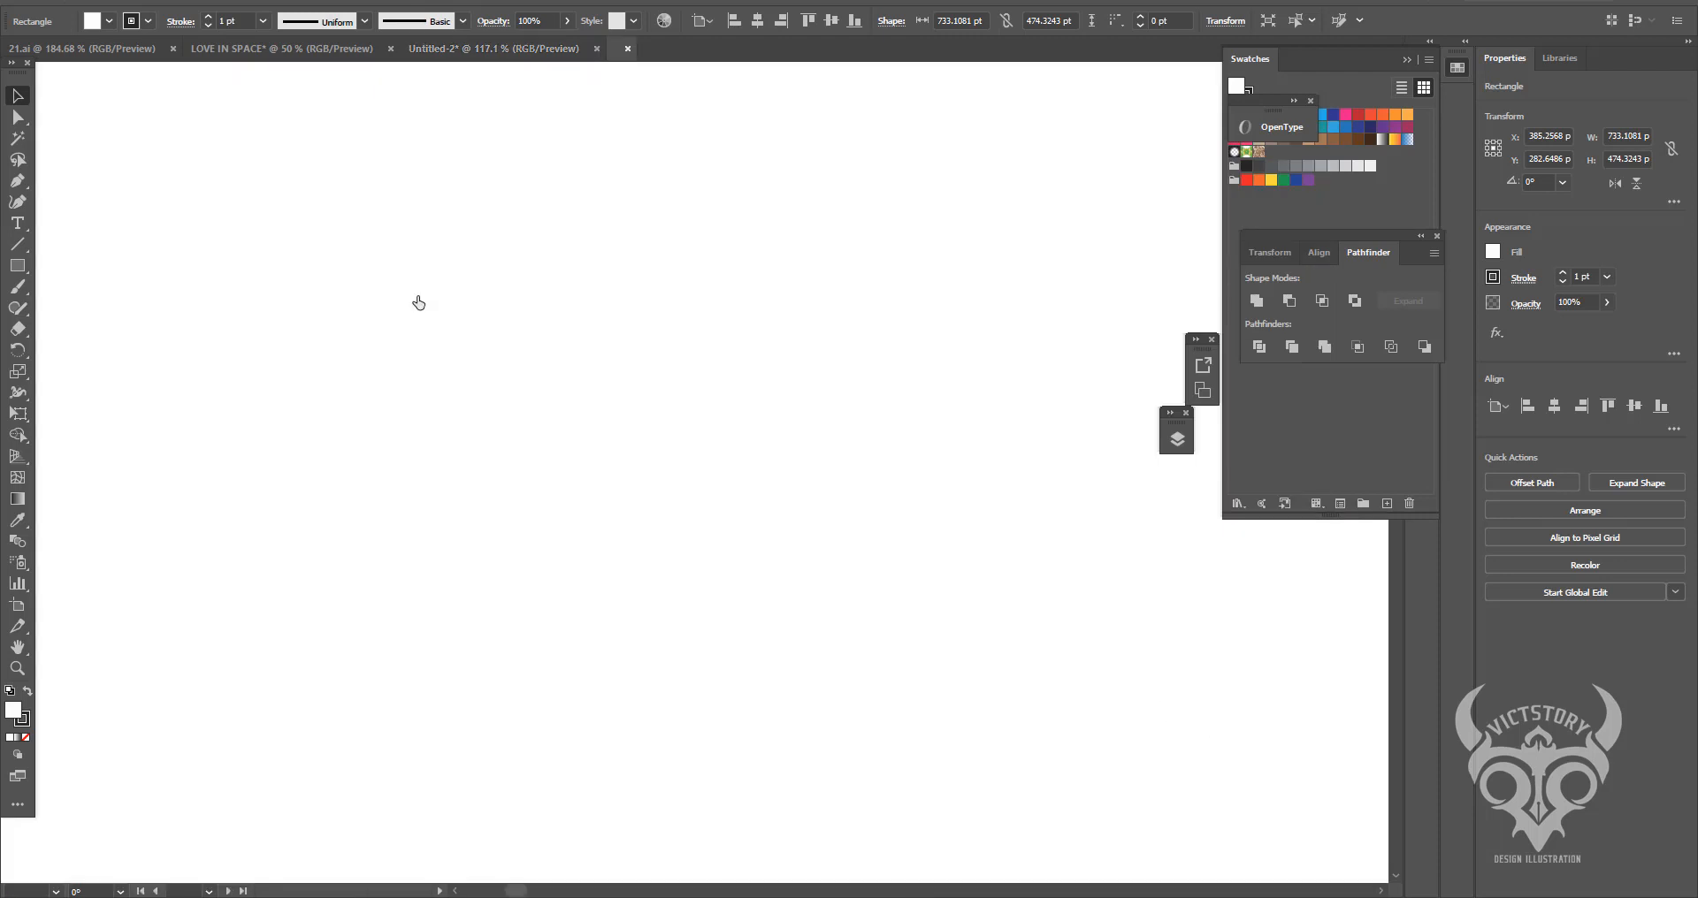
- Draw a strokeless rectangle covering the whole artboard, about 841.89 by 595.28 px, and fill it with orange
key("z")
left_click_drag(374, 349, 308, 389)
left_click_drag(195, 142, 1053, 743)
left_click(26, 736)
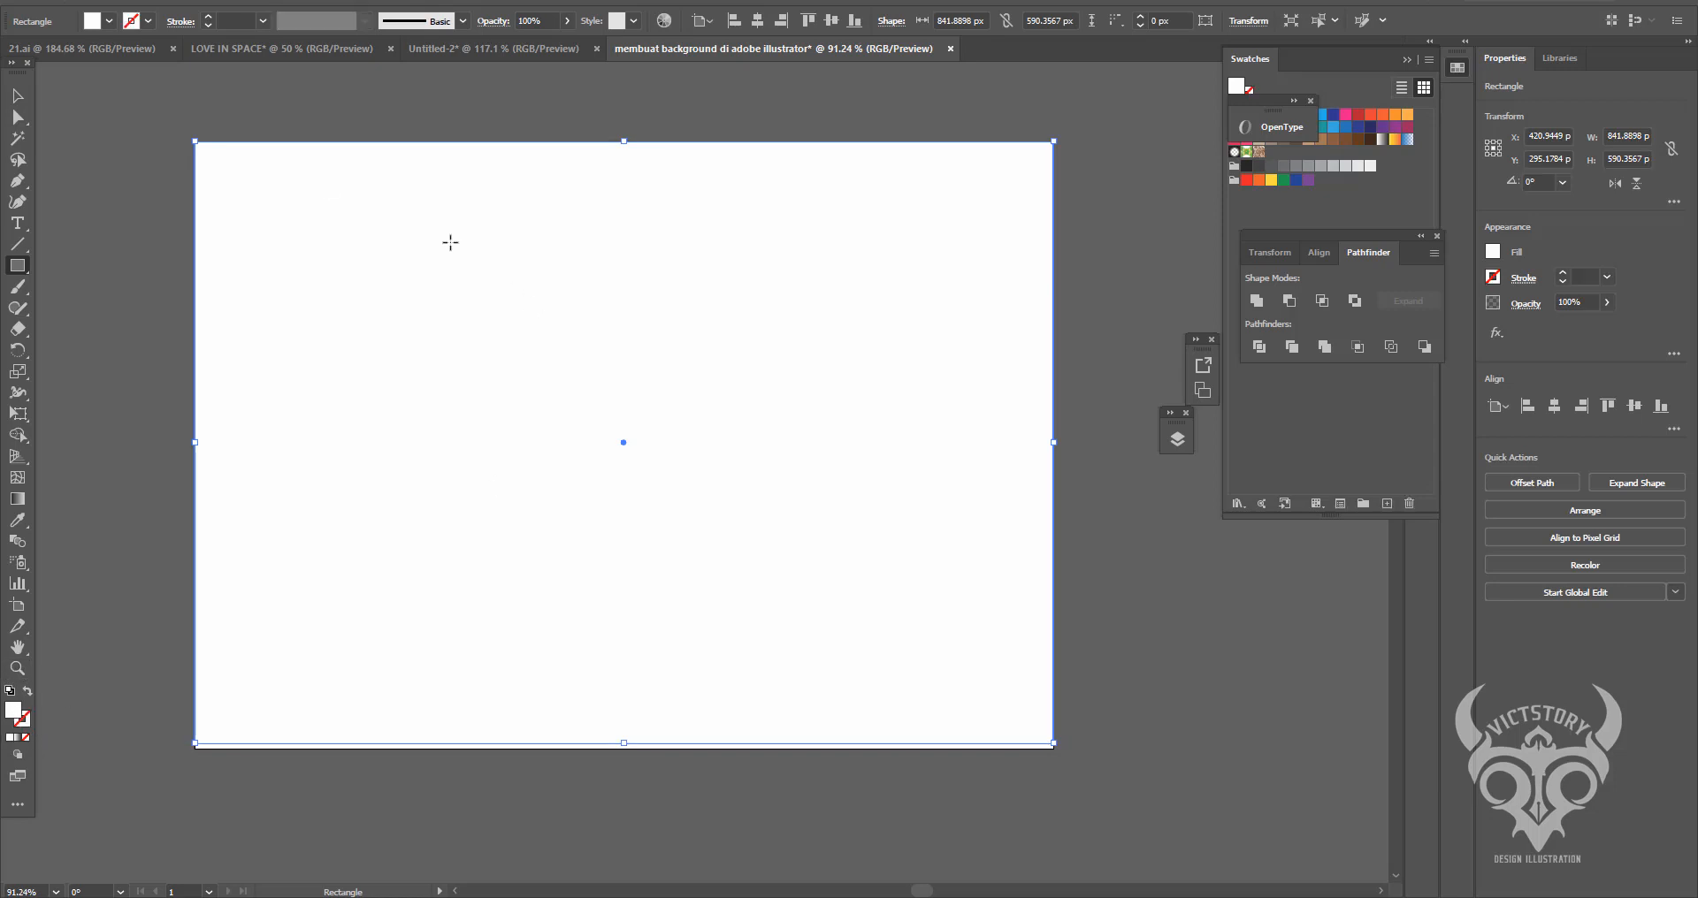
left_click(13, 101)
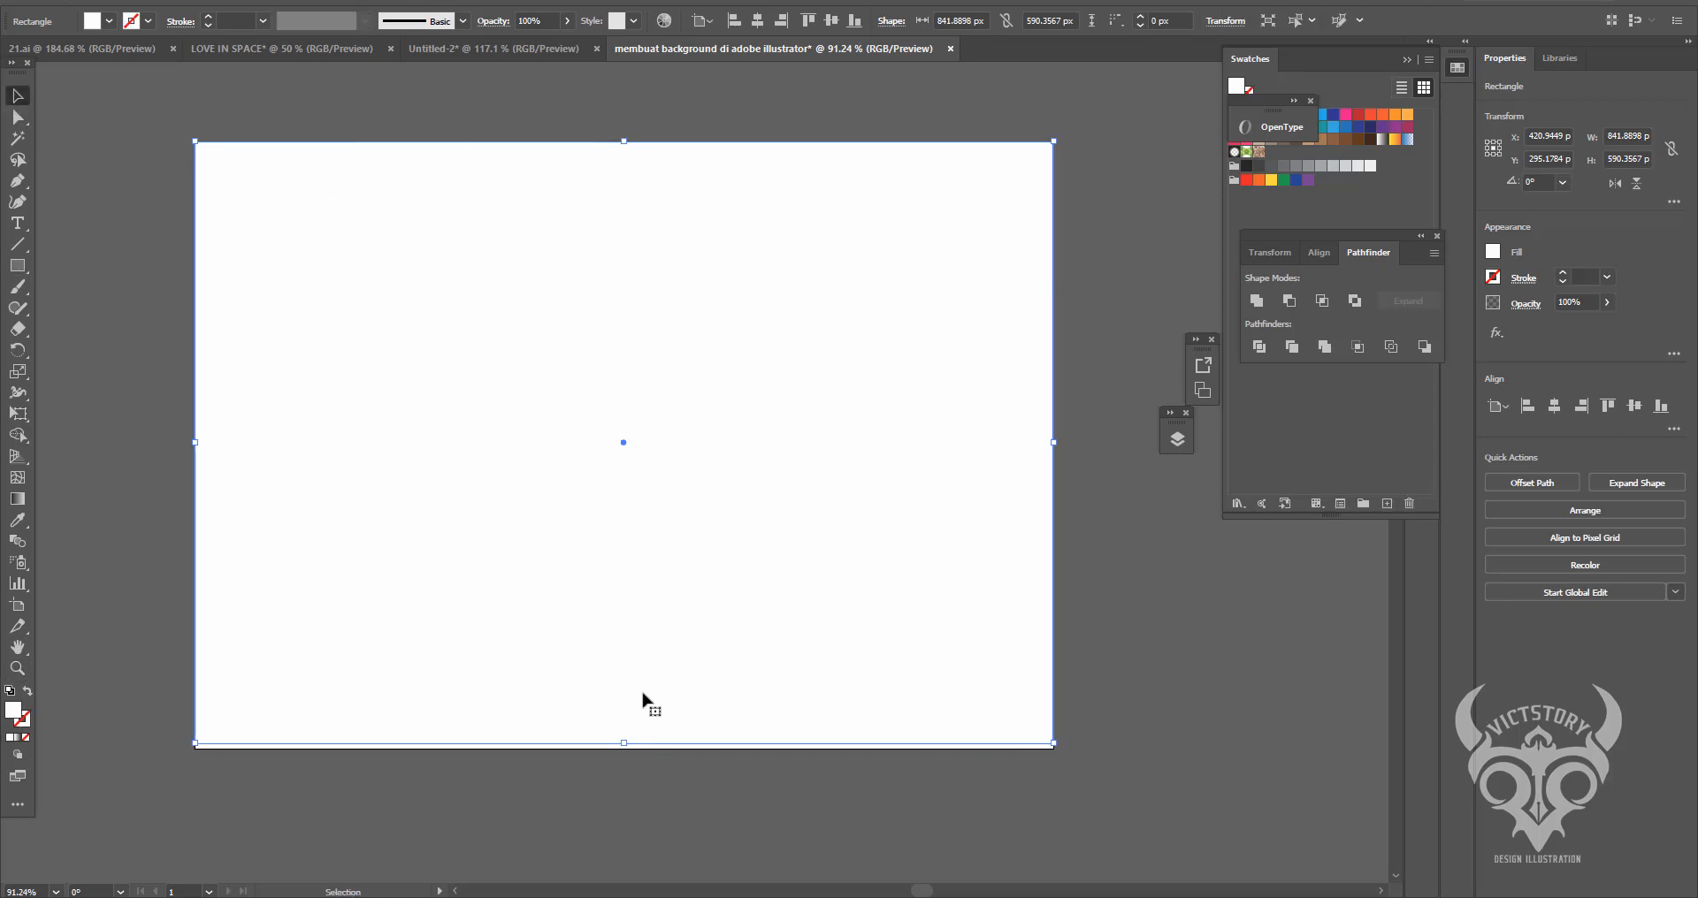
left_click_drag(625, 744, 656, 748)
left_click(1394, 115)
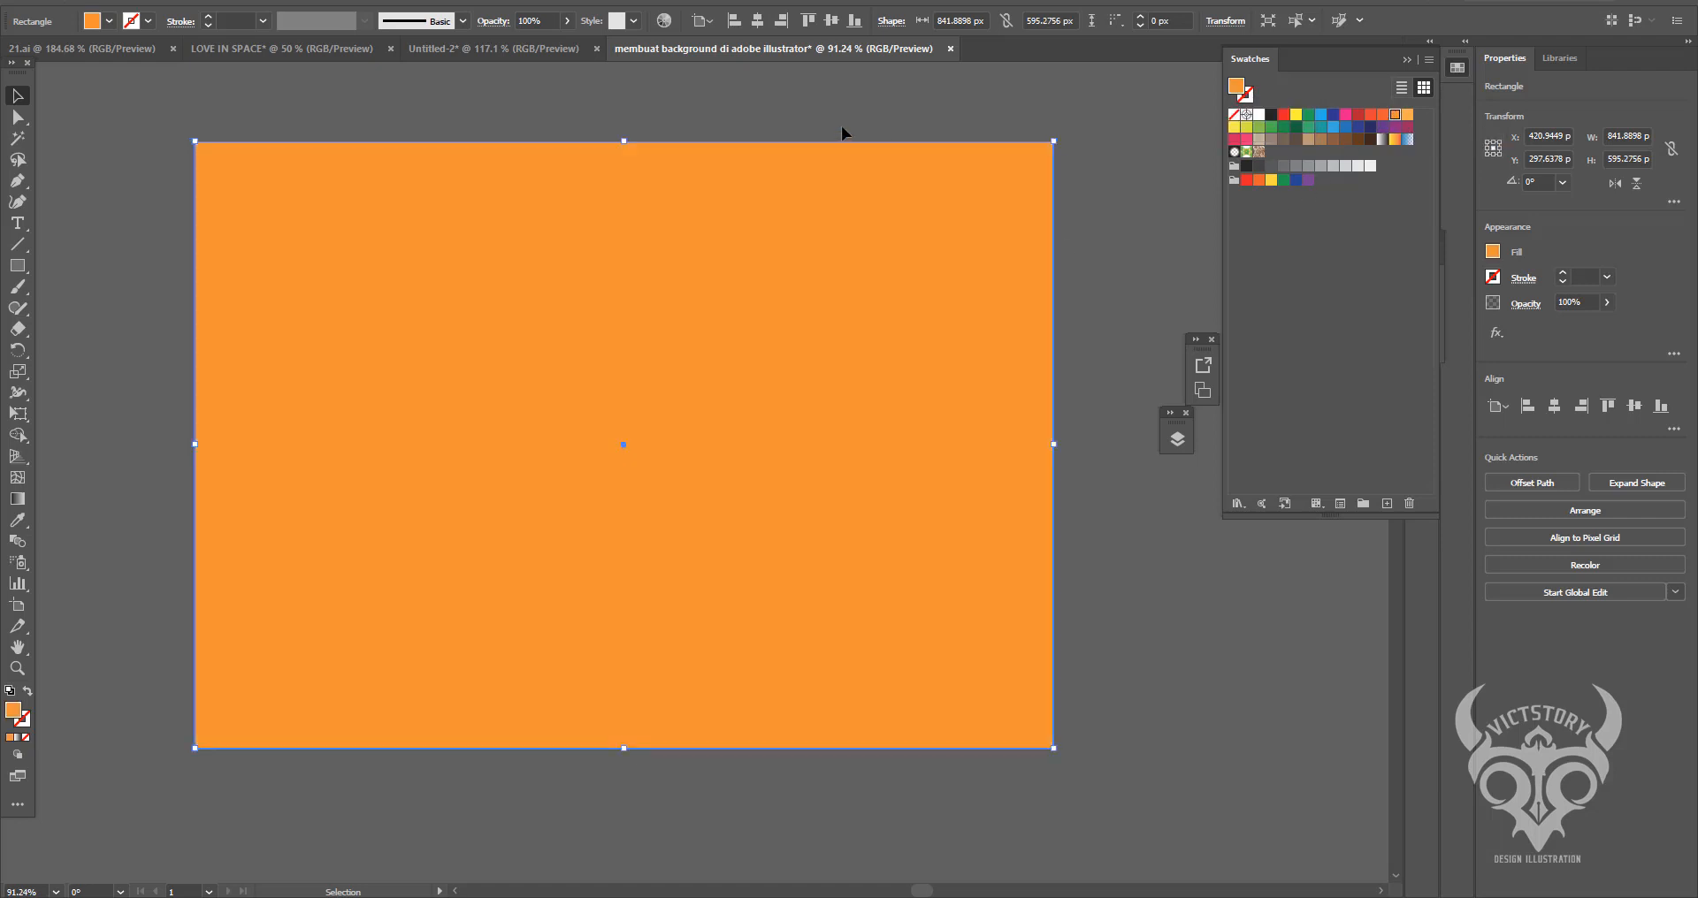
- Apply a freeform gradient to the rectangle and colour its lower-right stop dark blue (C=100 M=100 Y=25 K=25)
left_click(17, 497)
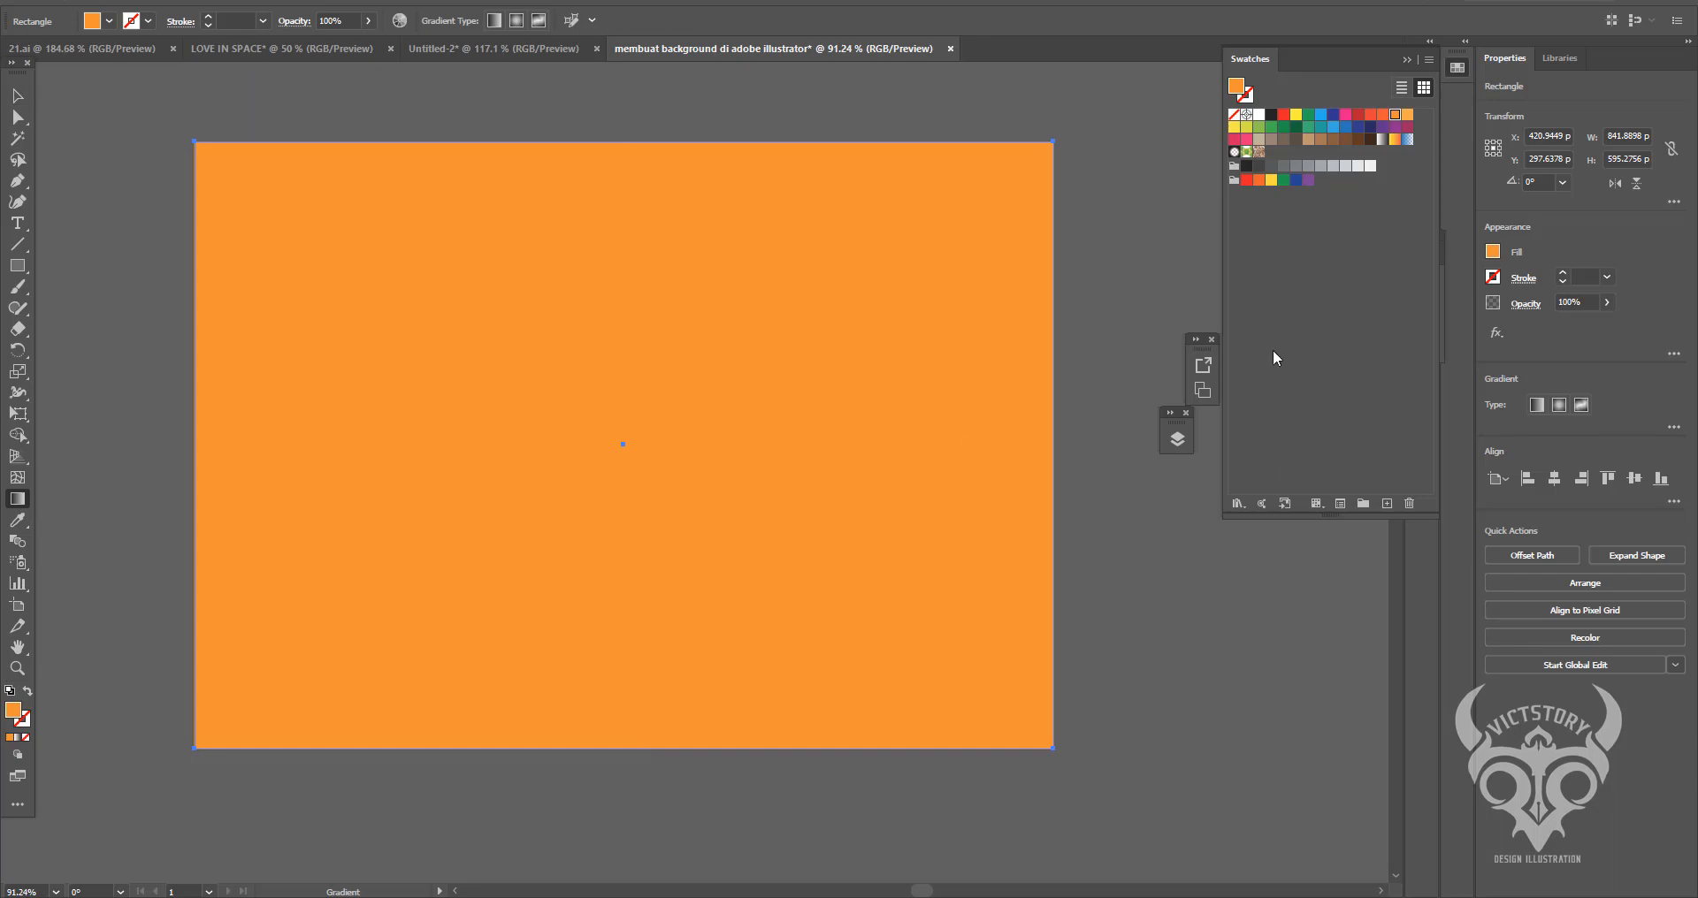
left_click(1581, 405)
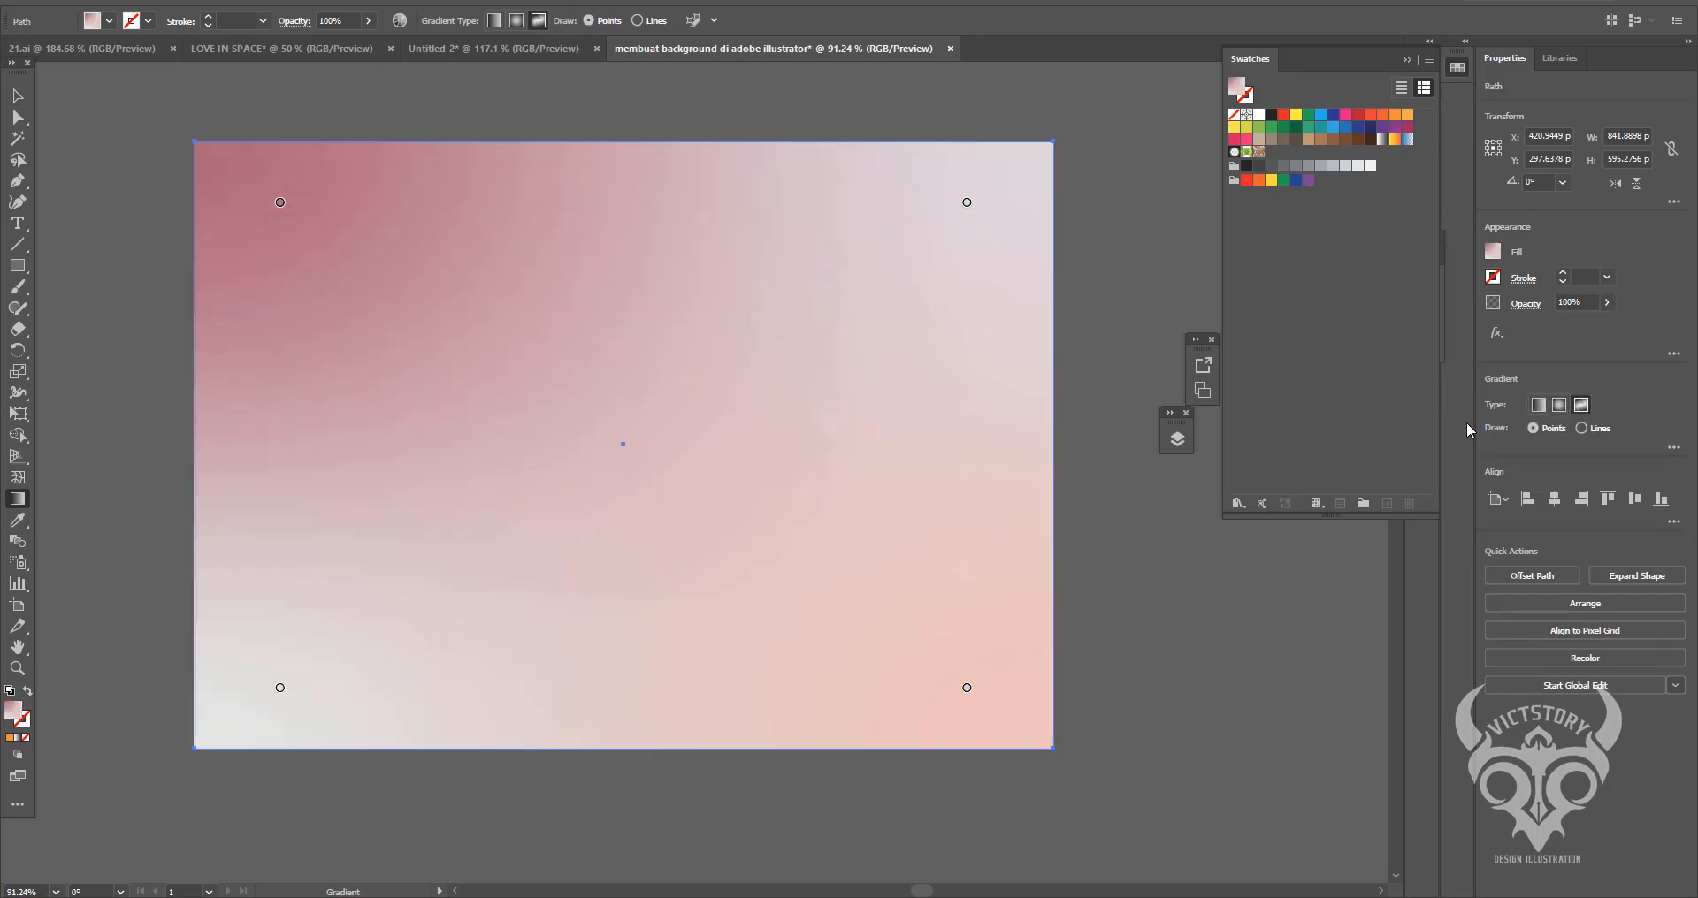
double_click(970, 686)
left_click(866, 523)
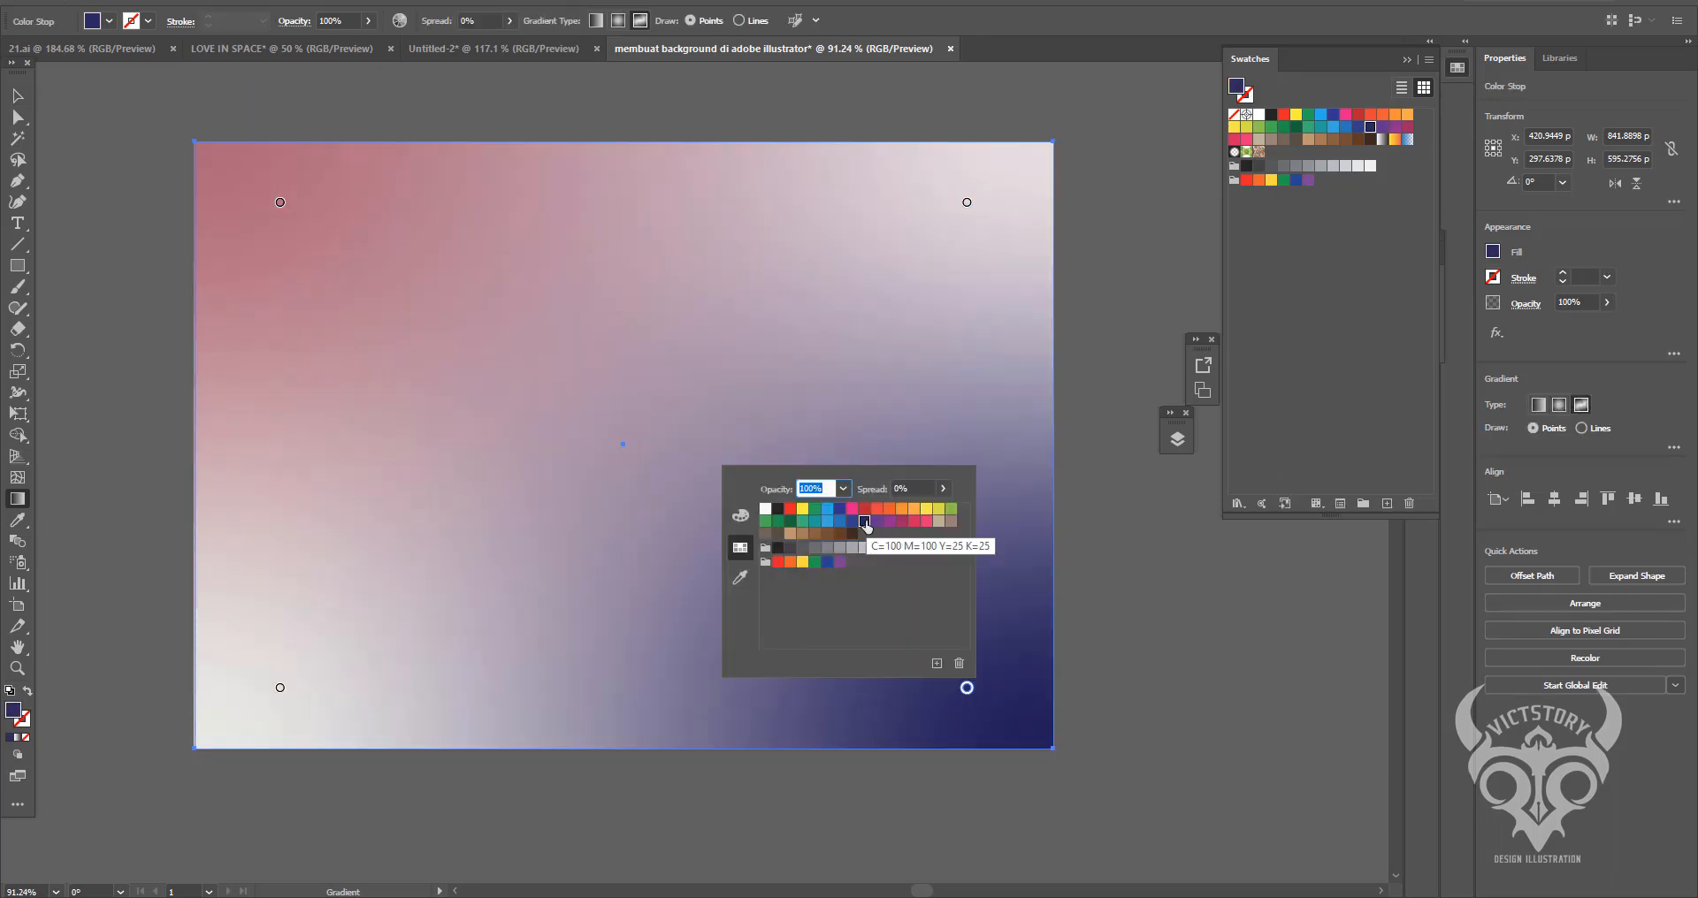
- Colour the gradient's upper-right stop bright pink
double_click(966, 204)
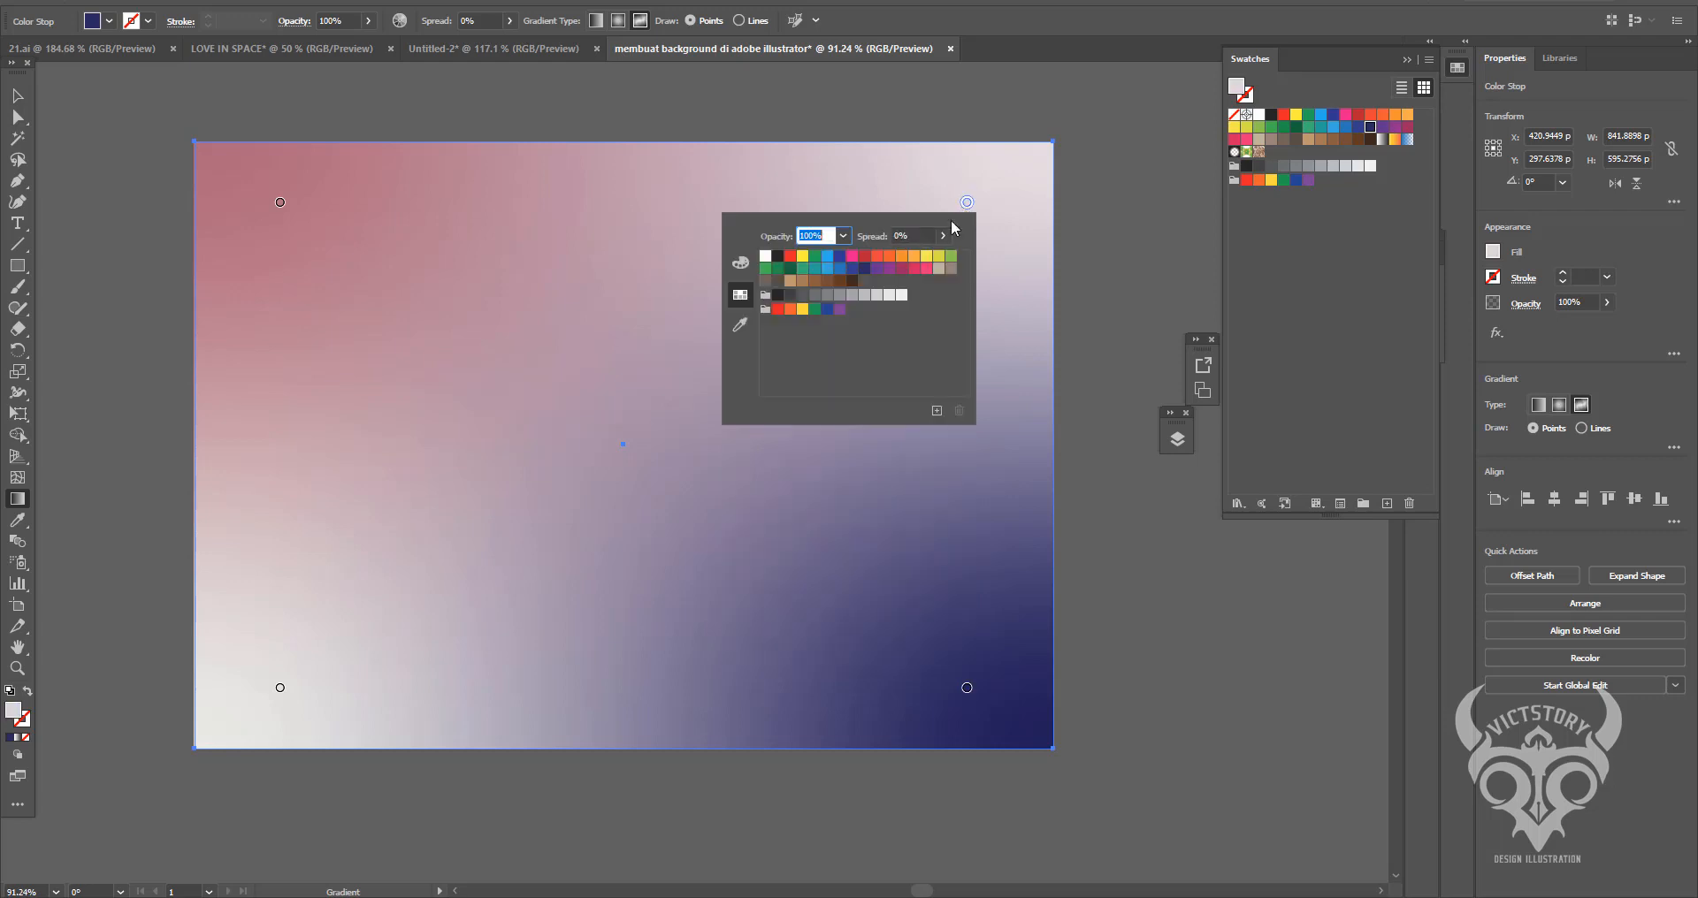
left_click(899, 270)
left_click(864, 257)
left_click(850, 256)
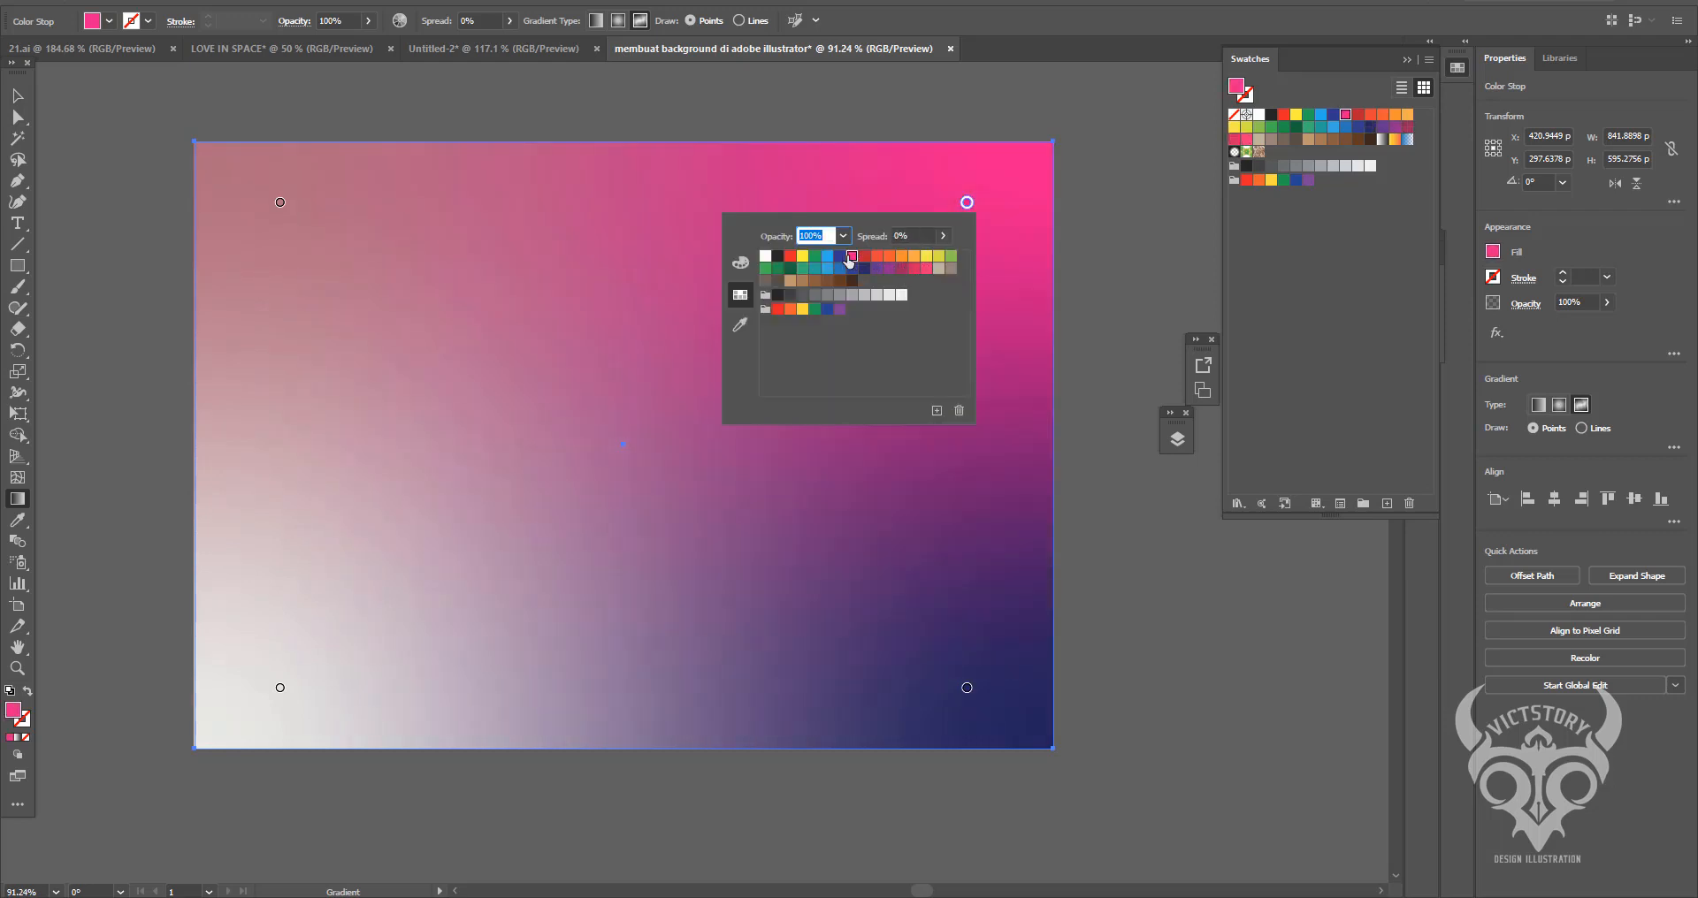
- Try yellow, green and orange swatches on the gradient's upper-left stop and settle on light orange
double_click(281, 202)
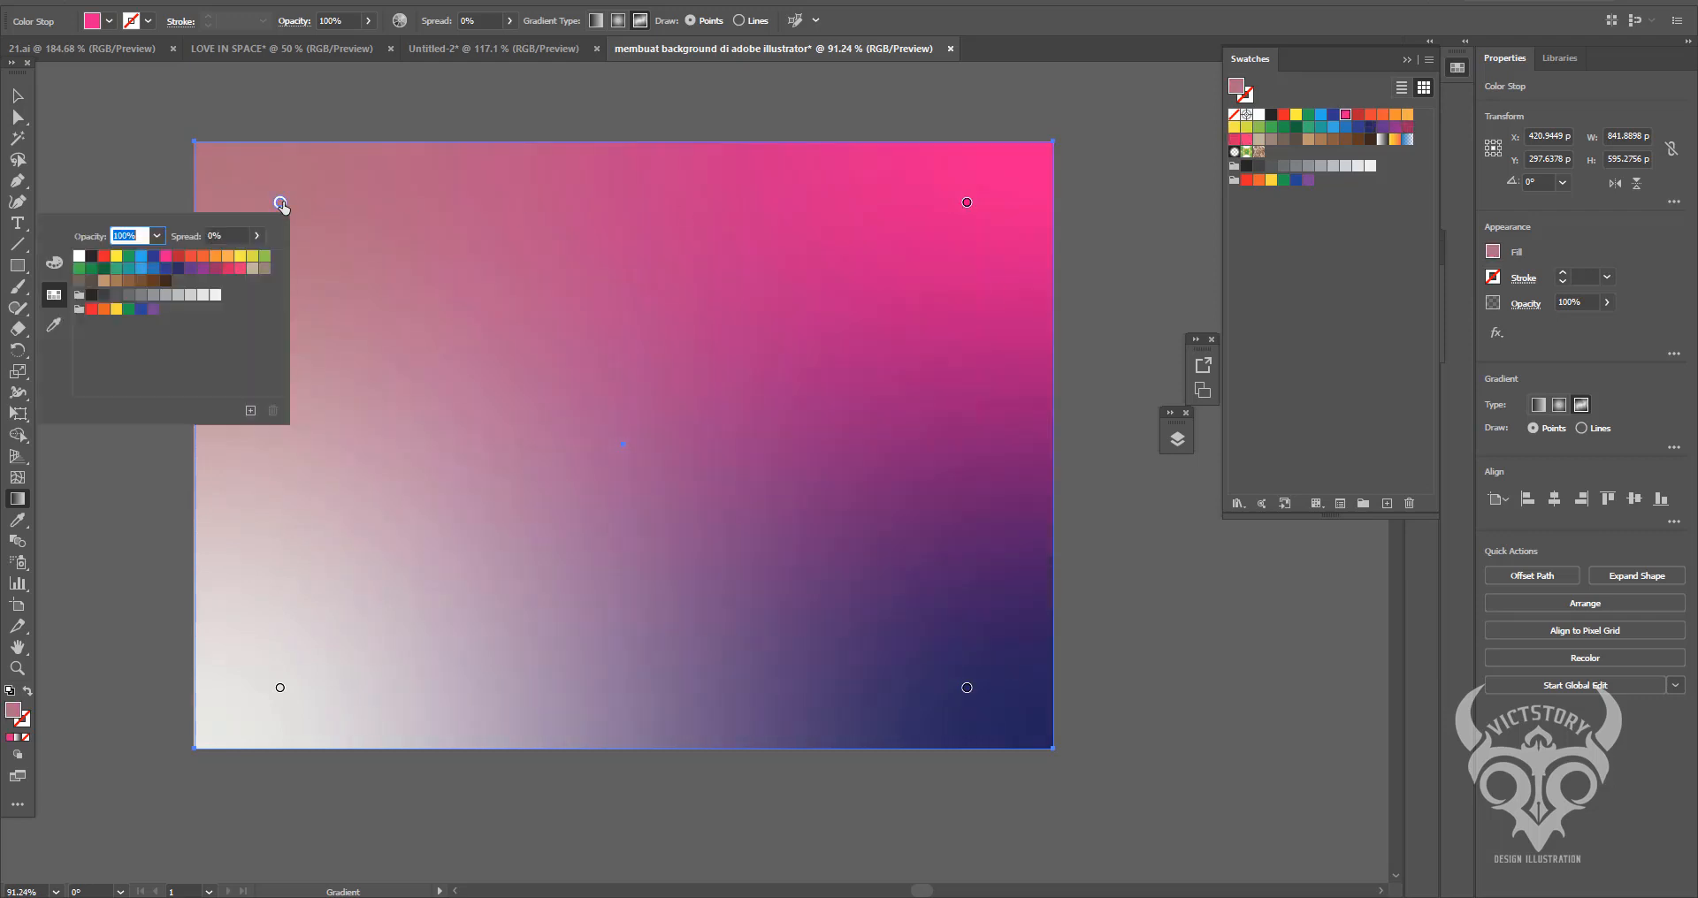
left_click(239, 257)
left_click(229, 257)
left_click(240, 257)
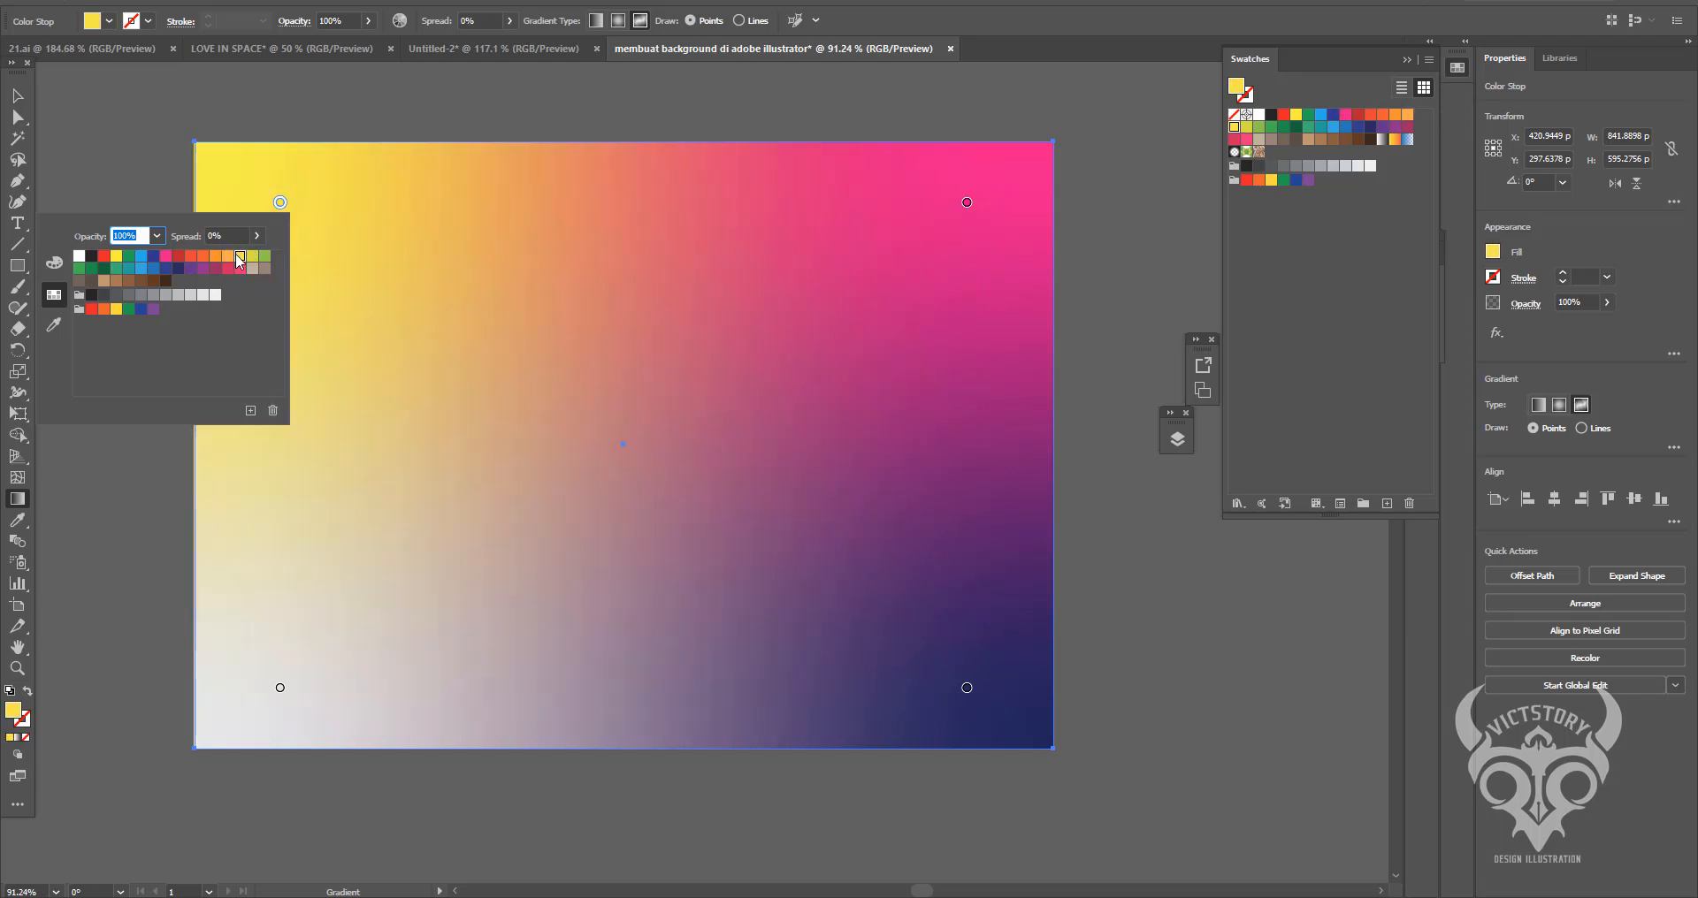
left_click(228, 256)
left_click(265, 258)
left_click(228, 256)
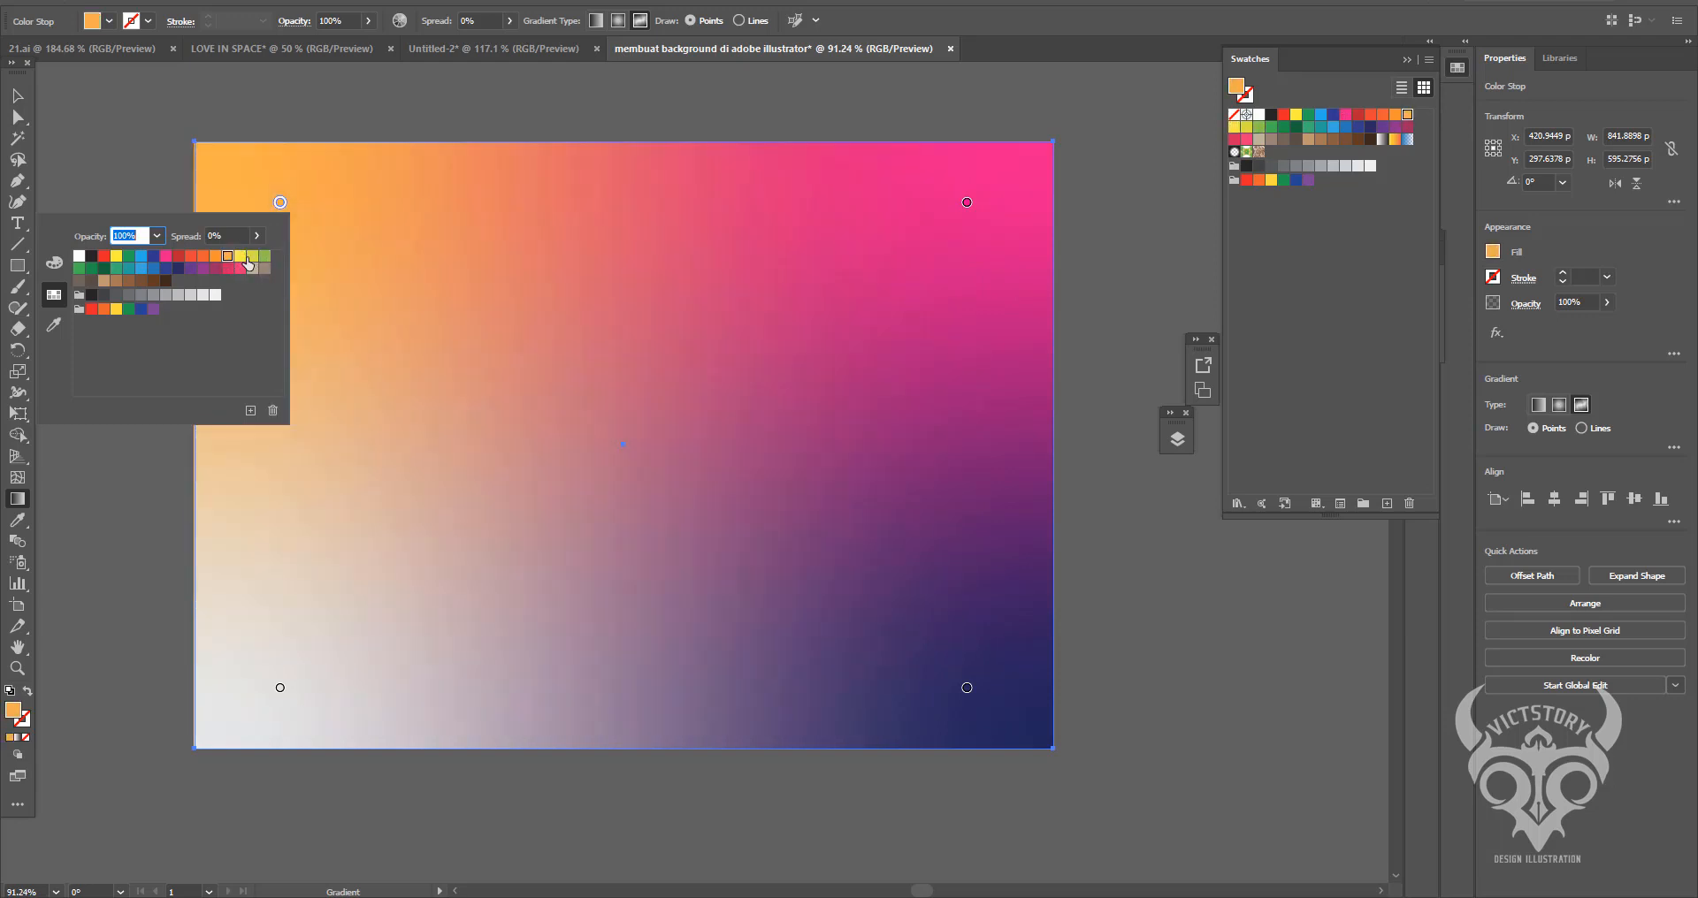
left_click(240, 257)
left_click(232, 257)
- Colour the gradient's lower-left stop yellow and lighten it to a pale yellow in the colour picker
double_click(280, 688)
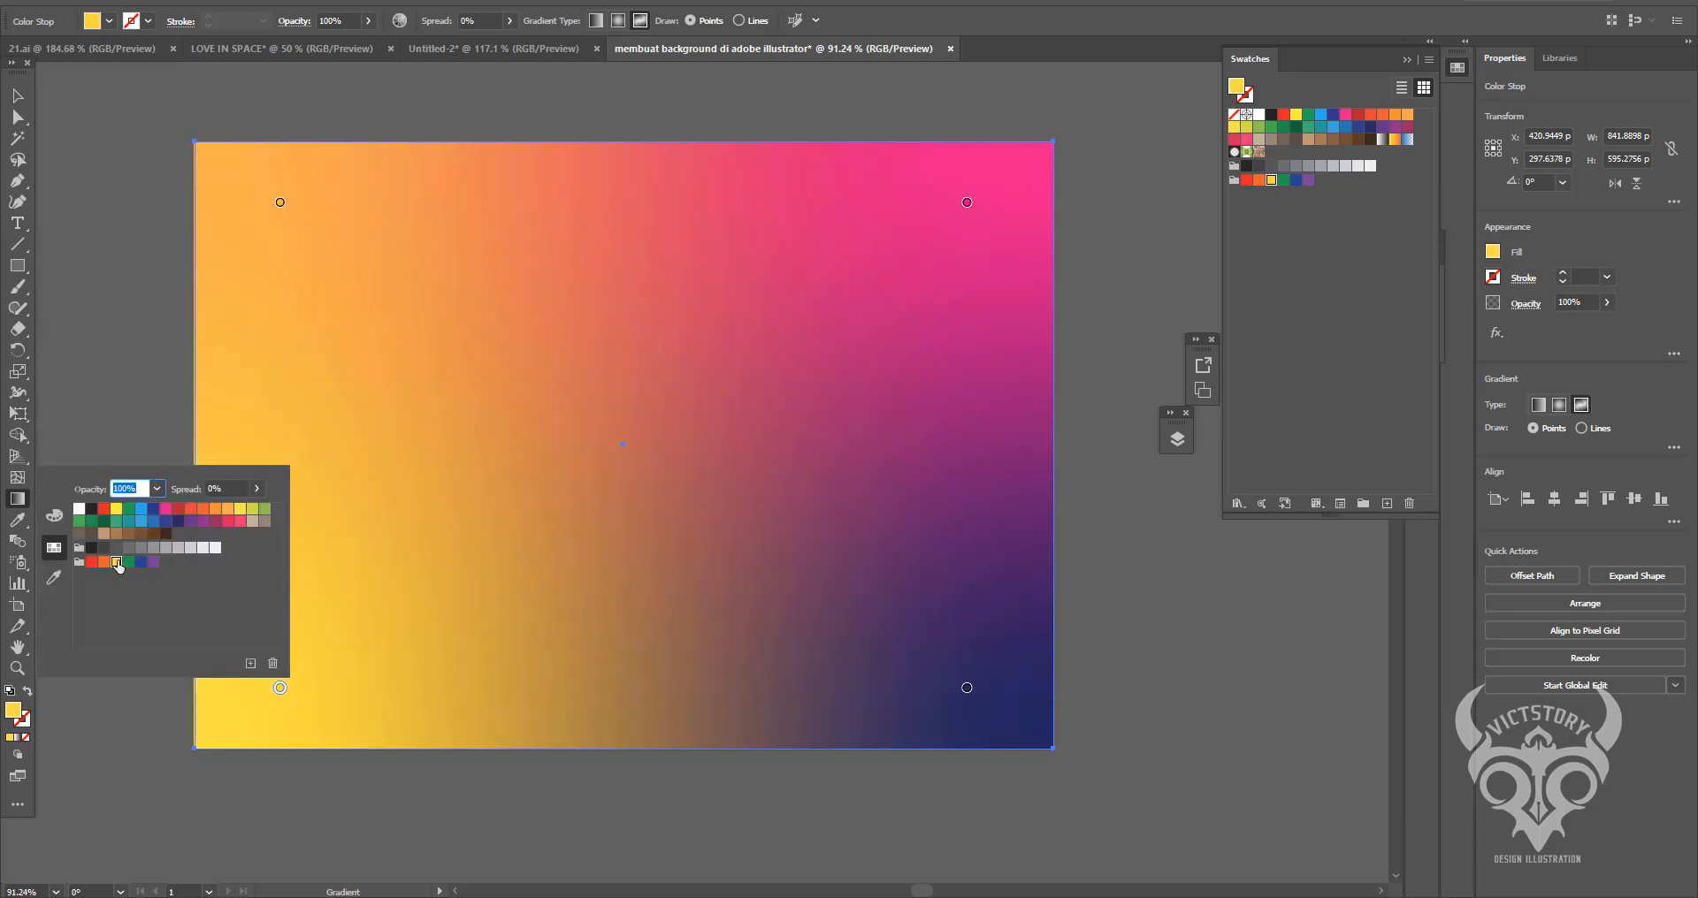
left_click(228, 510)
left_click(80, 509)
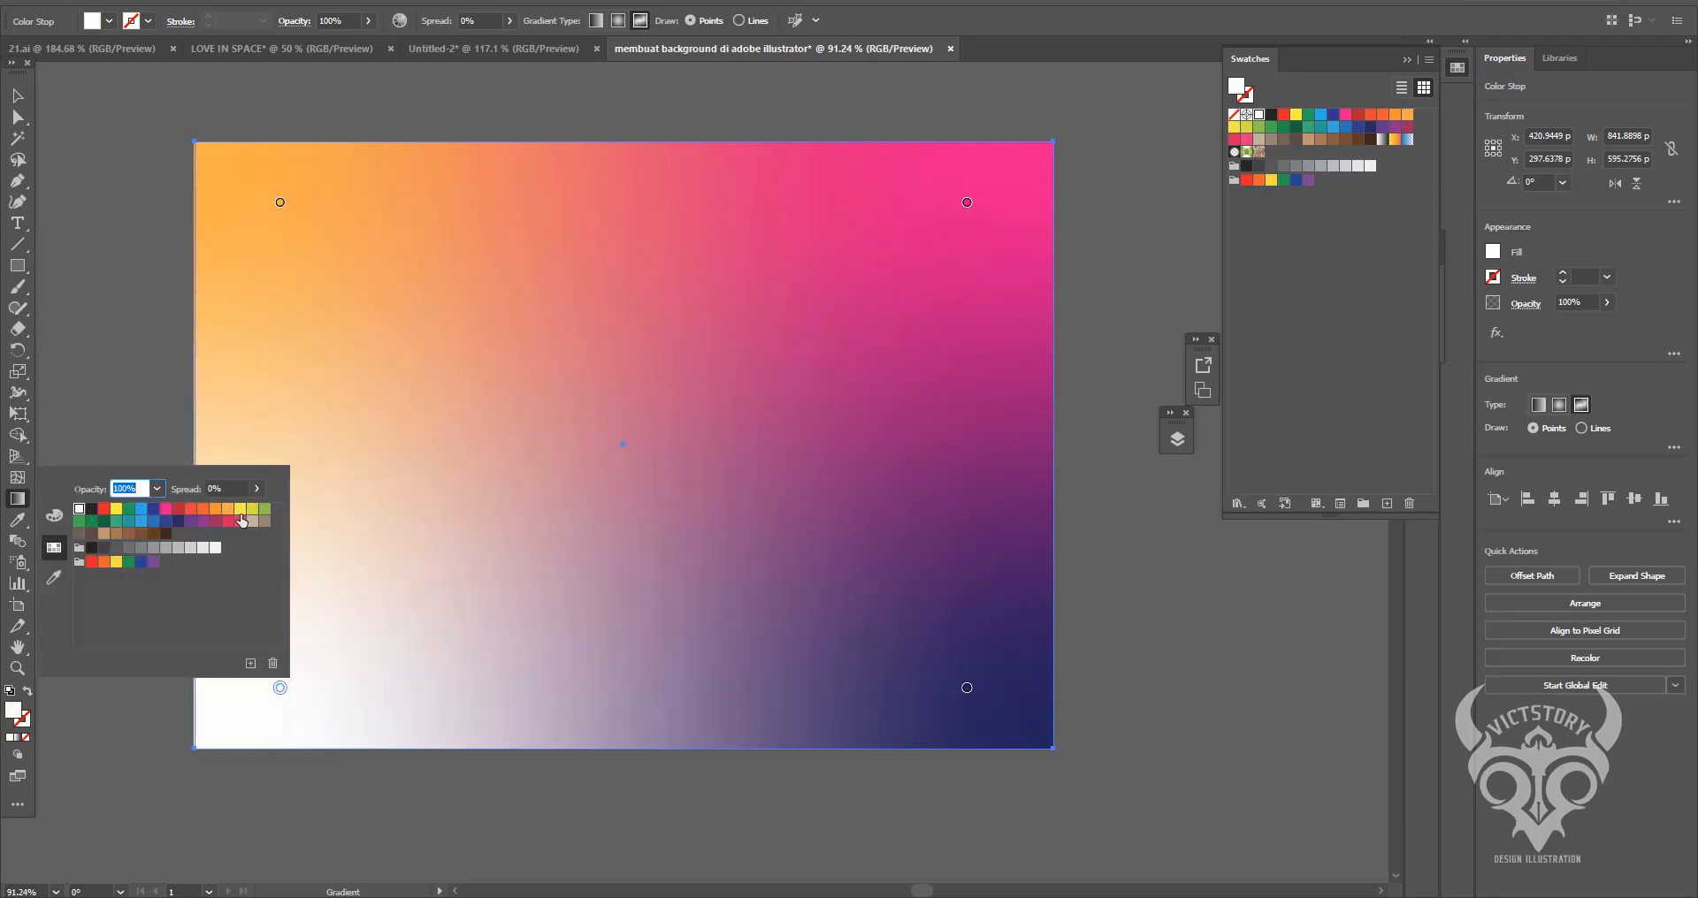
left_click(240, 509)
double_click(13, 711)
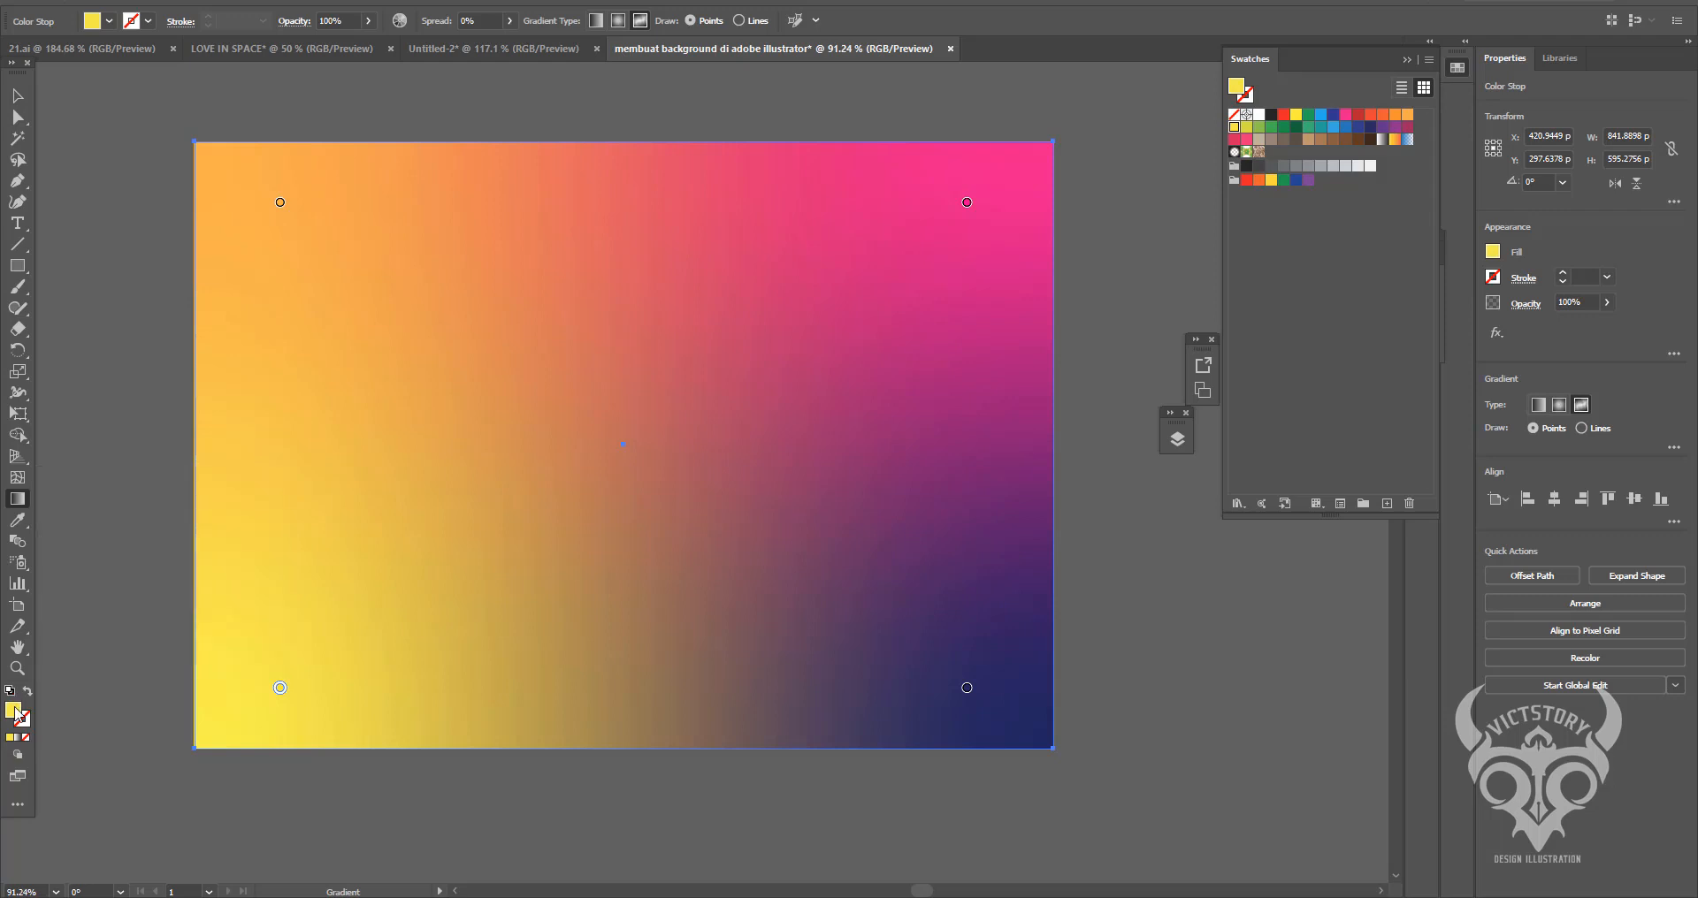
left_click(705, 334)
left_click(1008, 334)
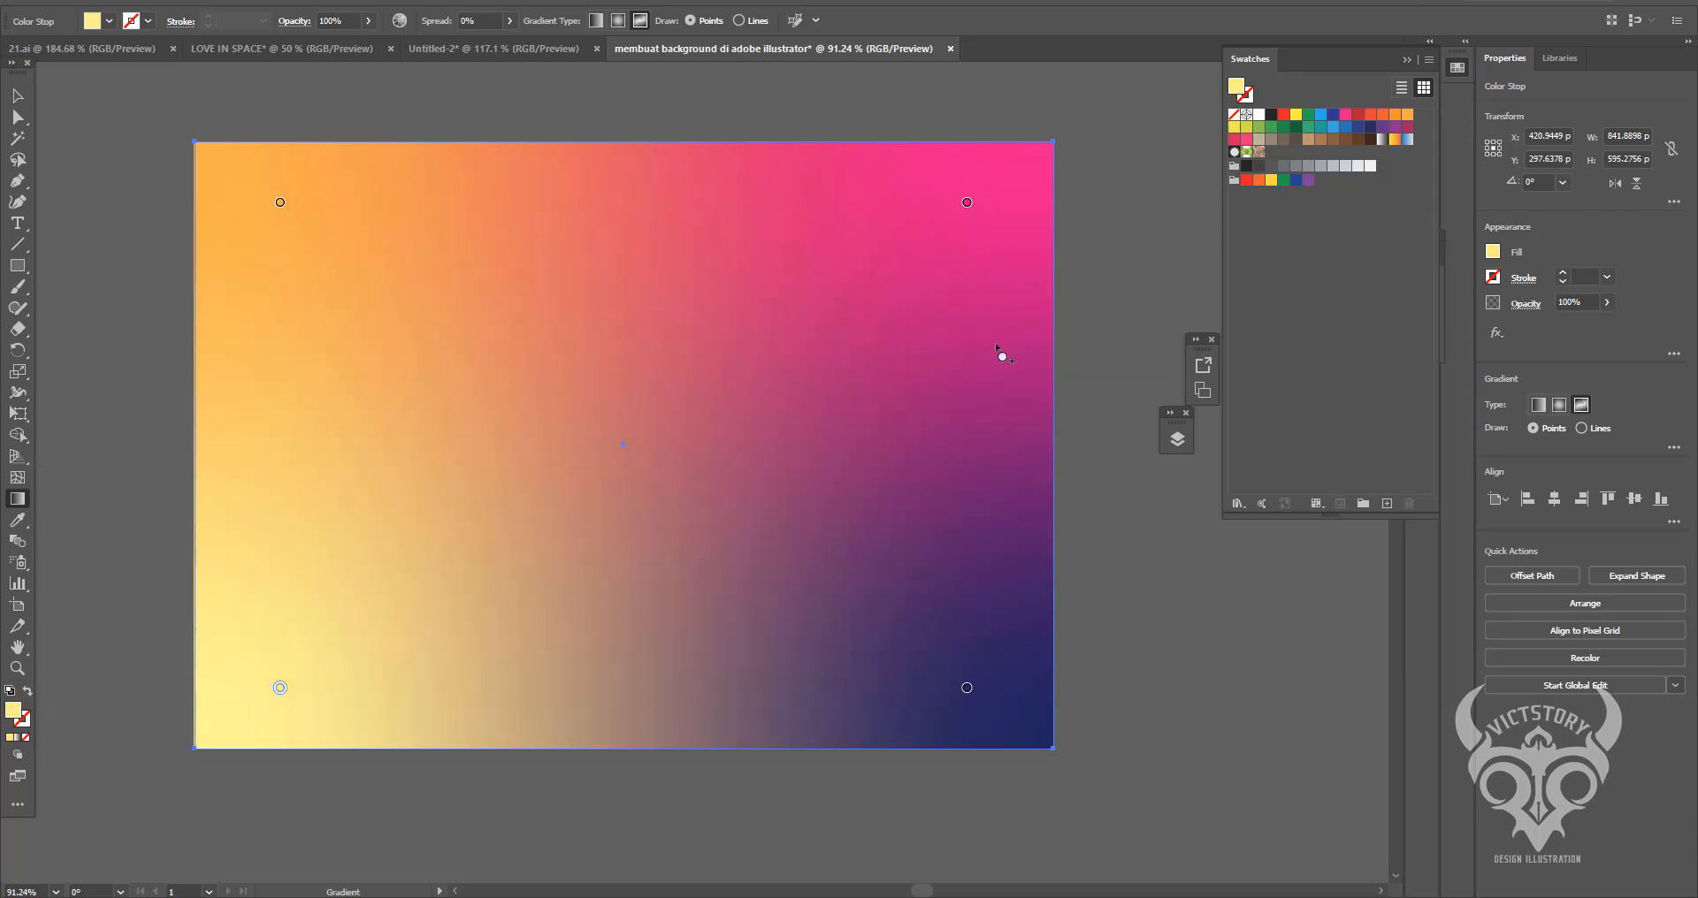
- Widen the dark blue stop's spread to 63% and move the stop close to the rectangle's lower-right corner
left_click_drag(967, 710, 939, 743)
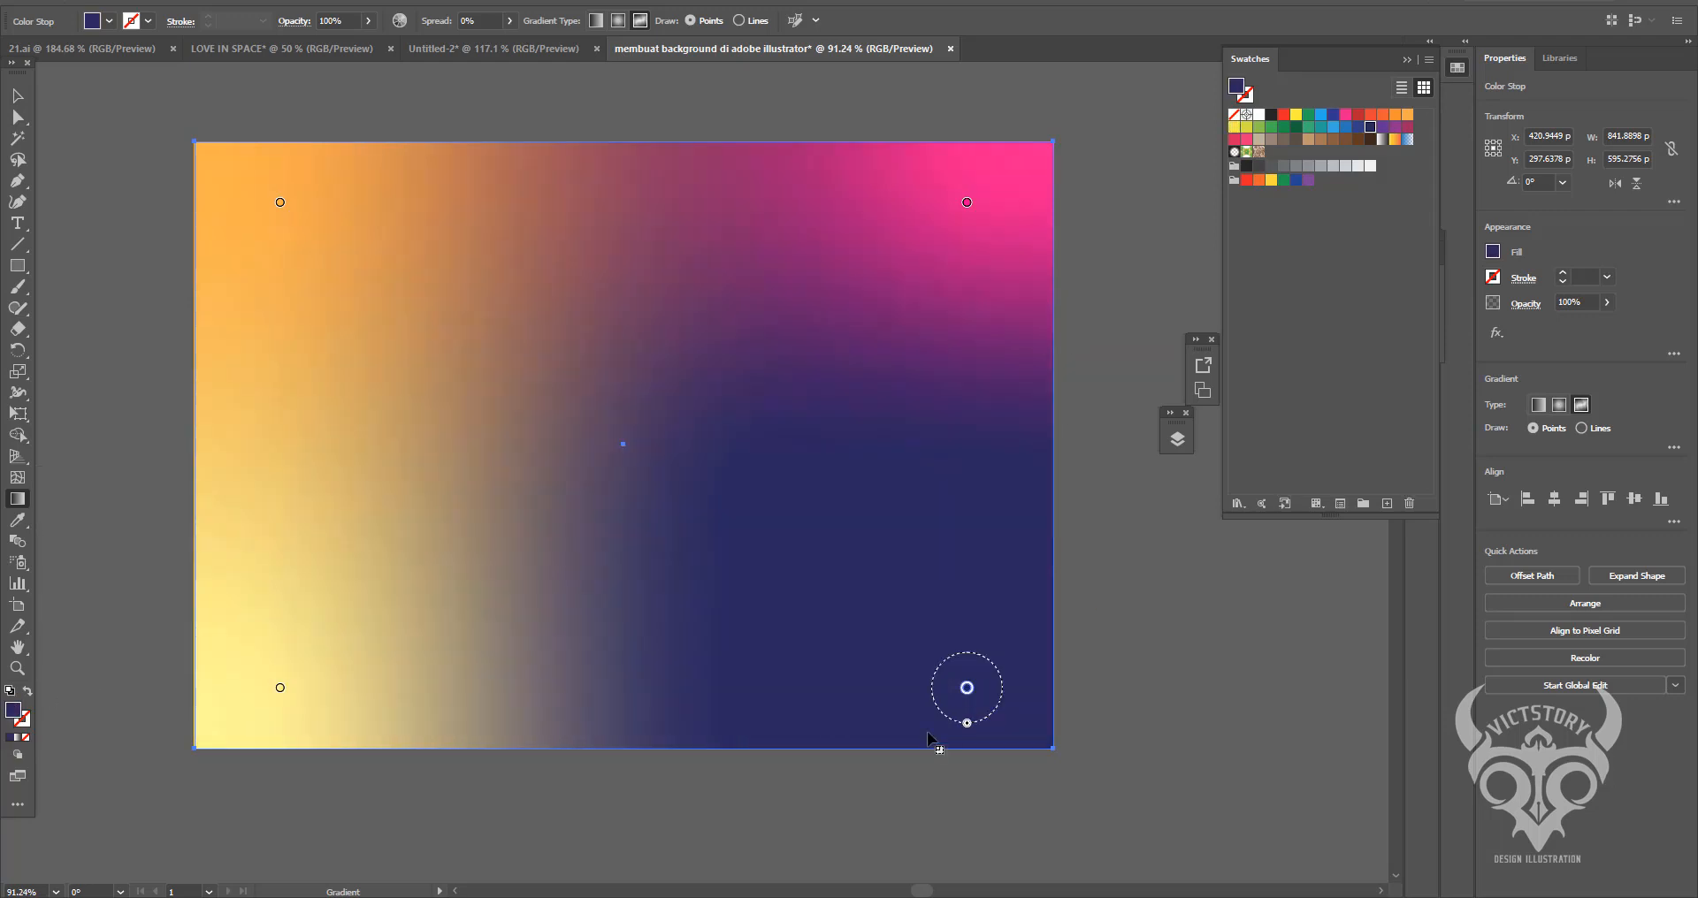
left_click_drag(951, 670, 894, 702)
left_click_drag(960, 550, 992, 724)
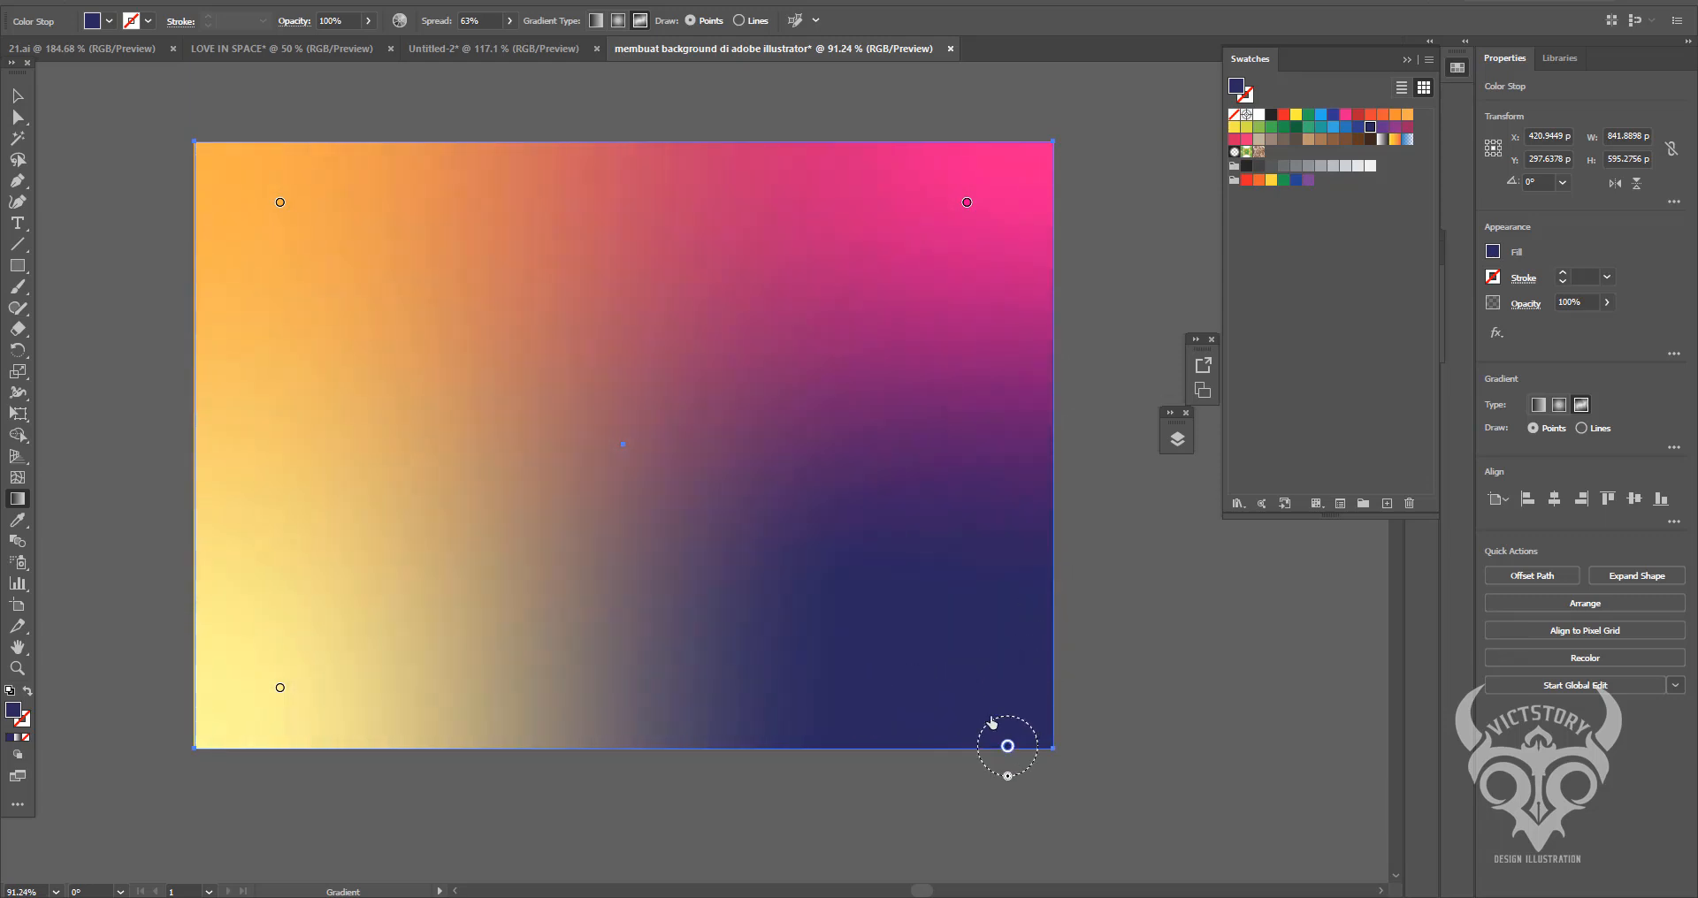
- Move the pale yellow stop inward from the lower-left corner, widen the pink and orange stops' spreads, and deselect the rectangle
left_click_drag(283, 694, 191, 332)
left_click_drag(450, 471, 351, 637)
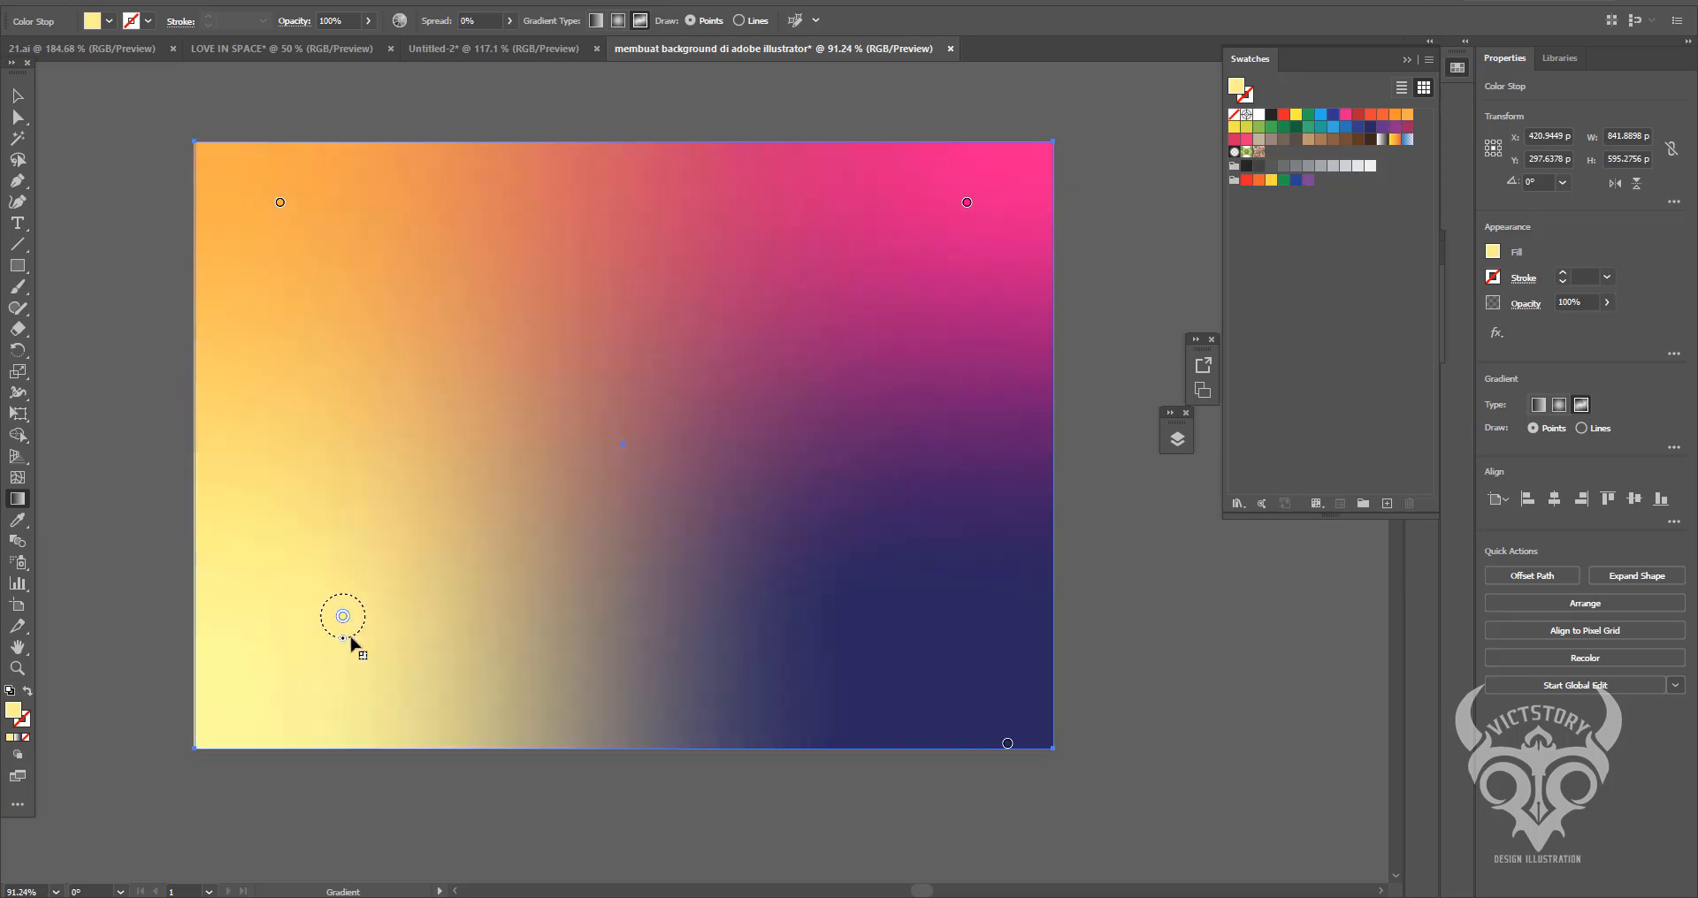
left_click_drag(966, 223, 967, 232)
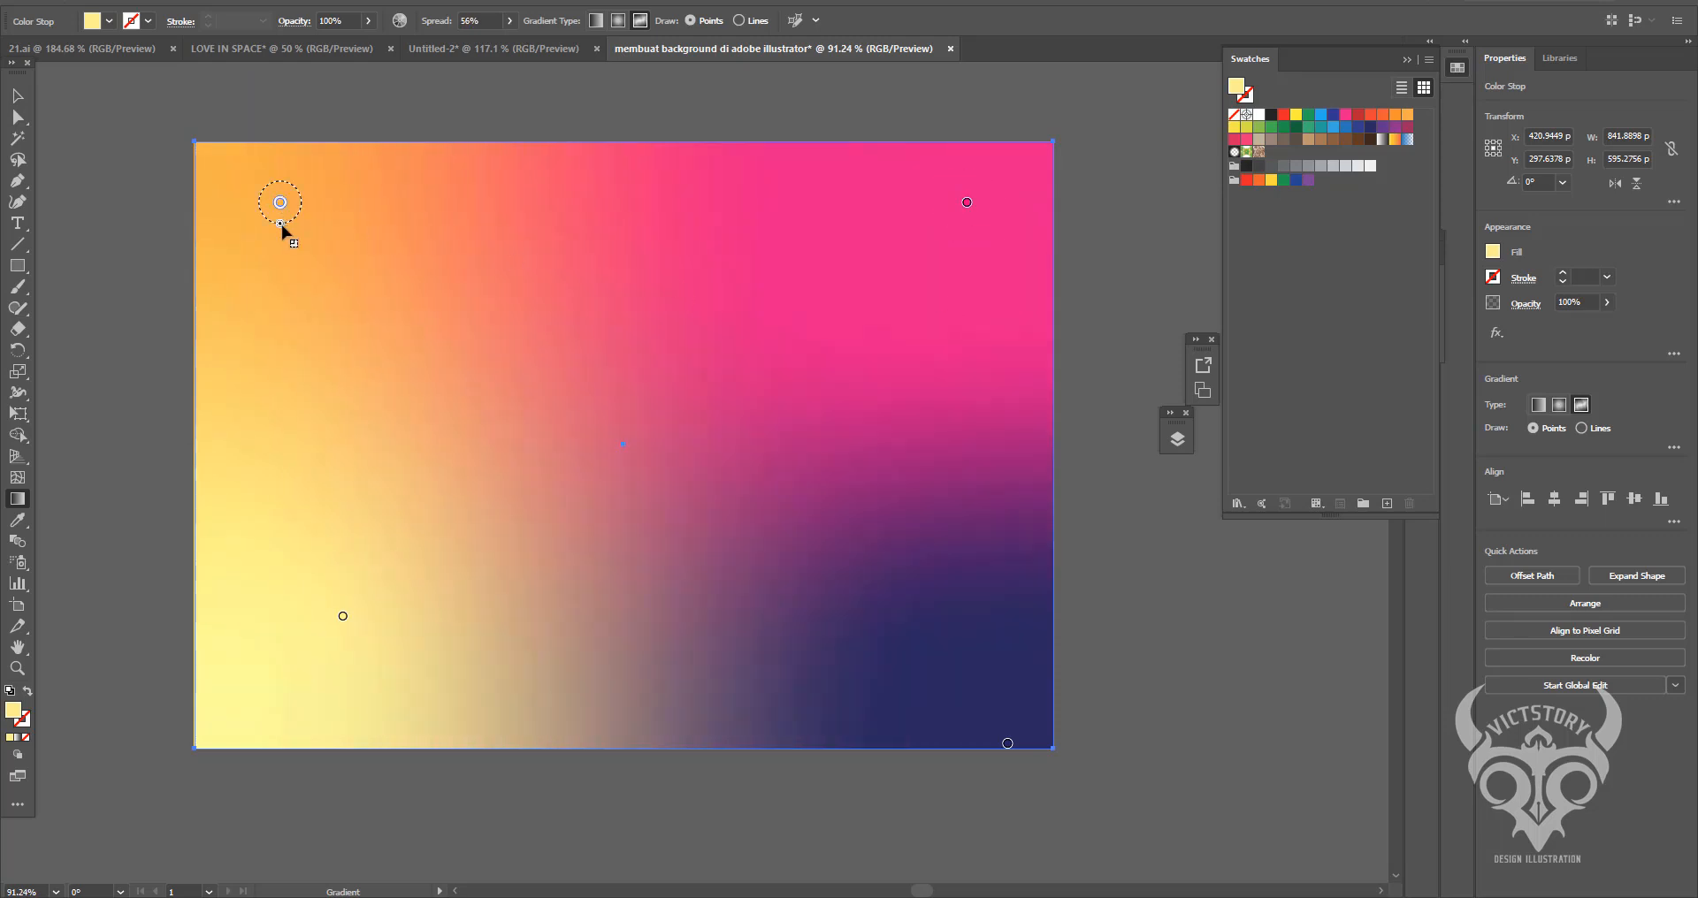
left_click_drag(281, 228, 285, 179)
mouse_move(343, 616)
left_mouse_down()
mouse_move(530, 664)
mouse_move(380, 637)
left_mouse_up()
left_click(17, 96)
left_click(148, 104)
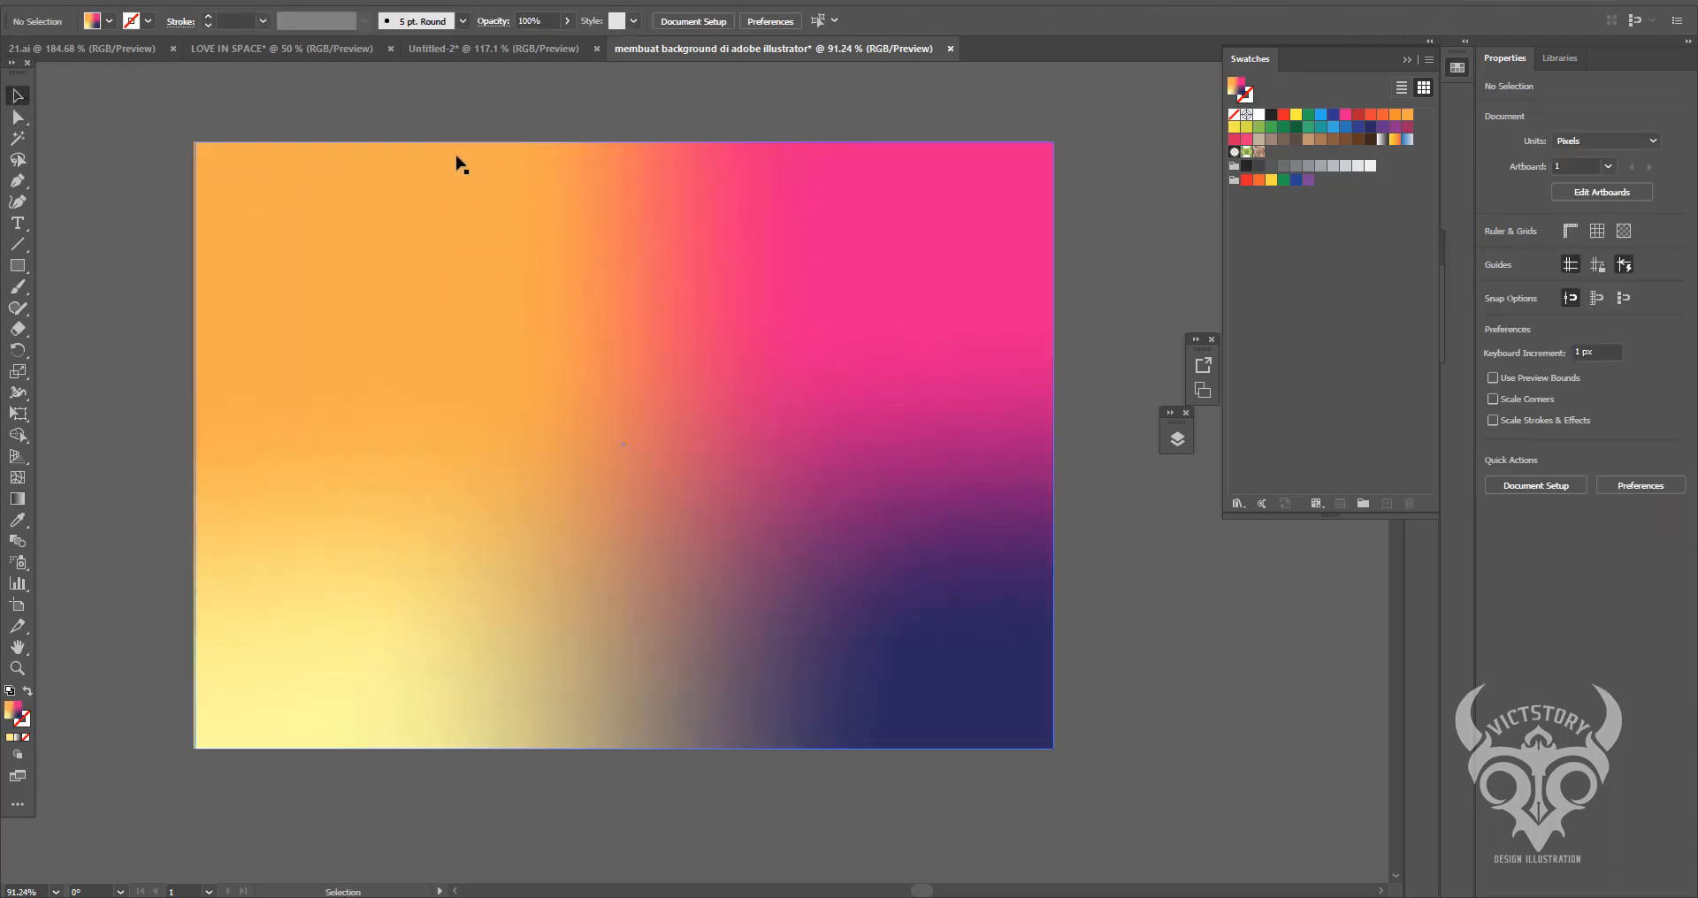
- Show the layer list and add a new layer above the gradient background's layer
scroll(1217, 396, "down", 5)
scroll(962, 425, "up", 4)
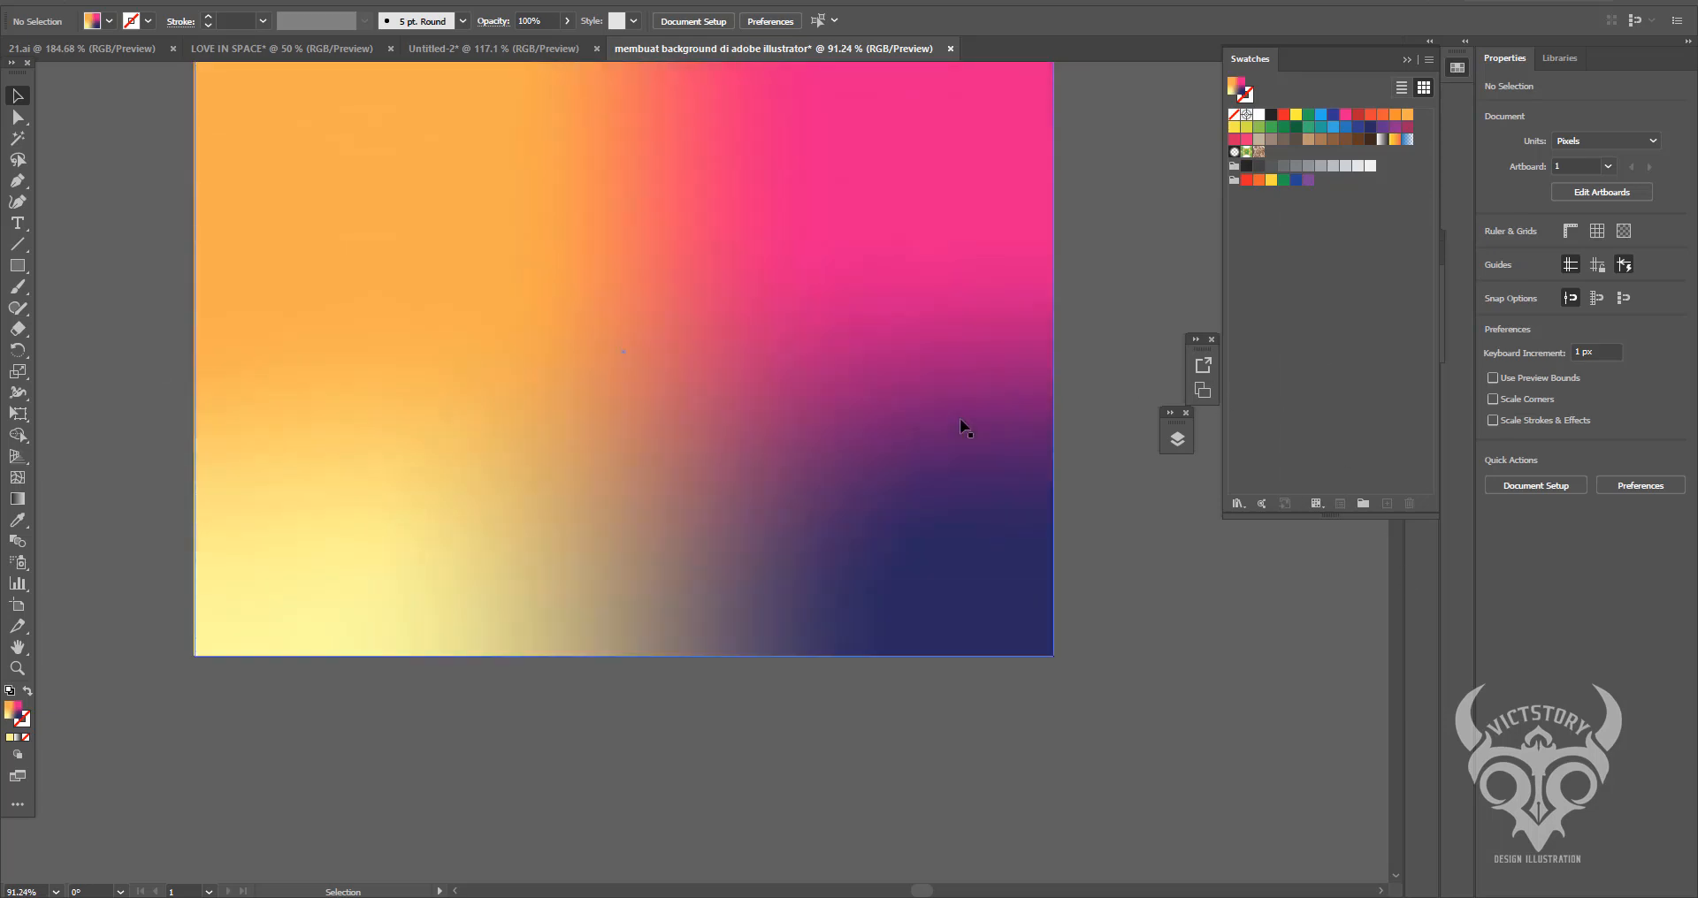
left_click_drag(1413, 569, 1413, 533)
left_click(1410, 550)
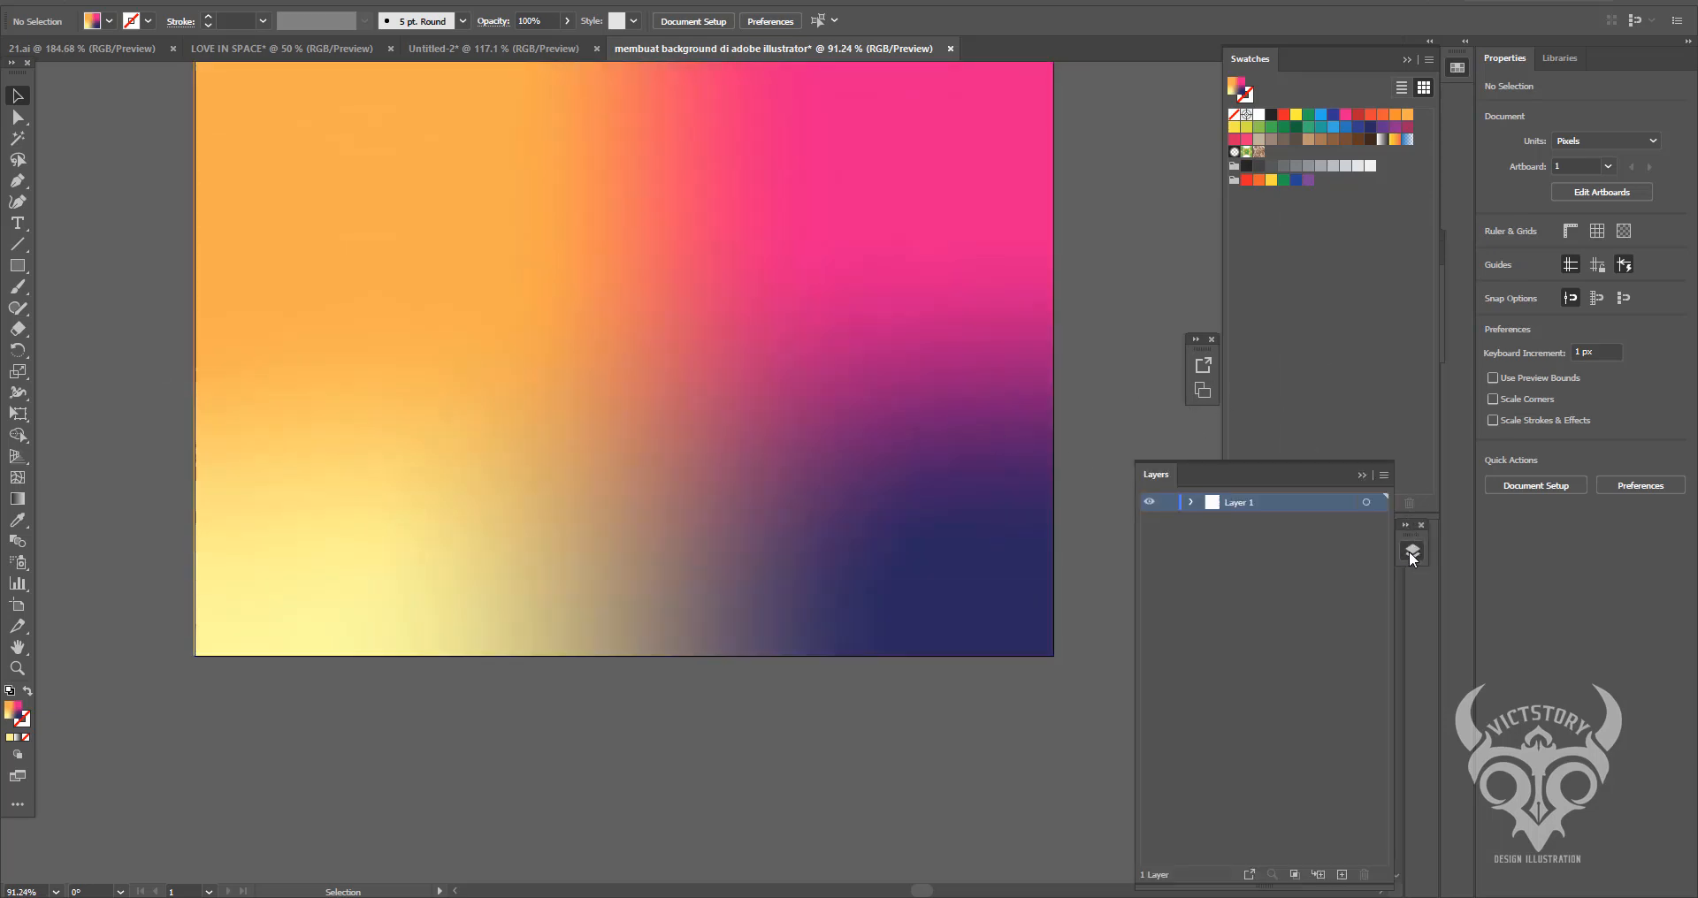
scroll(953, 452, "up", 3)
left_click(1342, 874)
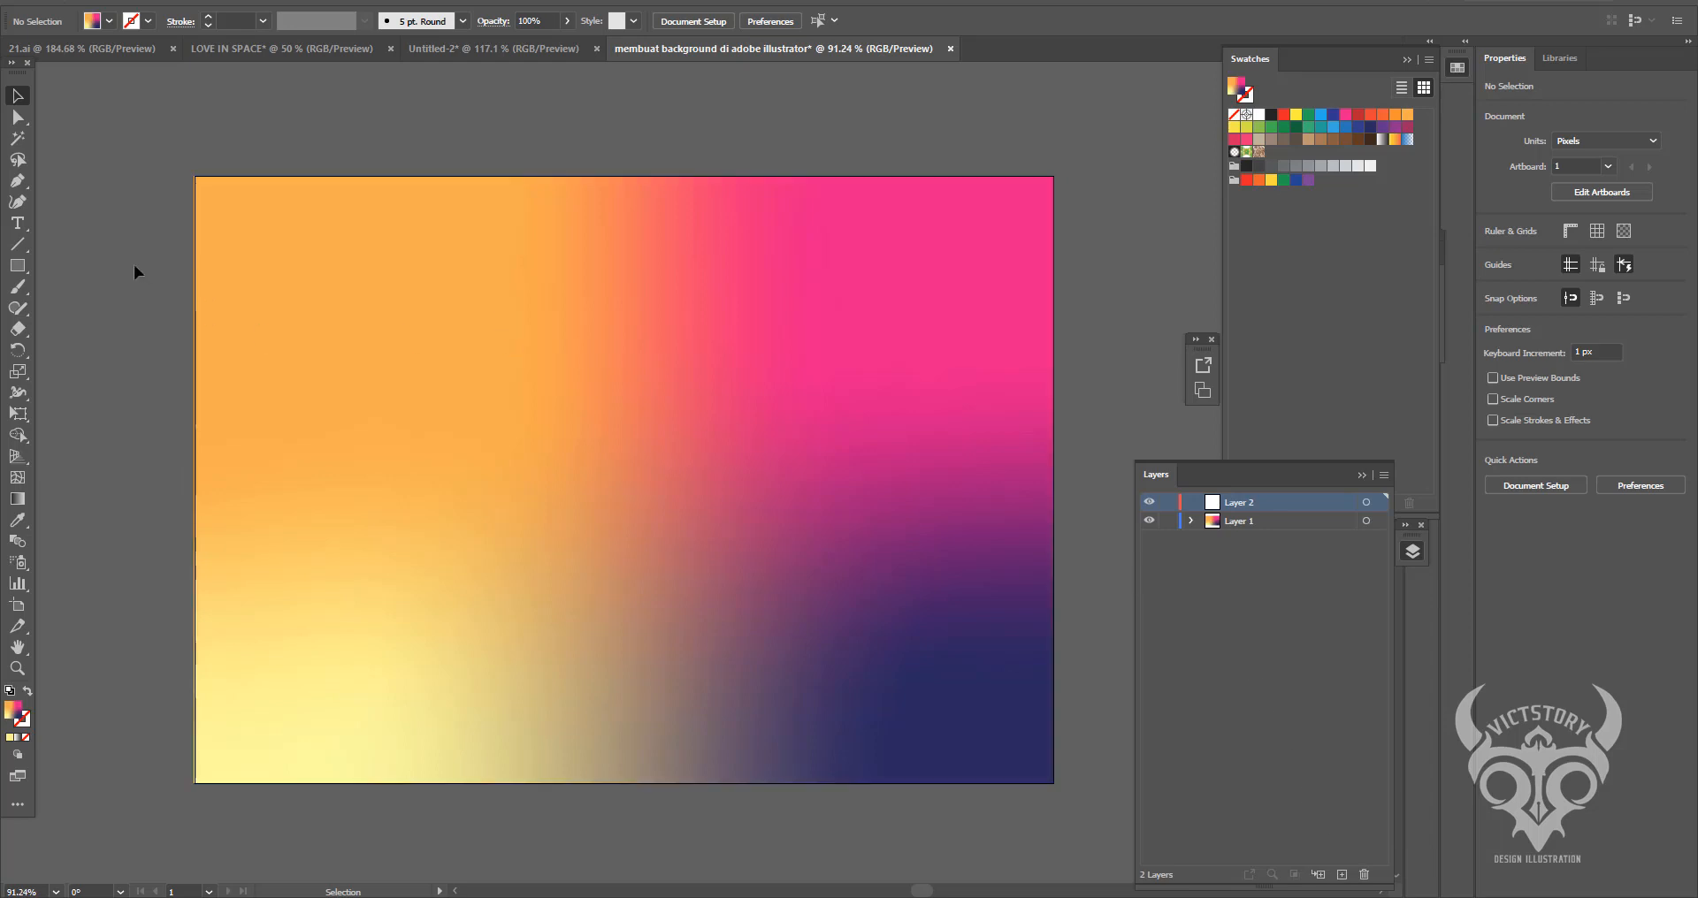
- Draw a wavy four-point path with the Pen tool from near the artboard's left edge to its right edge
left_click(17, 180)
left_click(212, 501)
left_click_drag(459, 382, 648, 412)
mouse_move(768, 670)
left_mouse_down()
mouse_move(750, 682)
mouse_move(958, 651)
left_mouse_up()
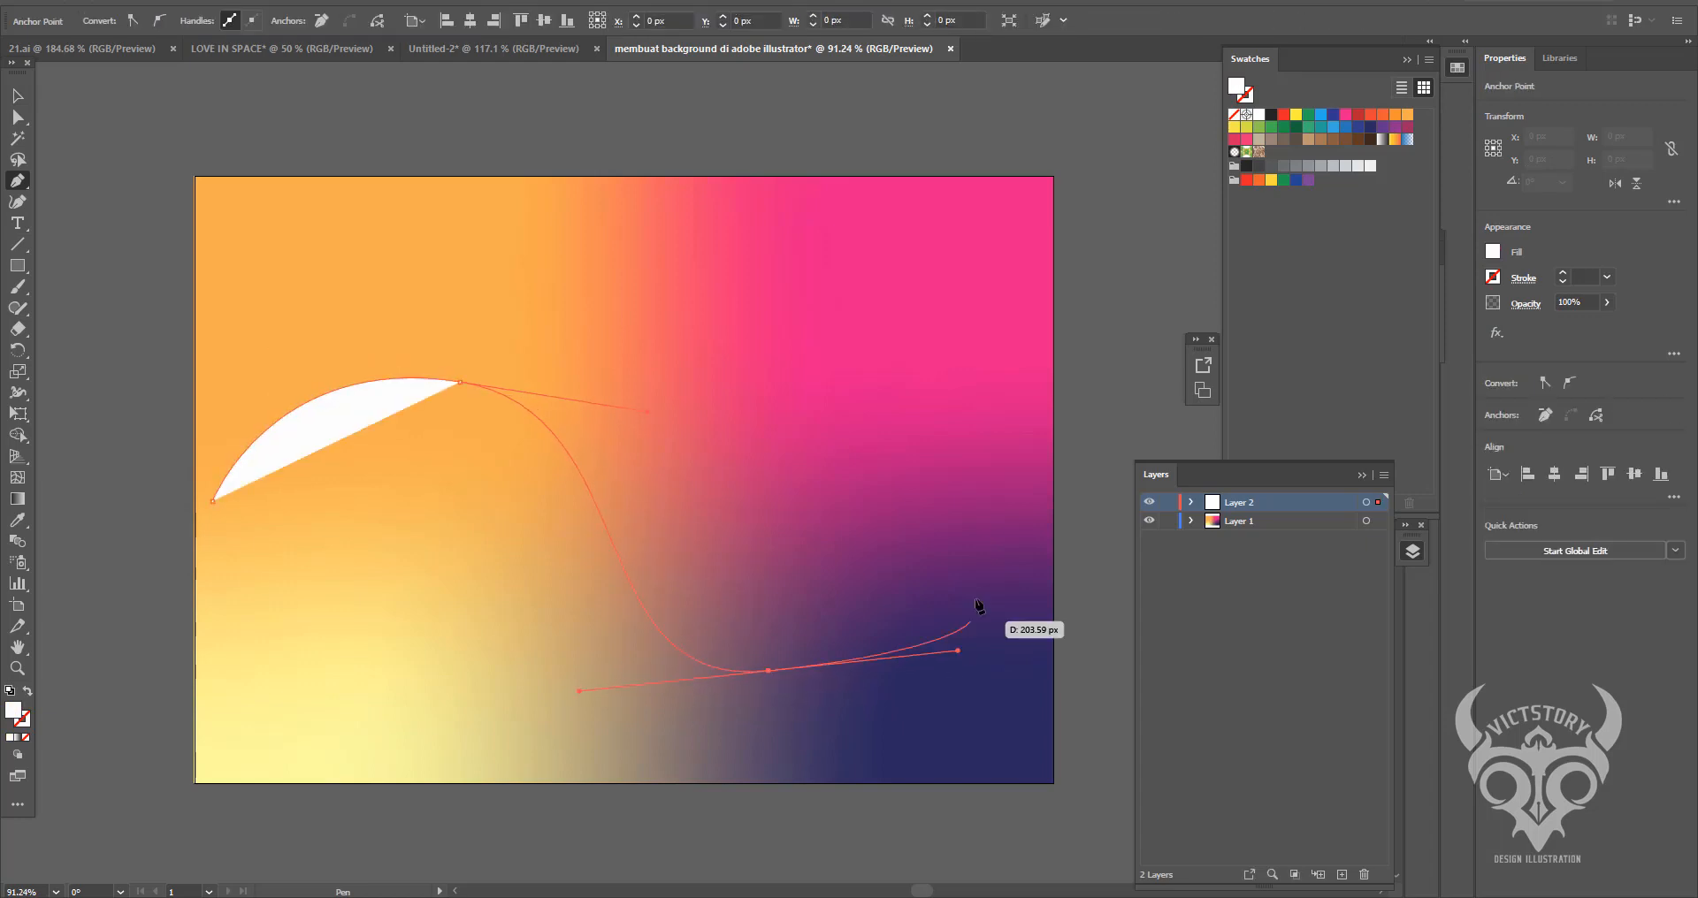
left_click(1053, 431)
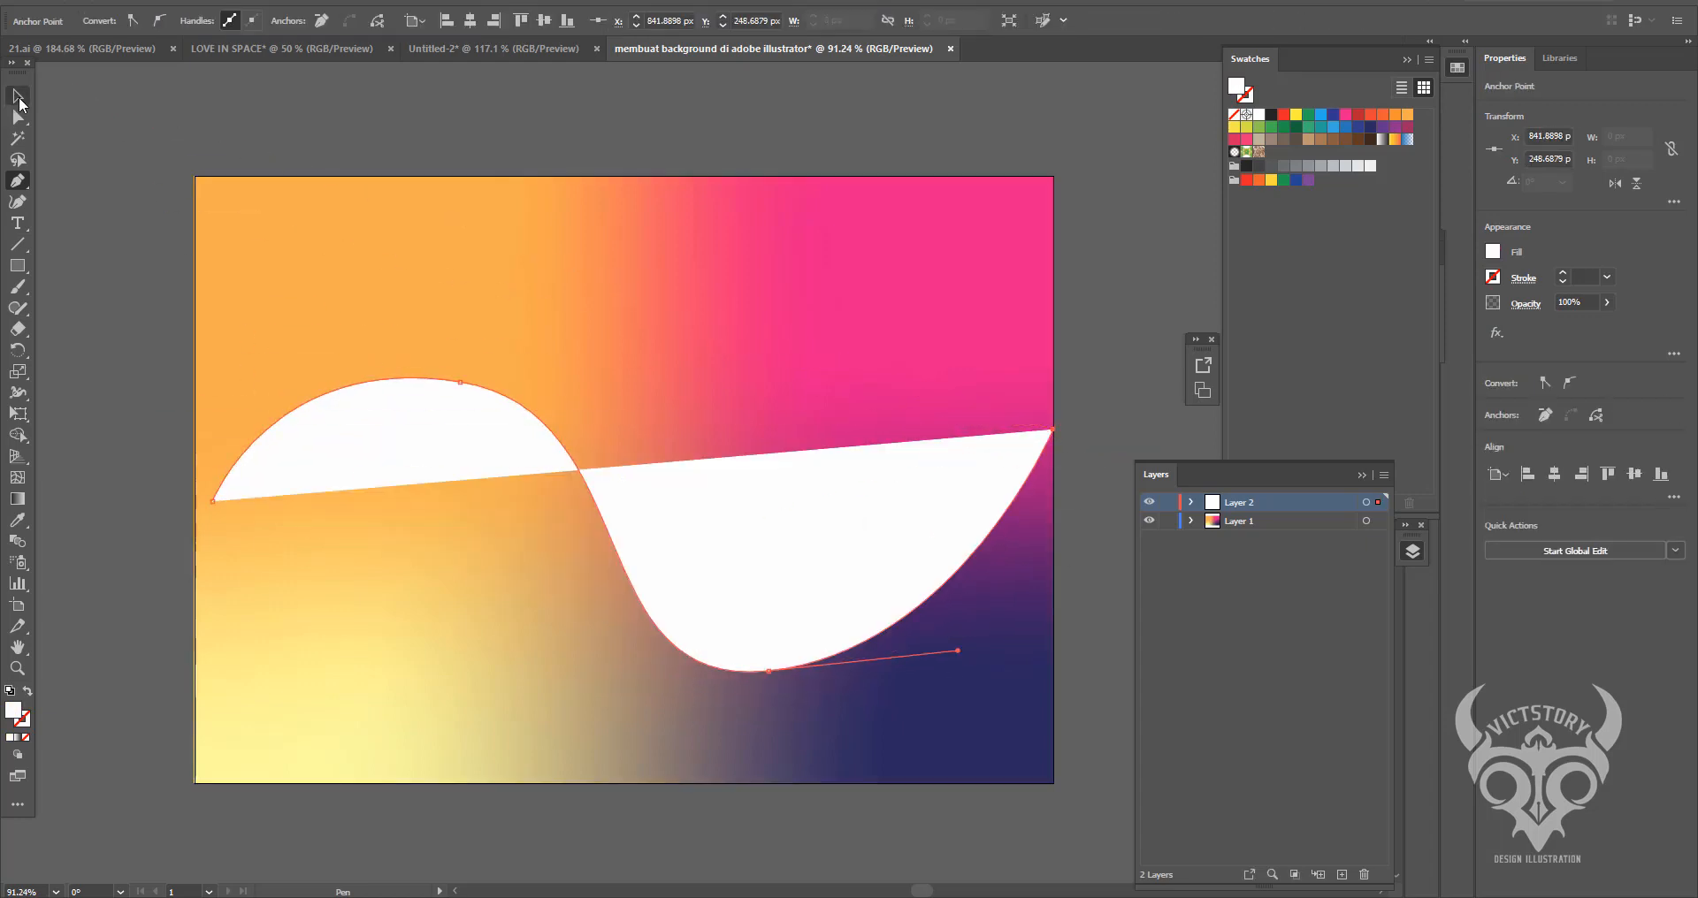
- Move the wave's starting anchor onto the artboard's left edge, at about X 0 px, Y 342 px
left_click(19, 97)
key("a")
left_click_drag(212, 501, 193, 524)
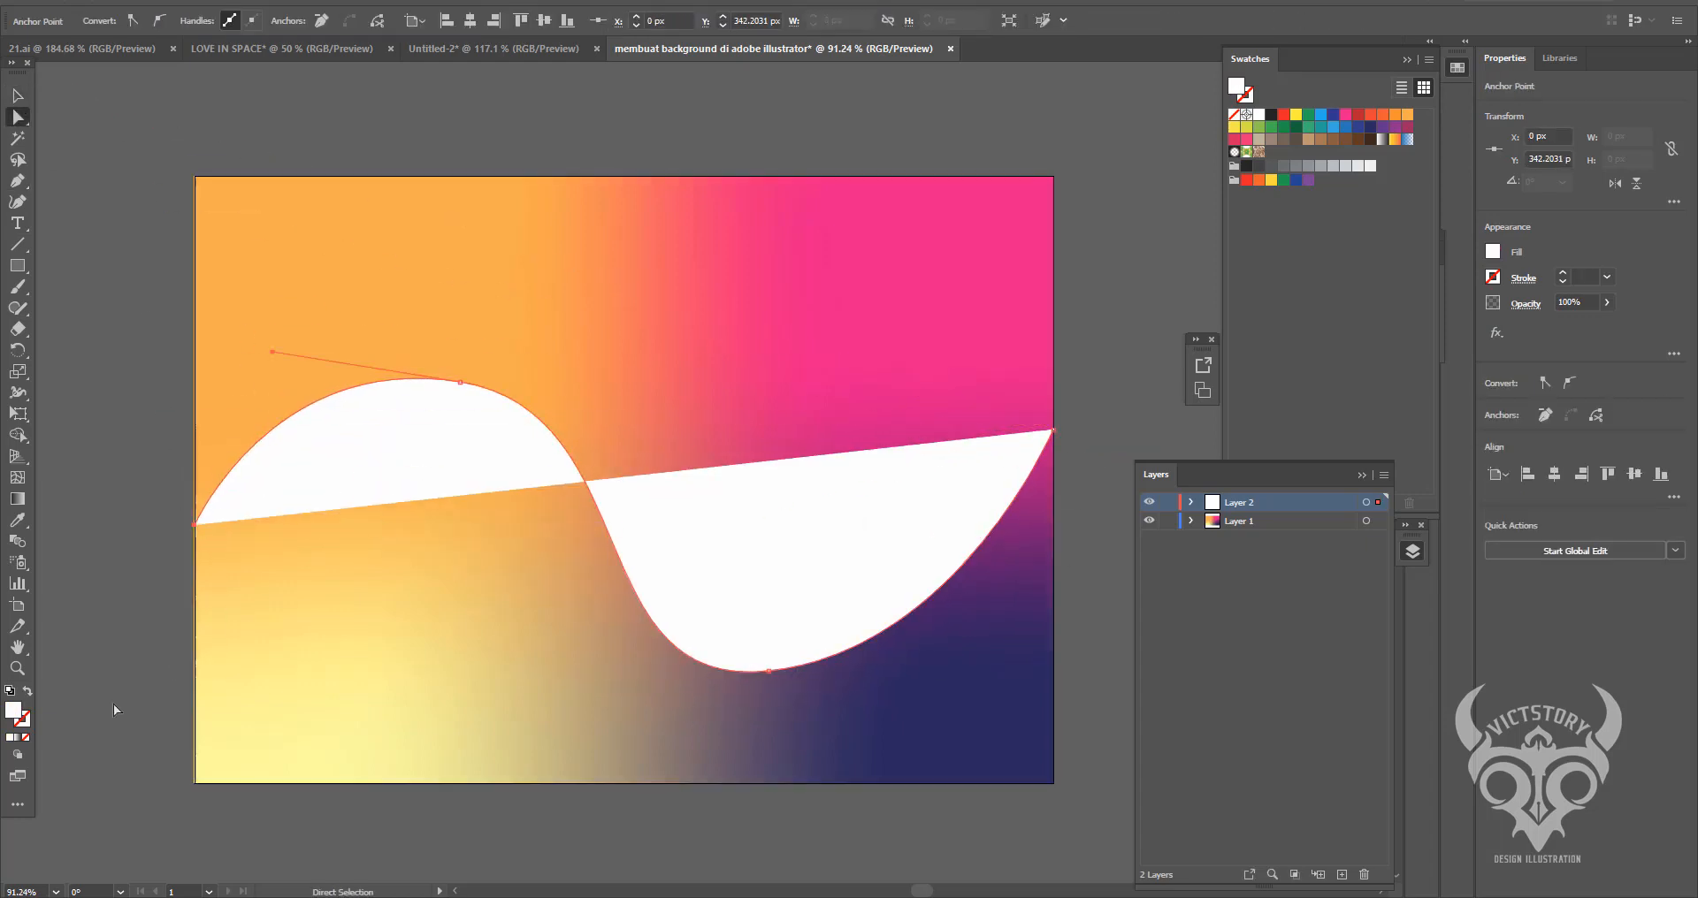
- Remove the wave's fill and give it a 1 pt light cyan stroke (55EEFF)
key("x")
left_click(10, 739)
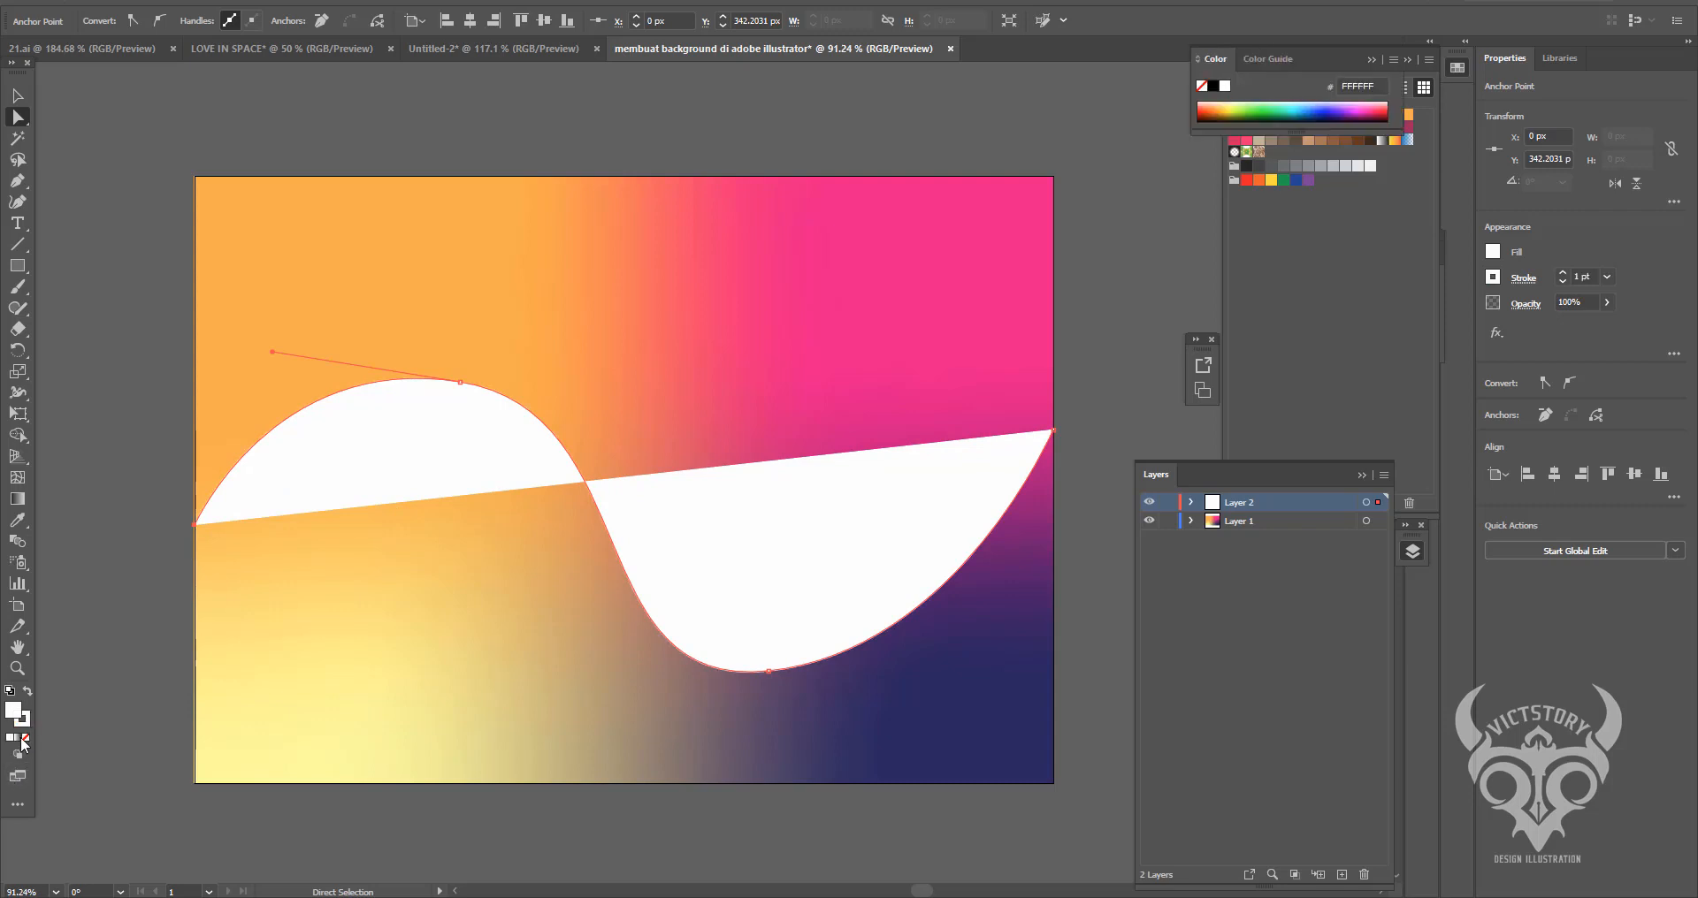
key("x")
left_click(26, 739)
key("x")
left_click(1284, 108)
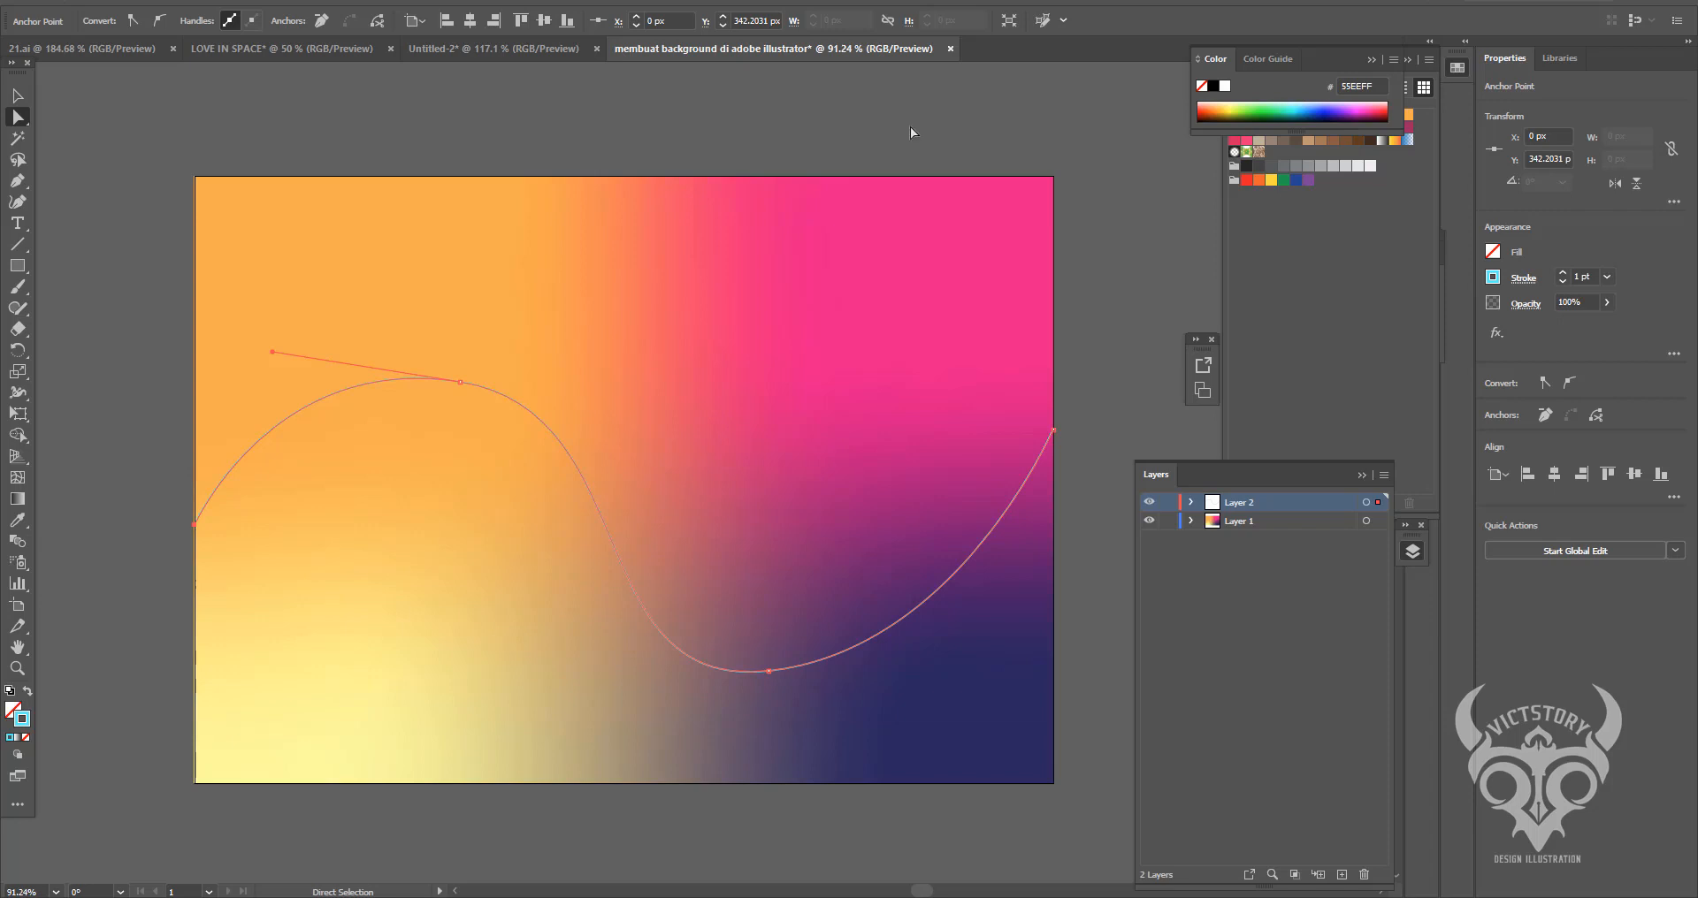
- Flatten the wave by moving its crest anchor to about X 188 px, Y 250 px and adjusting the crest and trough handles
left_click_drag(271, 352, 300, 371)
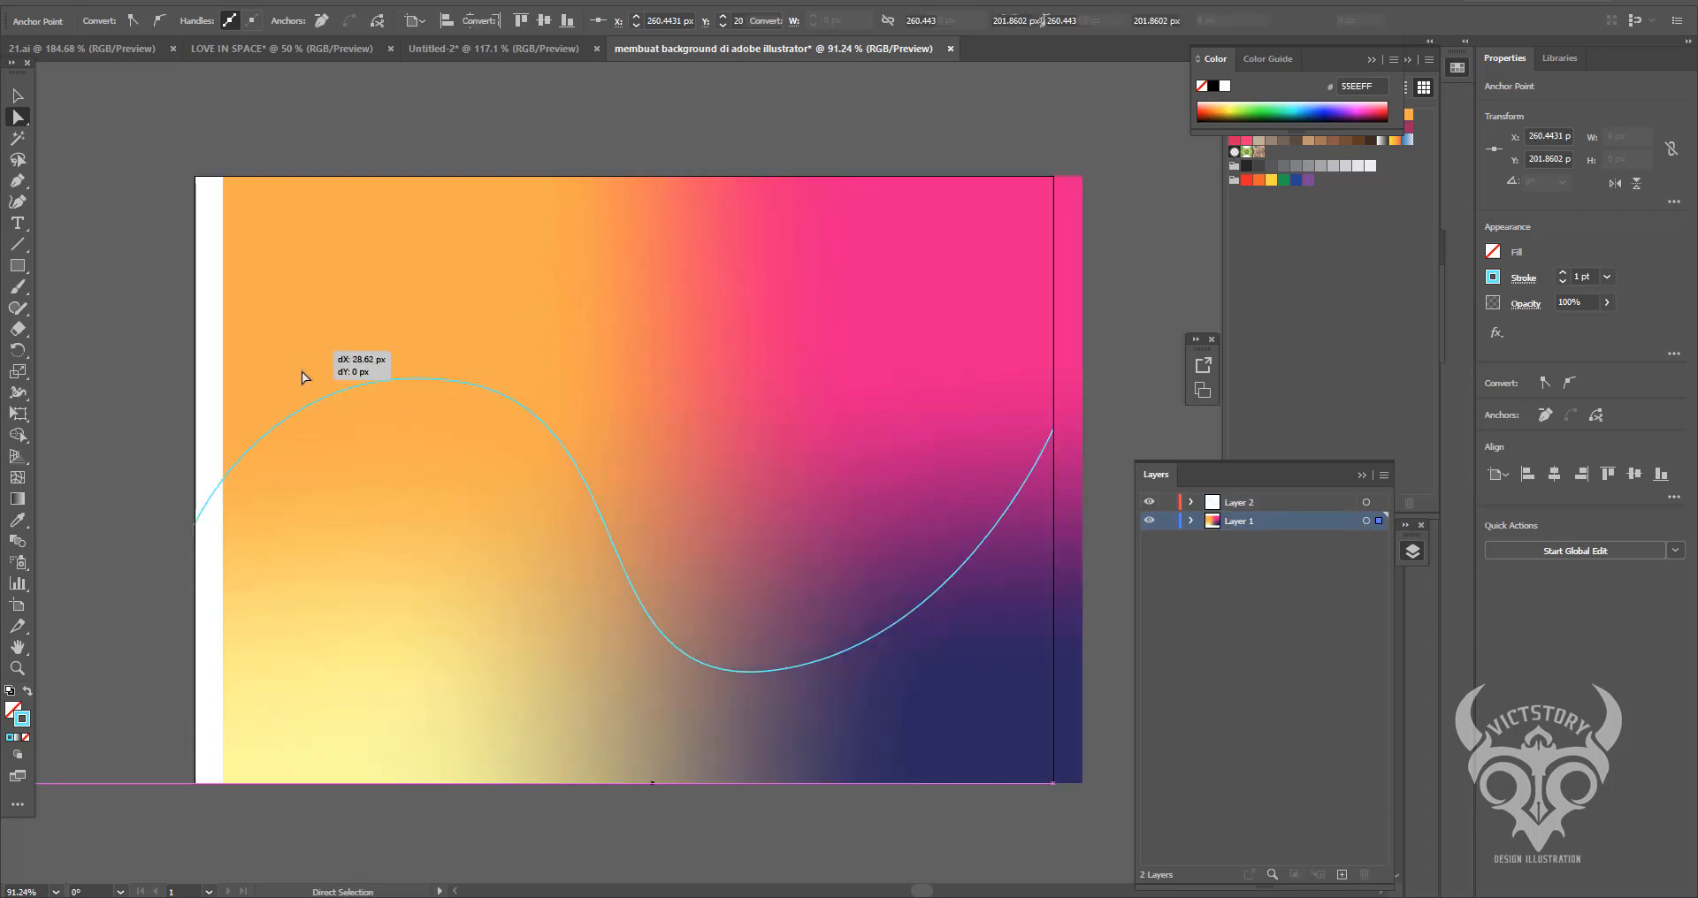
key("ctrl+z")
left_click(445, 380)
left_click_drag(461, 382, 549, 436)
left_click_drag(585, 693, 609, 668)
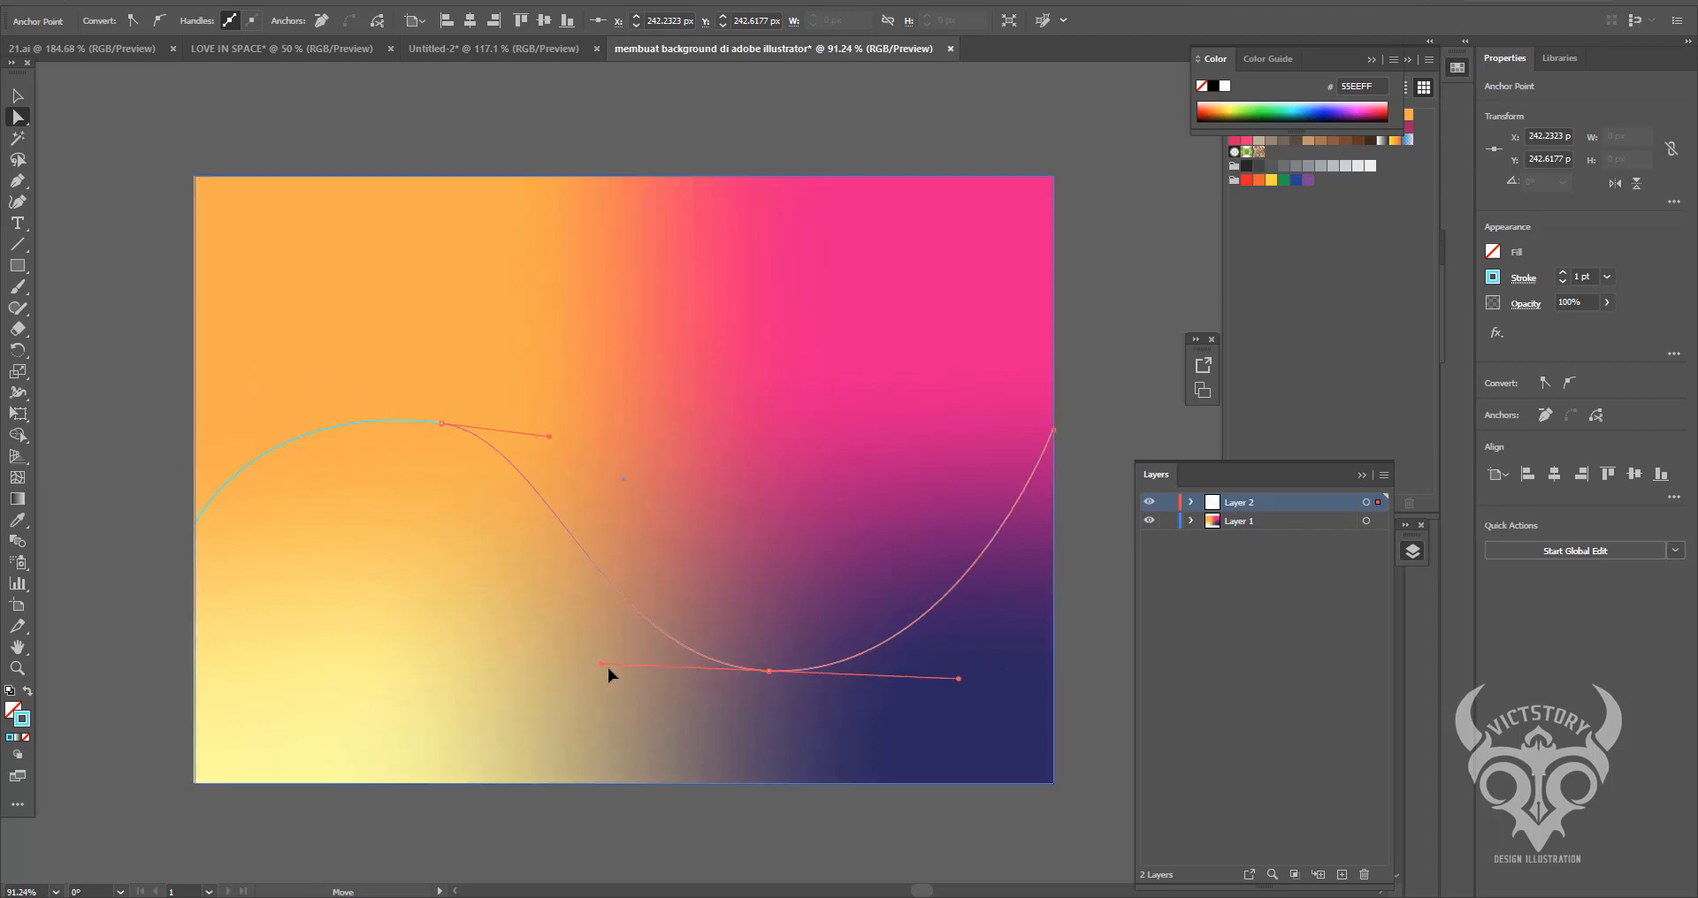
left_click_drag(253, 399, 268, 417)
left_click_drag(441, 423, 386, 432)
left_click_drag(217, 422, 253, 428)
key("ctrl+z")
left_click(385, 431)
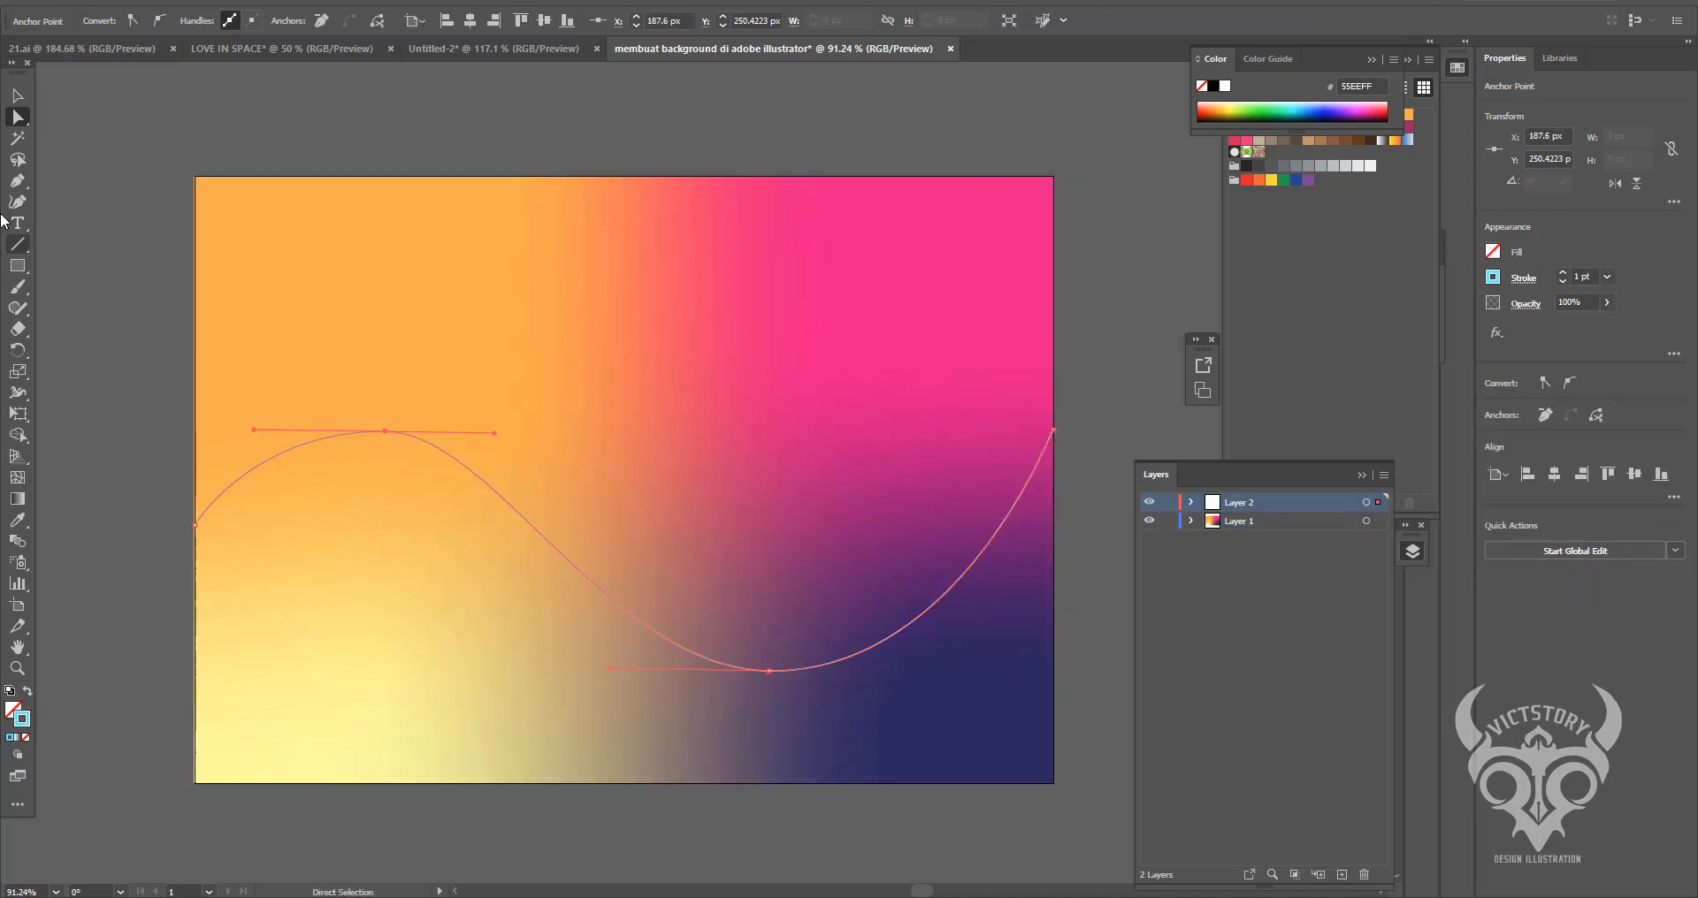
- Duplicate the wave above the original and snap the copy's left end to the original's left end
left_click(17, 96)
left_click_drag(522, 520, 537, 399)
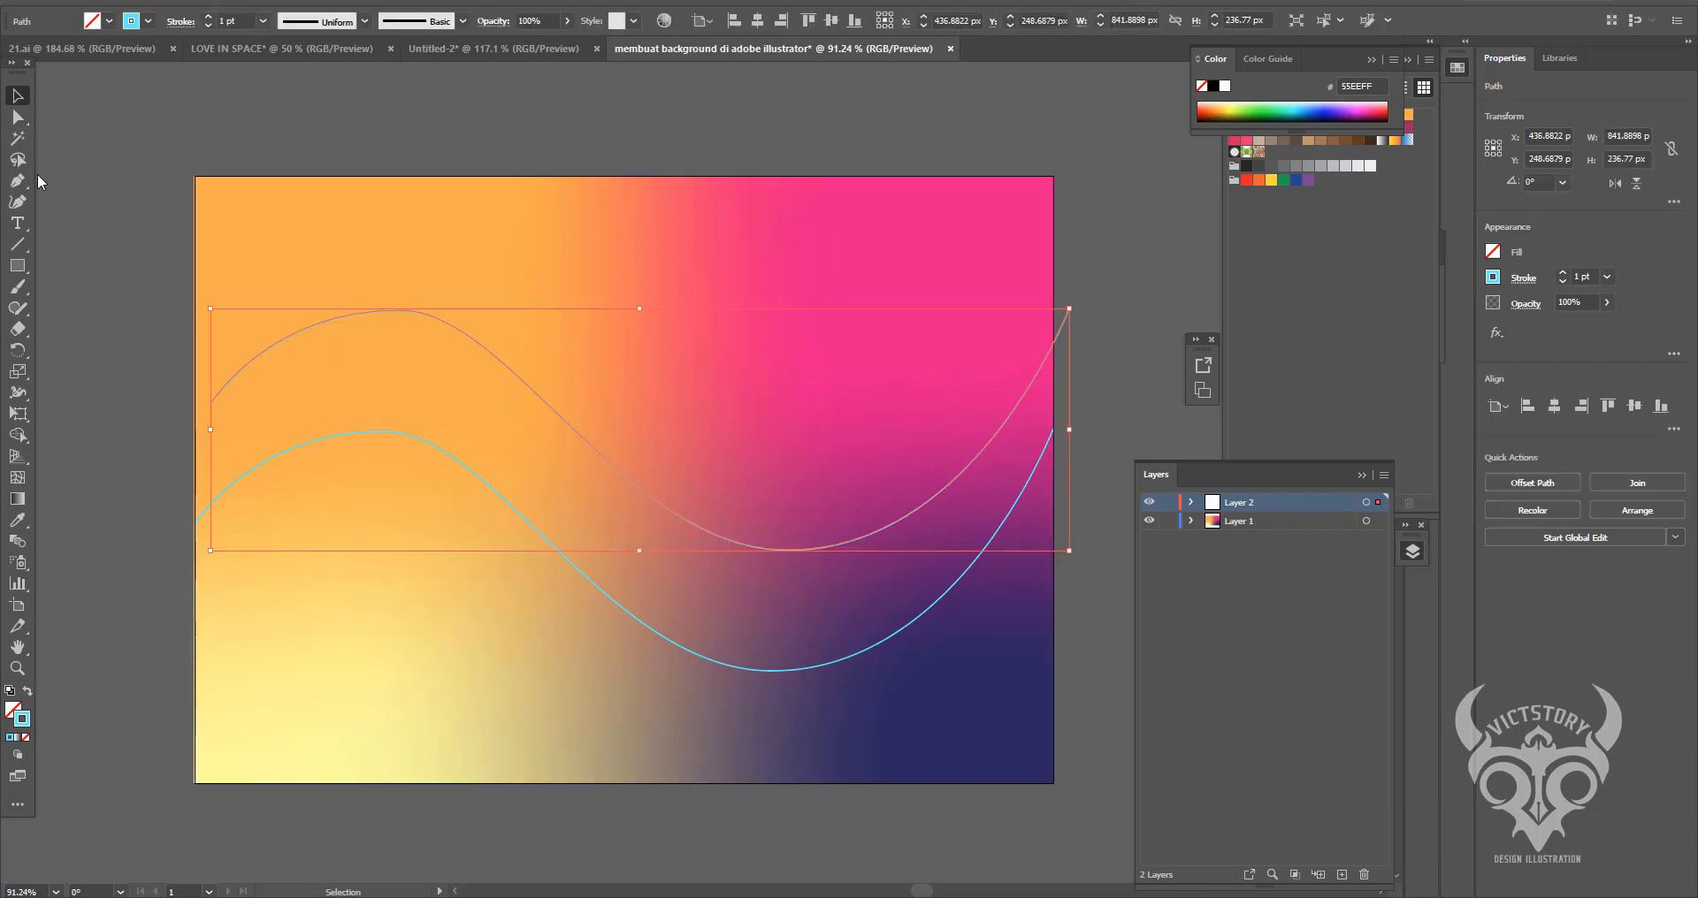
left_click(18, 117)
left_click_drag(210, 404, 195, 525)
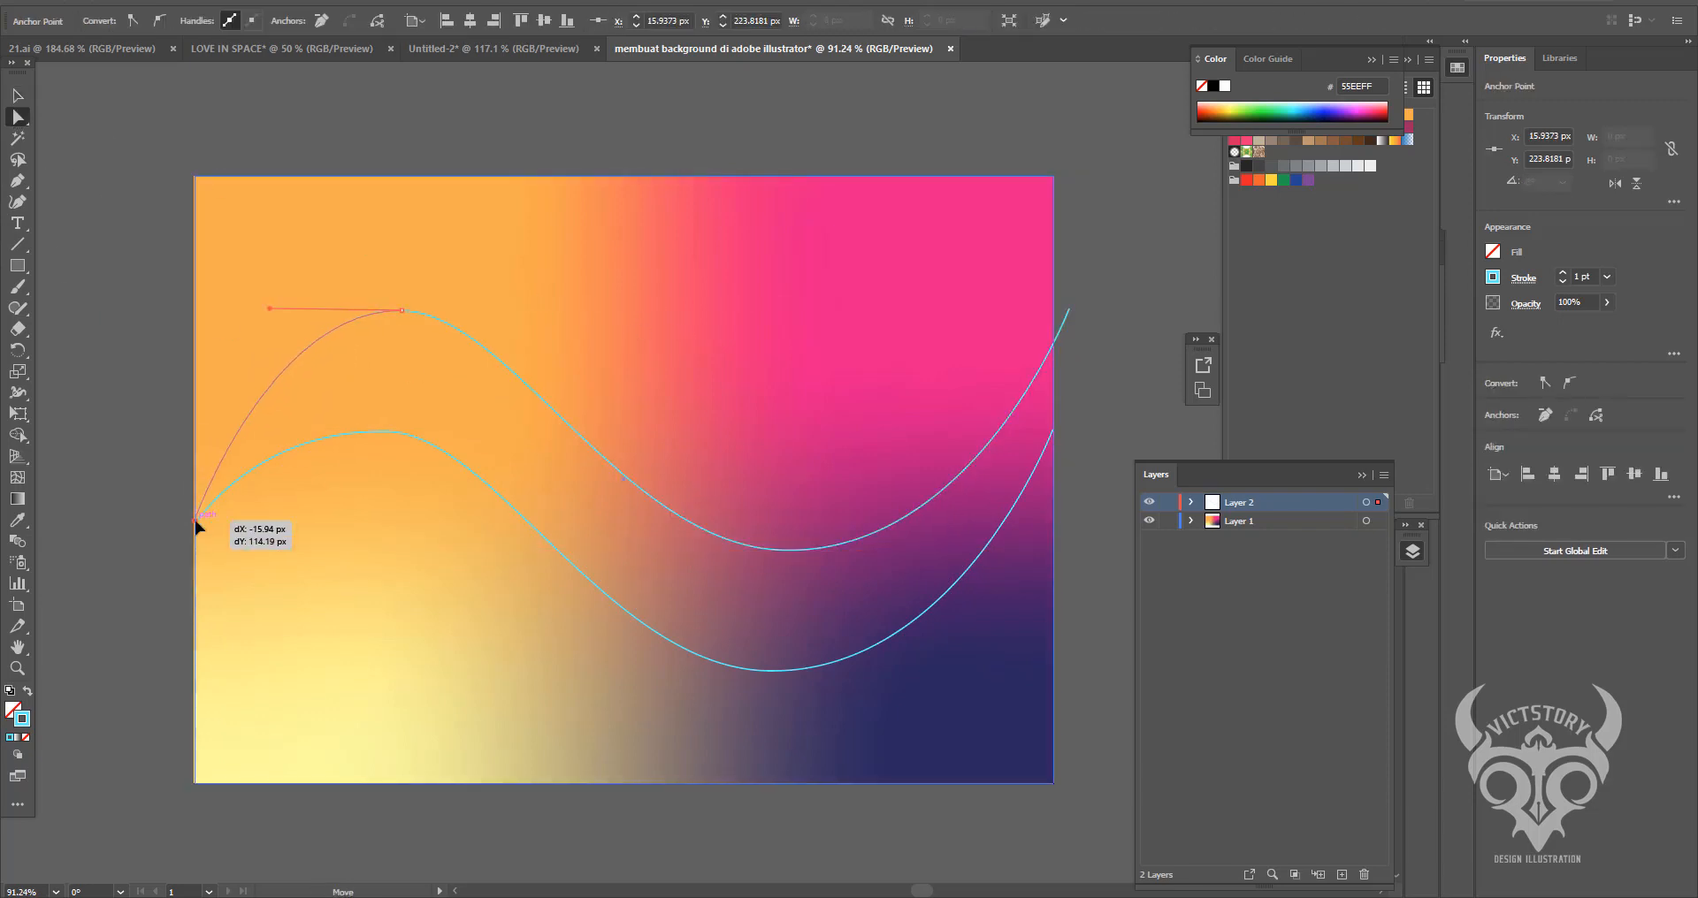
- Flatten the copied wave by moving its crest to about X 186 px, Y 288 px and its trough to about X 556 px, Y 395 px
left_click_drag(401, 311, 383, 471)
left_click_drag(497, 470, 569, 469)
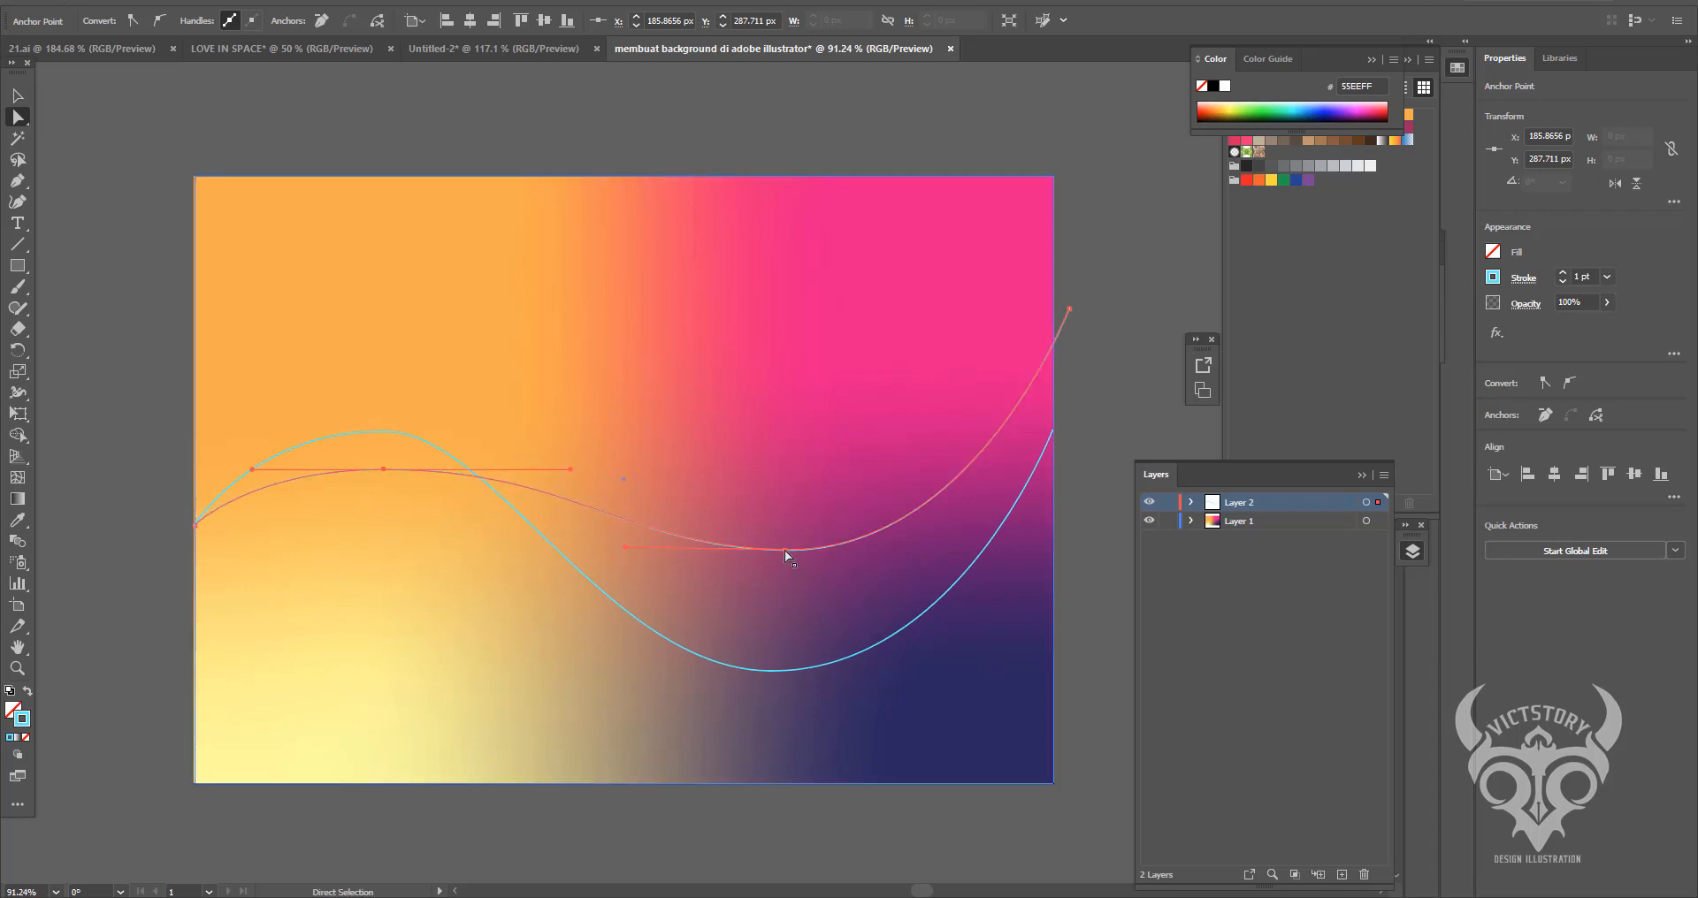
left_click_drag(786, 553, 767, 582)
- Lower the original wave's end anchor along the artboard's right edge and bring the copy's right end onto that edge
left_click(1053, 431)
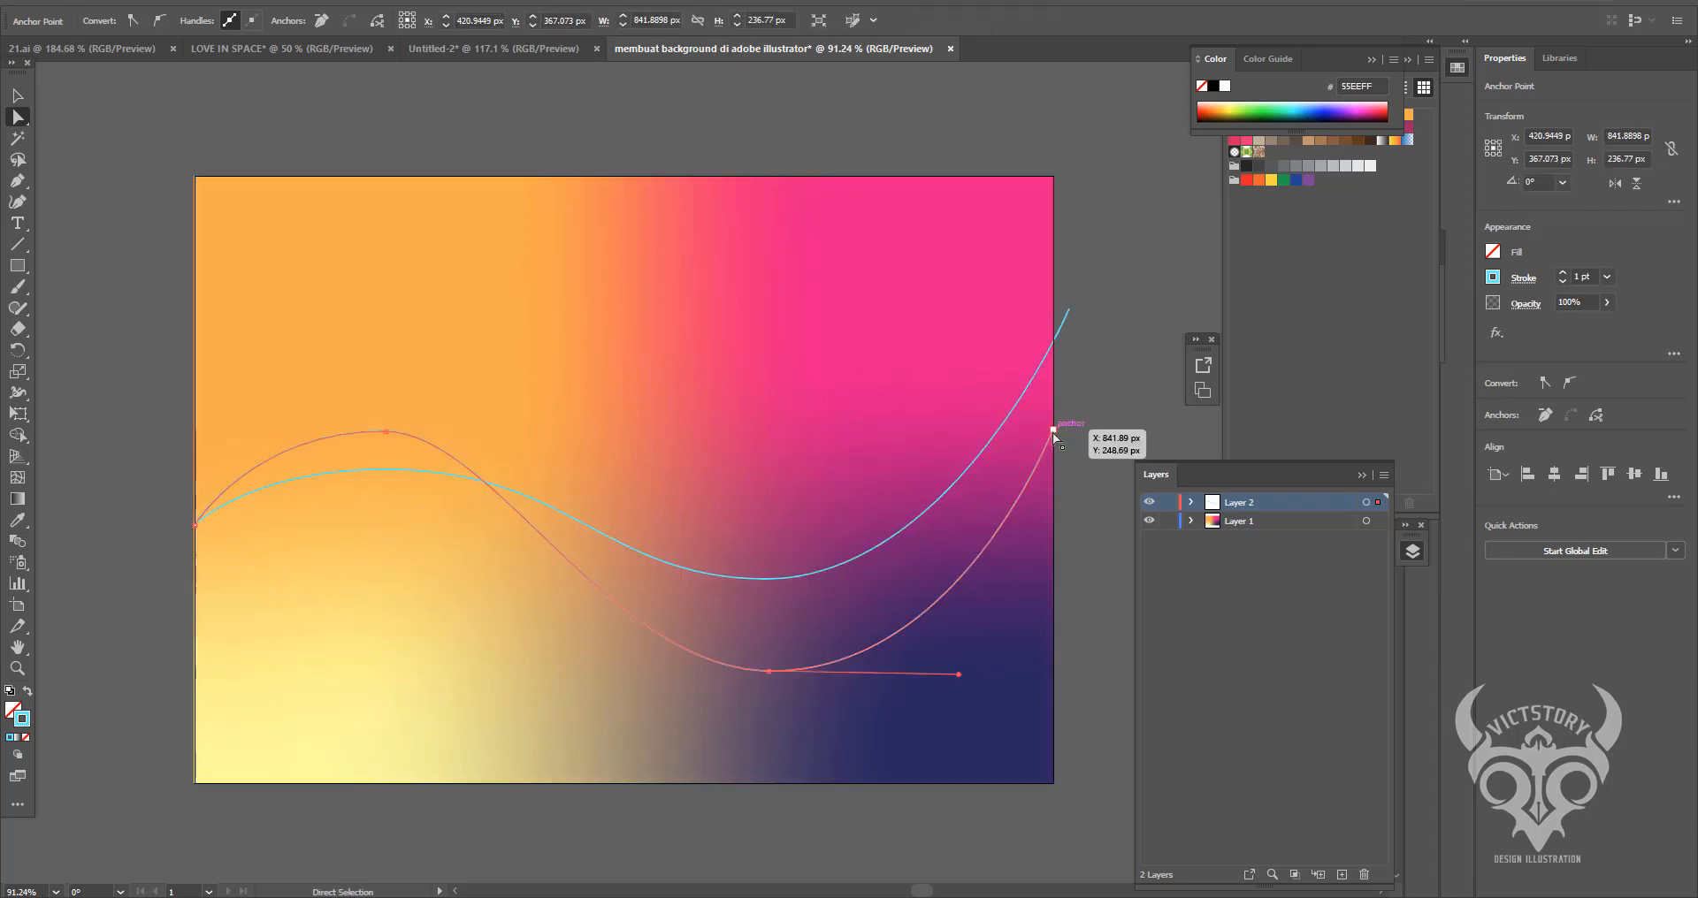
left_click_drag(1052, 432, 1053, 571)
left_click_drag(1064, 310, 1053, 343)
- Select both cyan waves and make a blend between them
left_click(760, 580)
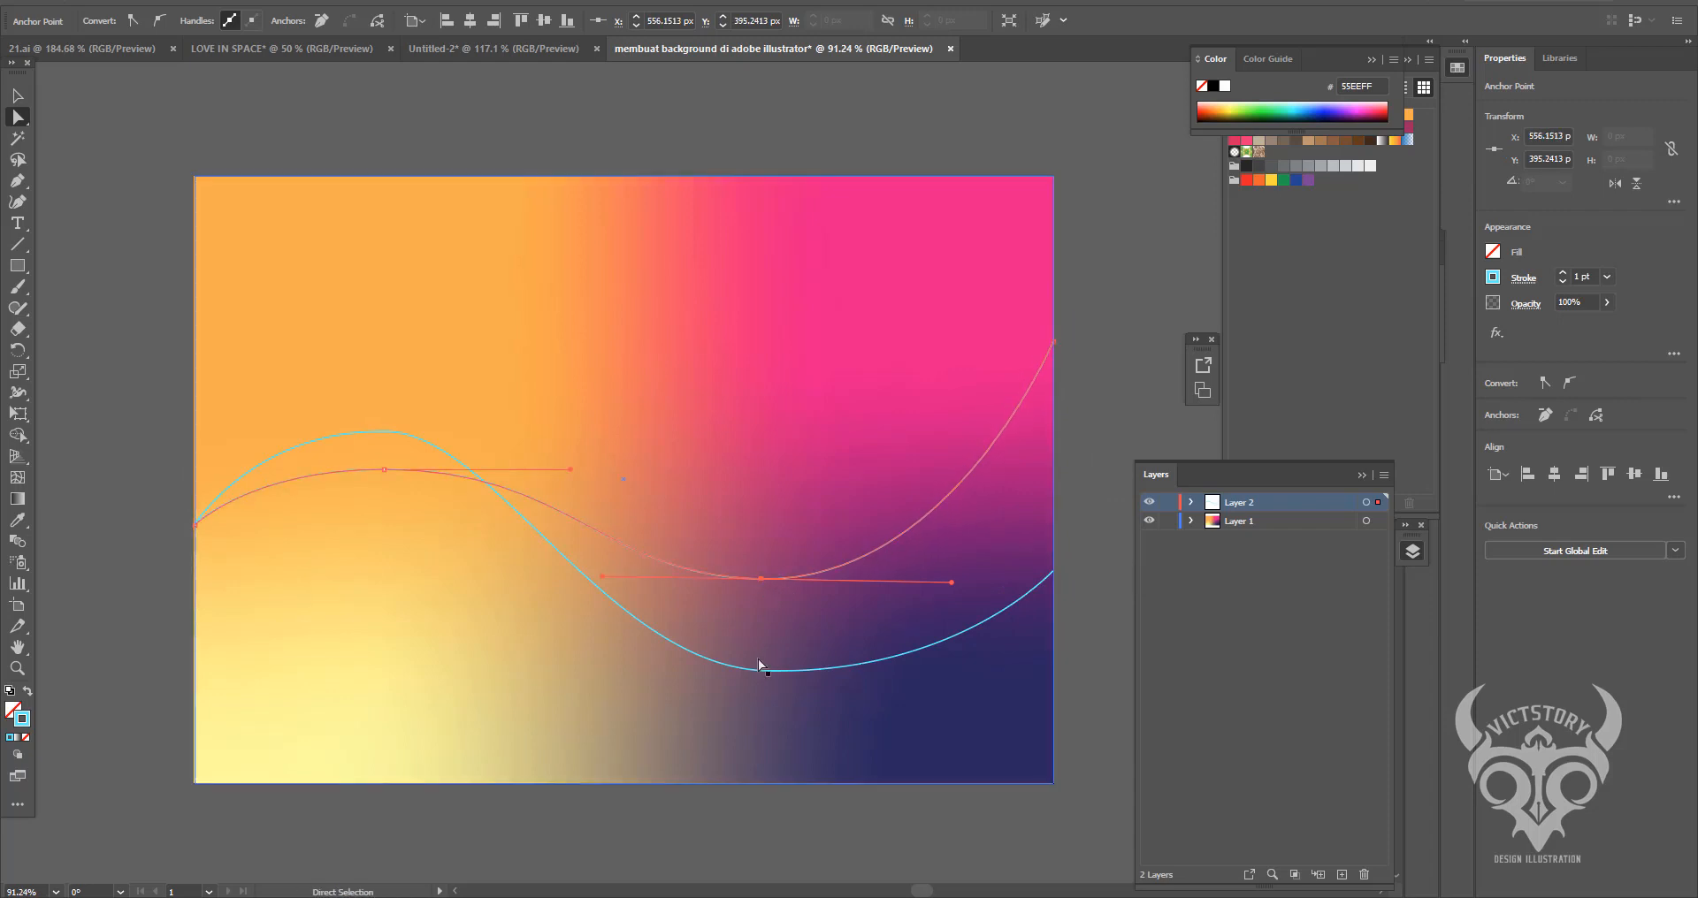
left_click(758, 665, "shift")
left_click(152, 3)
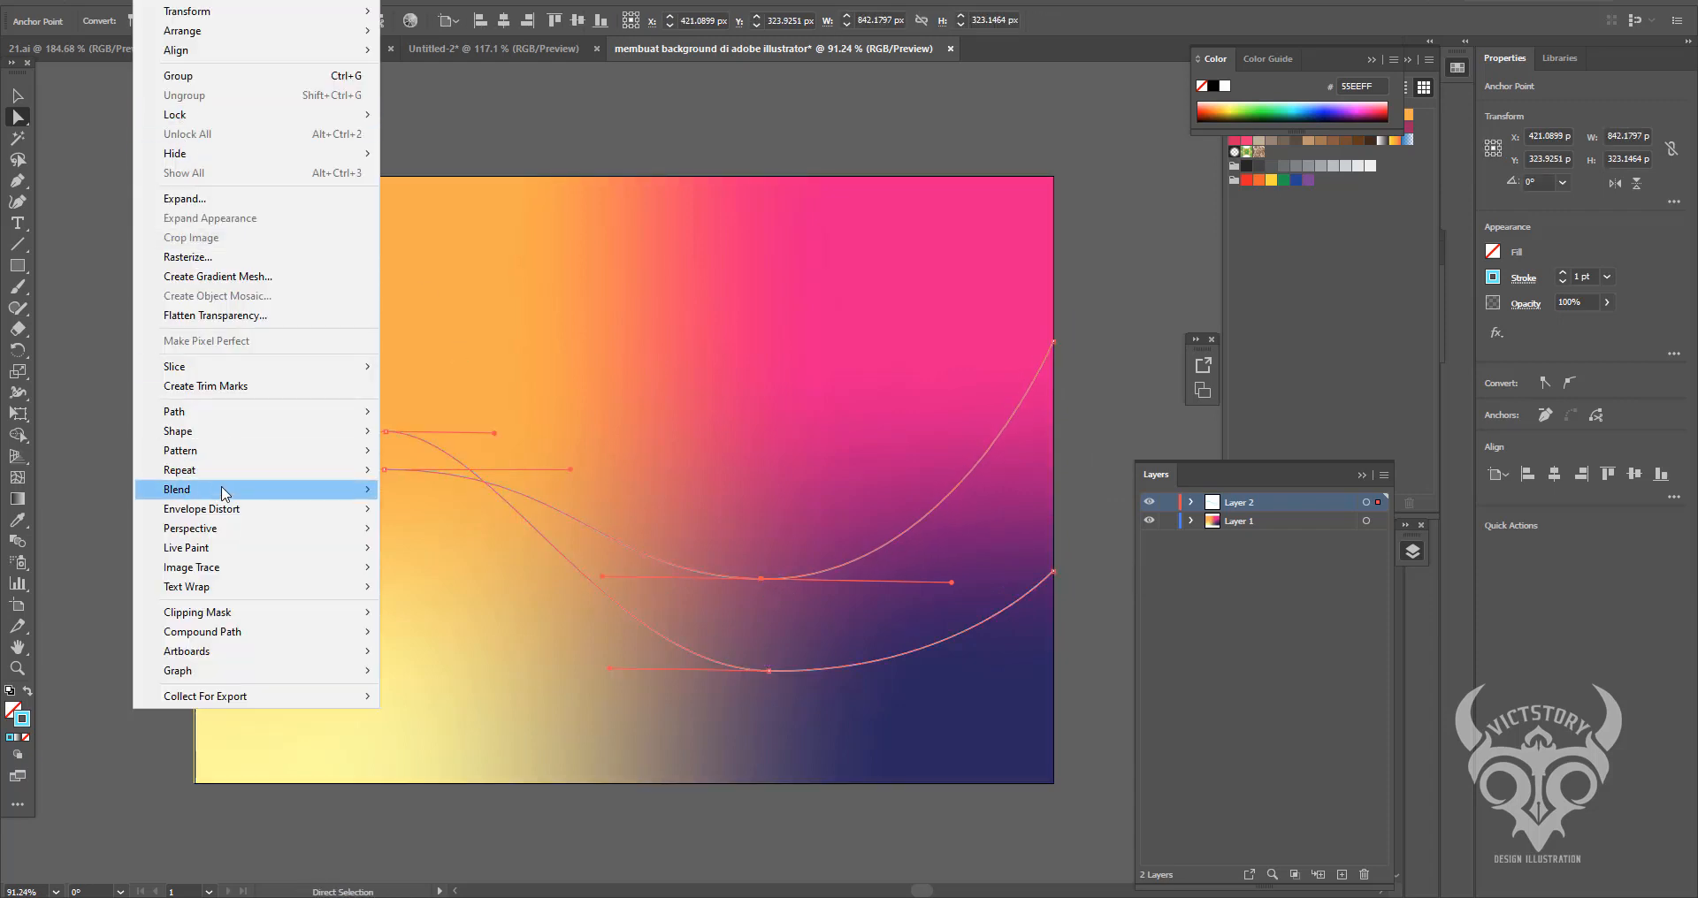
mouse_move(223, 493)
left_click(405, 490)
- Set the blend's spacing to Specified Steps with 50 steps and preview it
left_click(152, 4)
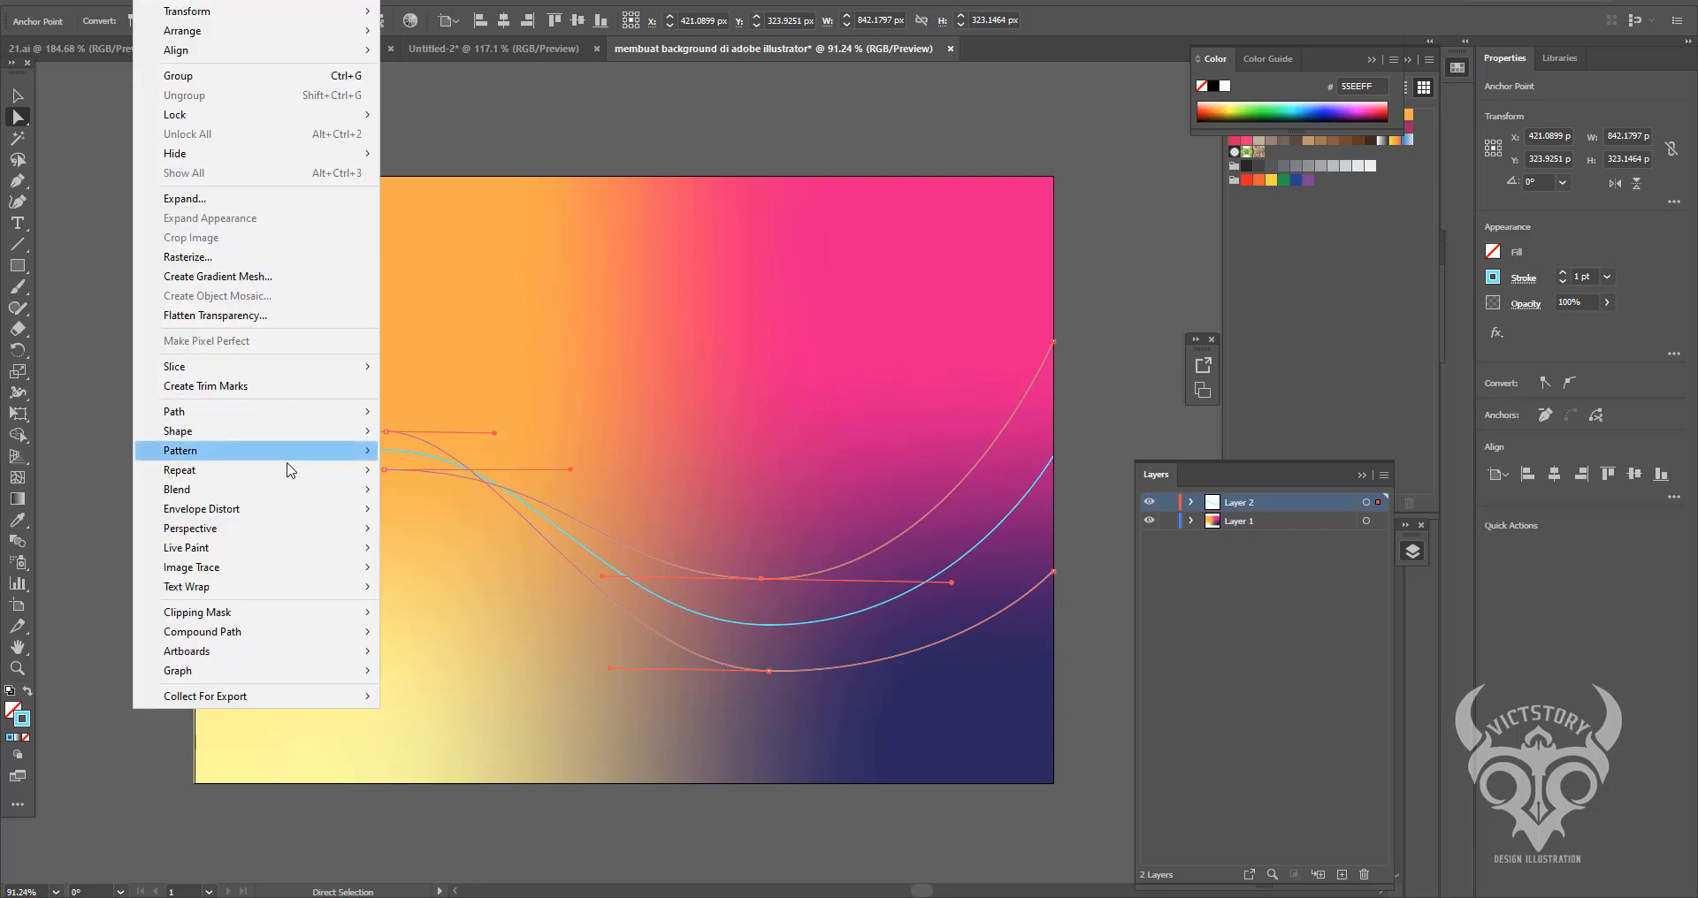
mouse_move(294, 491)
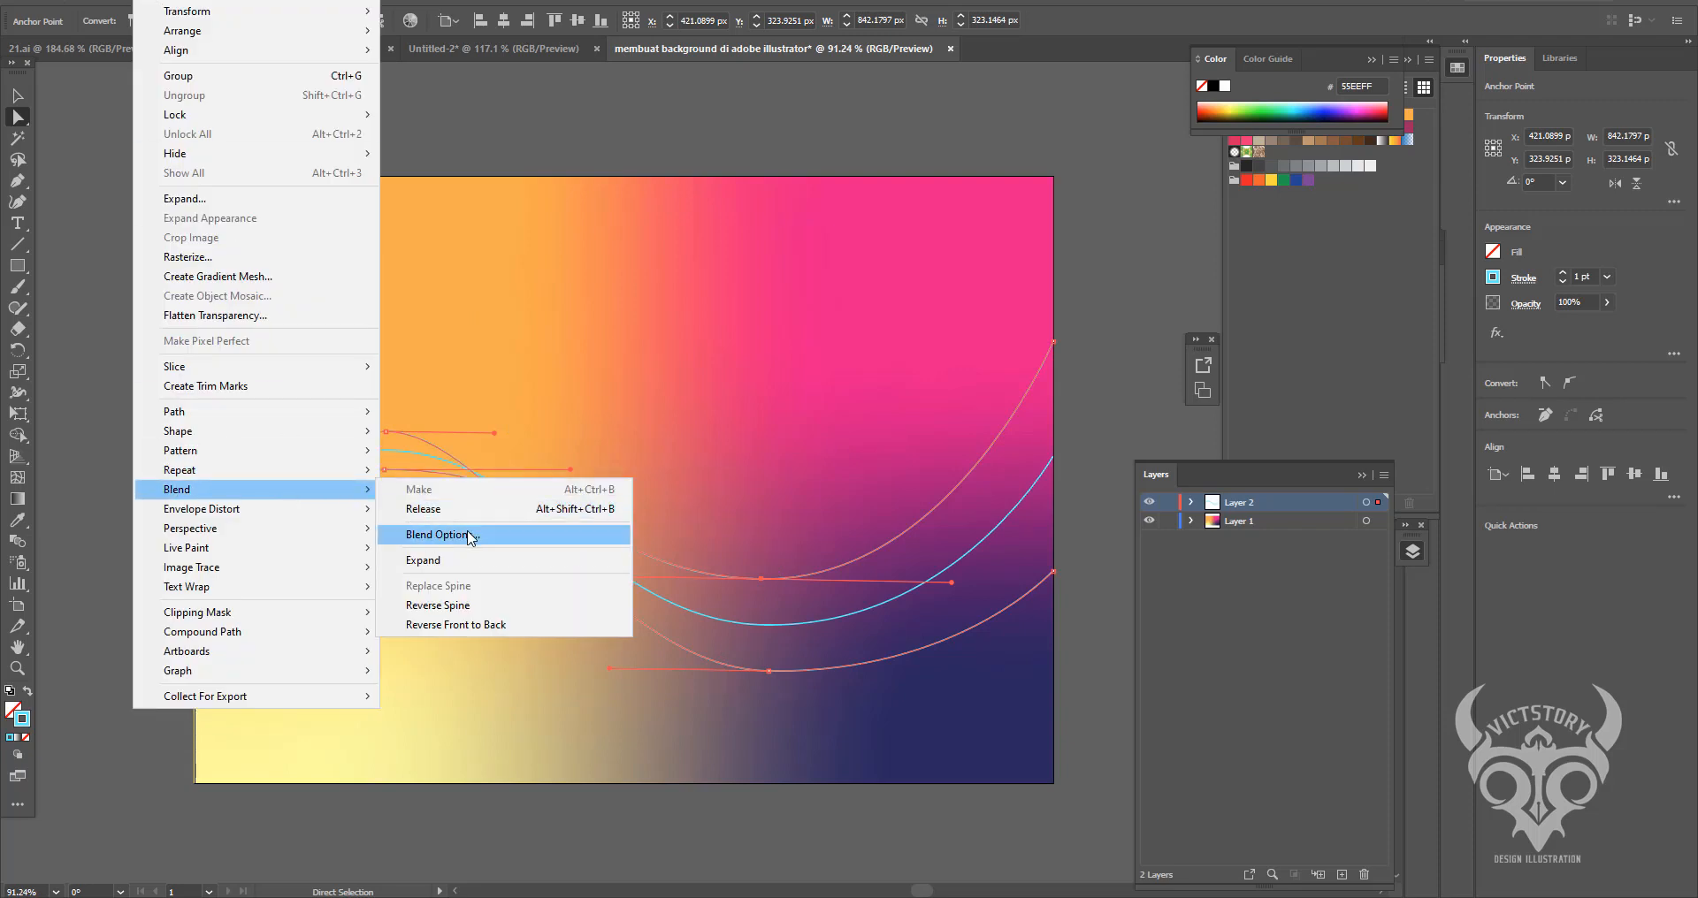
left_click(469, 535)
left_click(888, 402)
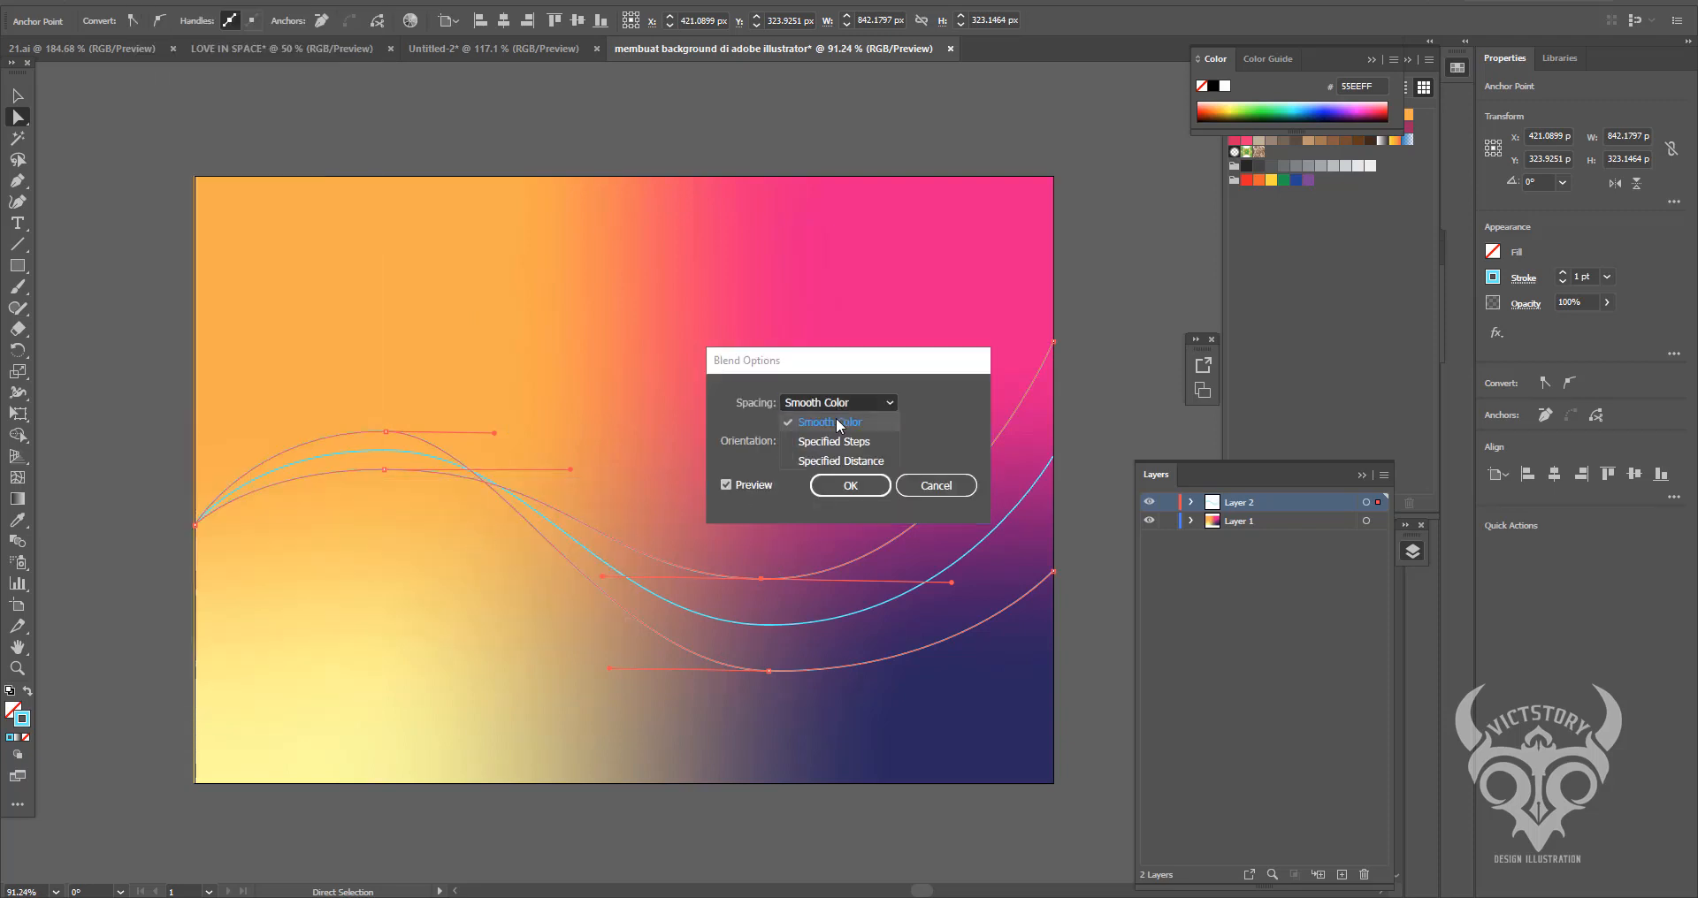
left_click(835, 440)
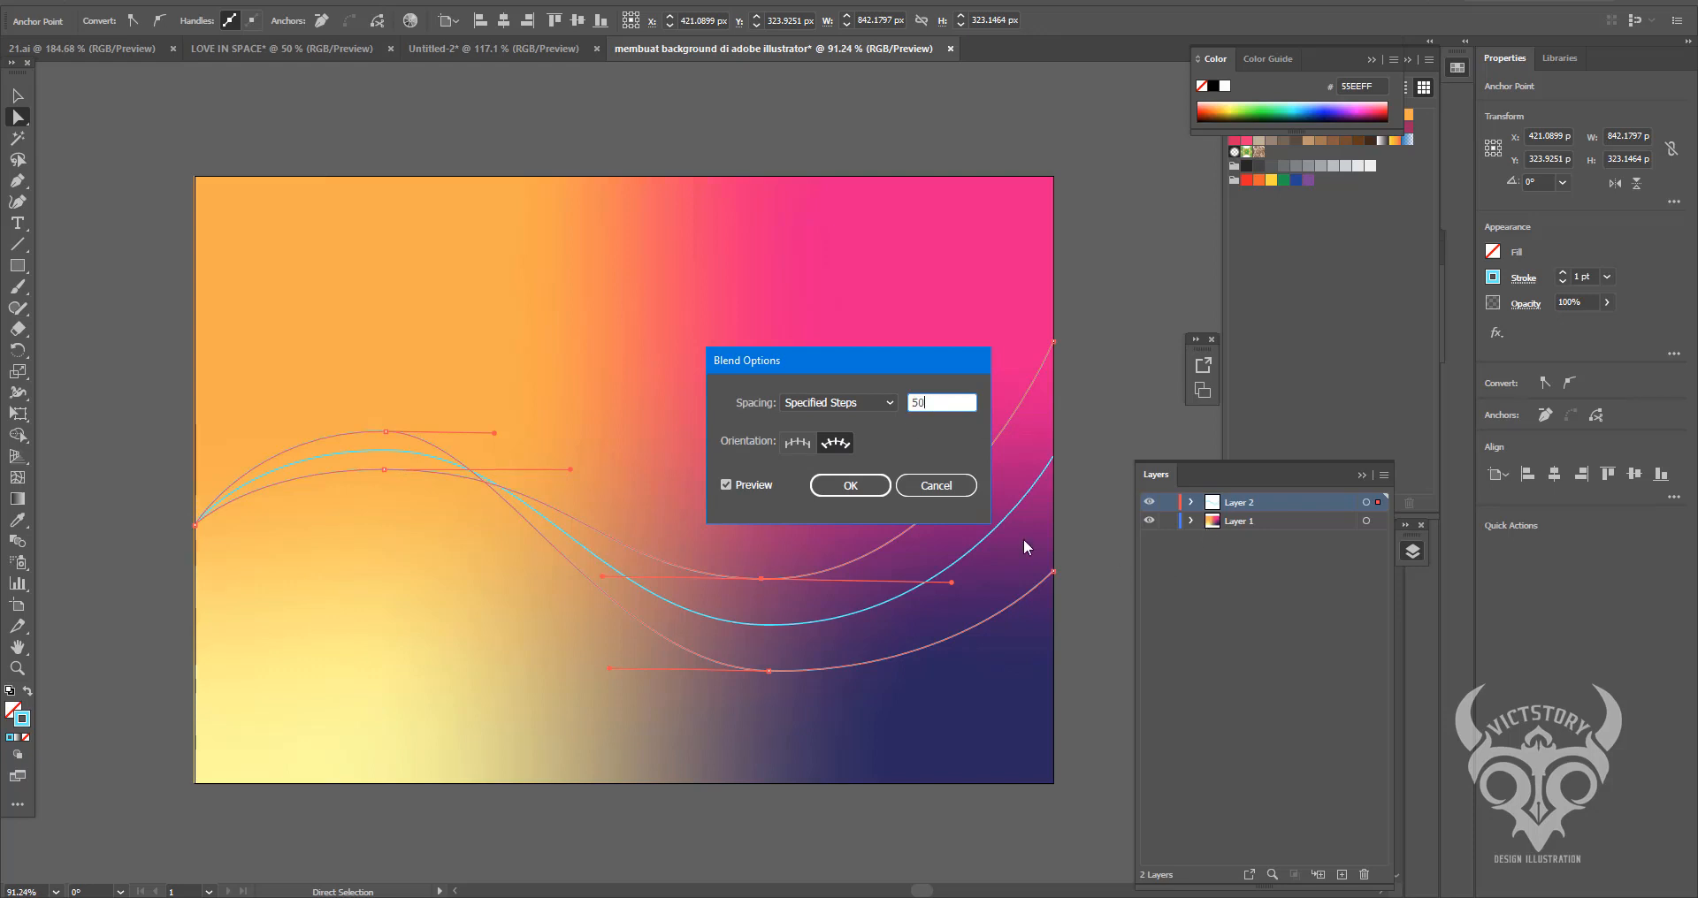
left_click(736, 485)
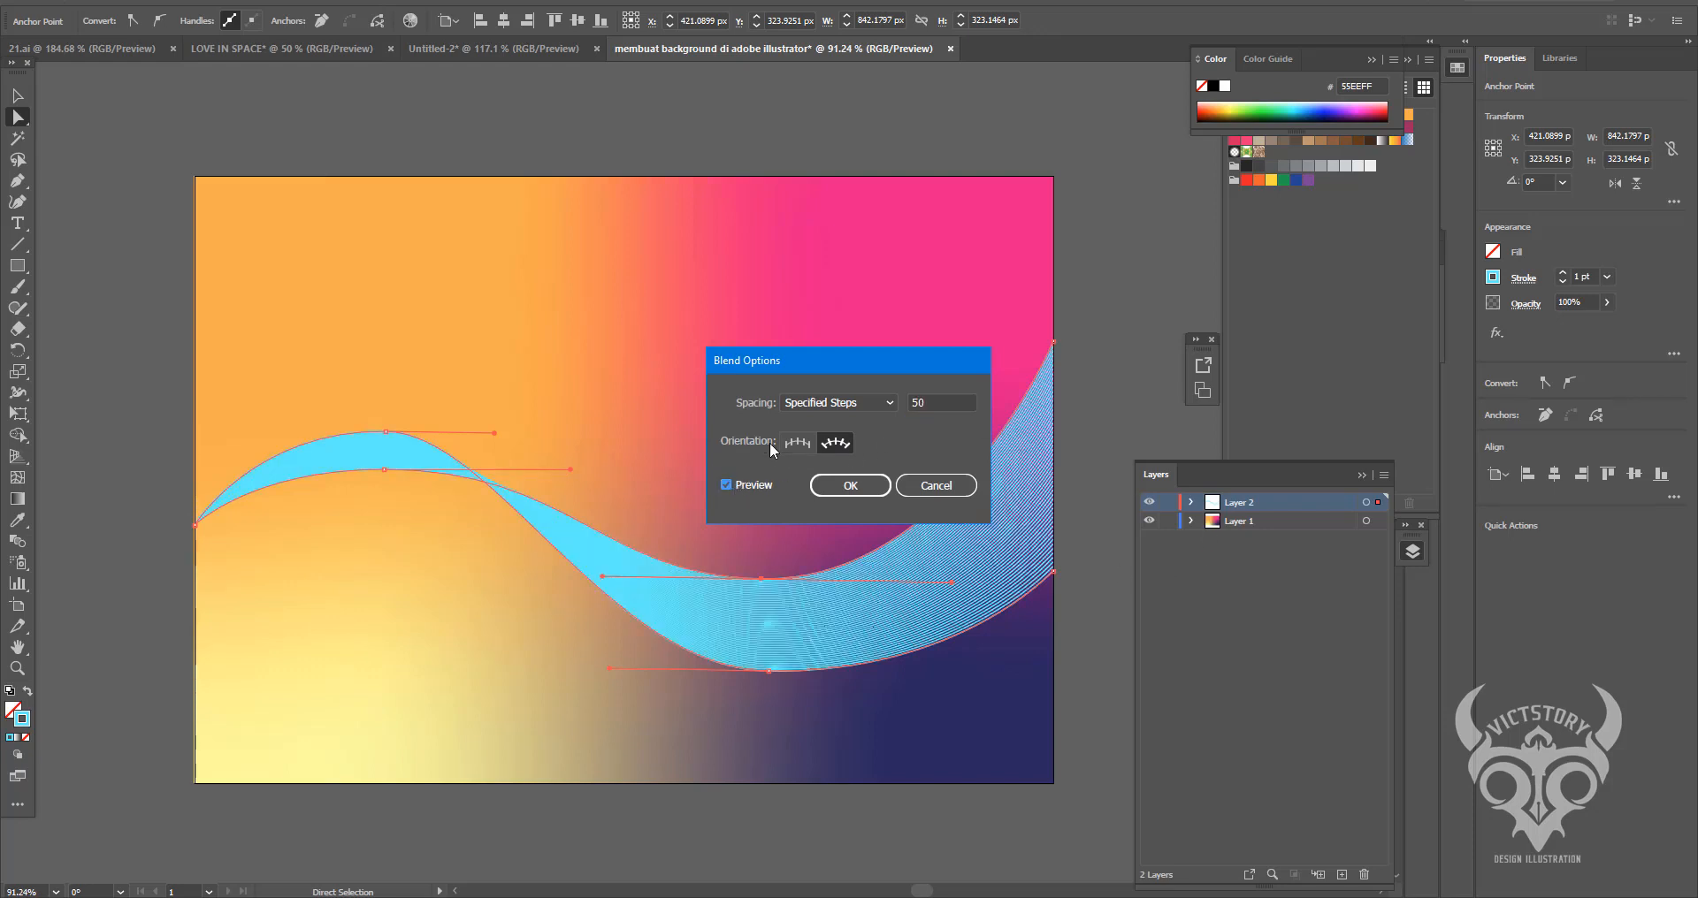
- Try a Specified Distance spacing of 60 px for the blend with the Align to Path orientation
left_click(889, 402)
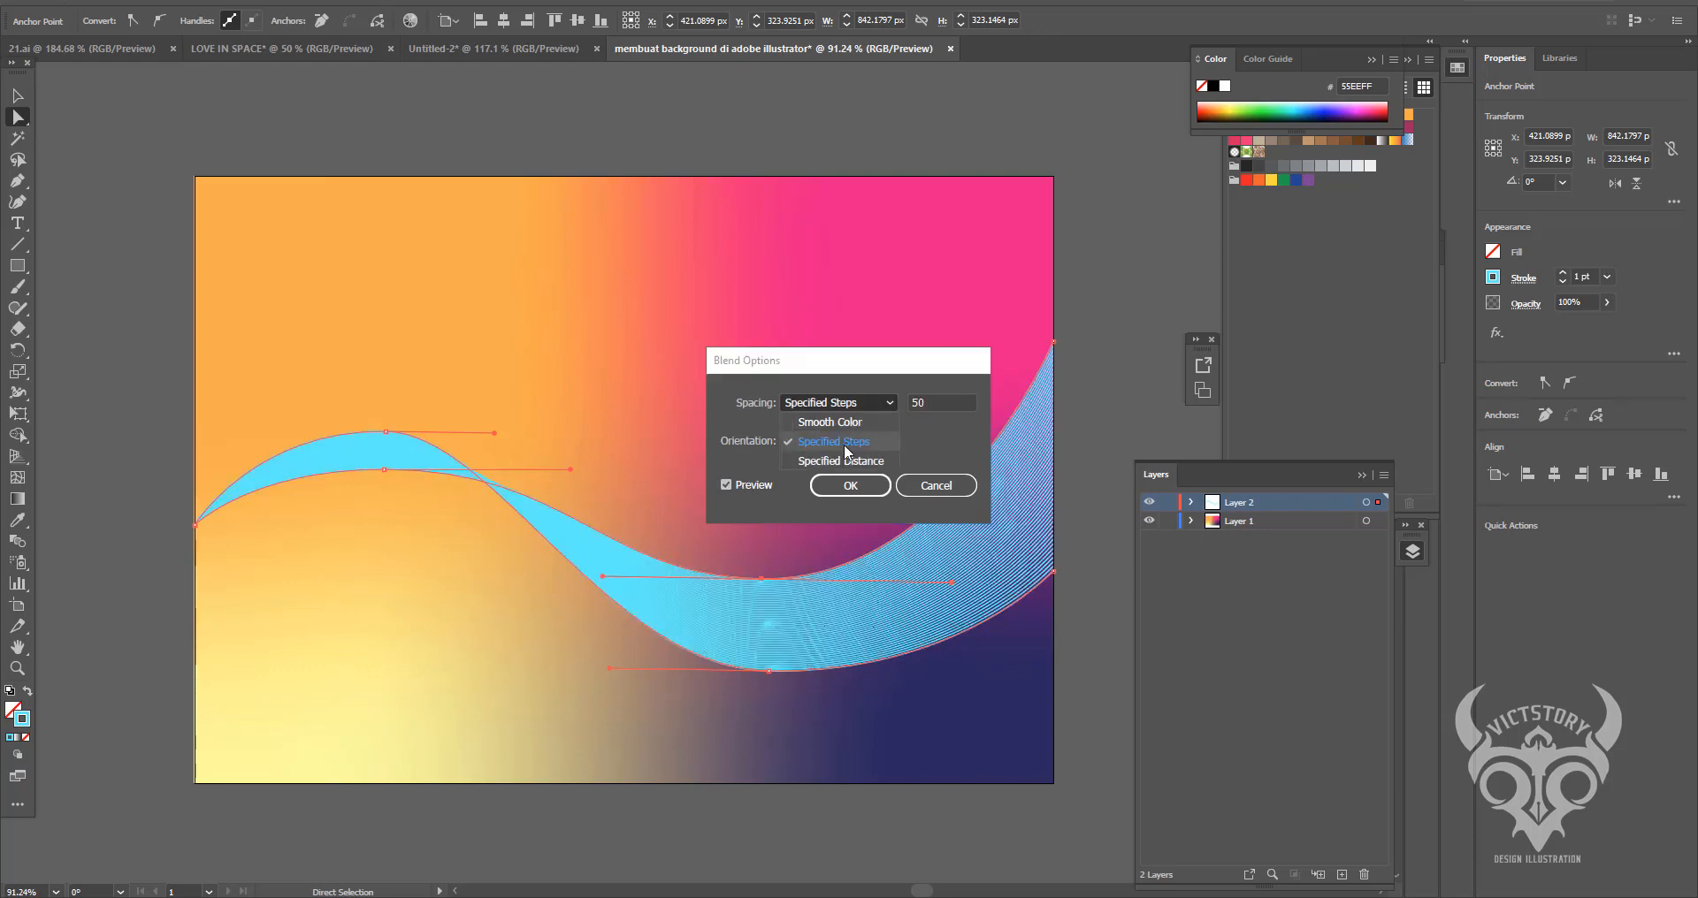
left_click(838, 458)
type("60")
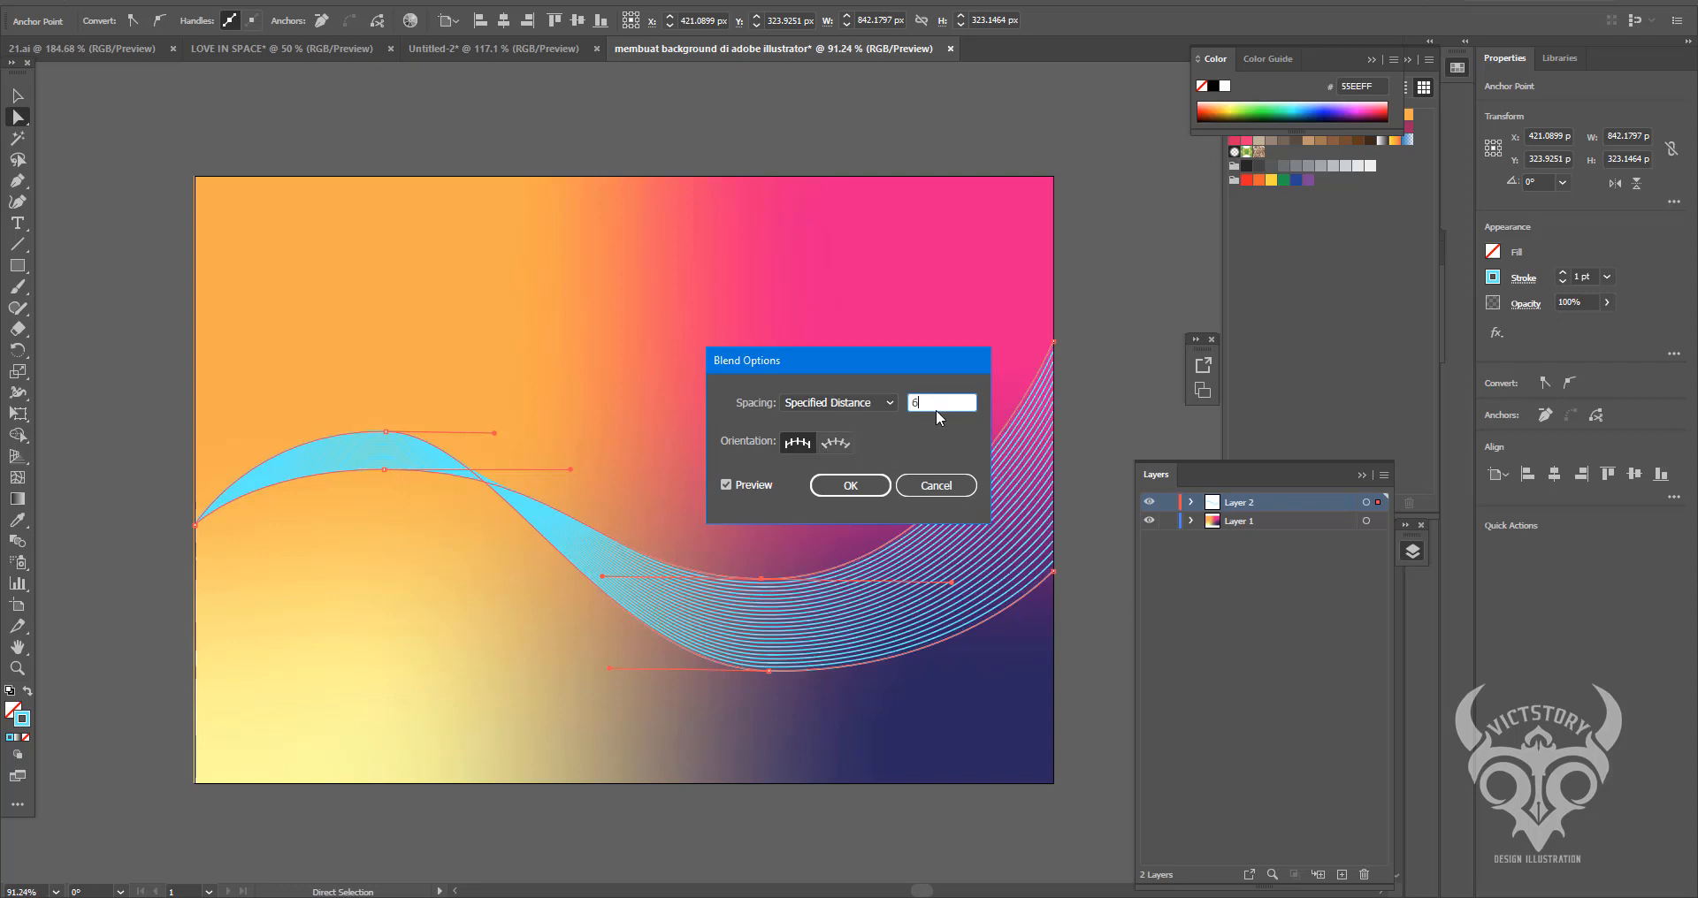
double_click(747, 481)
left_click(835, 442)
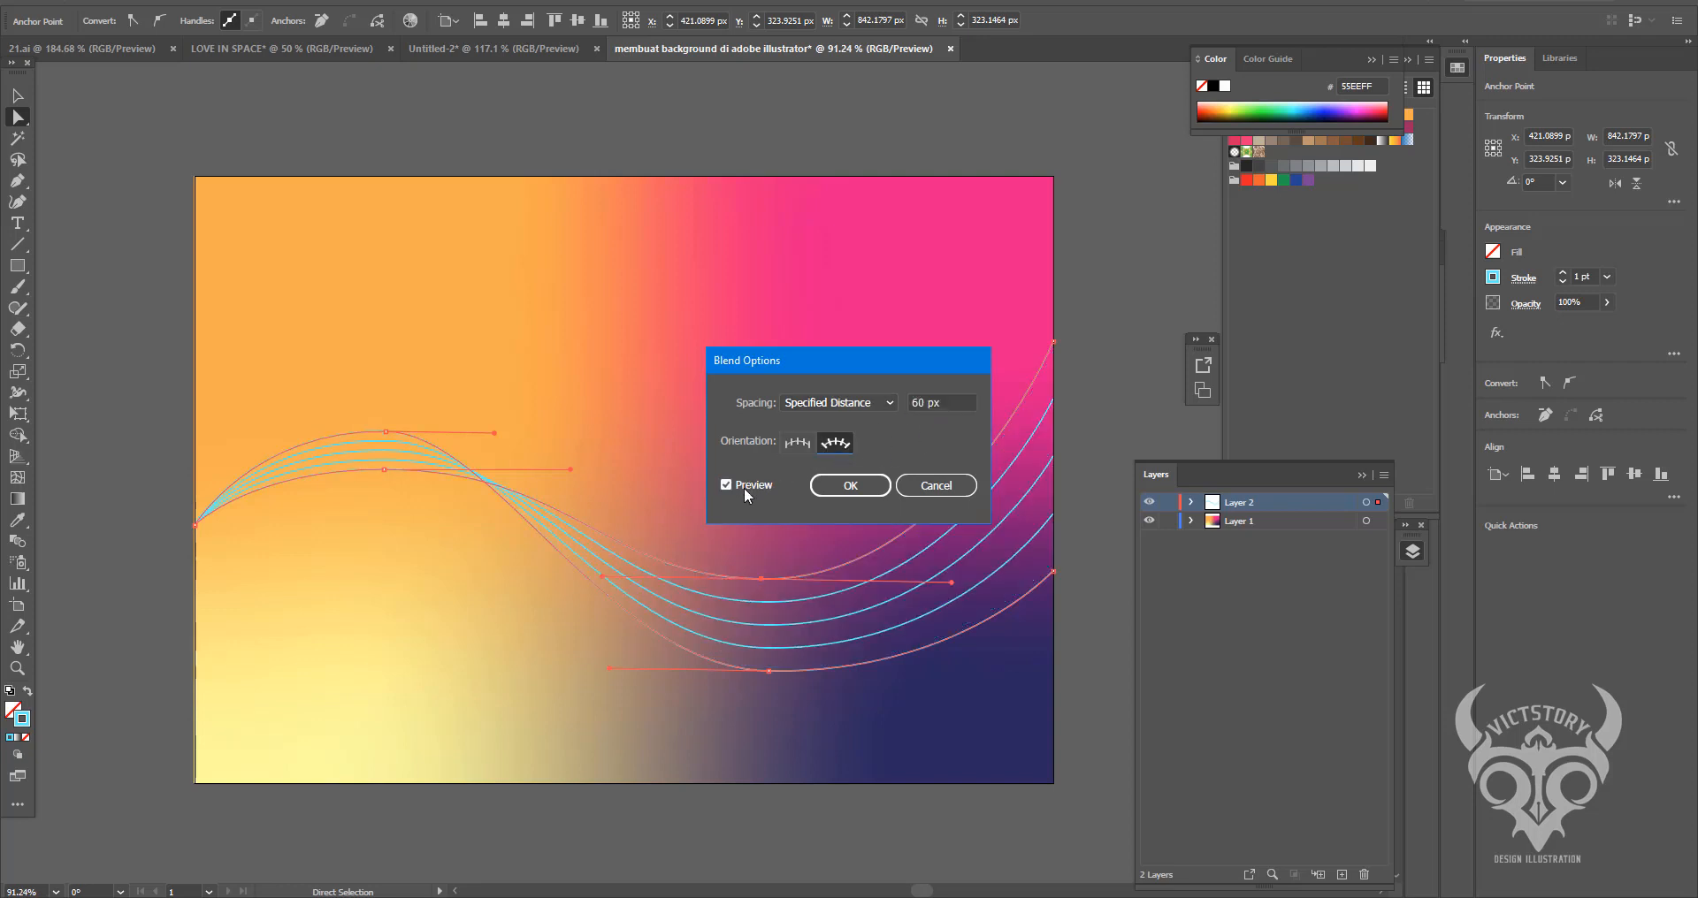
- Switch the blend's spacing back to Specified Steps, raise the step count and apply the options
left_click(831, 402)
left_click(814, 422)
left_click(834, 404)
left_click(840, 440)
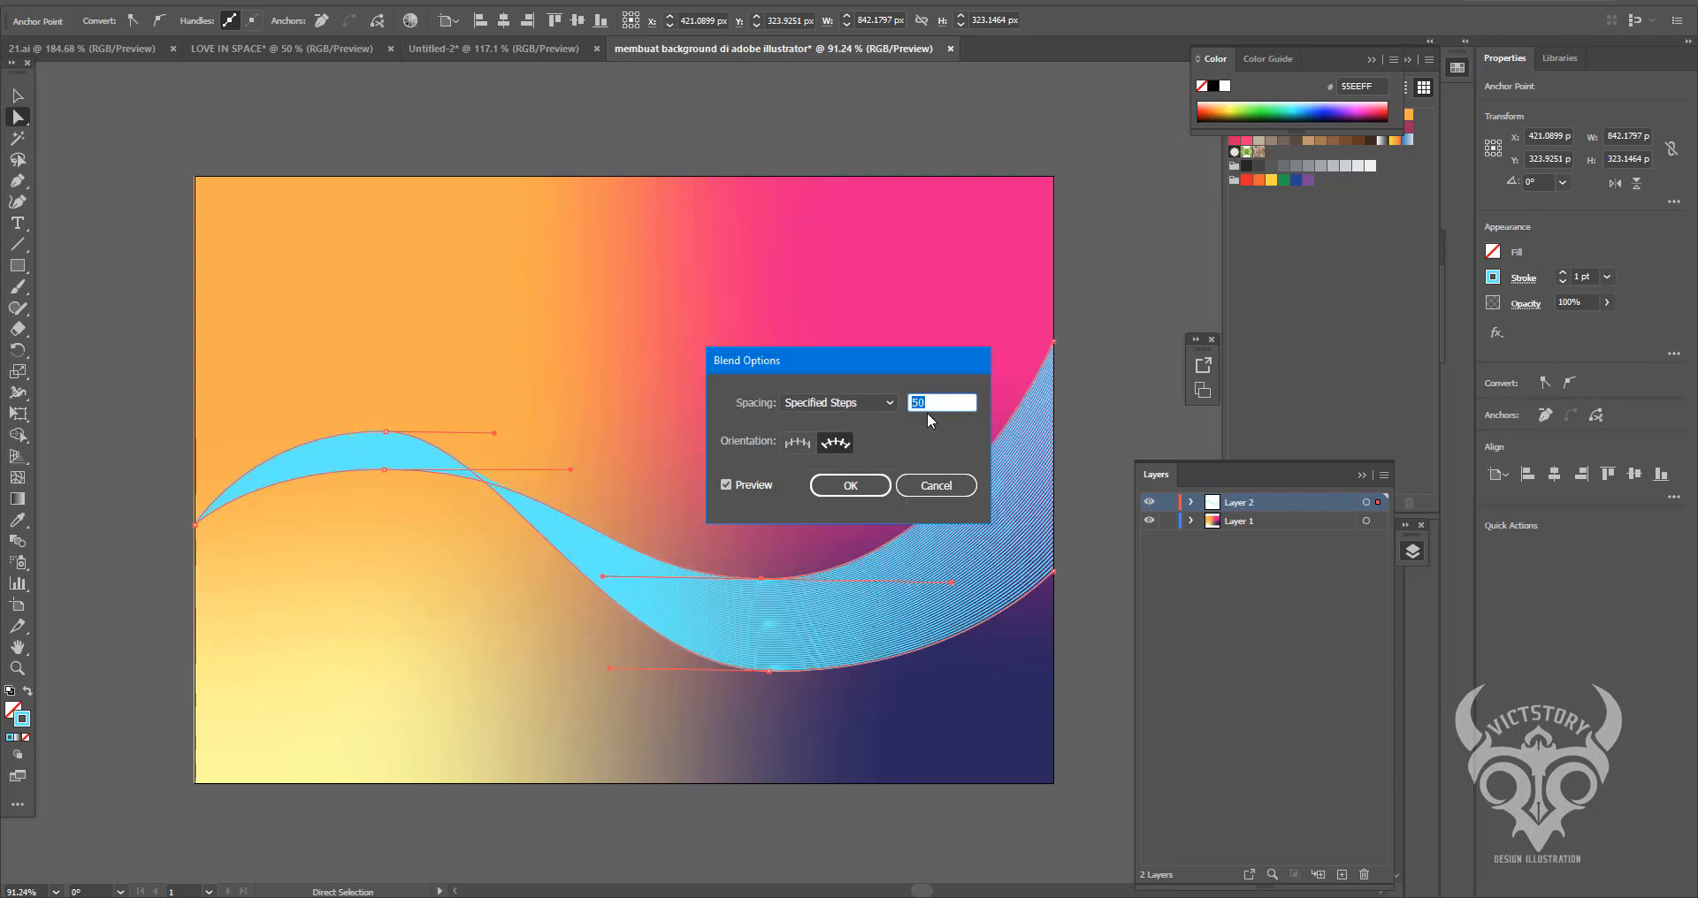
double_click(753, 485)
left_click(863, 488)
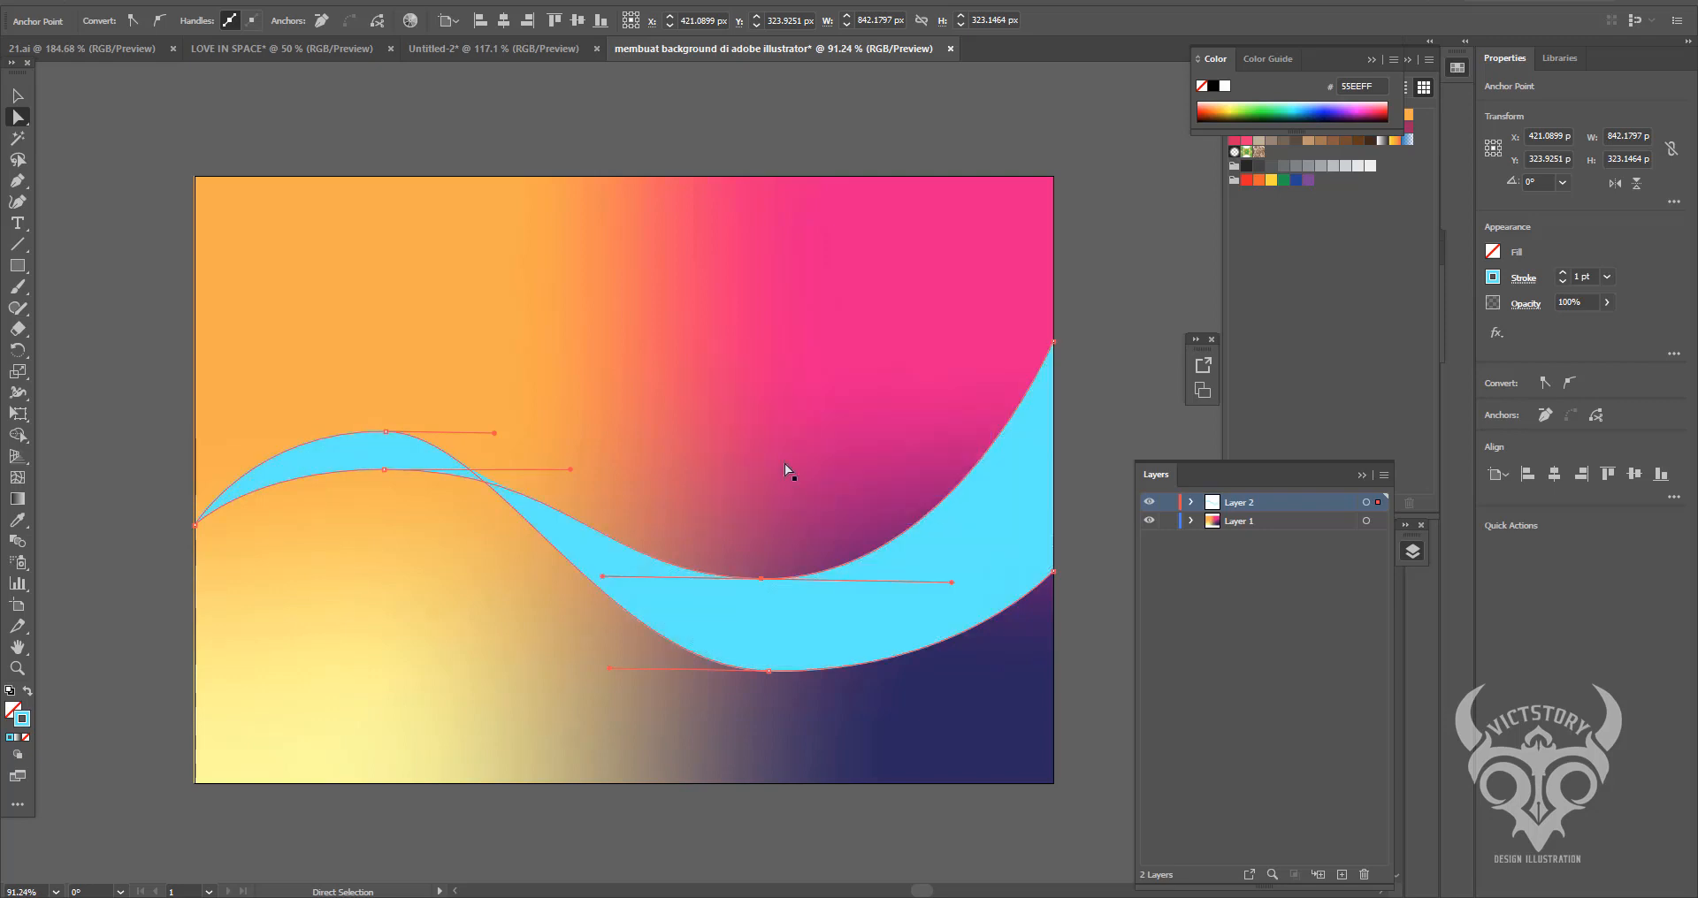
- Widen the blend's left part by dropping the copy's crest, shifting the original's to about X 184 px, Y 263 px and extending its handle
left_click_drag(384, 469, 365, 606)
left_click_drag(365, 606, 412, 607)
left_click(397, 432)
left_click_drag(382, 431, 382, 443)
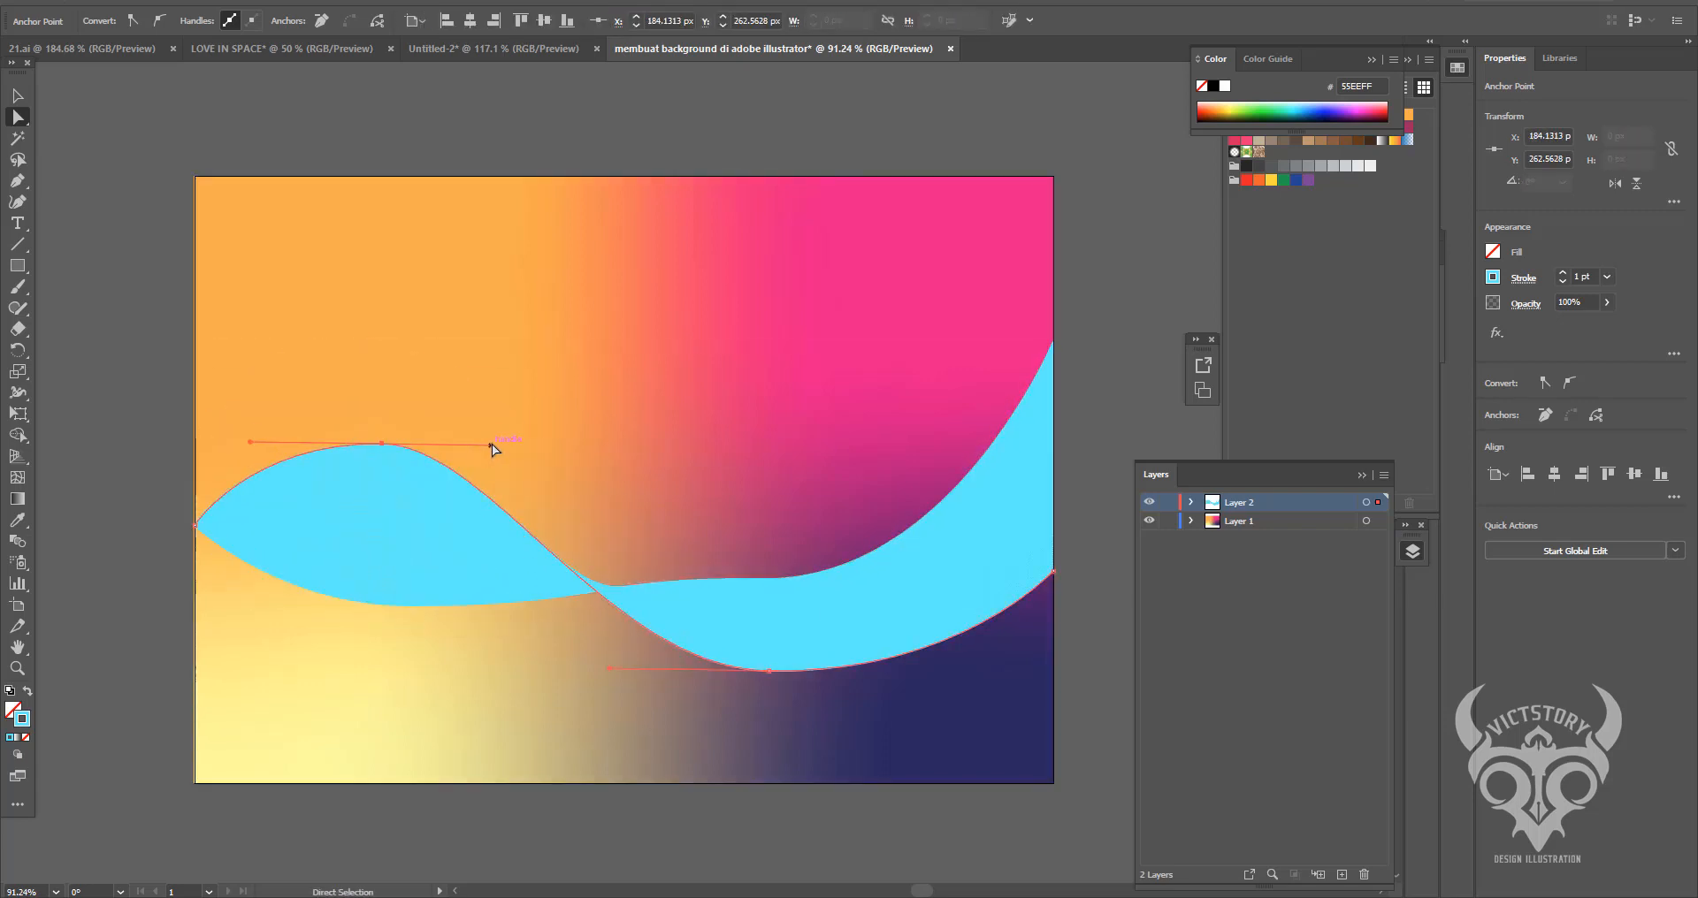
left_click_drag(492, 445, 575, 467)
- Pull the original wave's crest anchor down in the lower left area and tilt its crest and trough handles into a shallow descending curve
left_click(322, 585)
left_click_drag(195, 526, 344, 604)
left_click_drag(536, 630, 595, 492)
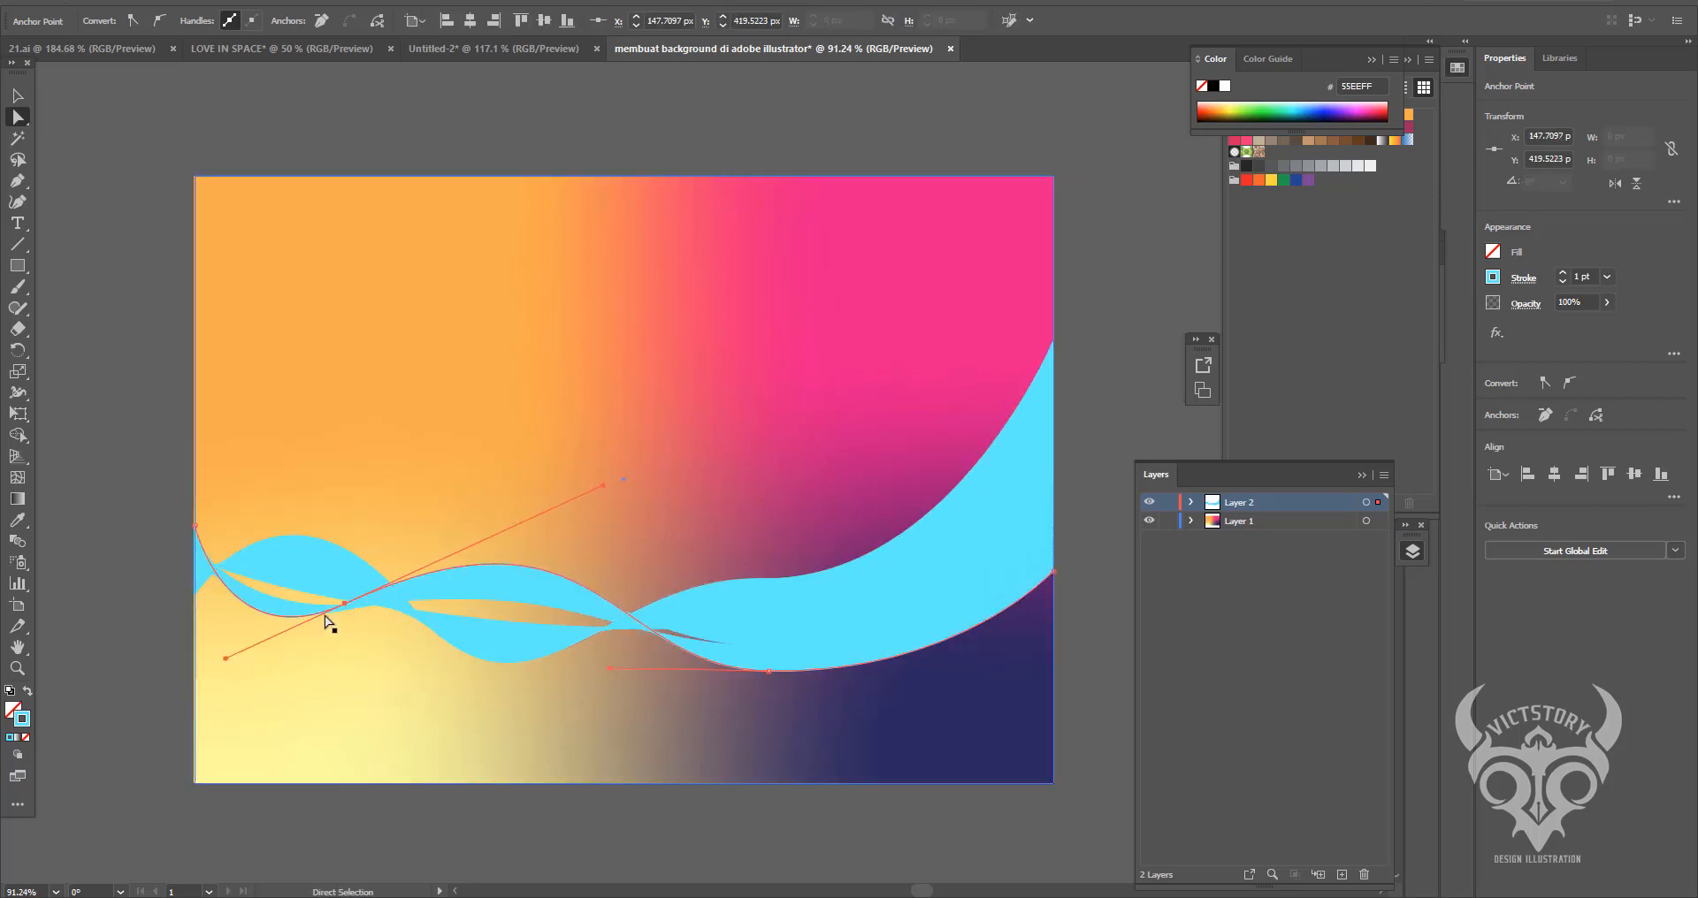
left_click_drag(344, 604, 372, 608)
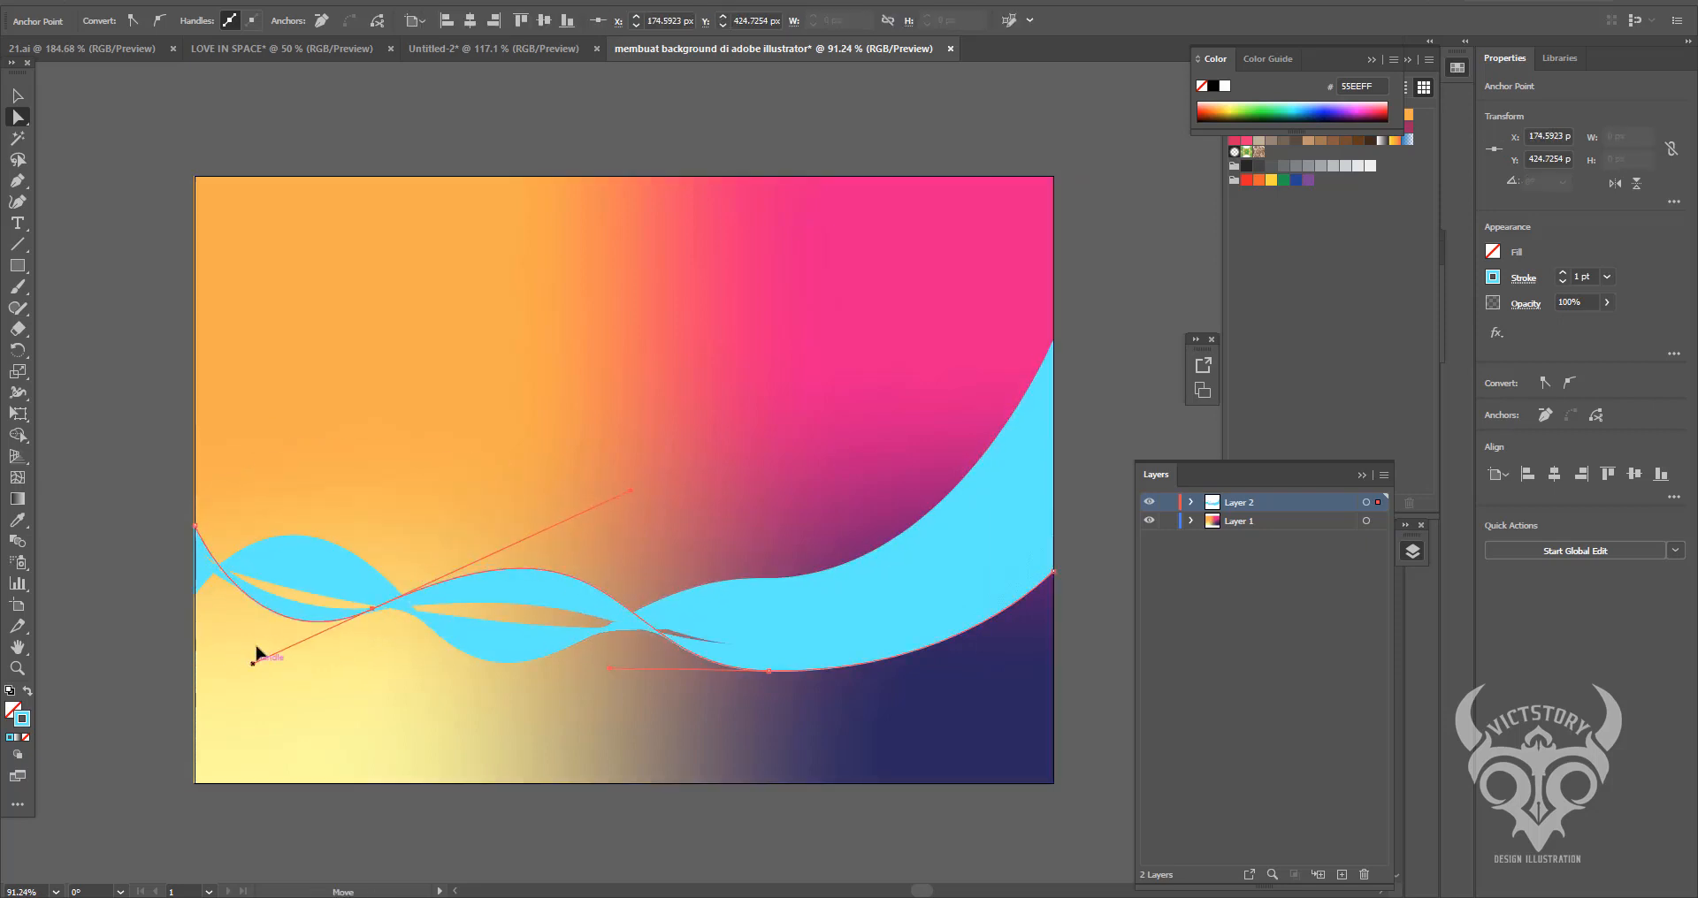
left_click_drag(255, 653, 285, 574)
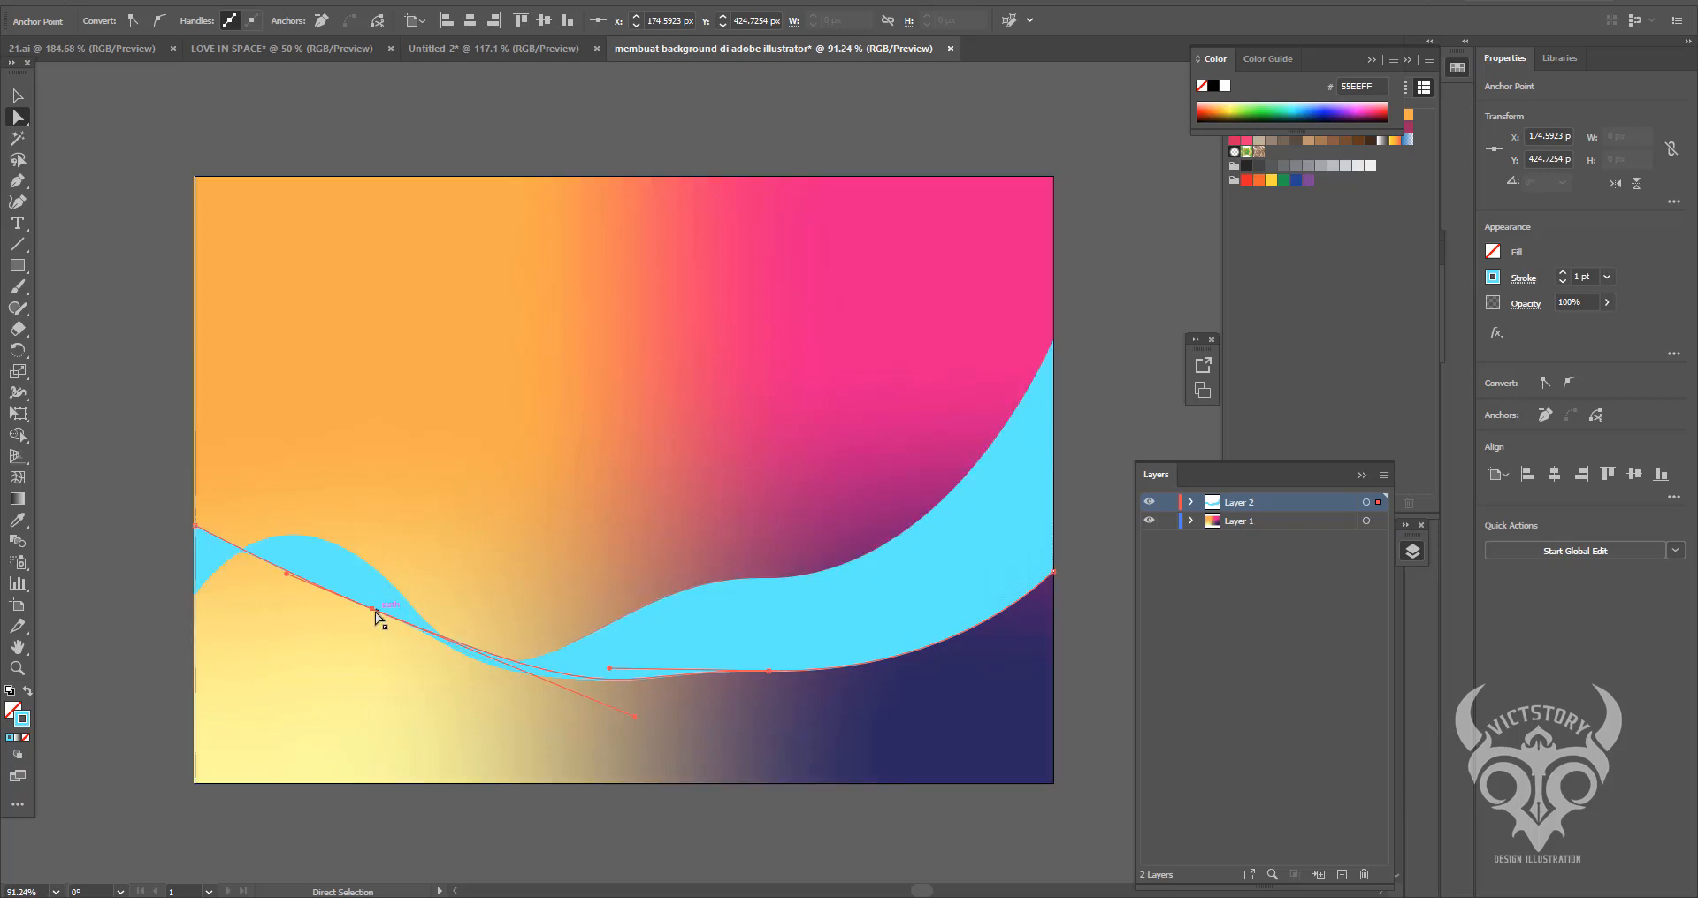
mouse_move(372, 609)
left_mouse_down()
mouse_move(385, 643)
mouse_move(357, 616)
left_mouse_up()
mouse_move(618, 724)
left_mouse_down()
mouse_move(543, 667)
mouse_move(604, 699)
left_mouse_up()
- Deepen the wave copy's left swing with a longer handle, shift the path down and set its right end at about X 842 px, Y 161 px
left_click(417, 614)
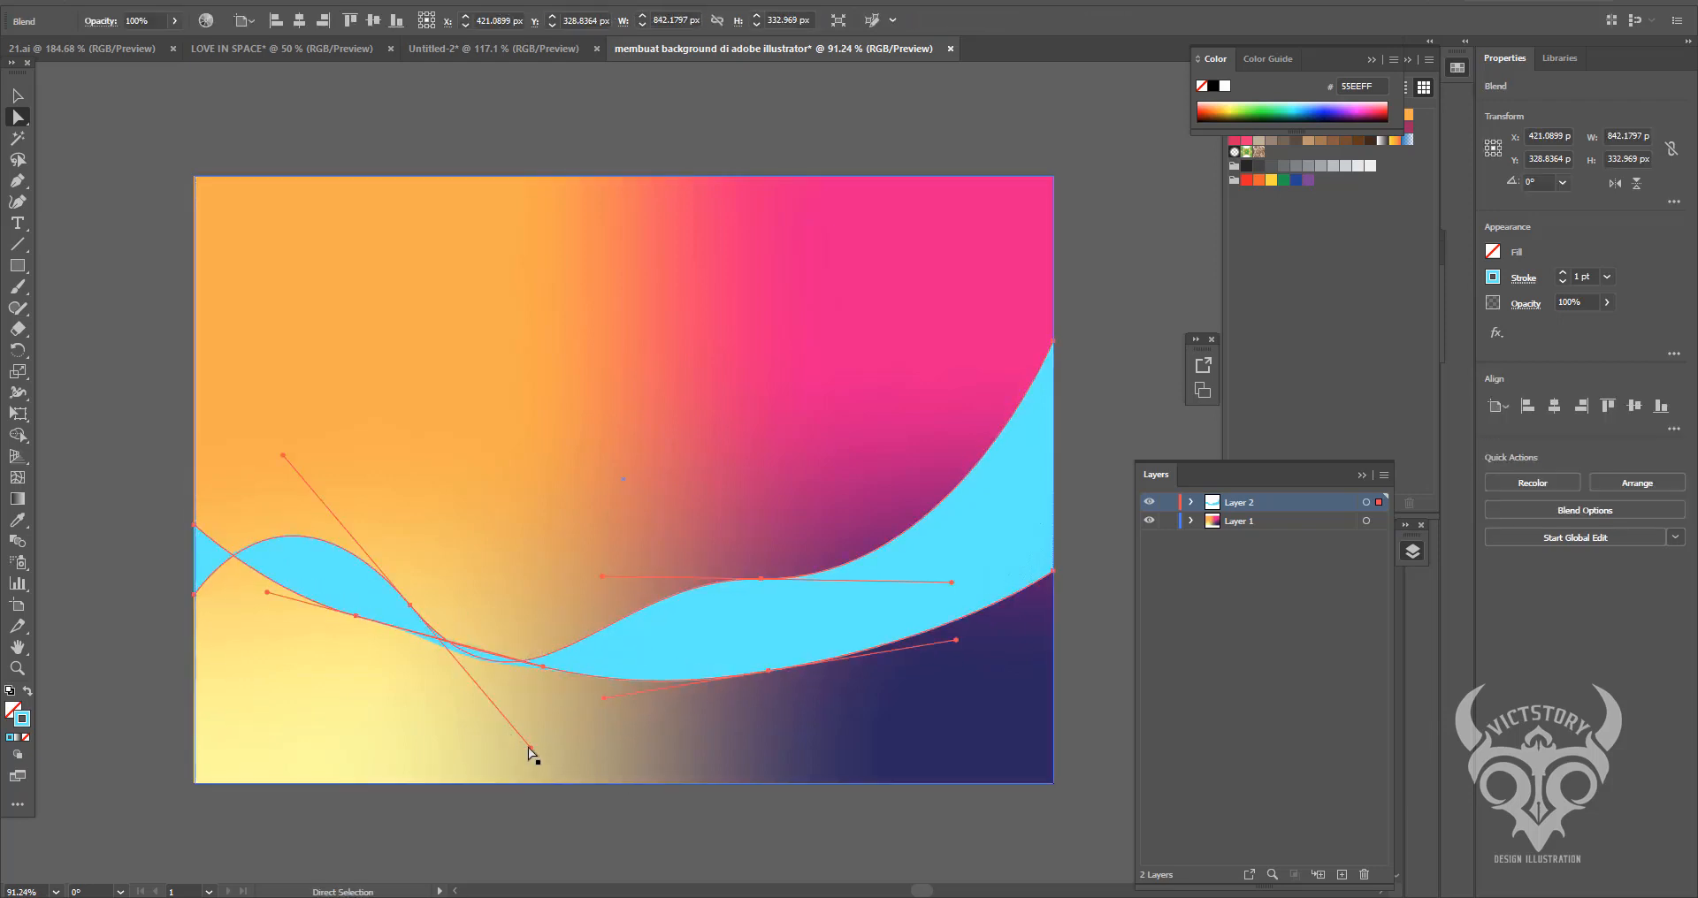
left_click_drag(529, 748, 577, 824)
left_click_drag(411, 606, 417, 652)
left_click_drag(1053, 383, 1054, 343)
- Try purple and blue stroke colours on the upper wave, including light blue (3FA1FF)
left_click(1352, 117)
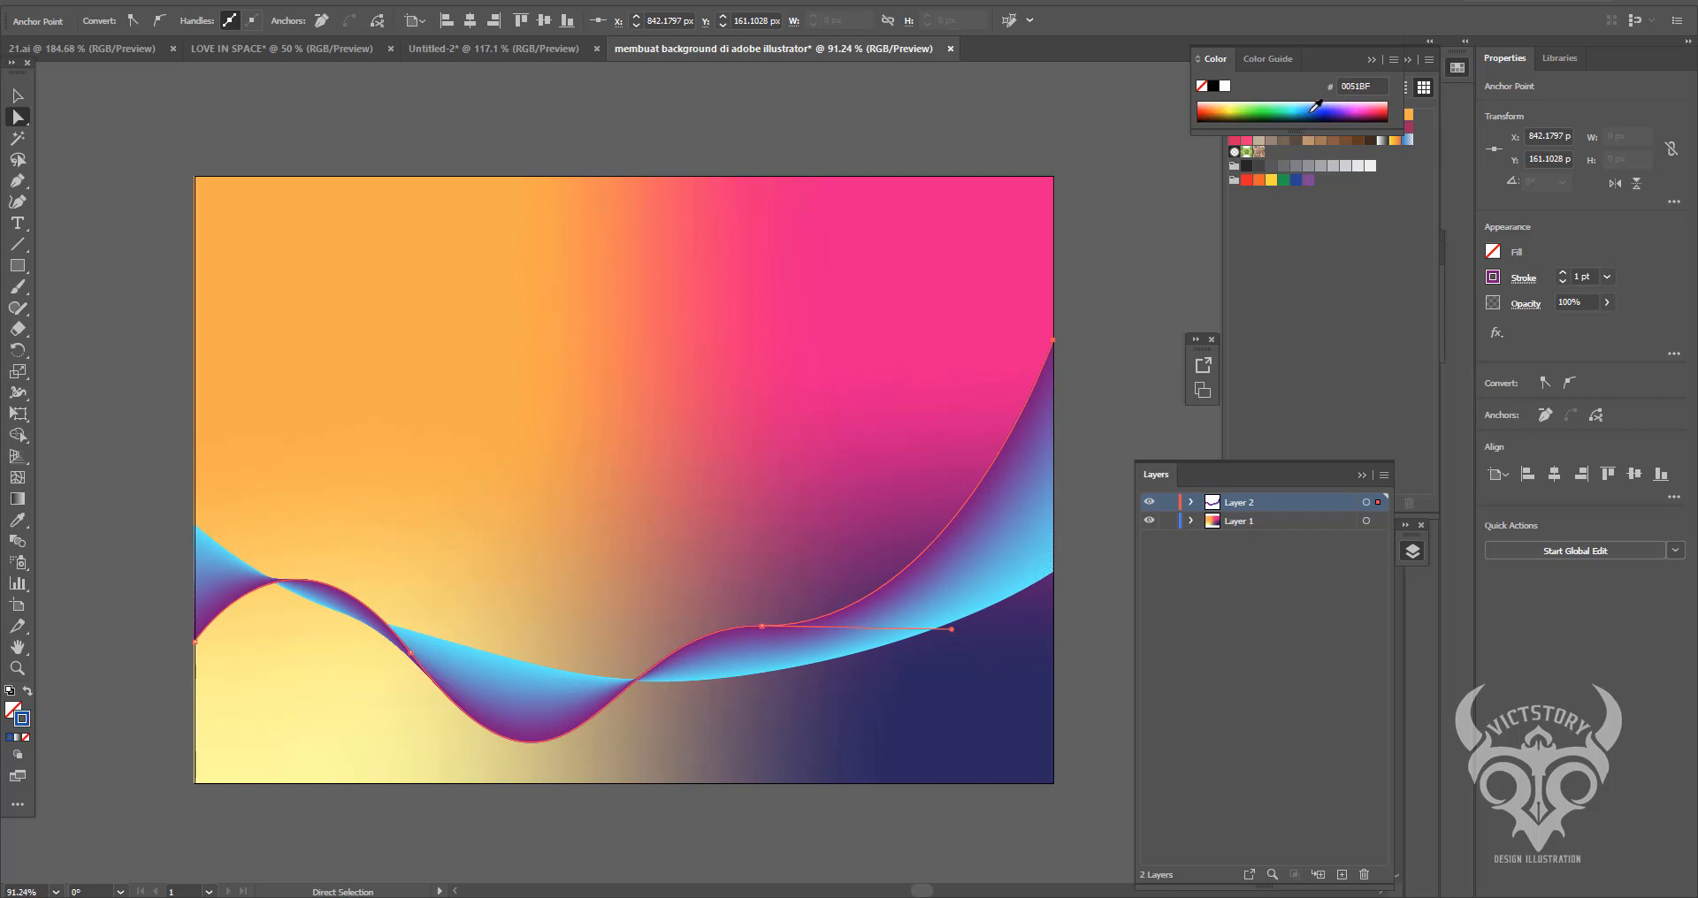
left_click(1314, 107)
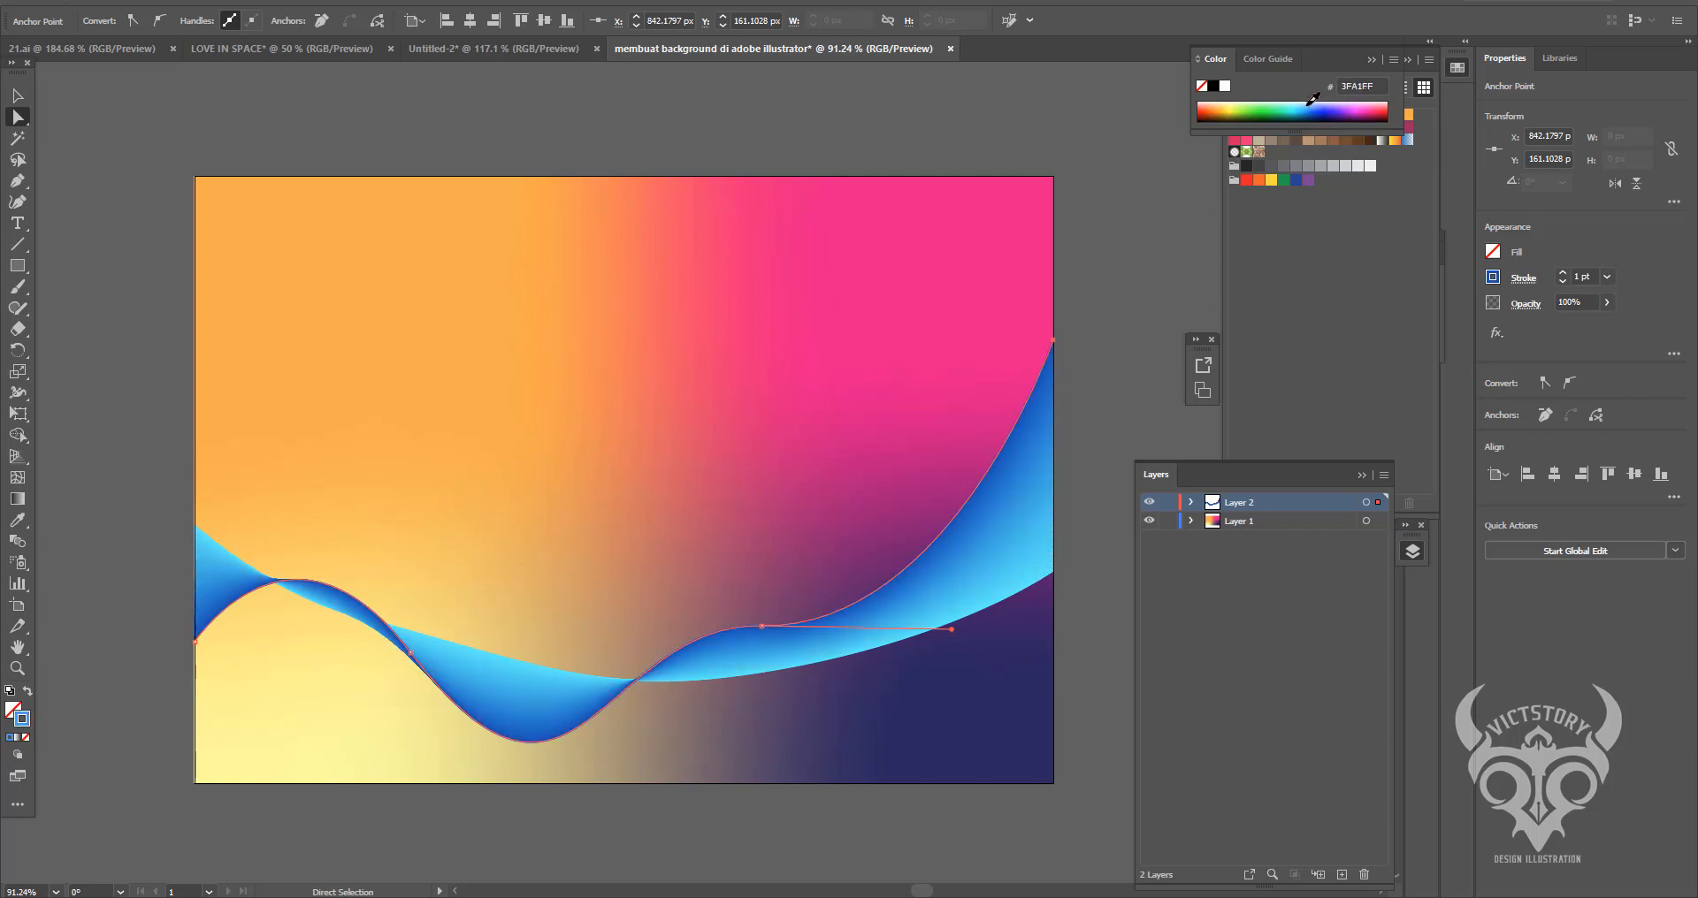
left_click(928, 468)
- Give the upper wave's stroke the CMYK Magenta swatch
left_click(989, 469)
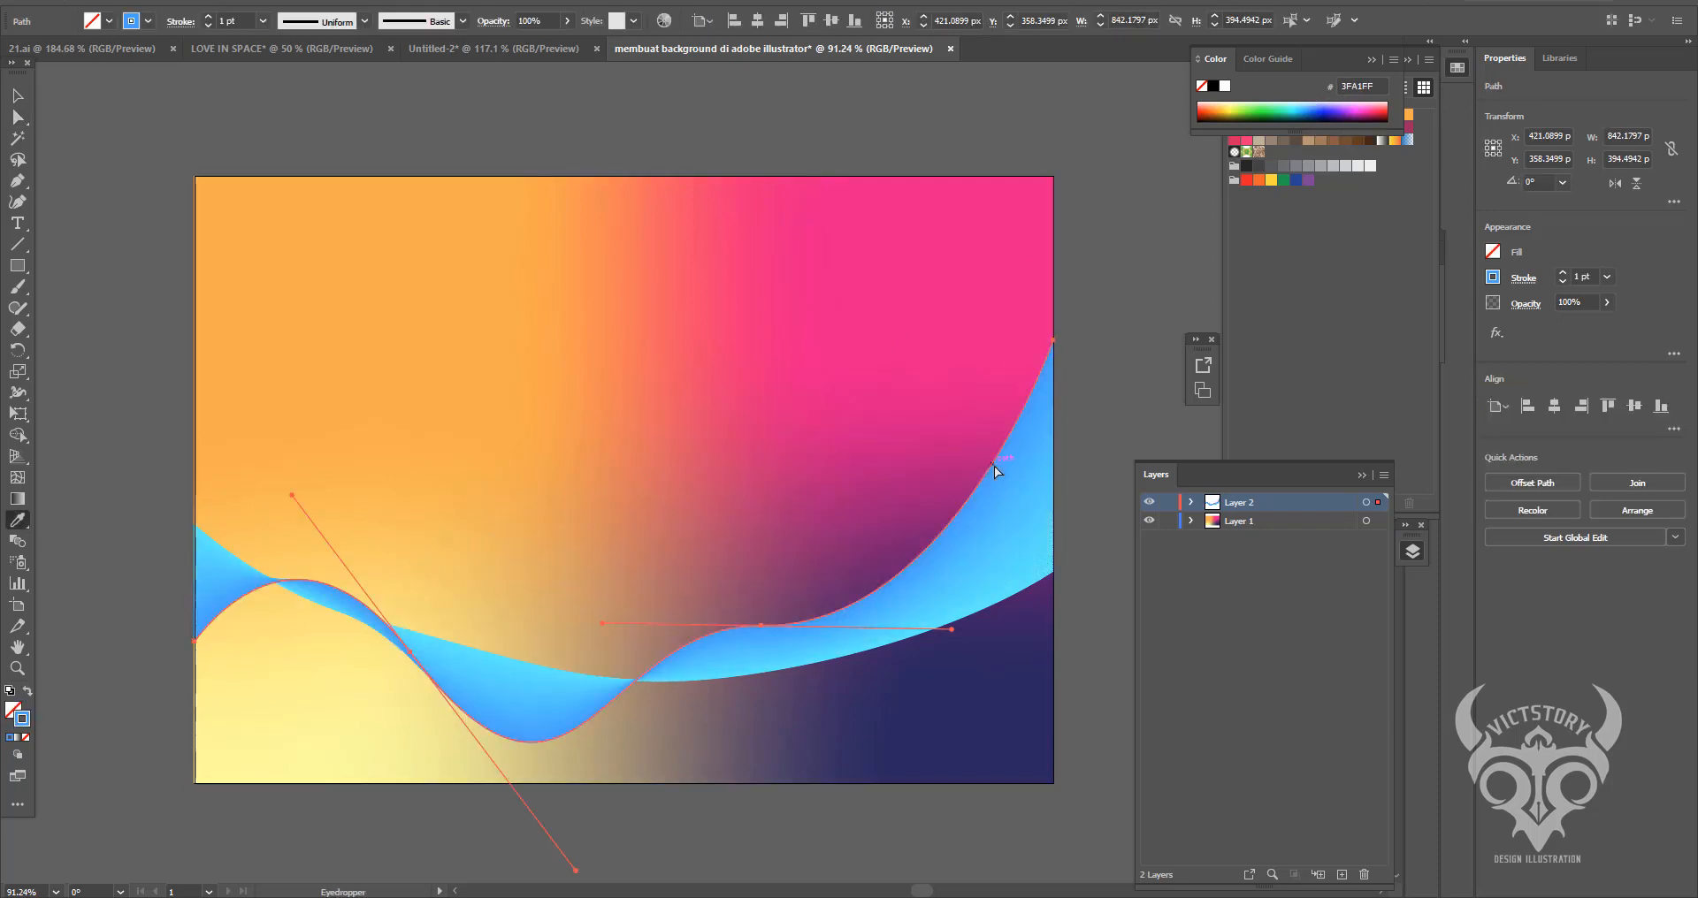
left_click(1247, 180)
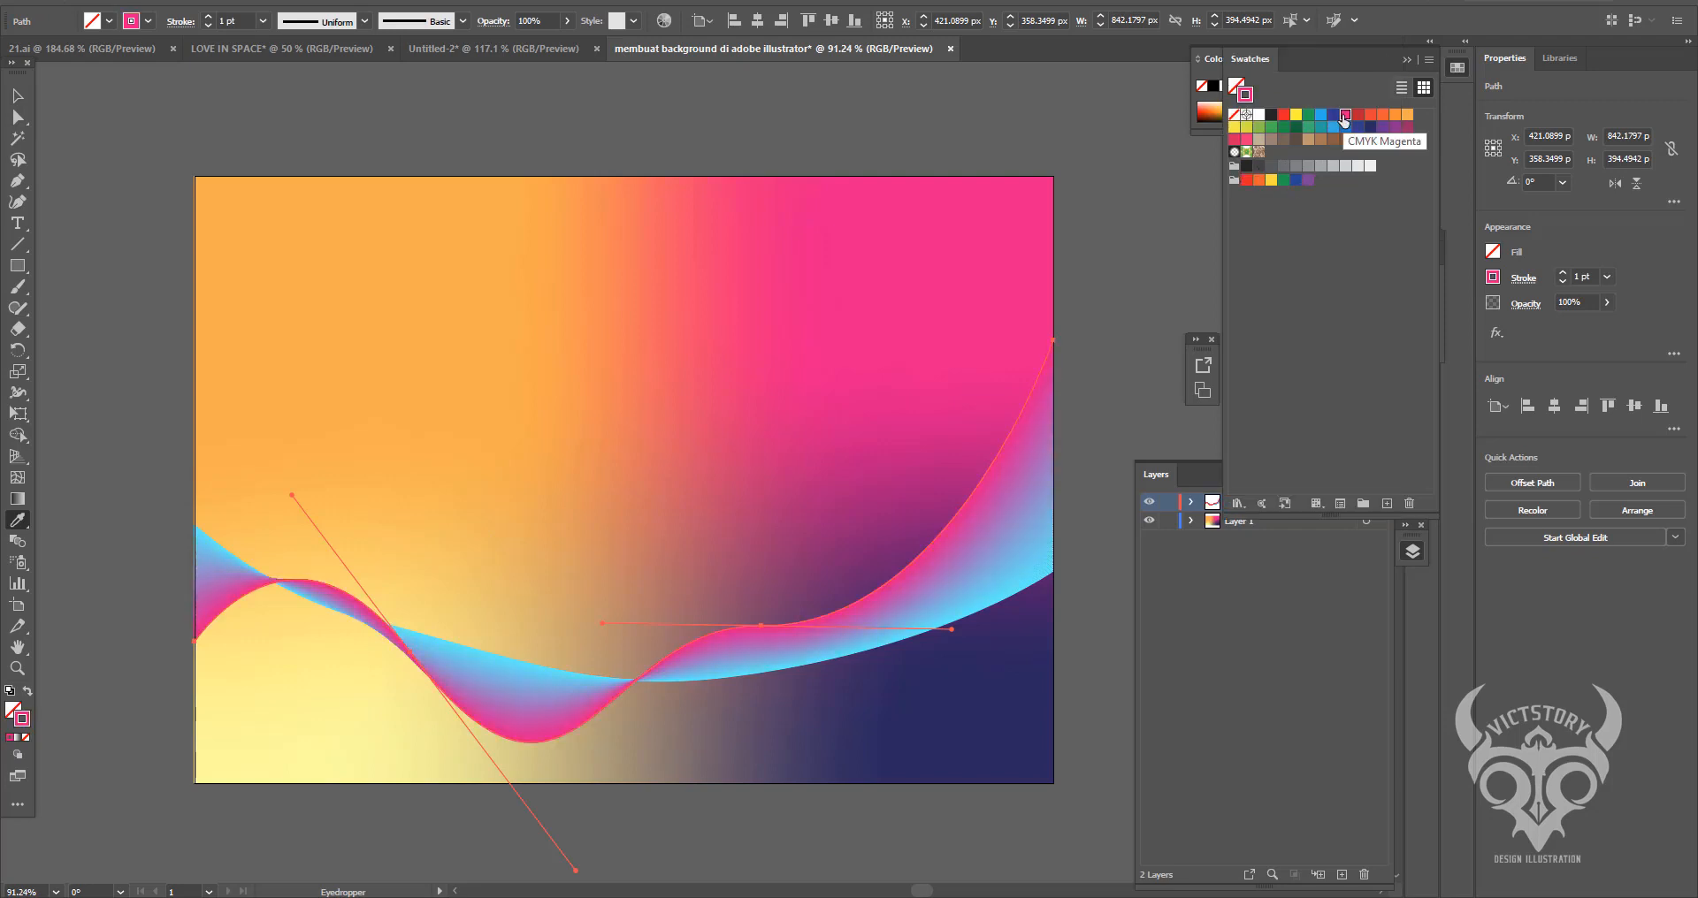
left_click(1343, 119)
- Move the whole magenta wave straight up by about 48.5 px
key("v")
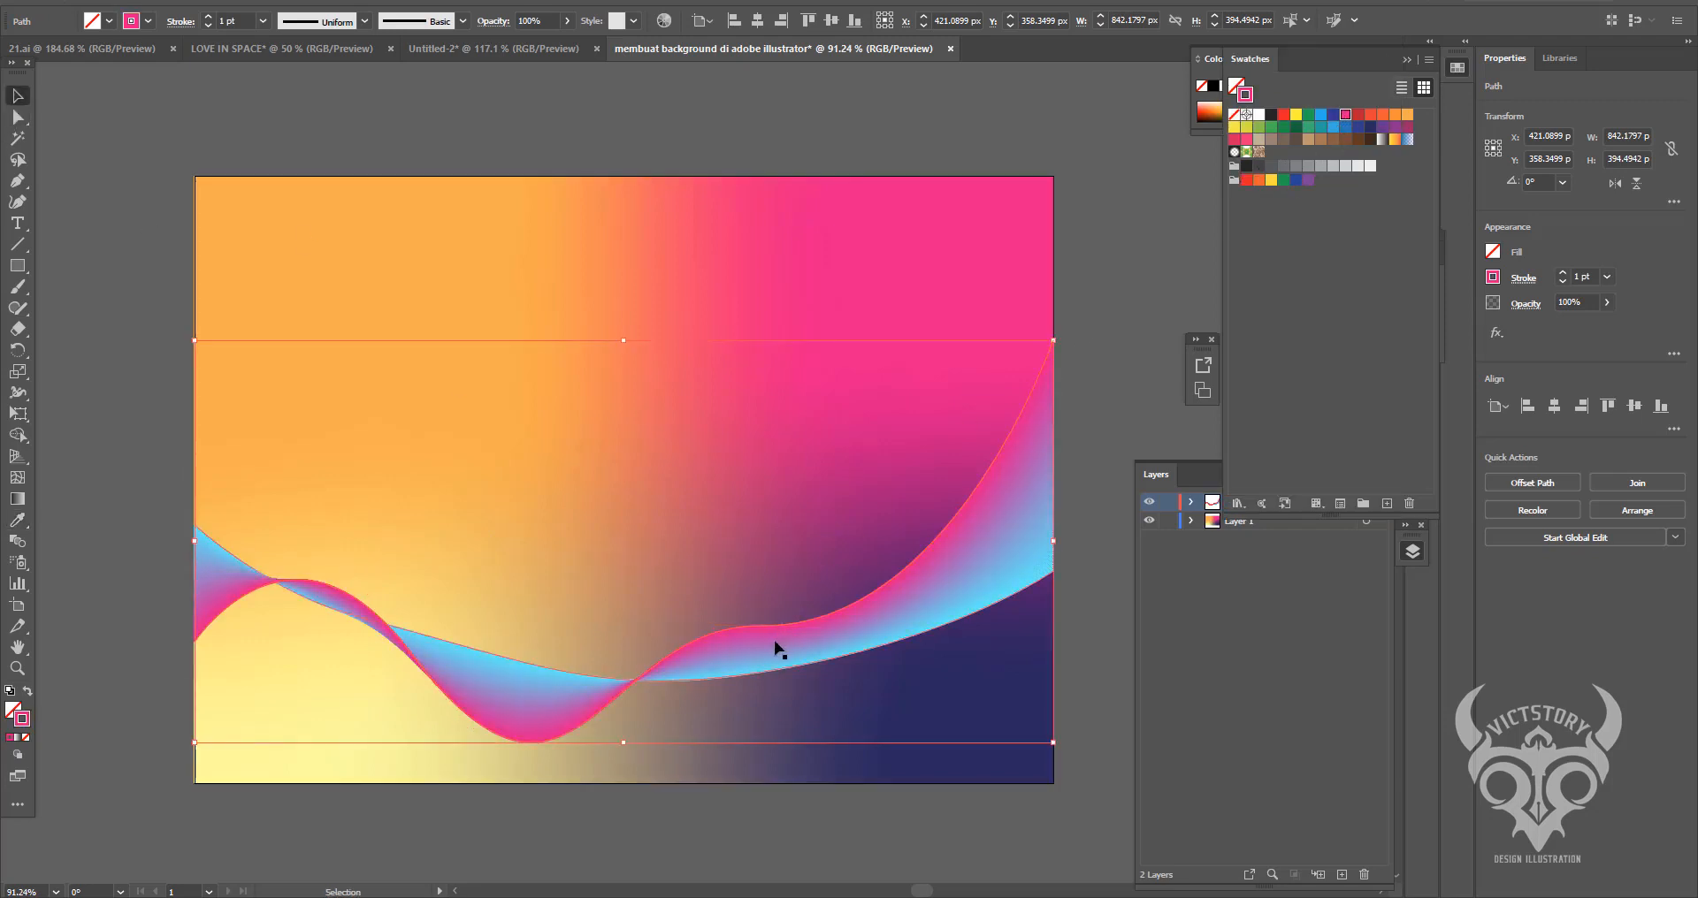
key("a")
left_click_drag(766, 629, 762, 575)
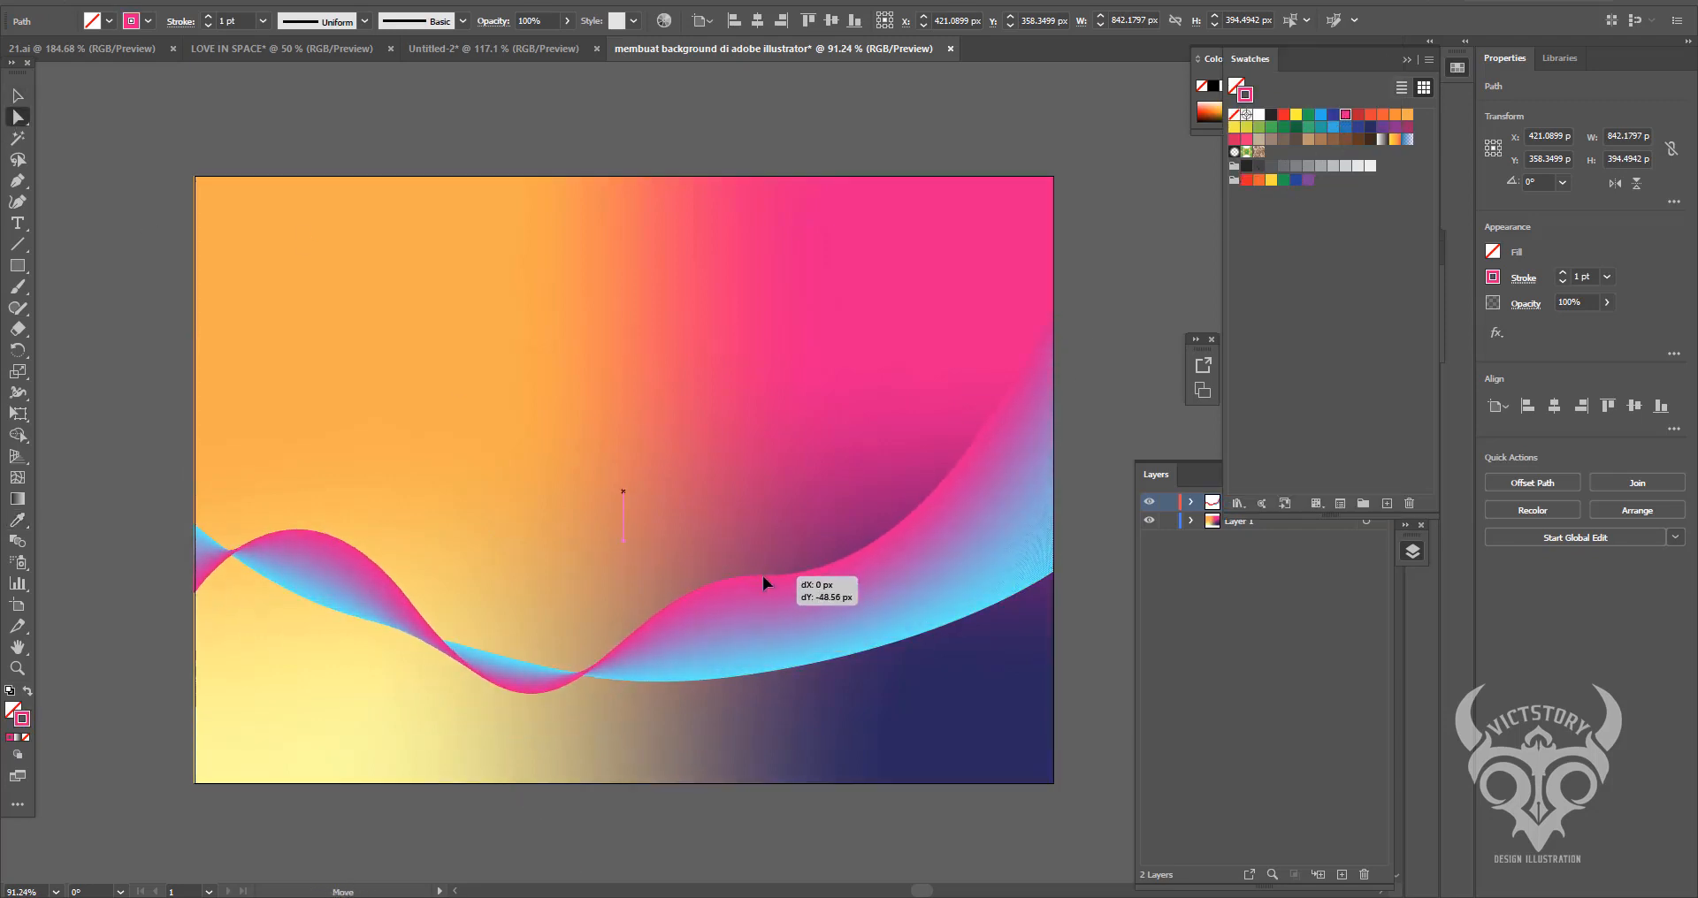
- Lower the cyan wave's trough and its right end to about Y 446 px, and add an anchor at about X 304 px, Y 470 px
left_click_drag(770, 670, 770, 693)
key("ctrl+z")
left_click(769, 671)
left_click_drag(1052, 573, 1052, 630)
left_click_drag(956, 664, 951, 700)
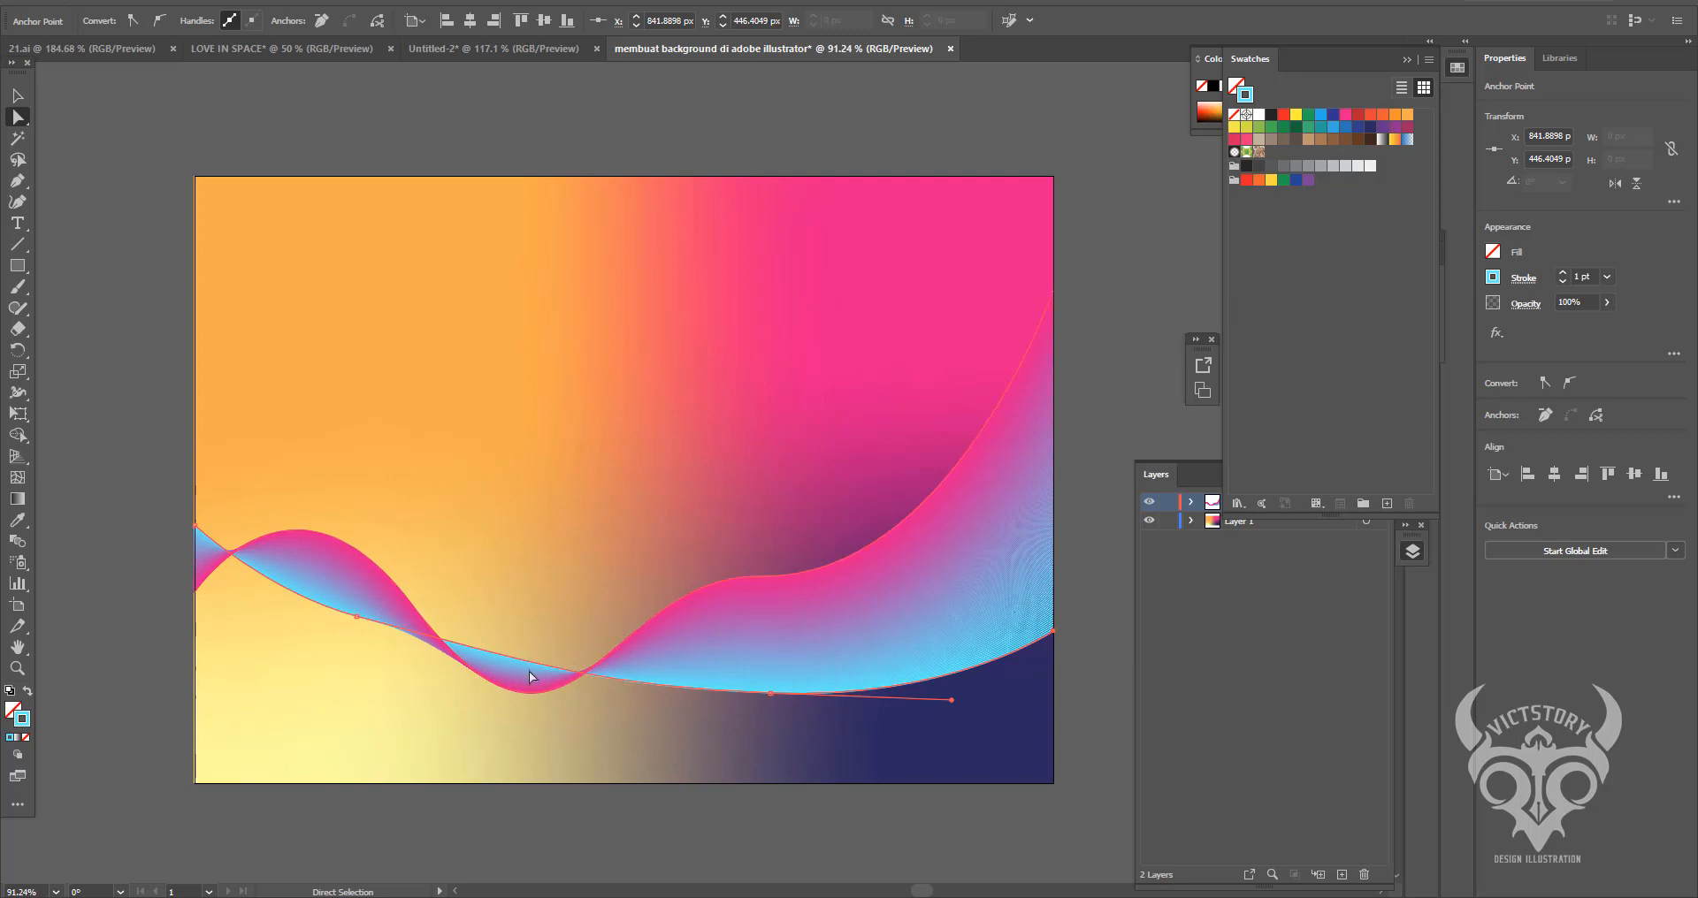
left_click(504, 657)
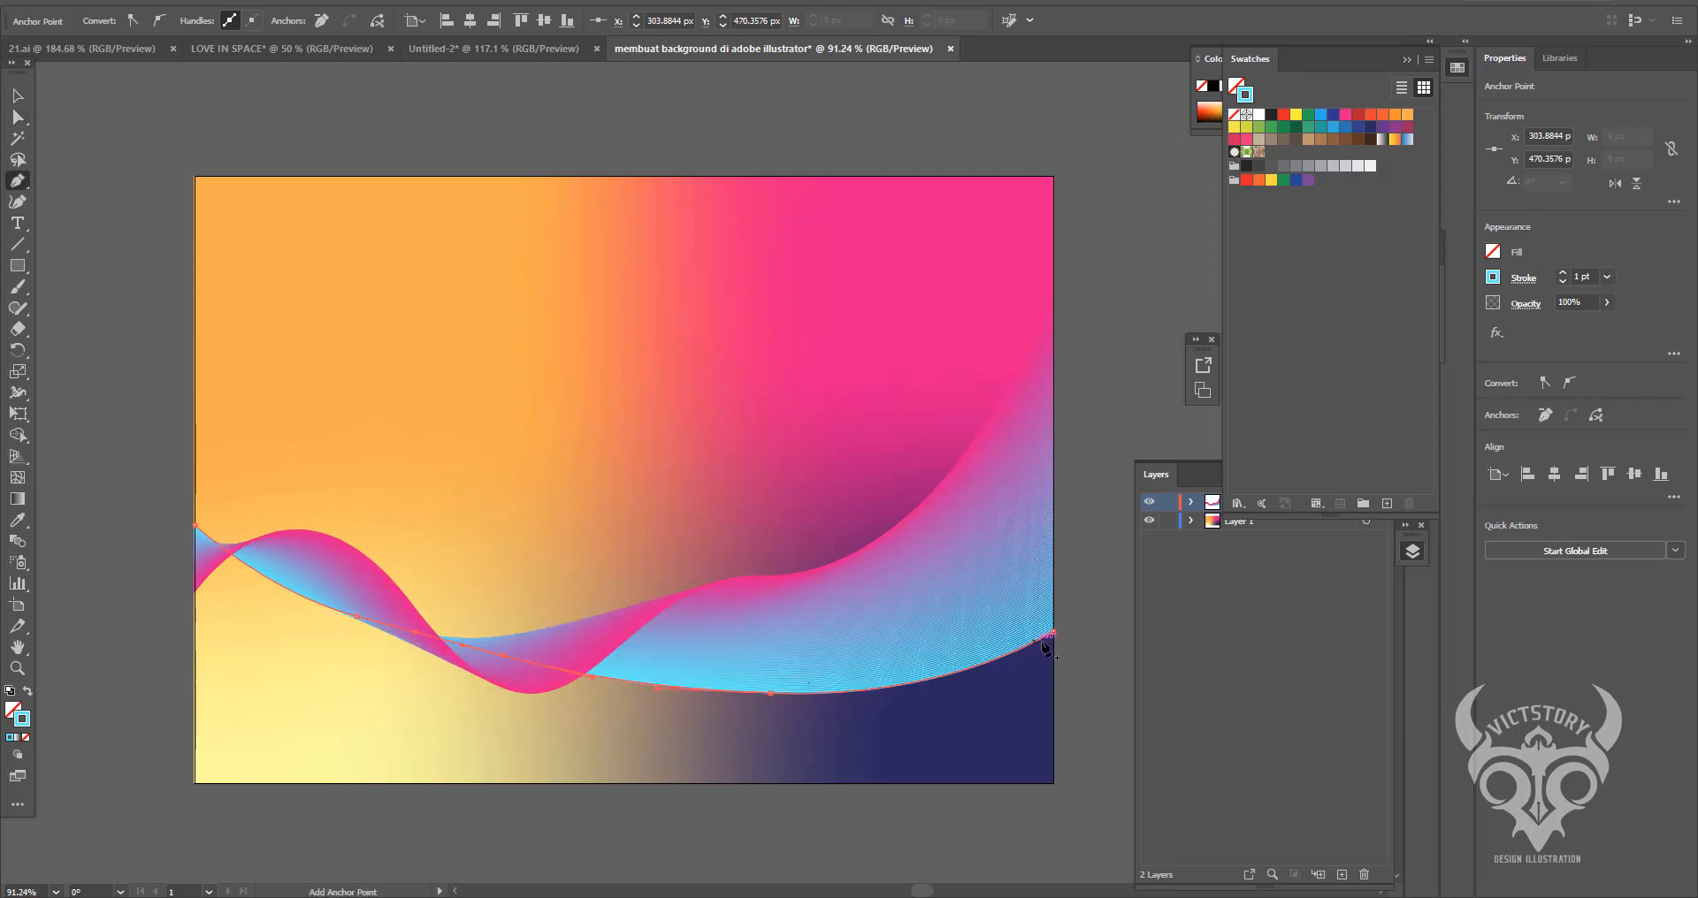
- Select the background rectangle and move its pale yellow freeform gradient stop up above the wave's left part
left_click(16, 95)
left_click(322, 103)
left_click(309, 583)
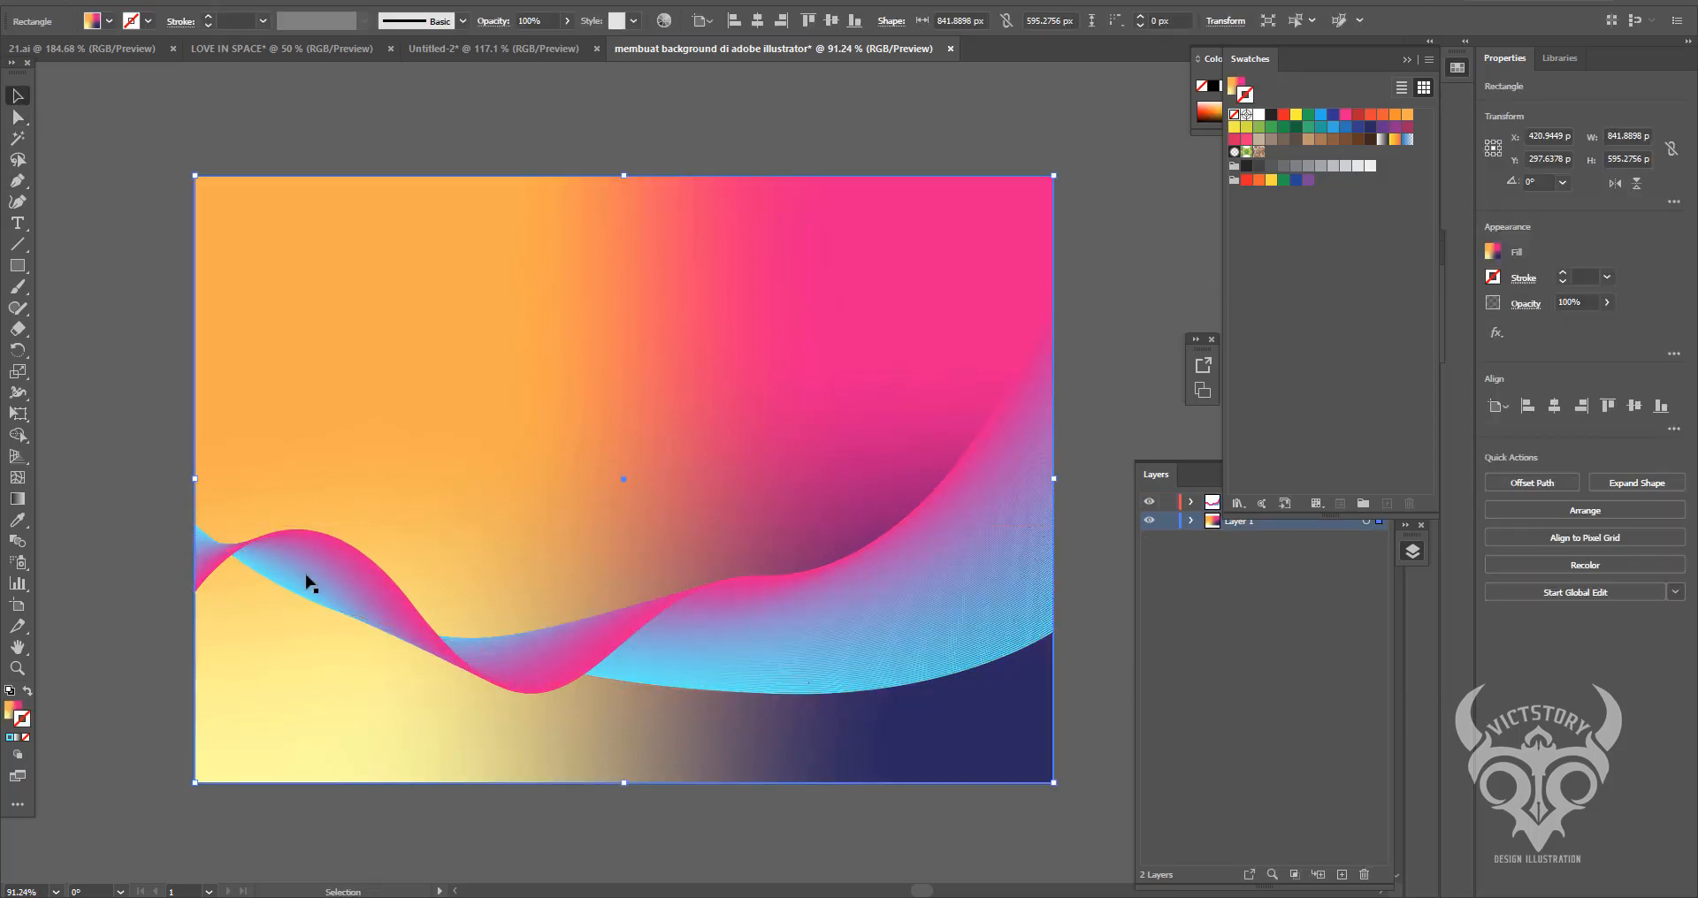
left_click(15, 711)
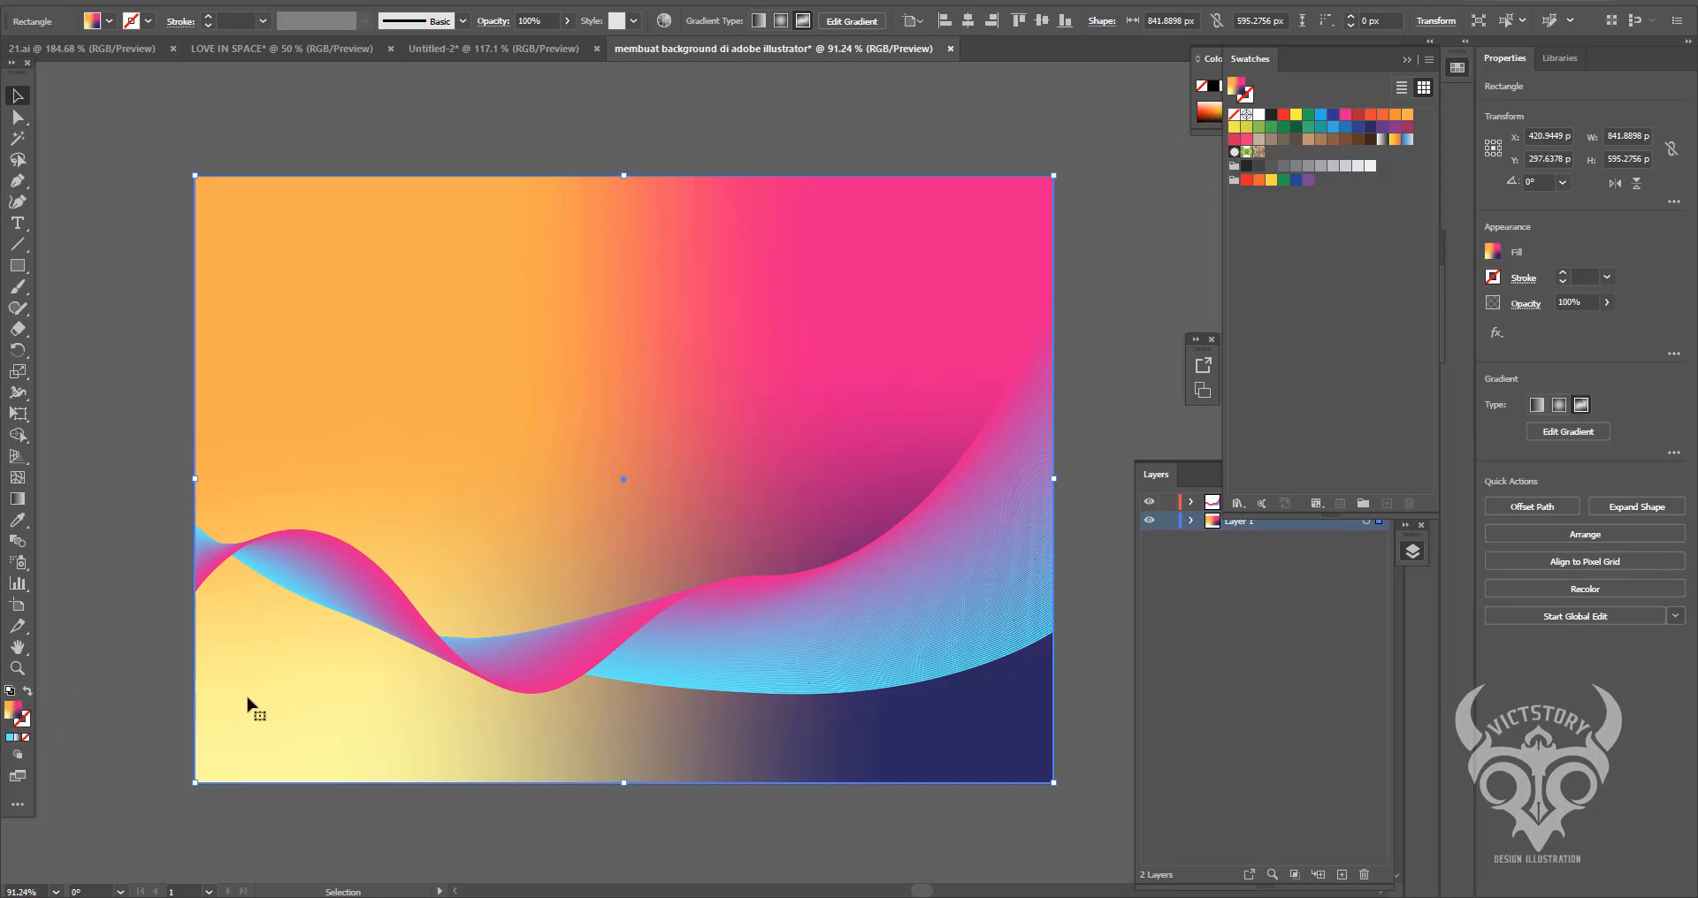
key("g")
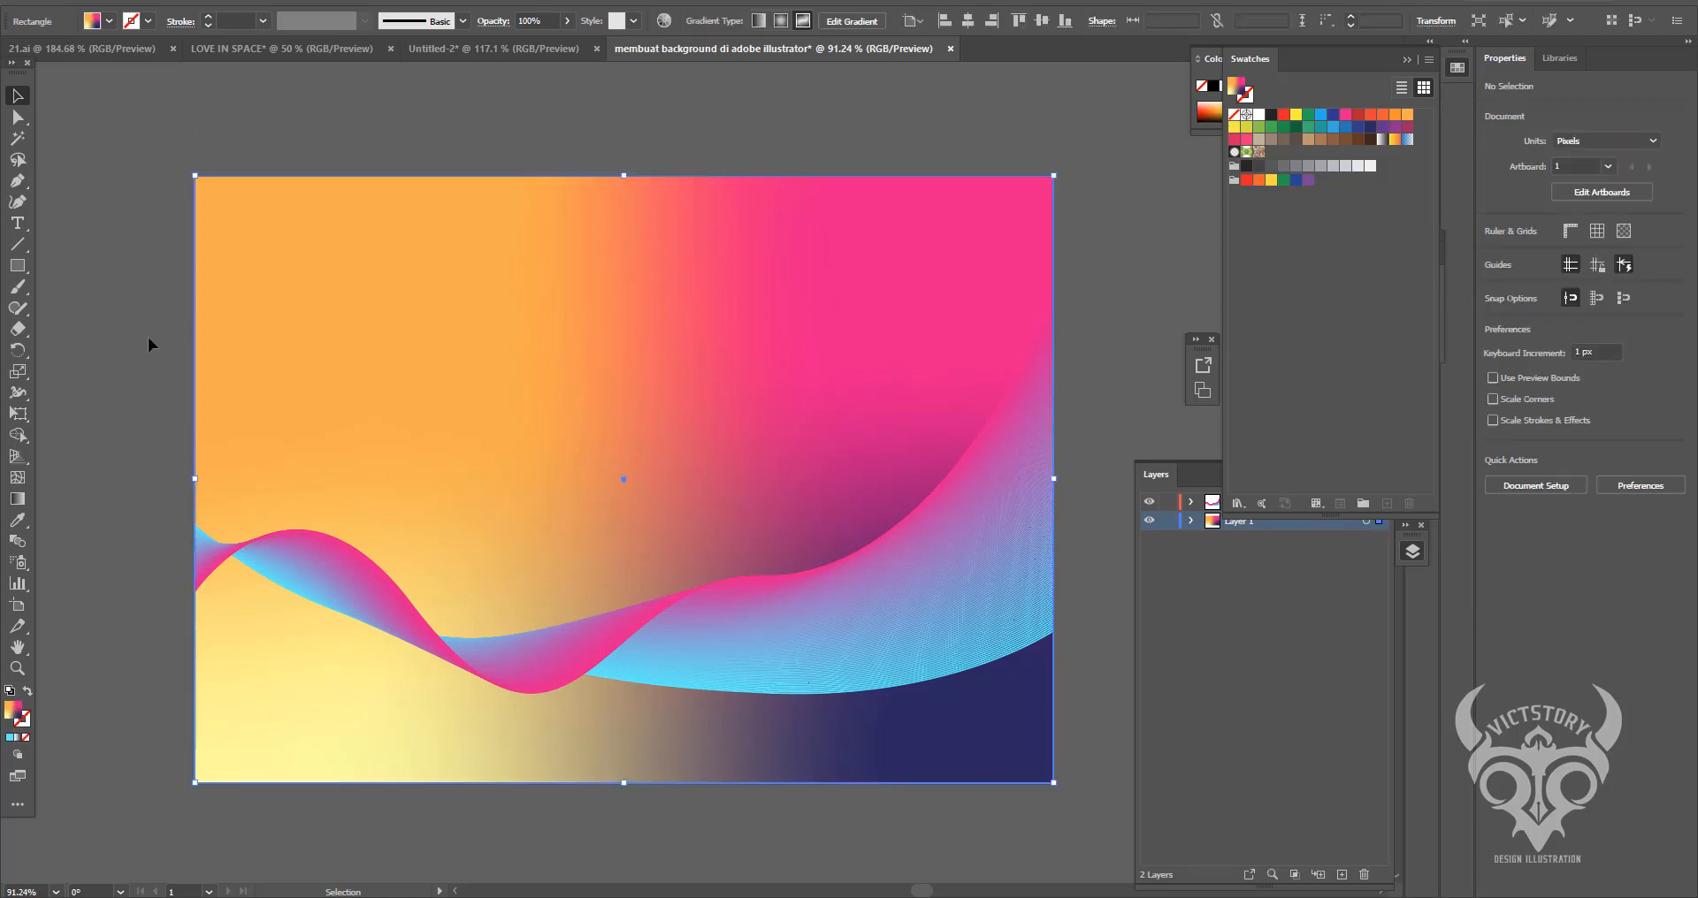
left_click_drag(384, 676, 439, 497)
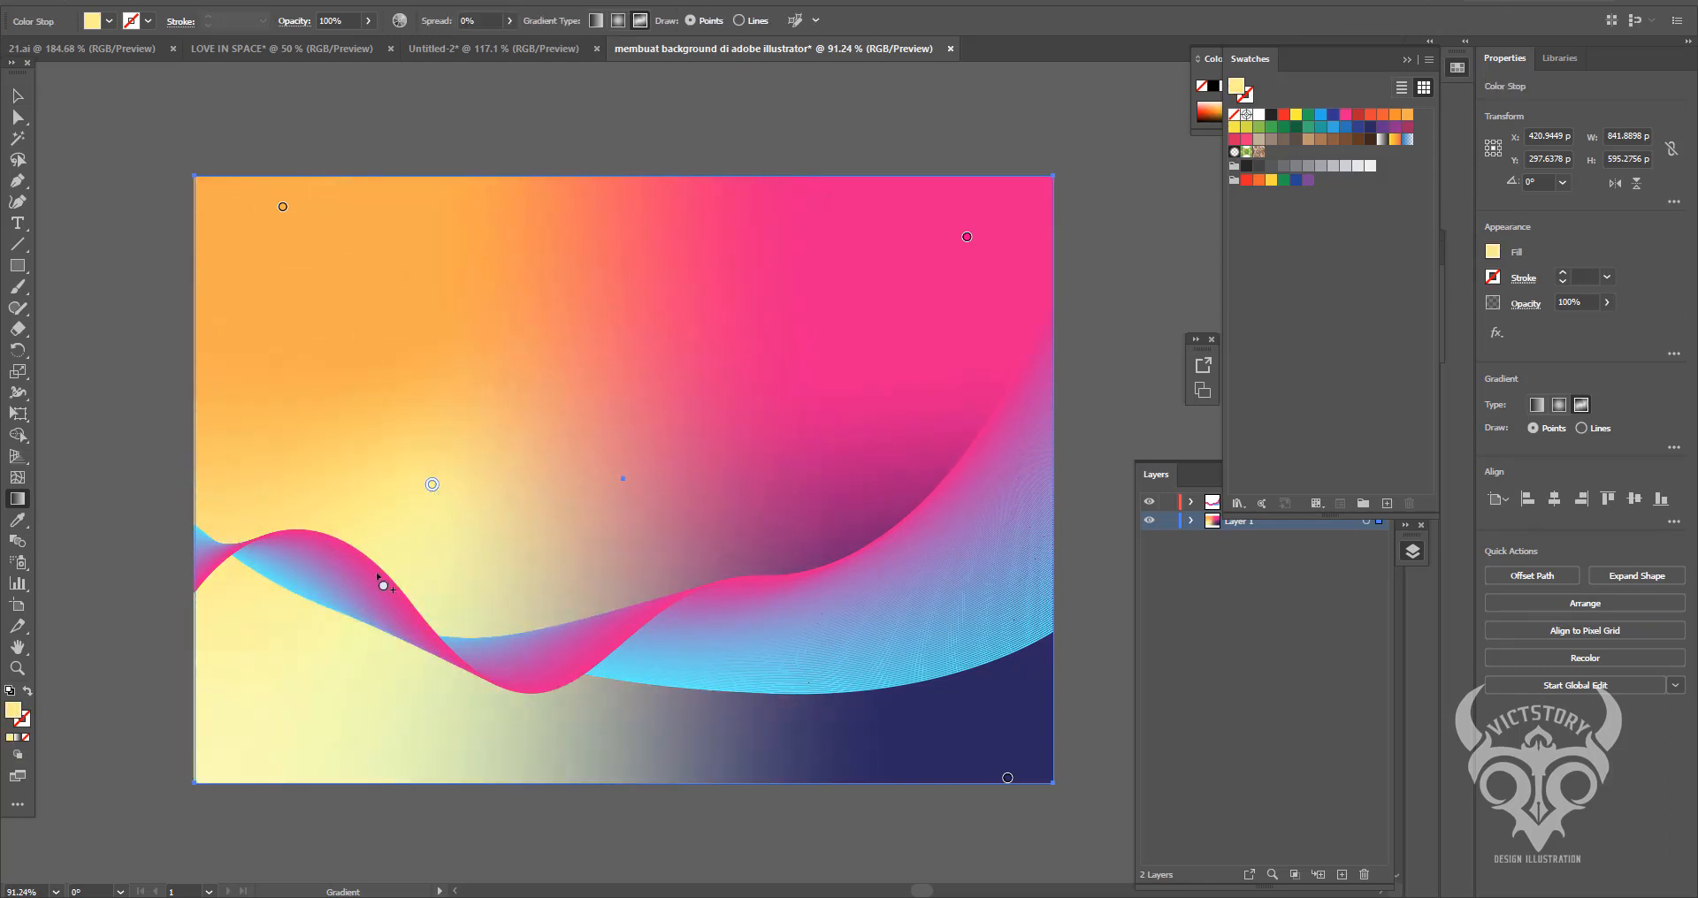
key("i")
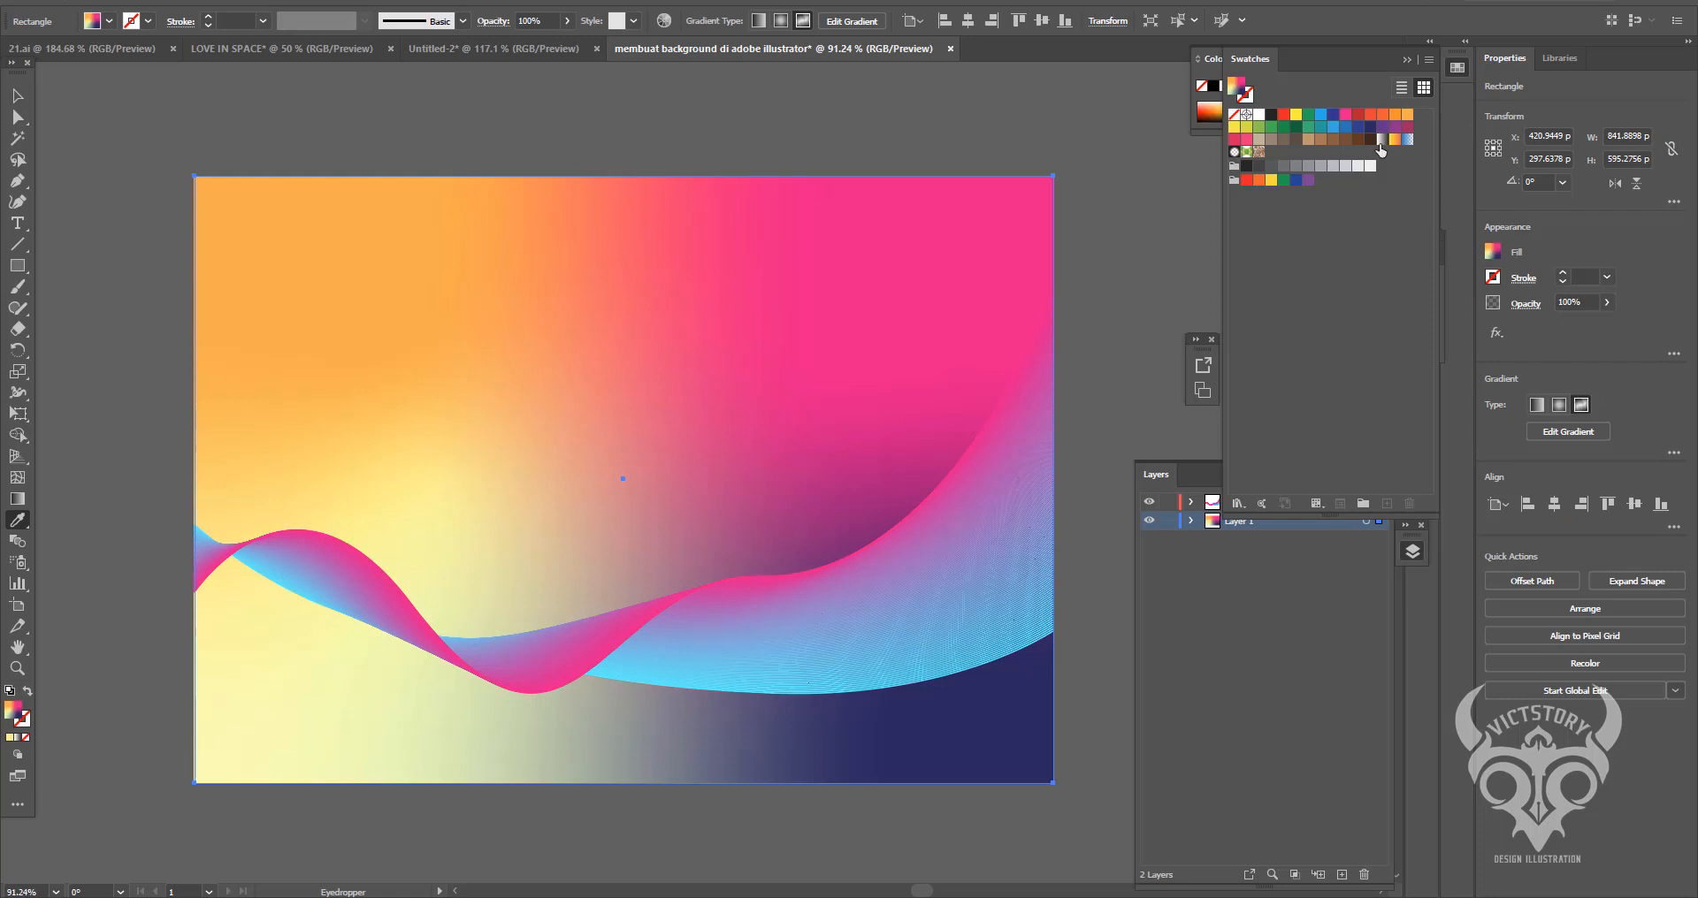
left_click(1324, 116)
key("ctrl+z")
- Recolor the background's pale yellow freeform gradient stop golden yellow and move it down below the wave's left part
key("g")
double_click(433, 487)
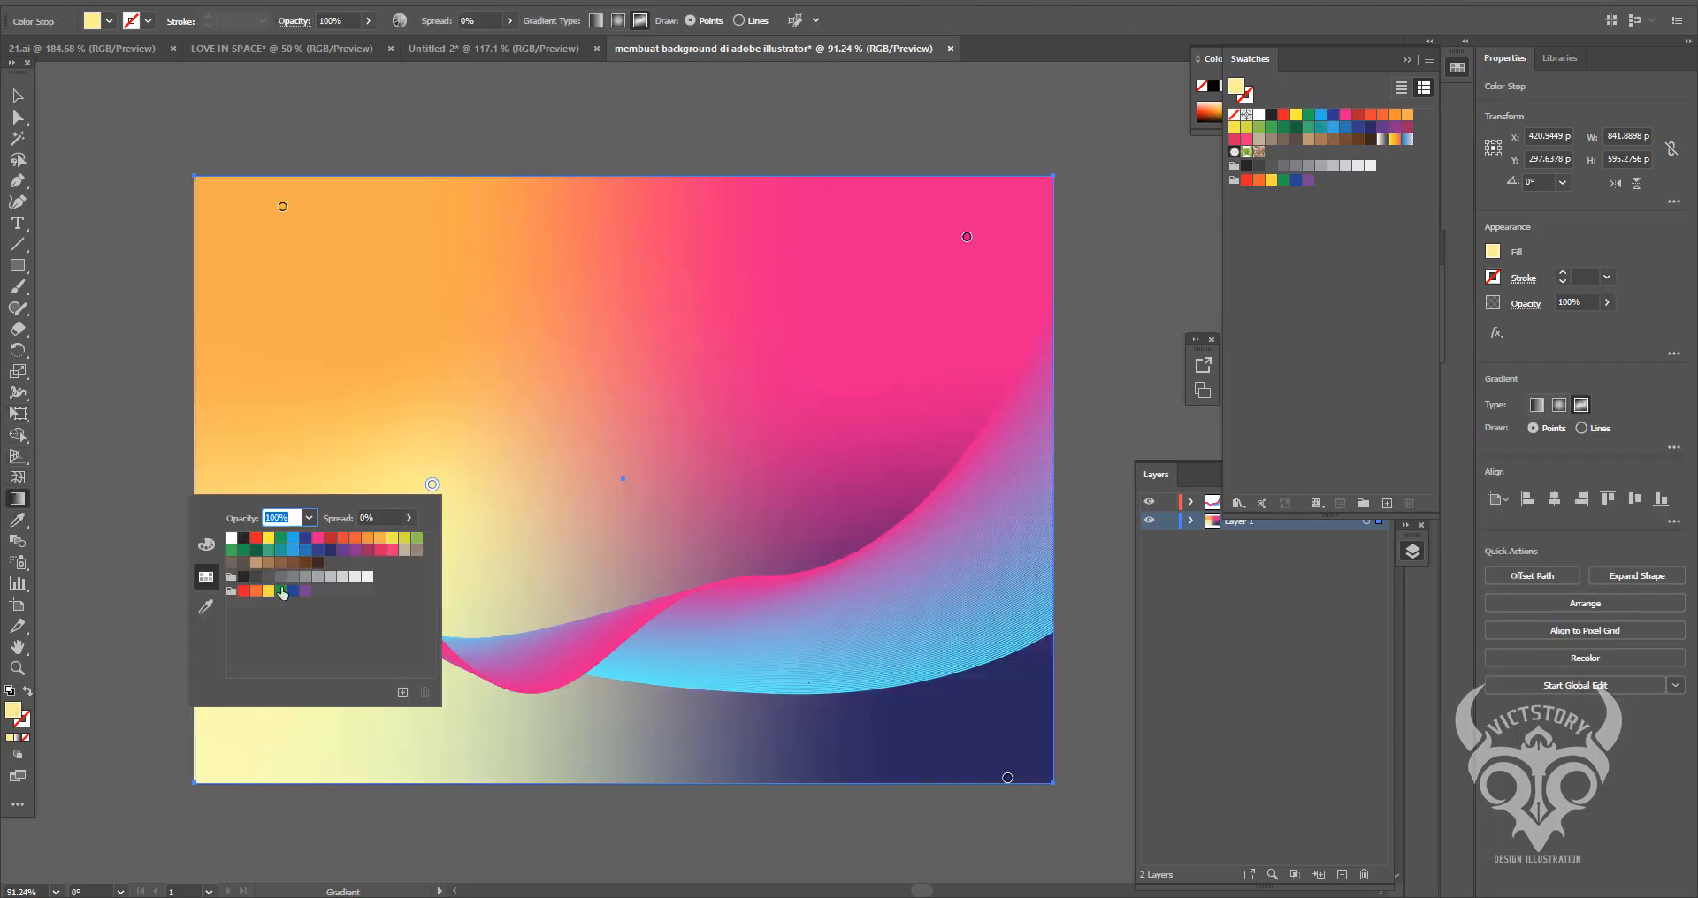
left_click(294, 547)
left_click(392, 537)
left_click(367, 538)
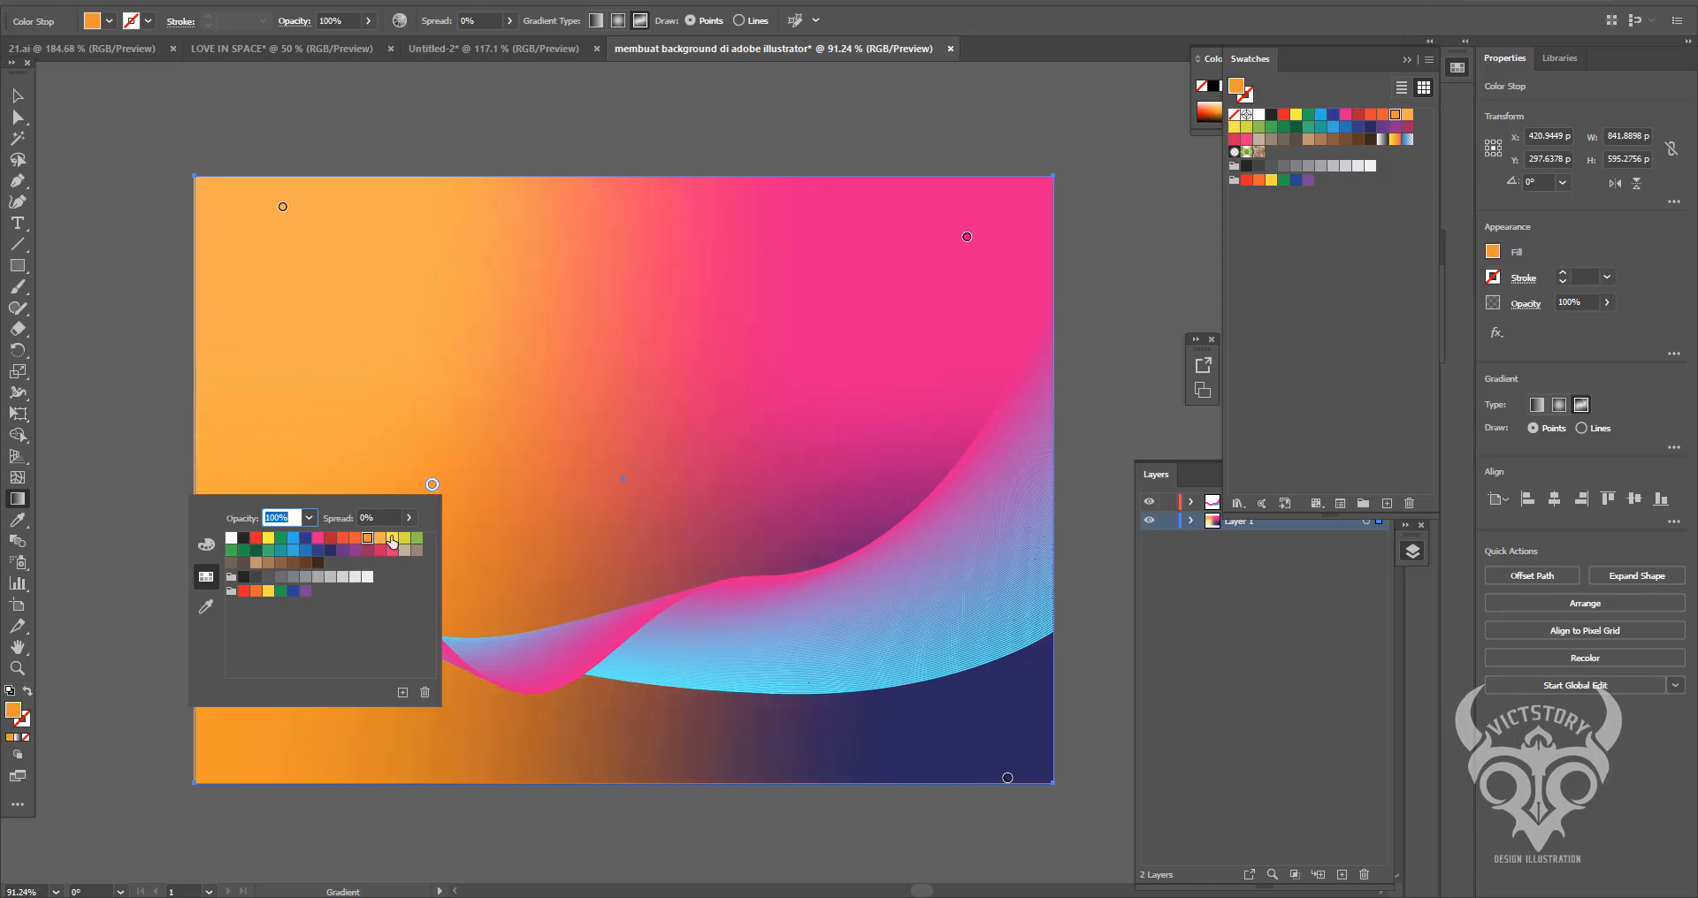
left_click(404, 537)
left_click(417, 537)
left_click(391, 537)
left_click(267, 594)
left_click(356, 578)
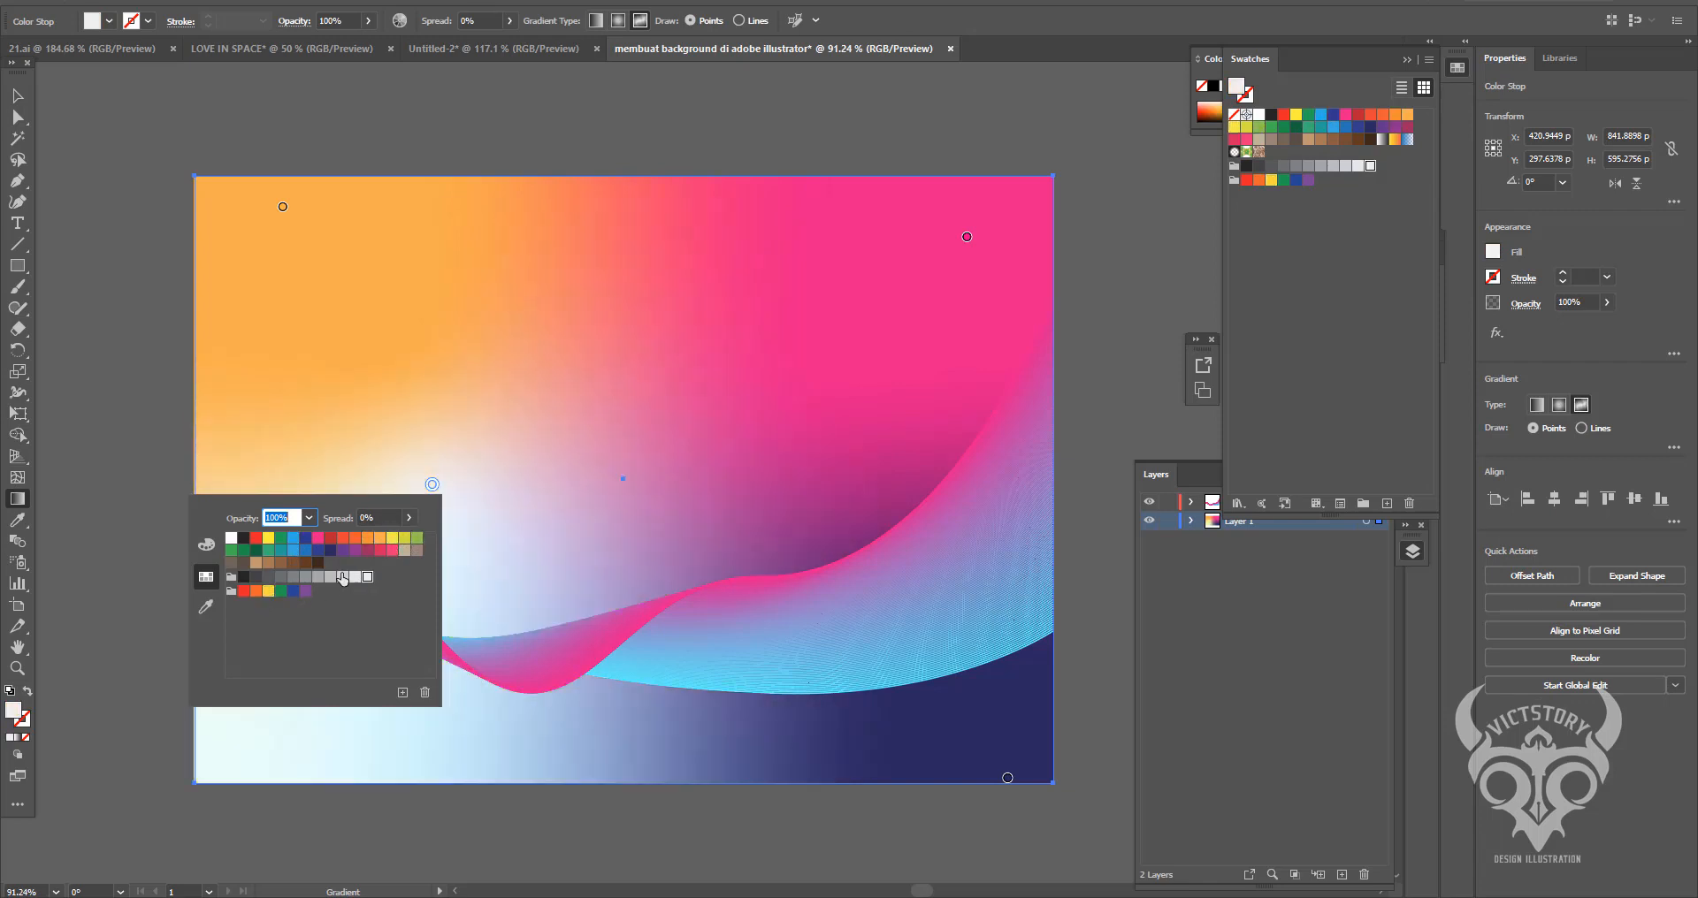
left_click(345, 577)
left_click(379, 538)
left_click(391, 538)
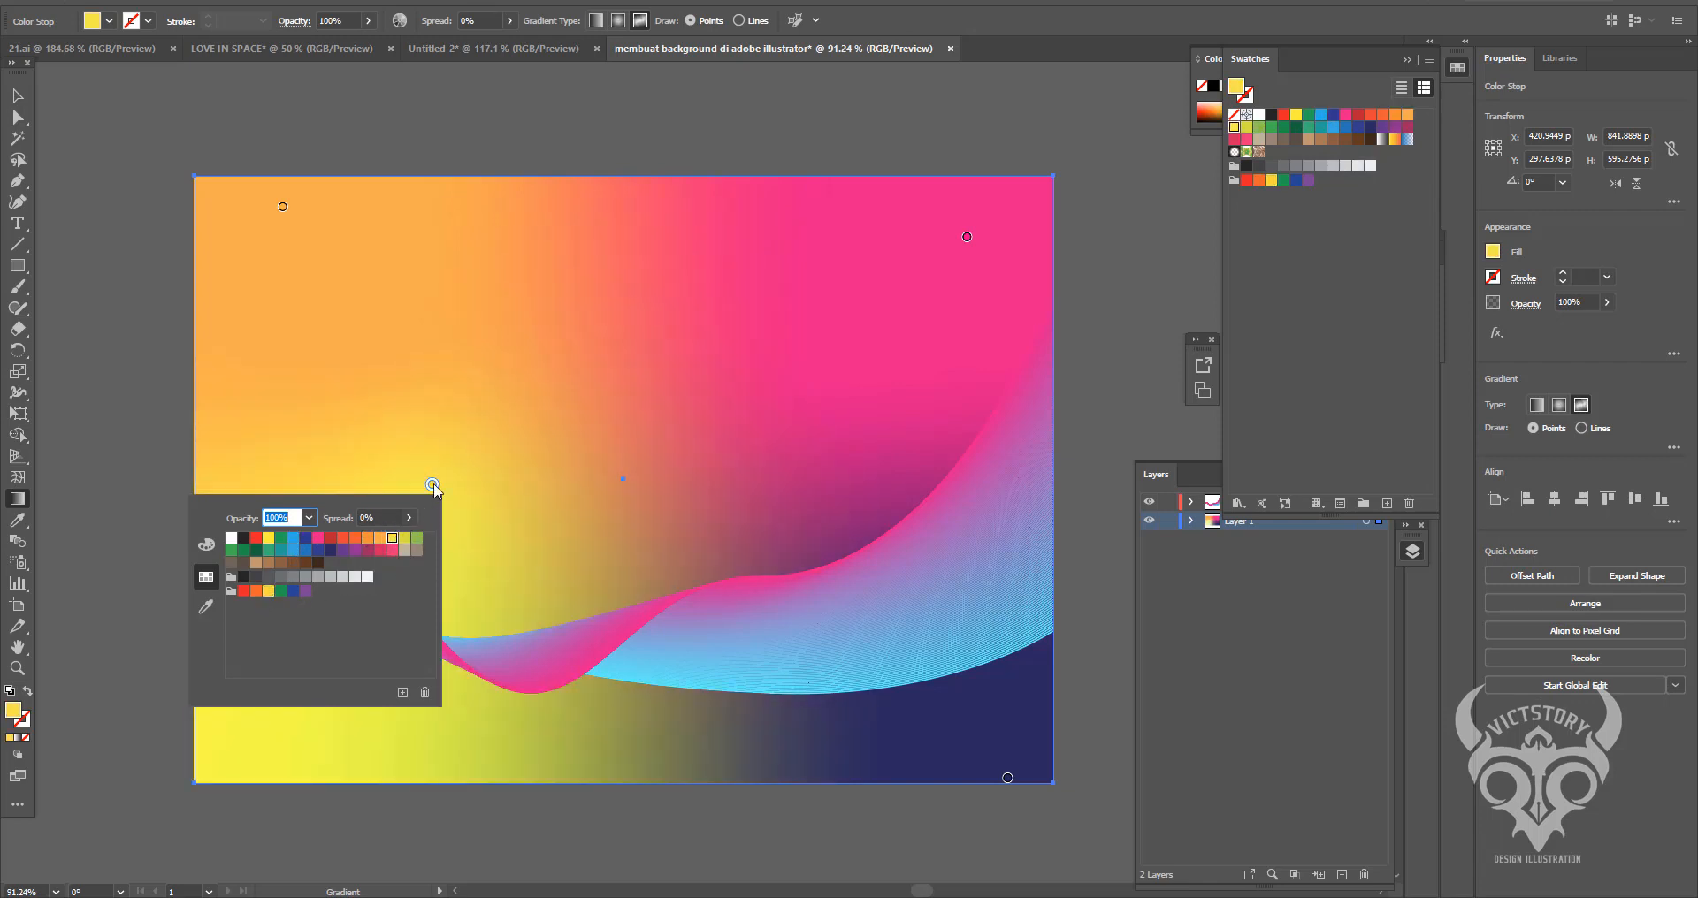
left_click_drag(431, 484, 341, 699)
- Raise the cyan line's left trough anchor and lower the right ends of both wave lines, the cyan one to about Y 473 px
key("a")
left_click(342, 697)
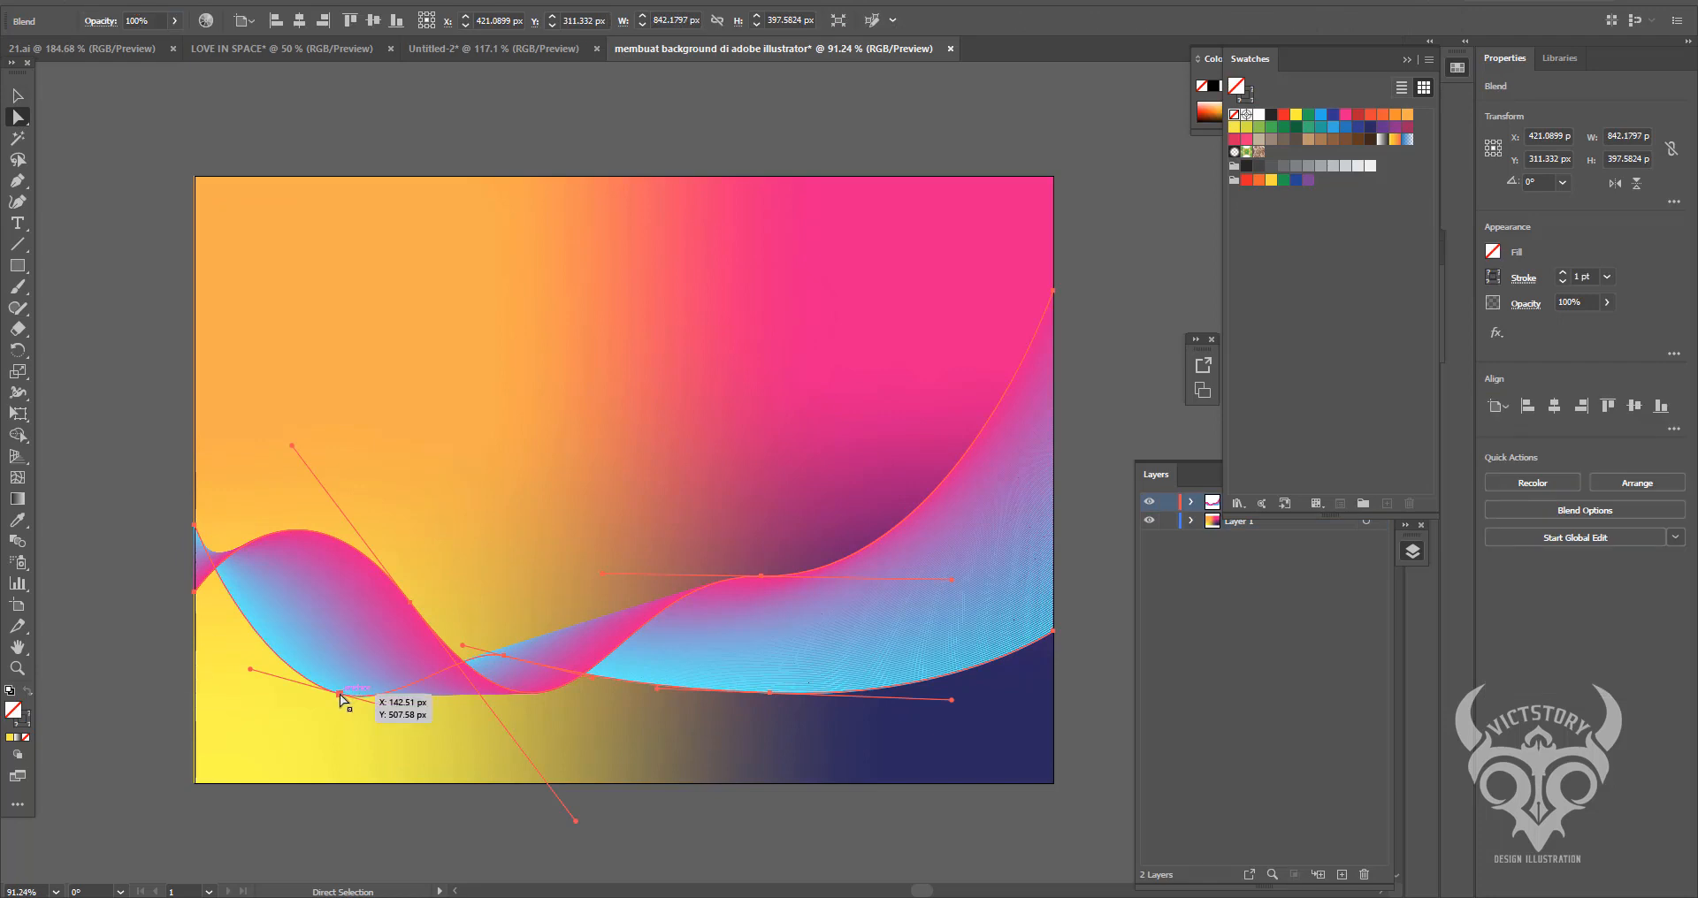
left_click_drag(339, 695, 316, 633)
left_click_drag(1053, 295, 1055, 363)
left_click_drag(1054, 631, 1050, 658)
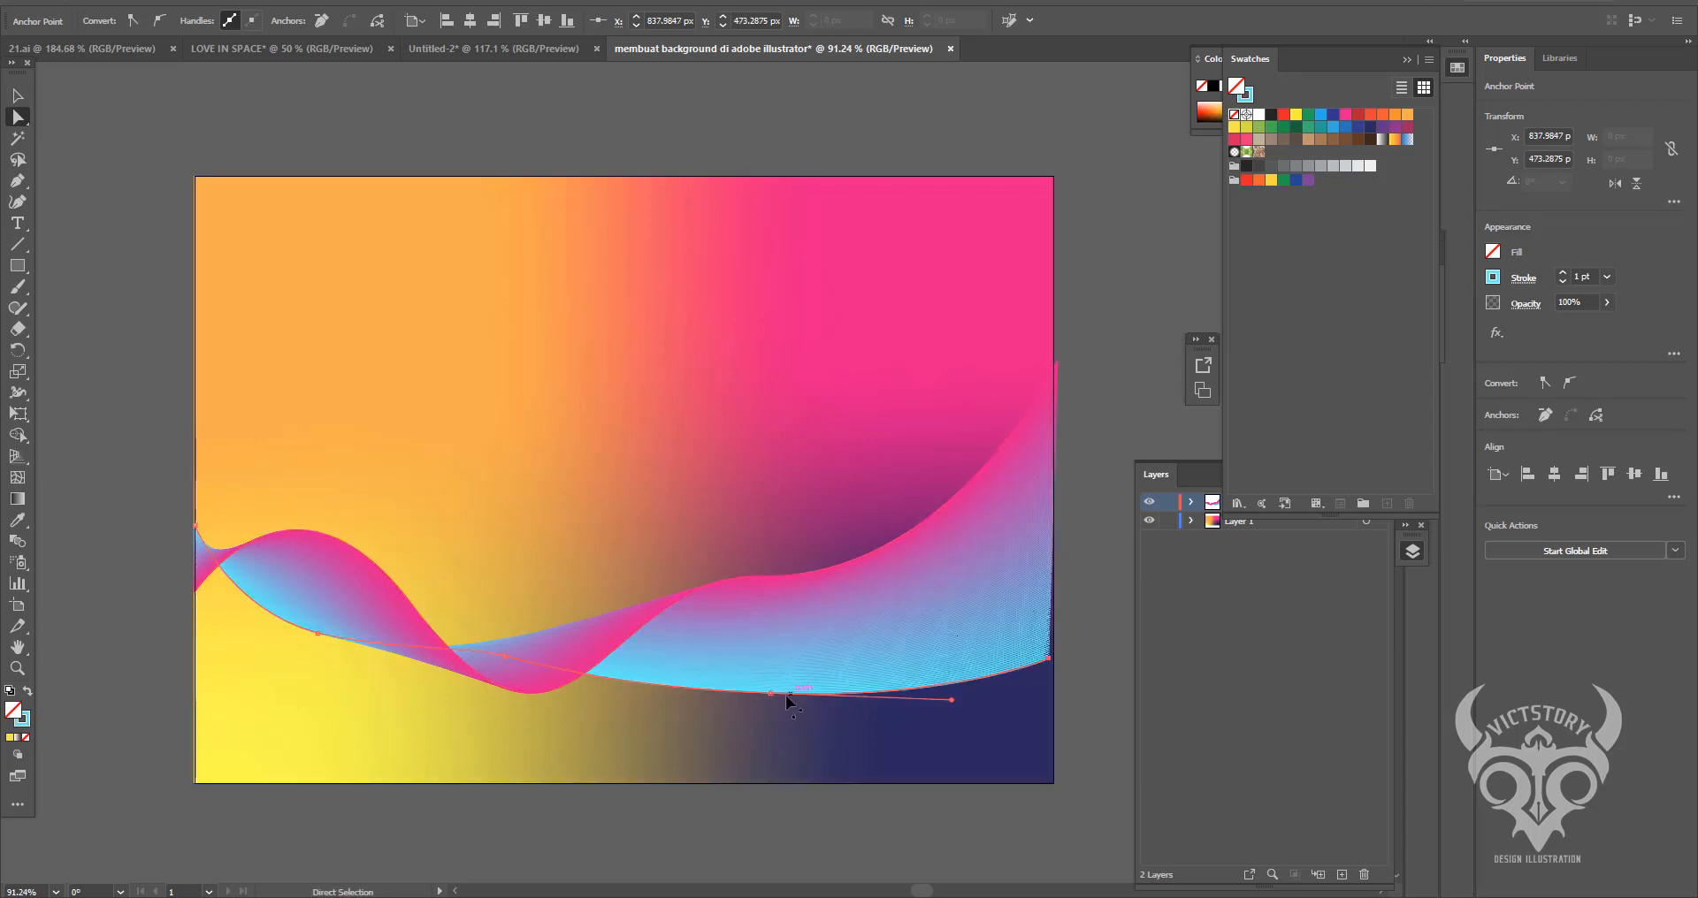
- Deepen the cyan line's right trough and raise its middle anchor into a crest above the magenta dip
left_click(773, 699)
mouse_move(513, 644)
left_mouse_down()
mouse_move(552, 590)
mouse_move(521, 614)
left_mouse_up()
left_click(531, 600)
- Place the cyan line's right end at about X 842, Y 452 px and its trough at X 599, Y 530 px with level handles
mouse_move(1043, 655)
left_mouse_down()
mouse_move(1072, 665)
mouse_move(1054, 637)
left_mouse_up()
left_click_drag(774, 717, 805, 715)
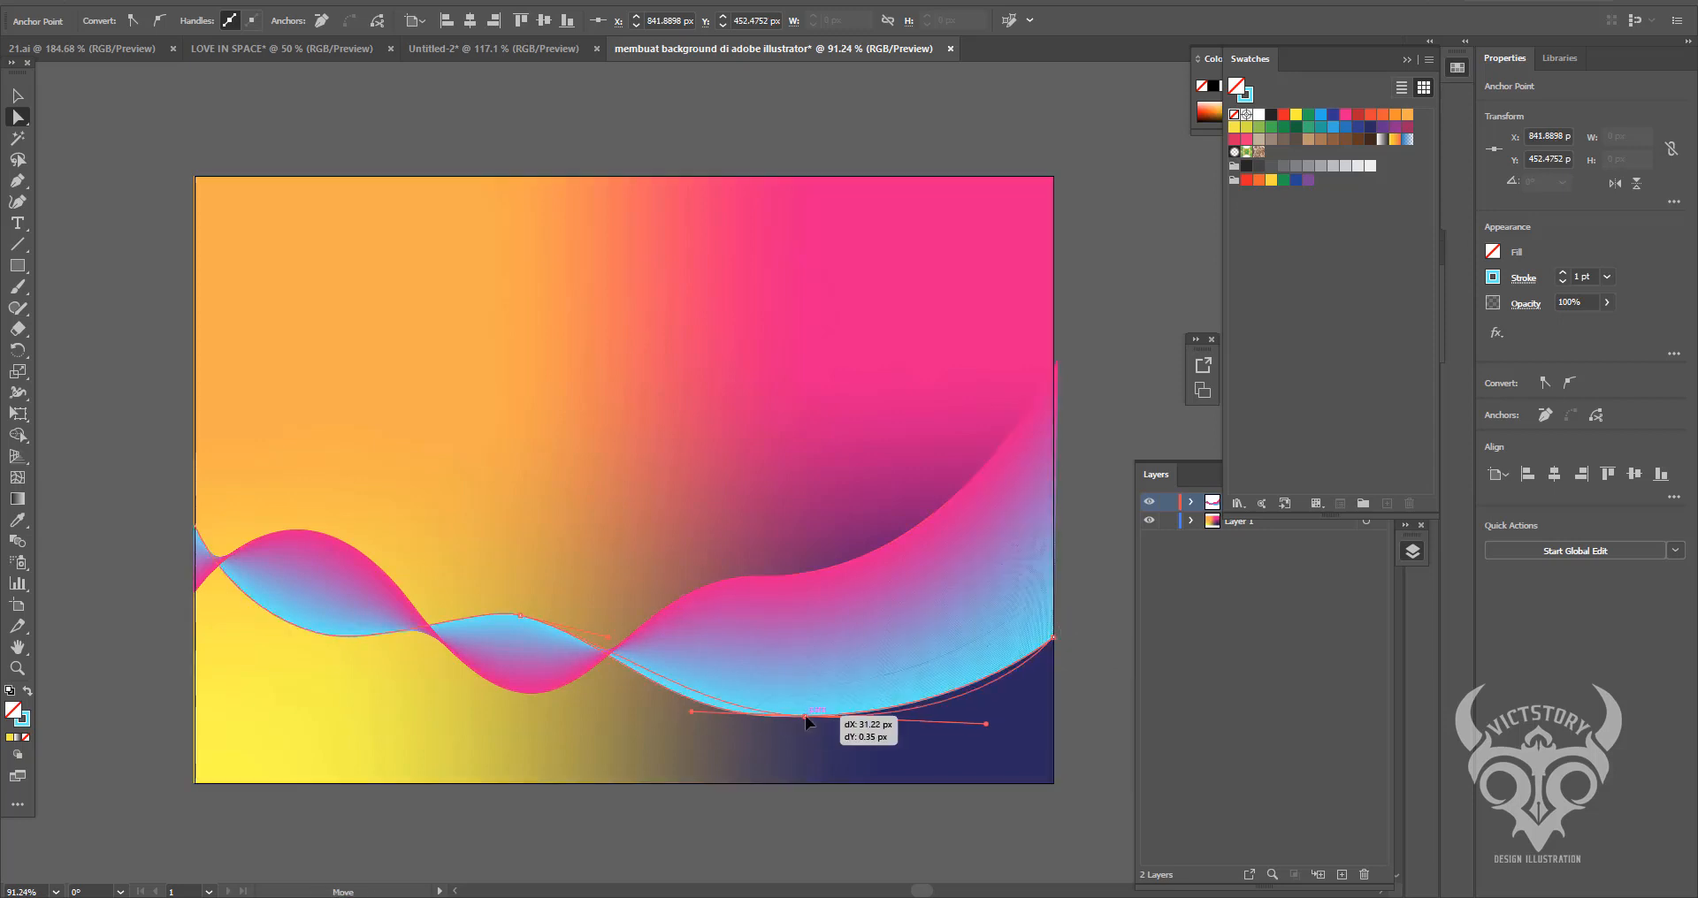
left_click_drag(983, 725, 947, 714)
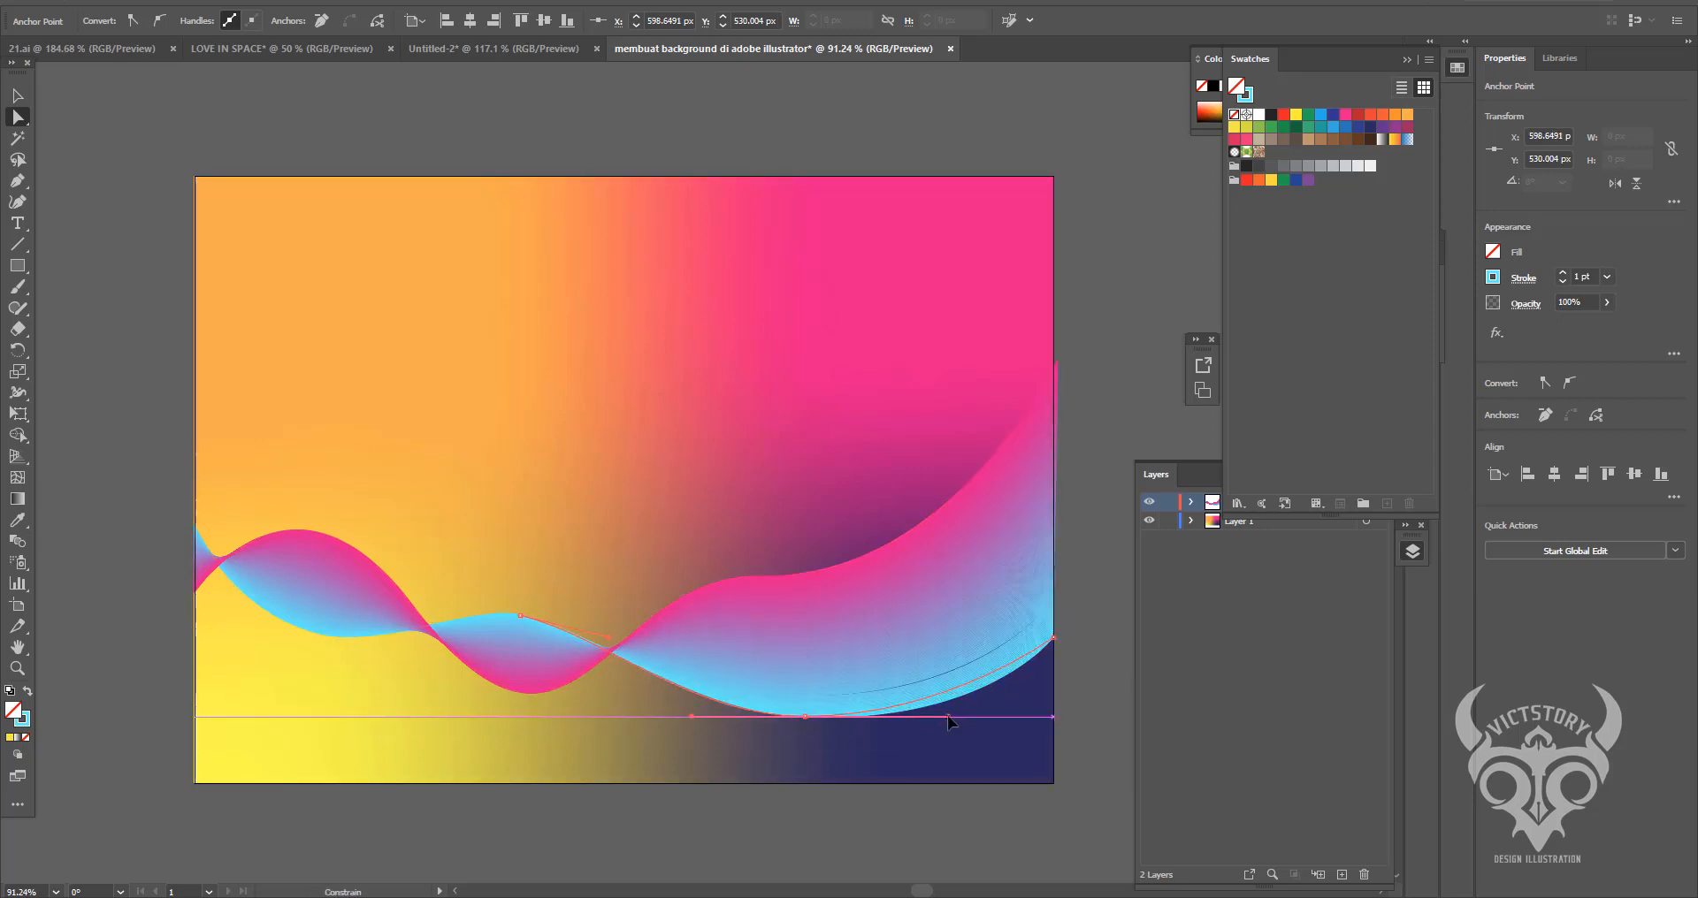
left_click(1107, 675)
- Set the blended wave's blending mode to Overlay and its opacity to 82%
left_click(916, 585)
left_click(1526, 304)
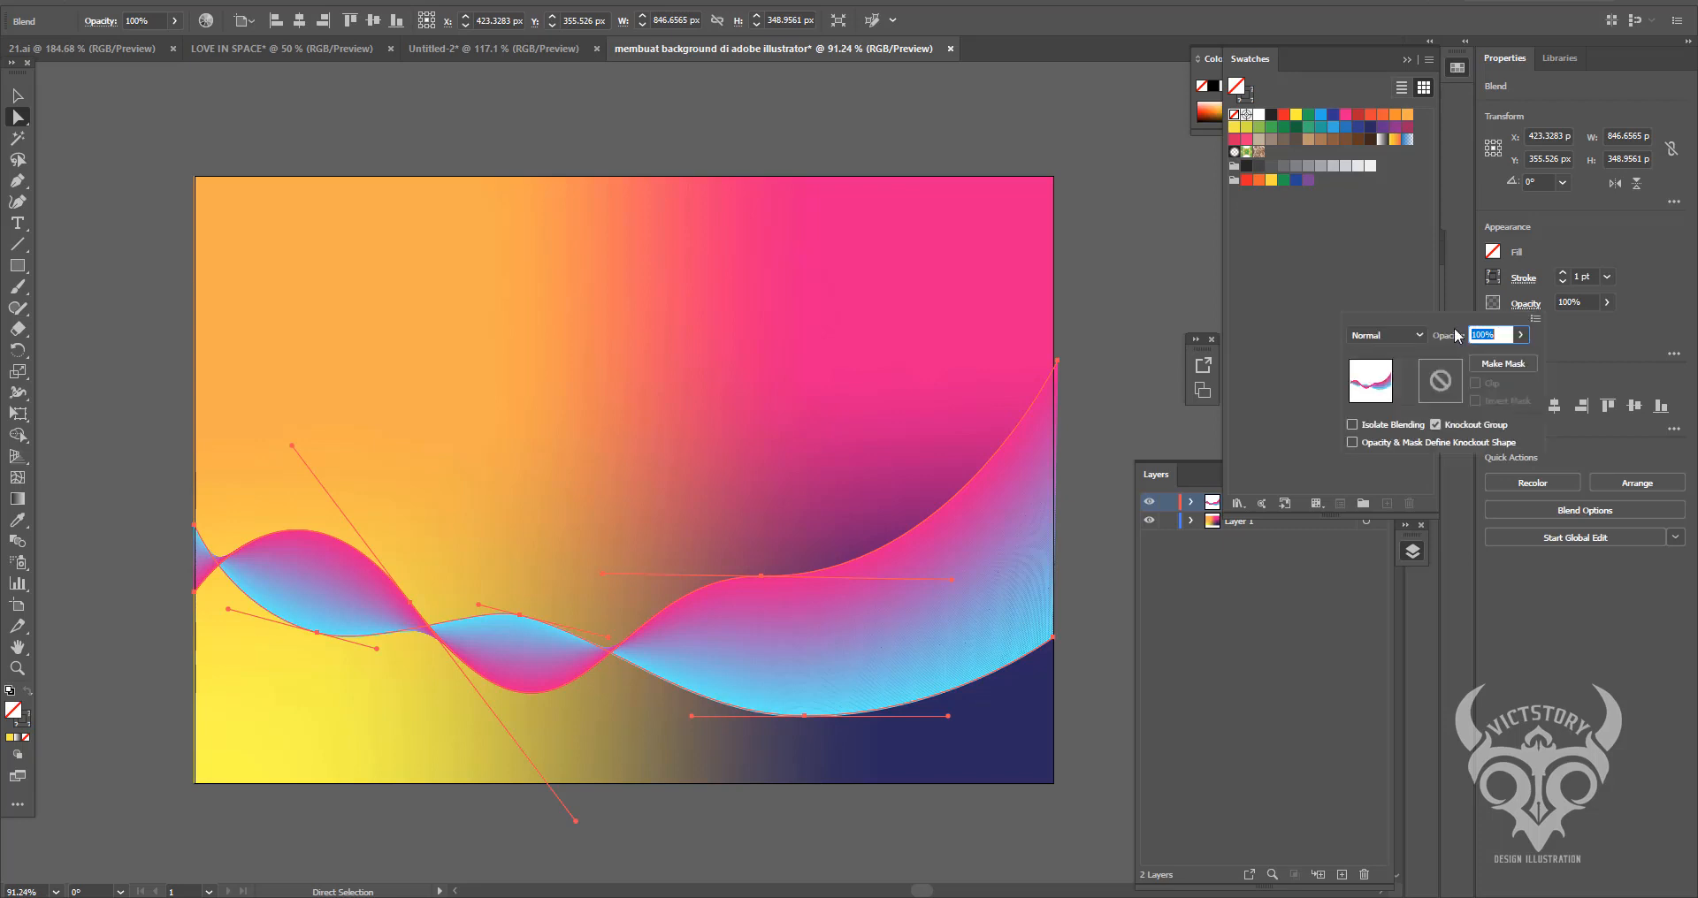
left_click(1394, 334)
left_click(1401, 355)
scroll(1393, 340, "down", 3)
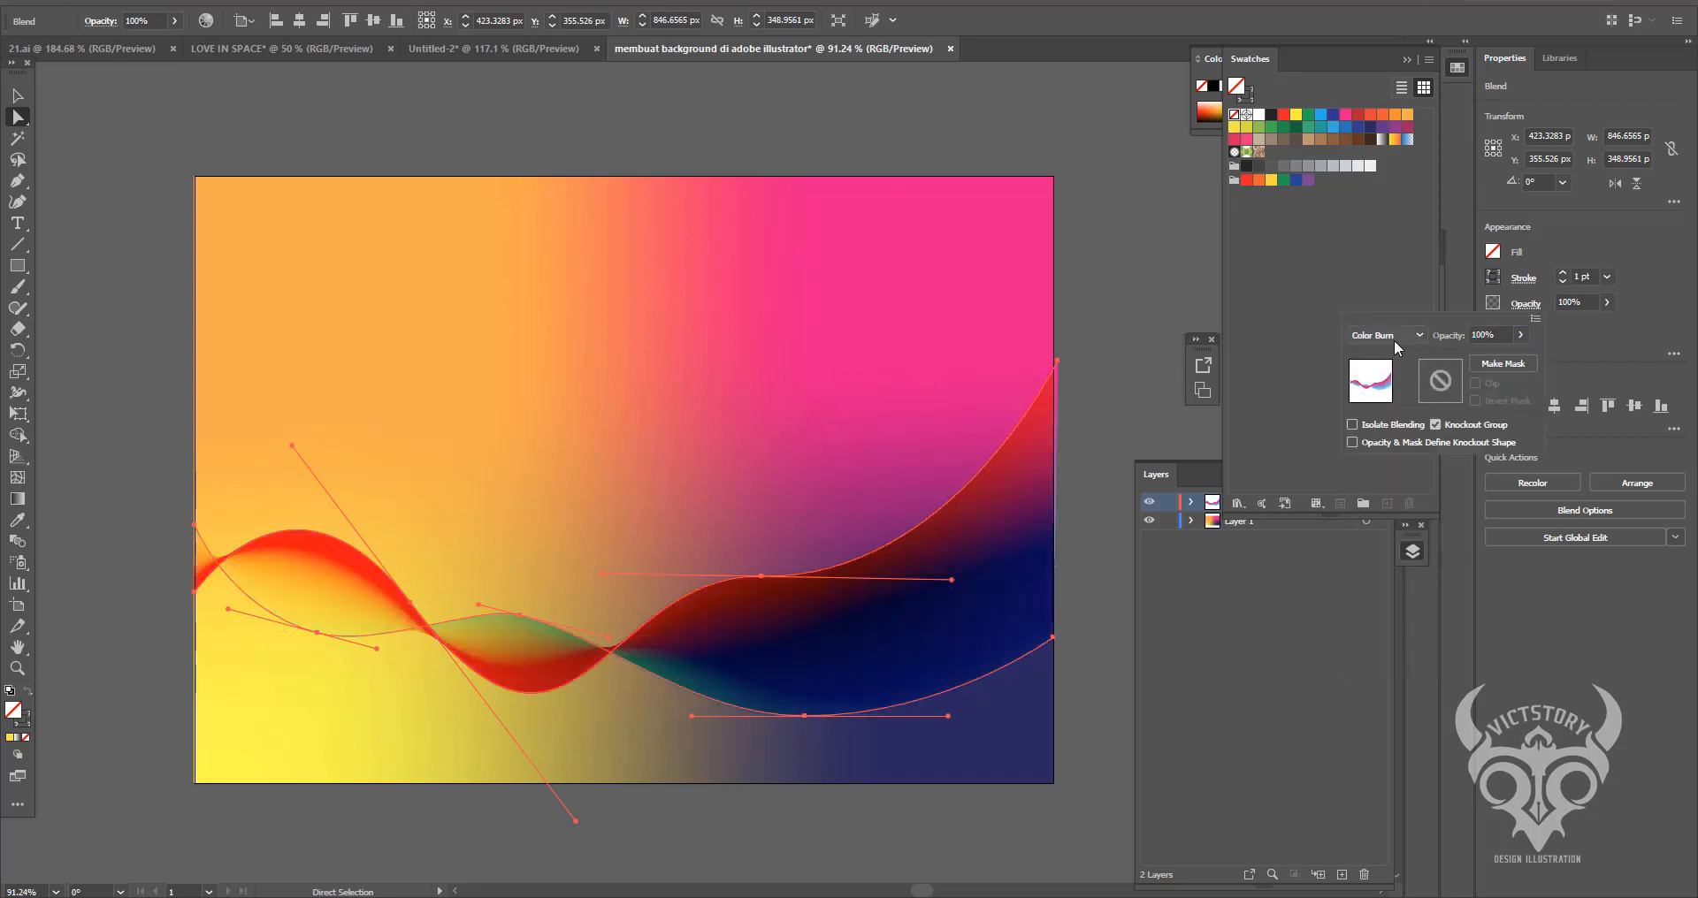
scroll(1394, 340, "down", 1)
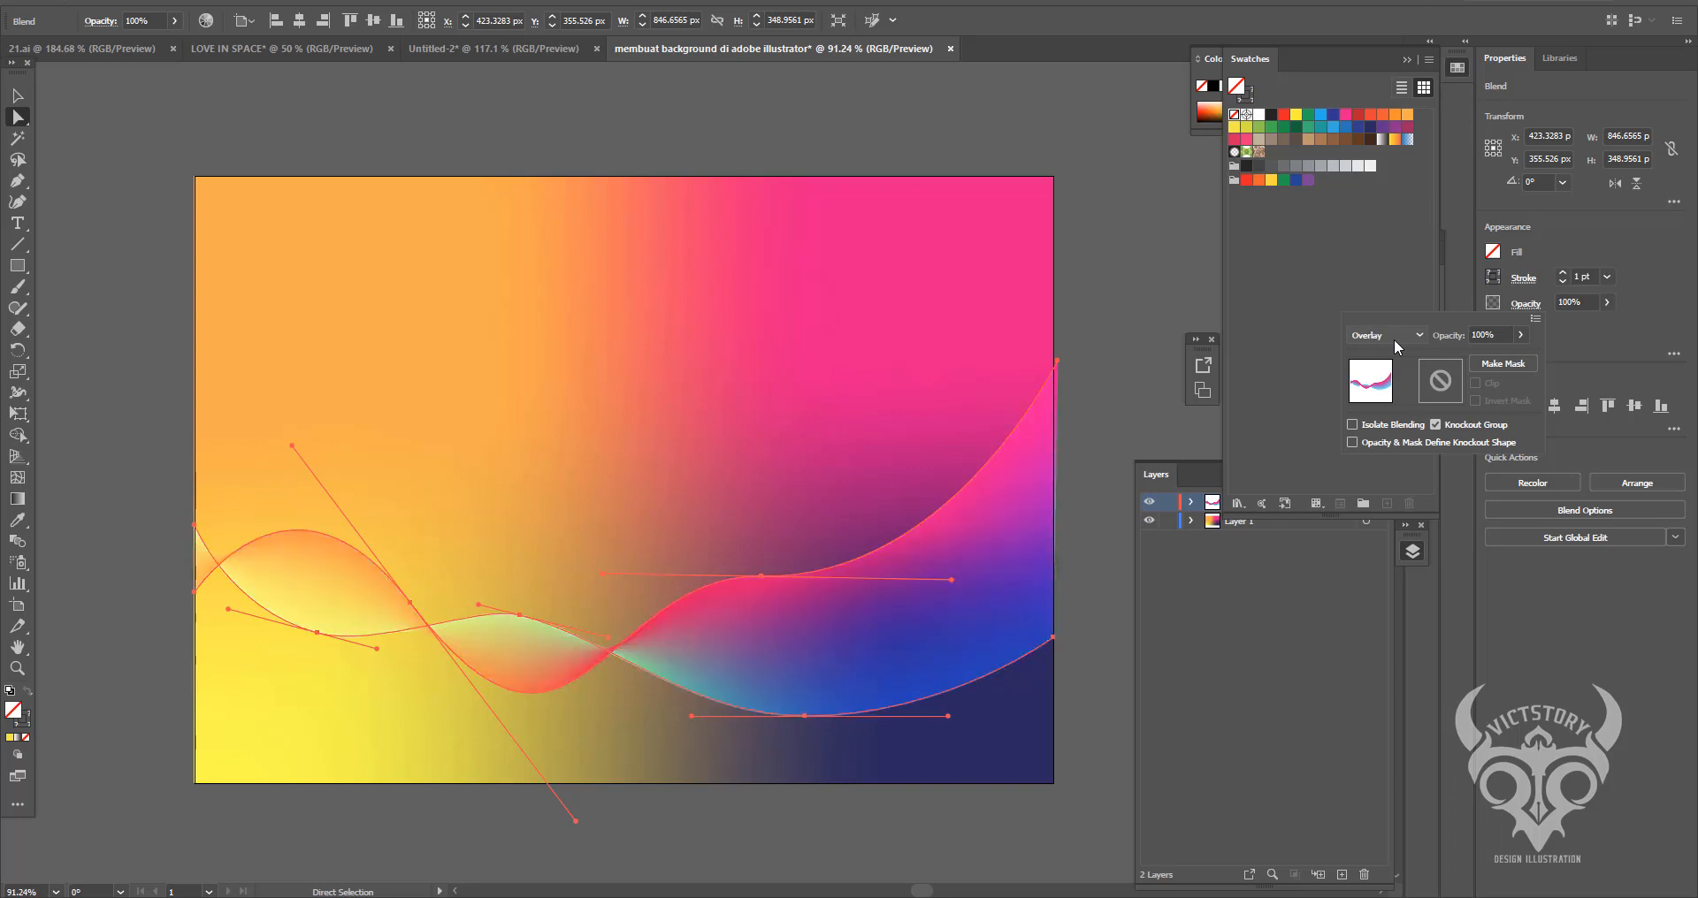
scroll(1379, 334, "up", 1)
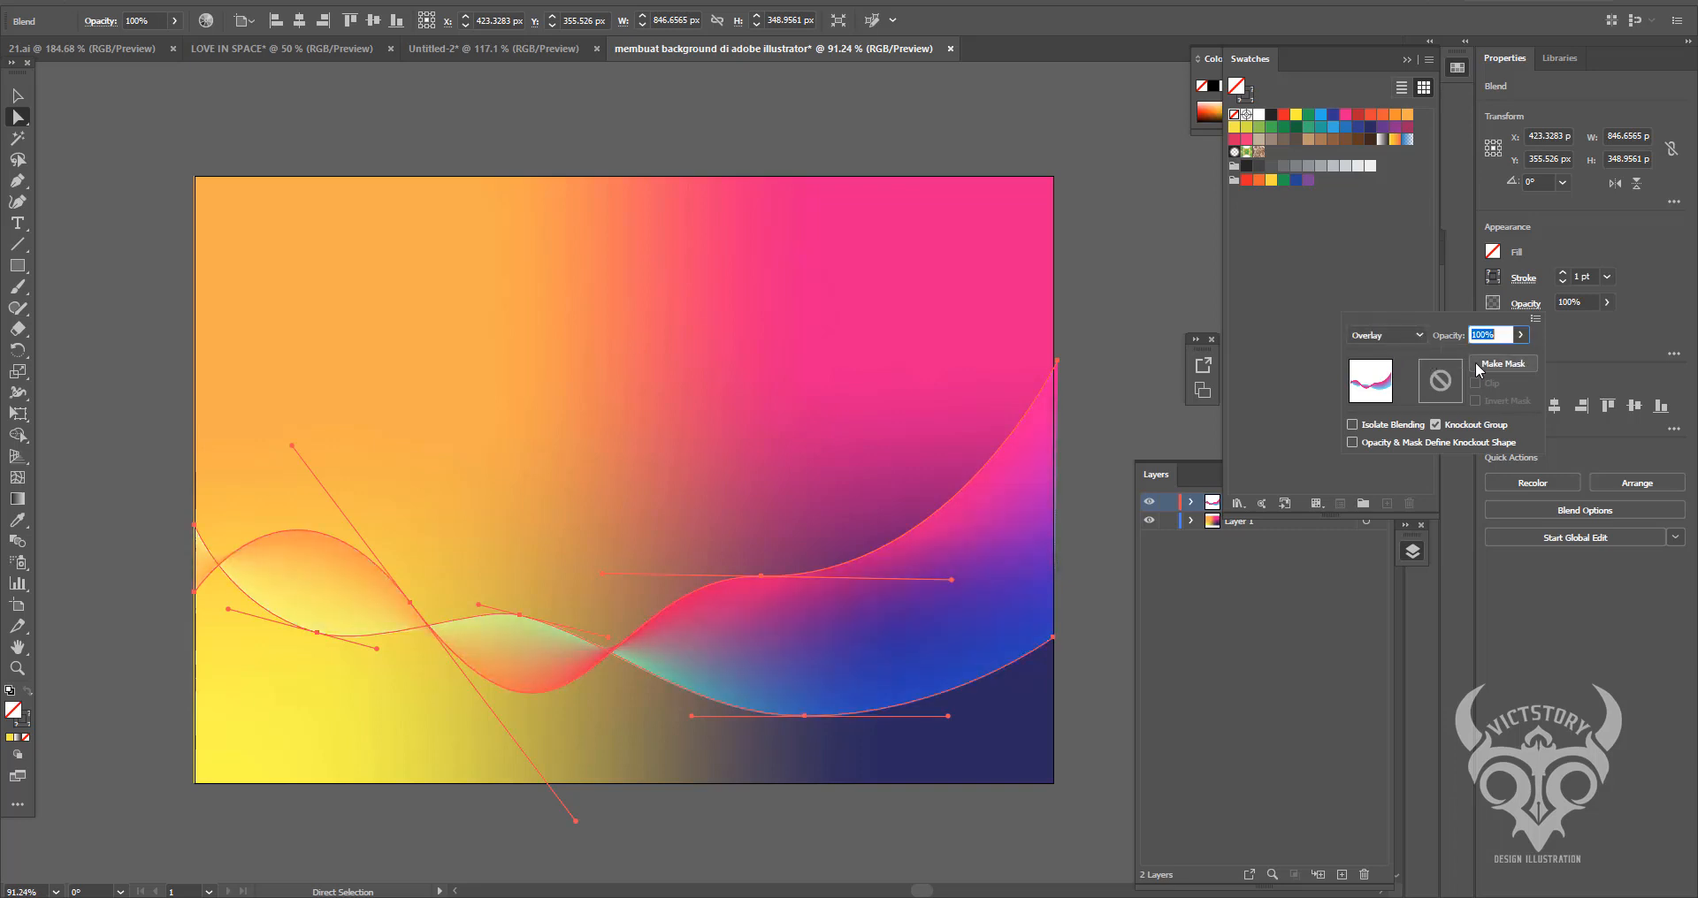
left_click_drag(1489, 360, 1504, 357)
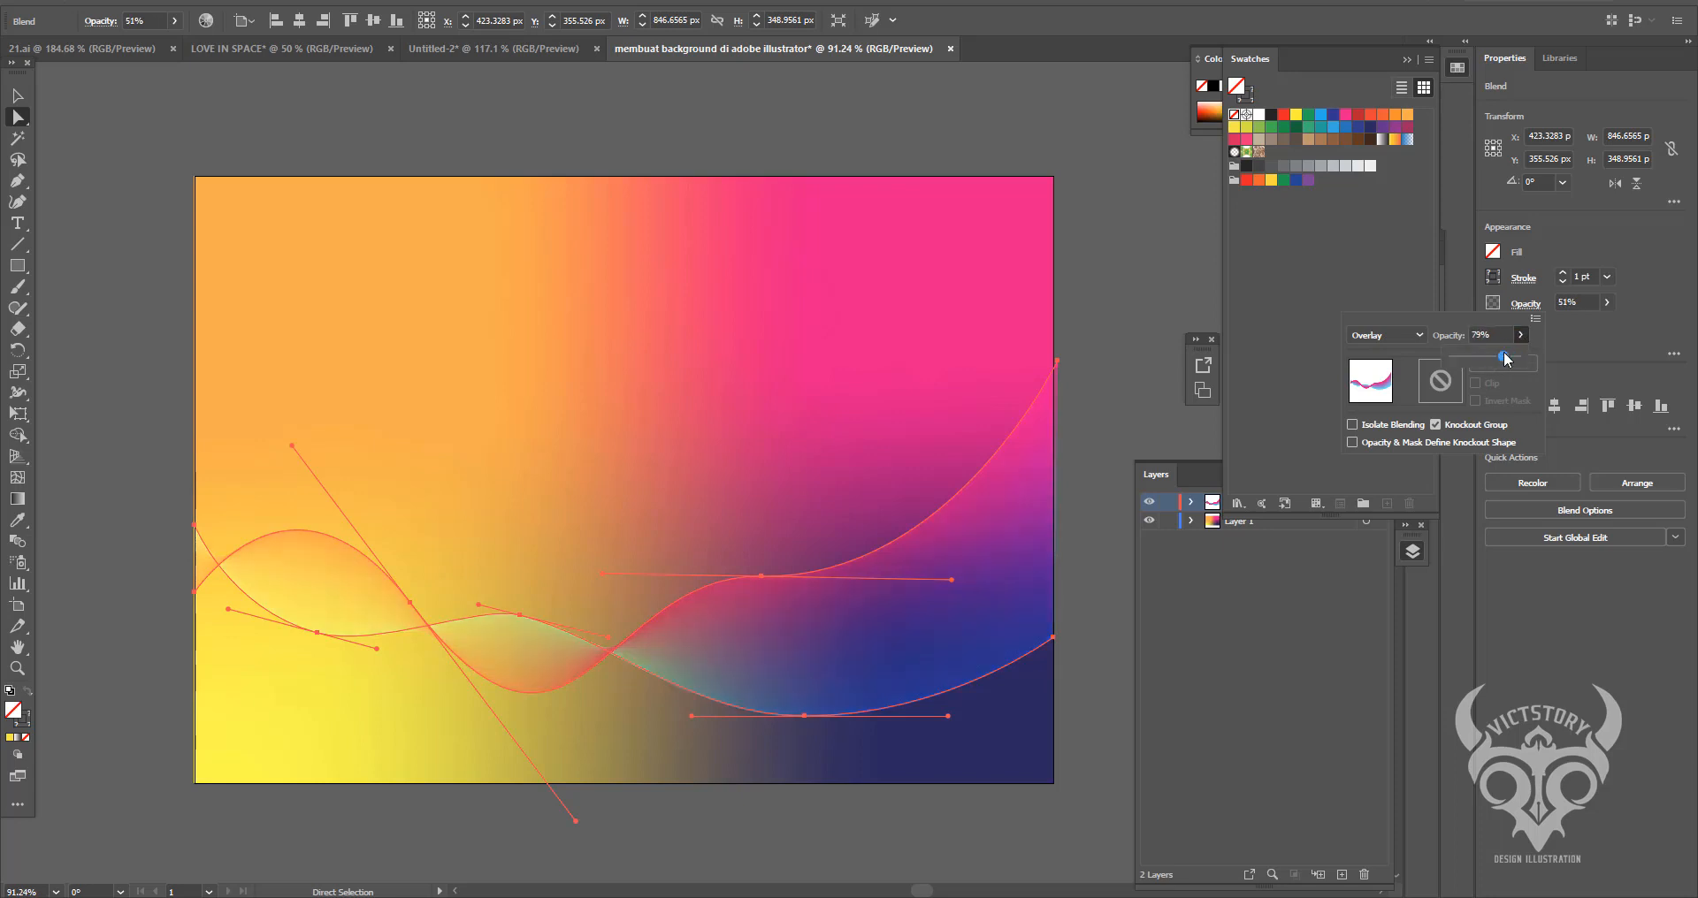
- Select the background rectangle and move its orange gradient stop down to just above the wave's left crest
left_click(1033, 272)
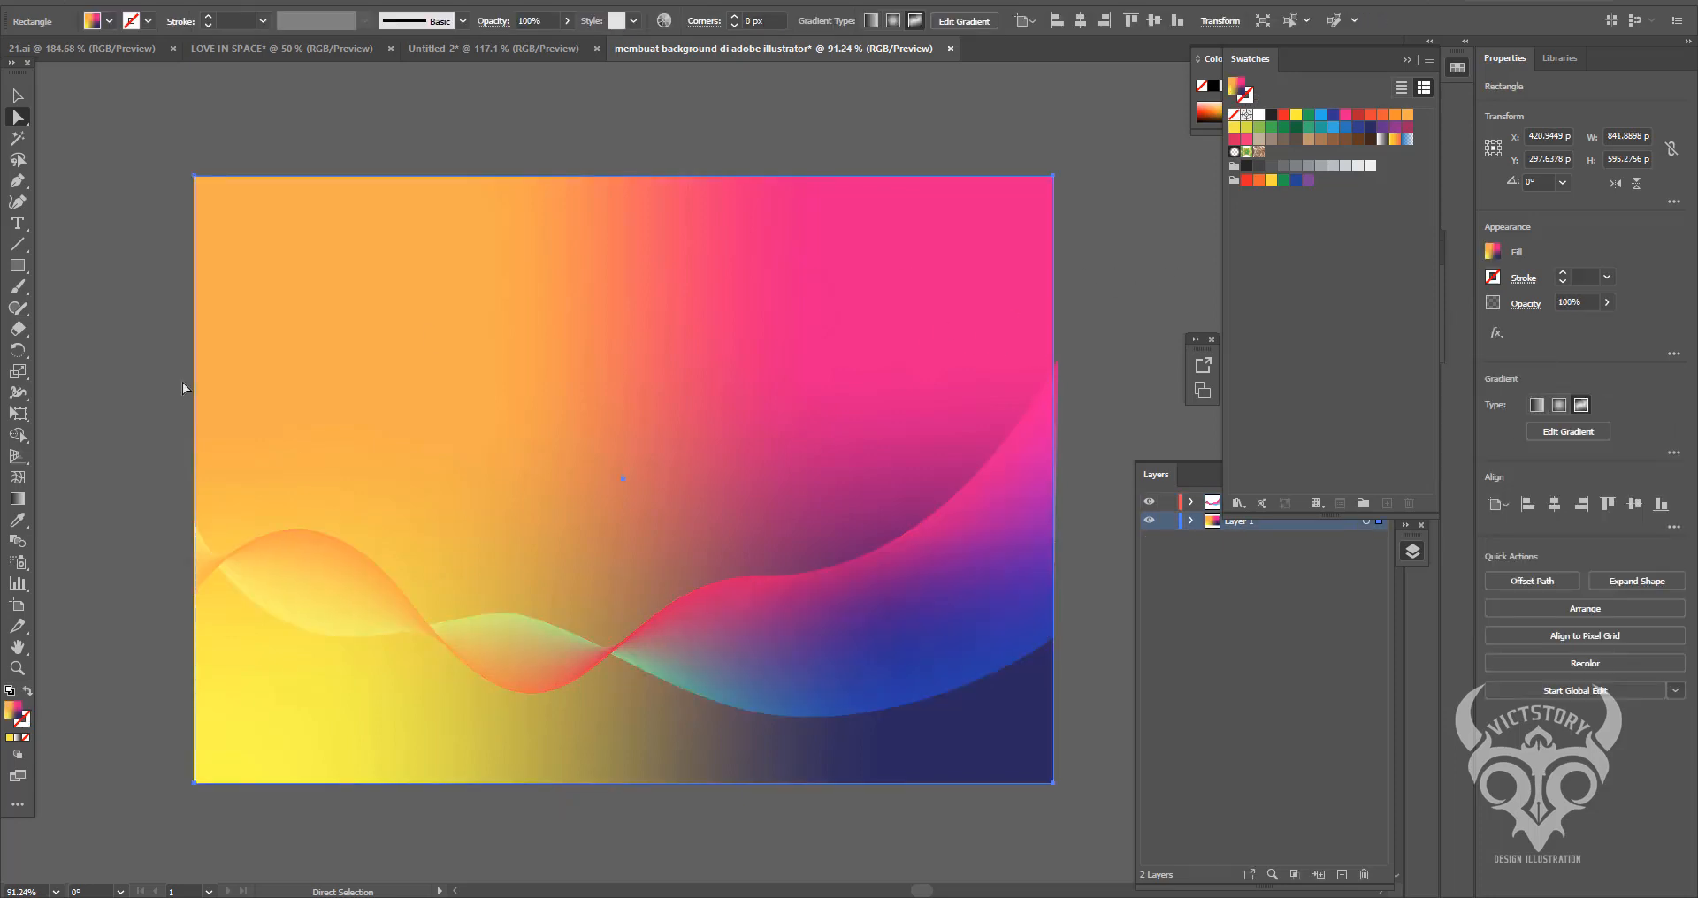
left_click(17, 499)
left_click_drag(283, 210, 307, 462)
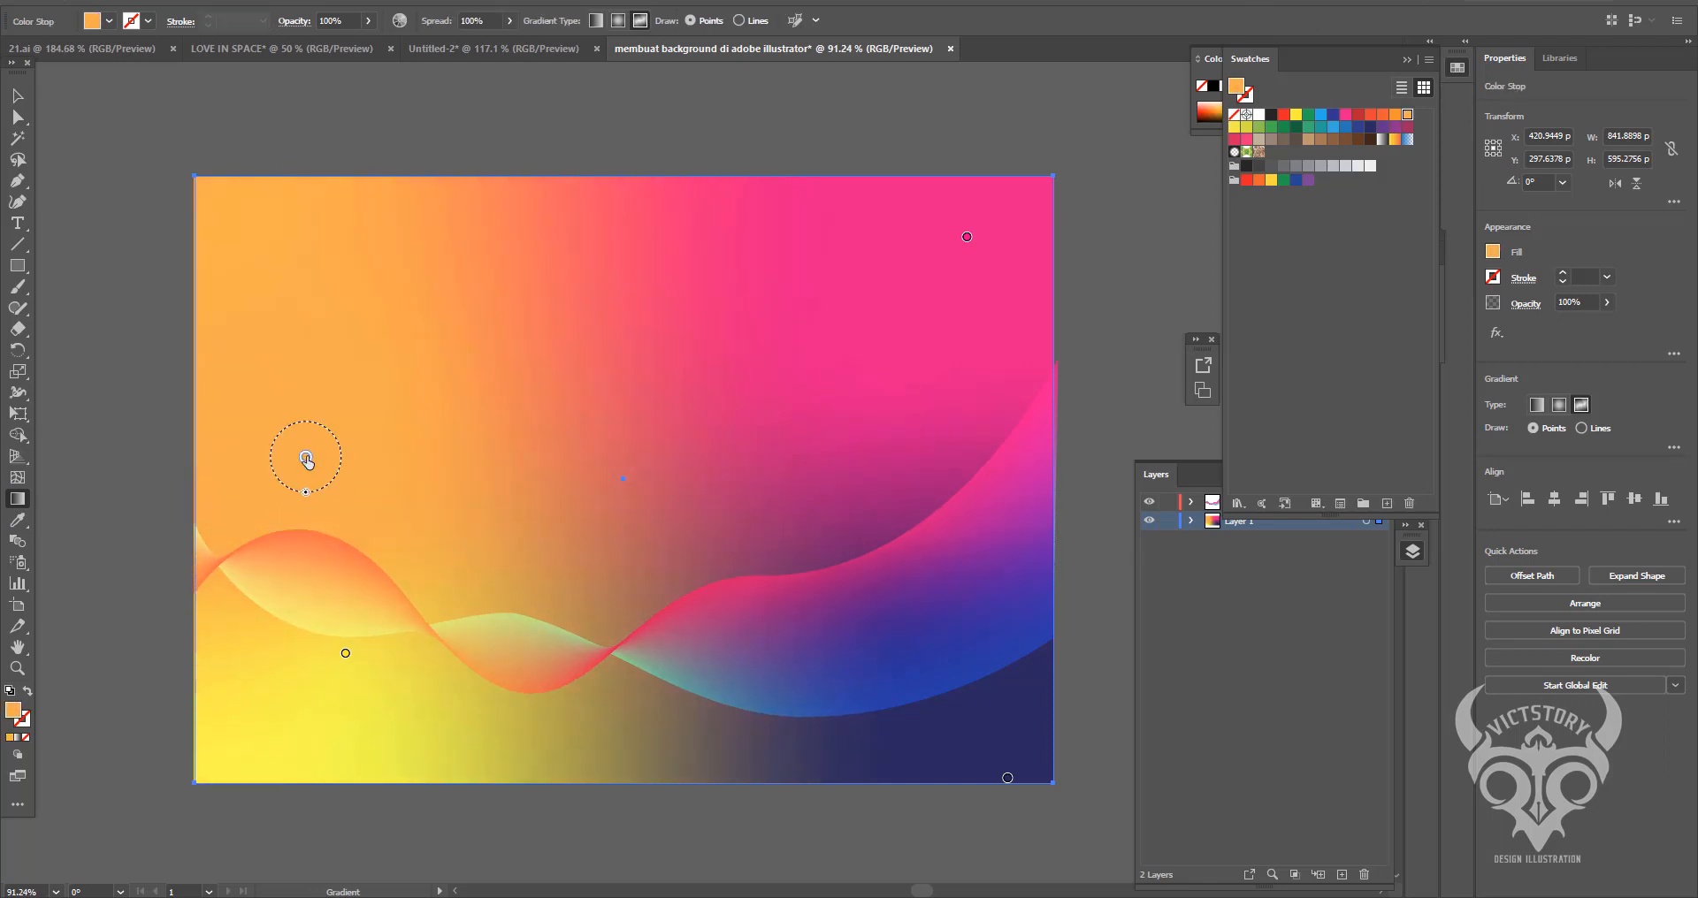
- Recolor the orange gradient stop a deeper orange and move the pink stop left to the rectangle's upper middle
double_click(306, 458)
left_click(166, 511)
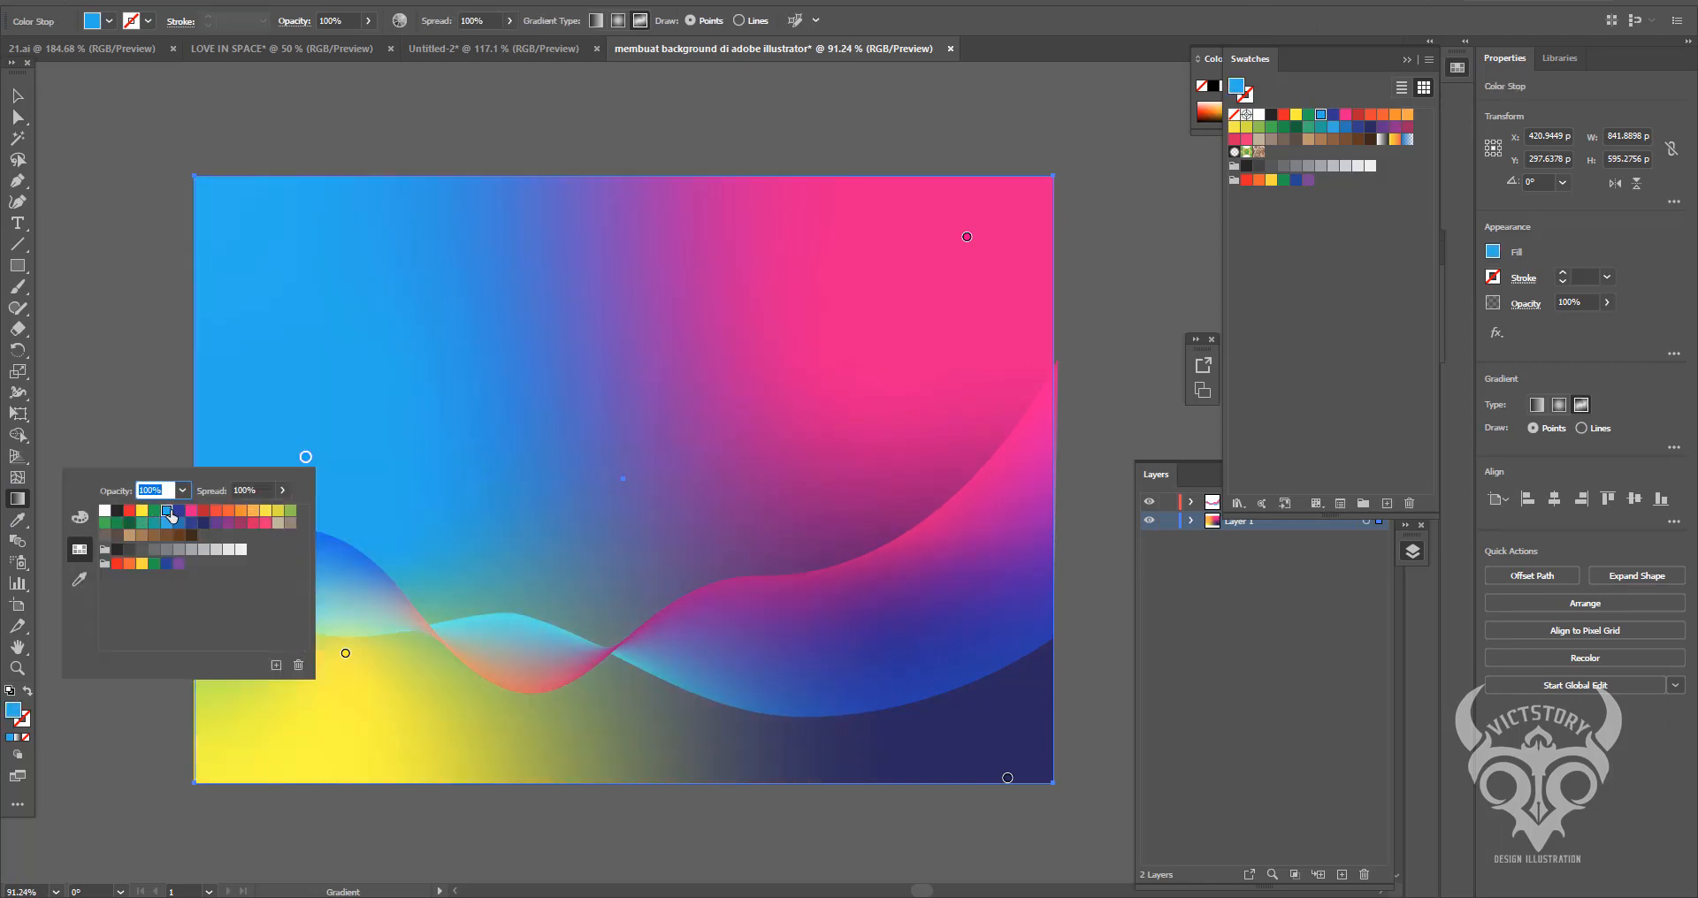
left_click(179, 510)
left_click(167, 523)
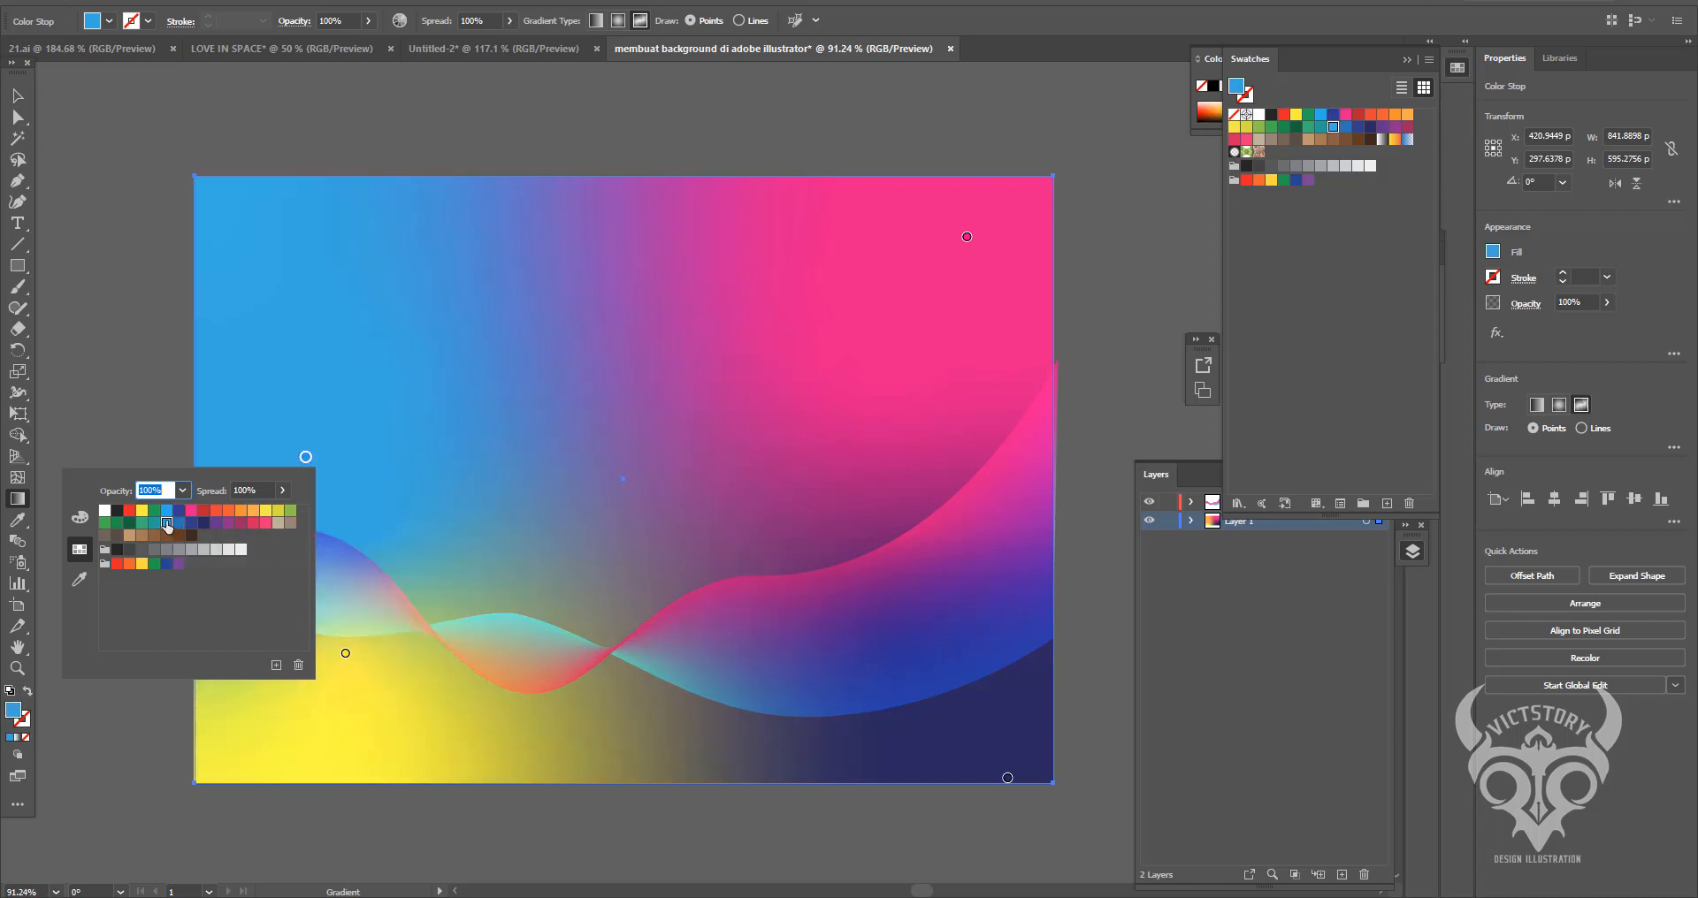
left_click(178, 524)
left_click(142, 512)
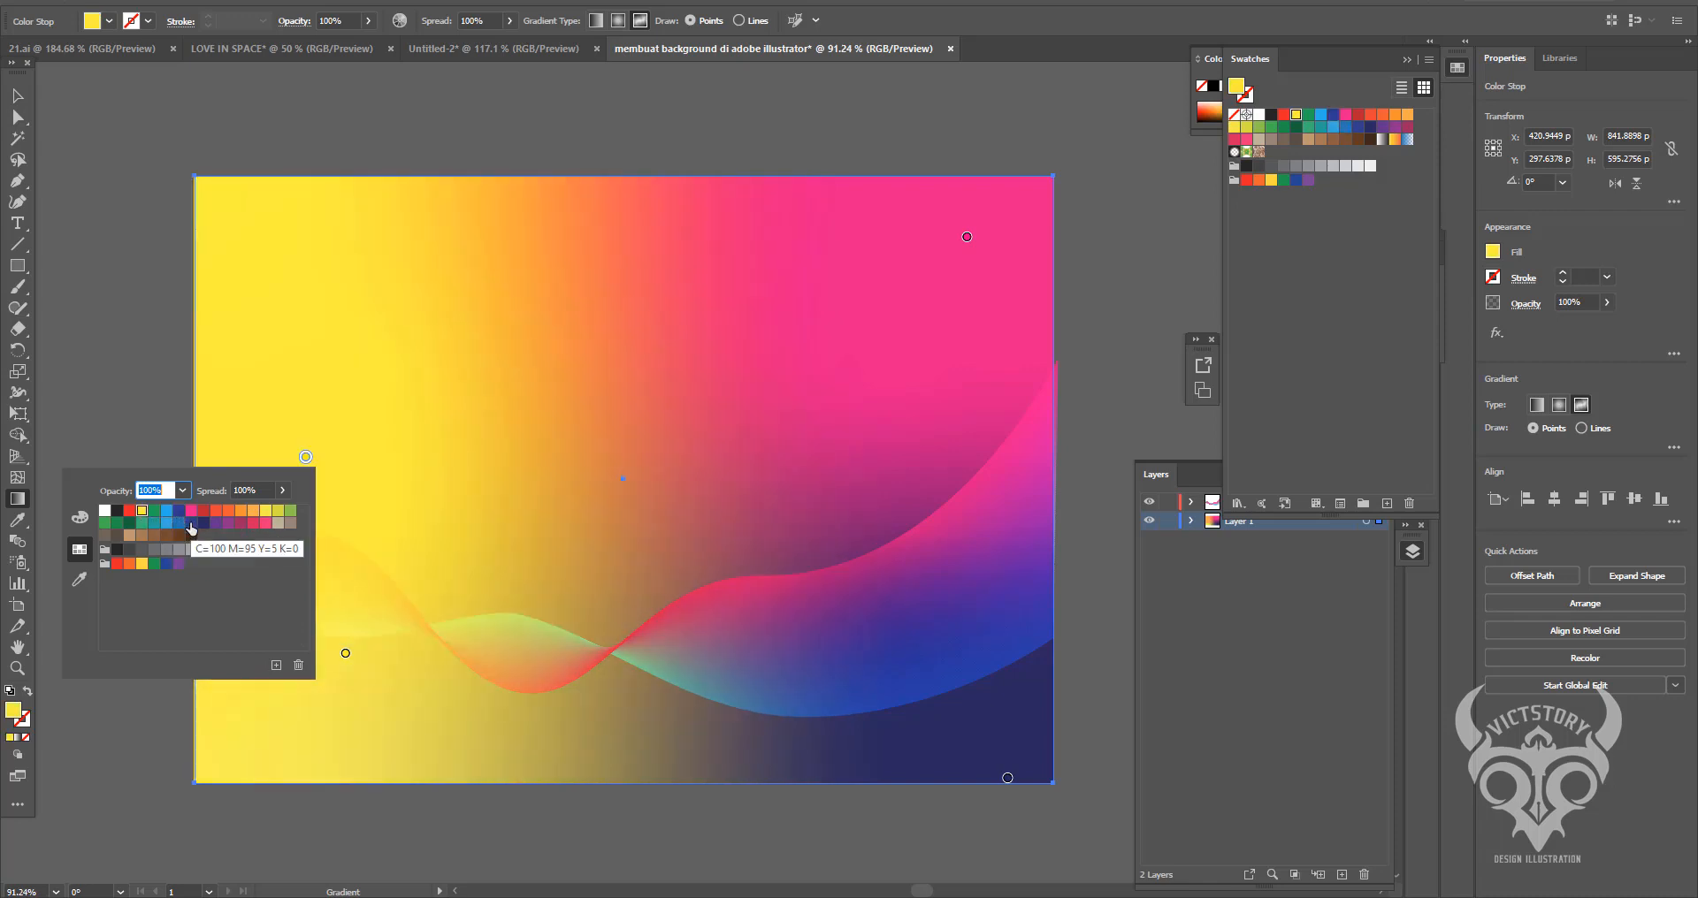
left_click(216, 510)
left_click(228, 510)
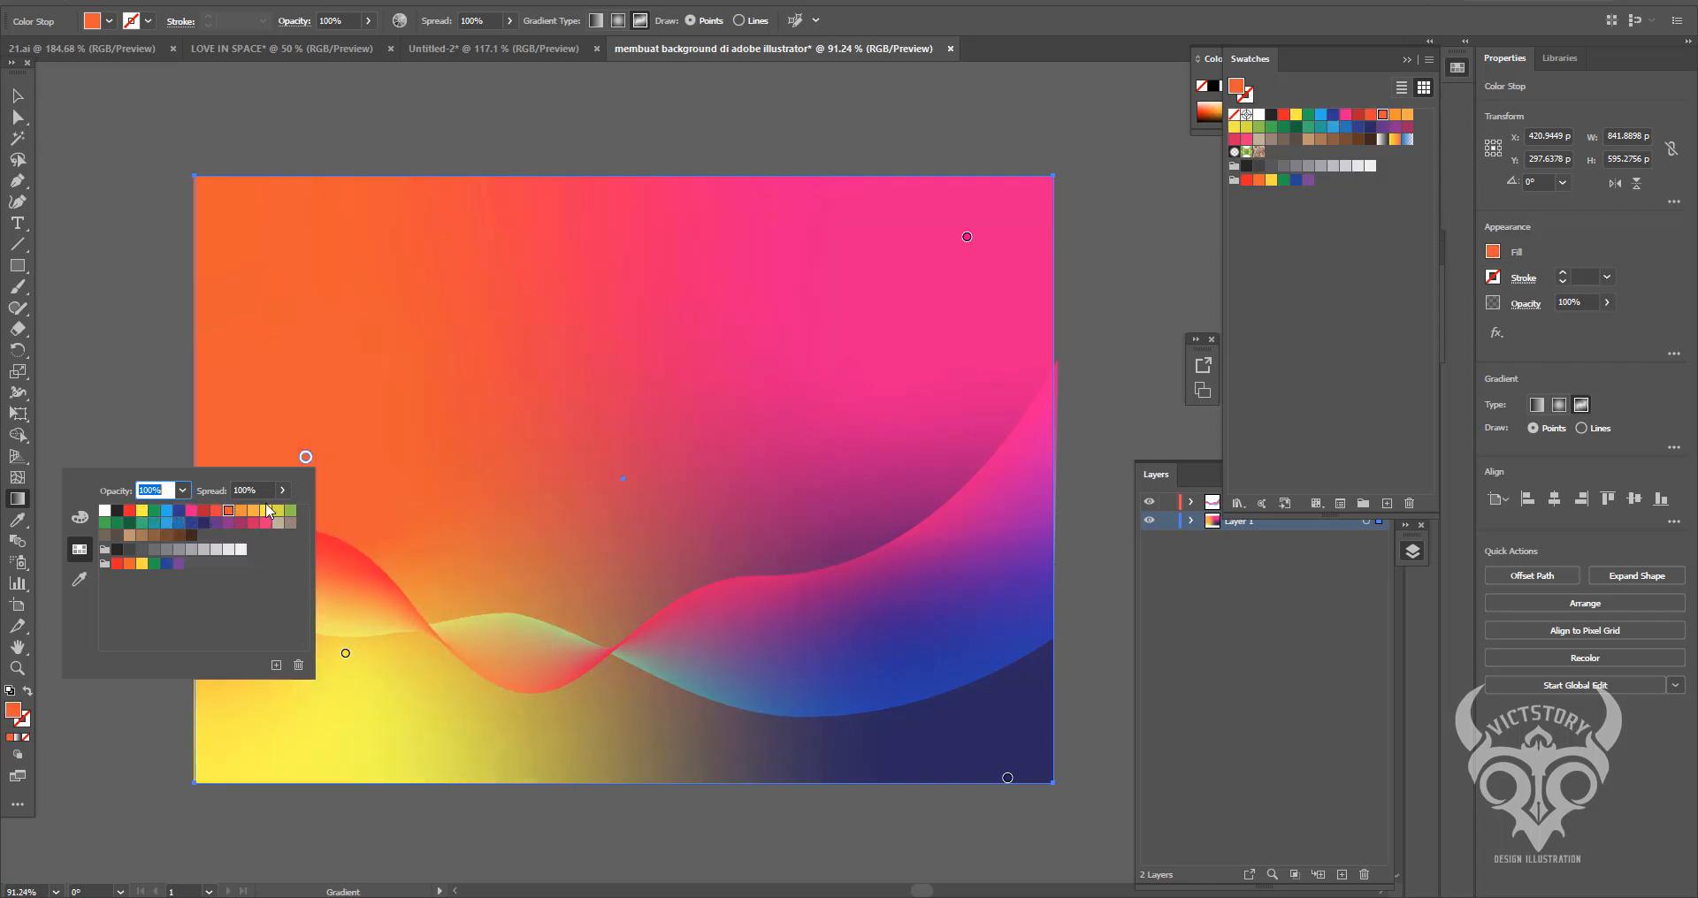
left_click(241, 510)
left_click(252, 512)
left_click(243, 513)
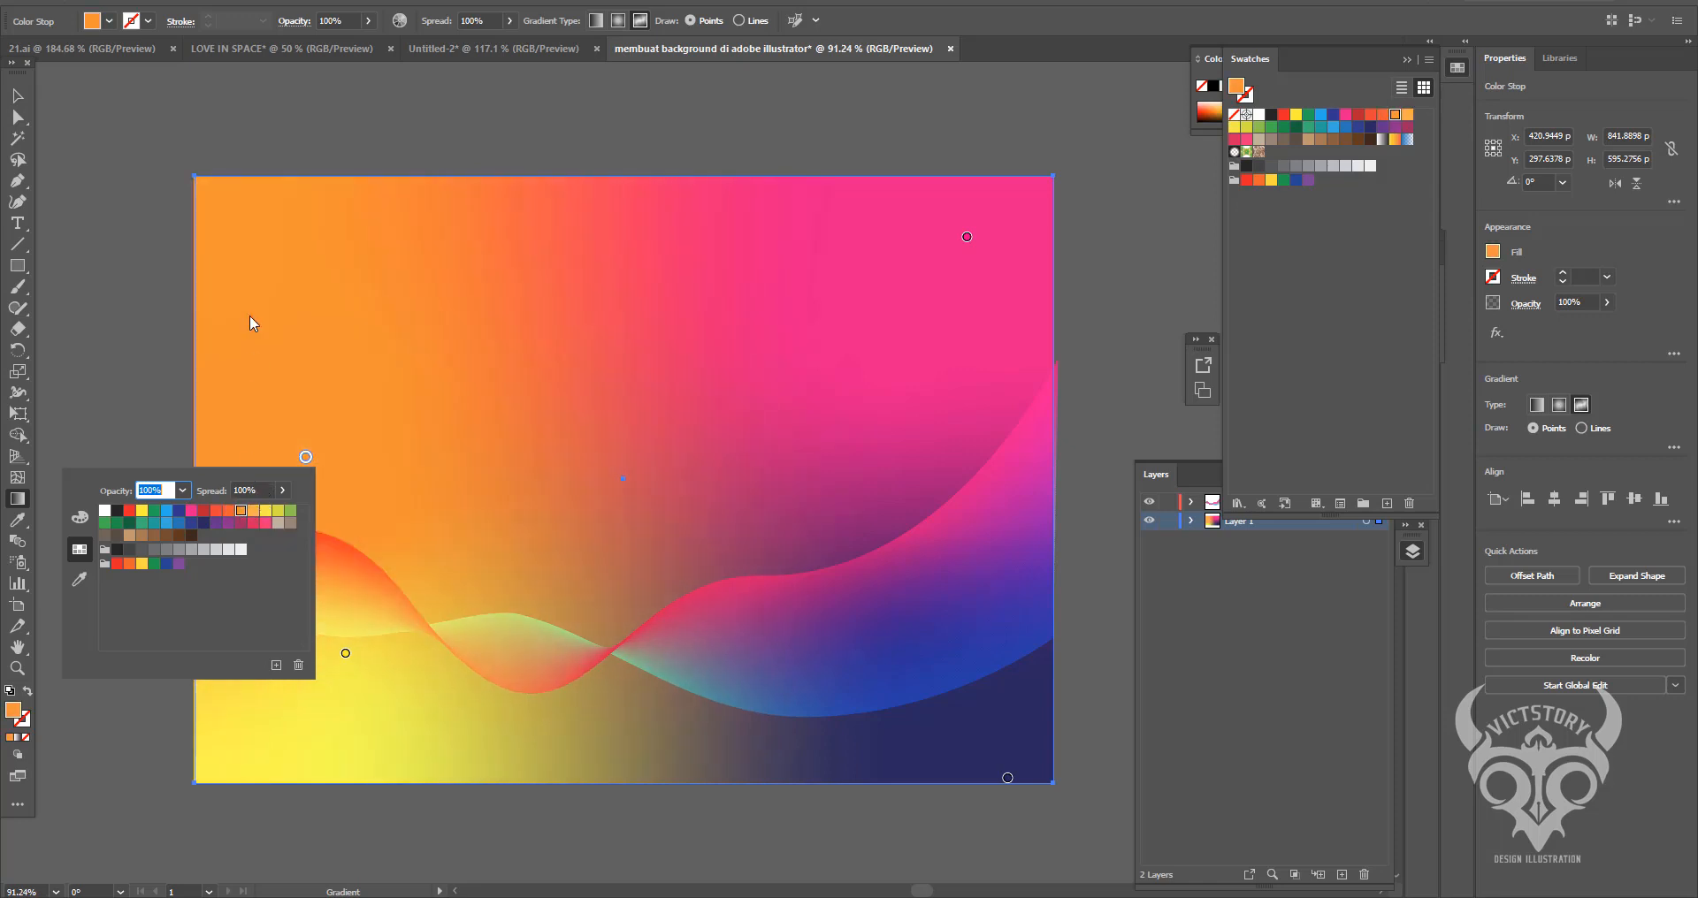
left_click_drag(967, 237, 605, 317)
- Duplicate the blended wave about 129 px higher and set the copy to Soft Light at 49% opacity
left_click(17, 96)
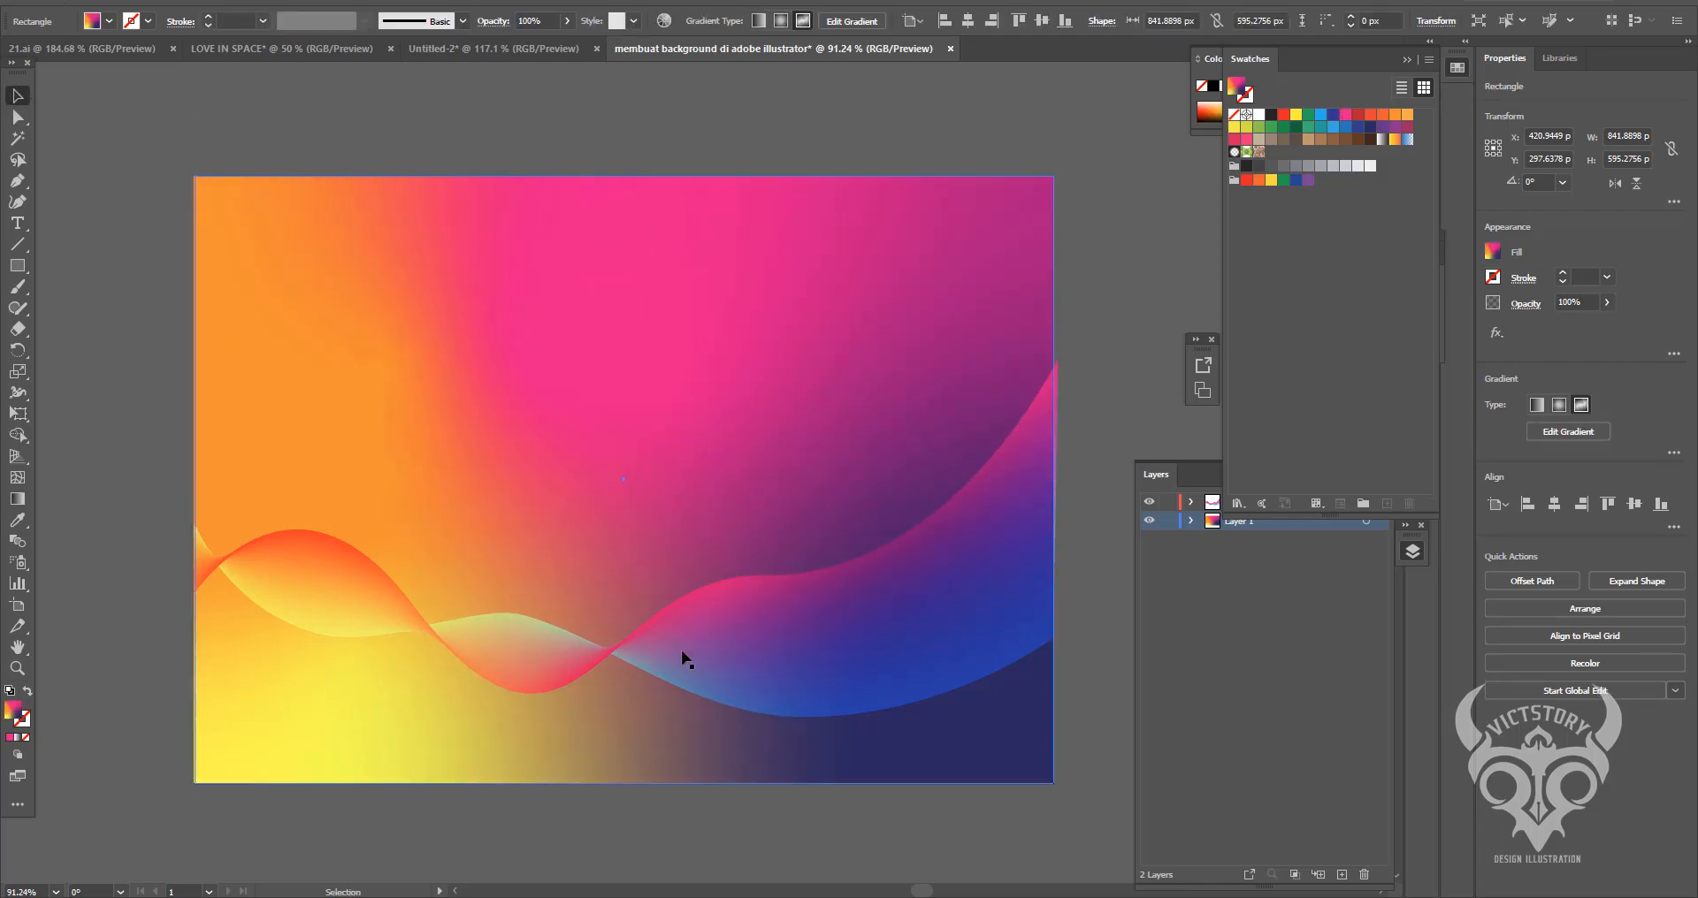
left_click_drag(705, 641, 705, 506)
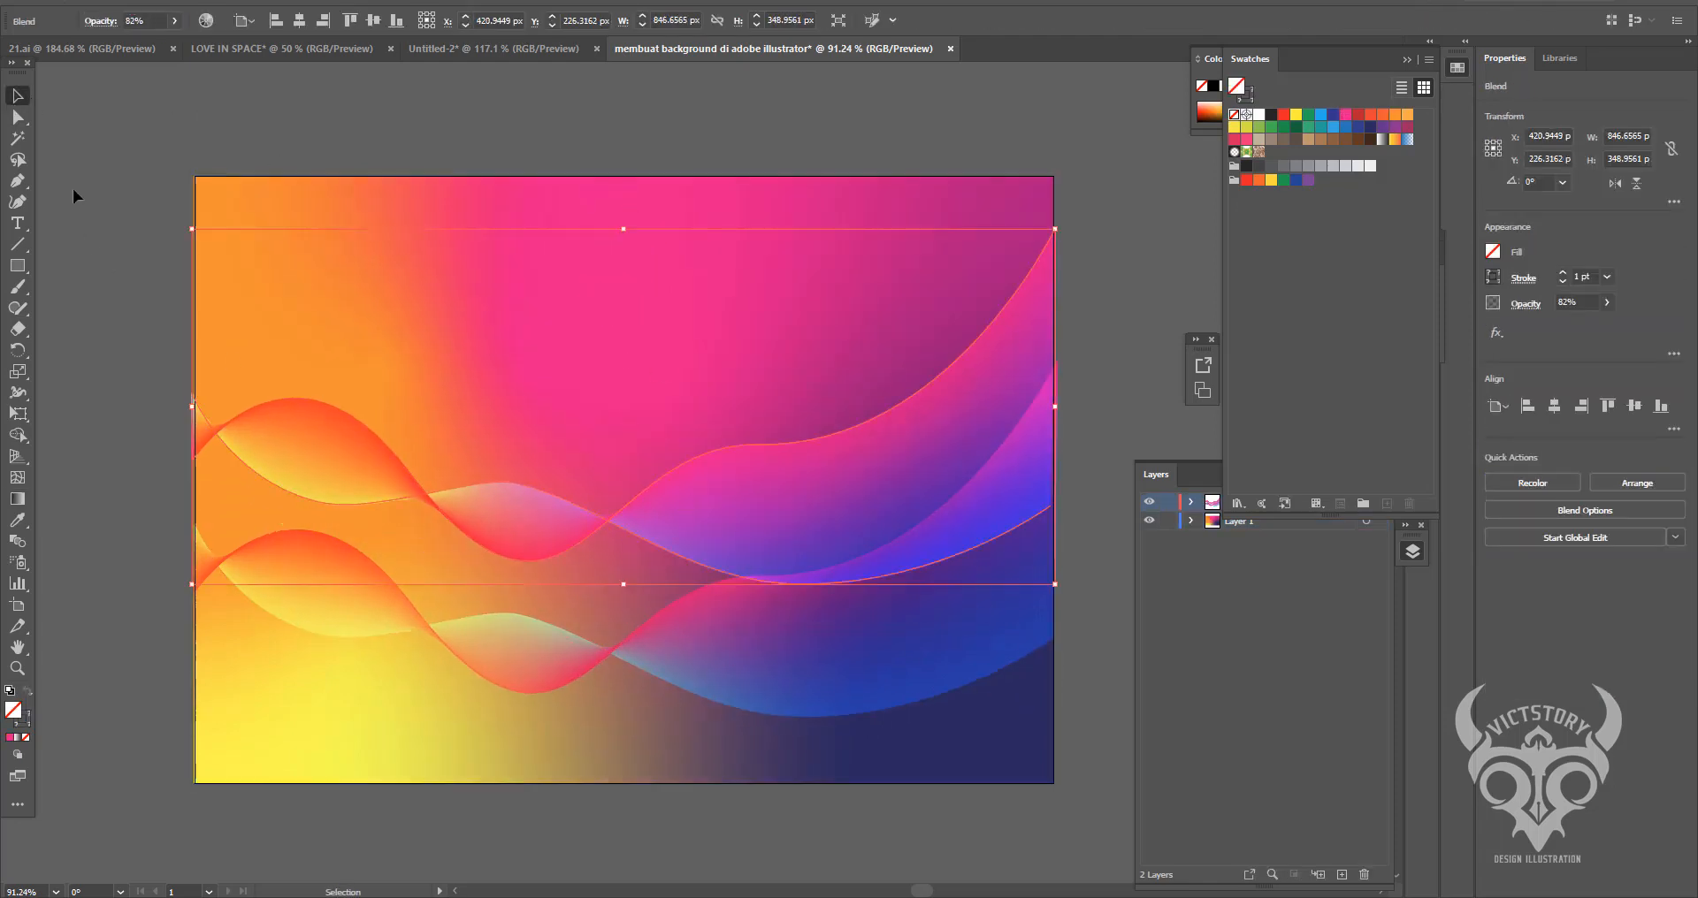
left_click(1525, 303)
left_click(1386, 335)
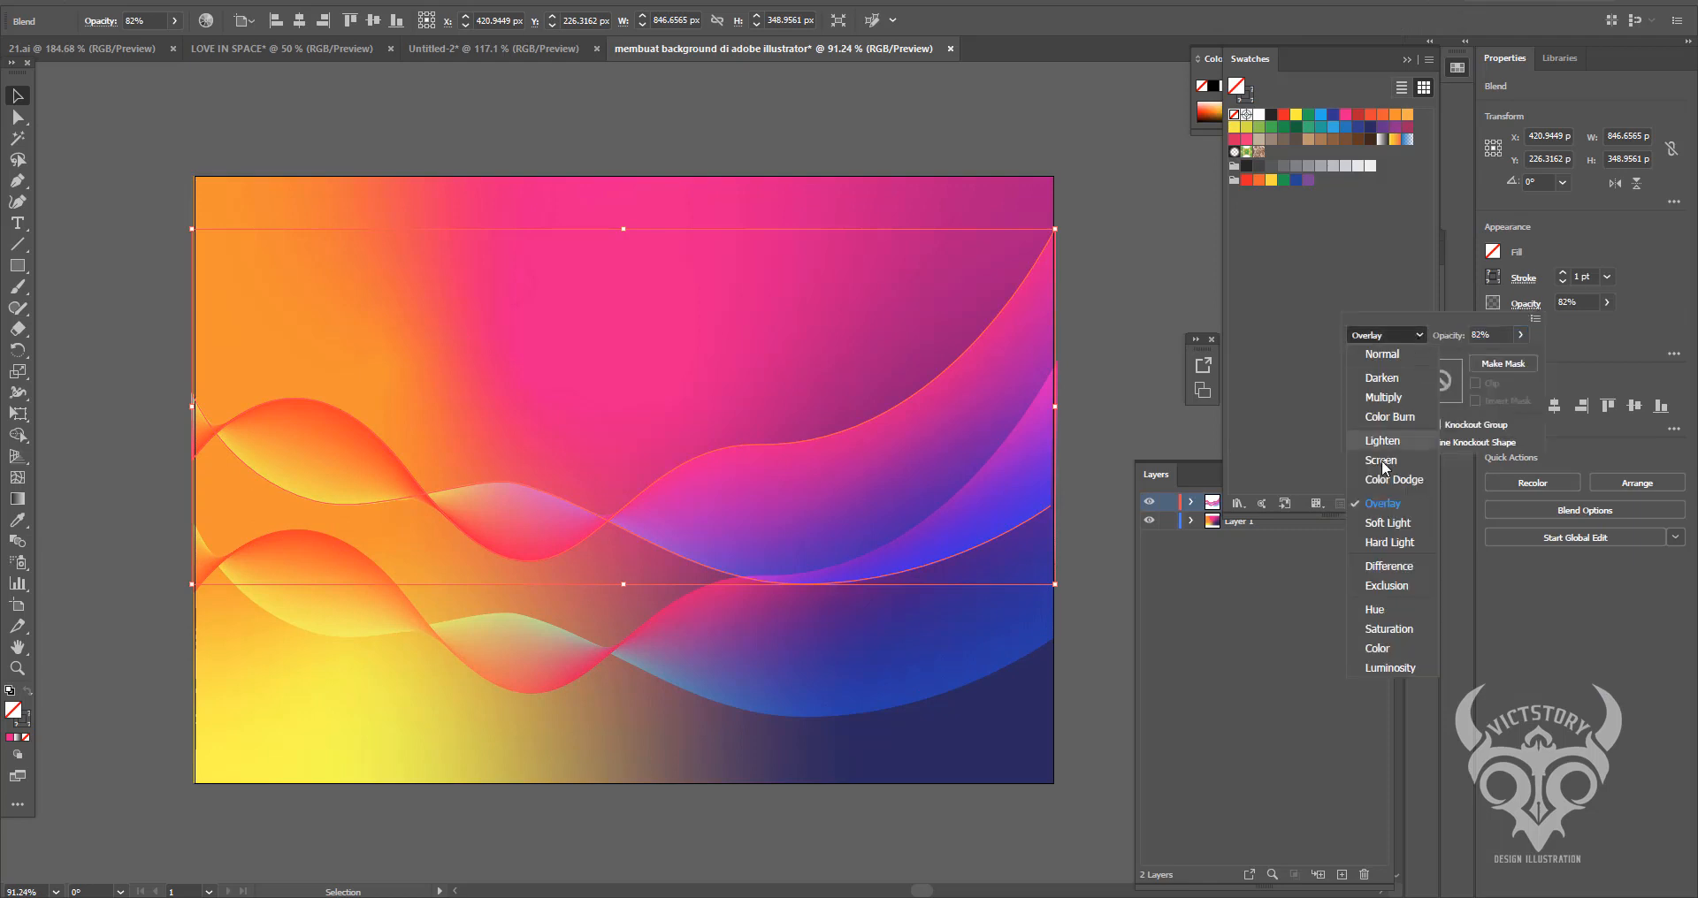
left_click(1393, 530)
left_click_drag(1479, 361, 1485, 361)
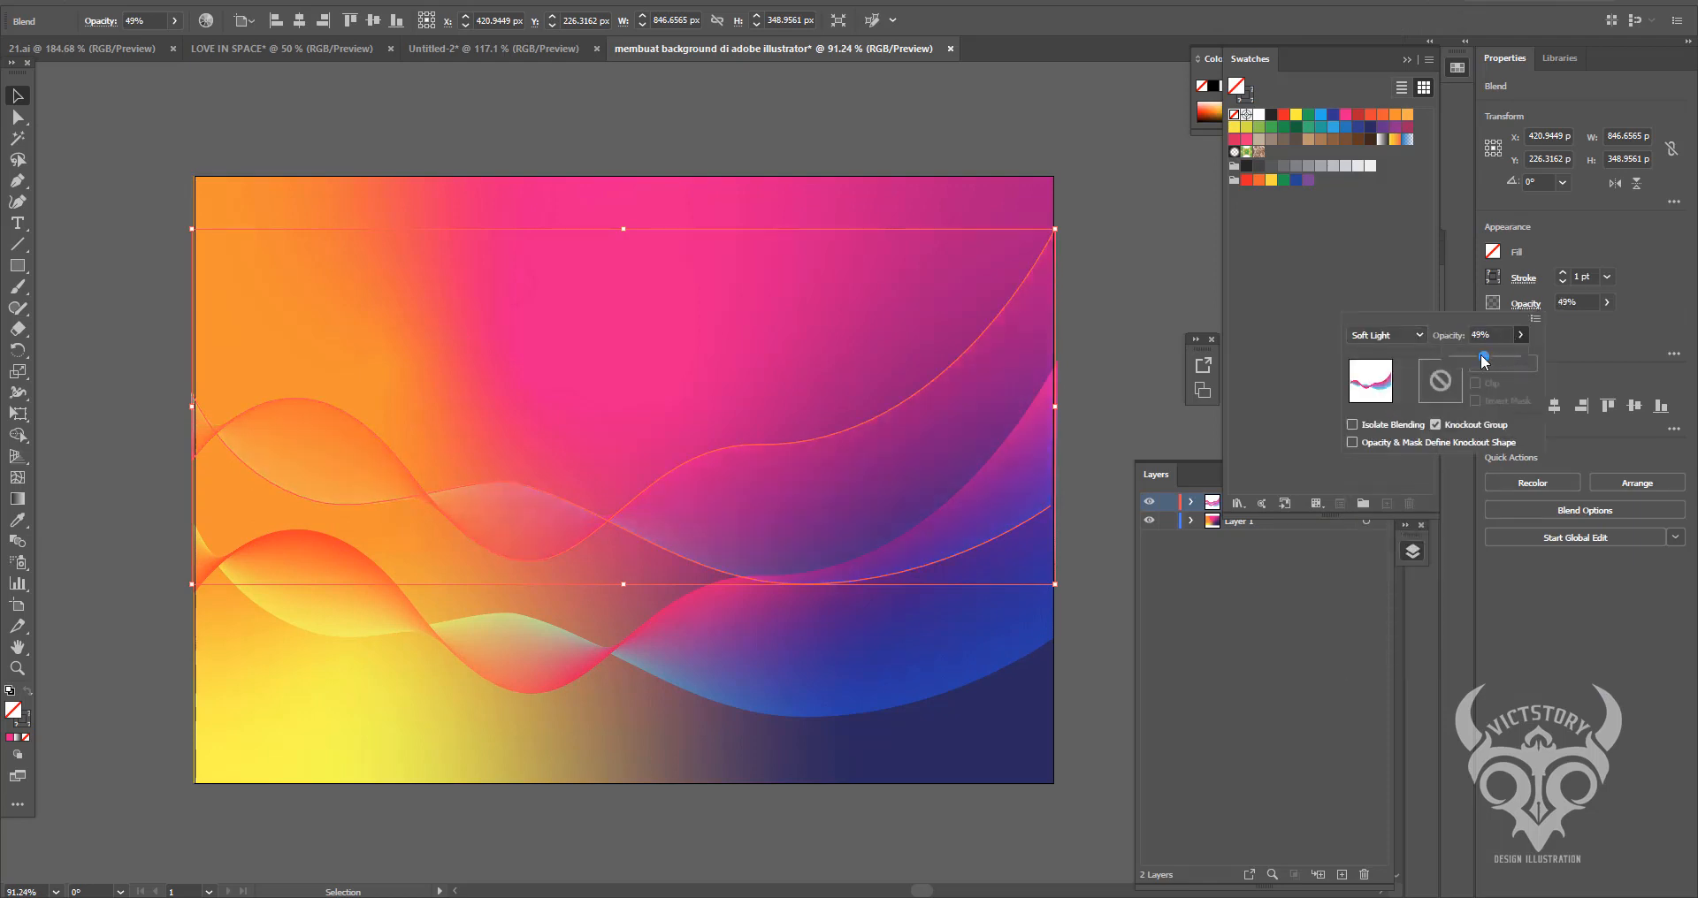
- Move the copied wave's cyan left end to the artboard's bottom-left corner and its neighbouring anchor to about X 167 px, Y 431 px
left_click(18, 117)
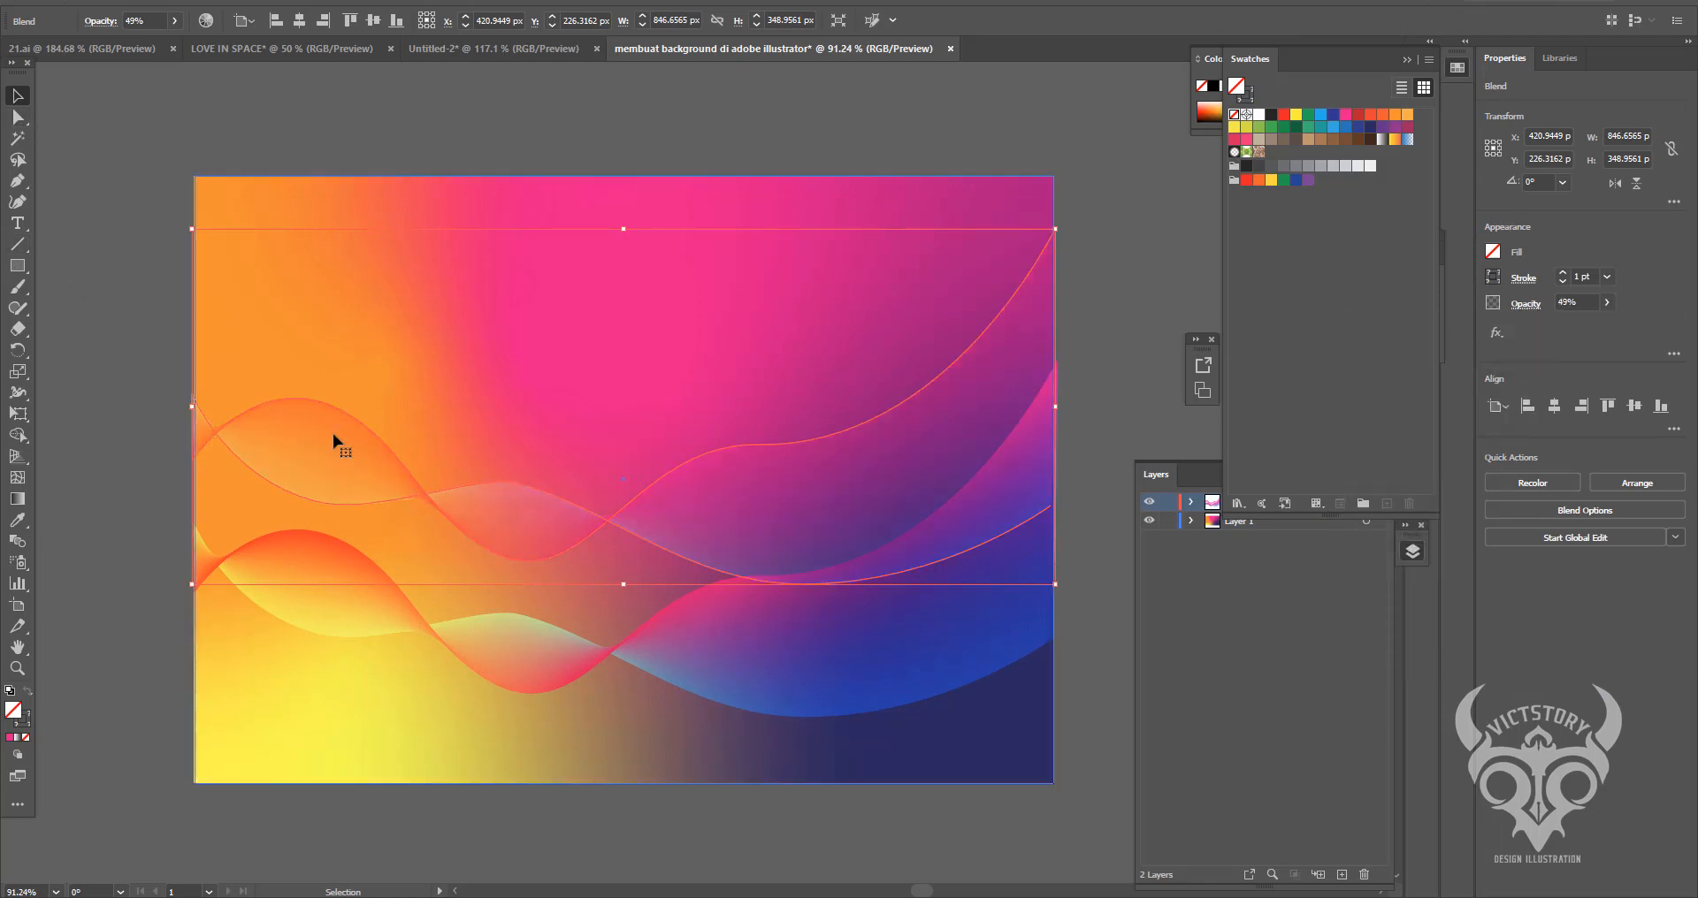
left_click(192, 392)
left_click_drag(192, 397, 193, 785)
left_click_drag(316, 501, 364, 615)
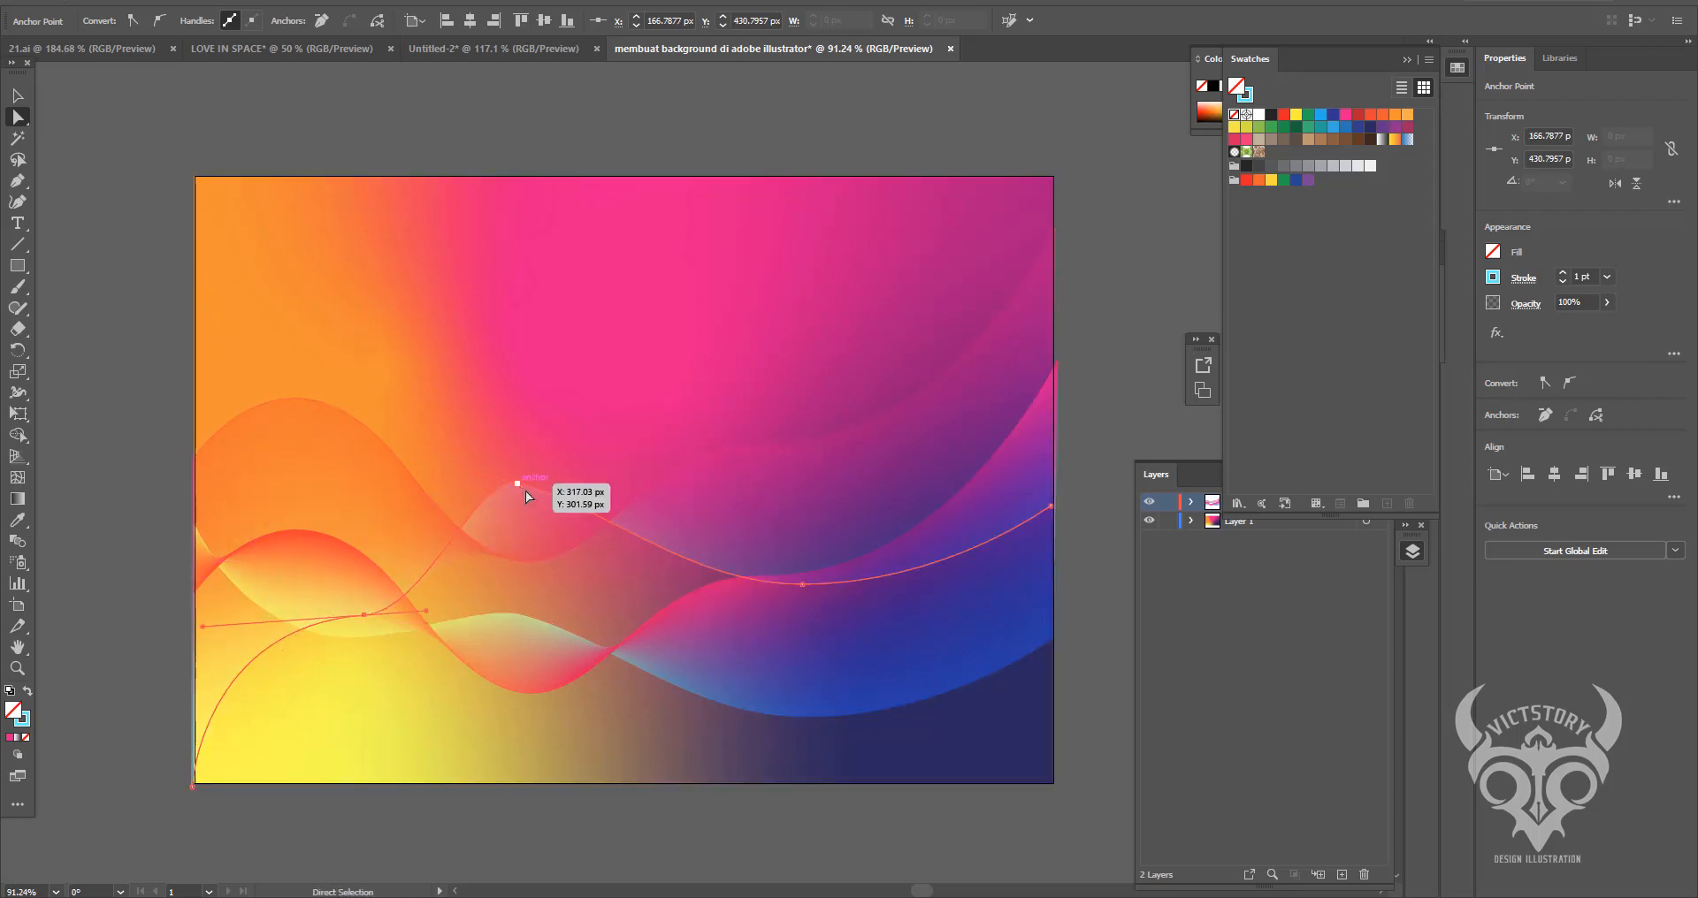
- Move the copy's cyan crest anchor to about X 366 px, Y 356 px and lower the line's trough and right end
left_click_drag(518, 484, 568, 539)
mouse_move(661, 564)
left_mouse_down()
mouse_move(713, 540)
mouse_move(654, 536)
left_mouse_up()
left_click_drag(801, 584, 828, 627)
left_click_drag(1051, 507, 1054, 570)
- Lower the right end of the copy's magenta line and tilt the right handle of its middle anchor slightly upward
left_click(977, 382)
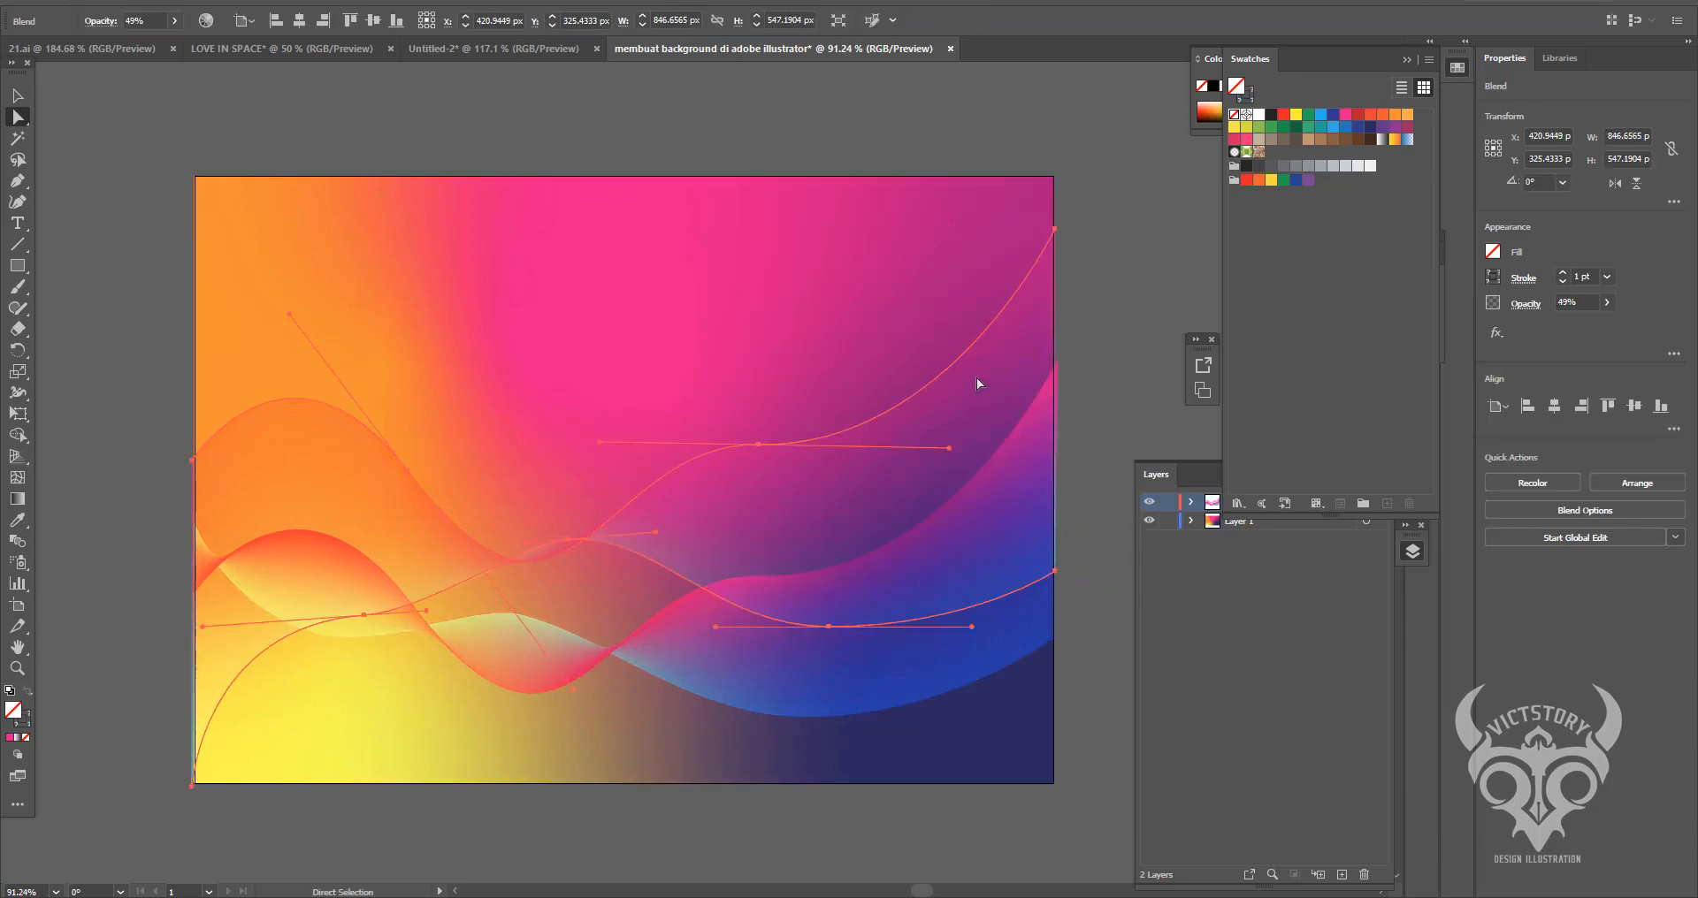
left_click_drag(952, 452, 911, 444)
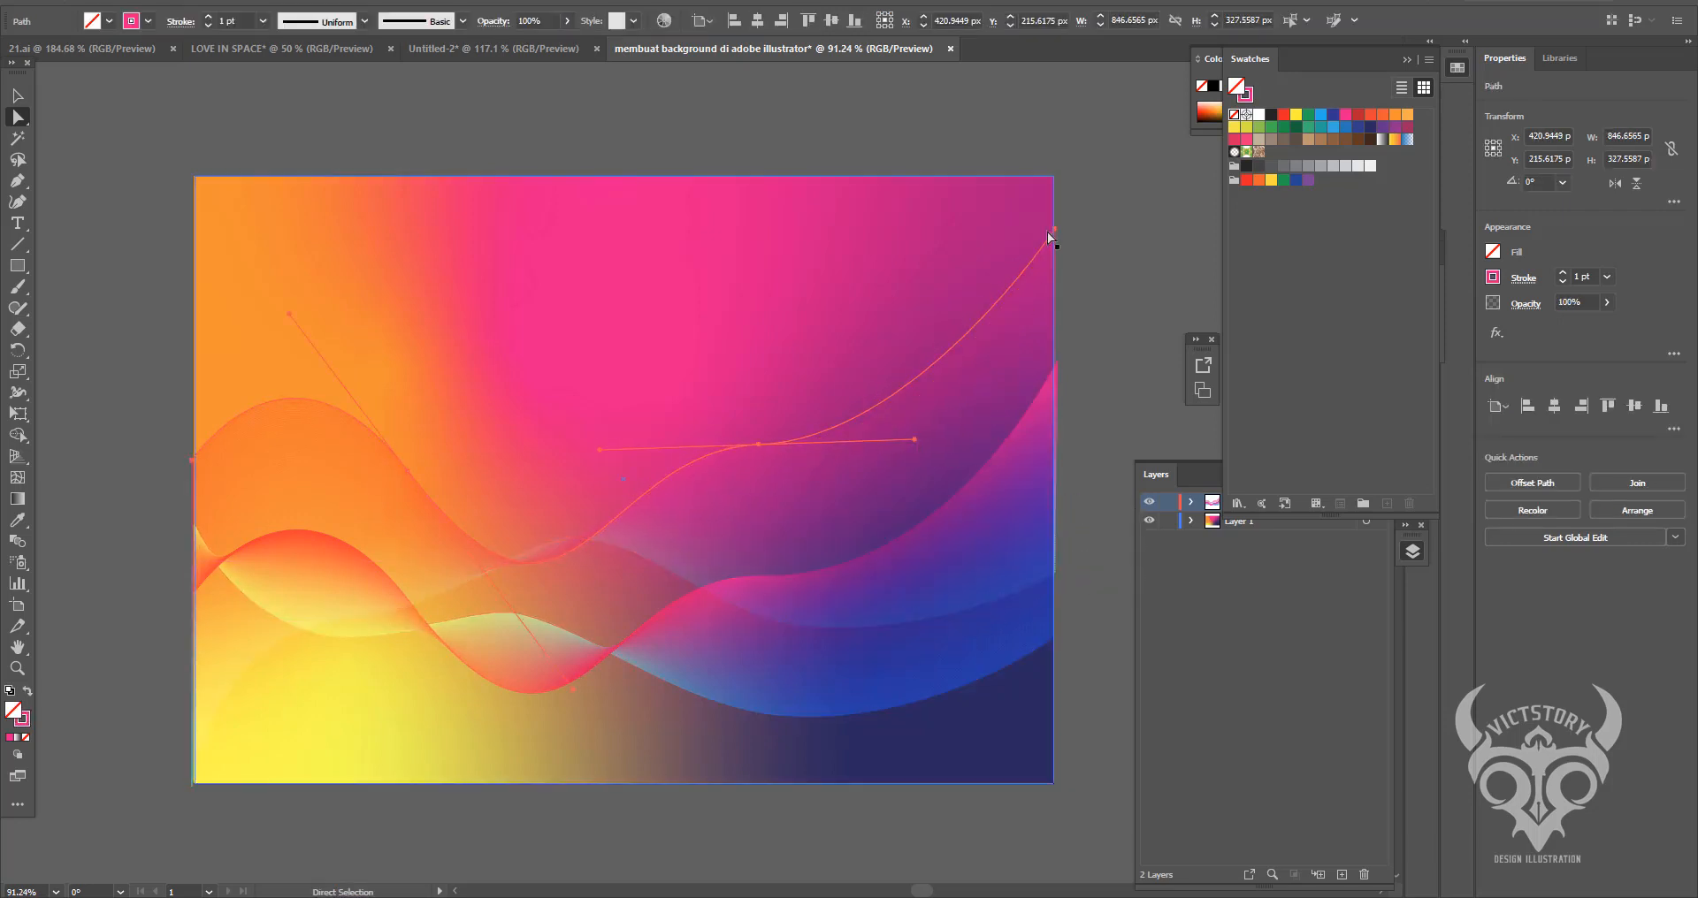
left_click(1055, 230)
left_click_drag(1055, 230, 1055, 268)
left_click_drag(914, 439, 950, 439)
- Lower the right end of the original wave's magenta line to about Y 268 px
left_click(1053, 383)
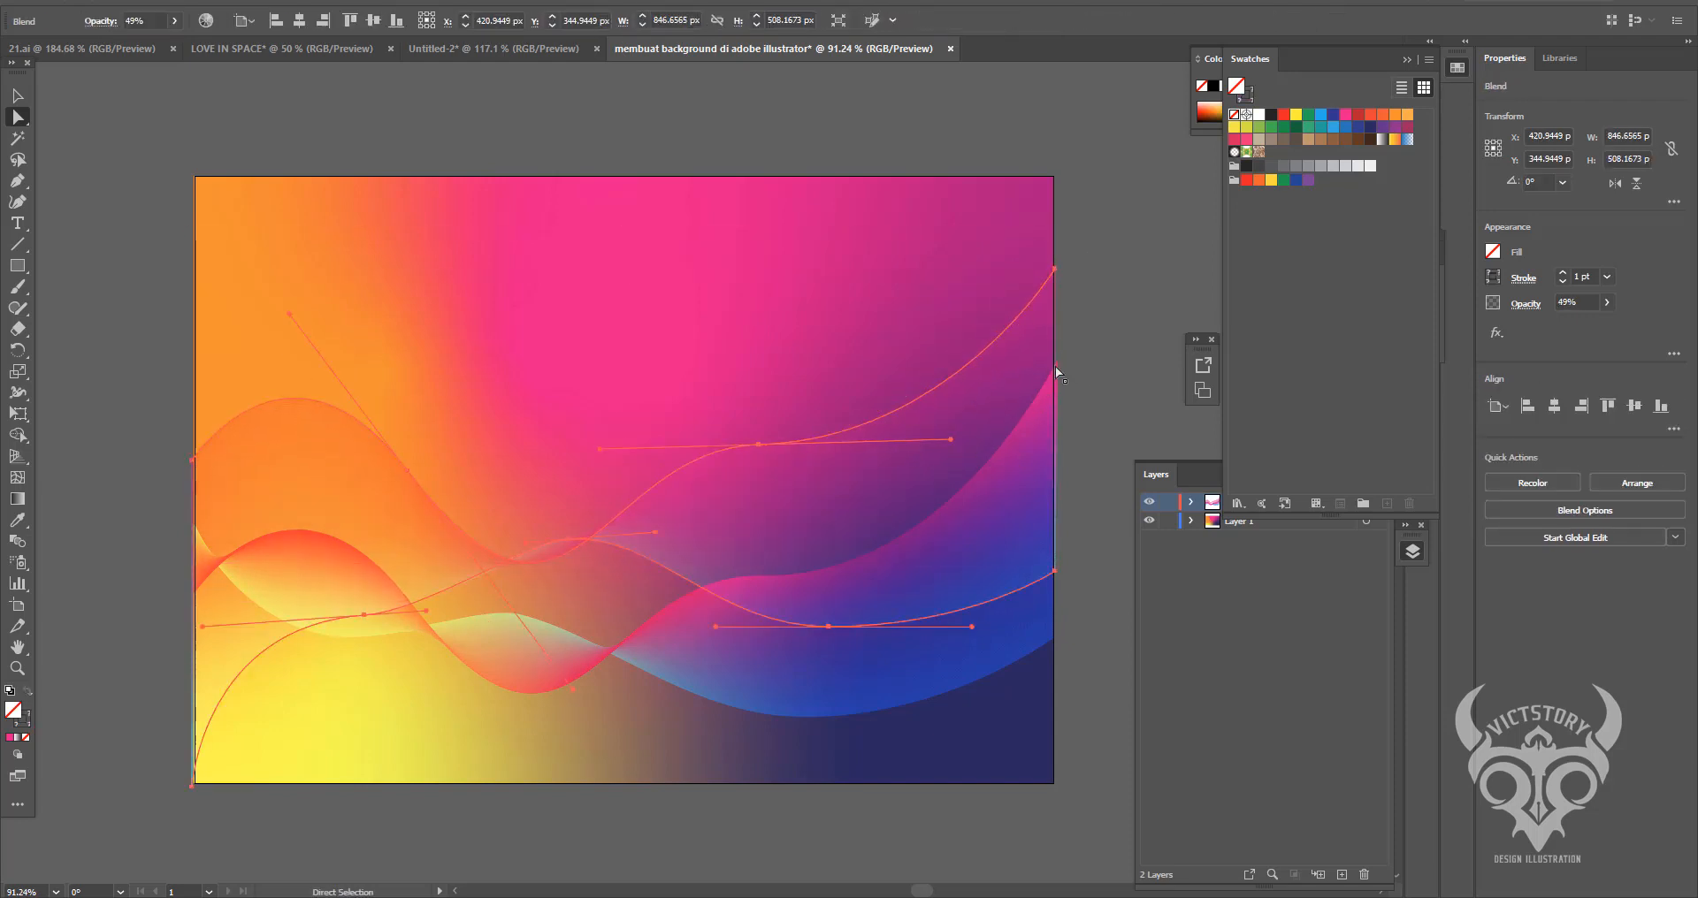
left_click_drag(1056, 382, 1053, 453)
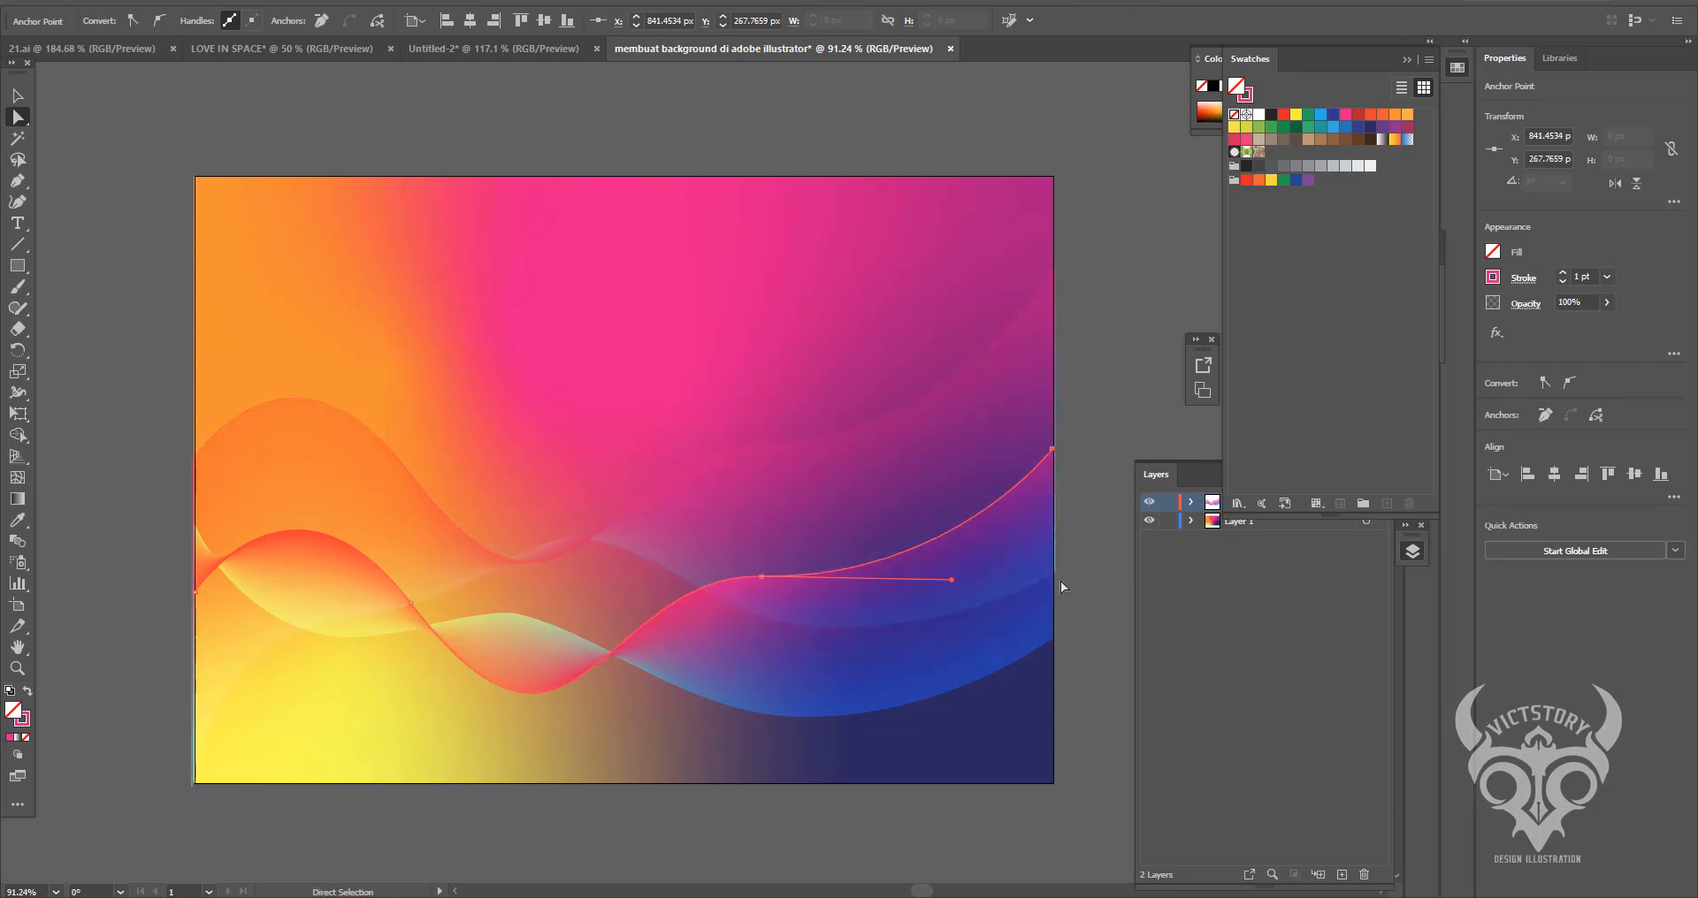
left_click(1091, 534)
- Remove the anchor left of the copy's cyan crest, then extend the crest's left handle and move it to about X 356, Y 387 px
left_click(639, 549)
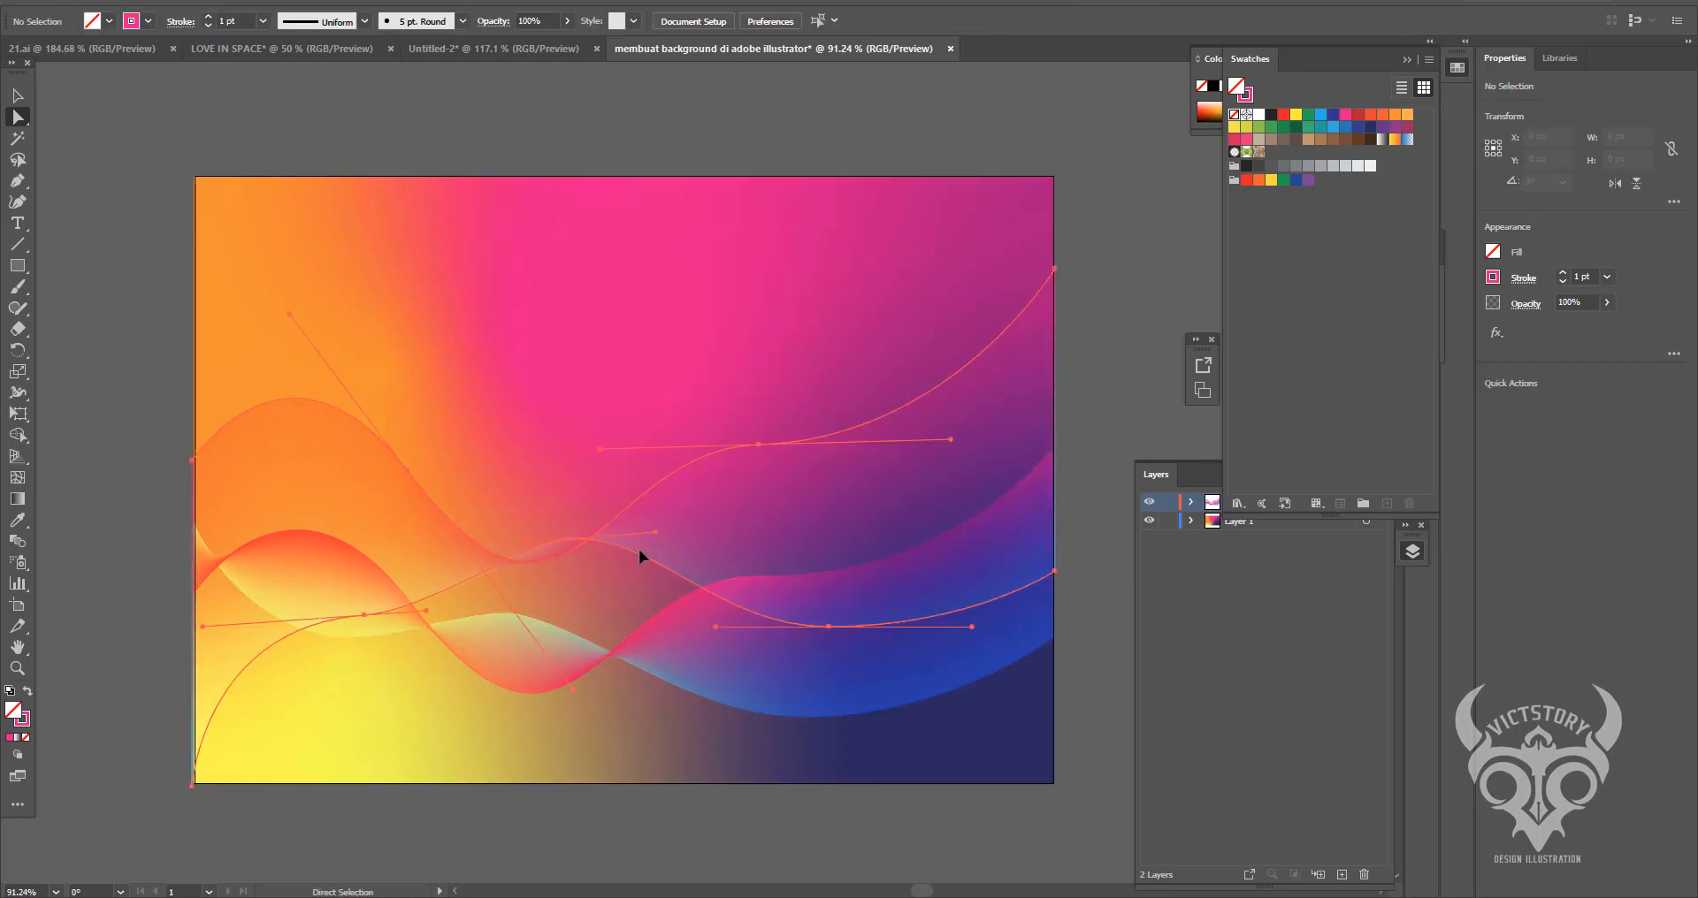
left_click(363, 617)
left_click(321, 20)
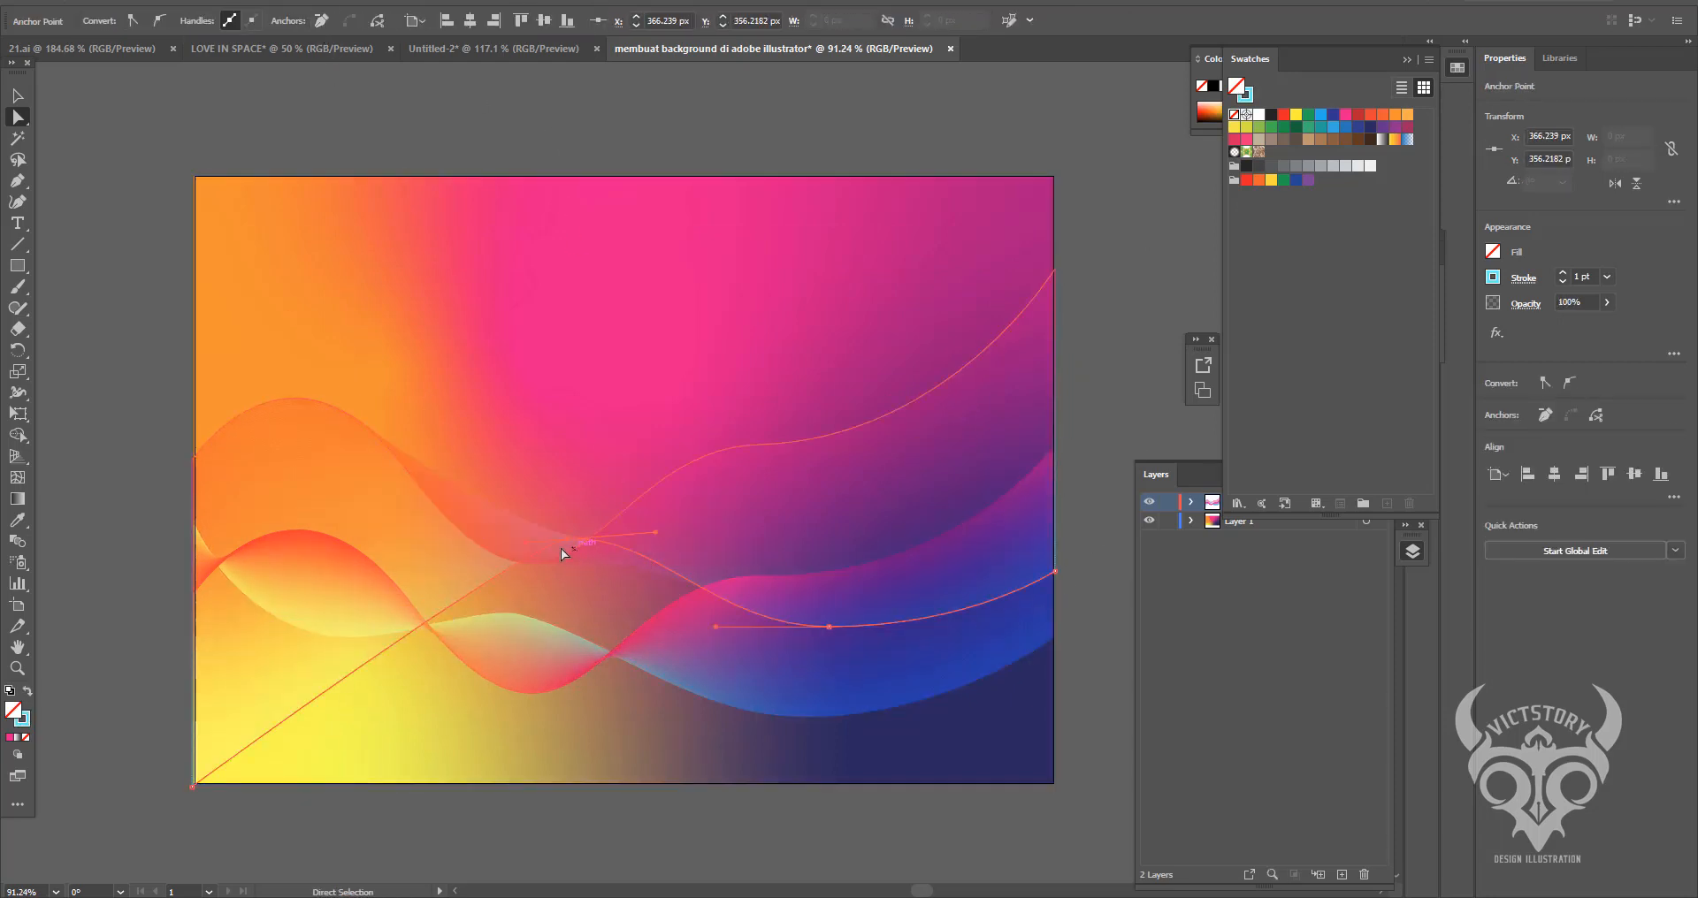
left_click_drag(527, 544, 230, 550)
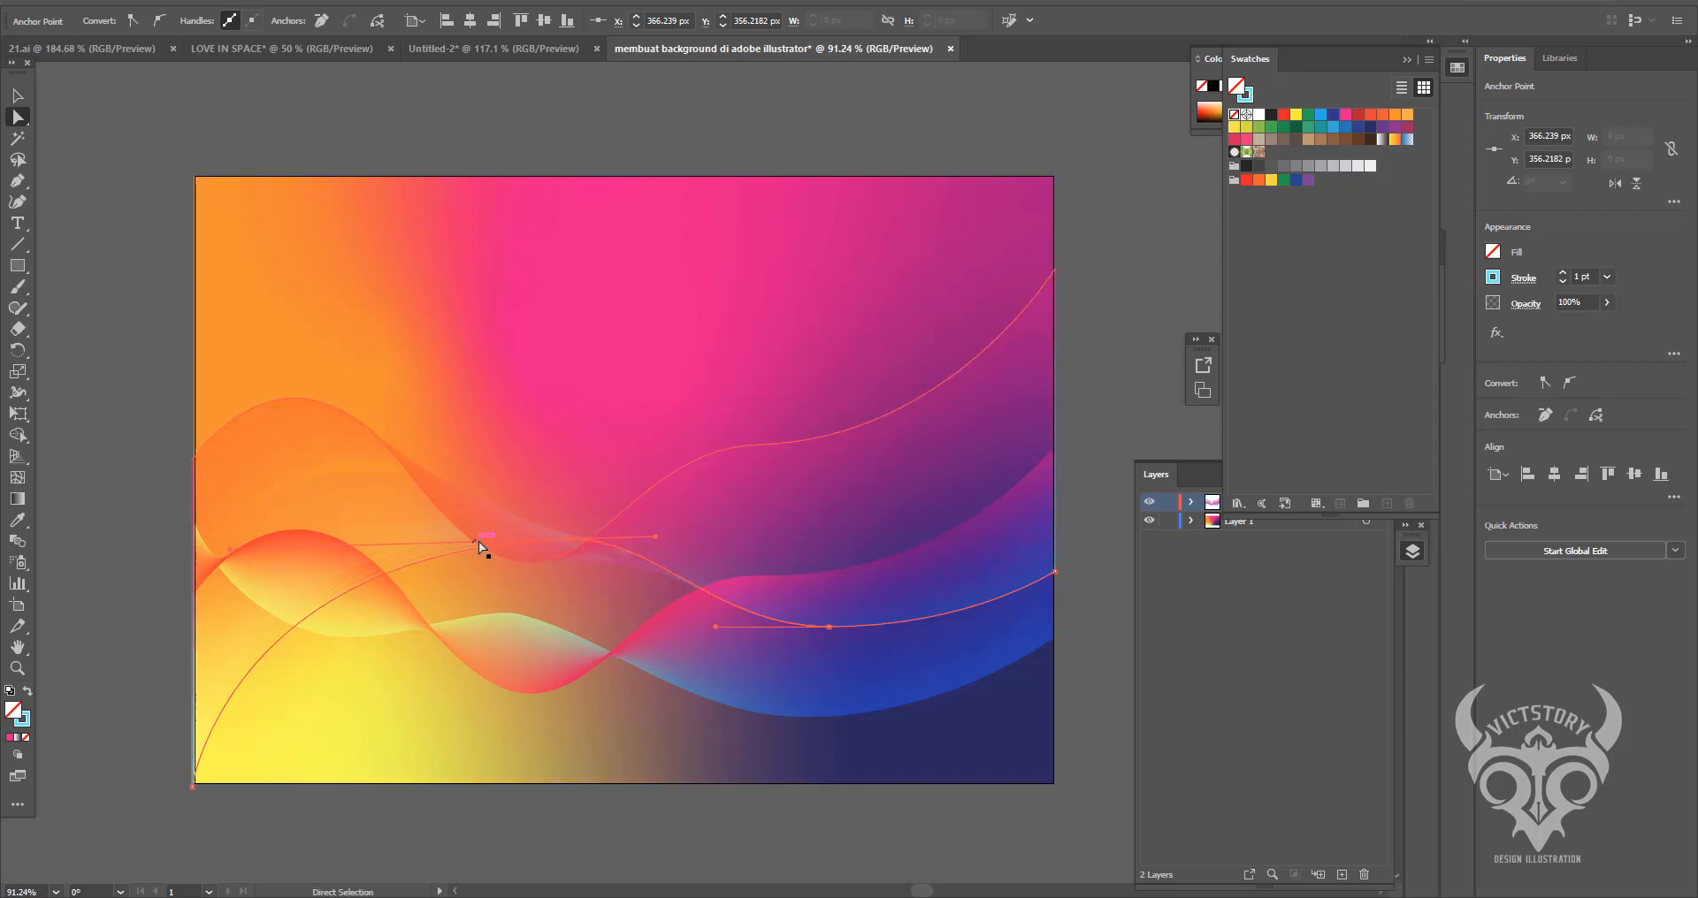
left_click_drag(573, 540, 549, 567)
- Shorten the upper handle of the copy's magenta line at its left descending anchor to flatten the left crest
left_click(407, 479)
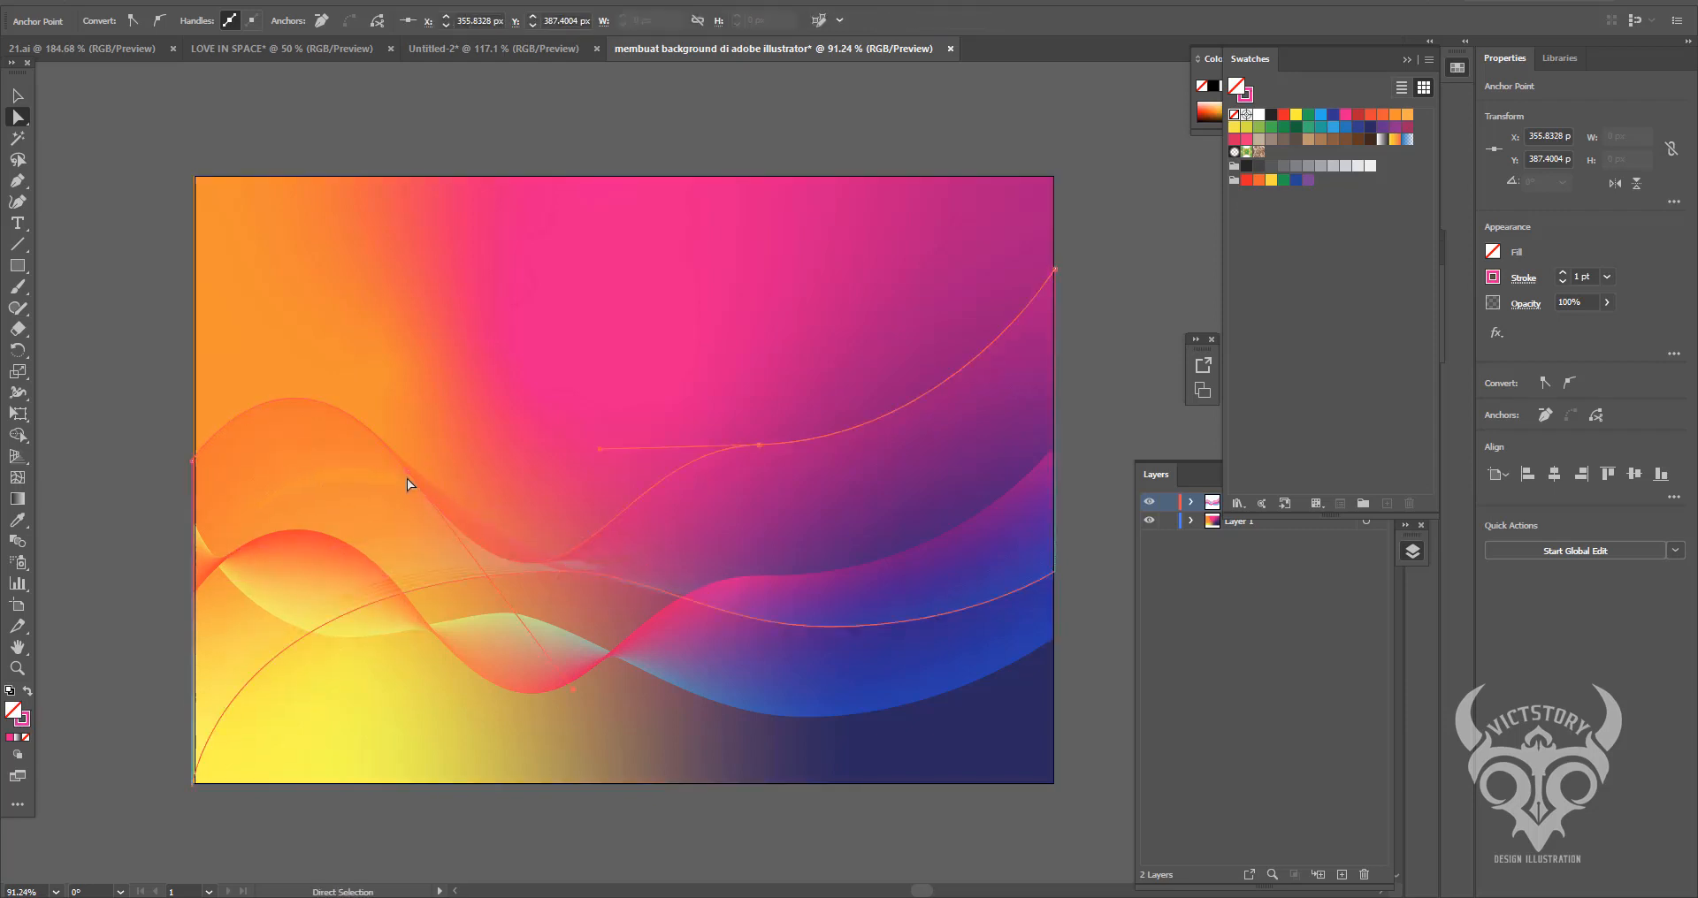
left_click(411, 465)
left_click(408, 472)
left_click_drag(295, 316, 332, 398)
left_click(524, 577)
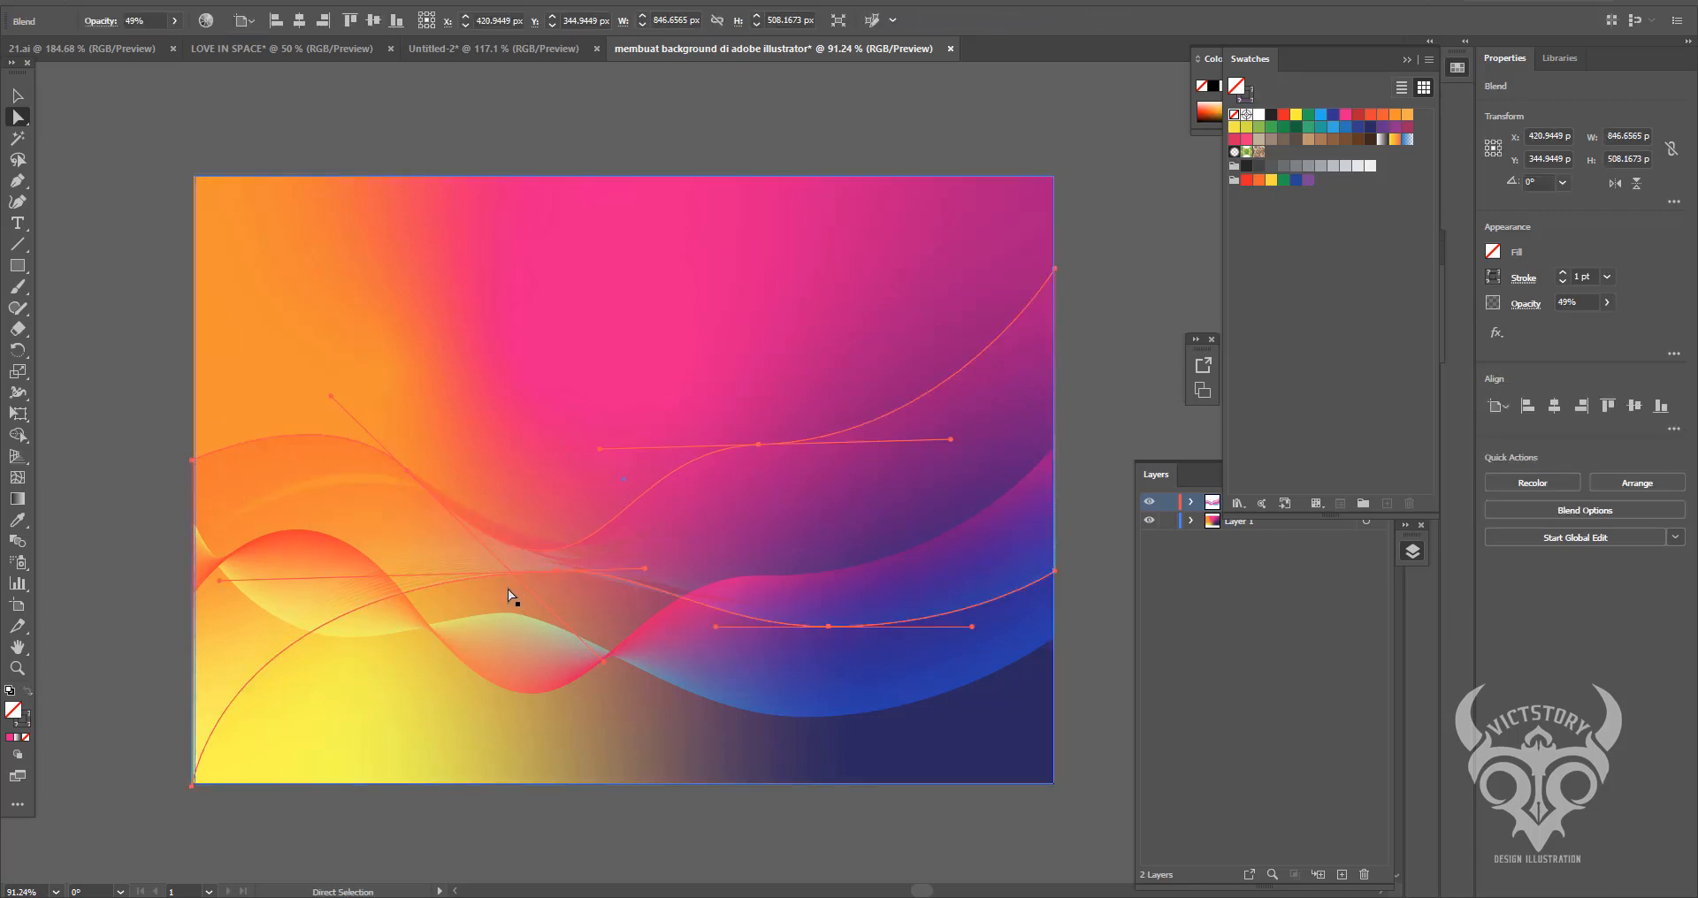
- Add an anchor to the copy's cyan line at about X 147, Y 430 px, then lower its right trough and right end
key("p")
left_click(344, 614)
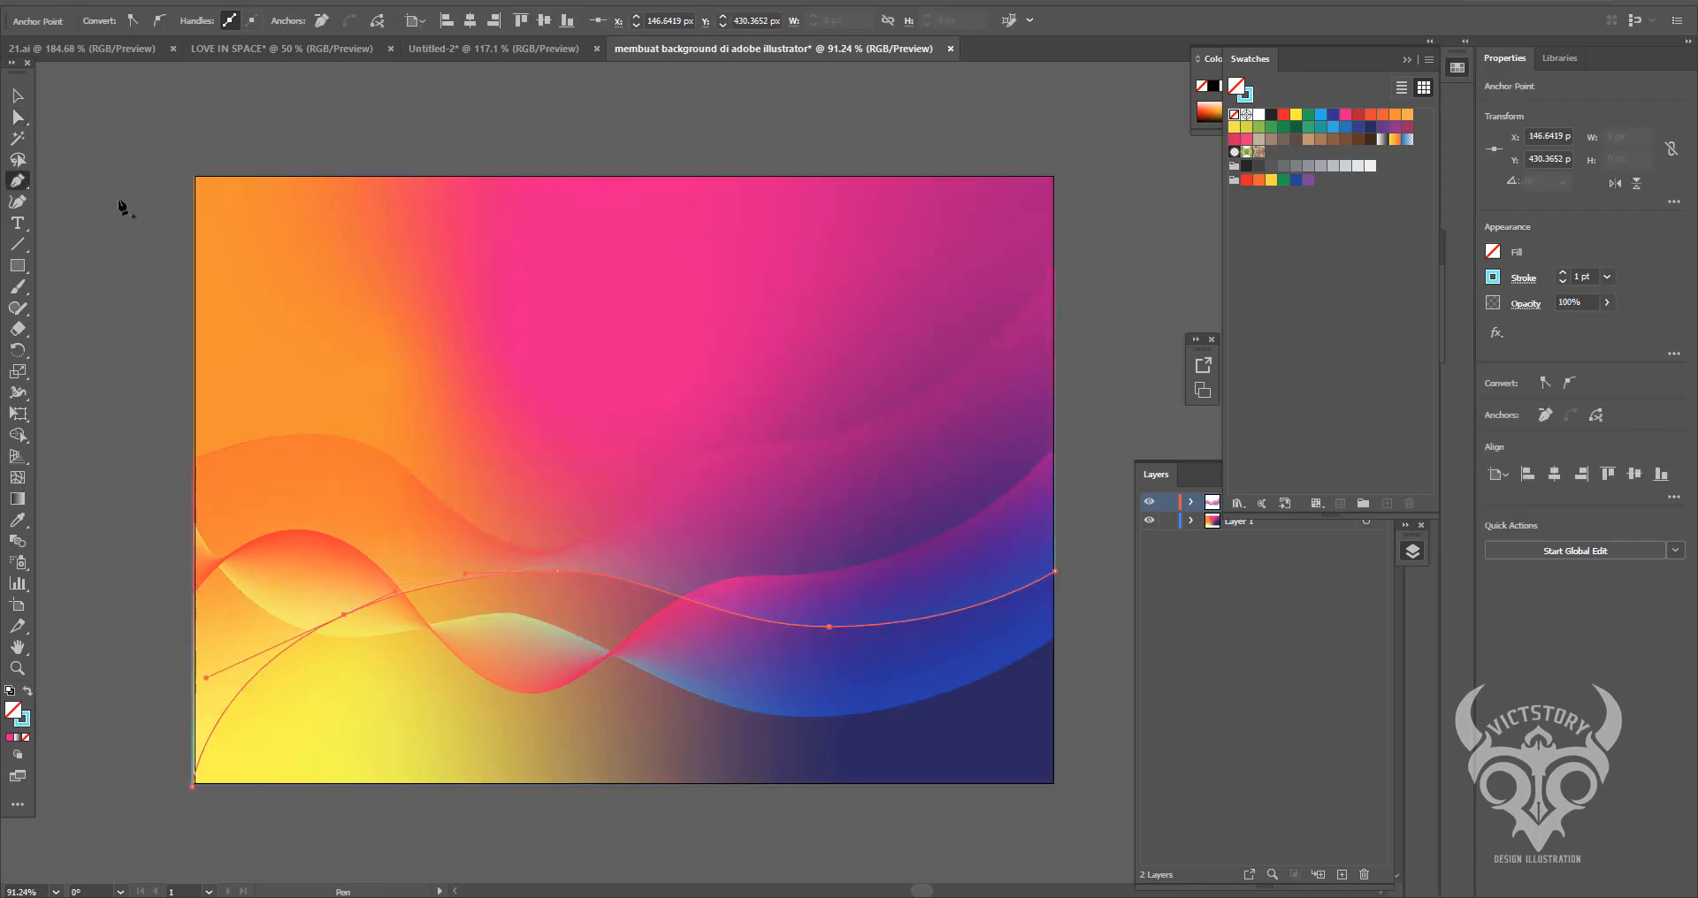
key("a")
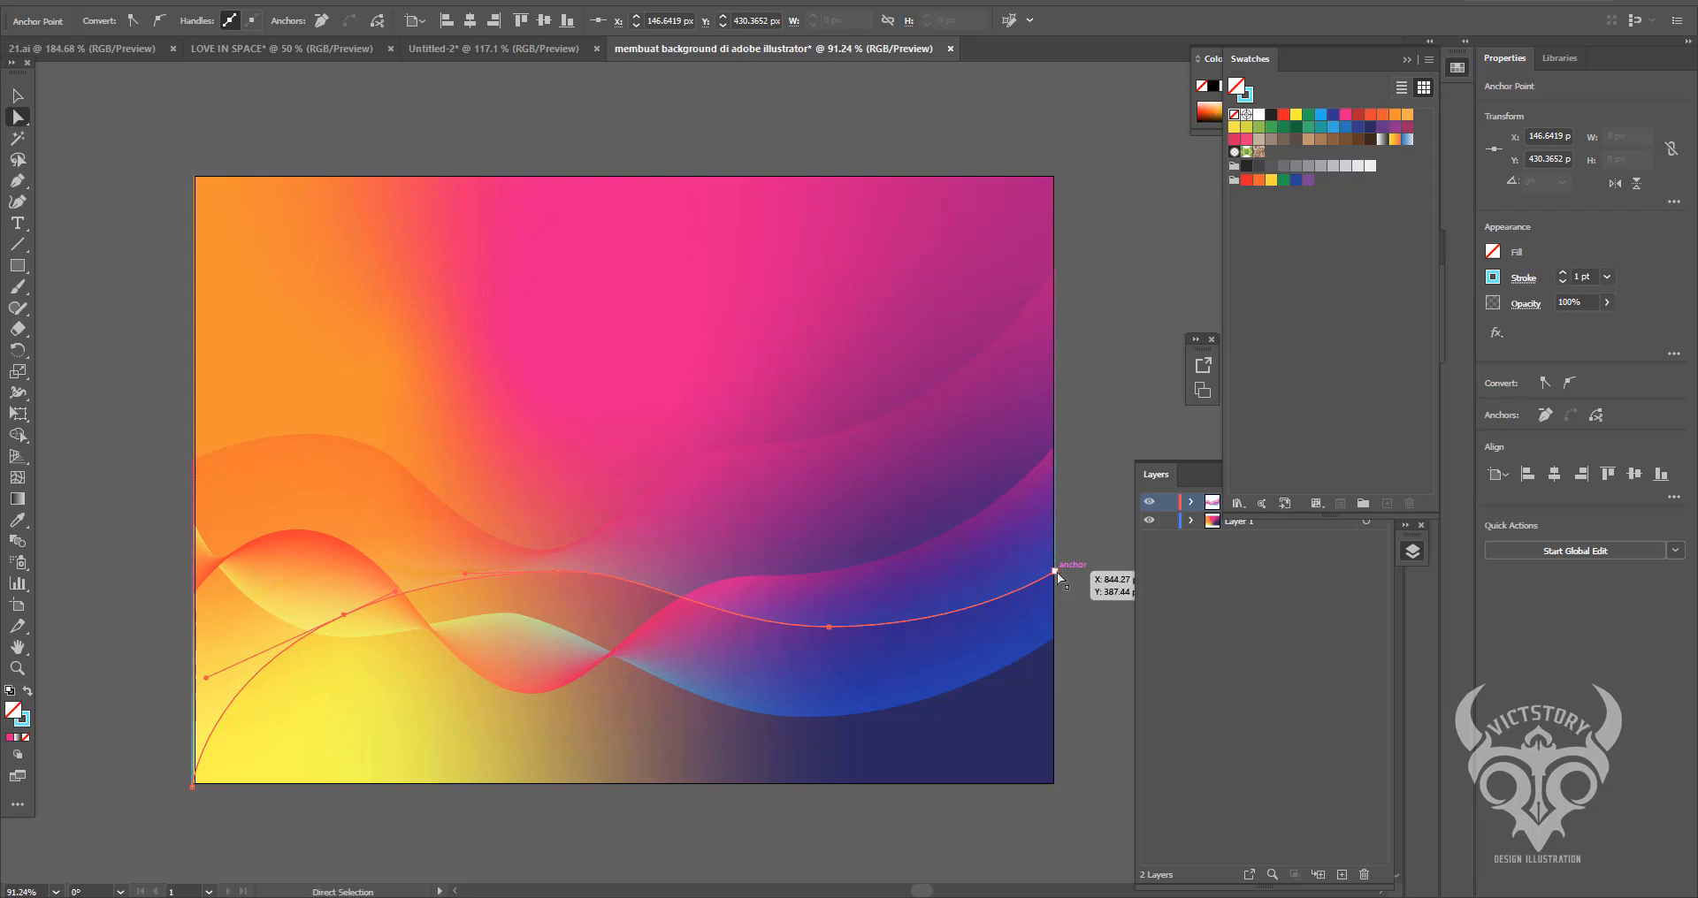
left_click_drag(1054, 571, 1052, 599)
left_click_drag(831, 628, 875, 698)
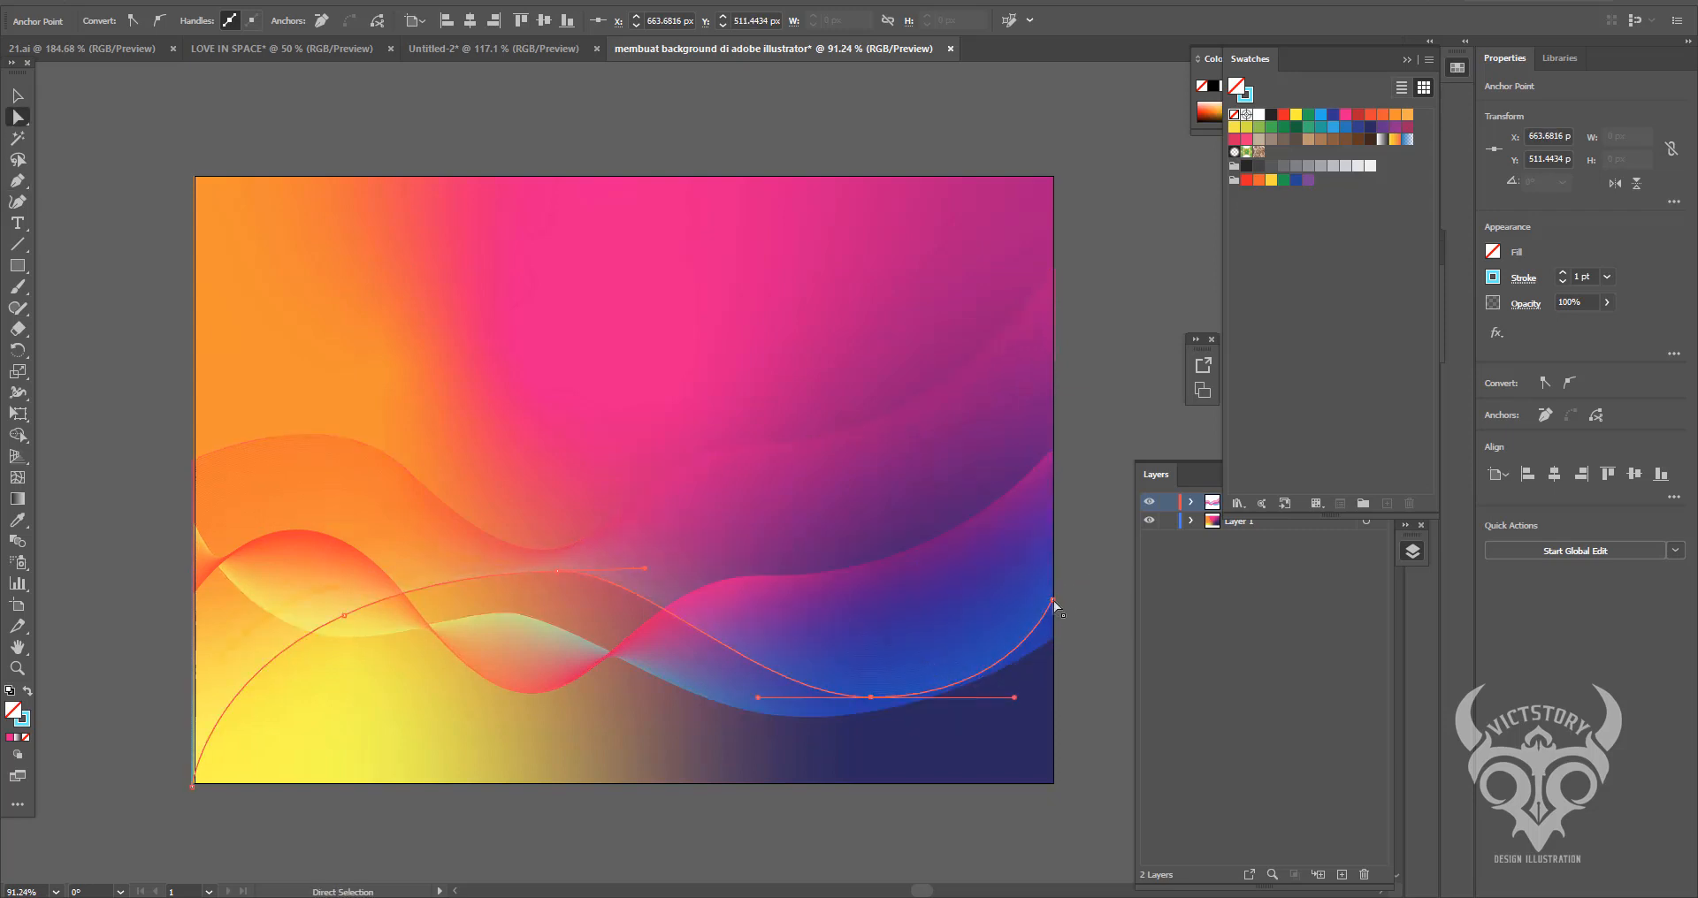
left_click_drag(1051, 599, 1052, 613)
left_click(1104, 515)
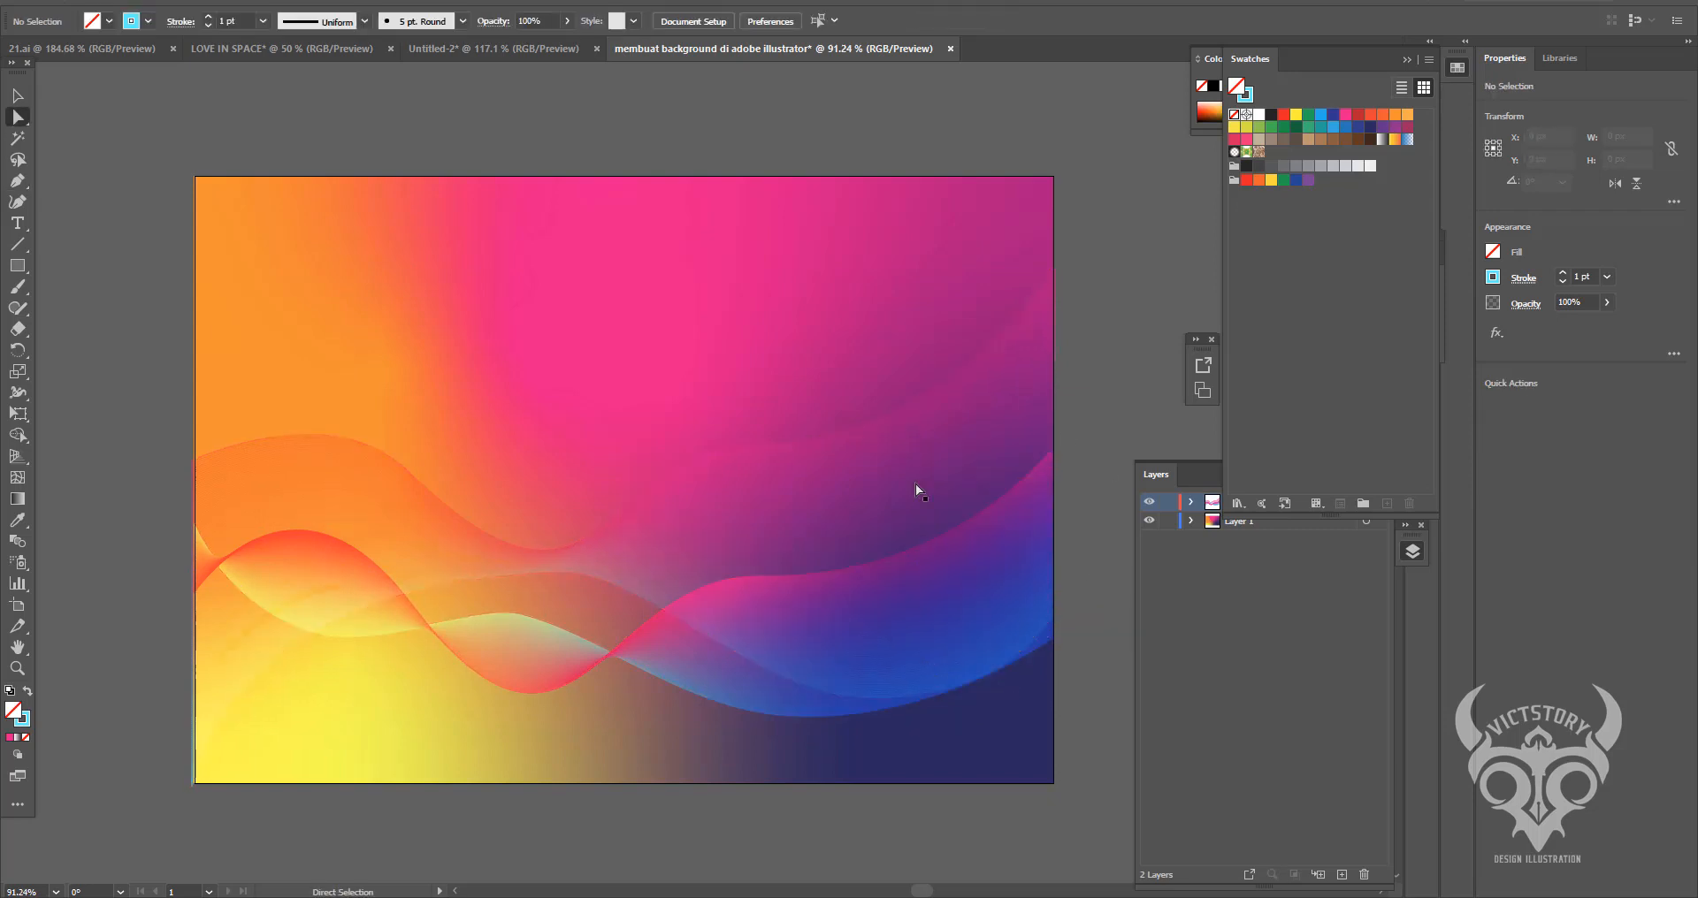
- Remove the extra anchor left of the copy's cyan crest, then reshape the left slope with the crest's handle and the line's left end
left_click(629, 589)
left_click(558, 571)
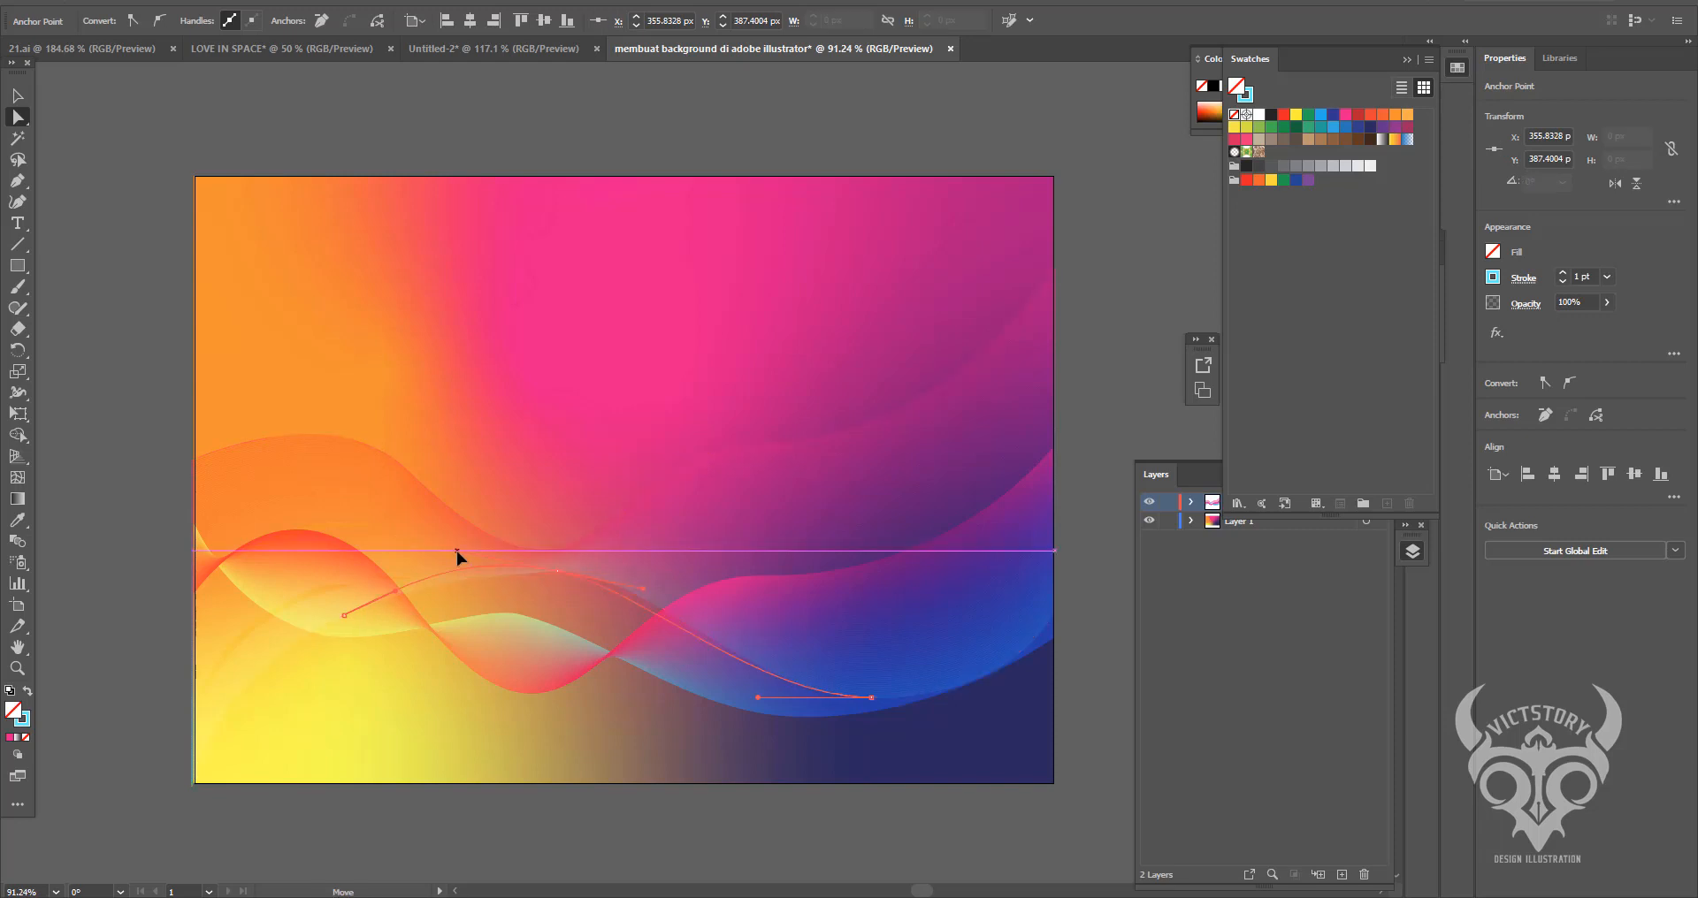
left_click(344, 616)
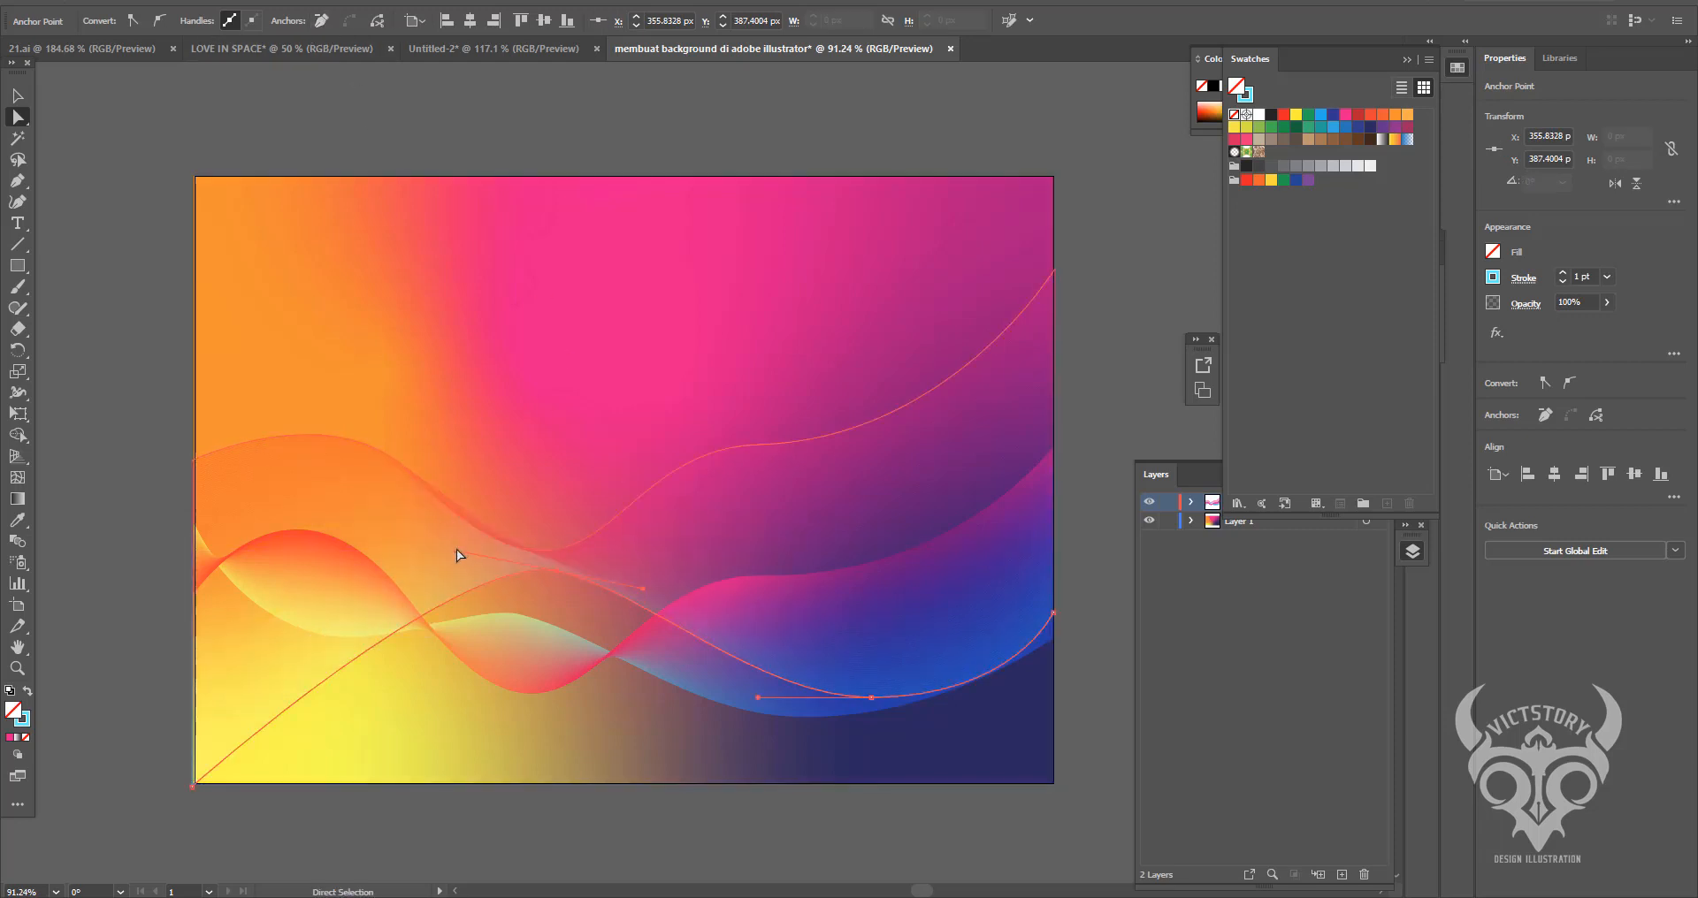
left_click_drag(456, 549, 295, 535)
left_click_drag(194, 786, 203, 783)
left_click(251, 825)
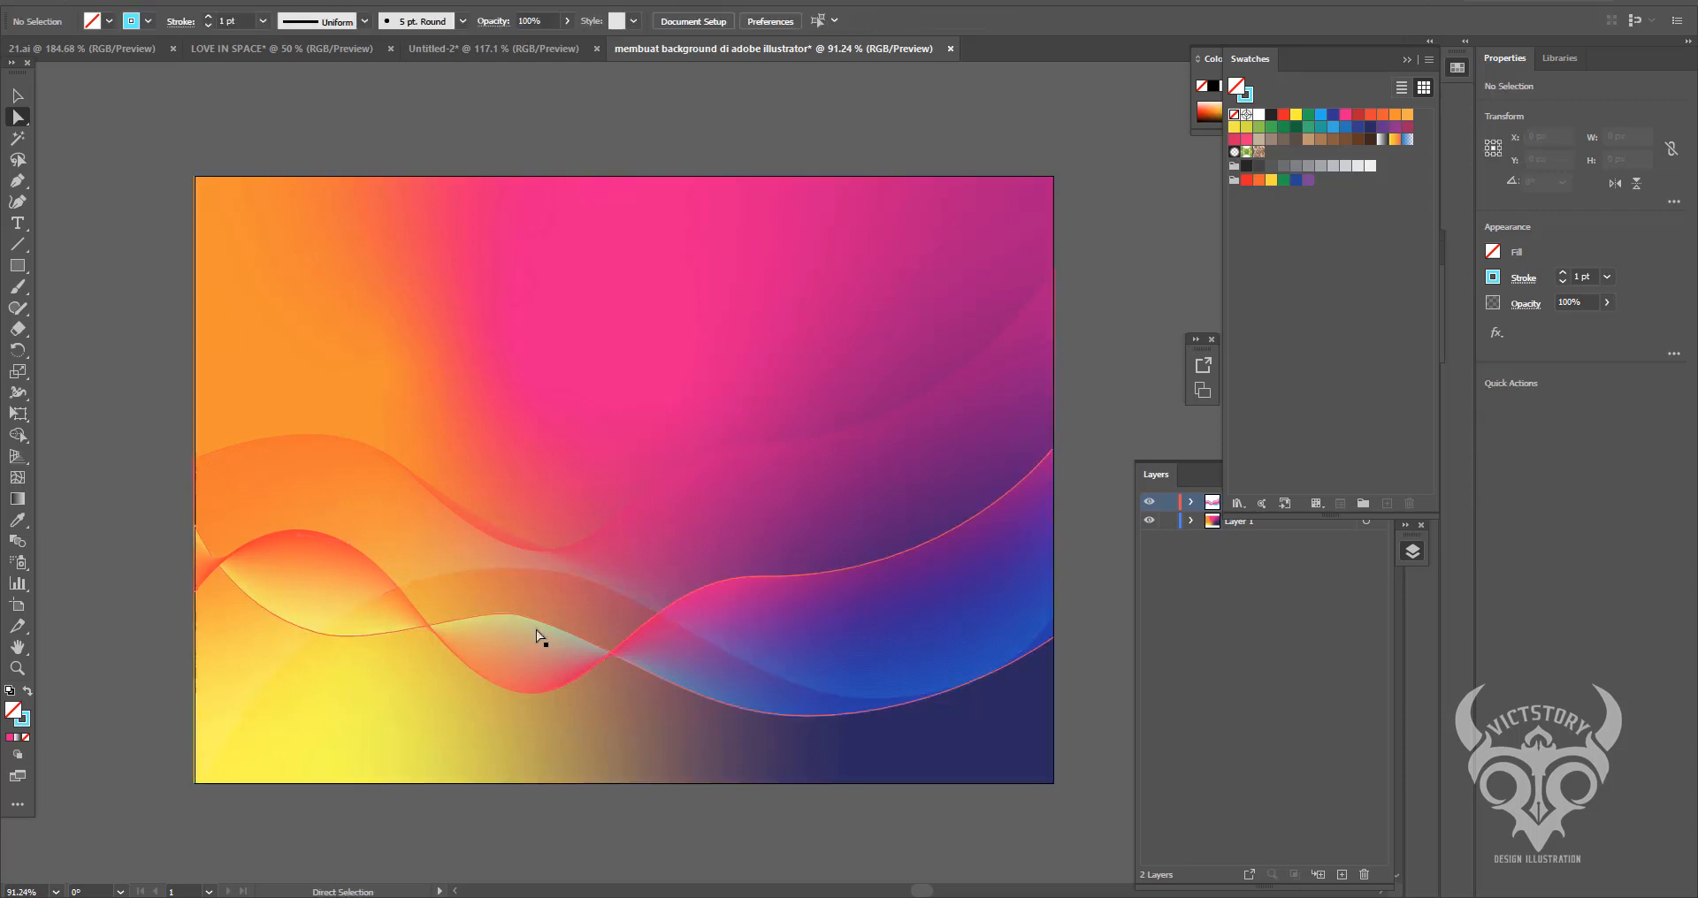
- Deepen the dip in the copy's magenta line by extending the descending anchor's lower handle, and shift its middle anchor to the right
left_click(697, 460)
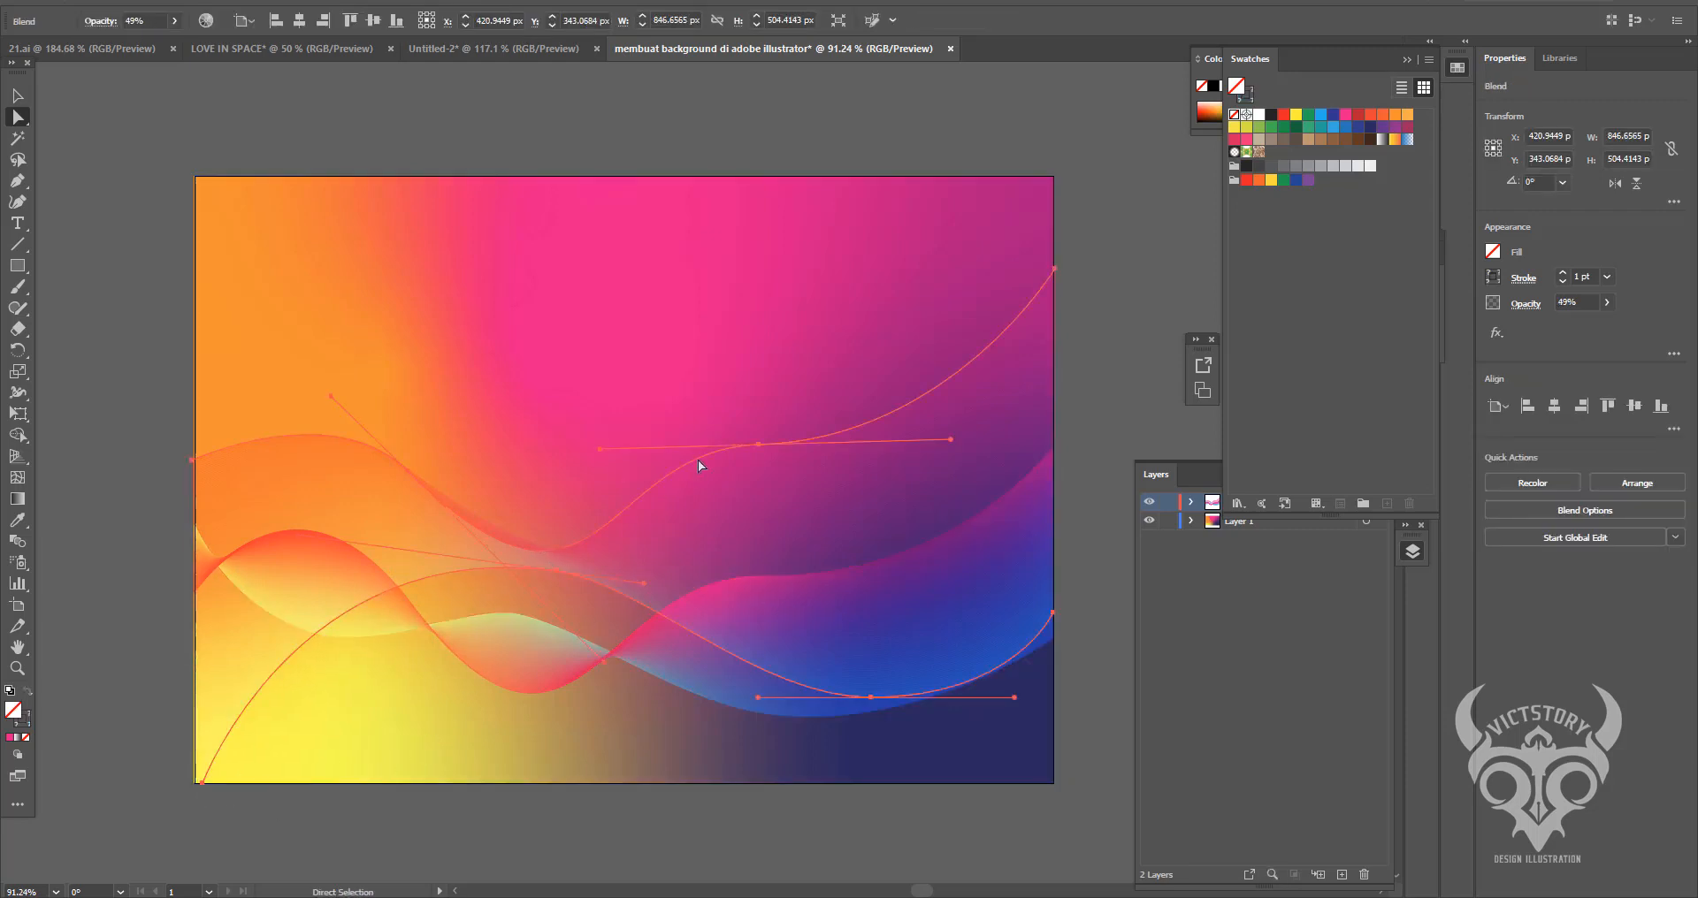
left_click(410, 474)
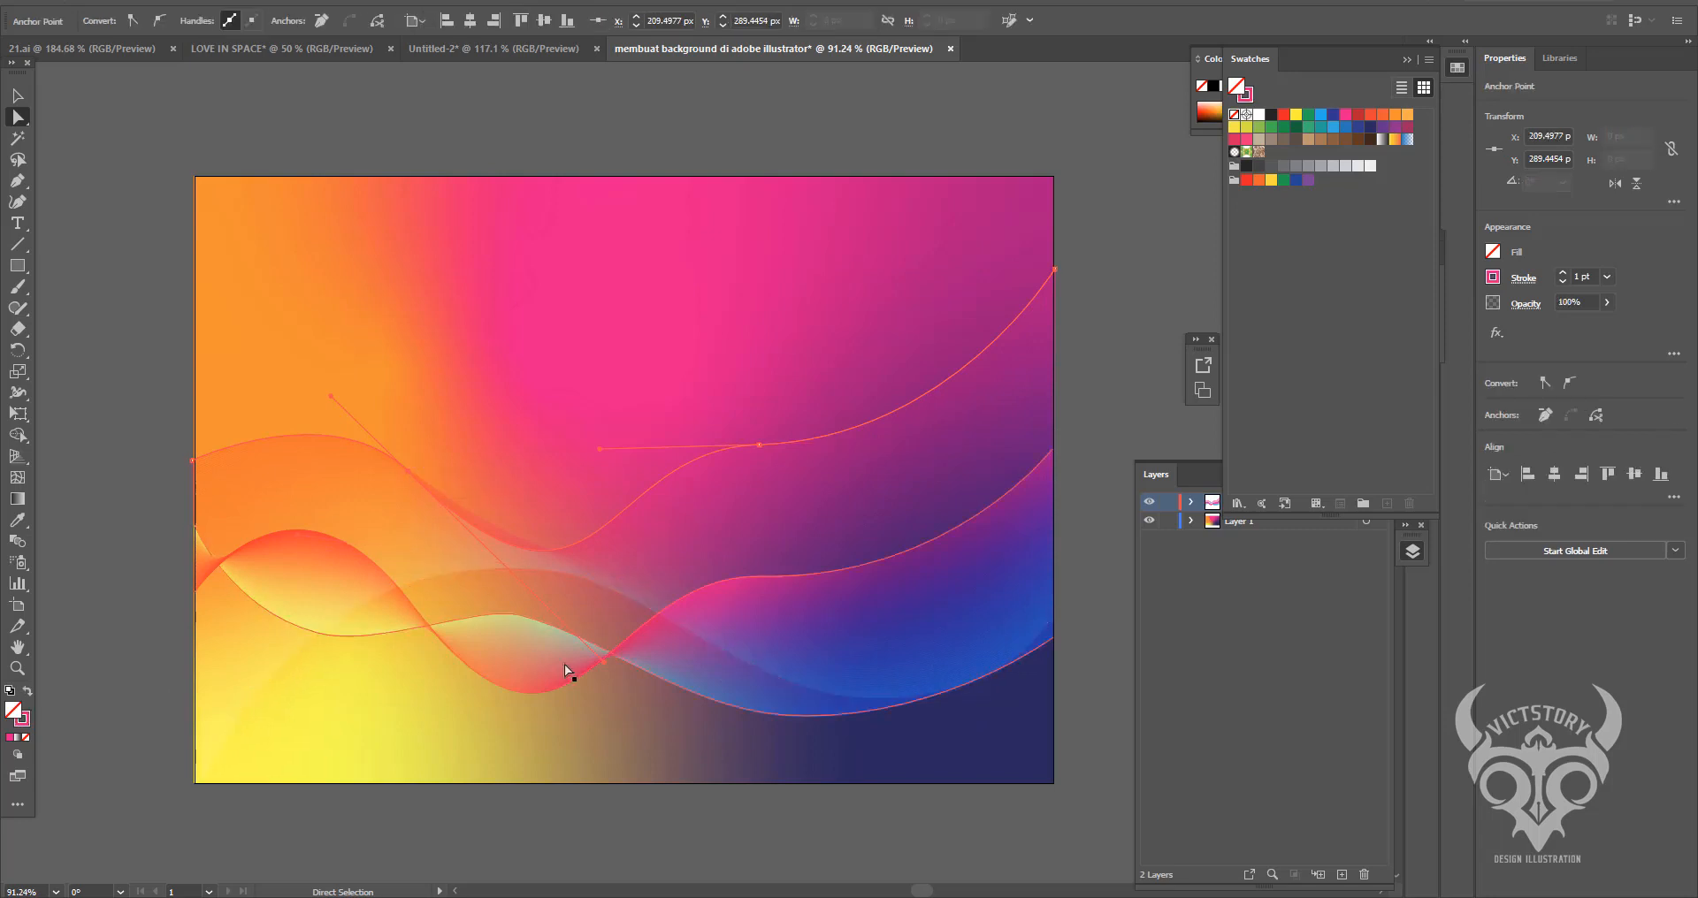
left_click_drag(564, 665, 628, 782)
left_click(765, 445)
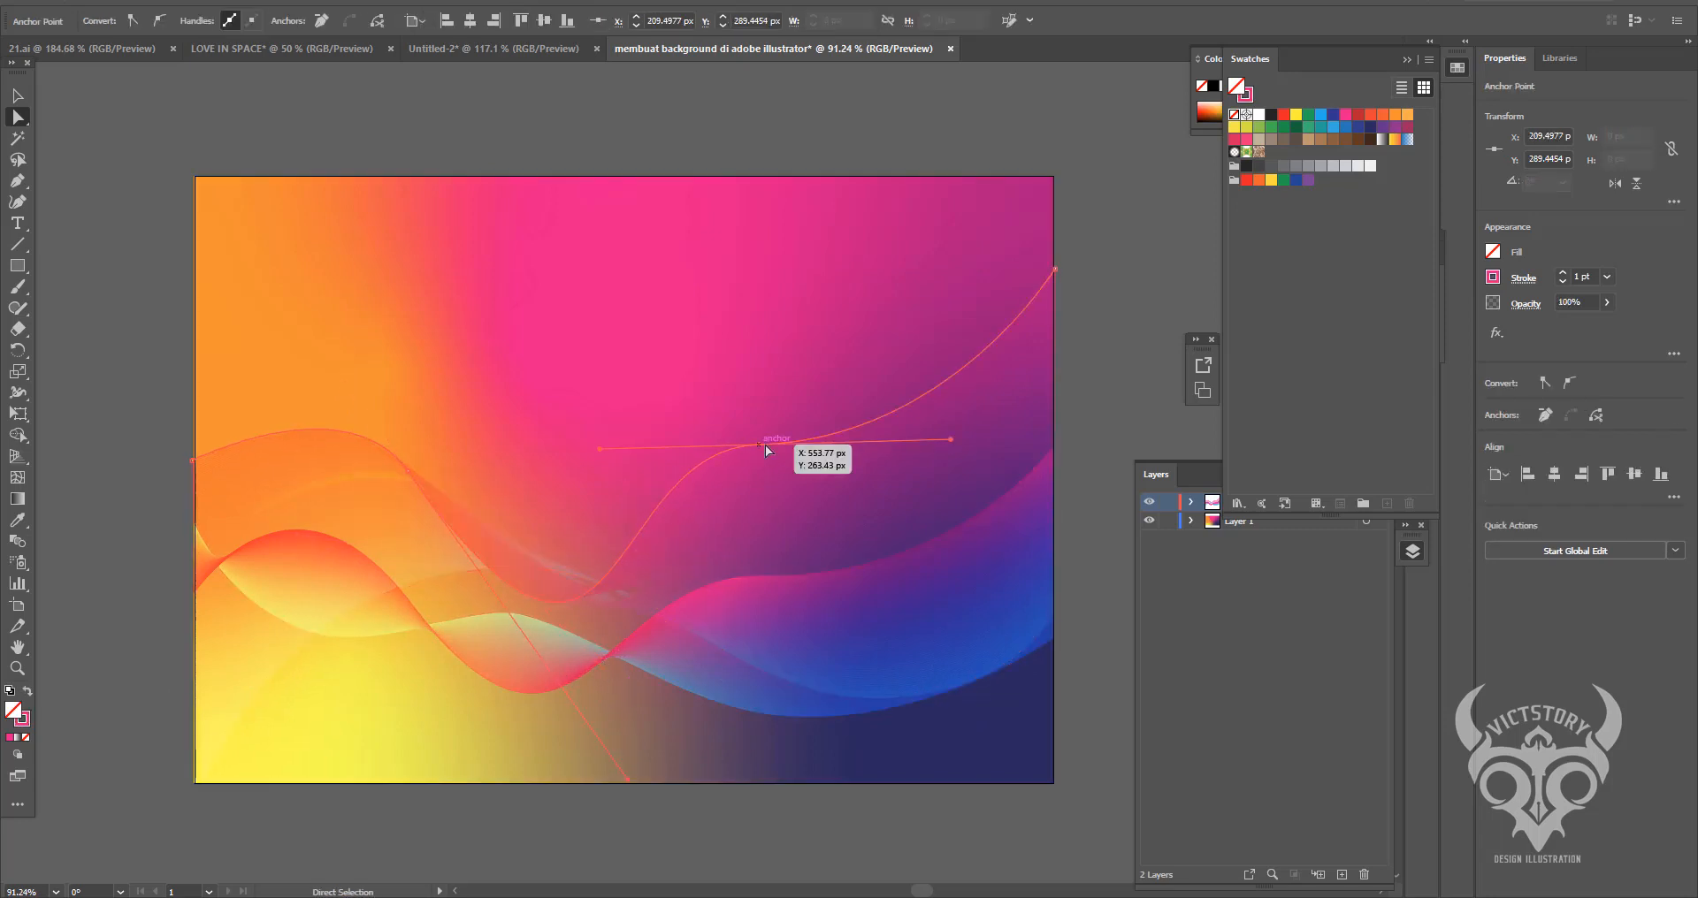
left_click_drag(762, 443, 845, 444)
left_click_drag(629, 781, 632, 729)
- Move the crest anchor of the copy's cyan line down and right to about X 395 px
left_click(798, 658)
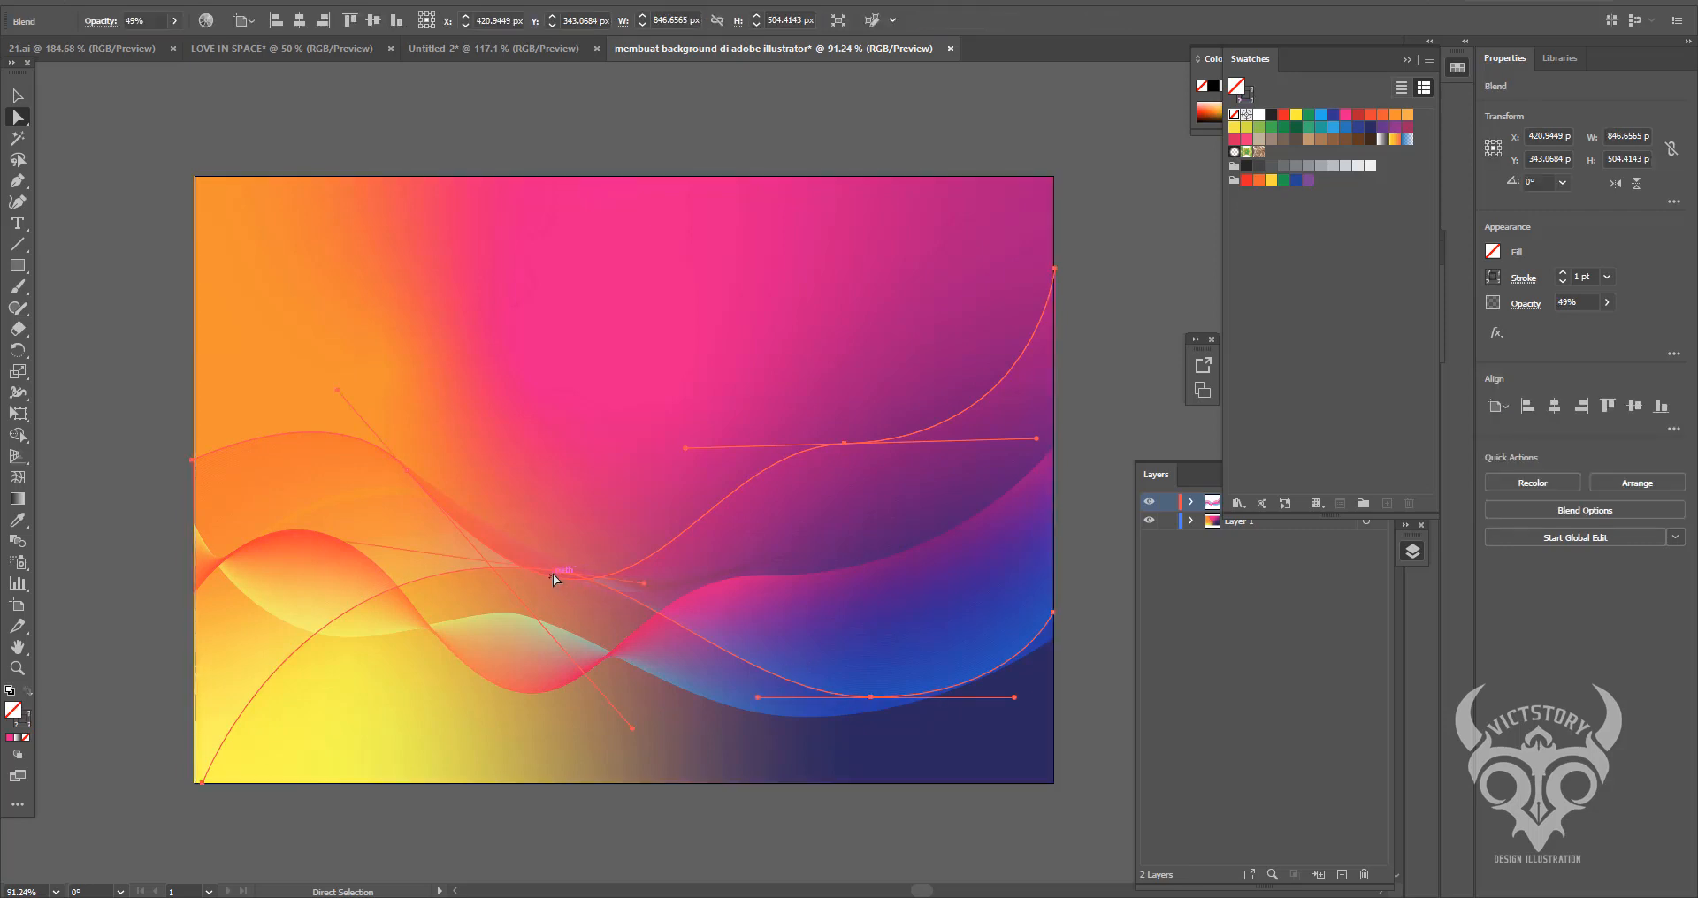
left_click_drag(554, 575, 592, 608)
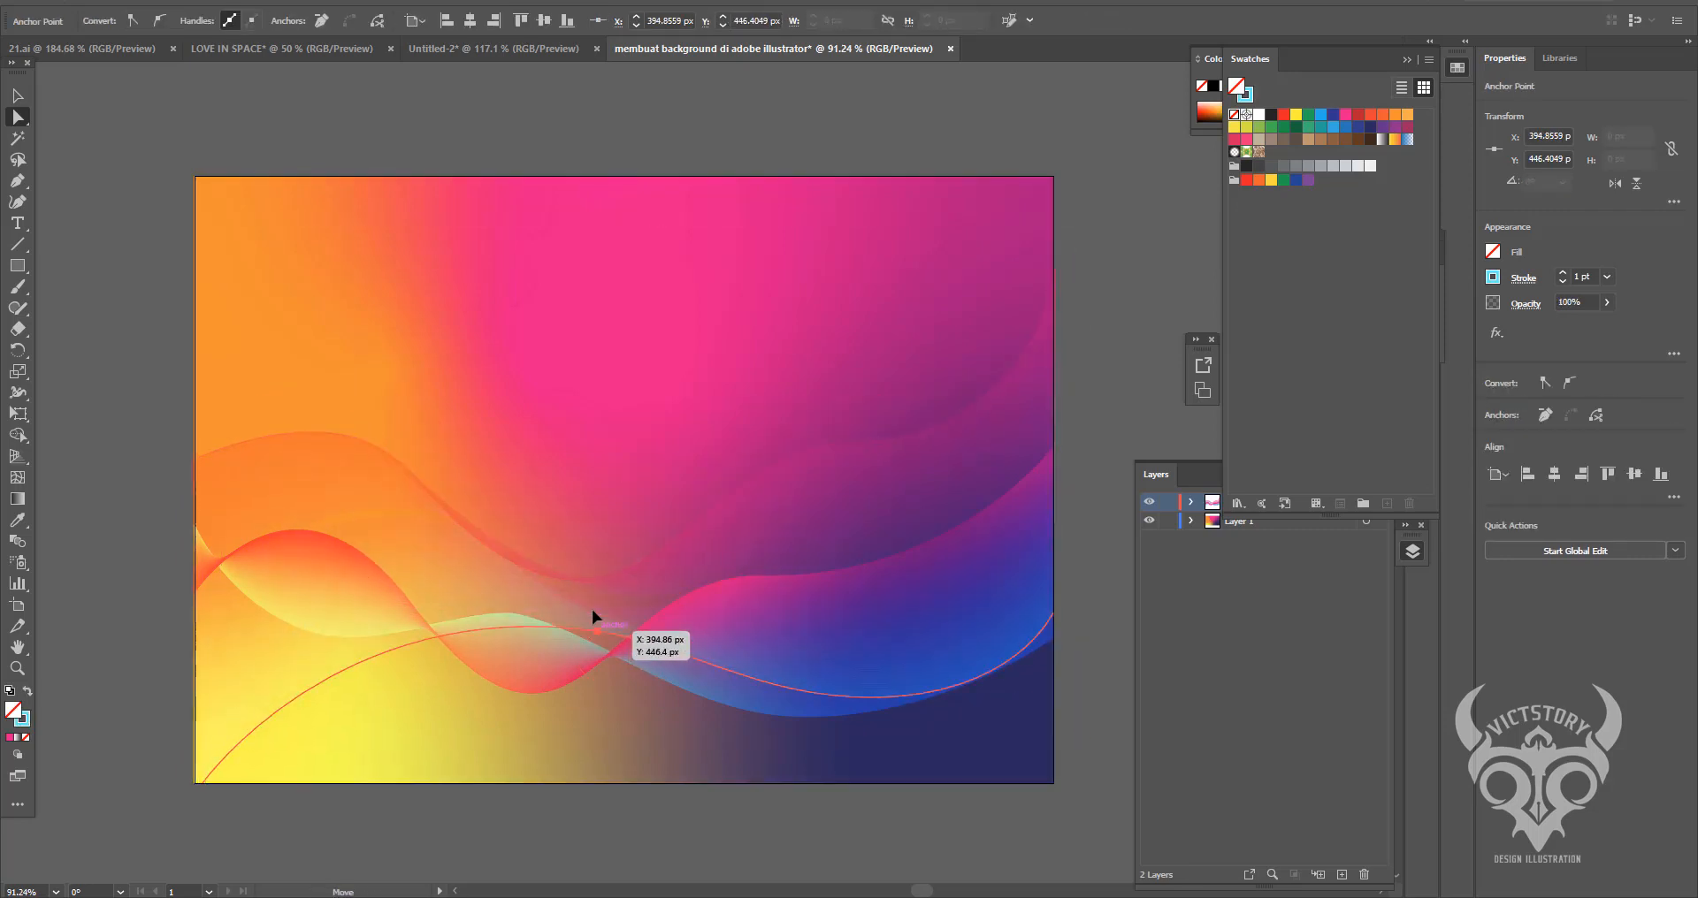
left_click(1106, 529)
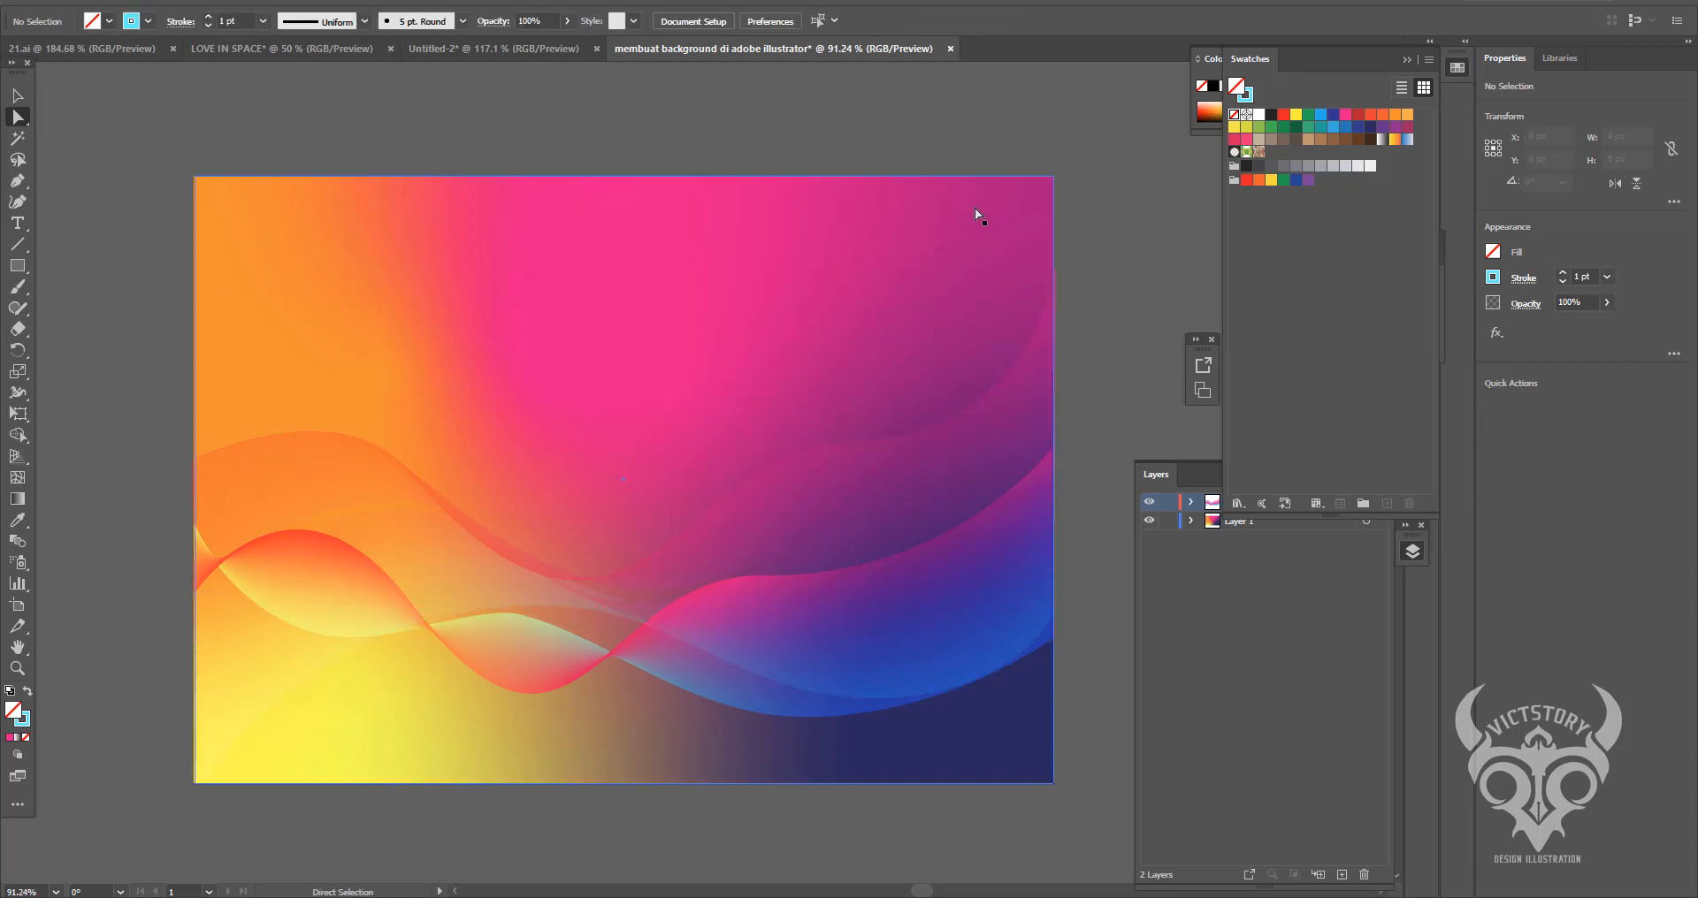
- Duplicate the translucent copy upward as a third wave centred at about X 431, Y 128 px
left_click(857, 470)
left_click_drag(837, 512, 856, 293)
- Try navy, orange and teal strokes on the third wave's magenta line, and settle on the near-white grey swatch
left_click(855, 224)
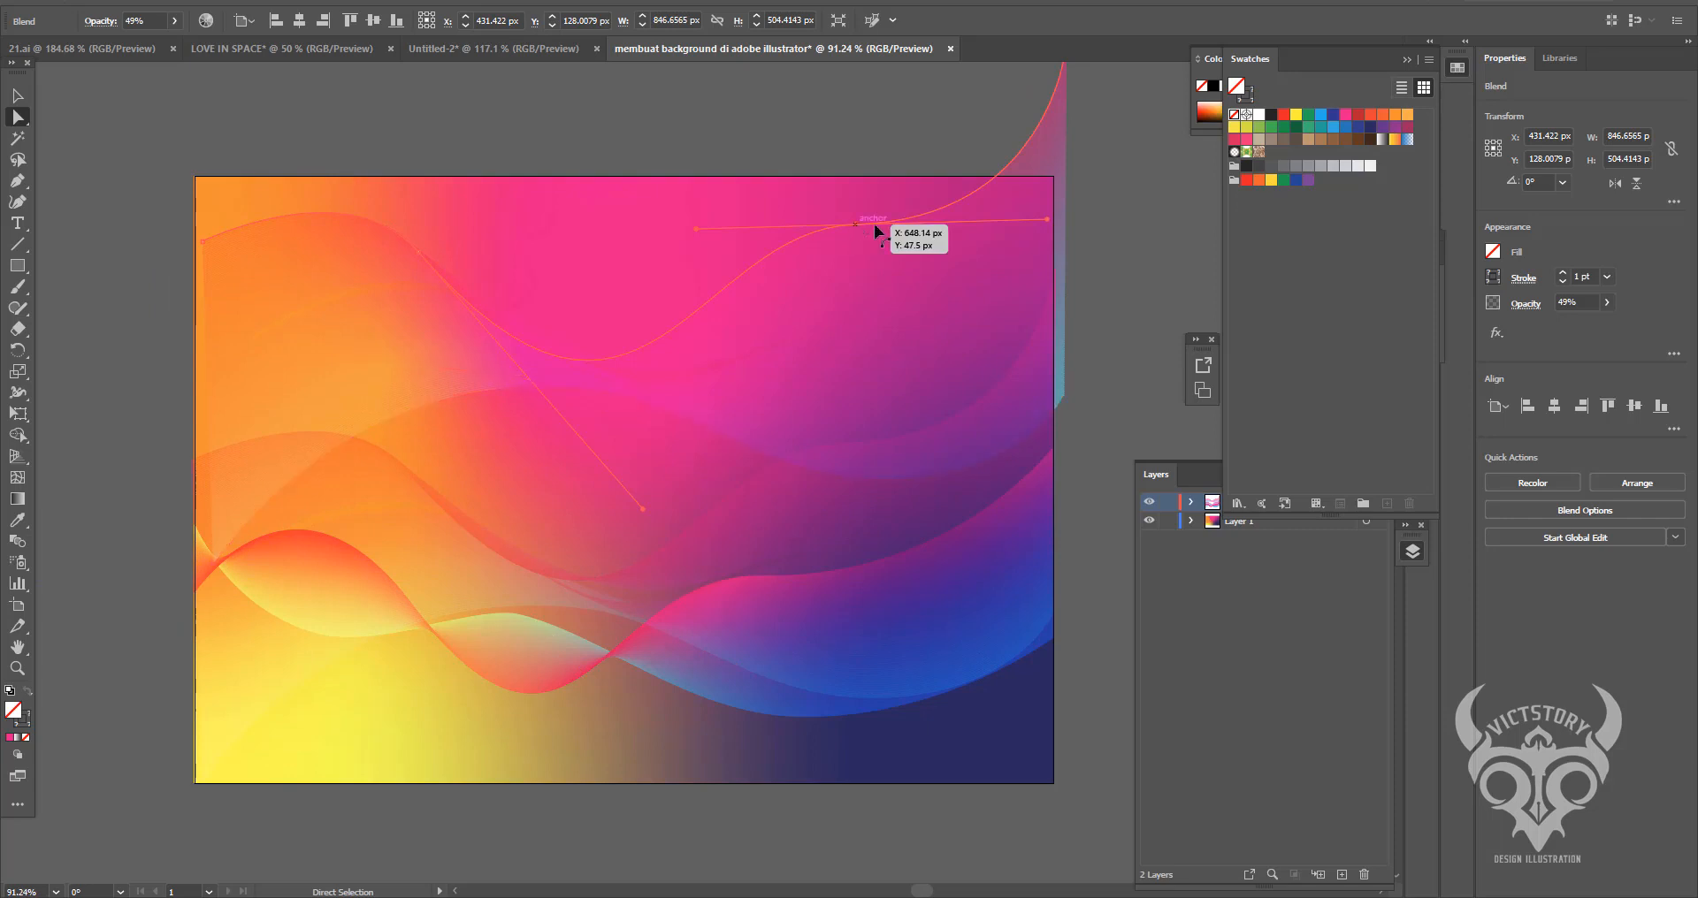
left_click(1369, 128)
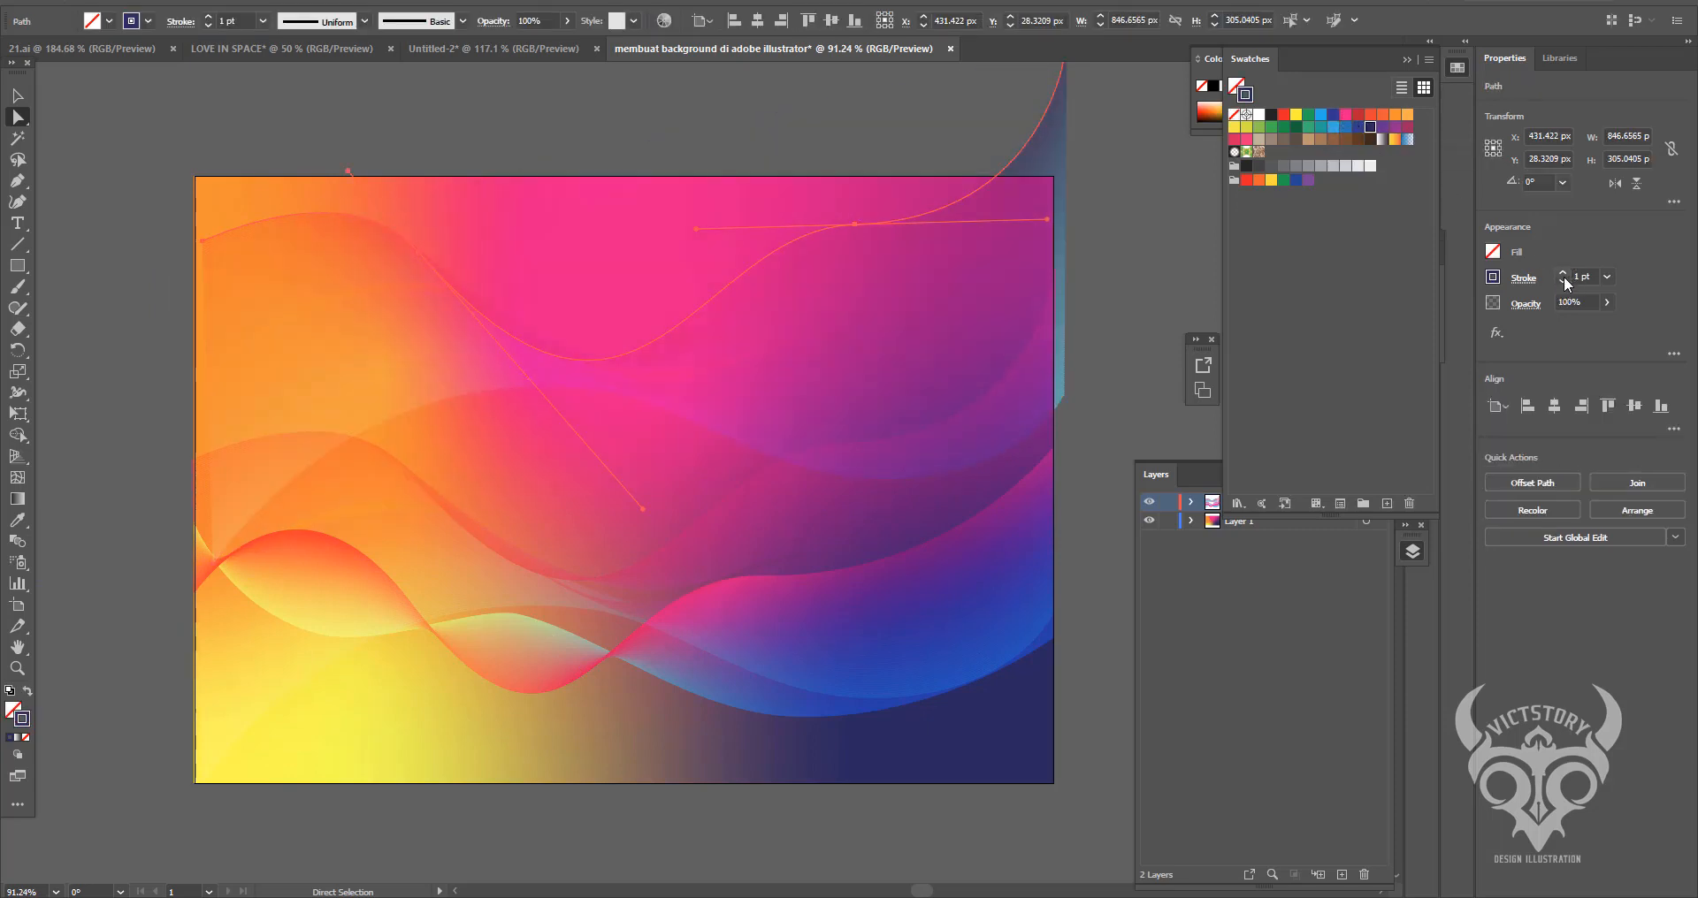
left_click(1398, 116)
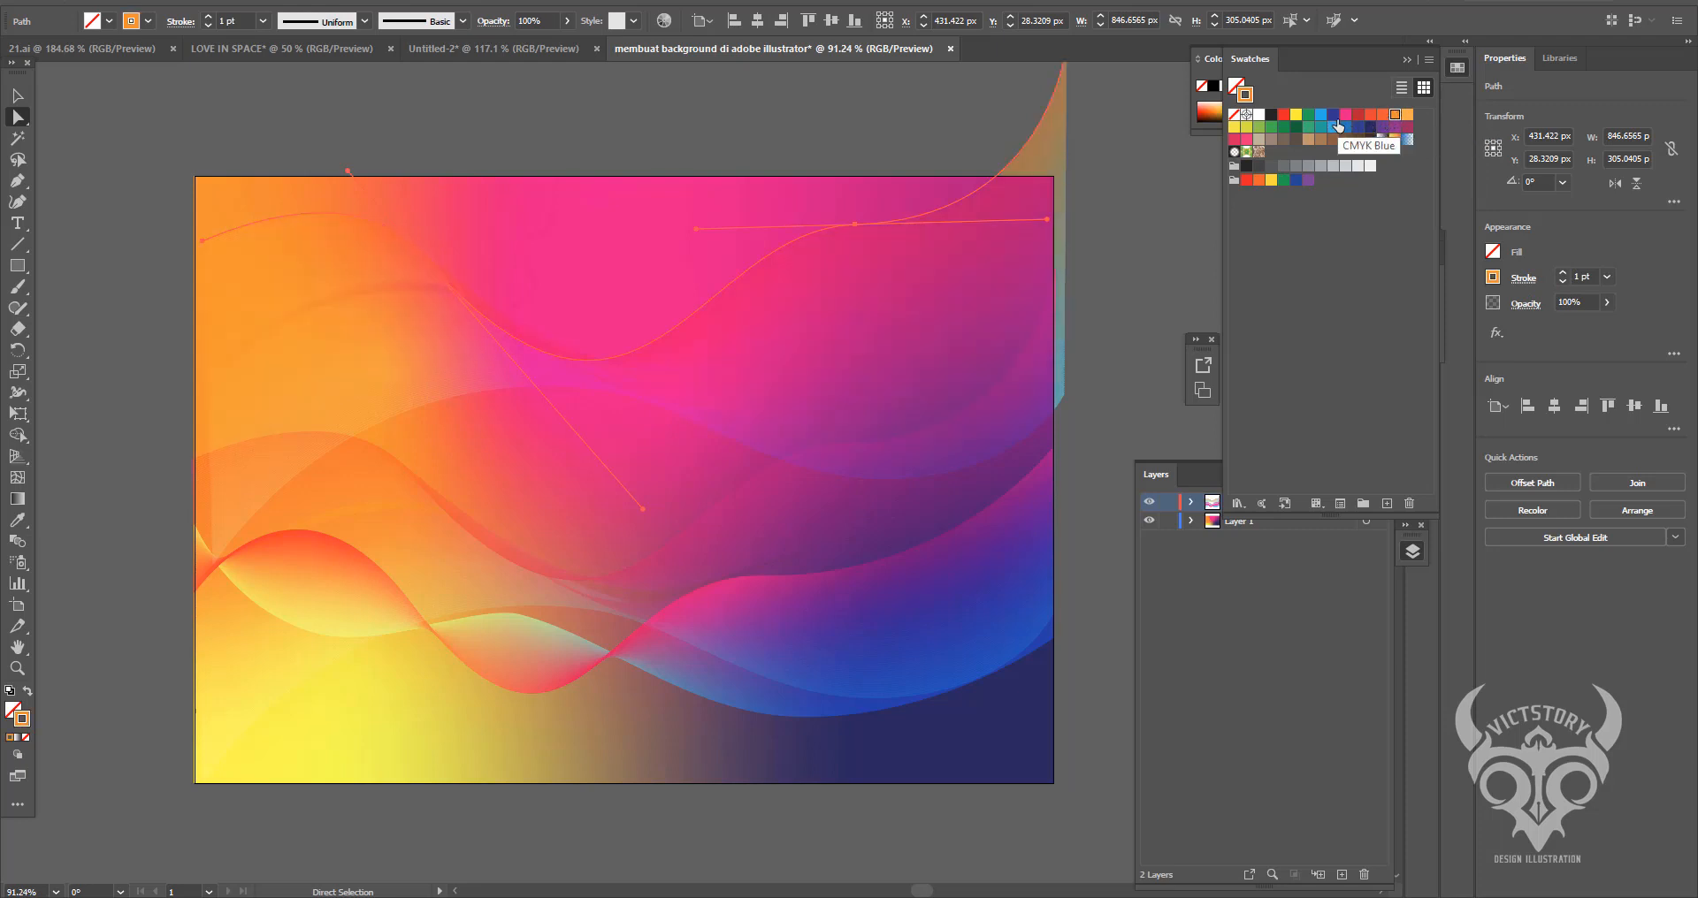
left_click(1318, 125)
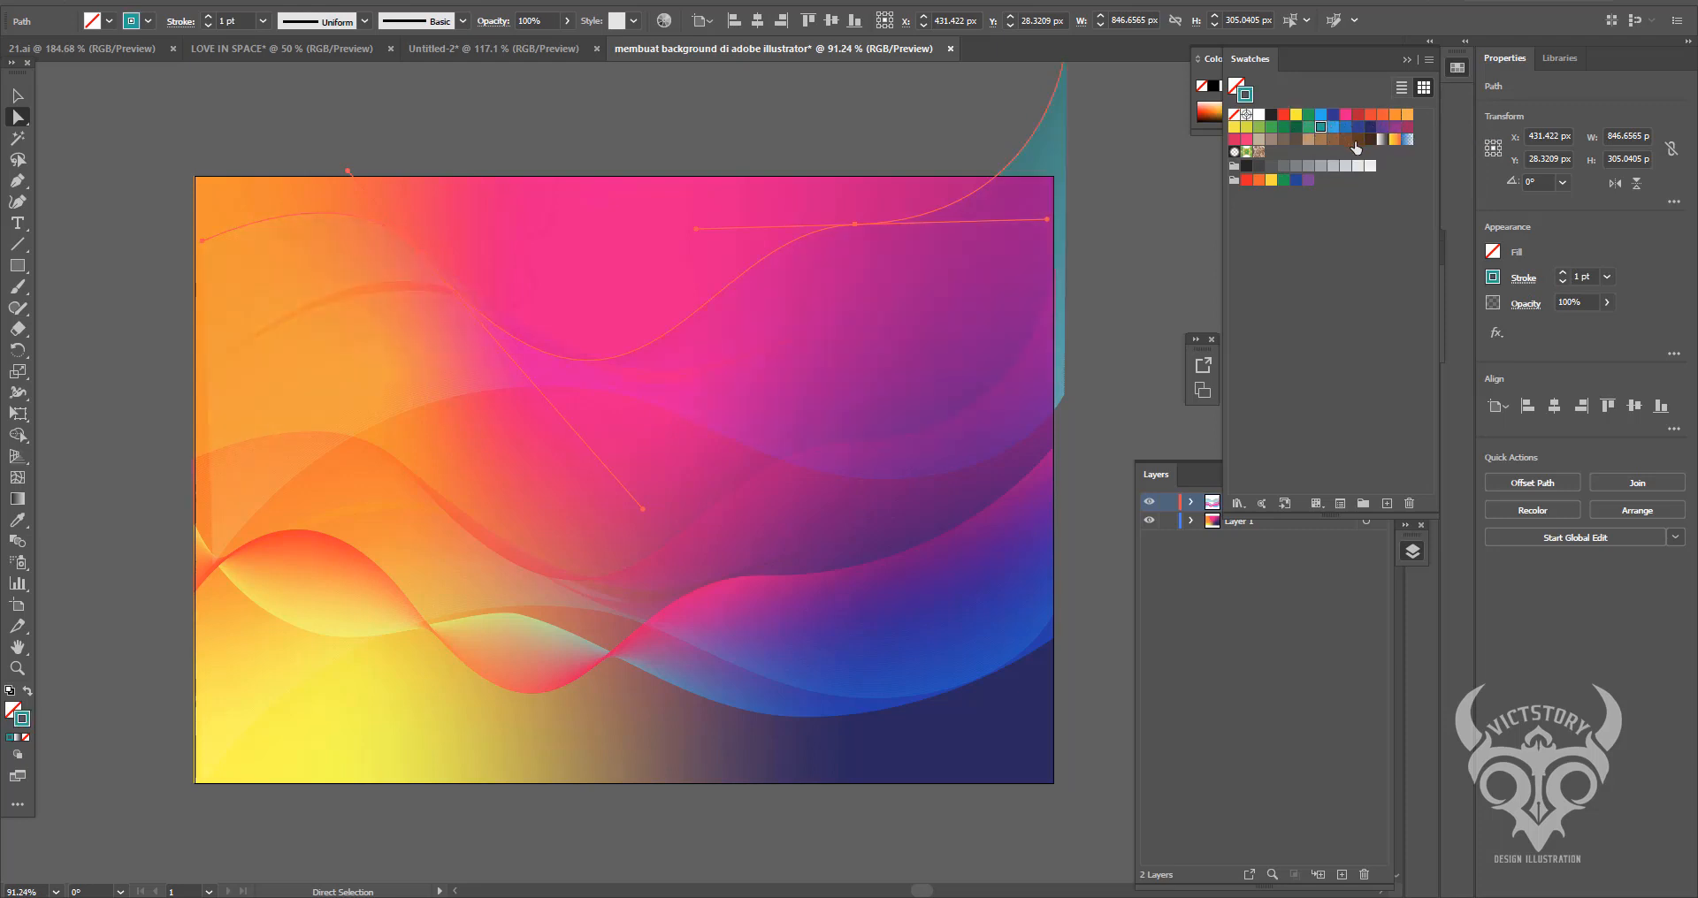
left_click(1369, 167)
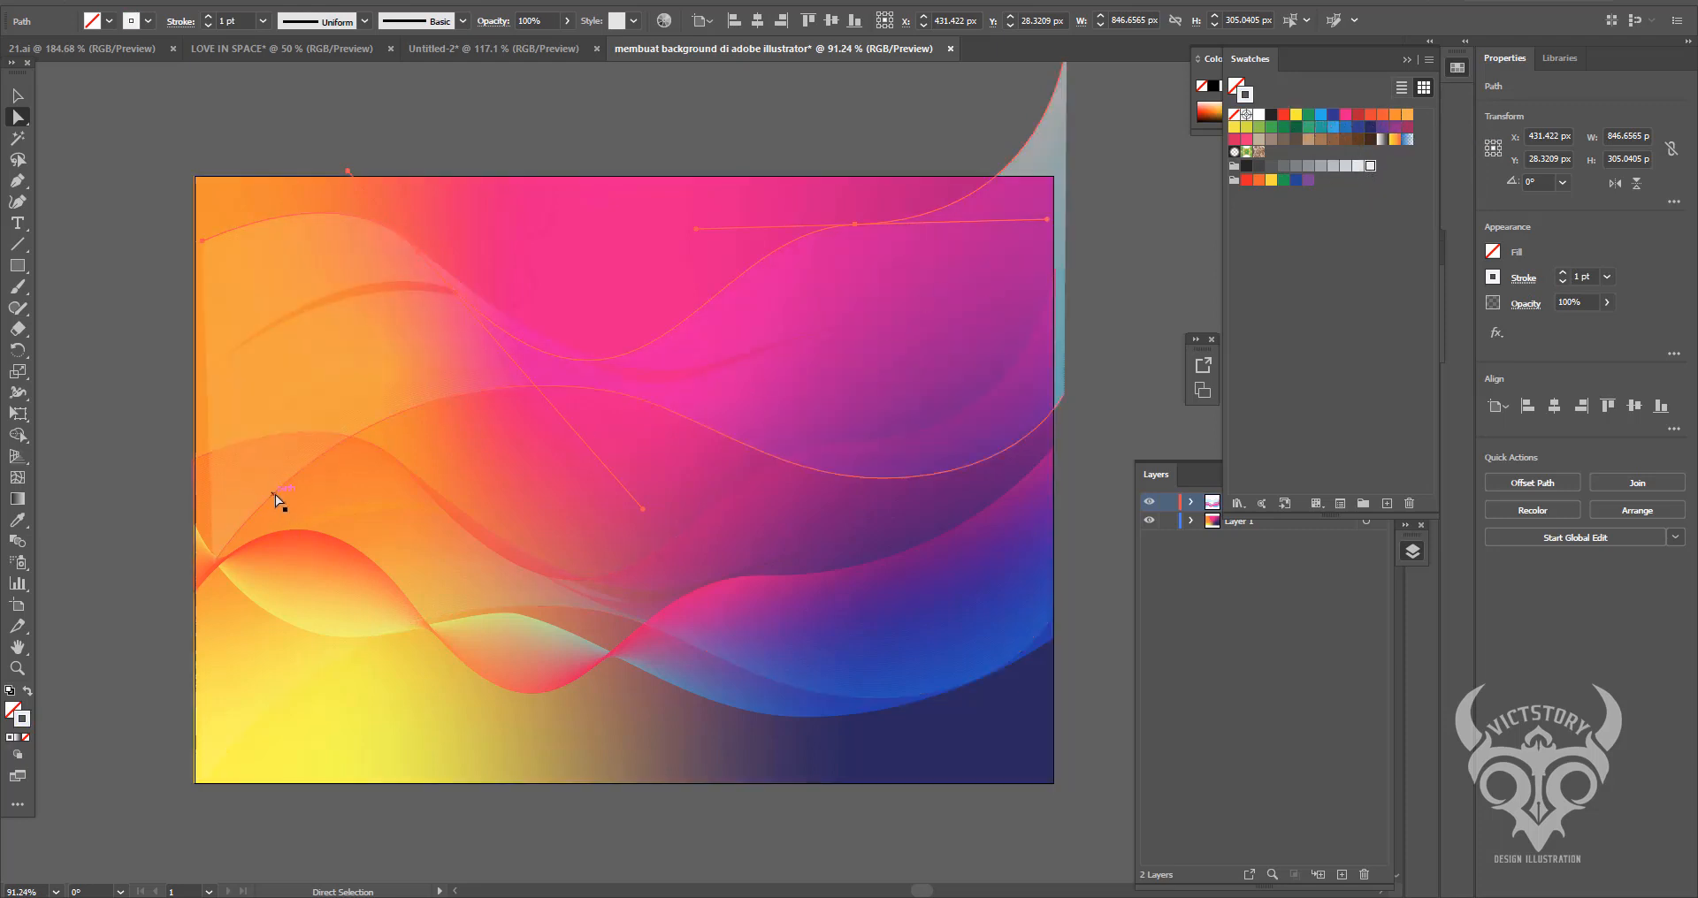
- Reshape the third wave's cyan line: left end on the artboard edge, crest at about X 263, Y 91 px, trough's left handle extended
left_click(222, 573)
left_click_drag(221, 571, 195, 296)
left_click_drag(602, 390, 493, 206)
left_click(881, 479)
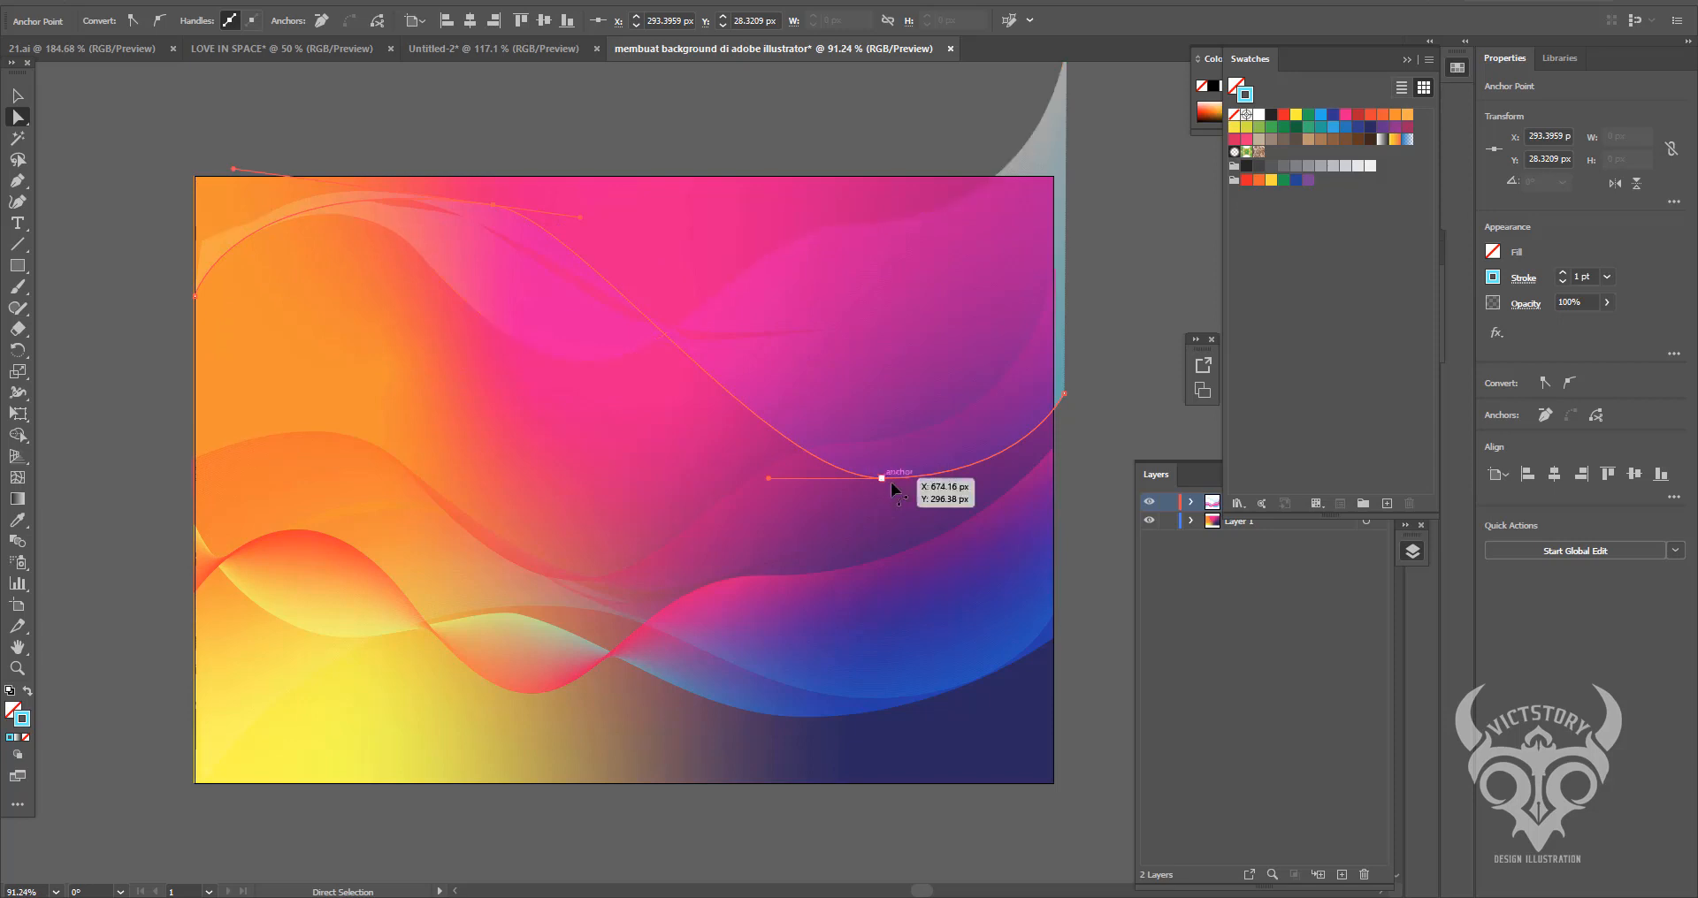
left_click_drag(768, 481, 611, 478)
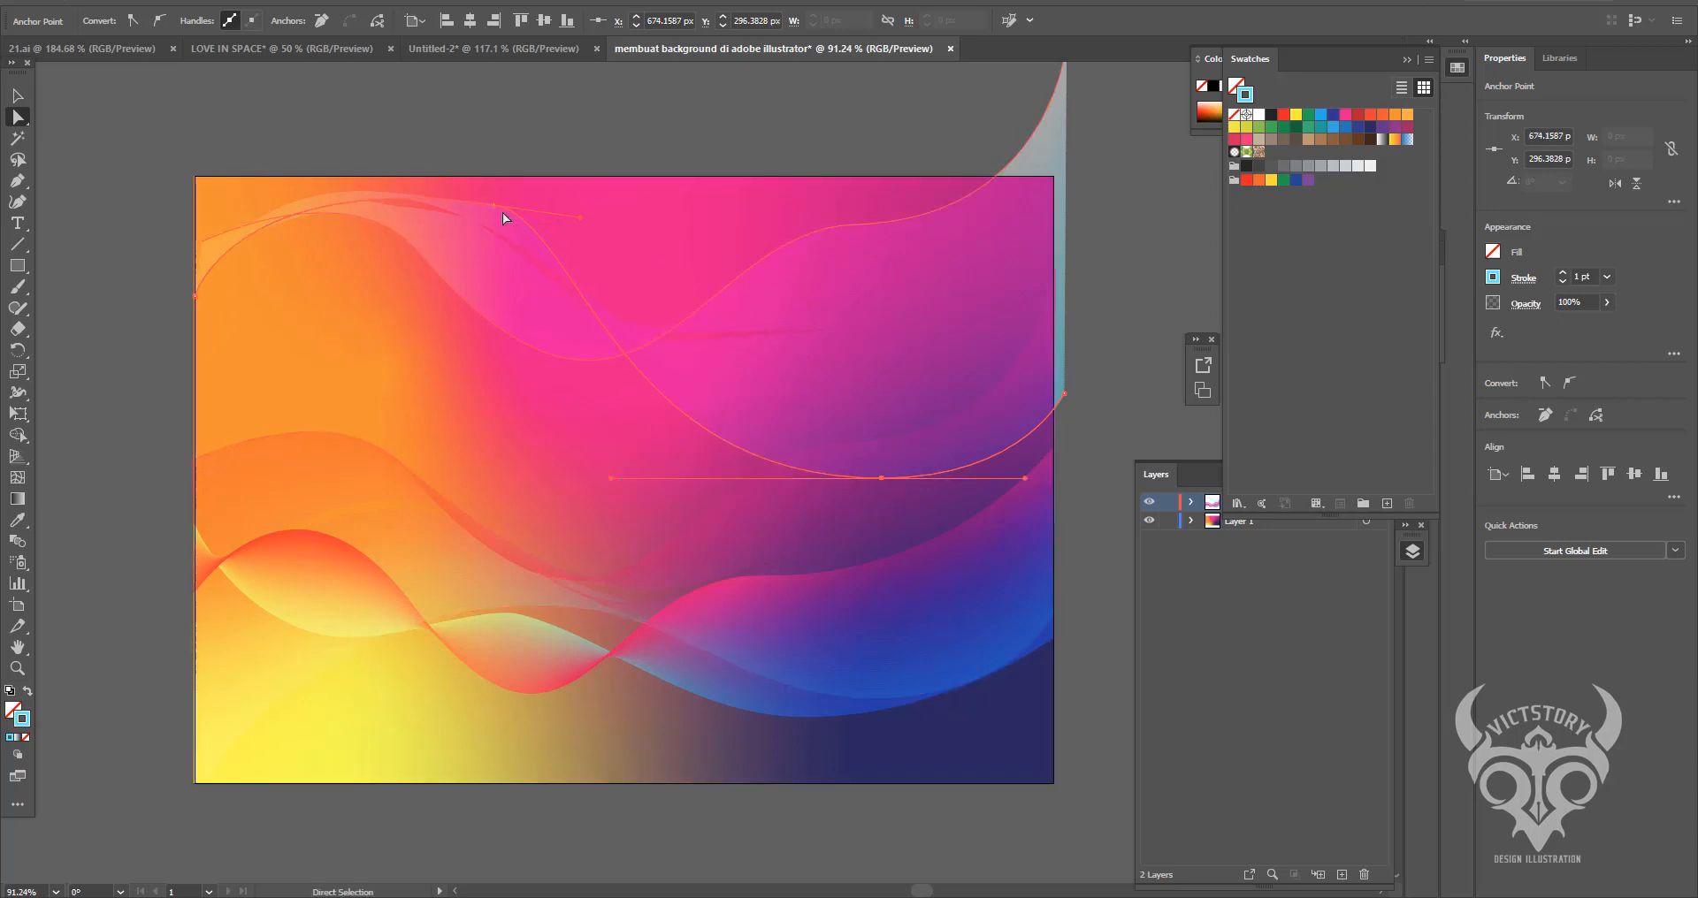
left_click_drag(493, 206, 553, 296)
- Pull the third wave's right ends onto the artboard's right edge, with the near-white line ending at X 841.89, Y 0 px
left_click(820, 252)
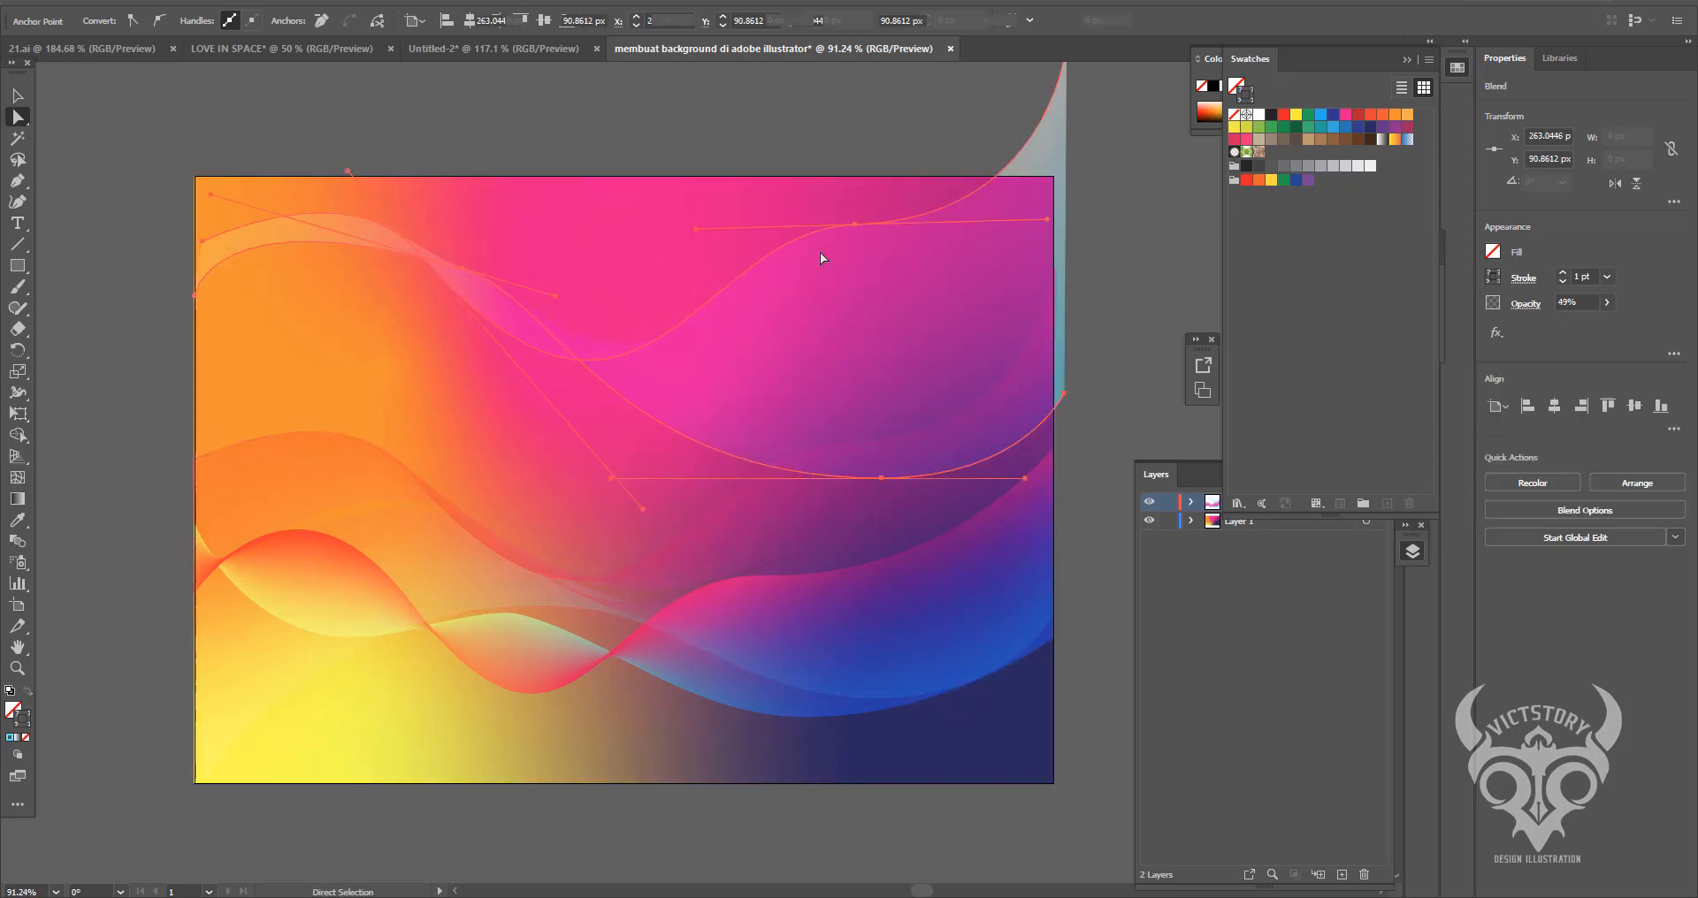
key("space")
left_click_drag(1019, 213, 981, 310)
left_click_drag(1026, 492, 1014, 274)
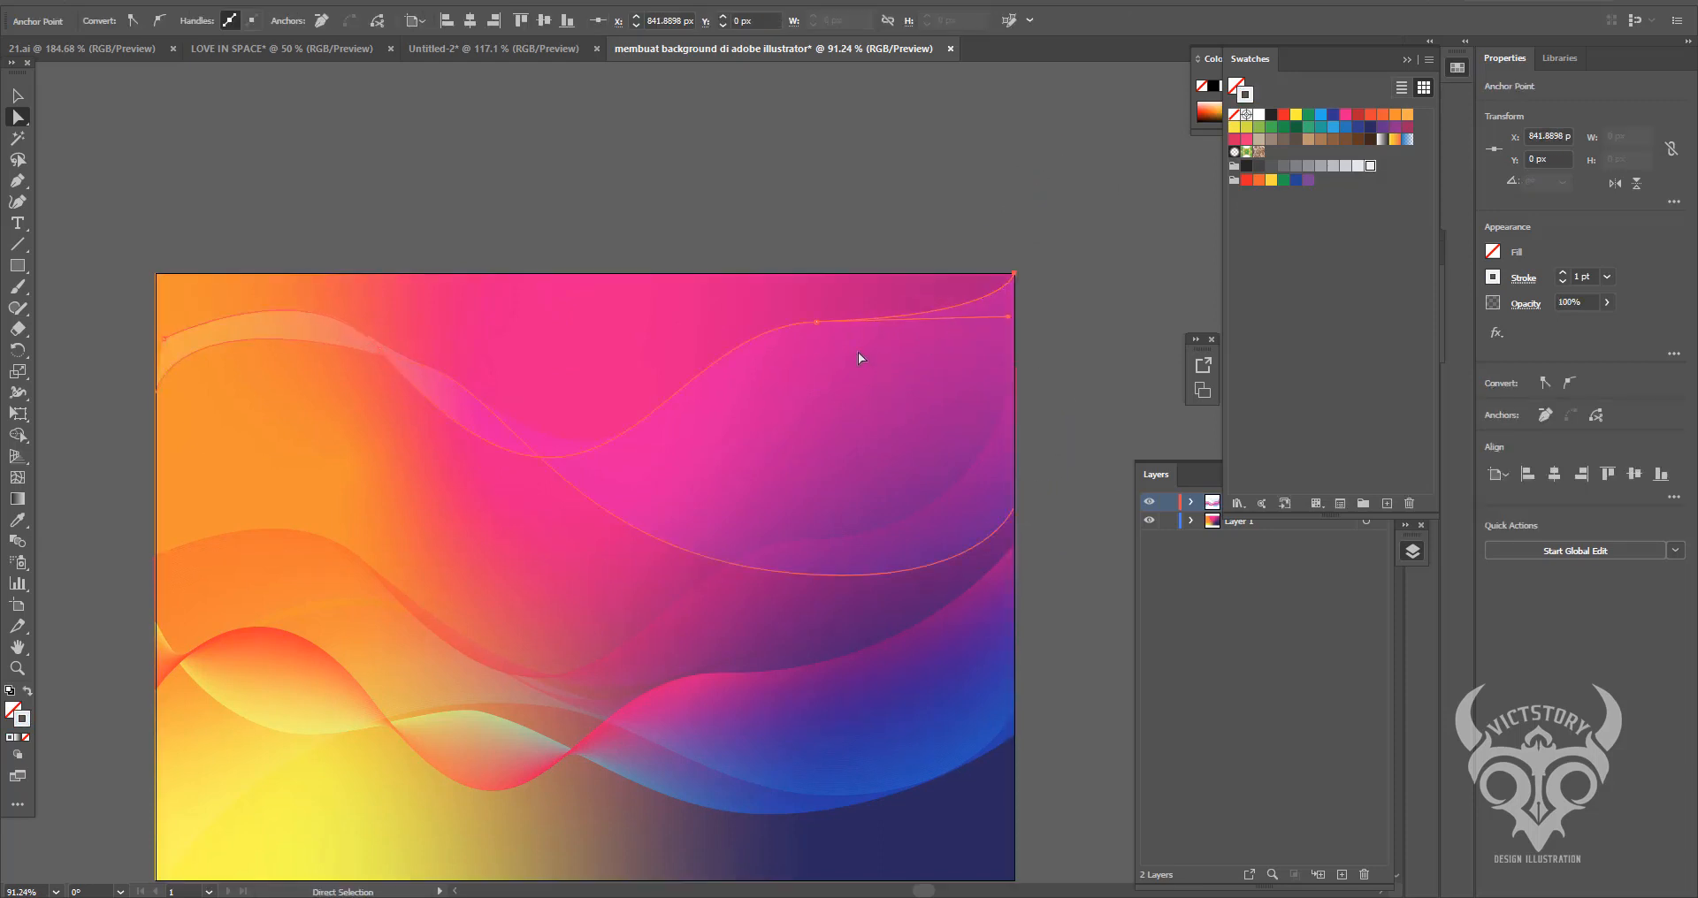
- Place the near-white line's left end on the artboard's left edge and adjust the third wave's left handles to flatten its crests
left_click(423, 365)
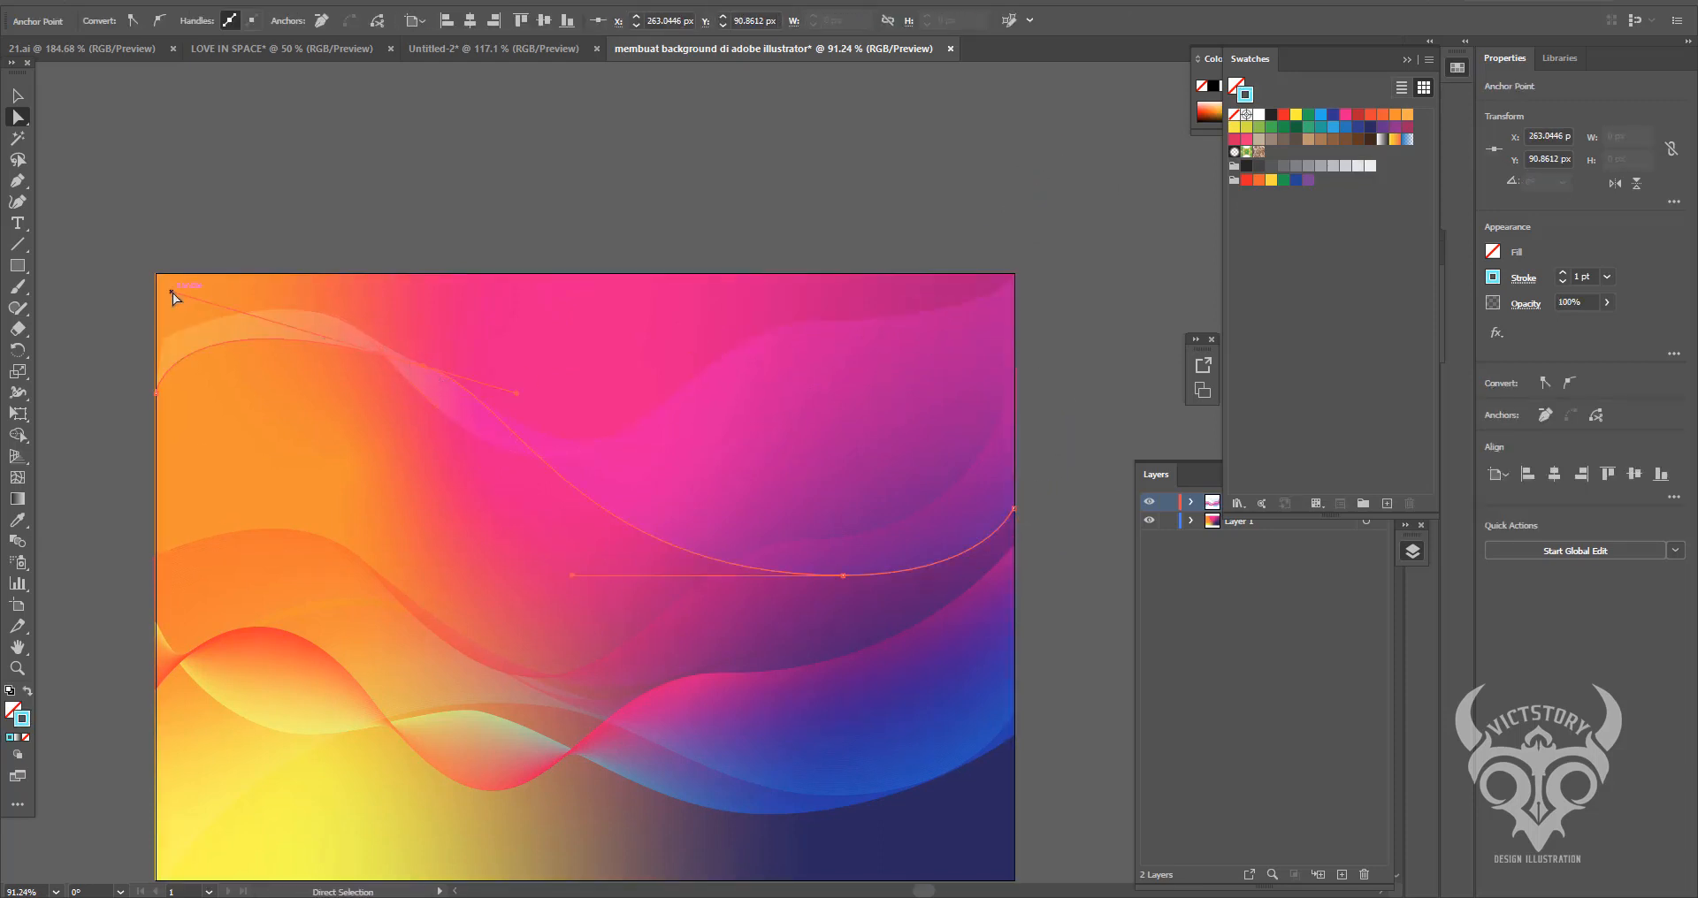
left_click_drag(163, 337, 156, 320)
left_click_drag(366, 366, 302, 280)
left_click_drag(1066, 395, 988, 439)
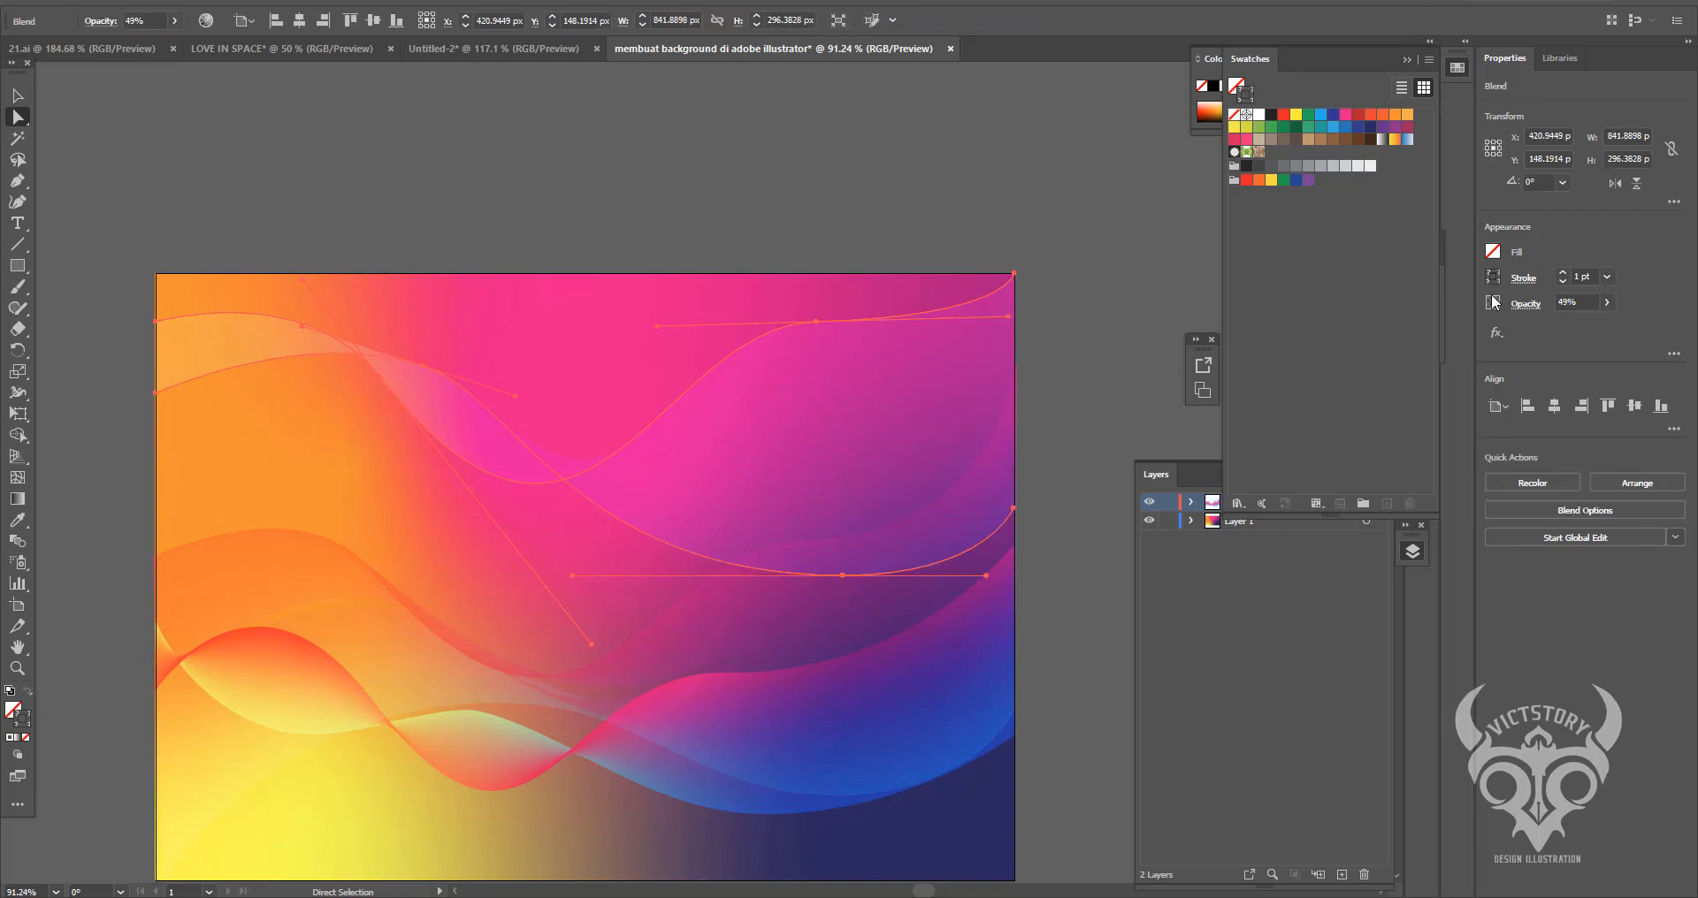
- Try the Multiply blending mode on the third wave, then set it to Darken
left_click(1525, 304)
left_click(1405, 336)
left_click(1393, 398)
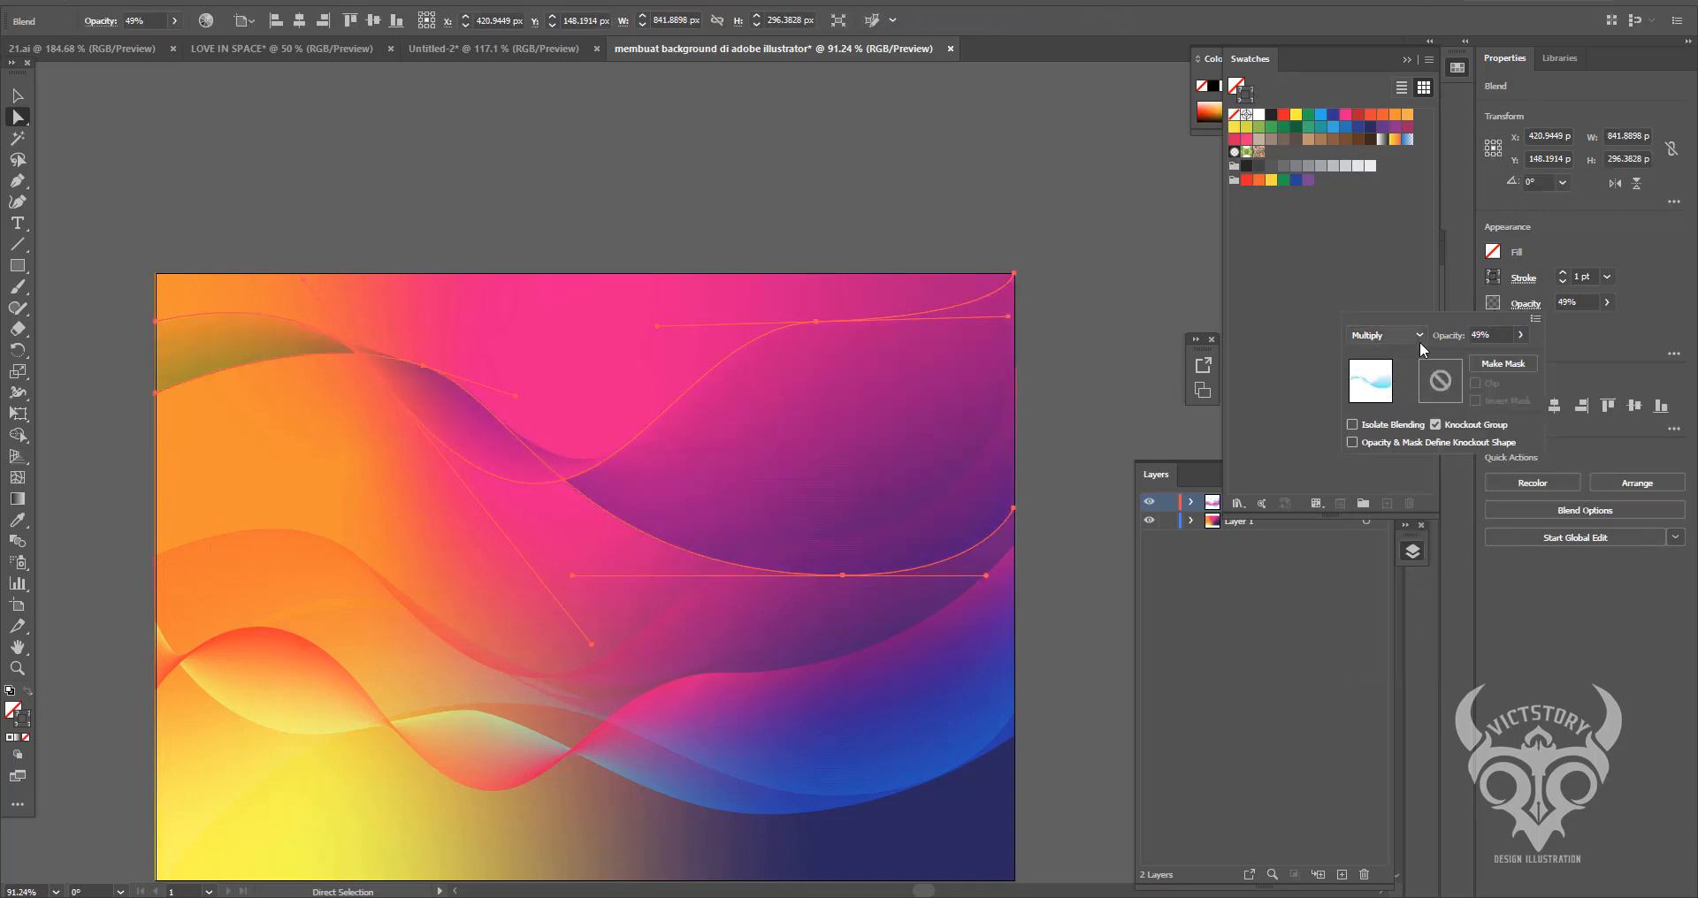
left_click(1419, 334)
left_click(1383, 378)
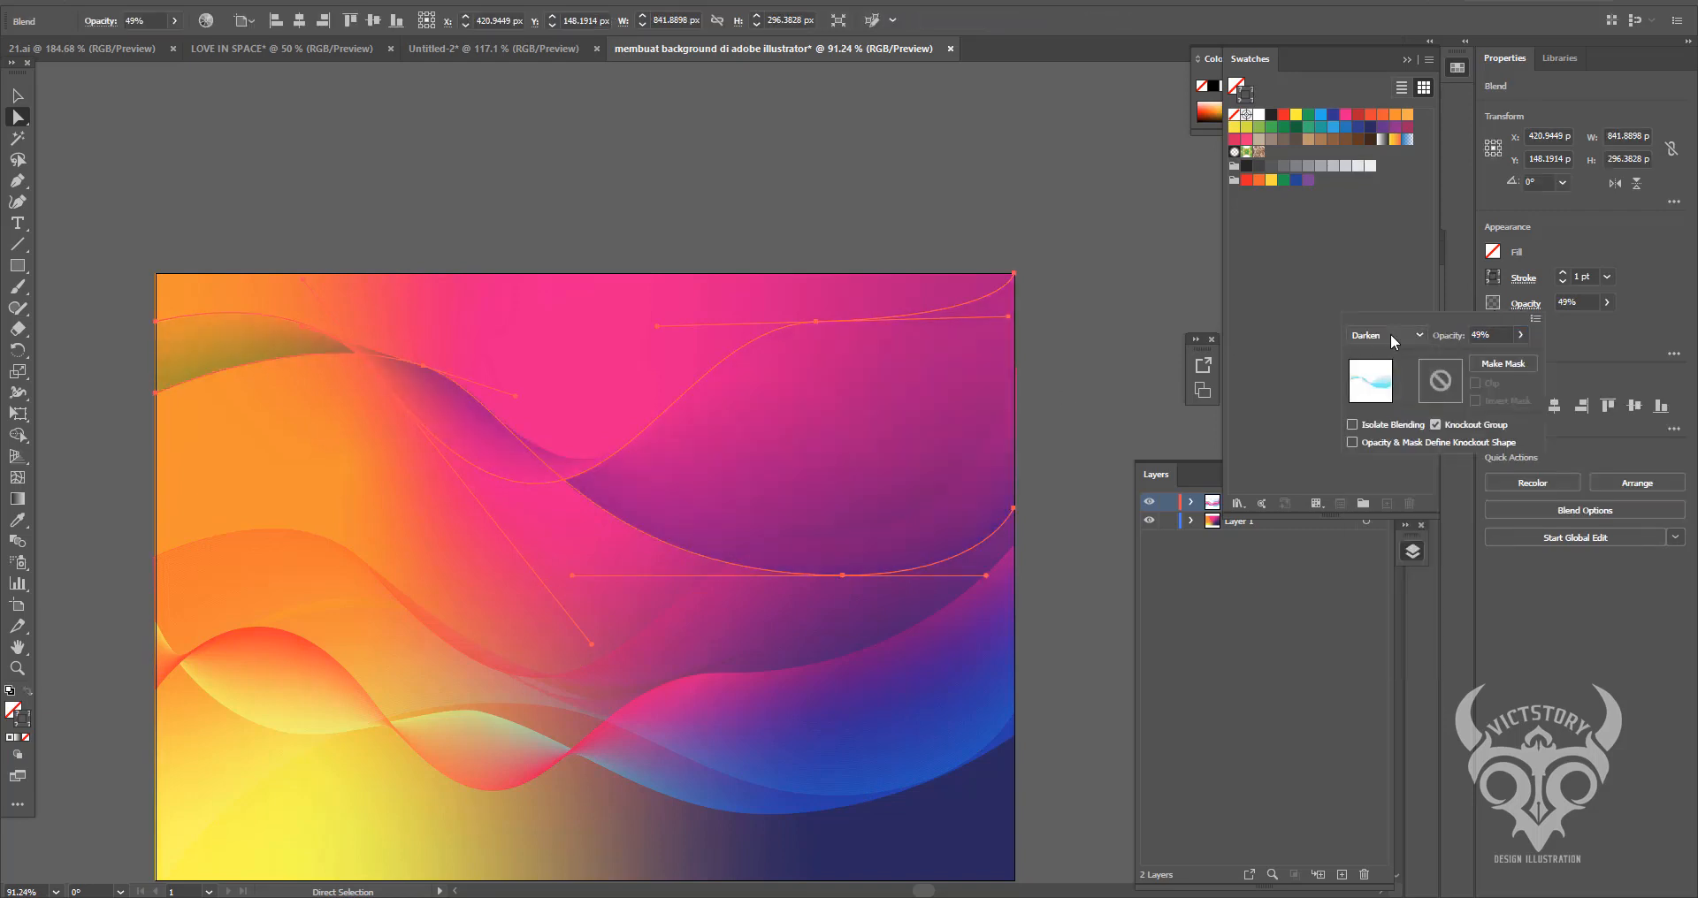
left_click(1058, 298)
- Reduce the third wave's opacity to 17%
left_click(871, 422)
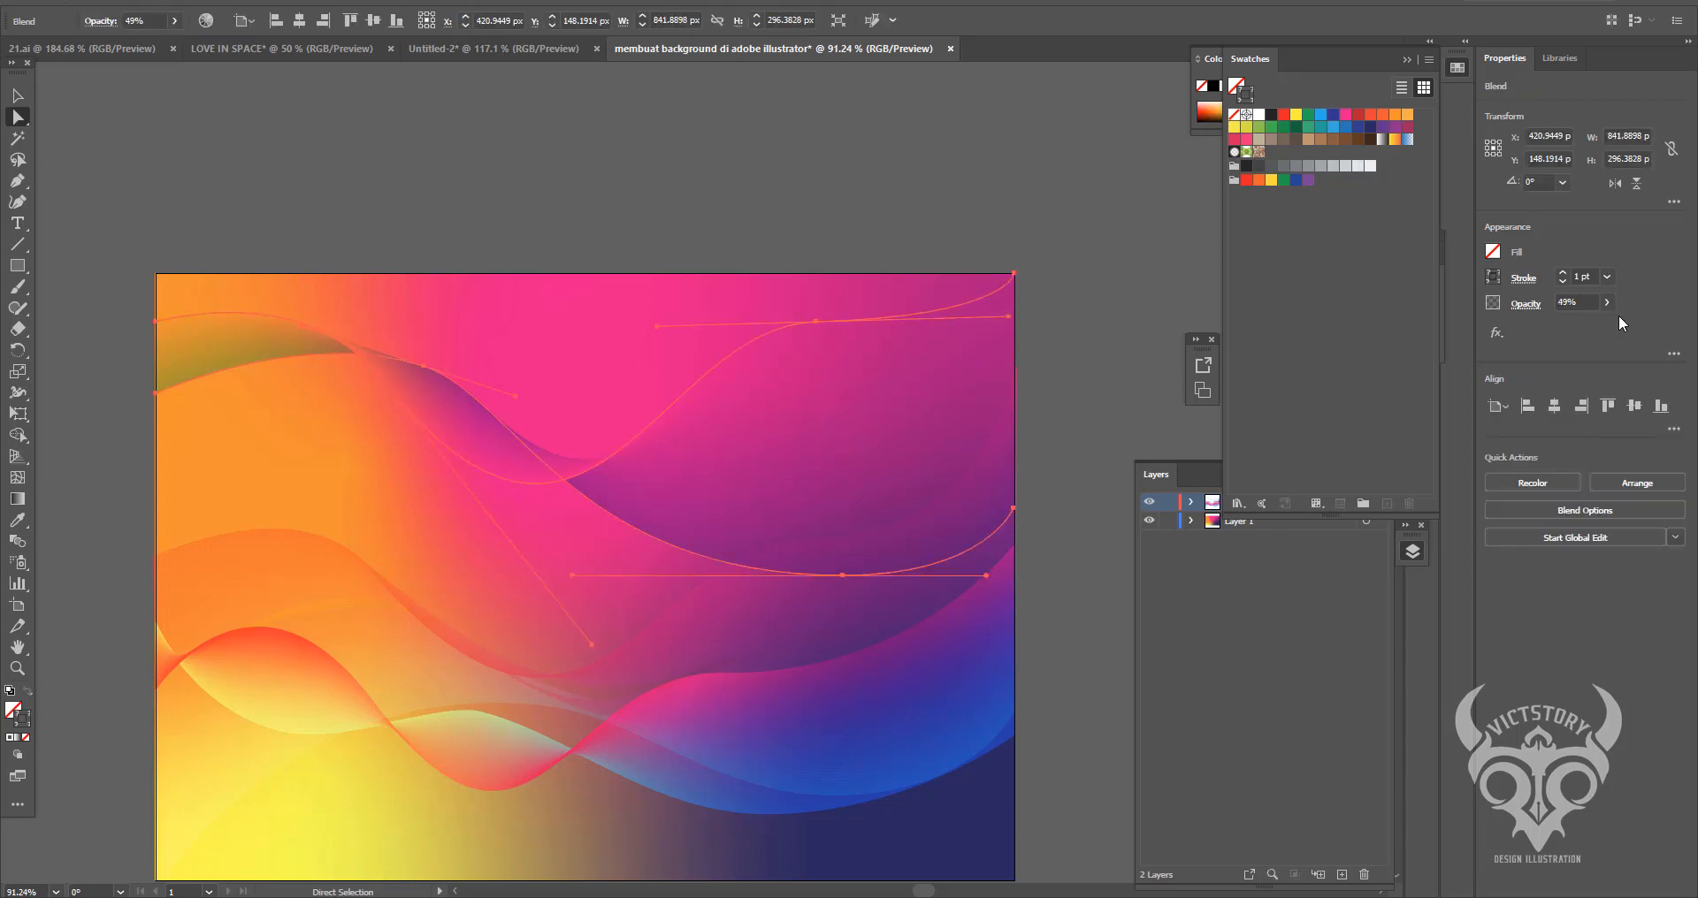
left_click_drag(1569, 322, 1551, 323)
left_click(1117, 370)
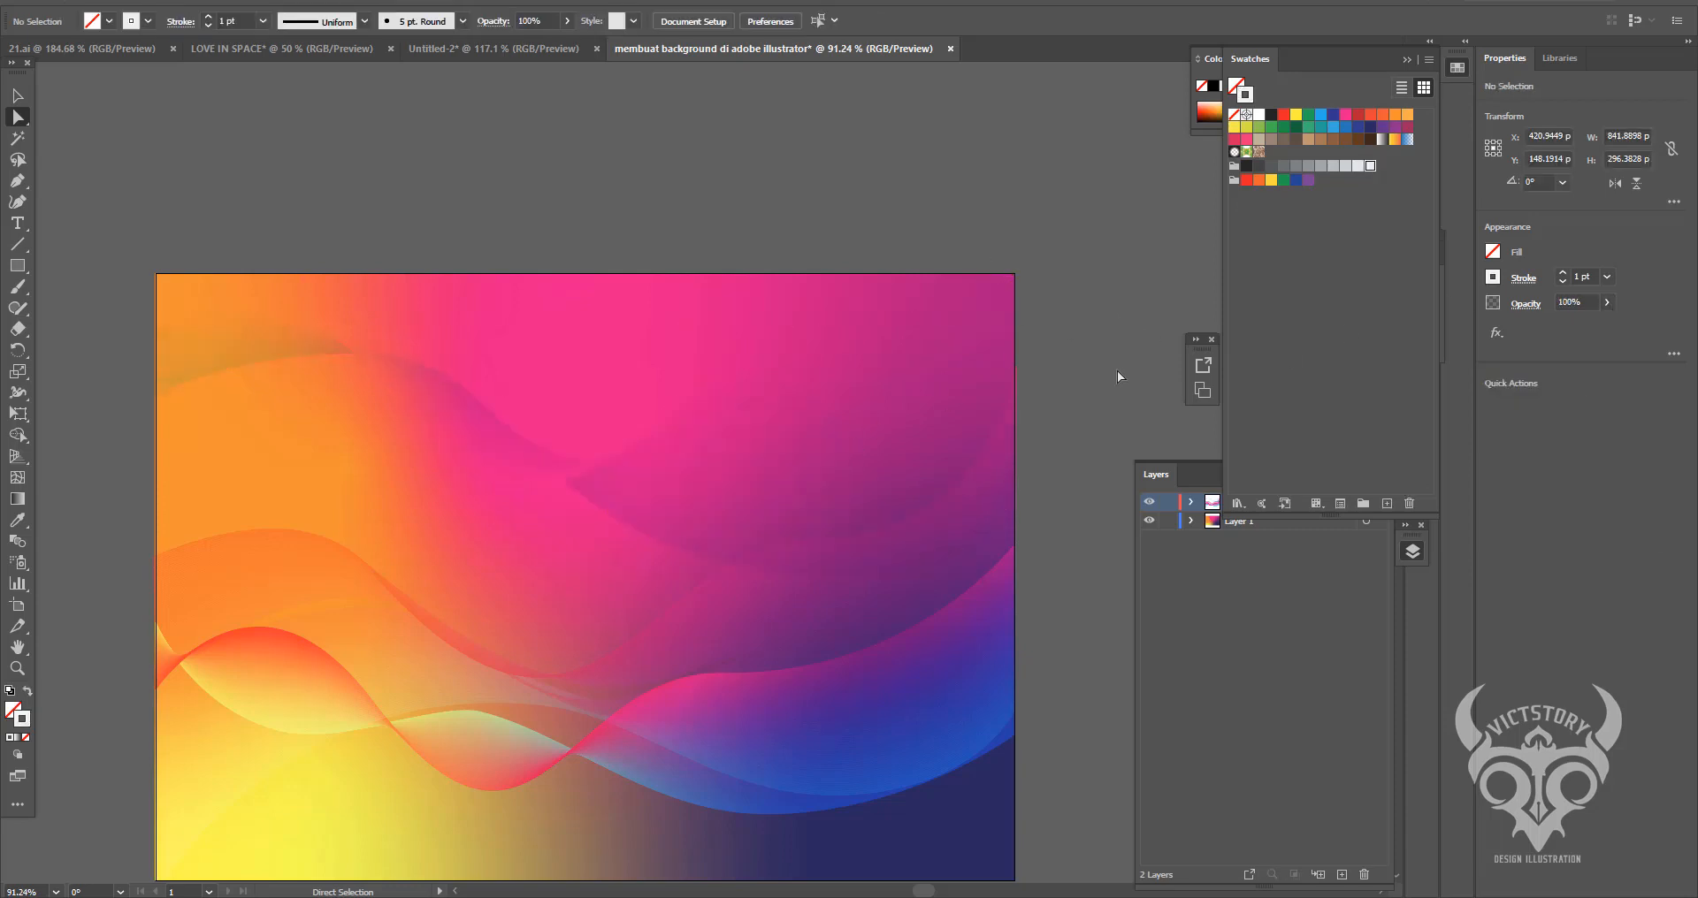
- Lower the right end and the right trough of the original wave's cyan line toward the artboard's bottom edge
scroll(881, 363, "down", 2)
left_click(914, 645)
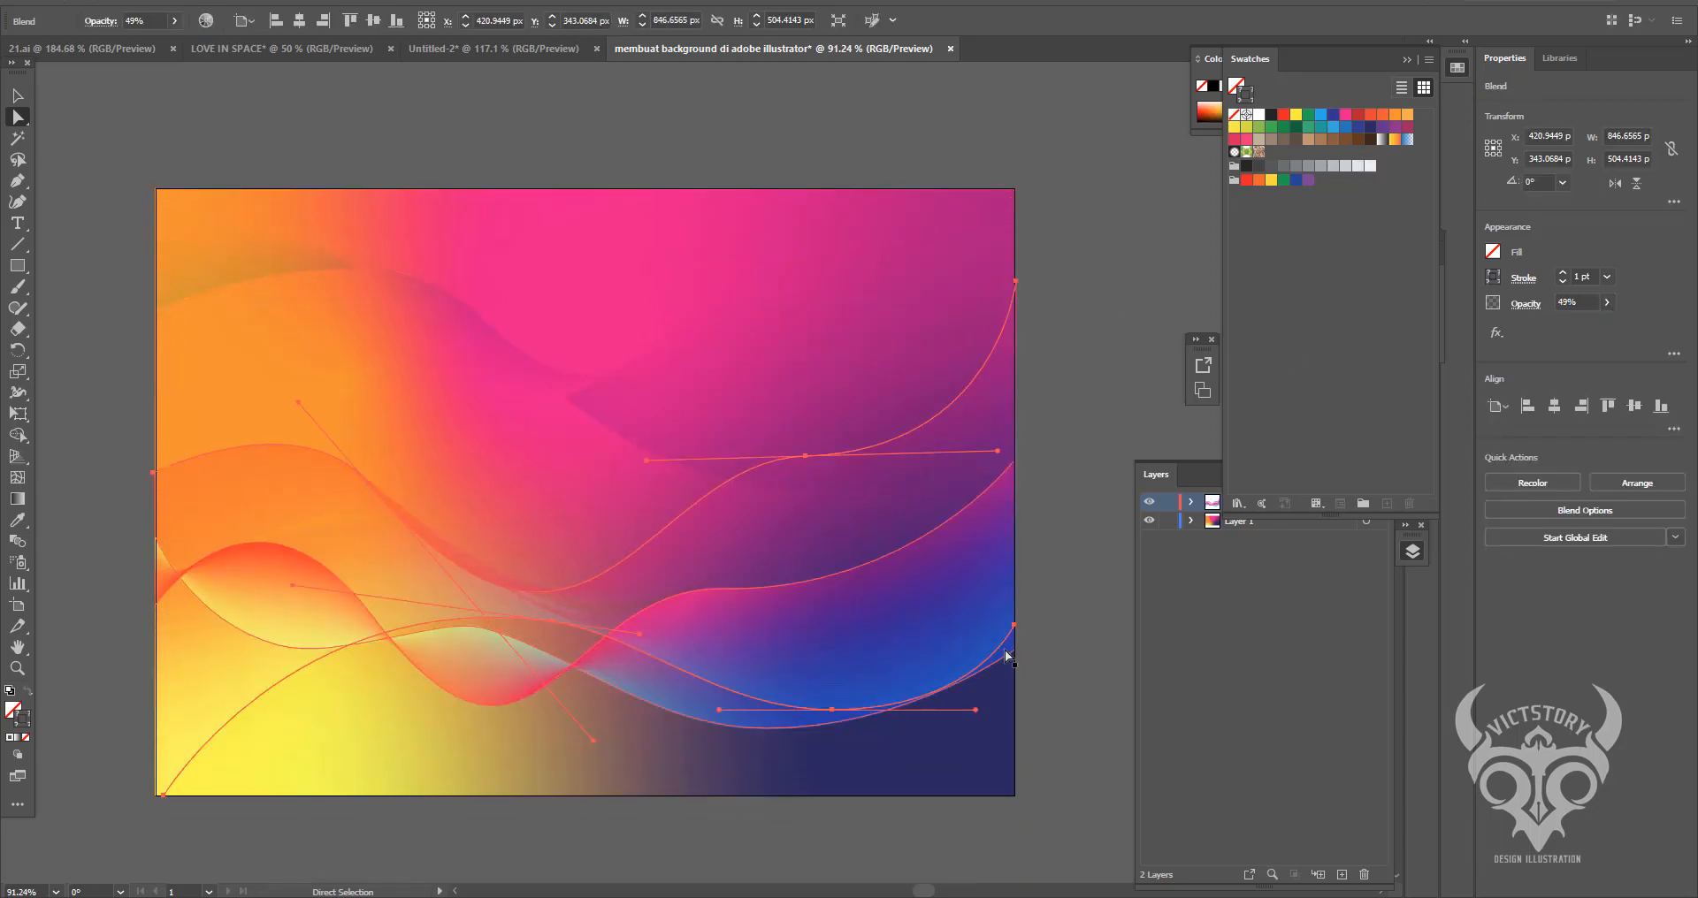
left_click_drag(1014, 653, 1013, 696)
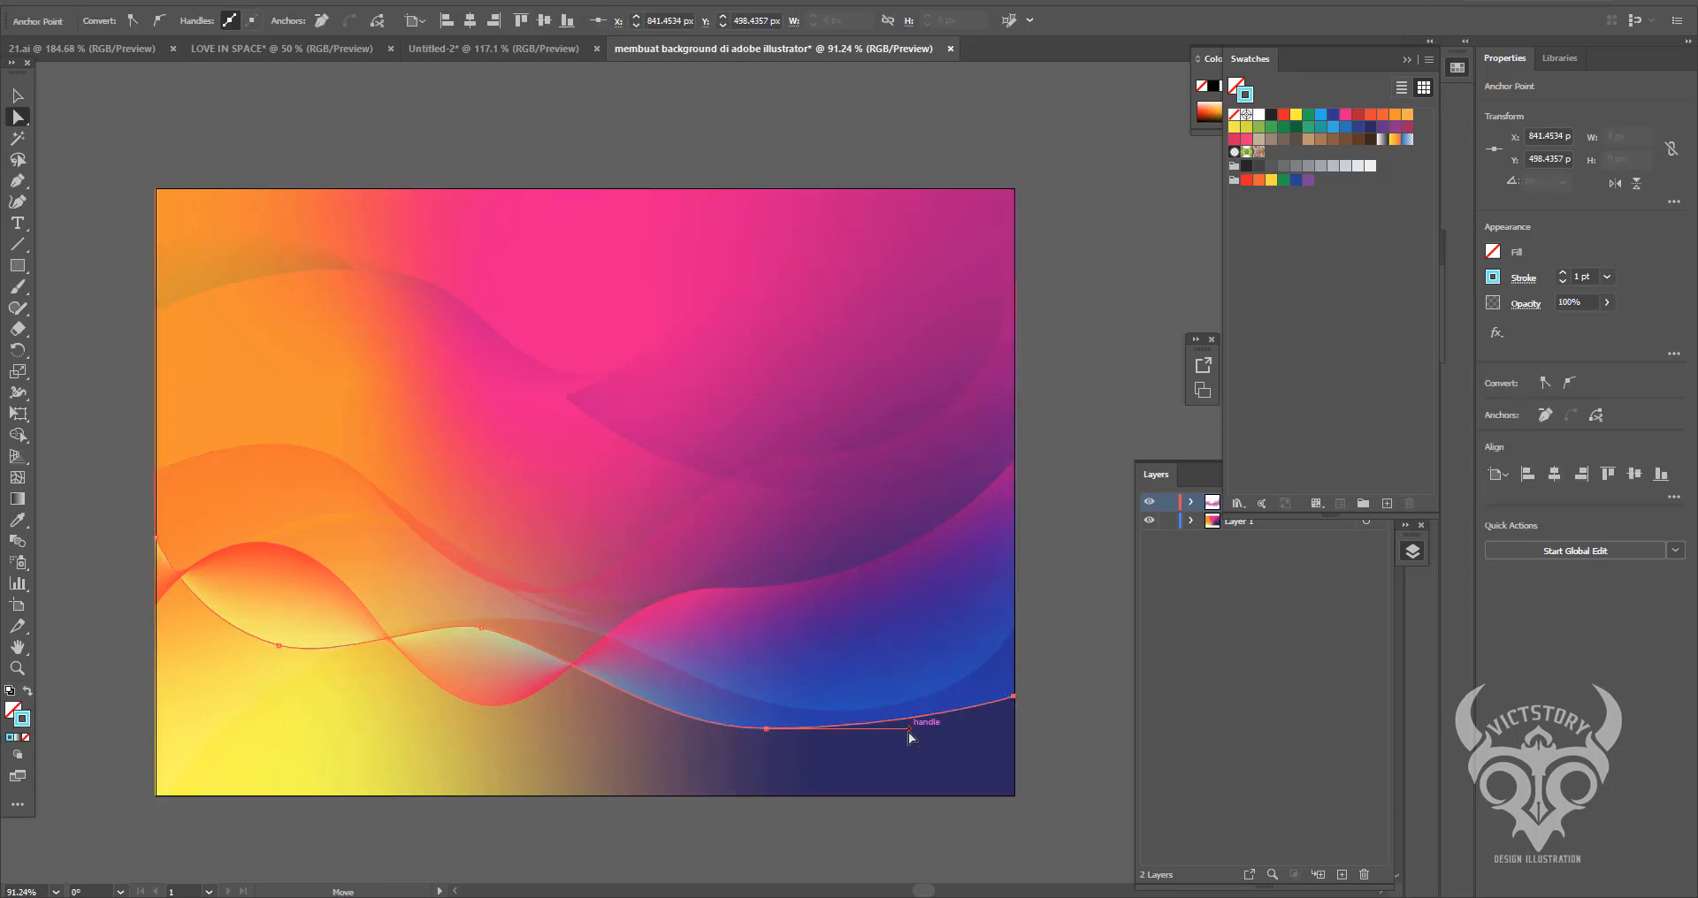
left_click_drag(767, 729, 766, 750)
left_click_drag(1016, 702, 1017, 748)
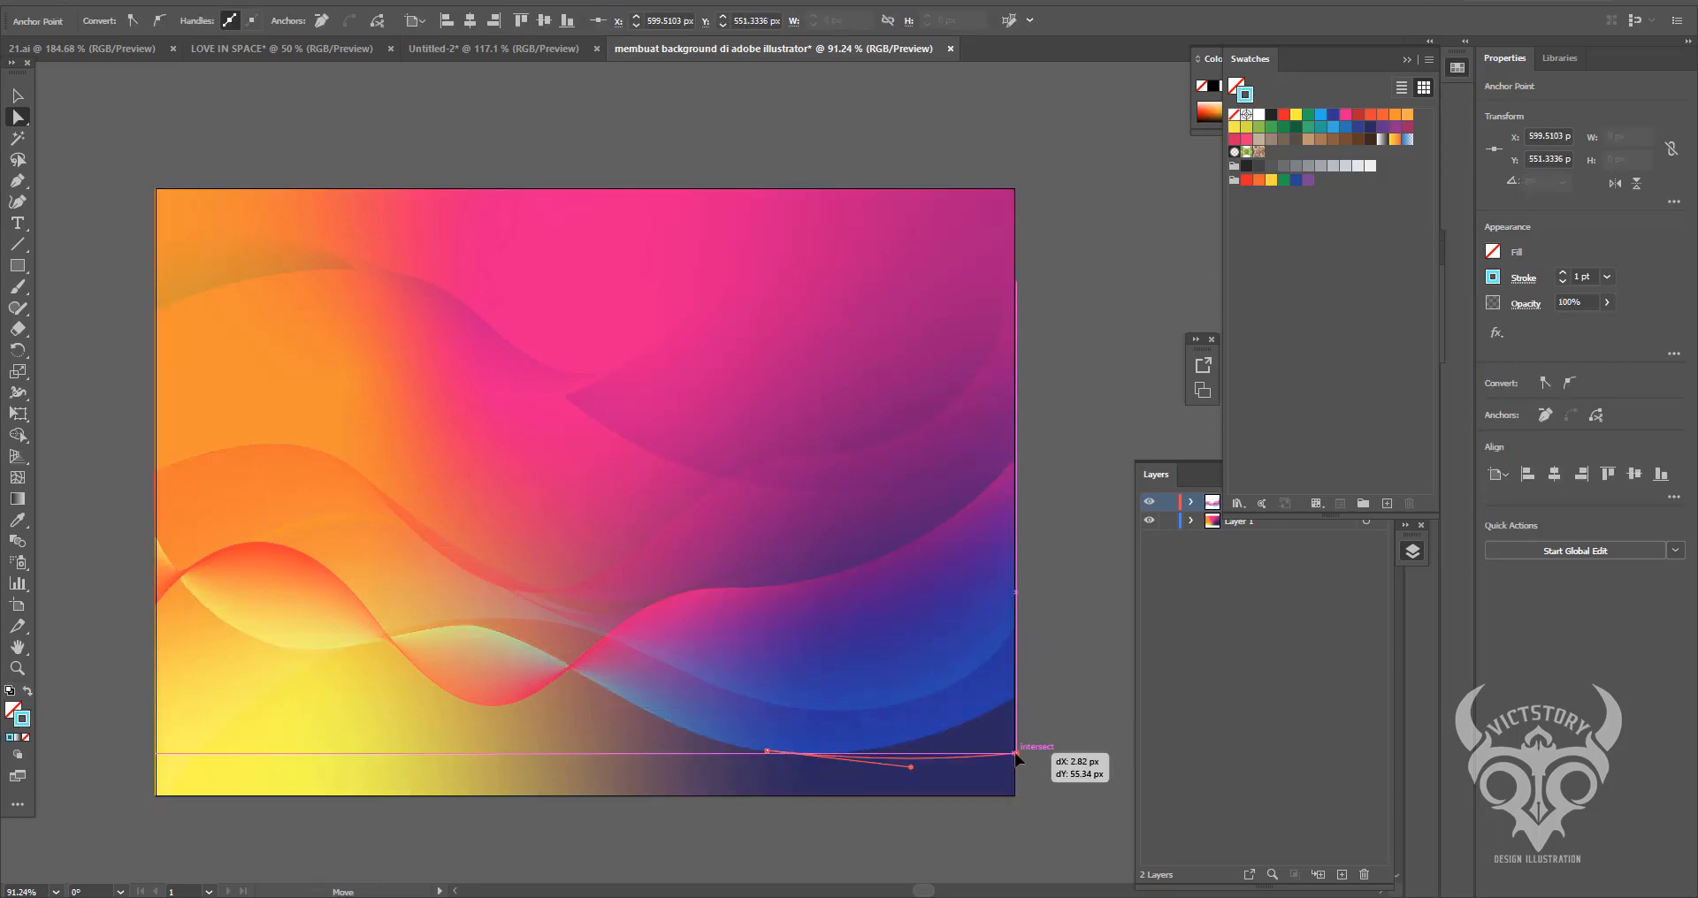
left_click_drag(767, 752, 782, 775)
- Move the background rectangle's navy freeform gradient stop closer to the lower-right corner
left_click(954, 791)
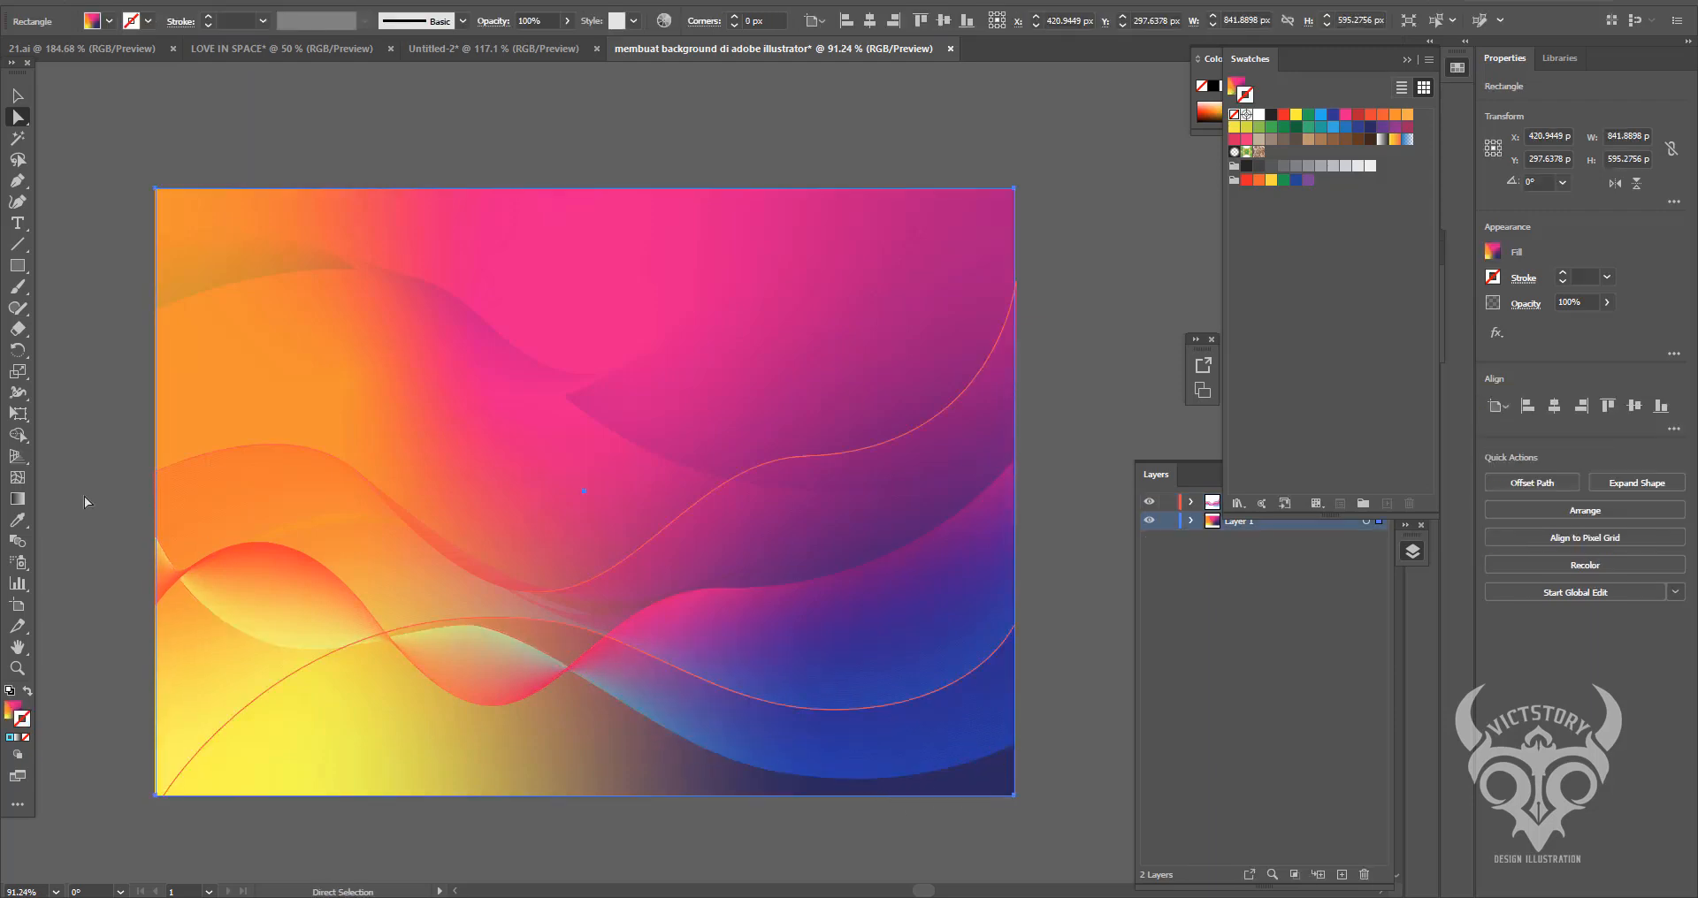
left_click(18, 499)
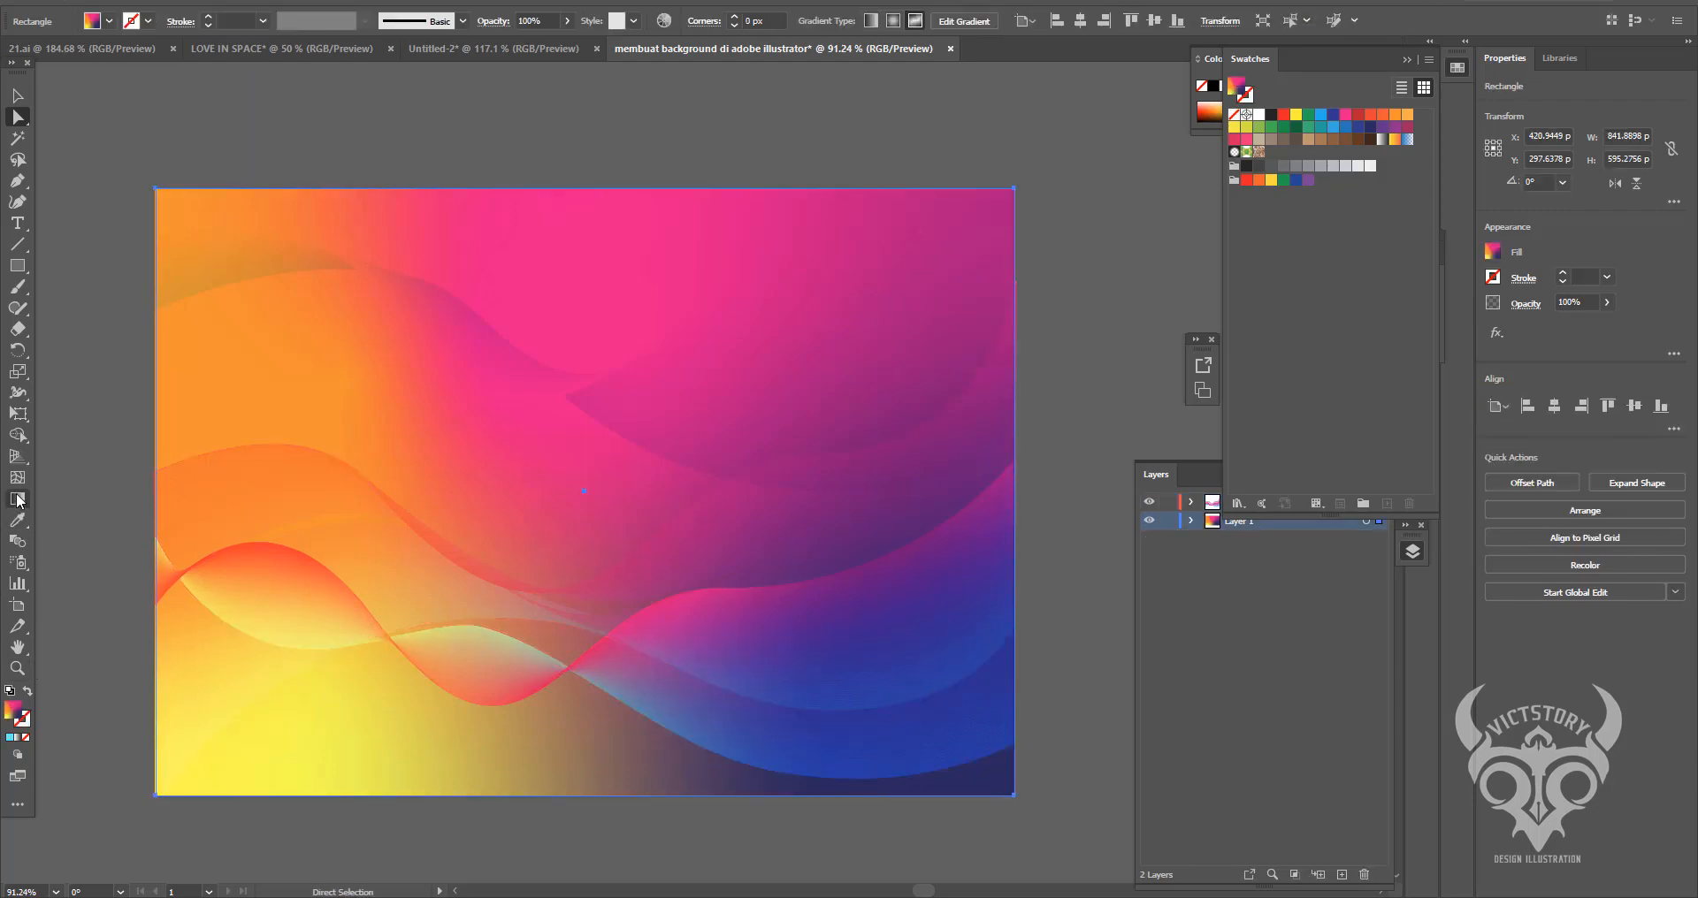
left_click(977, 775)
mouse_move(977, 775)
left_mouse_down()
mouse_move(841, 645)
mouse_move(582, 728)
mouse_move(446, 730)
mouse_move(323, 708)
mouse_move(290, 678)
mouse_move(596, 659)
mouse_move(987, 424)
mouse_move(451, 543)
mouse_move(515, 675)
mouse_move(971, 713)
mouse_move(584, 687)
mouse_move(330, 645)
mouse_move(345, 674)
mouse_move(311, 683)
mouse_move(823, 704)
mouse_move(1012, 553)
mouse_move(1021, 770)
mouse_move(955, 801)
mouse_move(1039, 811)
mouse_move(565, 754)
mouse_move(864, 773)
mouse_move(985, 496)
mouse_move(462, 706)
mouse_move(925, 752)
mouse_move(1004, 801)
mouse_move(989, 732)
mouse_move(851, 688)
mouse_move(917, 762)
mouse_move(994, 774)
left_mouse_up()
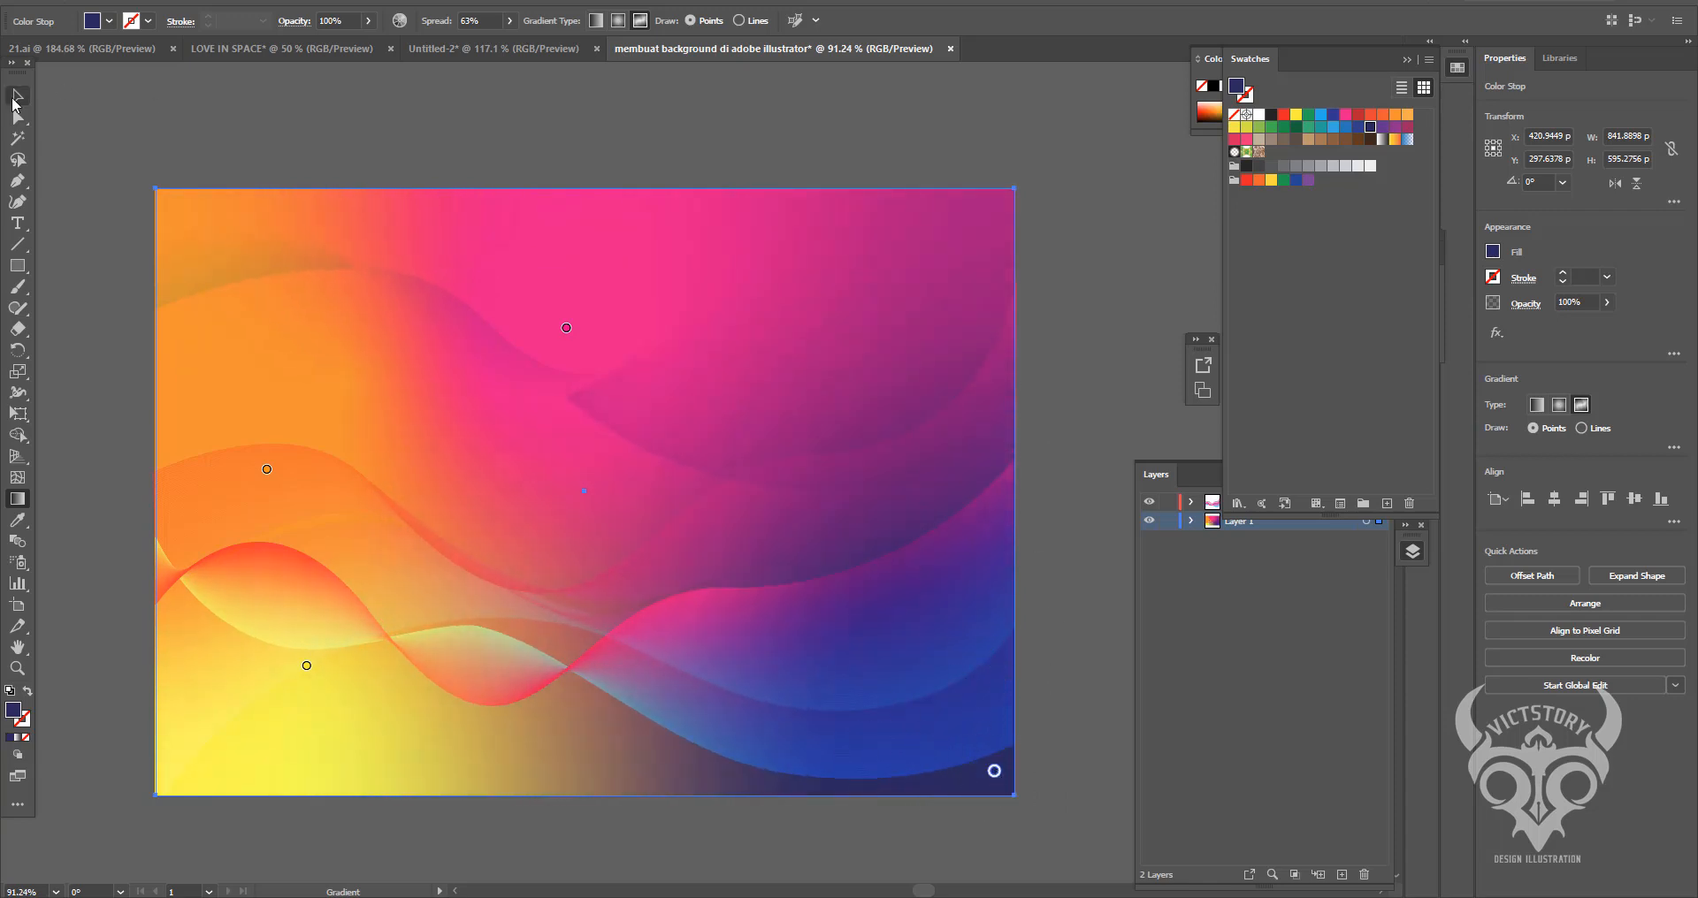
- Try the Lighten and Overlay blending modes on the third wave
left_click(16, 95)
left_click(469, 305)
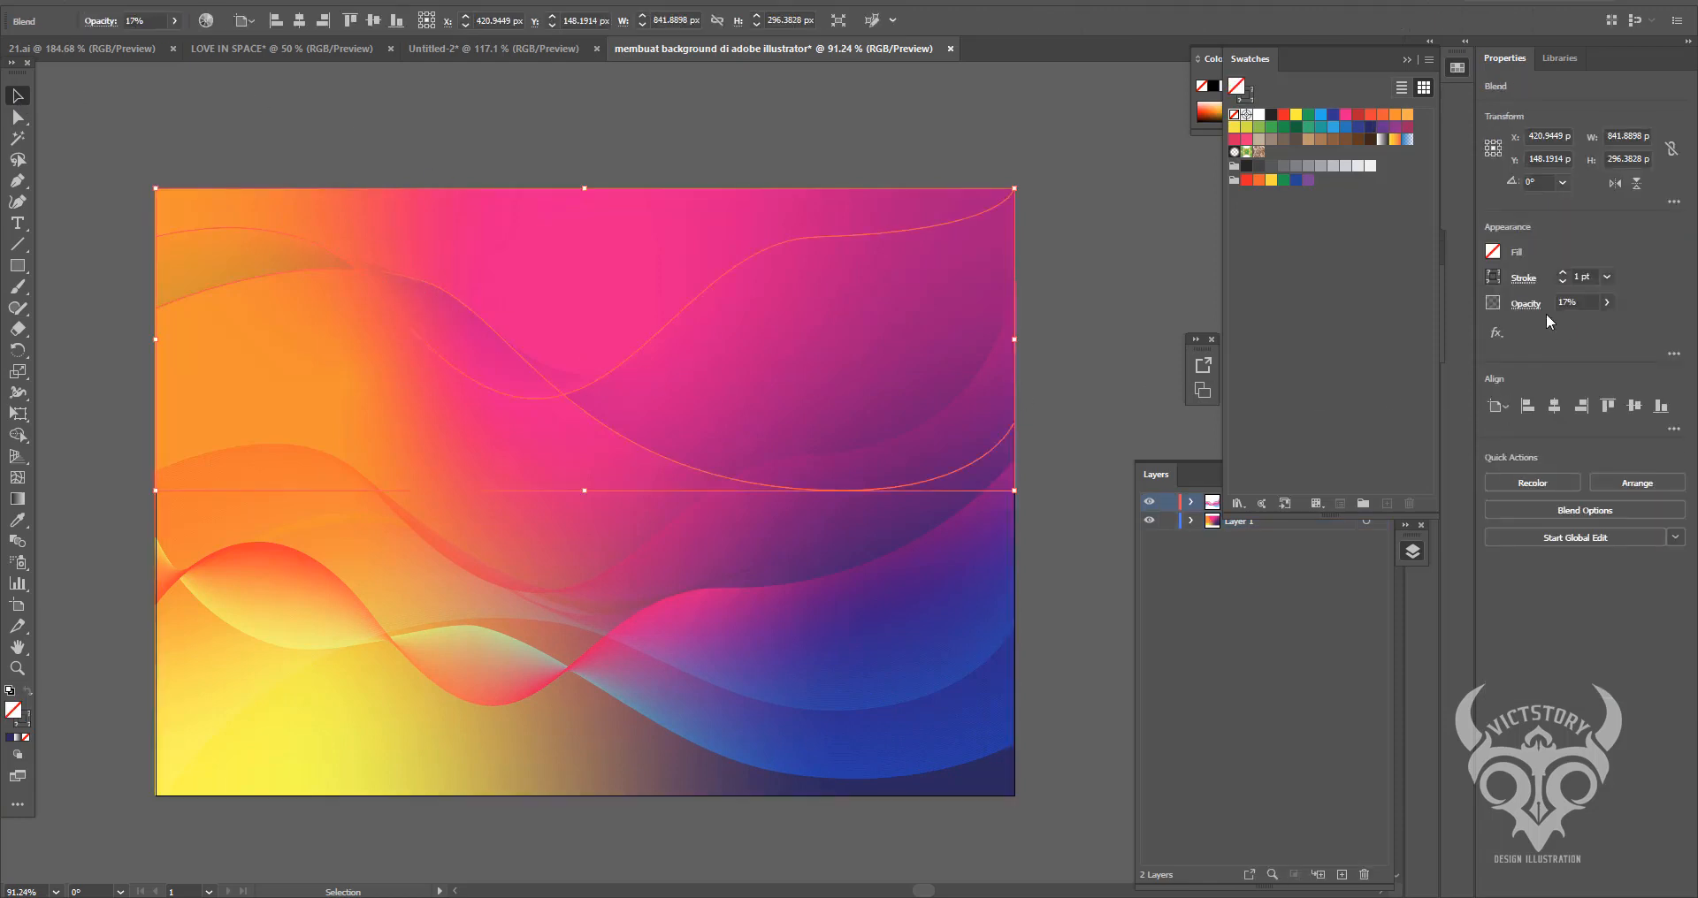
left_click(1526, 304)
left_click(1386, 336)
left_click(1381, 440)
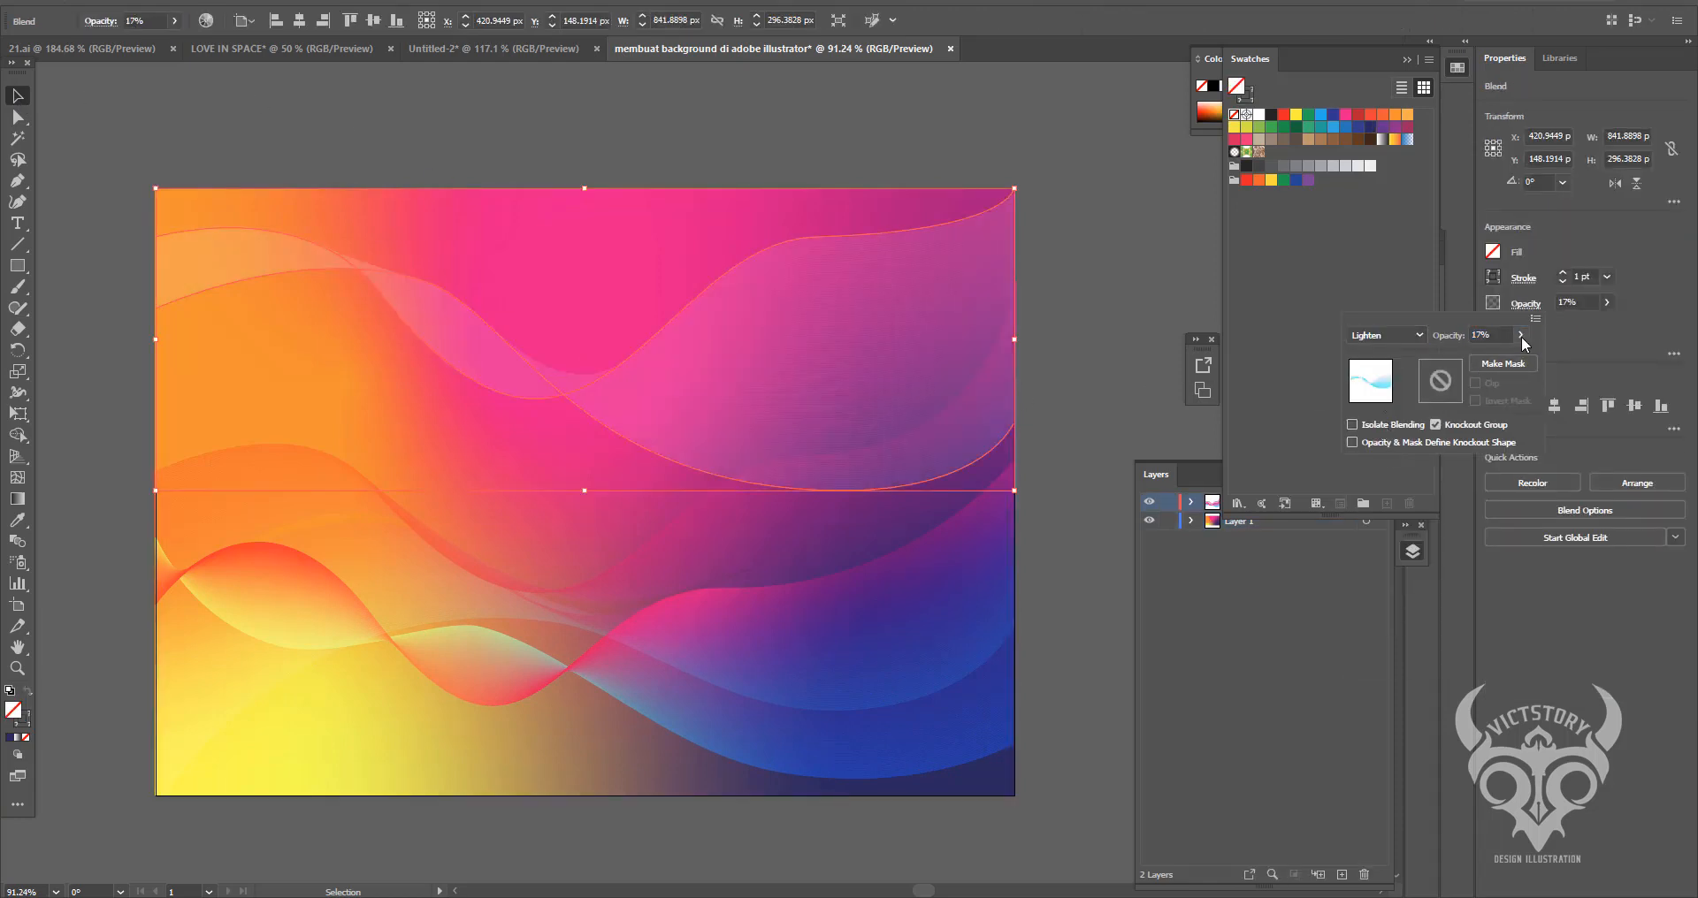
left_click(1408, 341)
left_click(1385, 492)
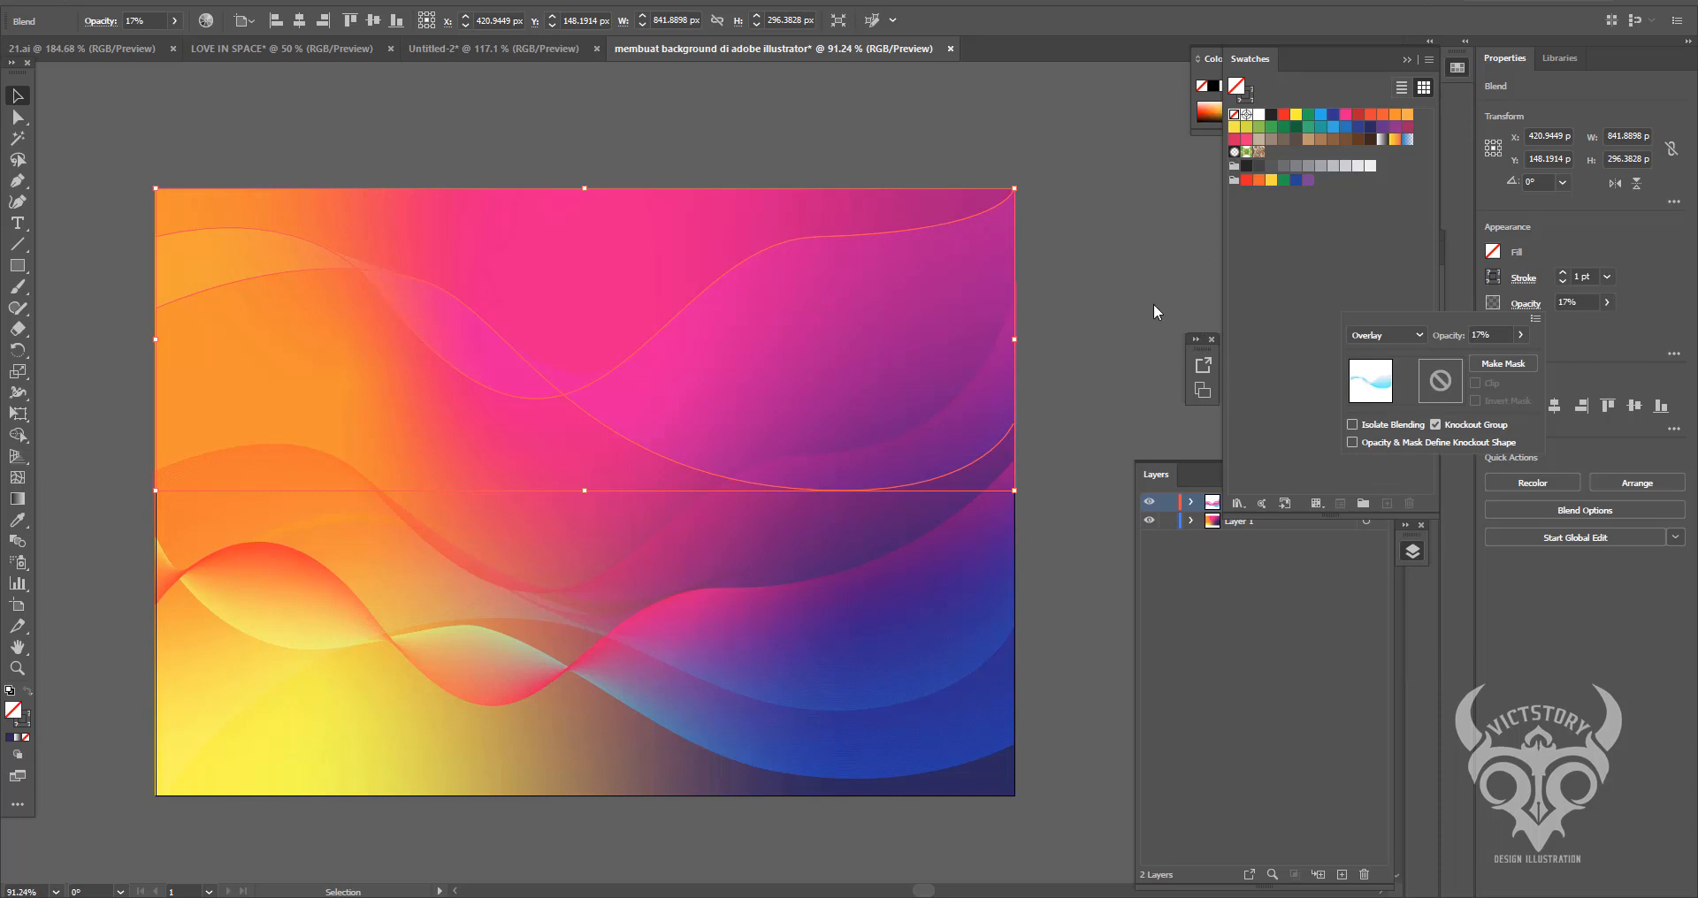
left_click(1122, 292)
left_click(894, 292)
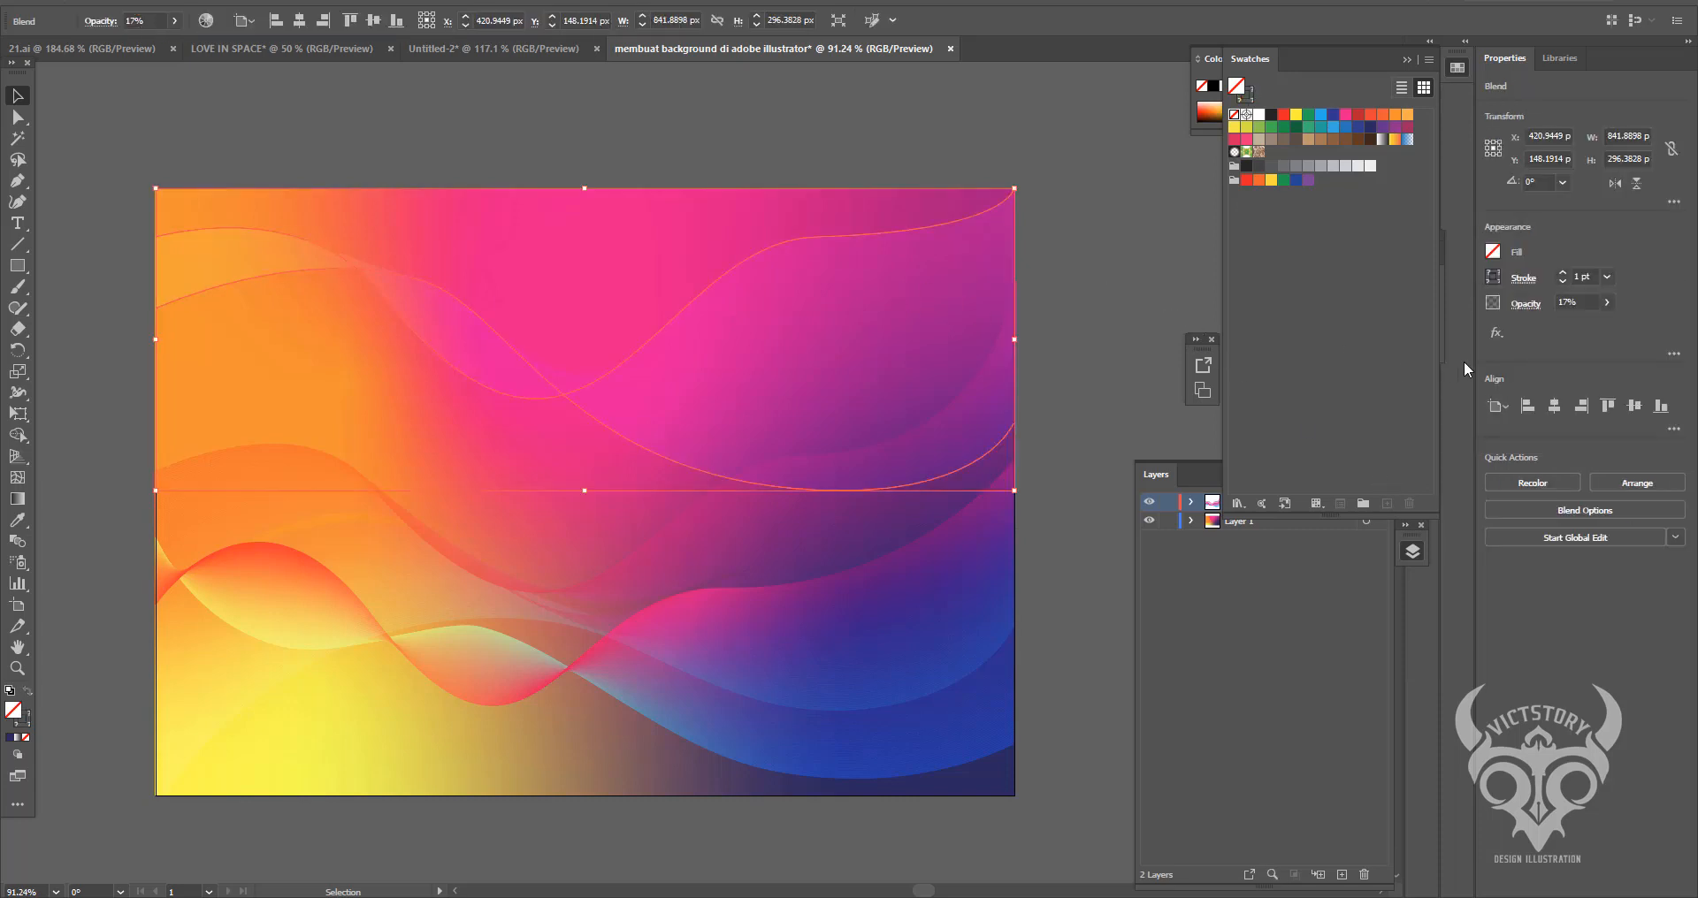
- Try Exclusion and Hard Light on the third wave, then set its blending mode to Color Burn and deselect it
left_click(1518, 305)
left_click(1386, 336)
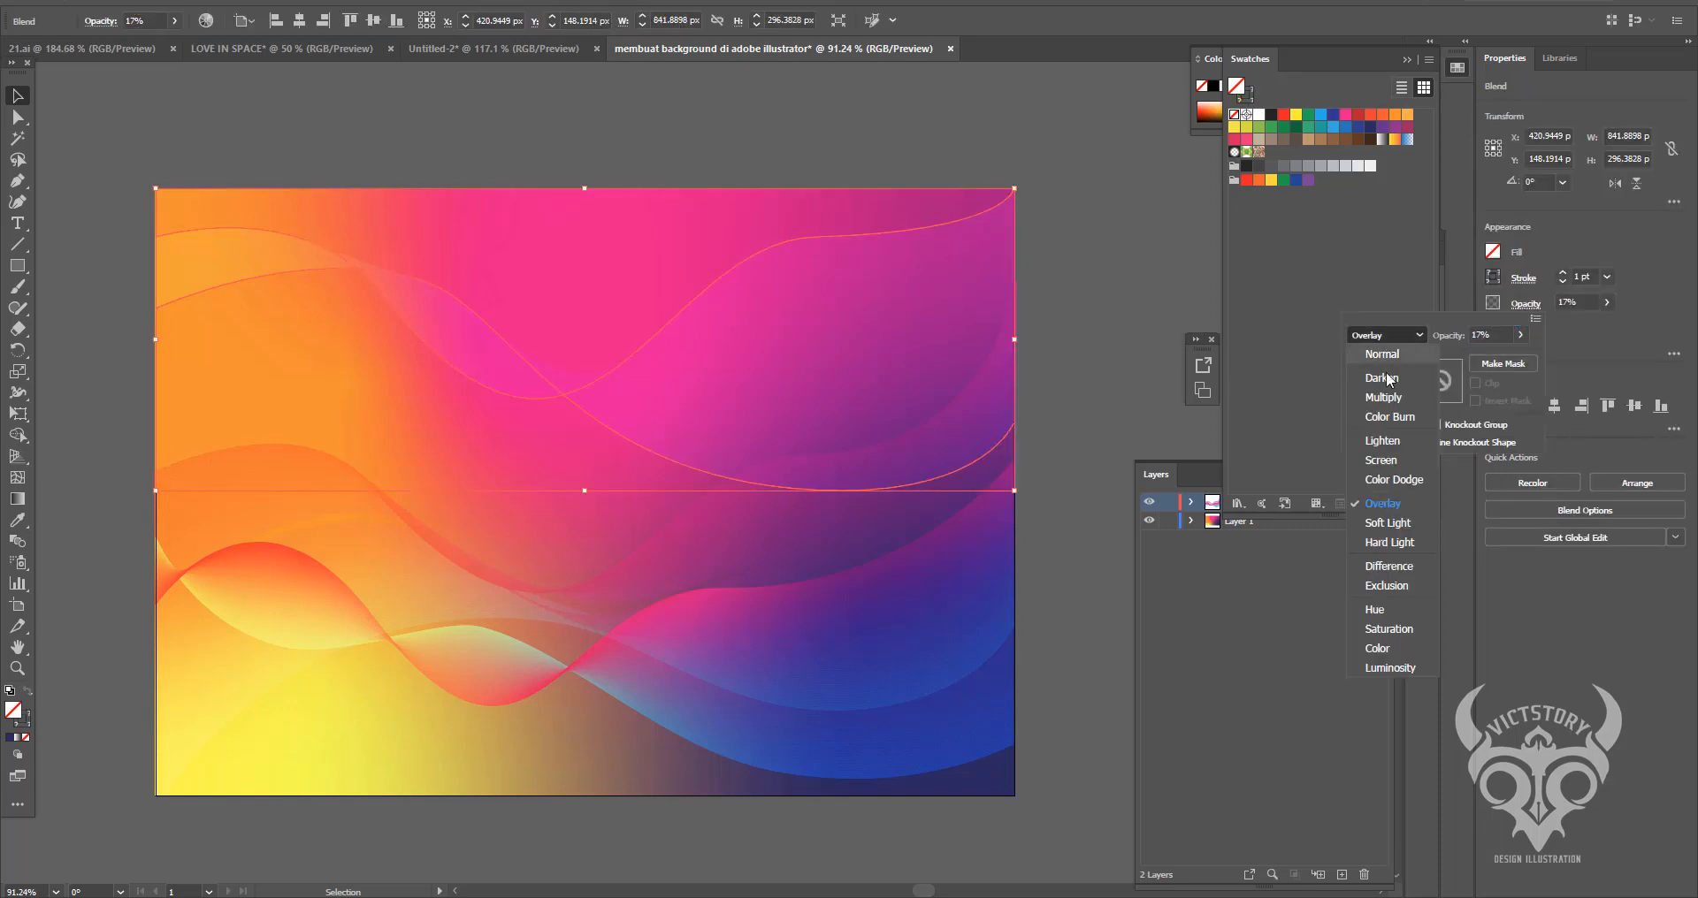
left_click(1387, 586)
left_click(1415, 335)
left_click(1392, 542)
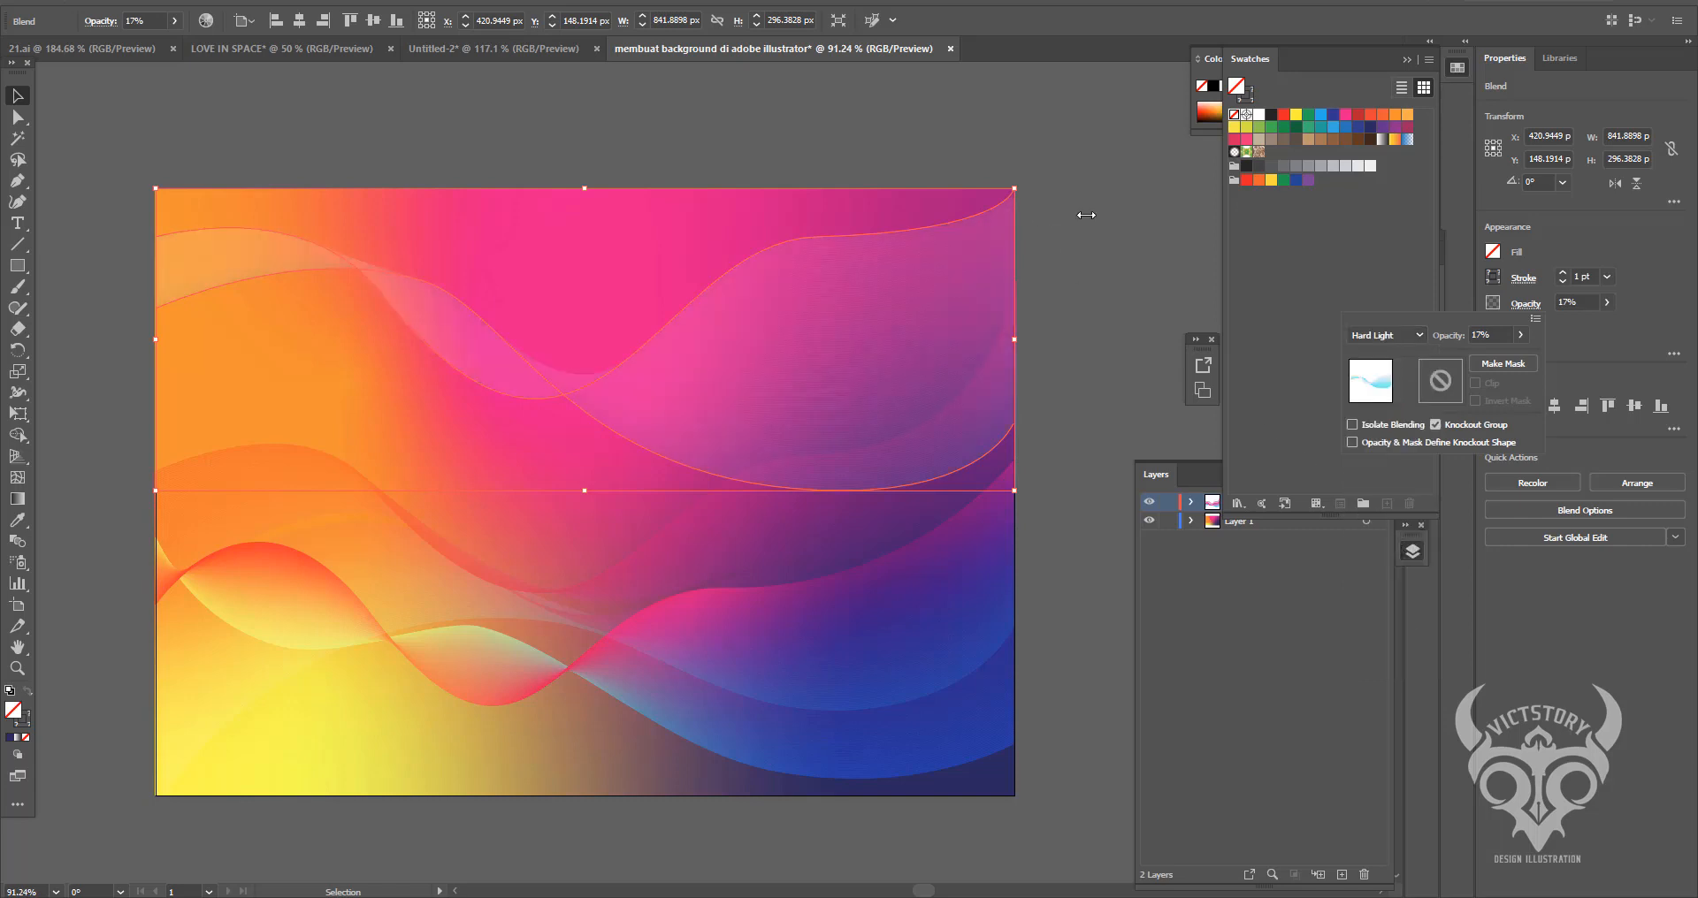
left_click(1405, 340)
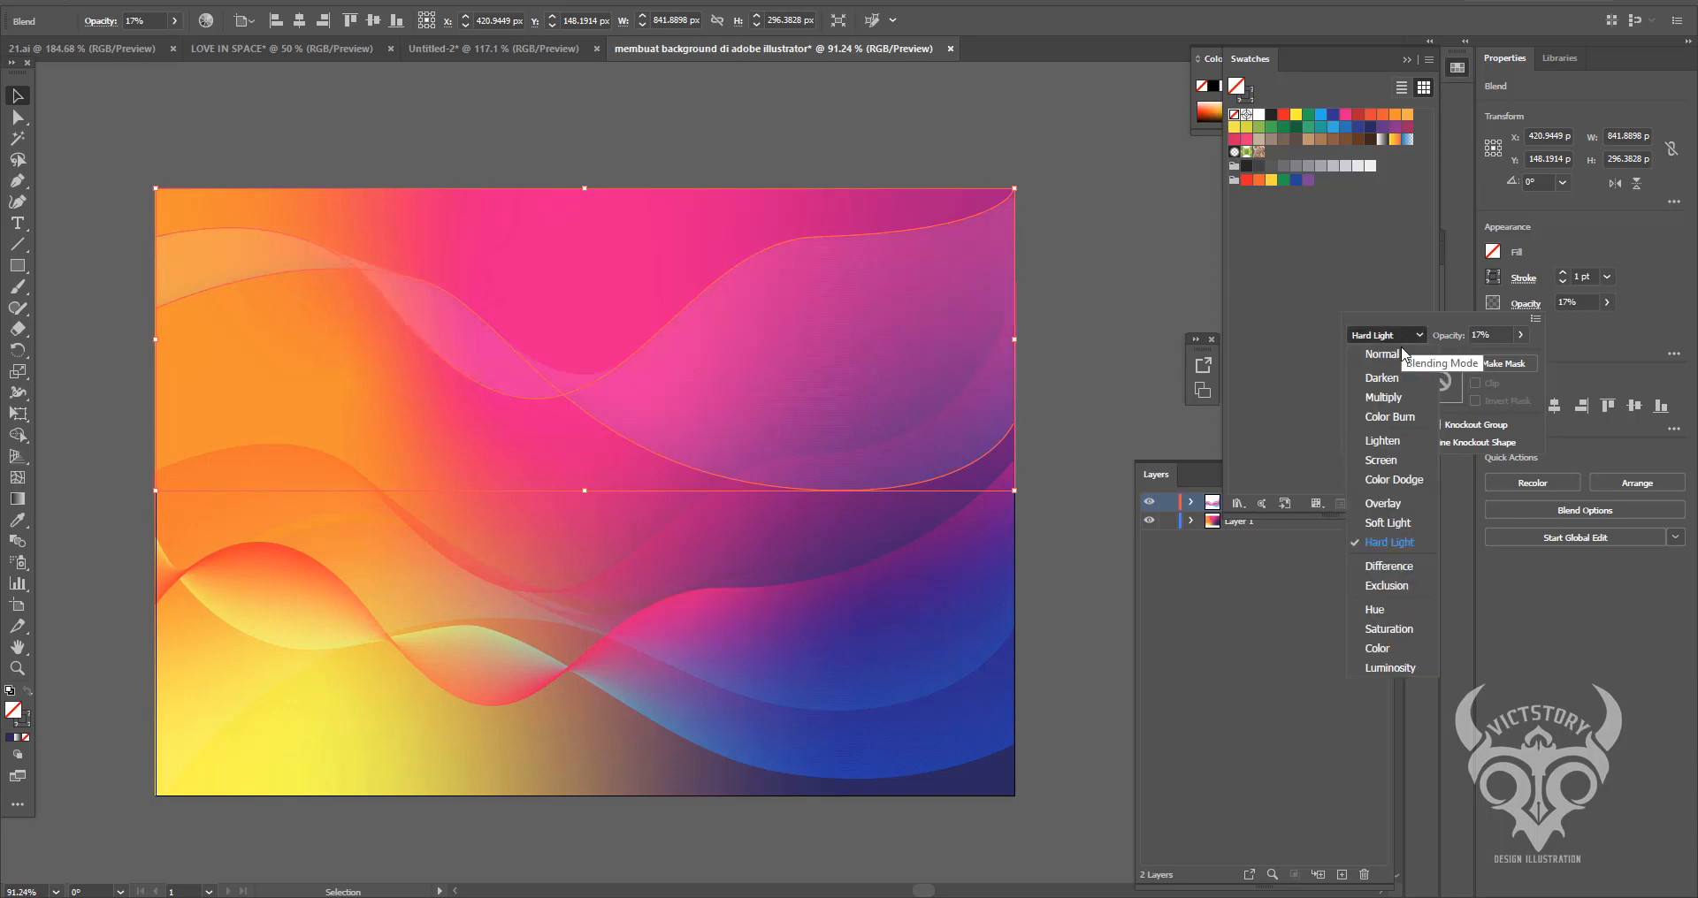
left_click(1387, 418)
left_click(1061, 262)
left_click(1093, 270)
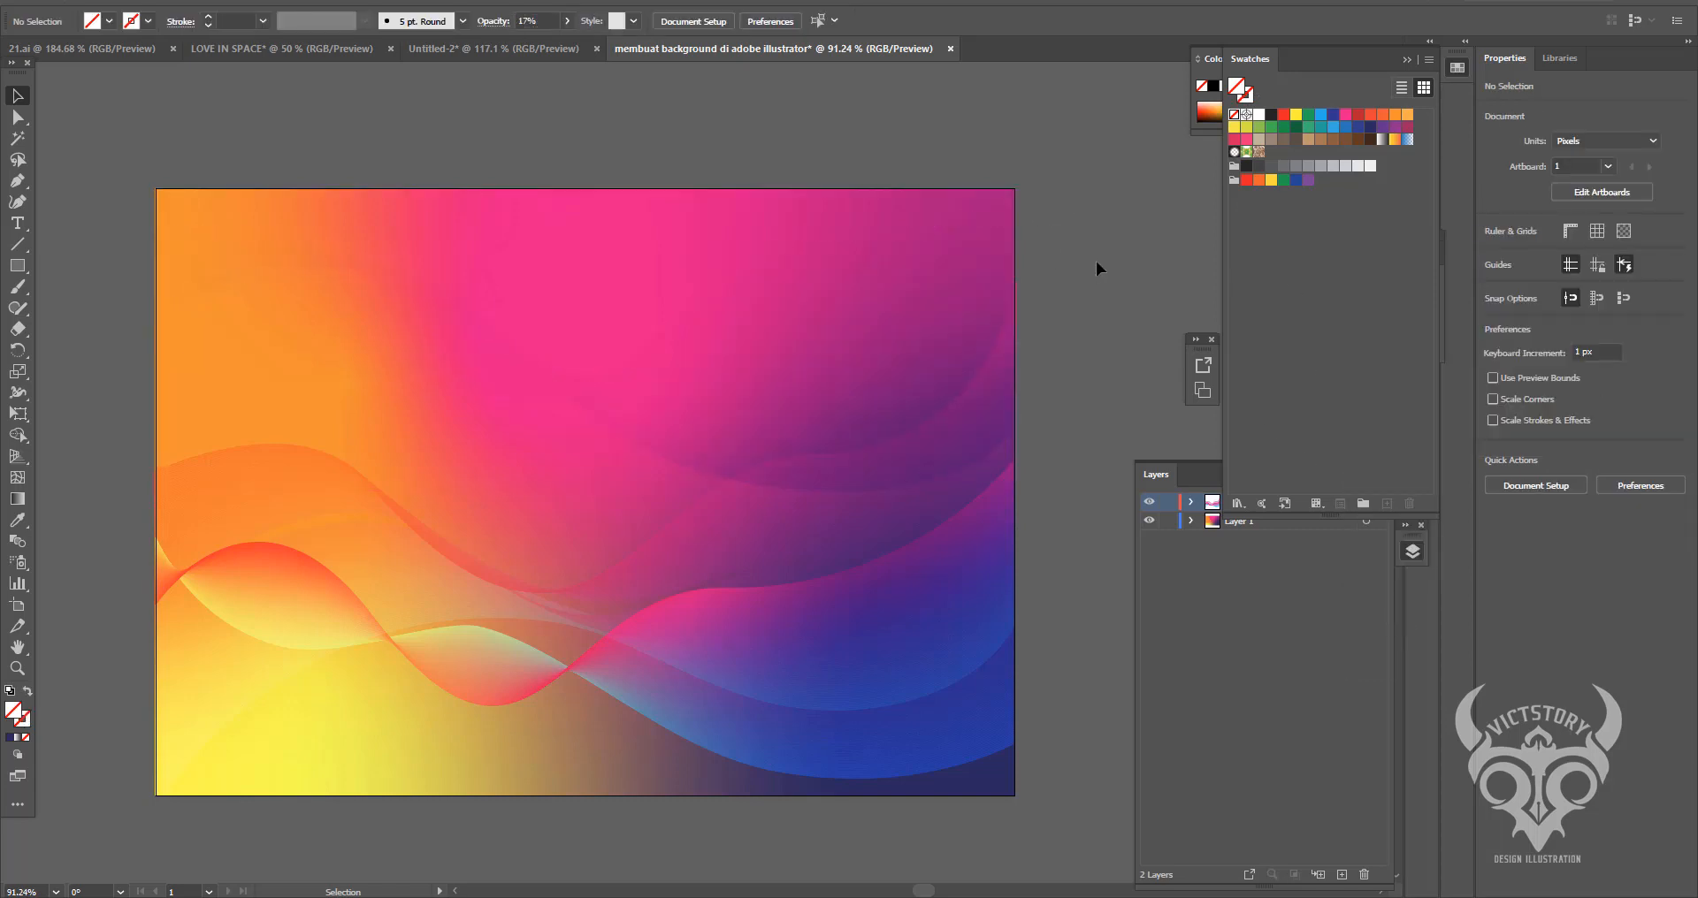
- Reshape the original wave's cyan line by raising its middle crest and shifting its lower-right trough further right
key("a")
left_click(598, 659)
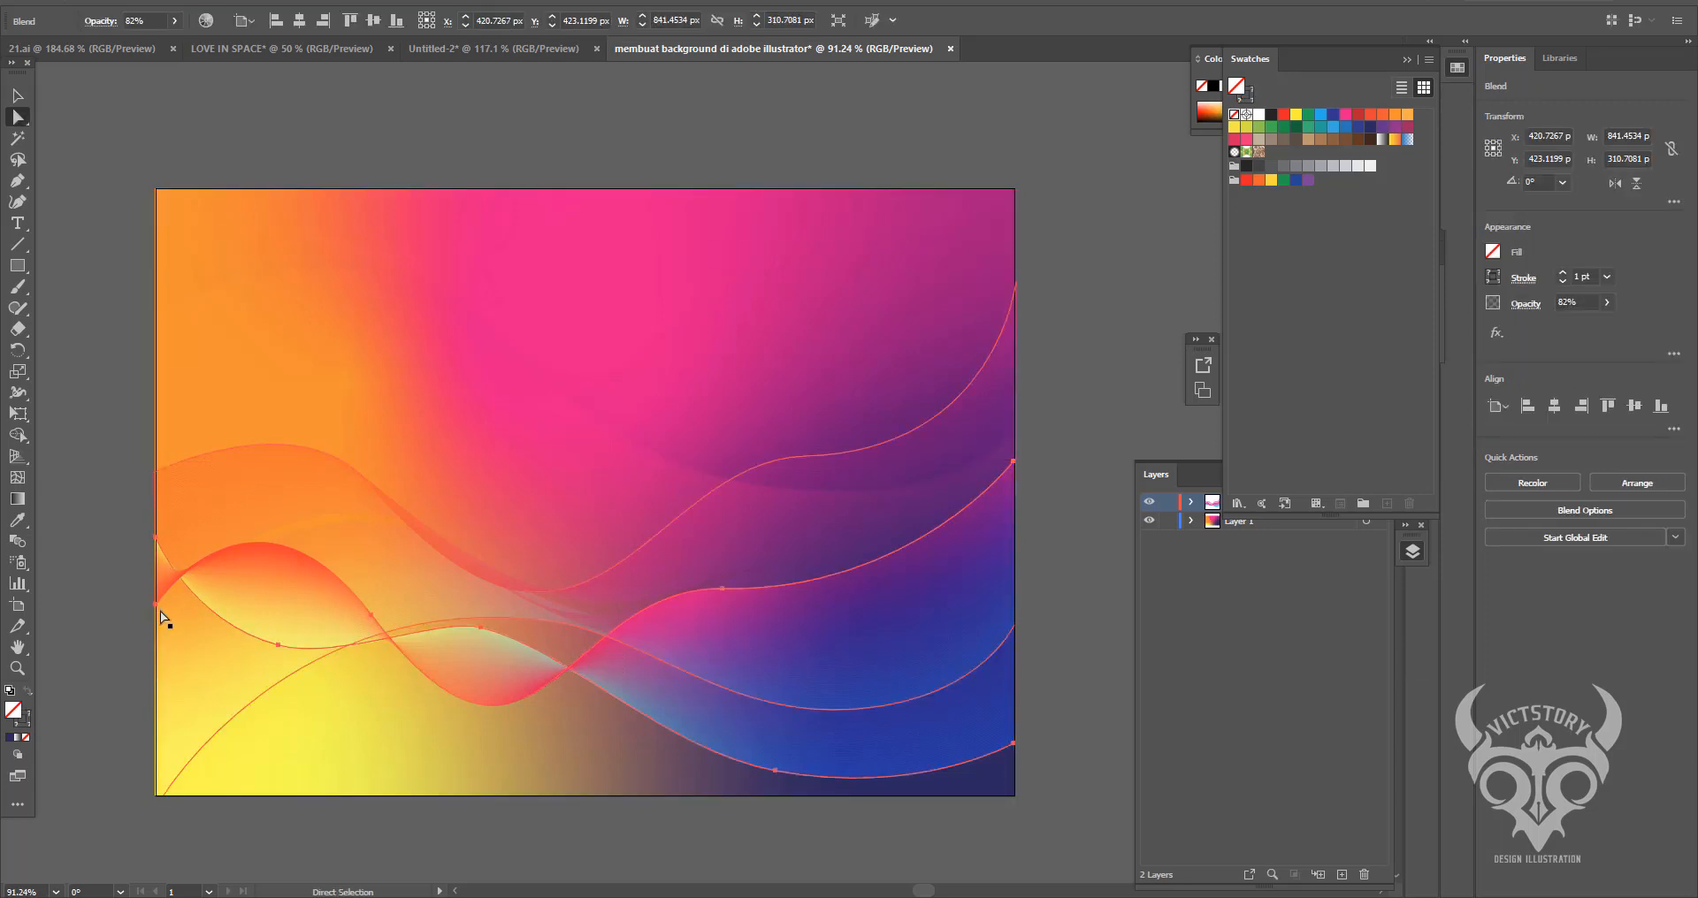
left_click_drag(481, 629, 664, 658)
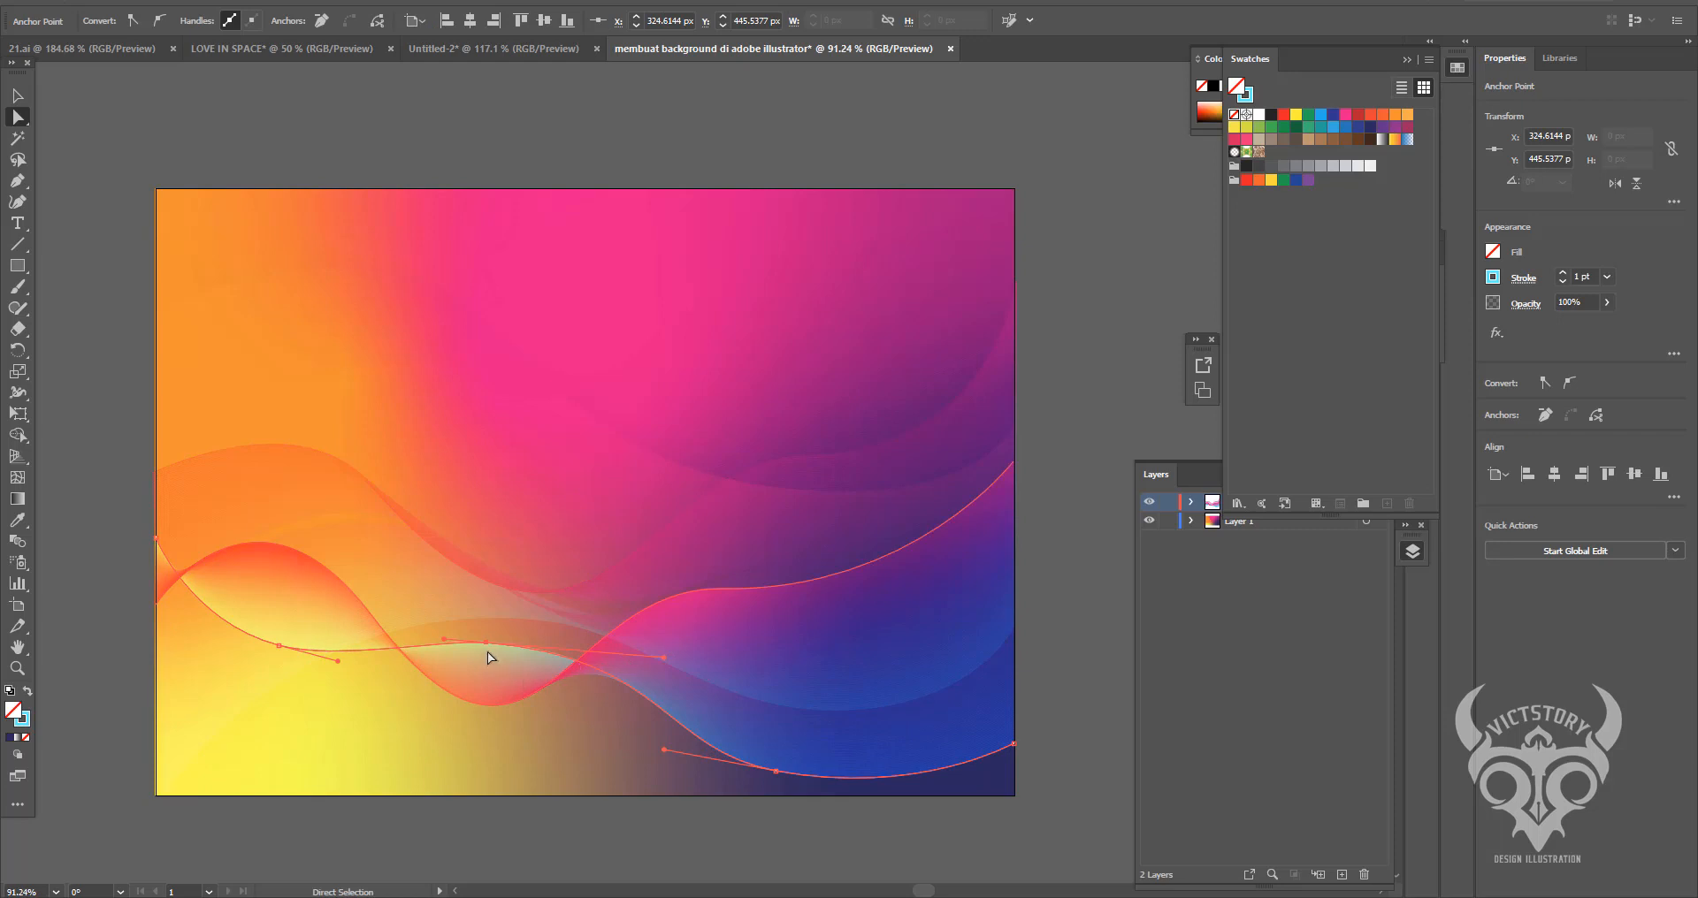
mouse_move(486, 639)
left_mouse_down()
mouse_move(467, 602)
mouse_move(499, 626)
left_mouse_up()
left_click_drag(669, 632, 685, 627)
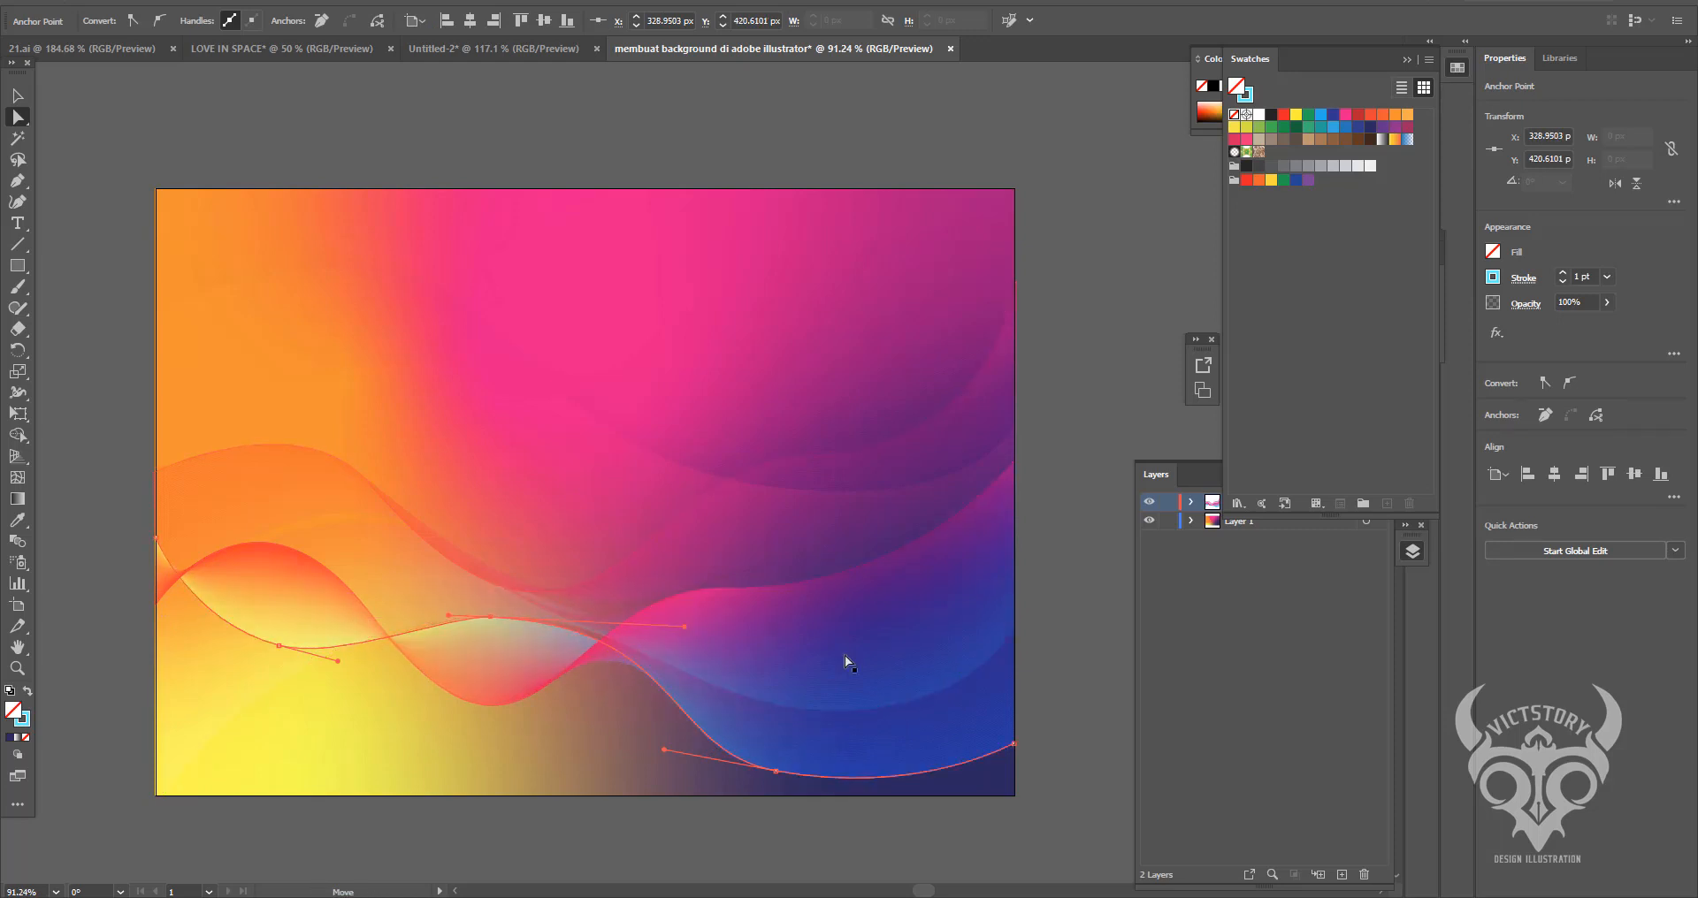
left_click_drag(771, 775, 813, 768)
left_click_drag(958, 800, 910, 796)
left_click(1073, 714)
- Add anchor points along the second wave's cyan line with the Pen tool
left_click(729, 579)
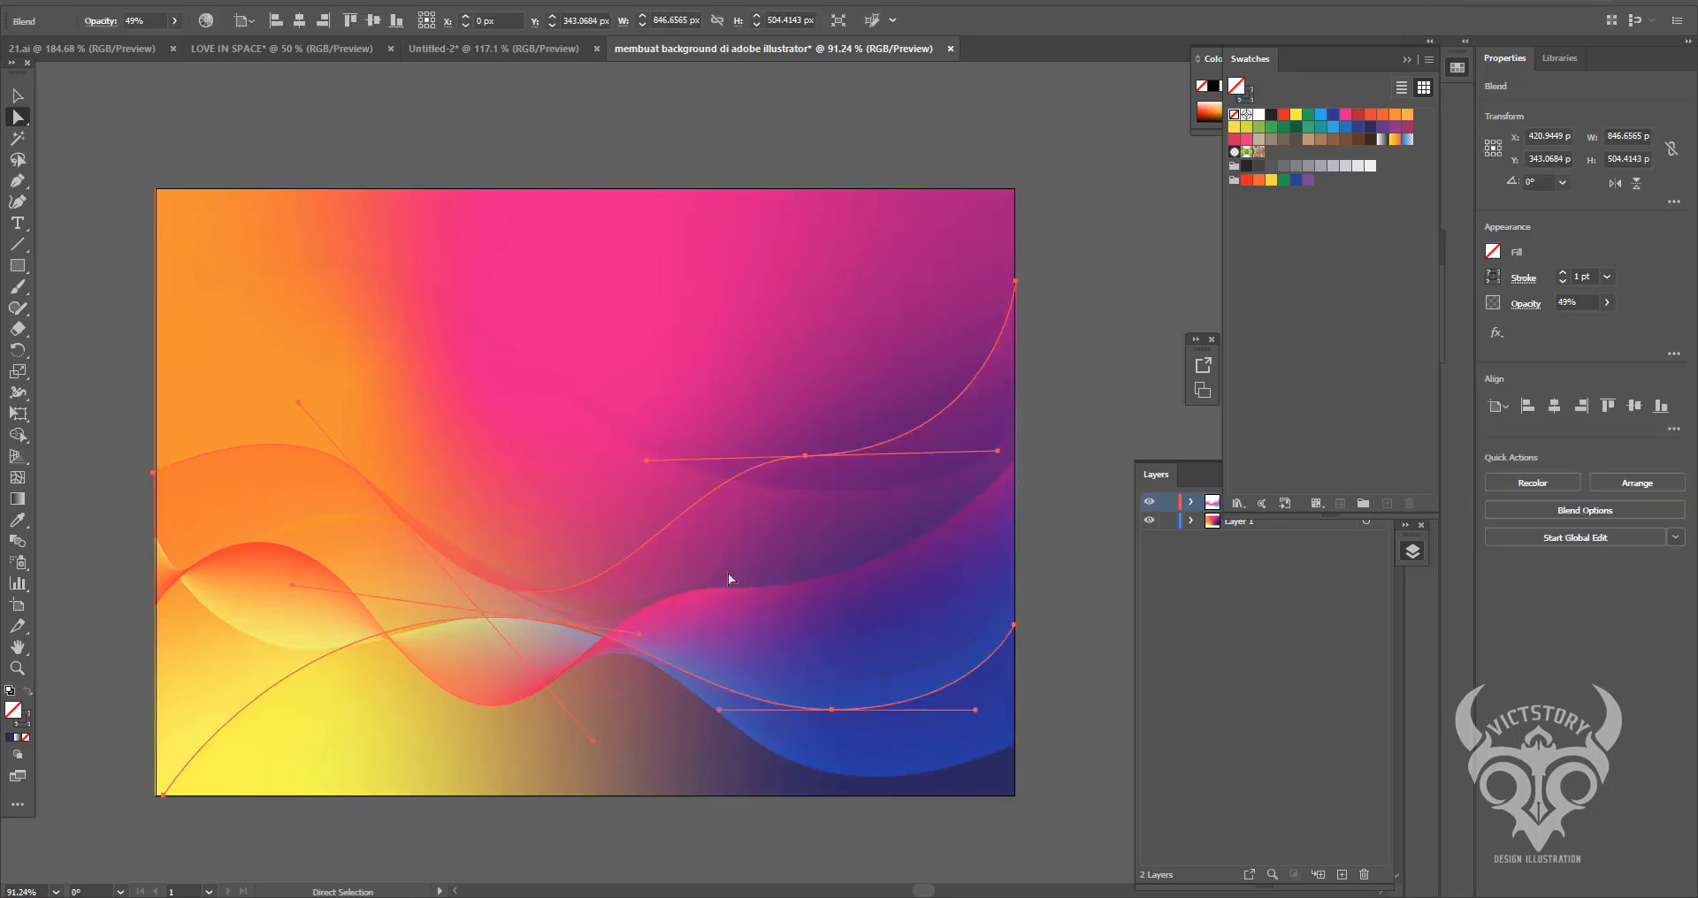
left_click(549, 624)
key("p")
left_click(324, 656)
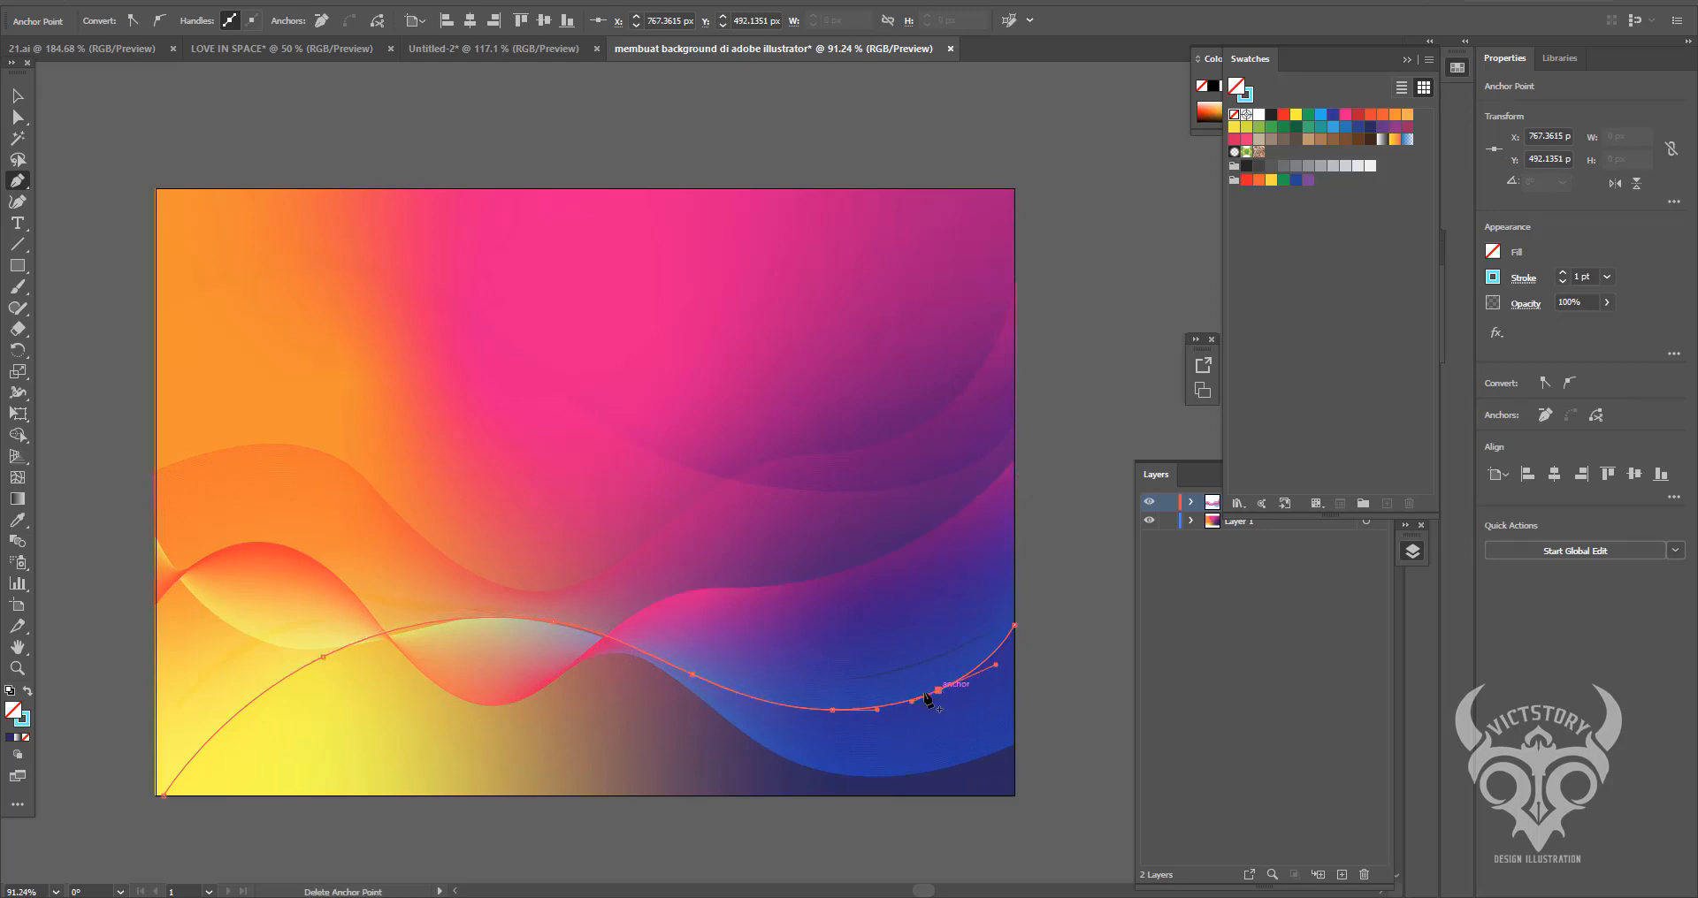
- Undo the stray Pen point and add an anchor point at the central trough of the second wave's pink line
left_click(370, 486)
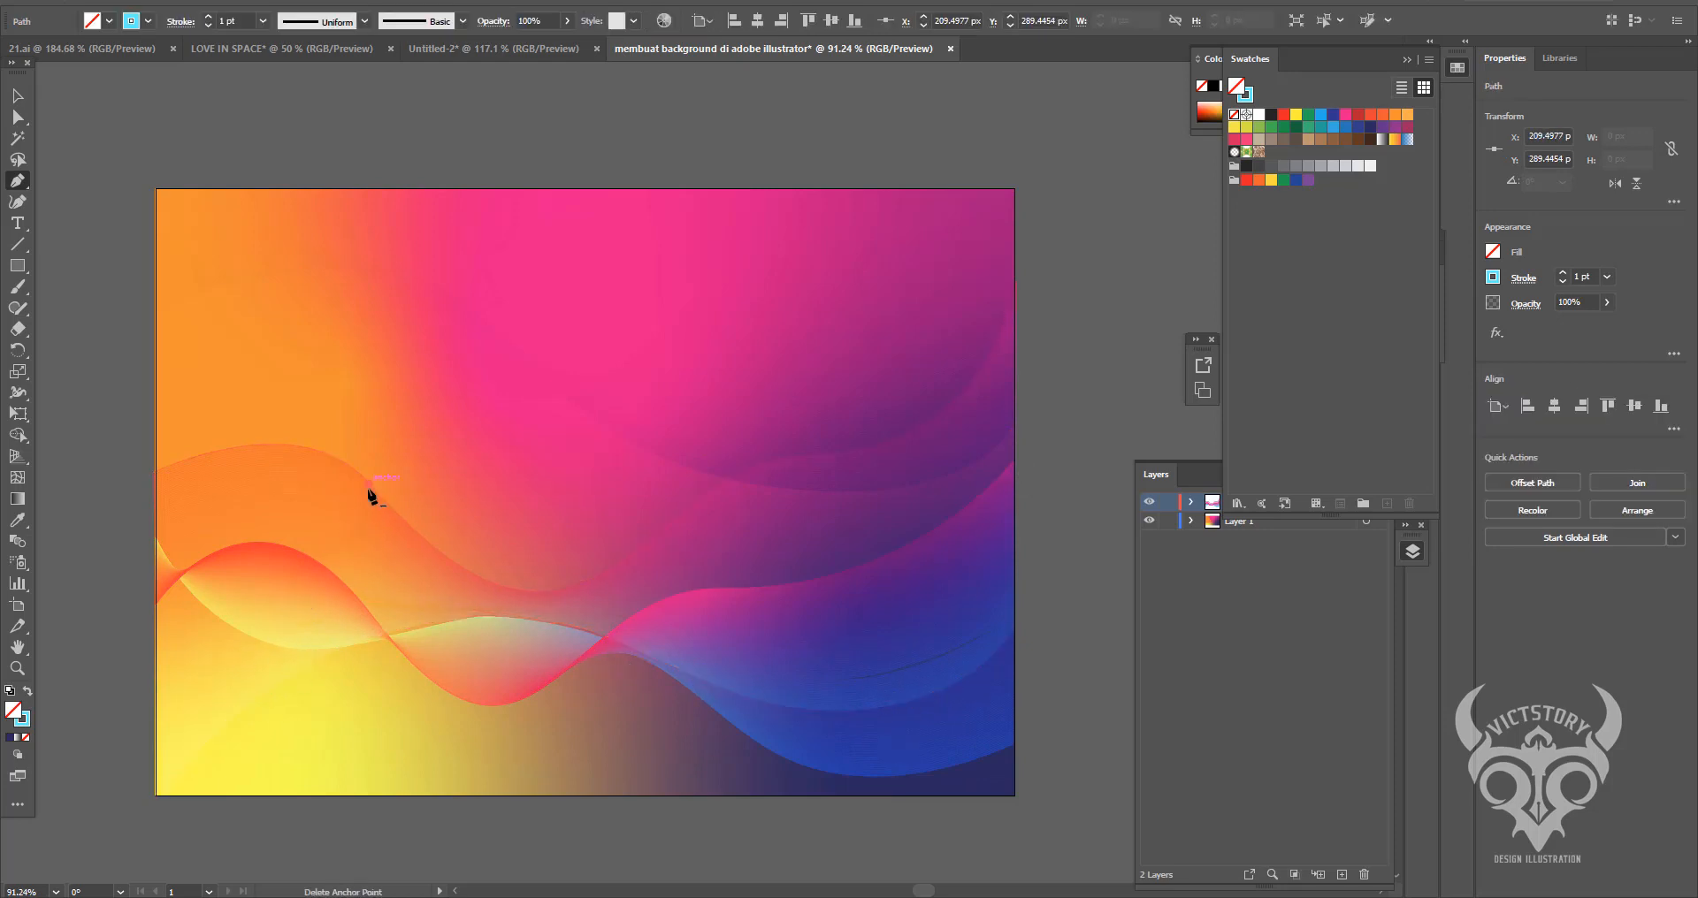
key("ctrl+z")
key("a")
left_click(375, 497)
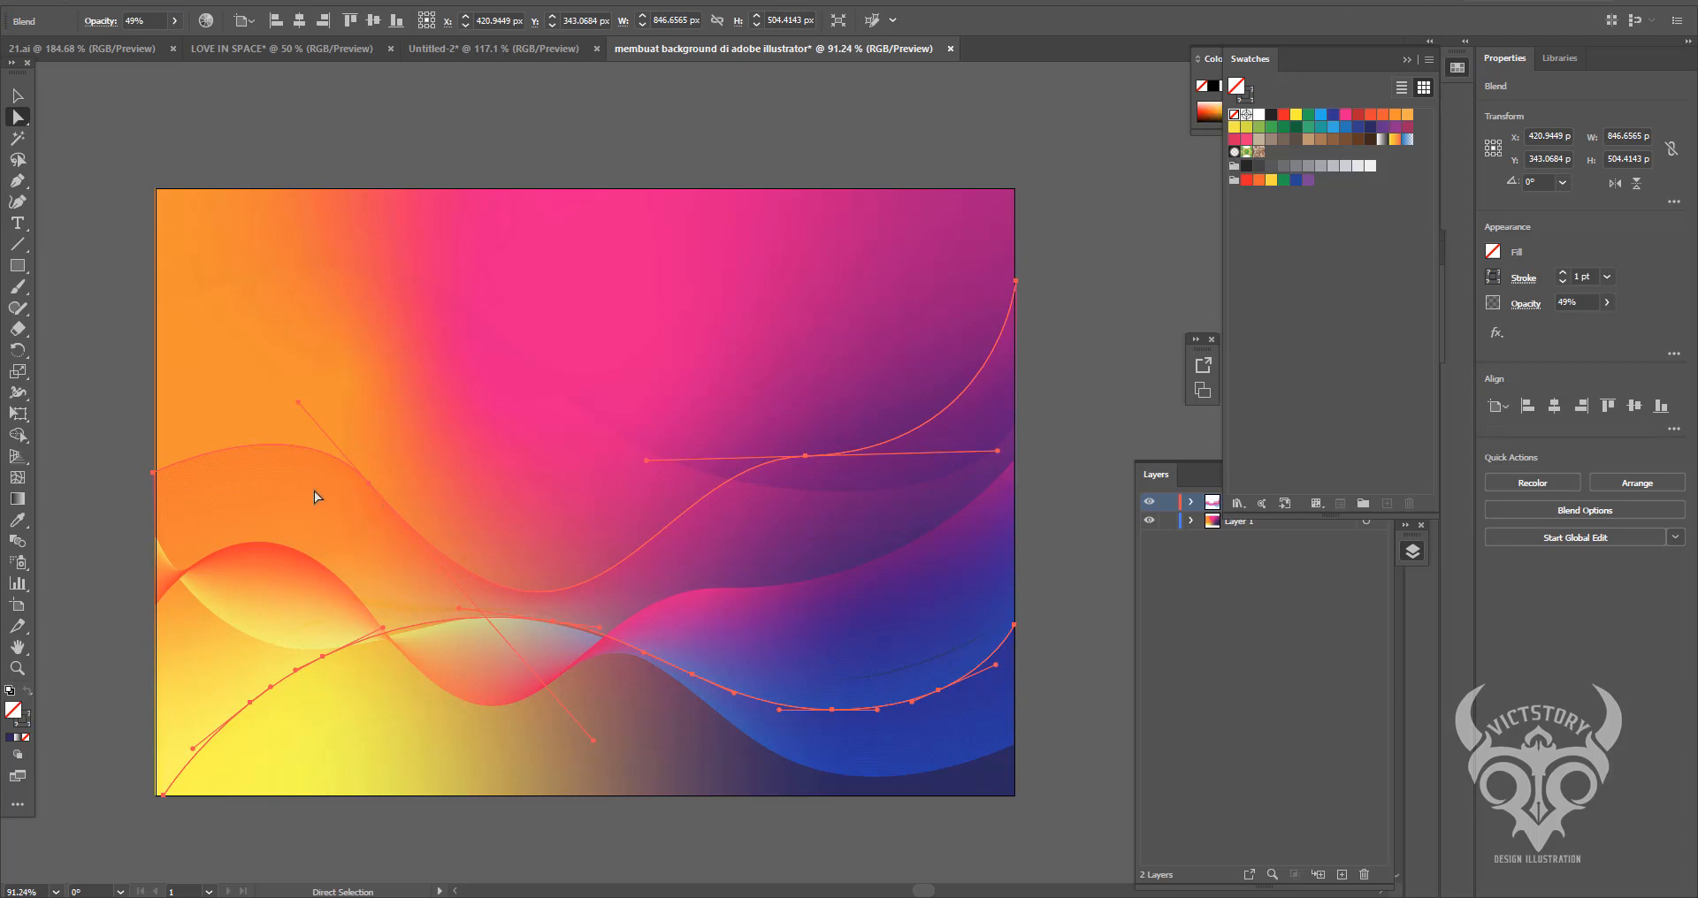
key("p")
left_click(552, 585)
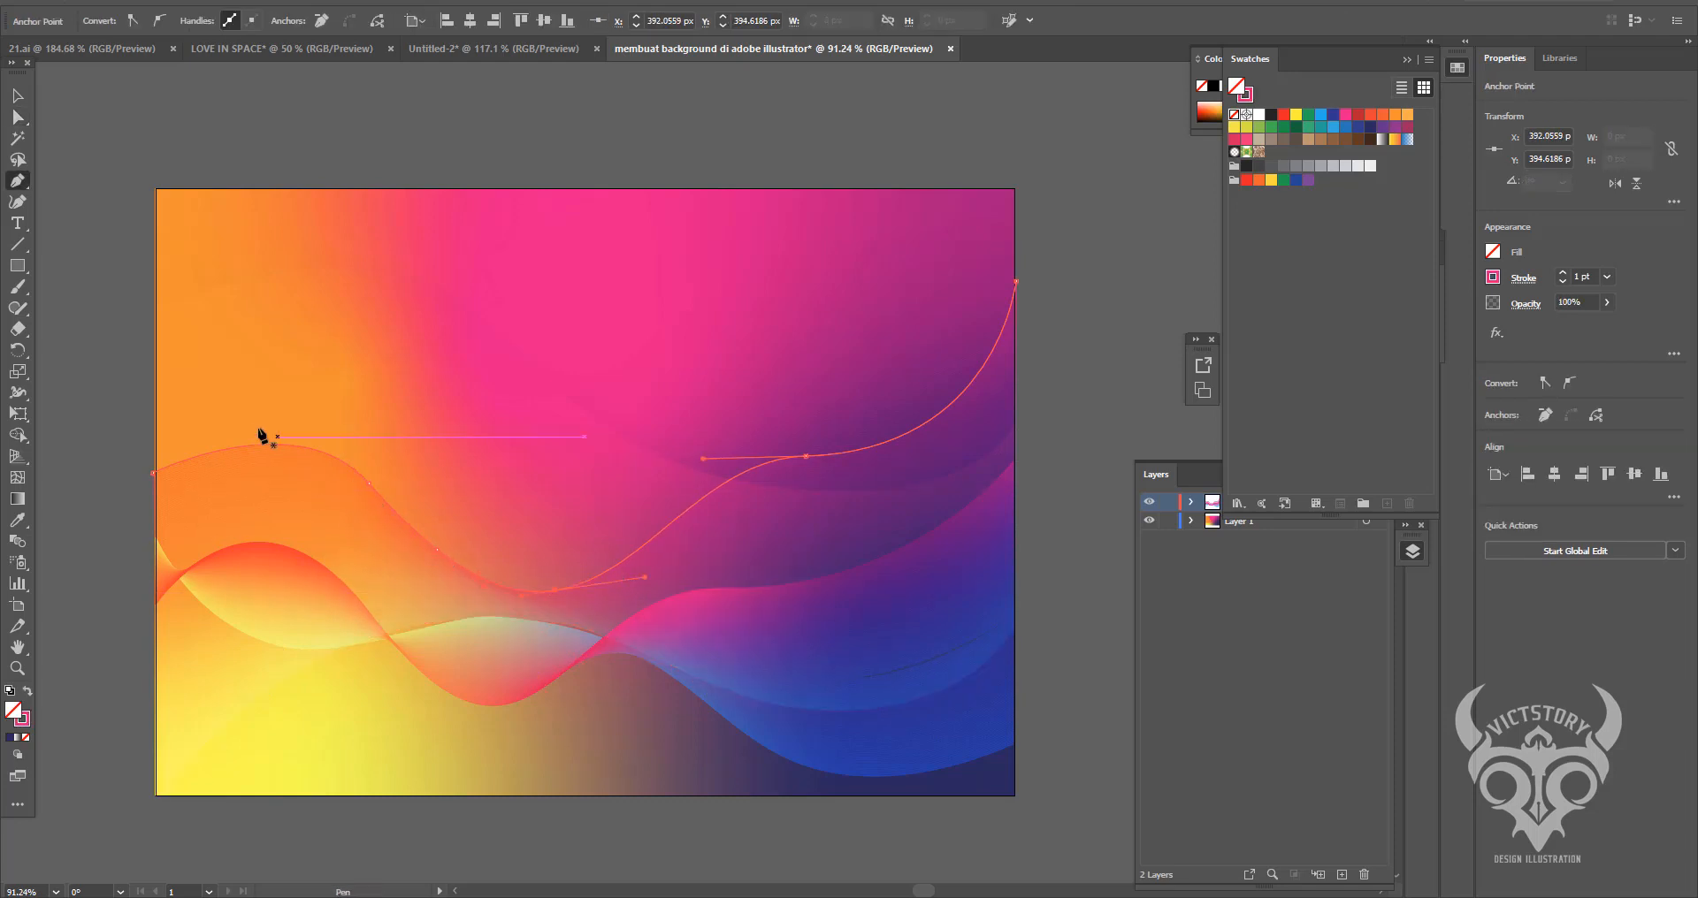
left_click(18, 96)
left_click(193, 120)
- Select the background rectangle and move its orange freeform gradient stop upward
left_click(246, 257)
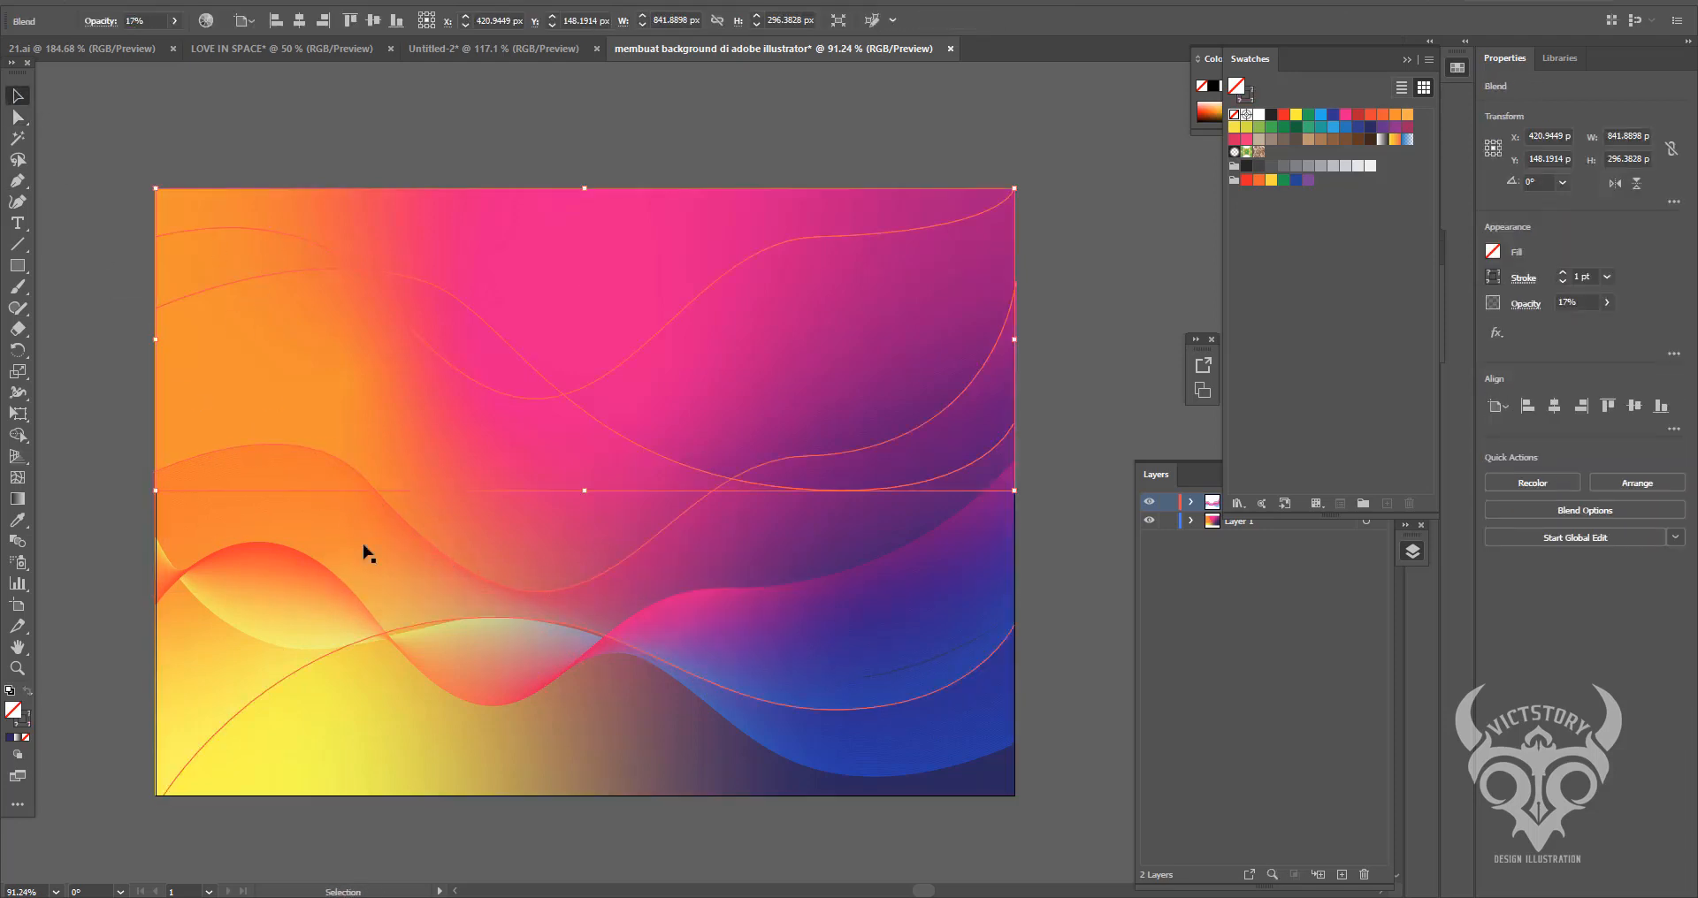
left_click(443, 735)
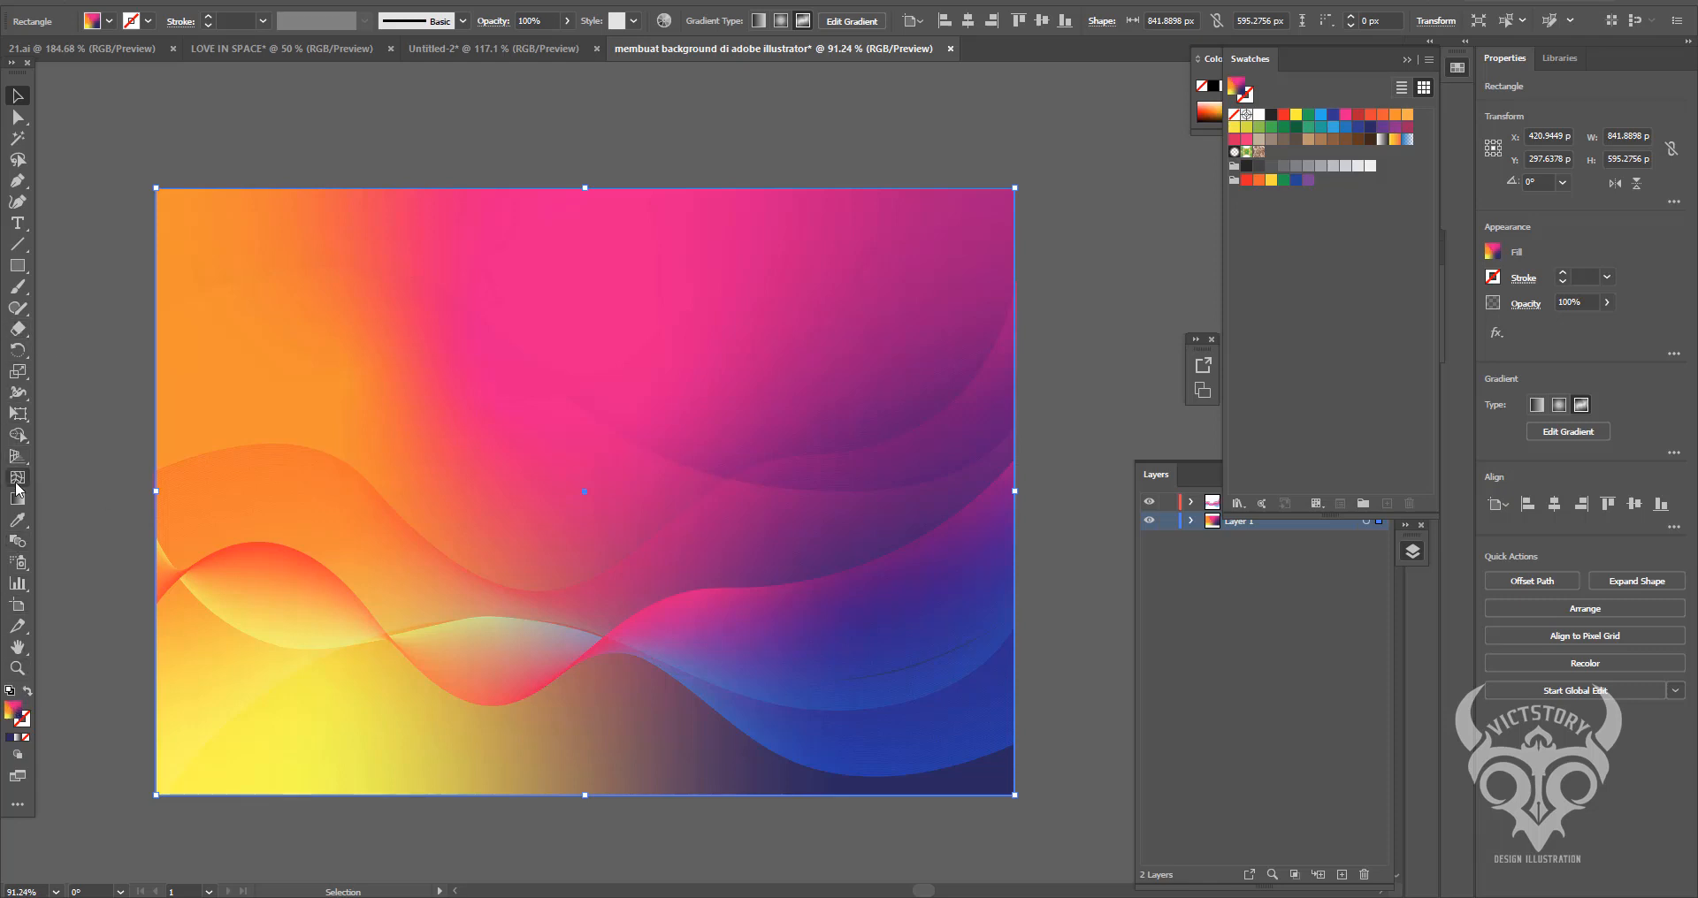
left_click(18, 495)
left_click_drag(267, 462, 278, 378)
- Try red, blue and other orange swatches on the raised gradient stop, returning it to orange
left_click(1297, 116)
left_click(1320, 115)
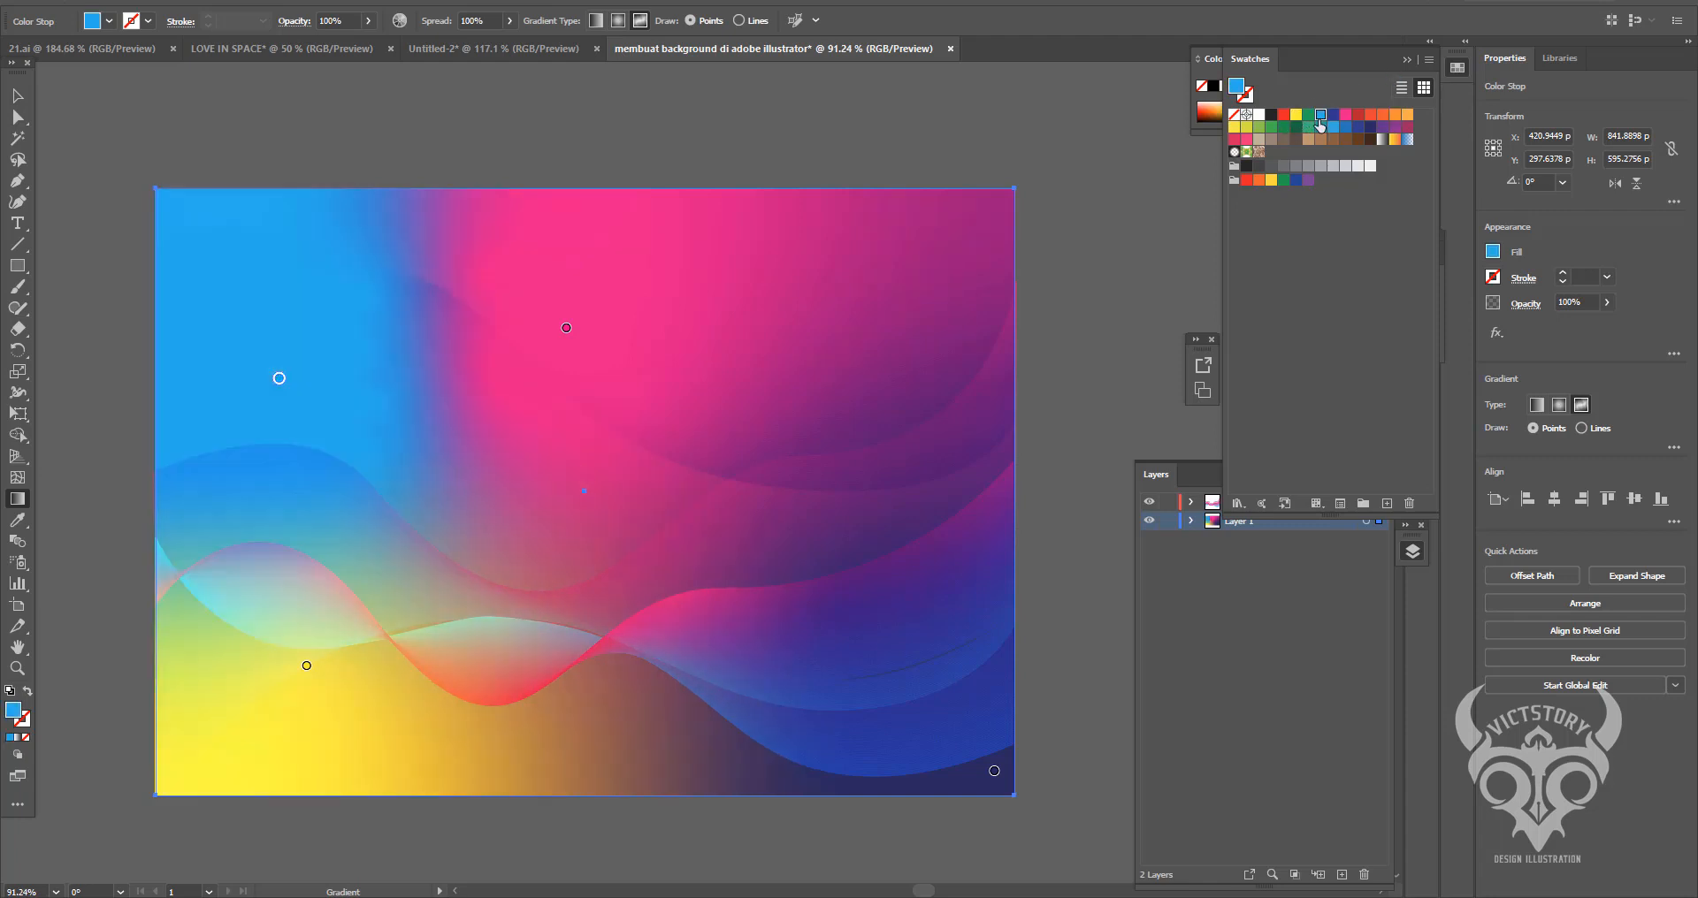
left_click(1382, 116)
left_click(1395, 115)
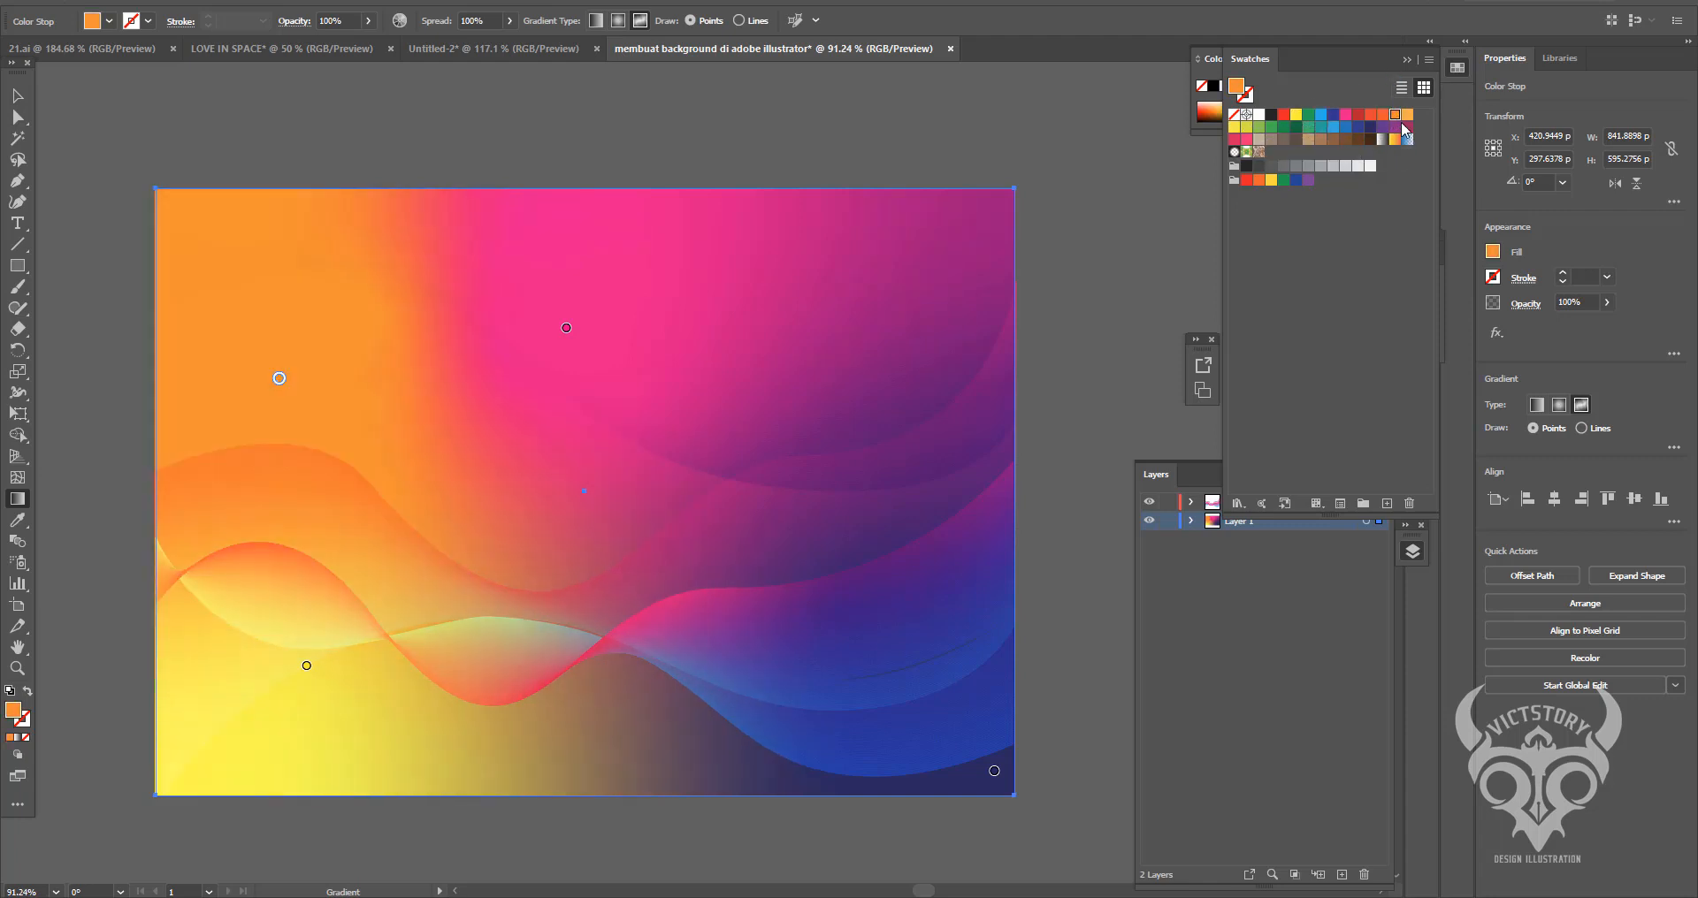
left_click(1408, 119)
left_click(1395, 119)
- Move the orange gradient stop down and right toward the artboard's centre, then deselect the rectangle
left_click_drag(279, 382, 401, 427)
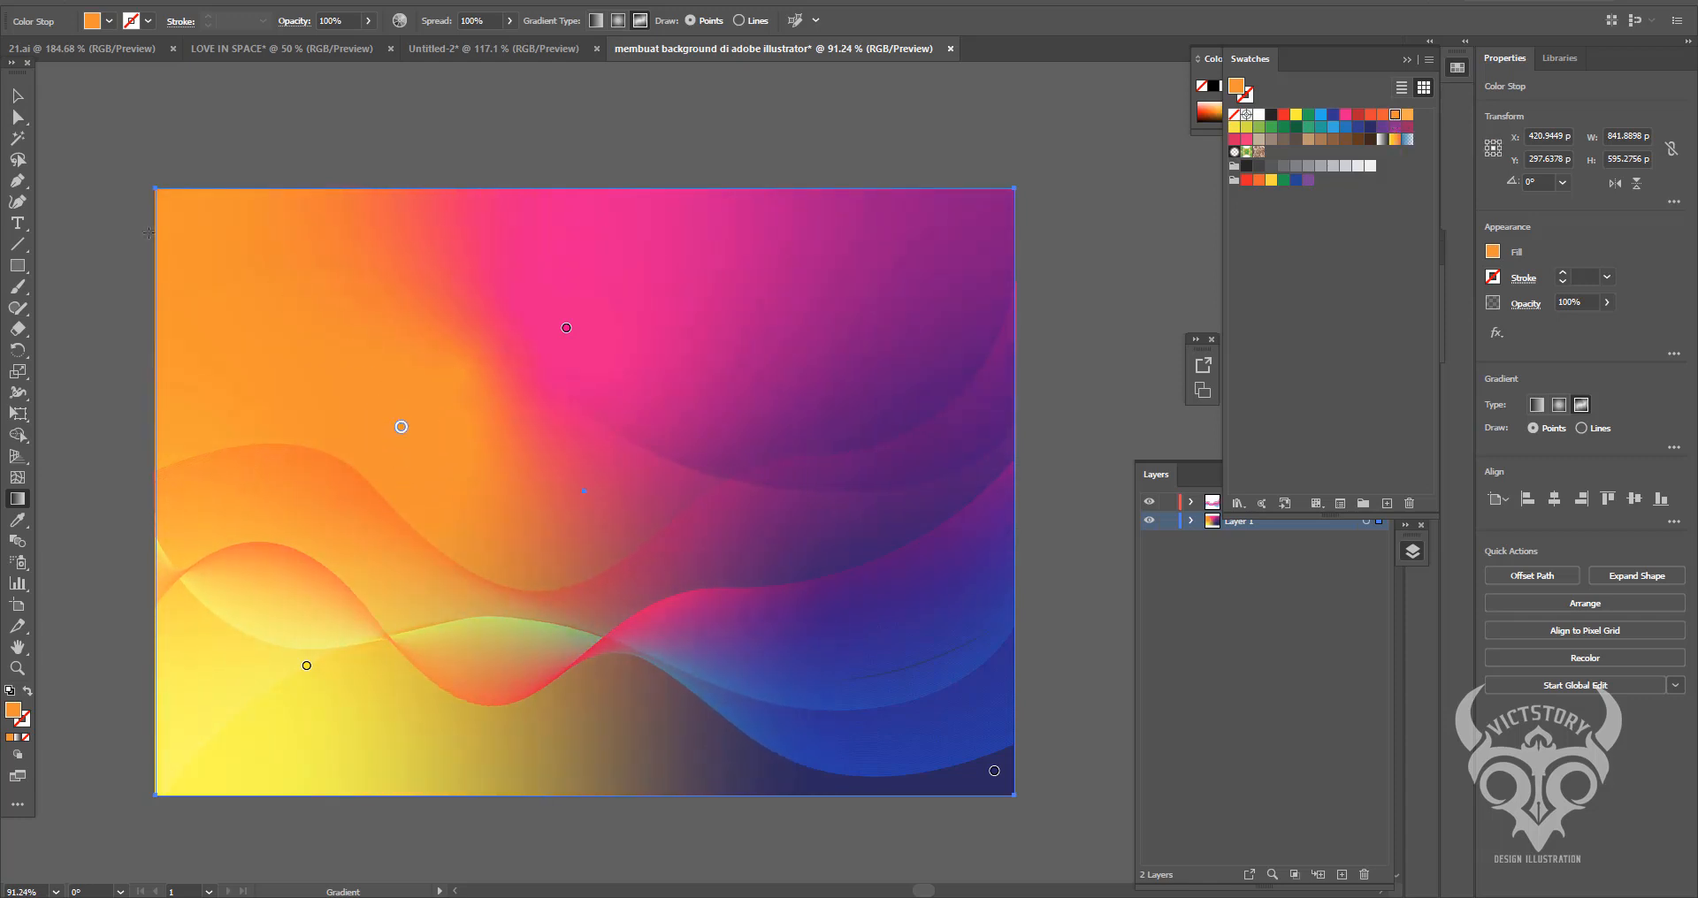
left_click(17, 95)
left_click(311, 109)
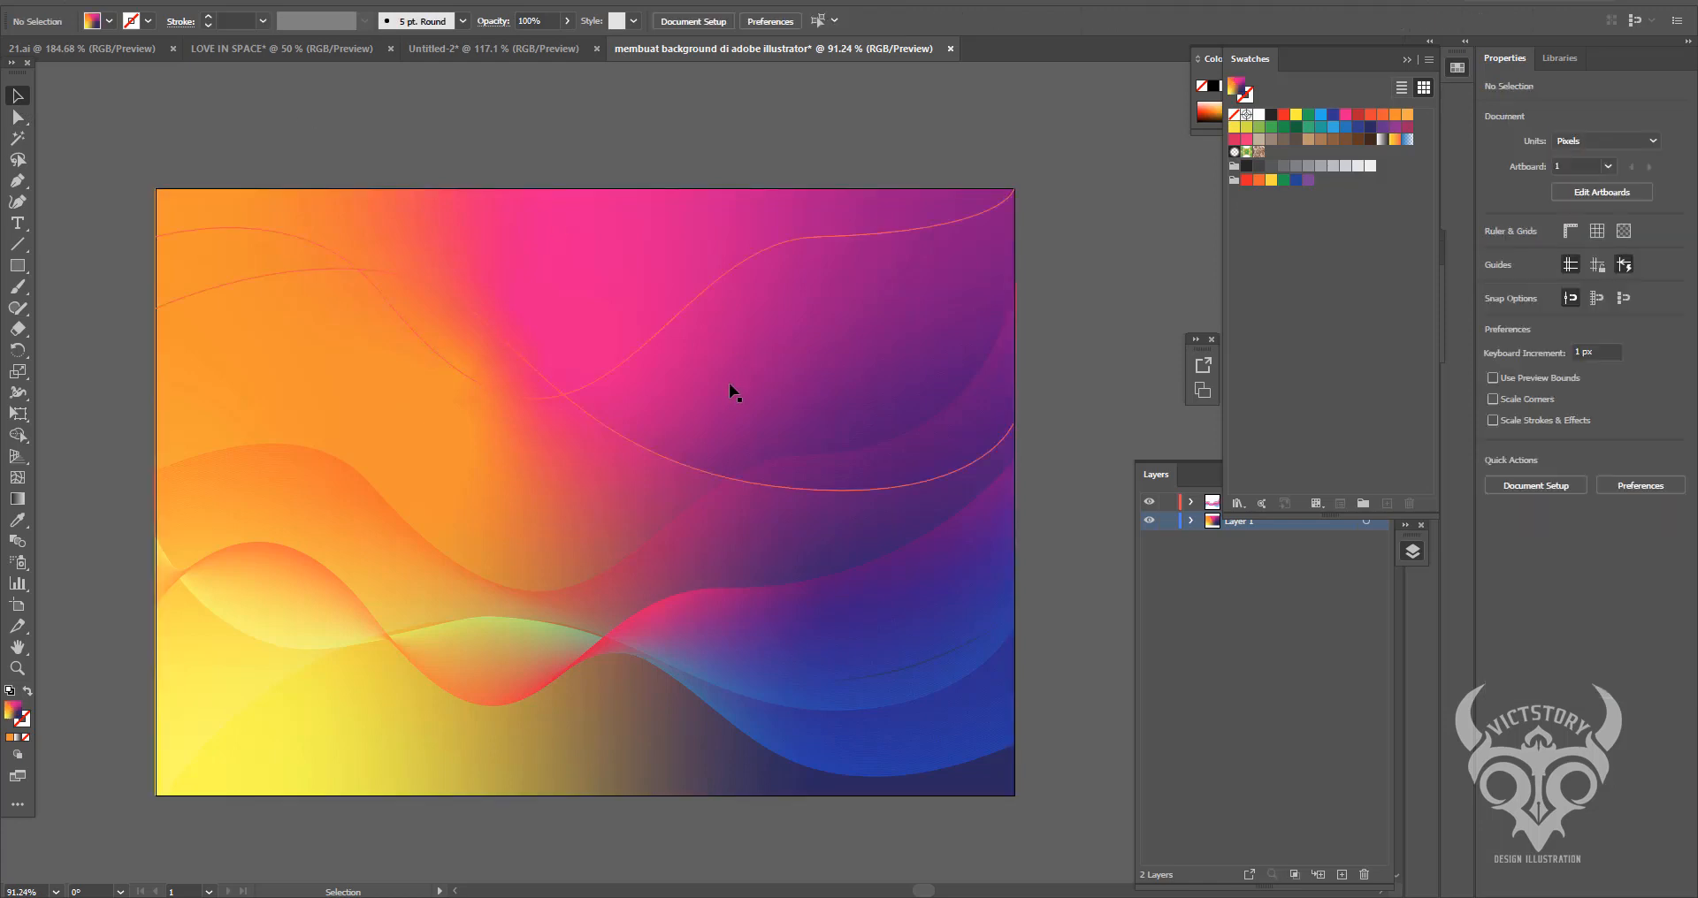
- Add a new layer and draw a flare about 404 px wide over the artboard's upper-left orange area
left_click(1217, 503)
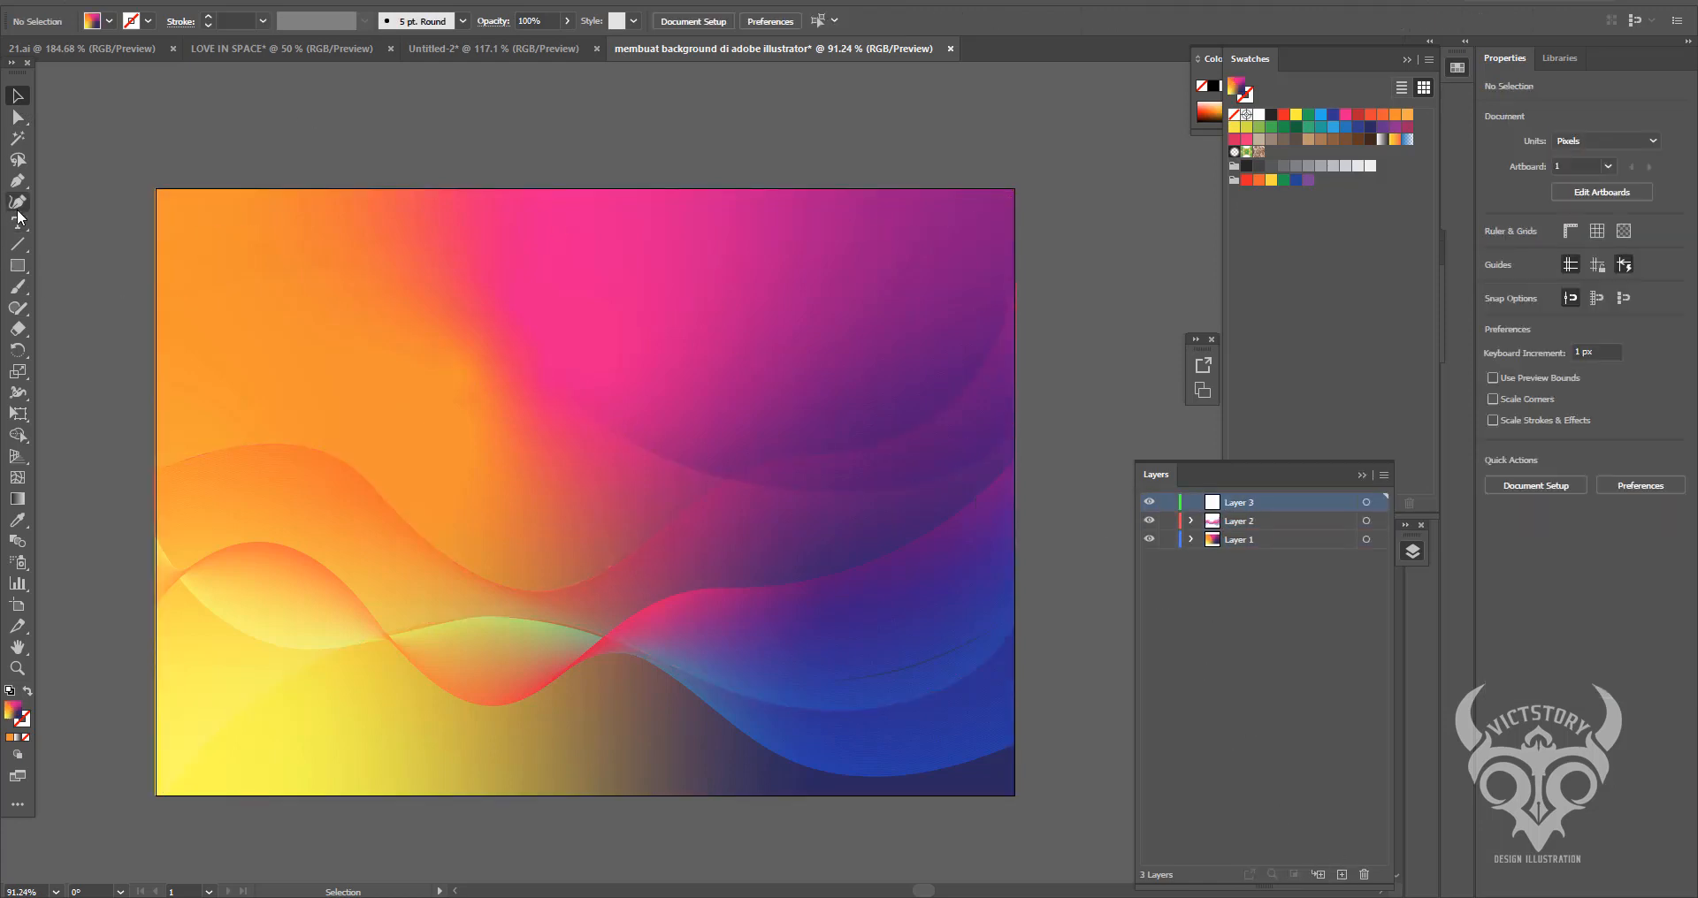
left_click_drag(18, 266, 91, 372)
left_click_drag(361, 279, 163, 204)
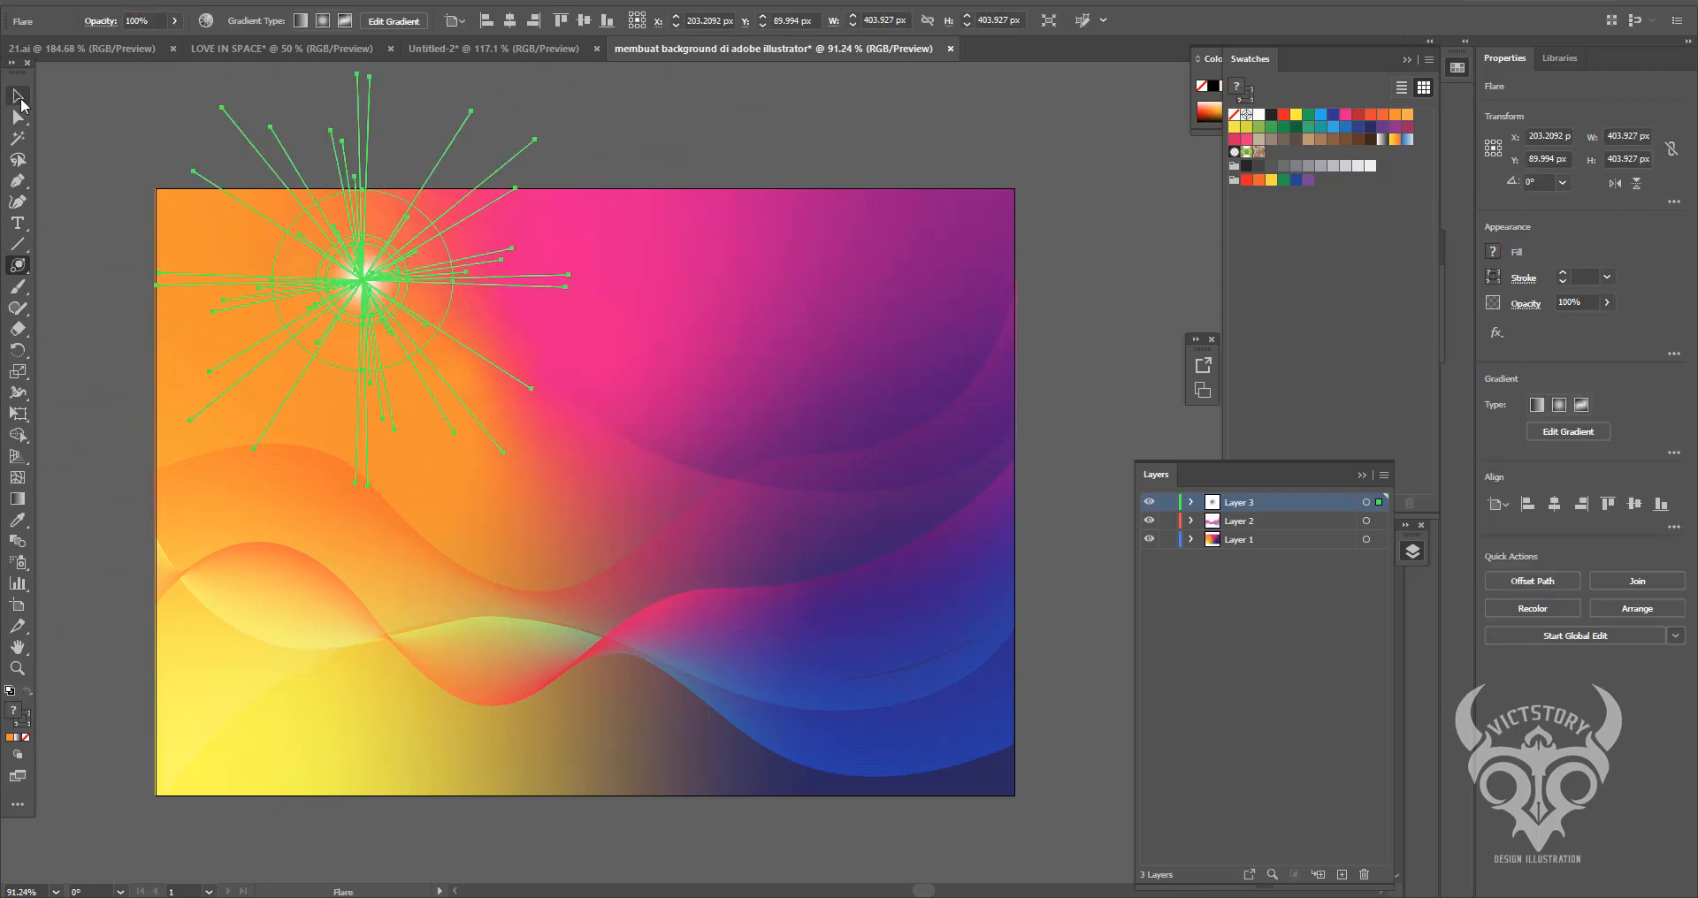
- Move the flare down onto the left wave crossing and enlarge it to about 439 by 436 px
left_click(19, 98)
left_click_drag(363, 280, 369, 637)
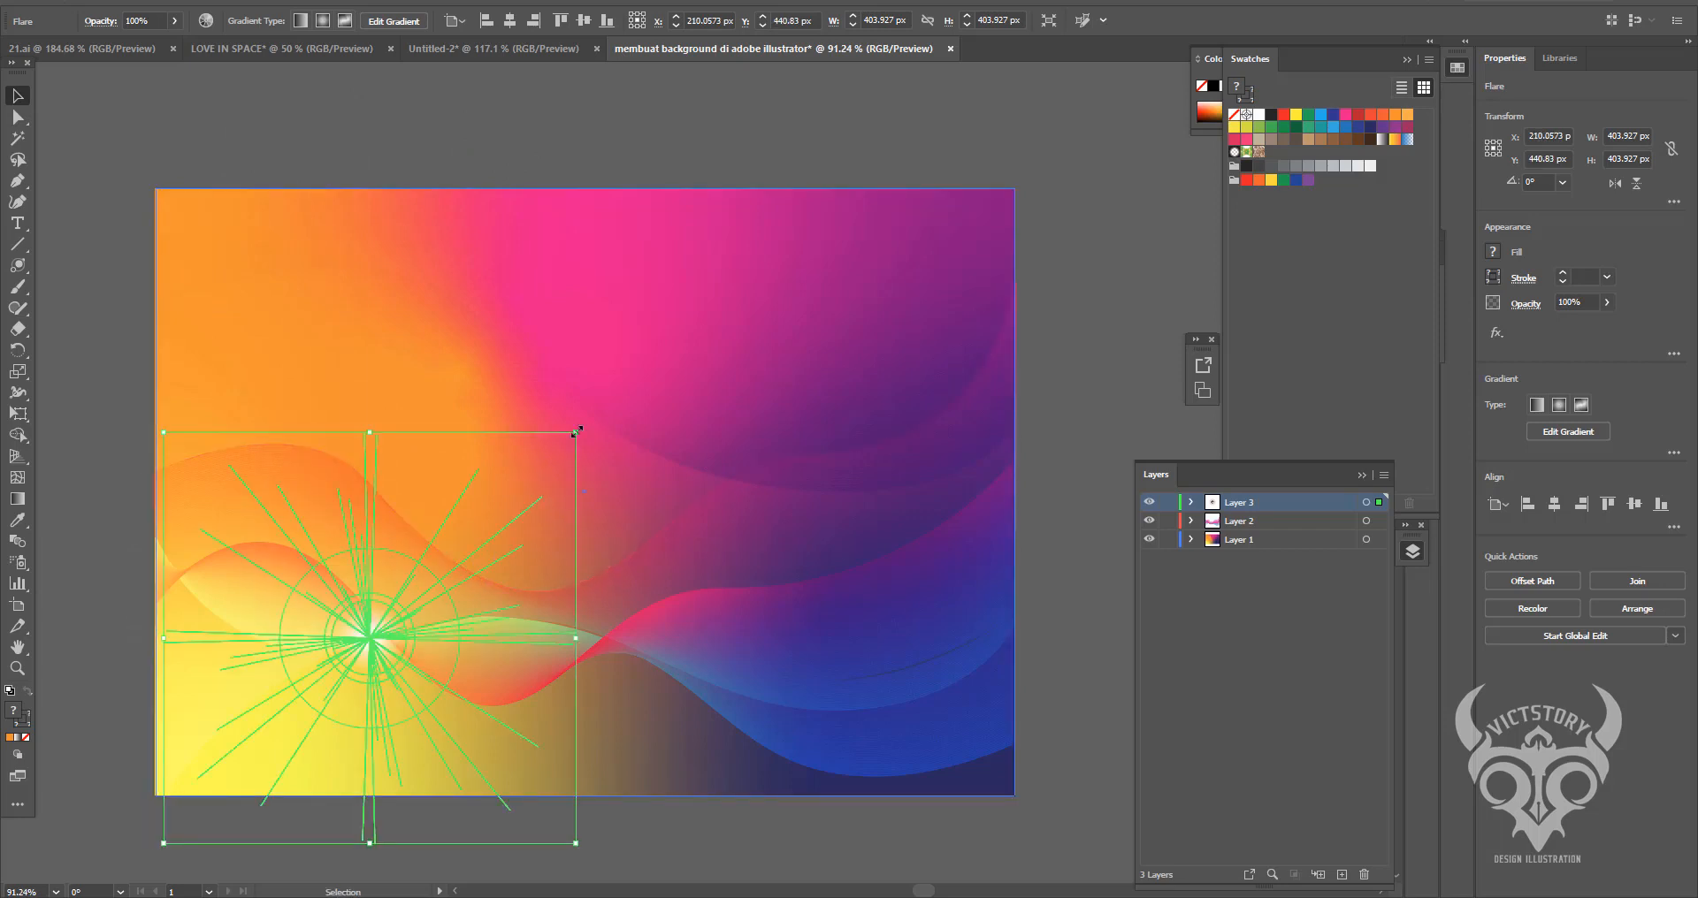
left_click_drag(577, 431, 612, 399)
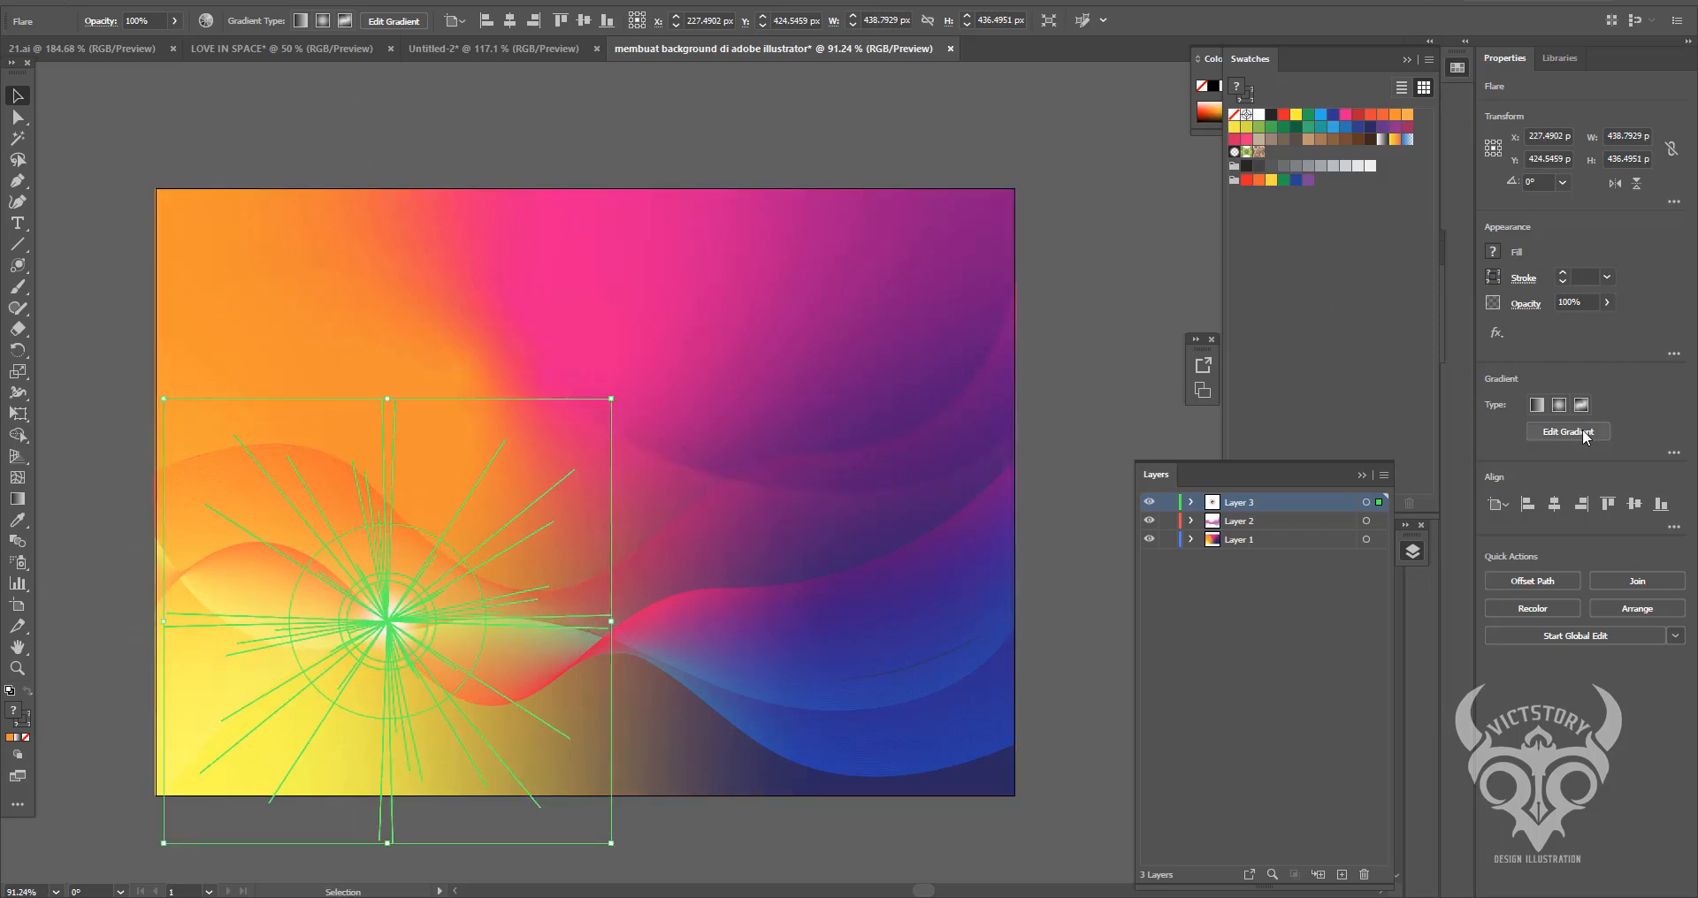
- Try the Hard Light and Color Burn blending modes on the flare
left_click(1521, 301)
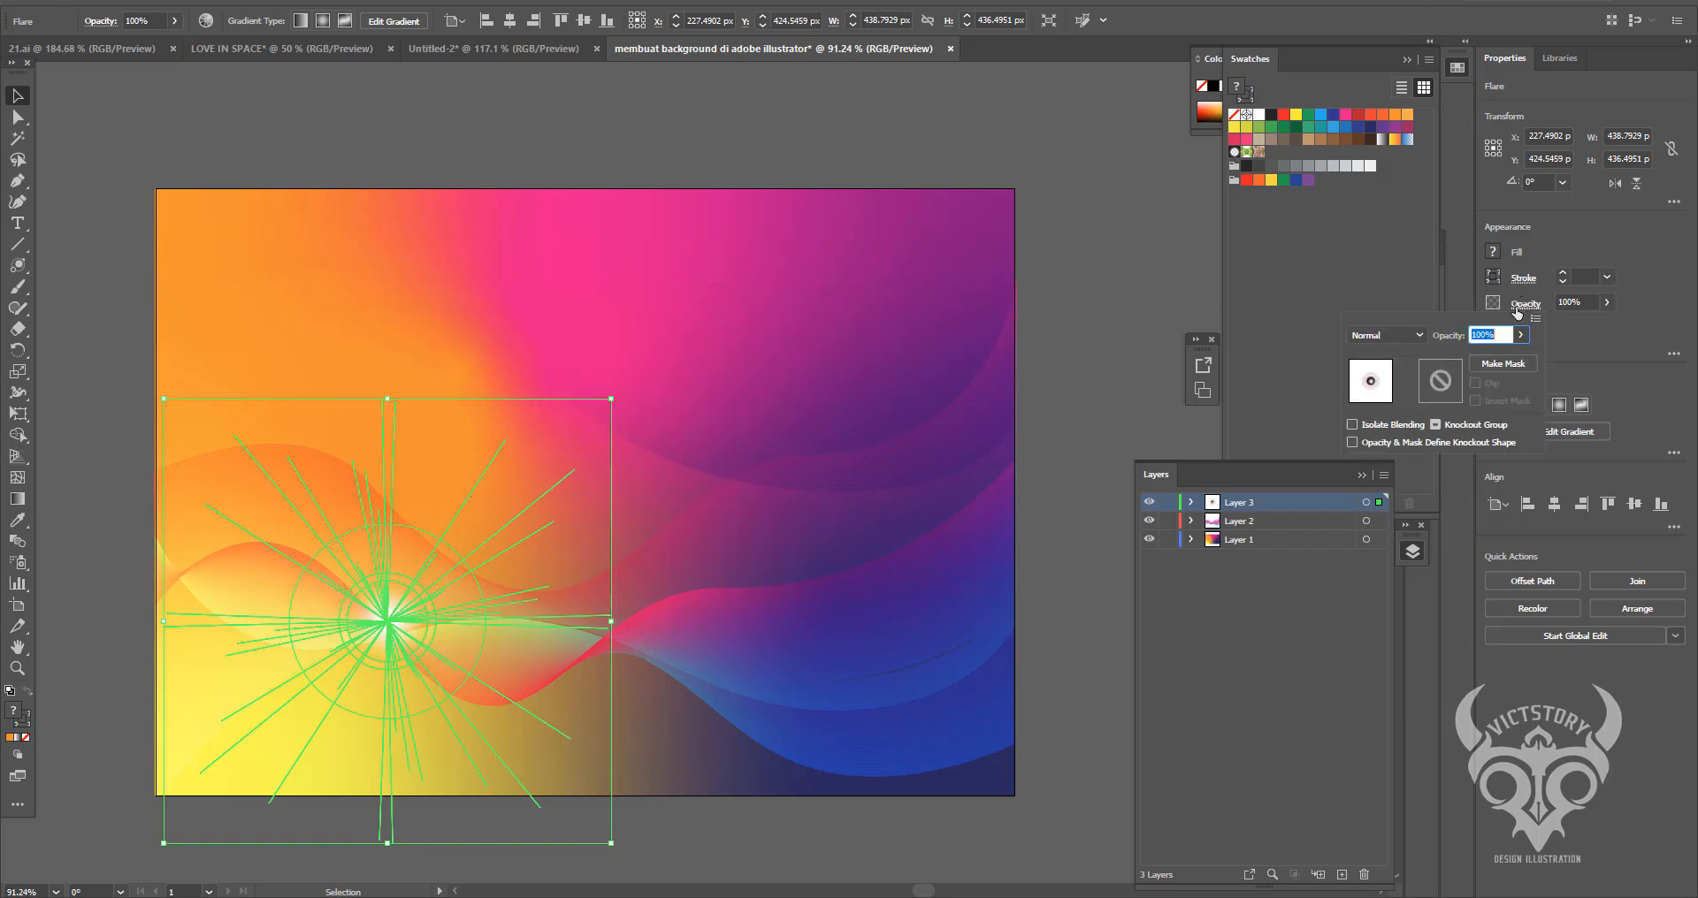
left_click(1420, 334)
left_click(1389, 542)
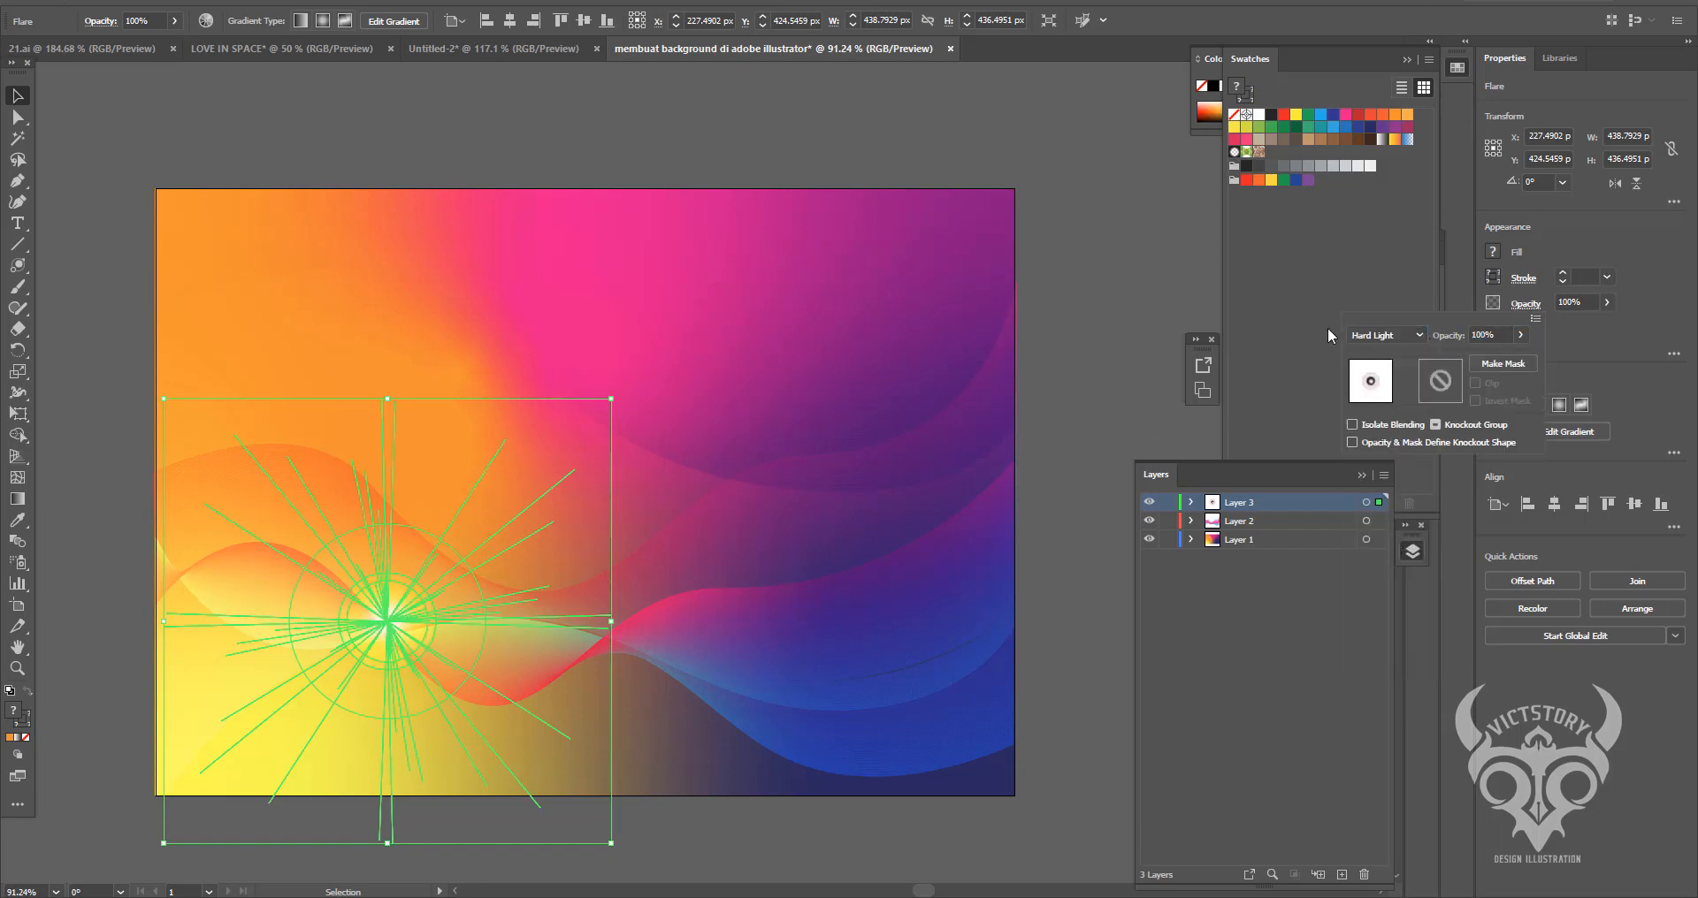
left_click(1074, 283)
left_click(443, 626)
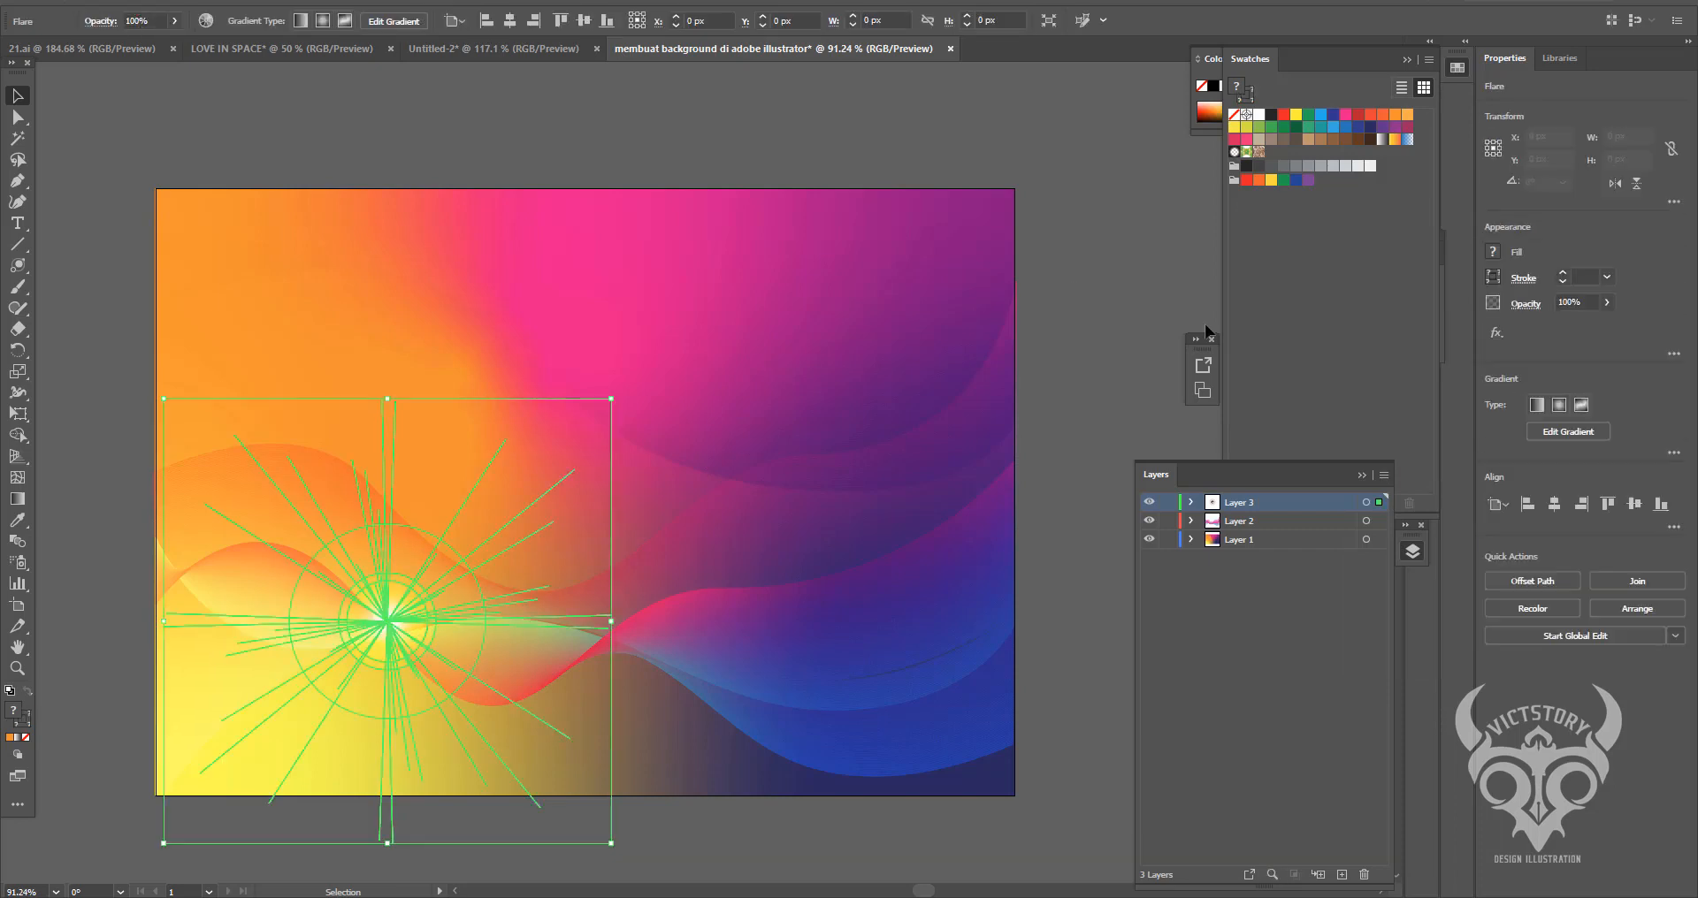
left_click(1521, 304)
left_click(1384, 335)
left_click(1390, 336)
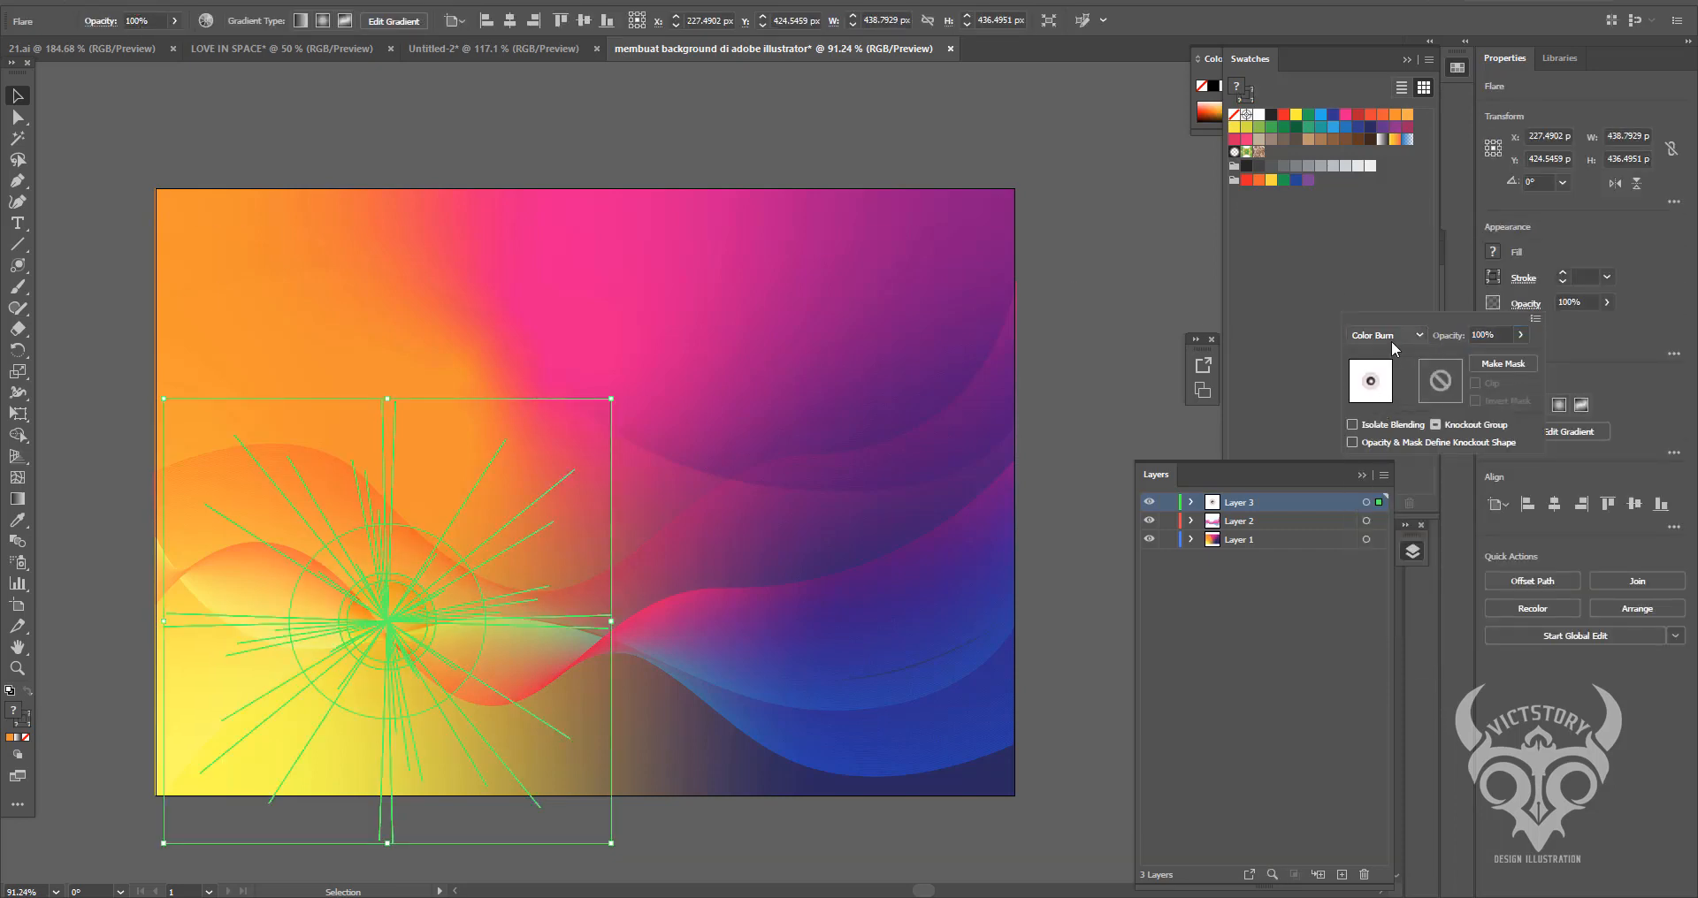
- Set the flare's blending mode to Normal and its opacity to 96%
left_click(1384, 335)
left_click(1381, 353)
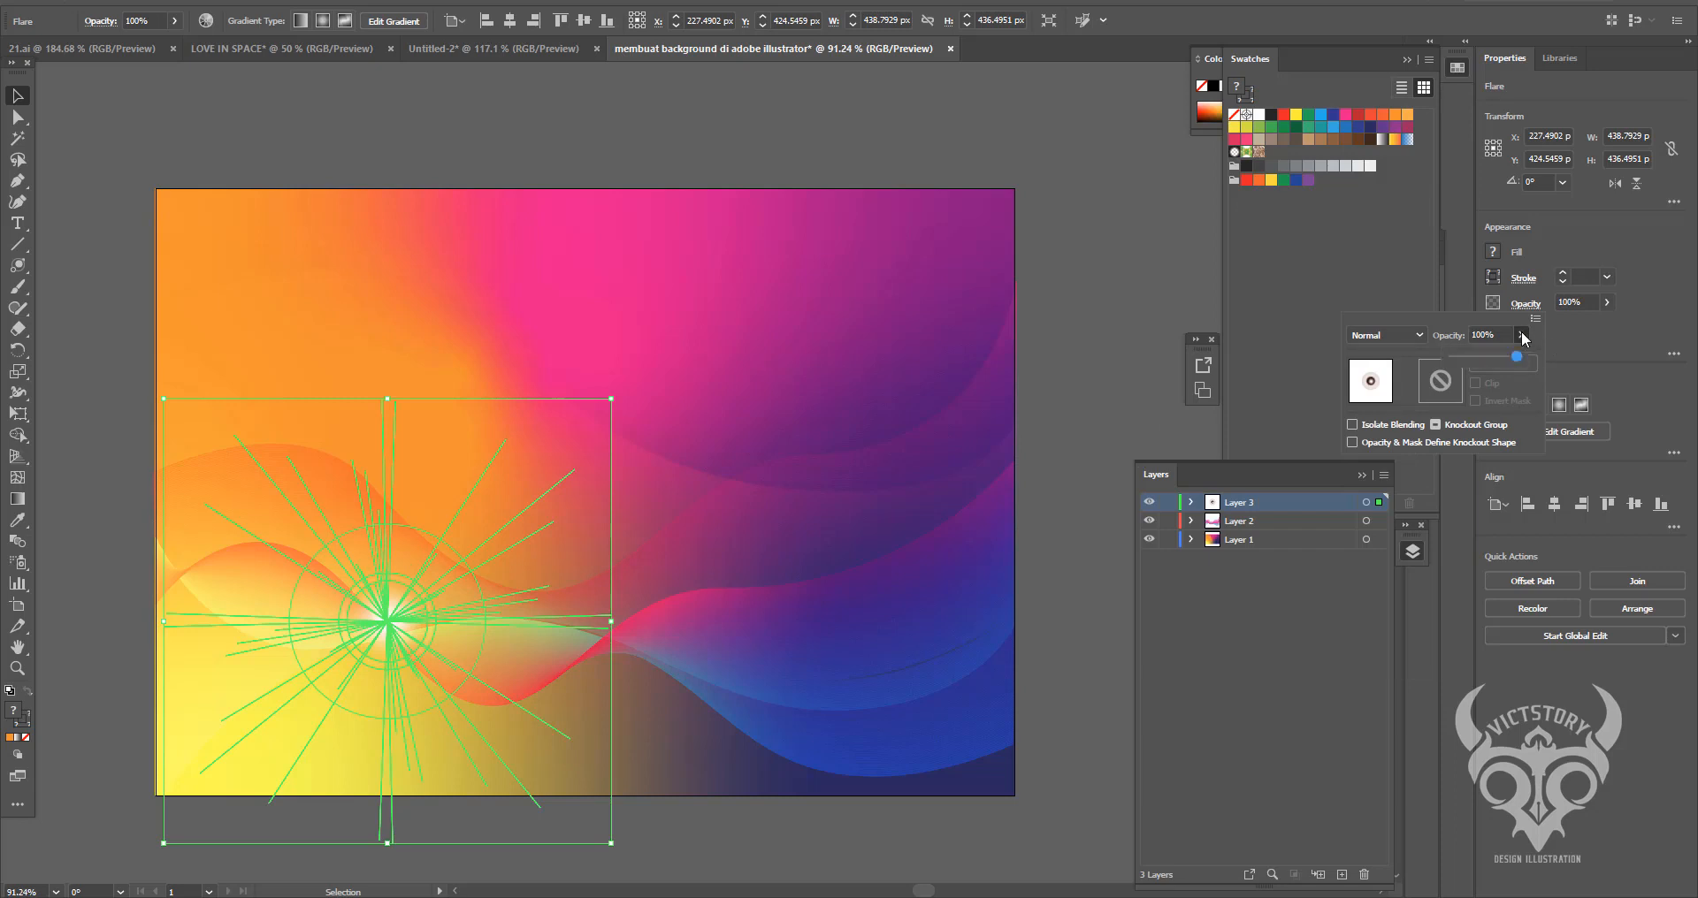
left_click_drag(1499, 359, 1514, 356)
left_click(1408, 115)
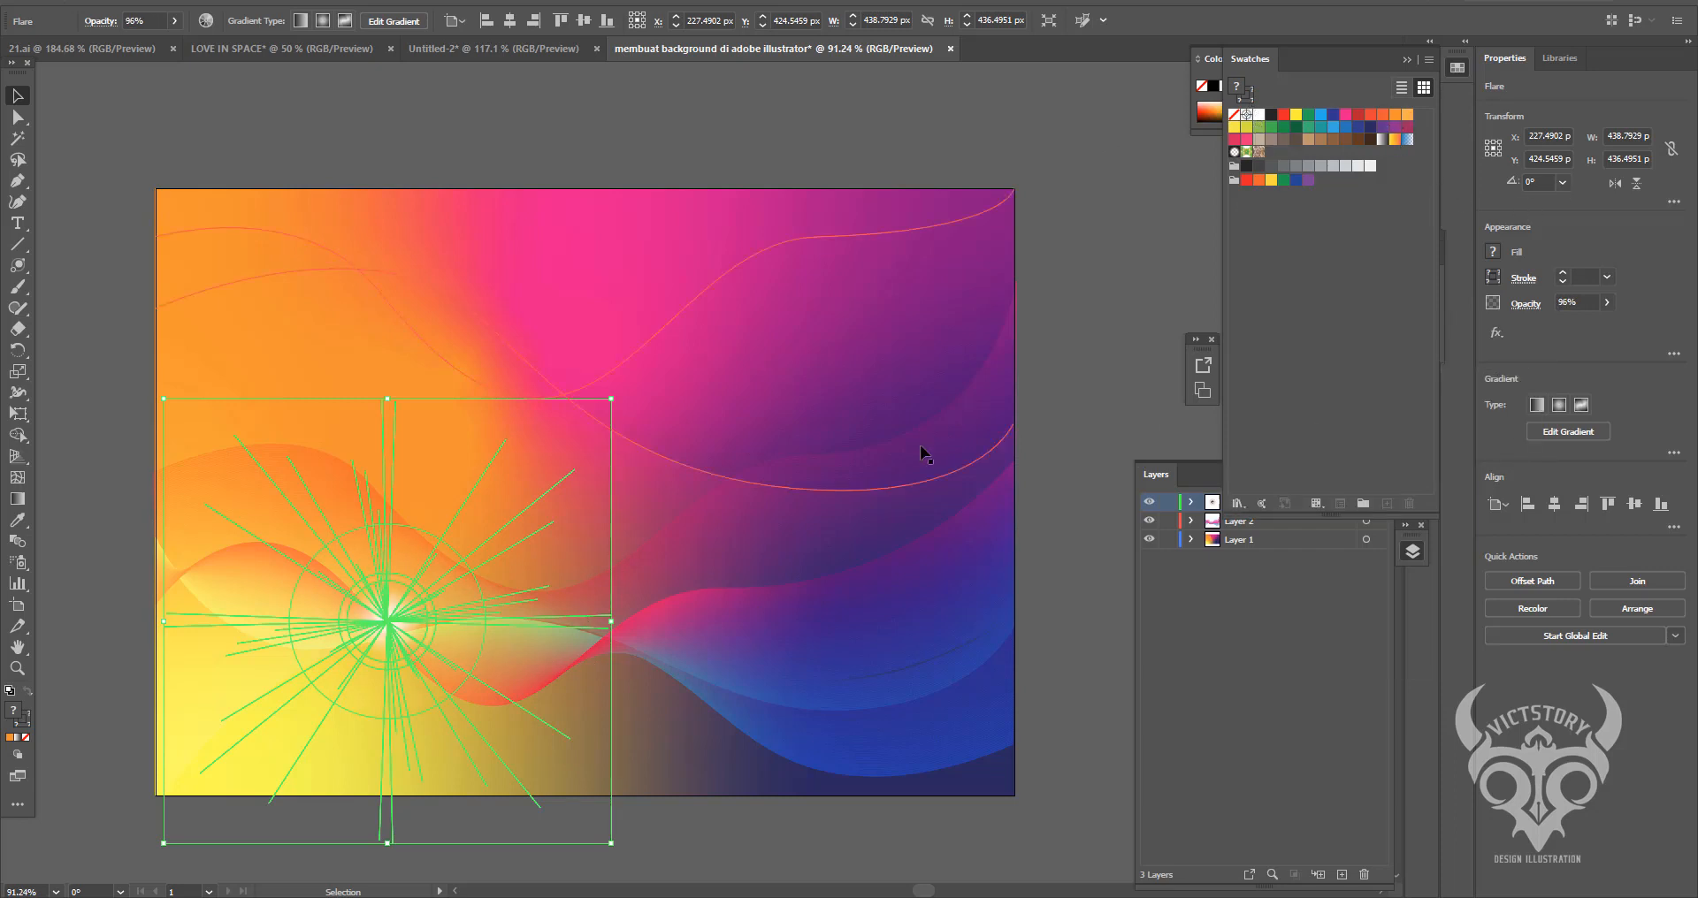
- Copy the flare to the artboard's upper-right area, scaling the copy to about 298 by 296 px
left_click_drag(396, 621, 848, 360)
left_click_drag(1072, 590, 928, 442)
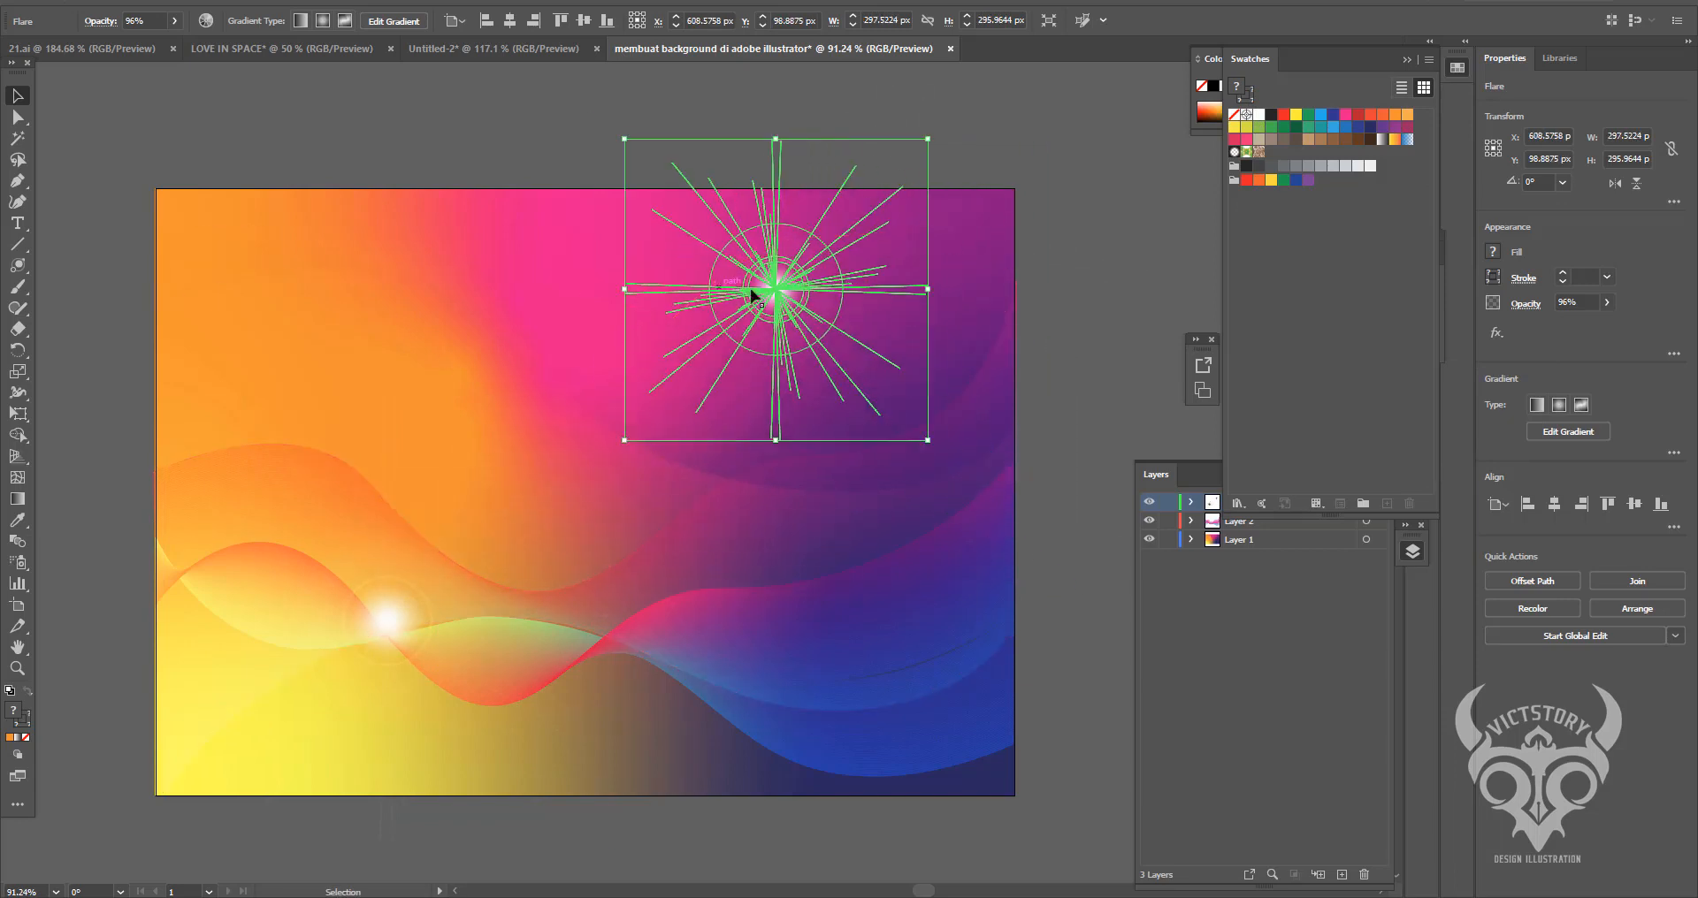
left_click_drag(768, 316, 935, 336)
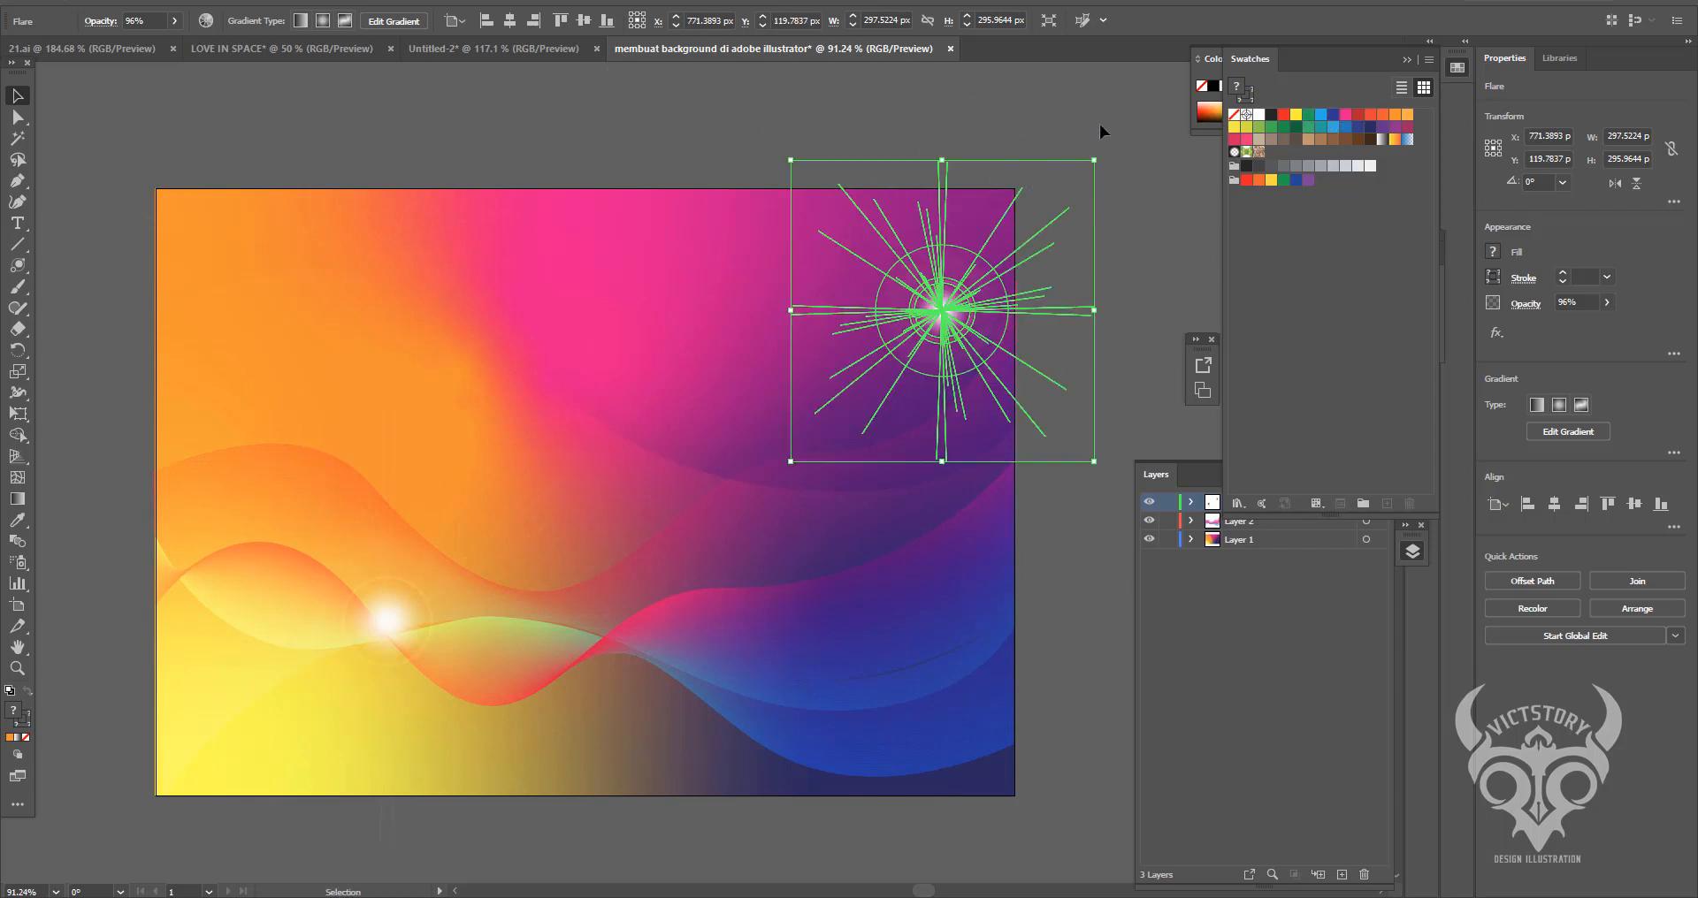
- Set the blending mode of the smaller flare copy to Color Burn
left_click(1526, 303)
left_click(1398, 336)
left_click(1371, 402)
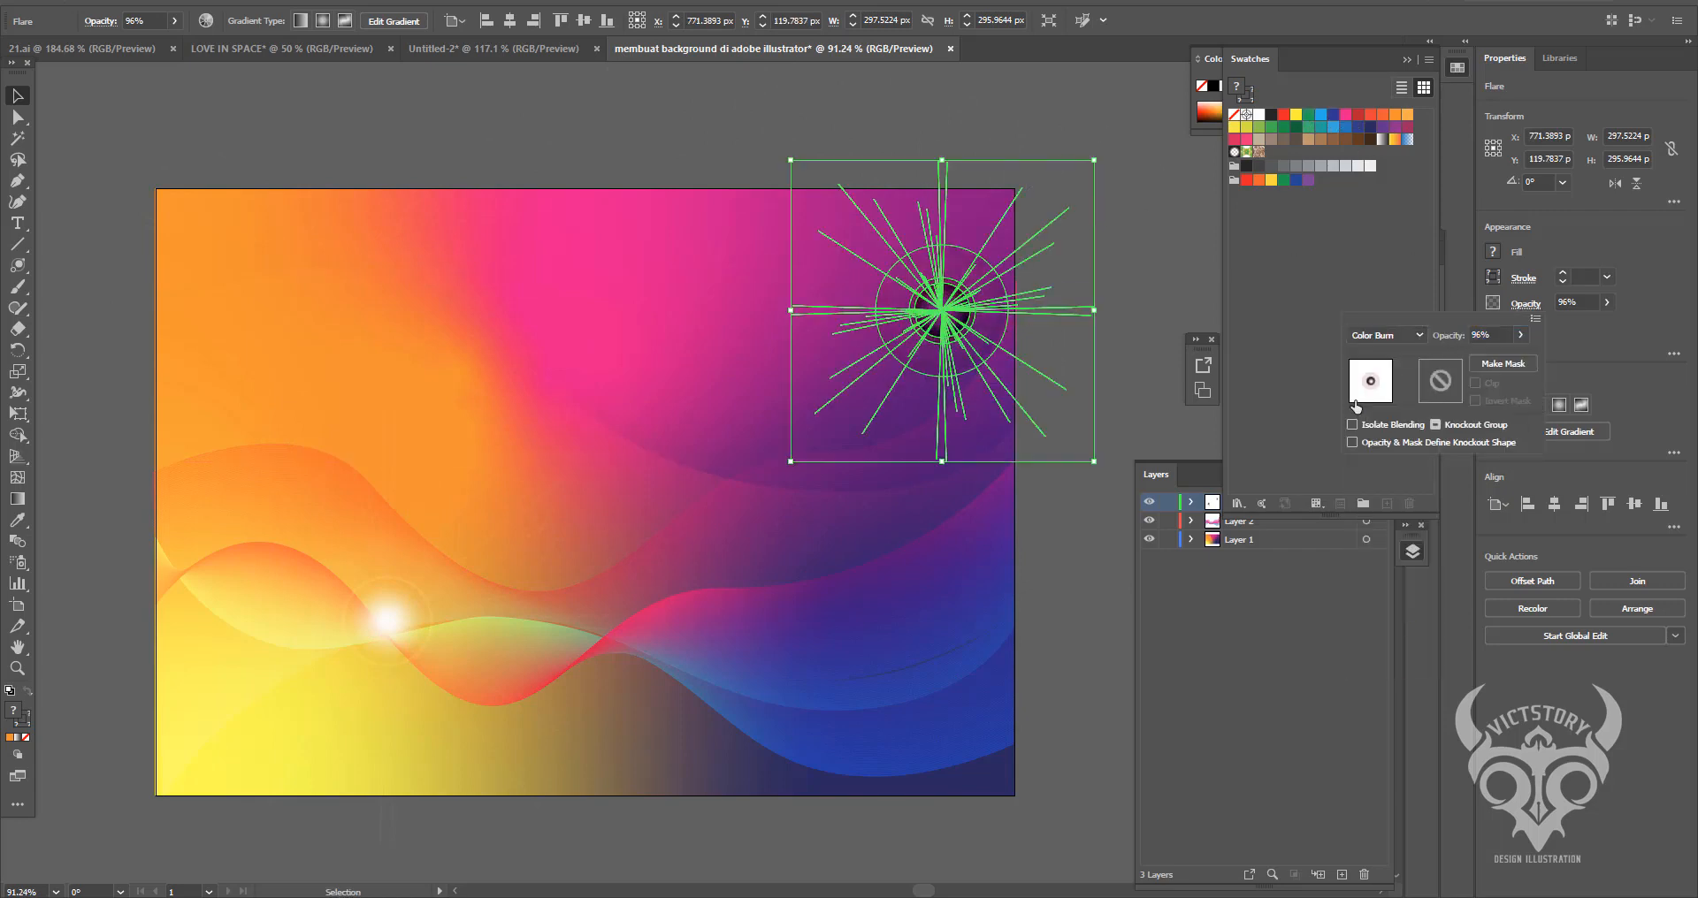
- Set the blending mode of the smaller flare in the upper-right area to Soft Light
left_click(1392, 338)
left_click(1387, 517)
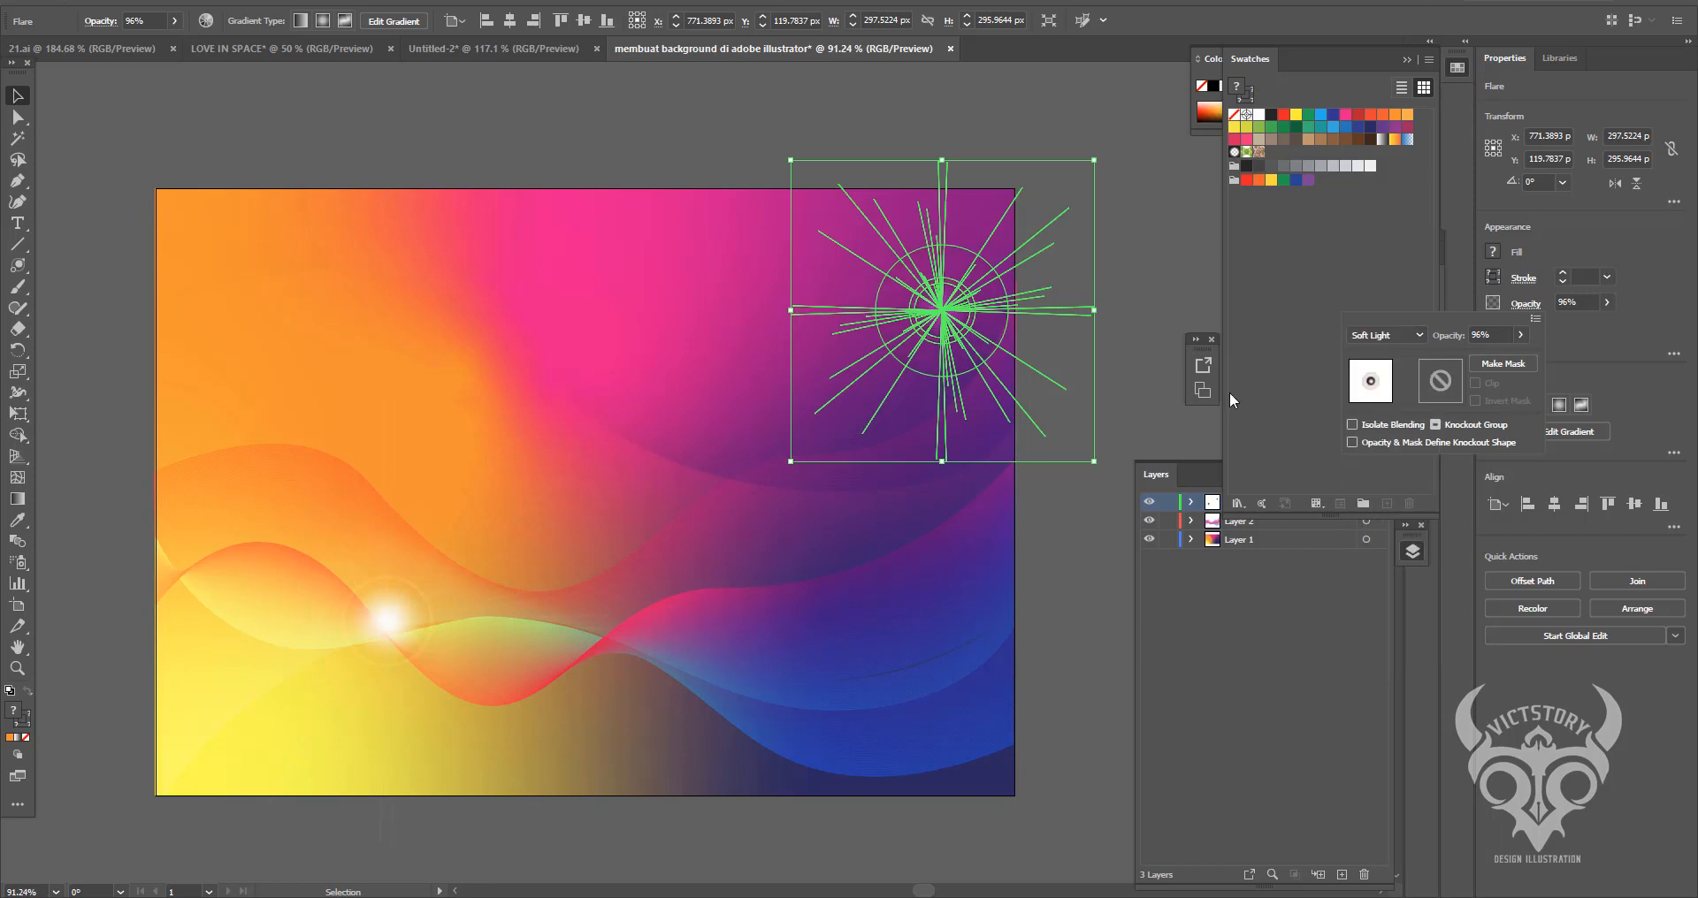
left_click(1185, 306)
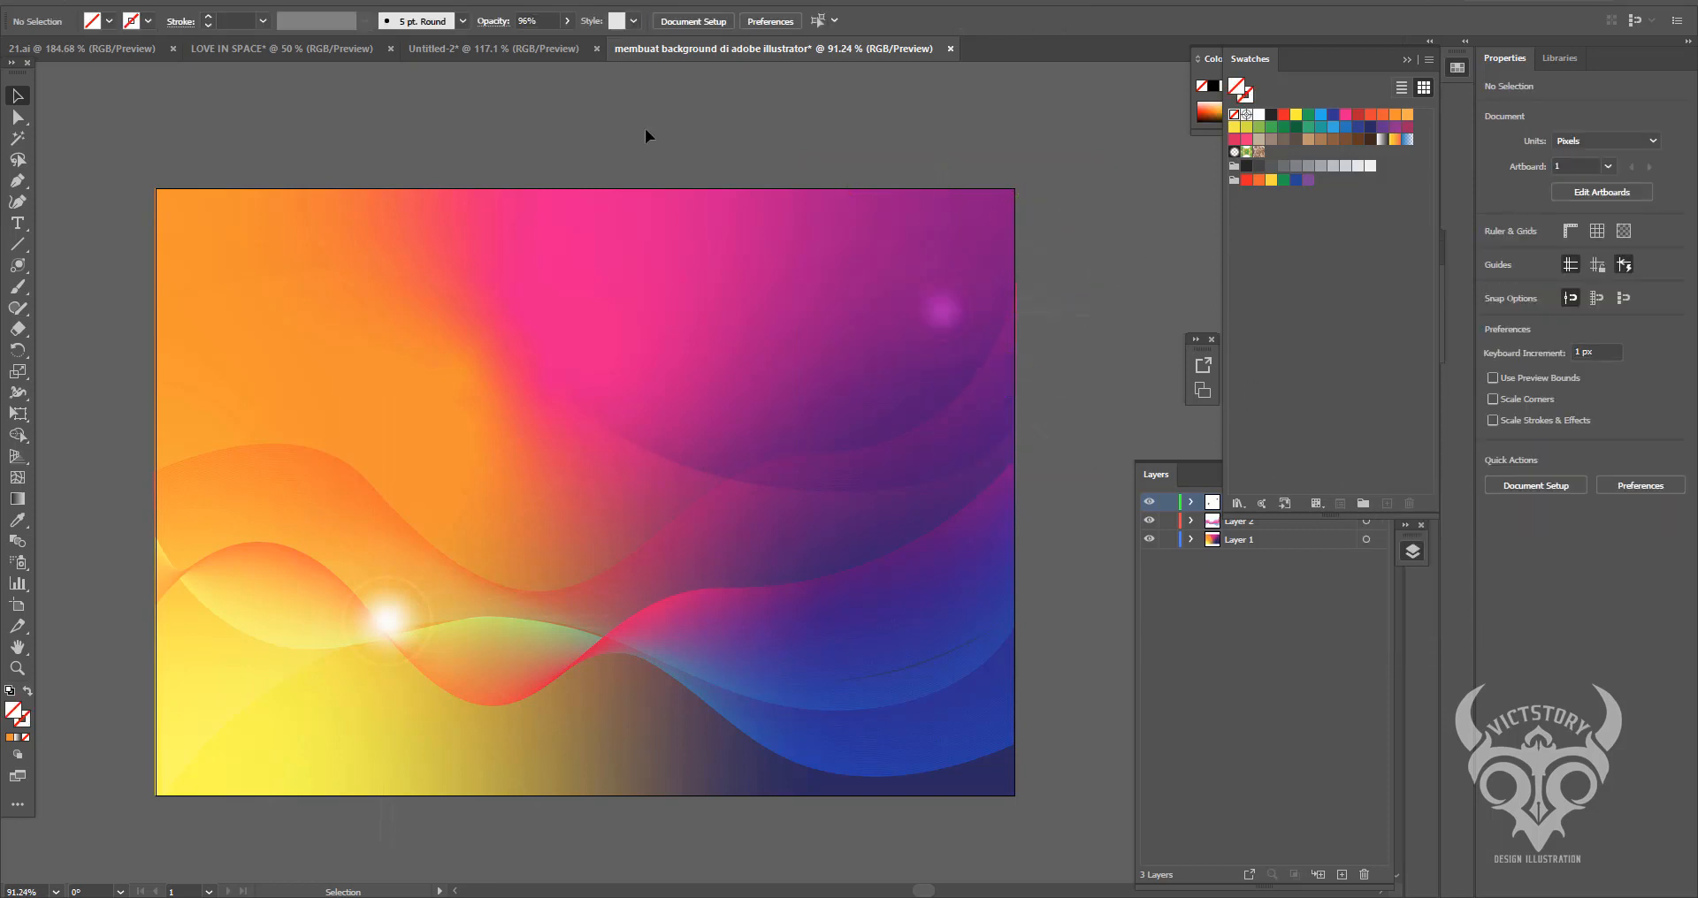
- Draw a four-pointed star about 137 px wide in the orange upper-left area and fill it with pink sampled from the background
right_click(12, 311)
right_click(17, 272)
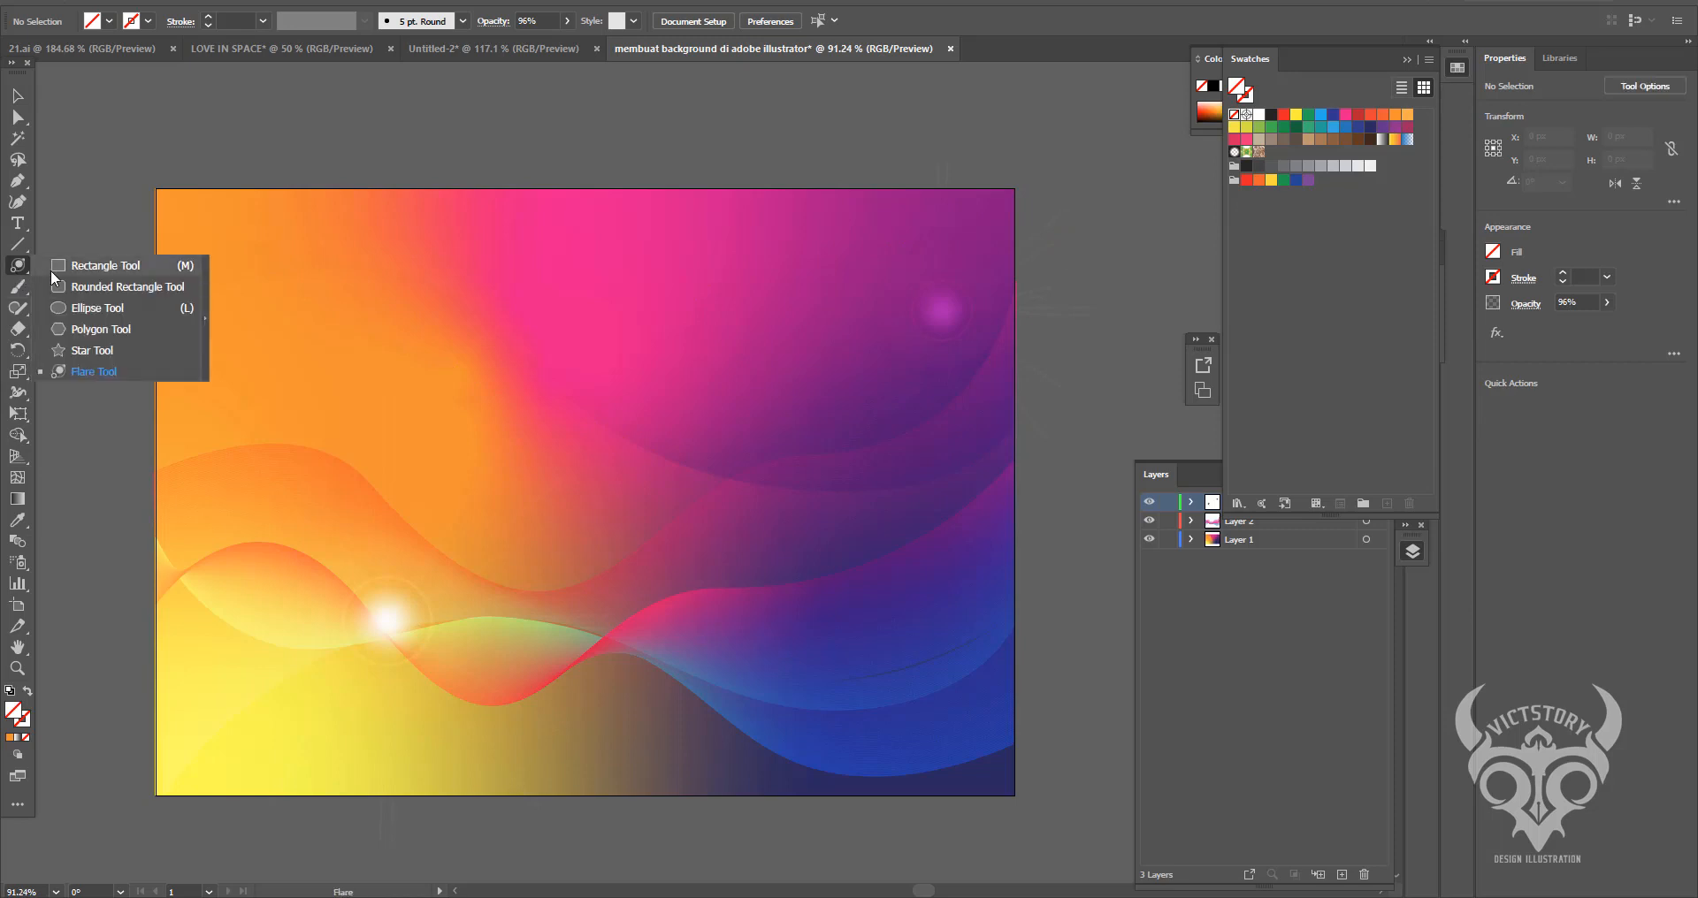
left_click(115, 352)
left_click_drag(376, 273, 376, 347)
left_click(16, 100)
key("i")
left_click(559, 316)
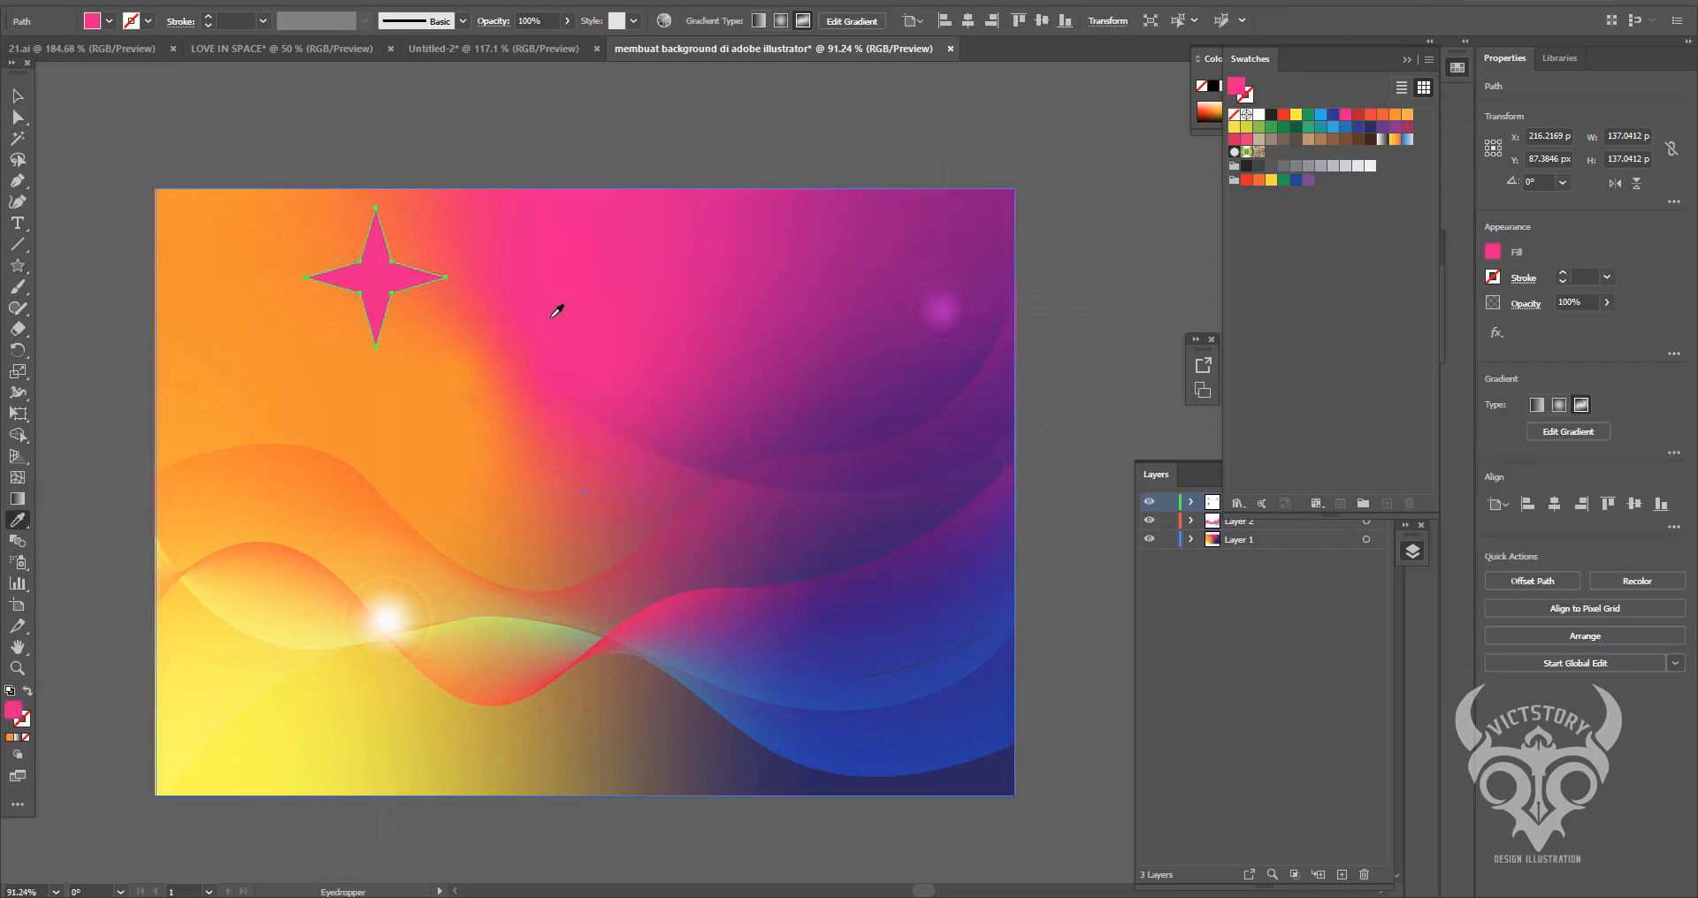
left_click(531, 601)
left_click(469, 611)
- Try the pink star over the pink area near the artboard's upper middle
left_click(15, 97)
left_click(652, 741)
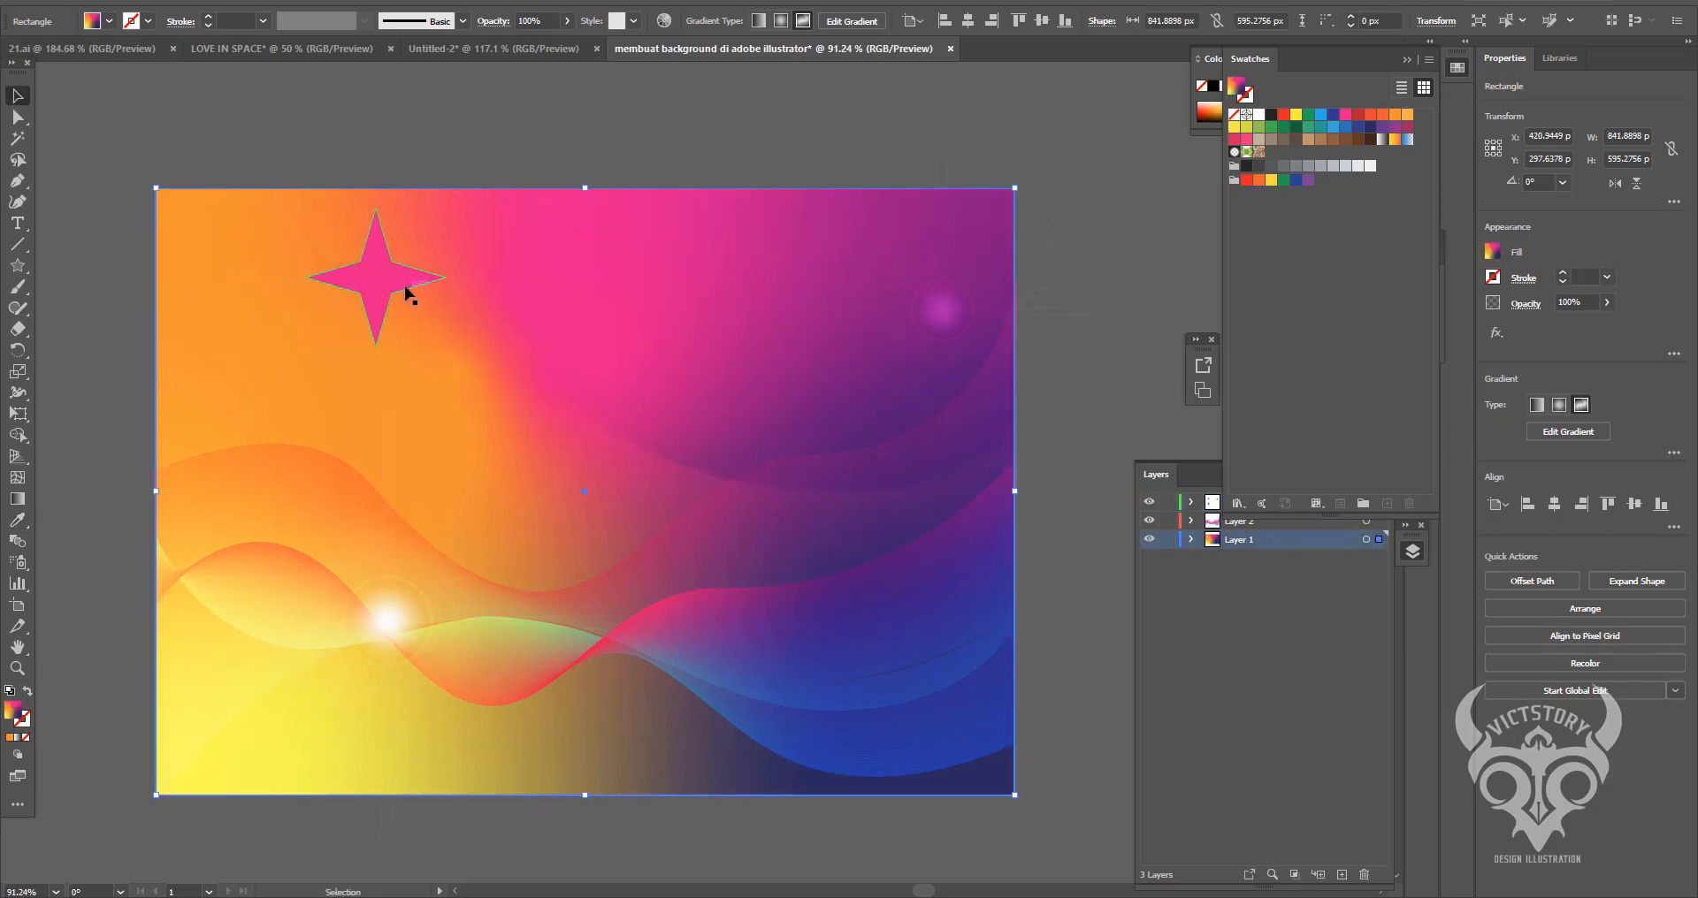
left_click_drag(409, 282, 711, 305)
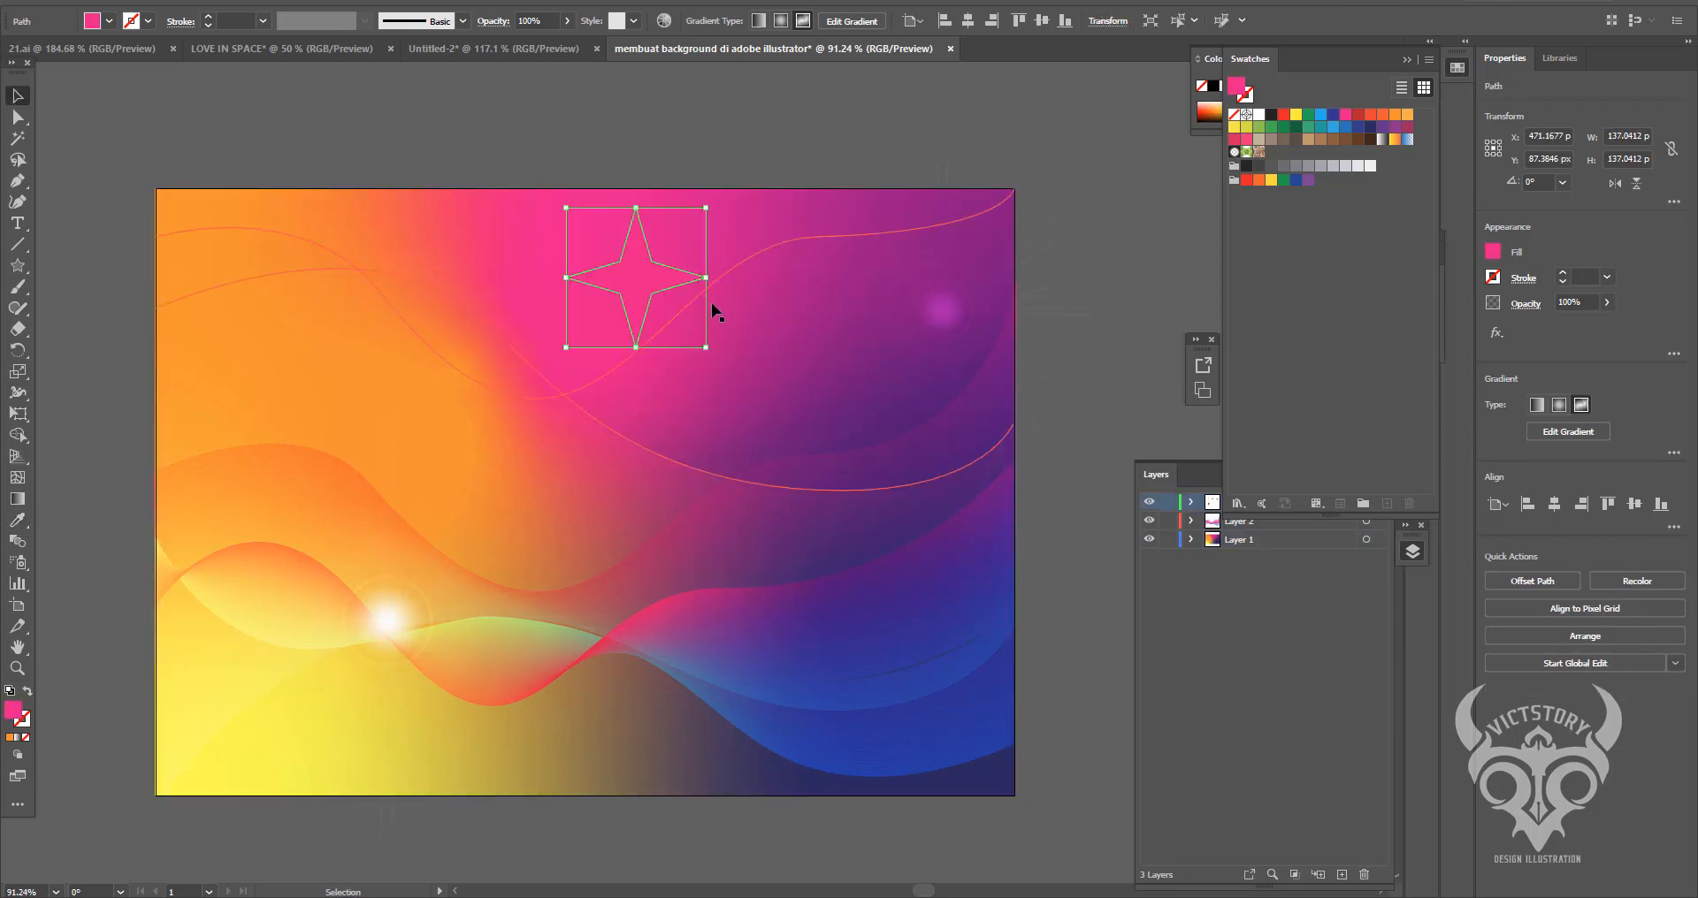
key("a")
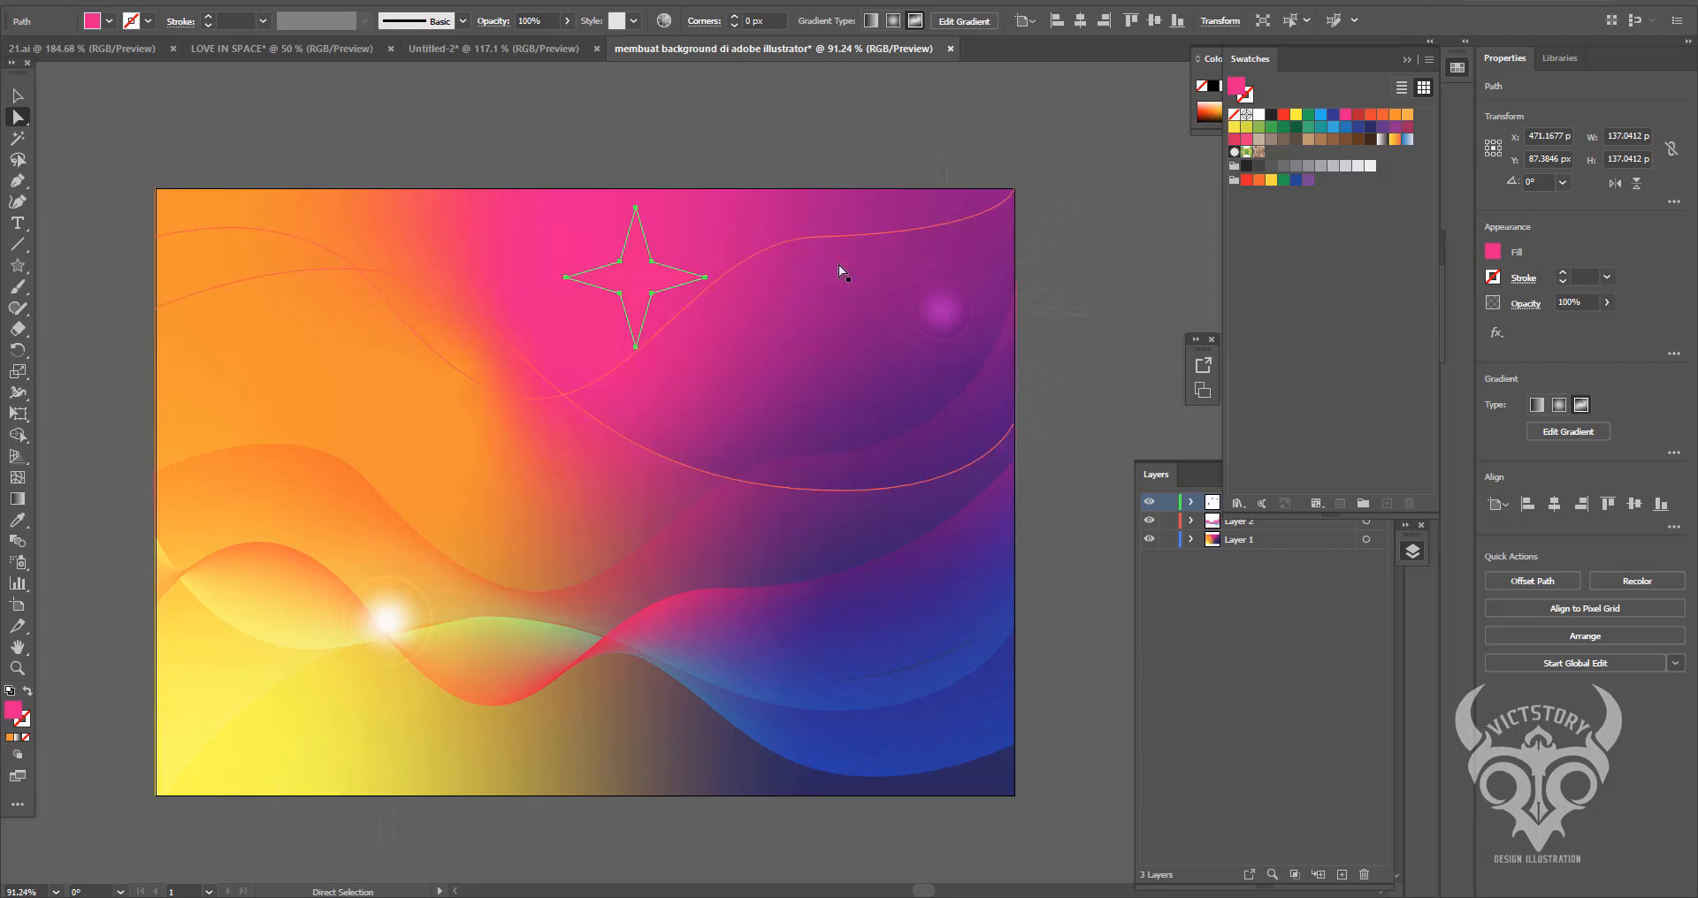
left_click(838, 263)
- Draw a white square about 149 px wide in the pink upper-middle area and rotate it into a diamond
left_click(15, 264)
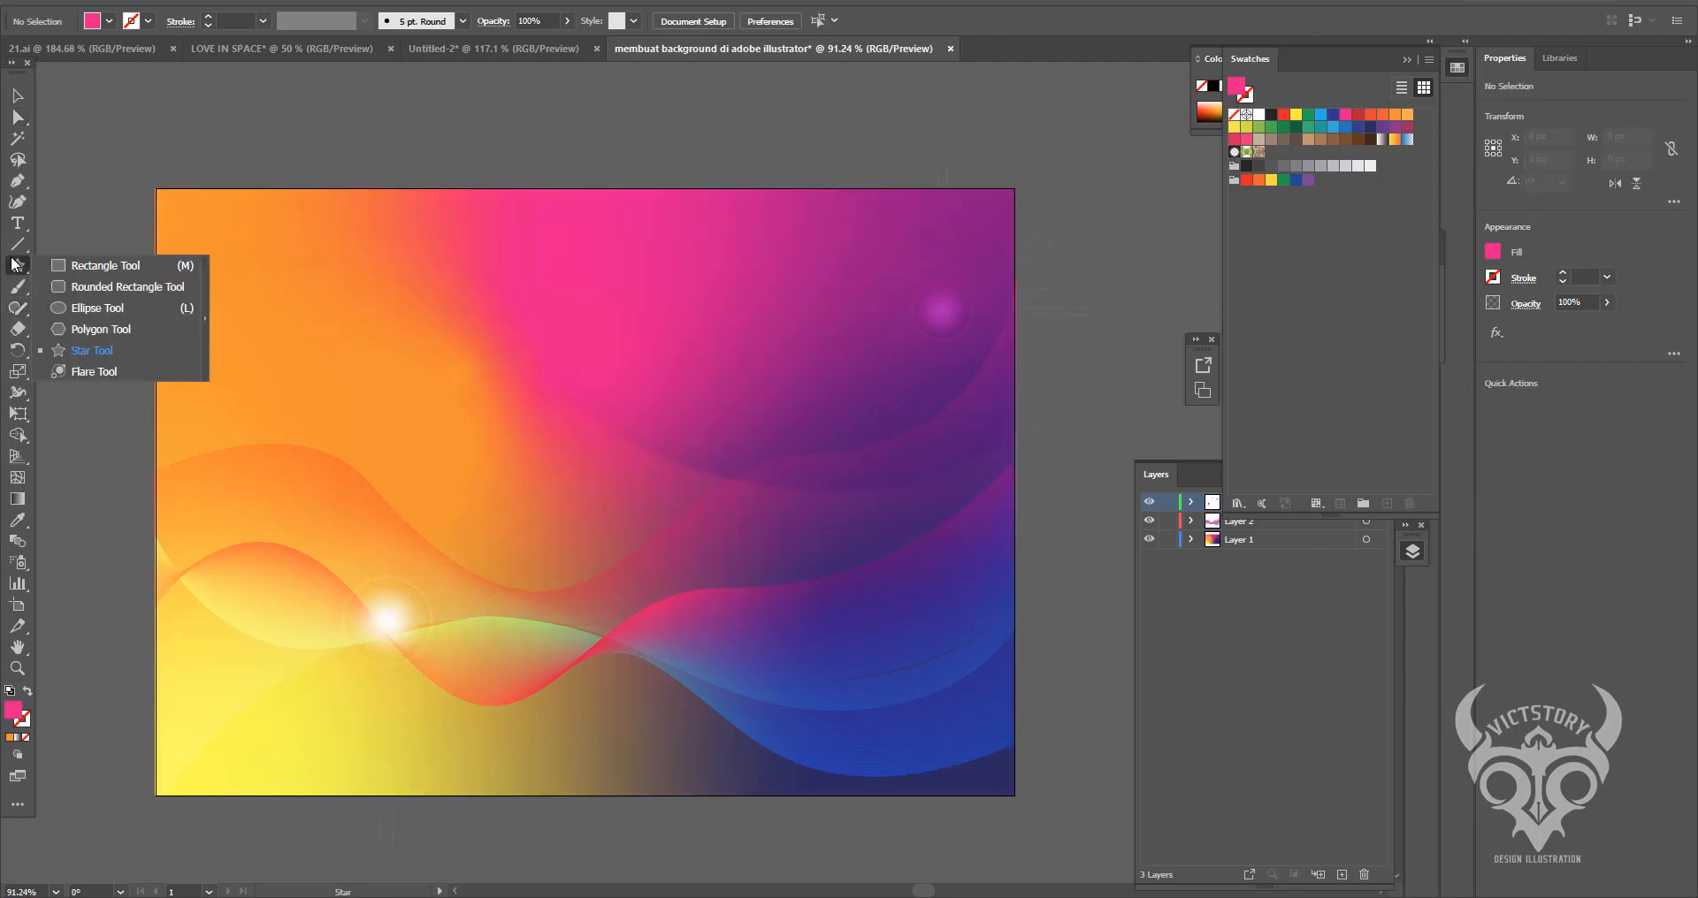
left_click(97, 266)
left_click_drag(528, 250, 680, 401)
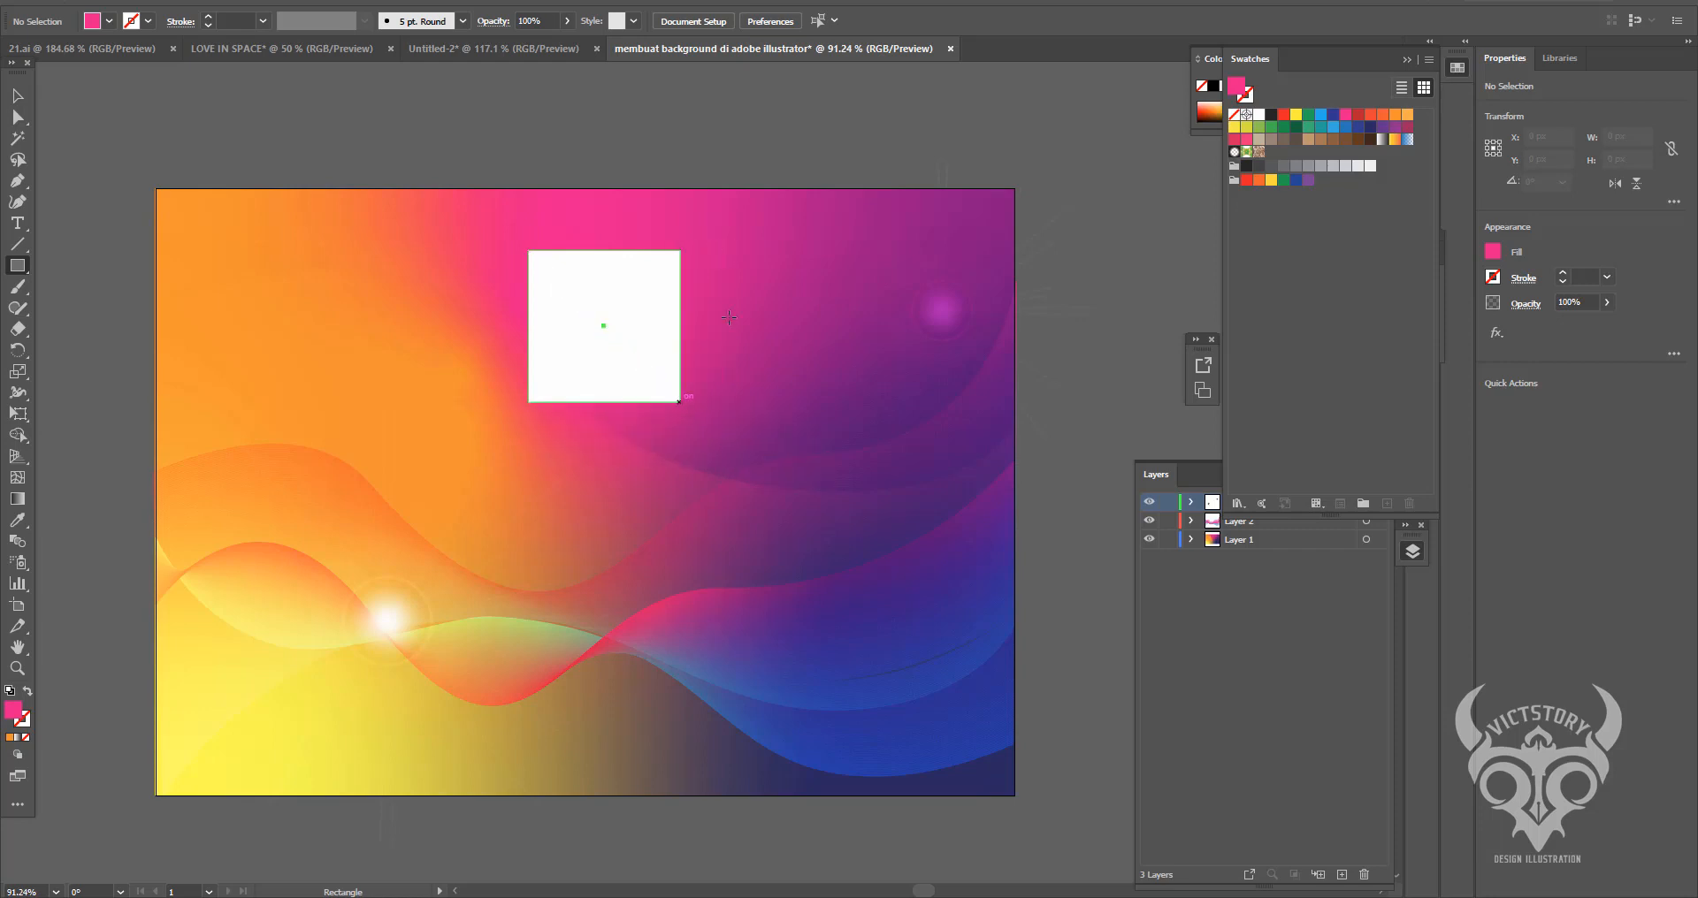
left_click(17, 116)
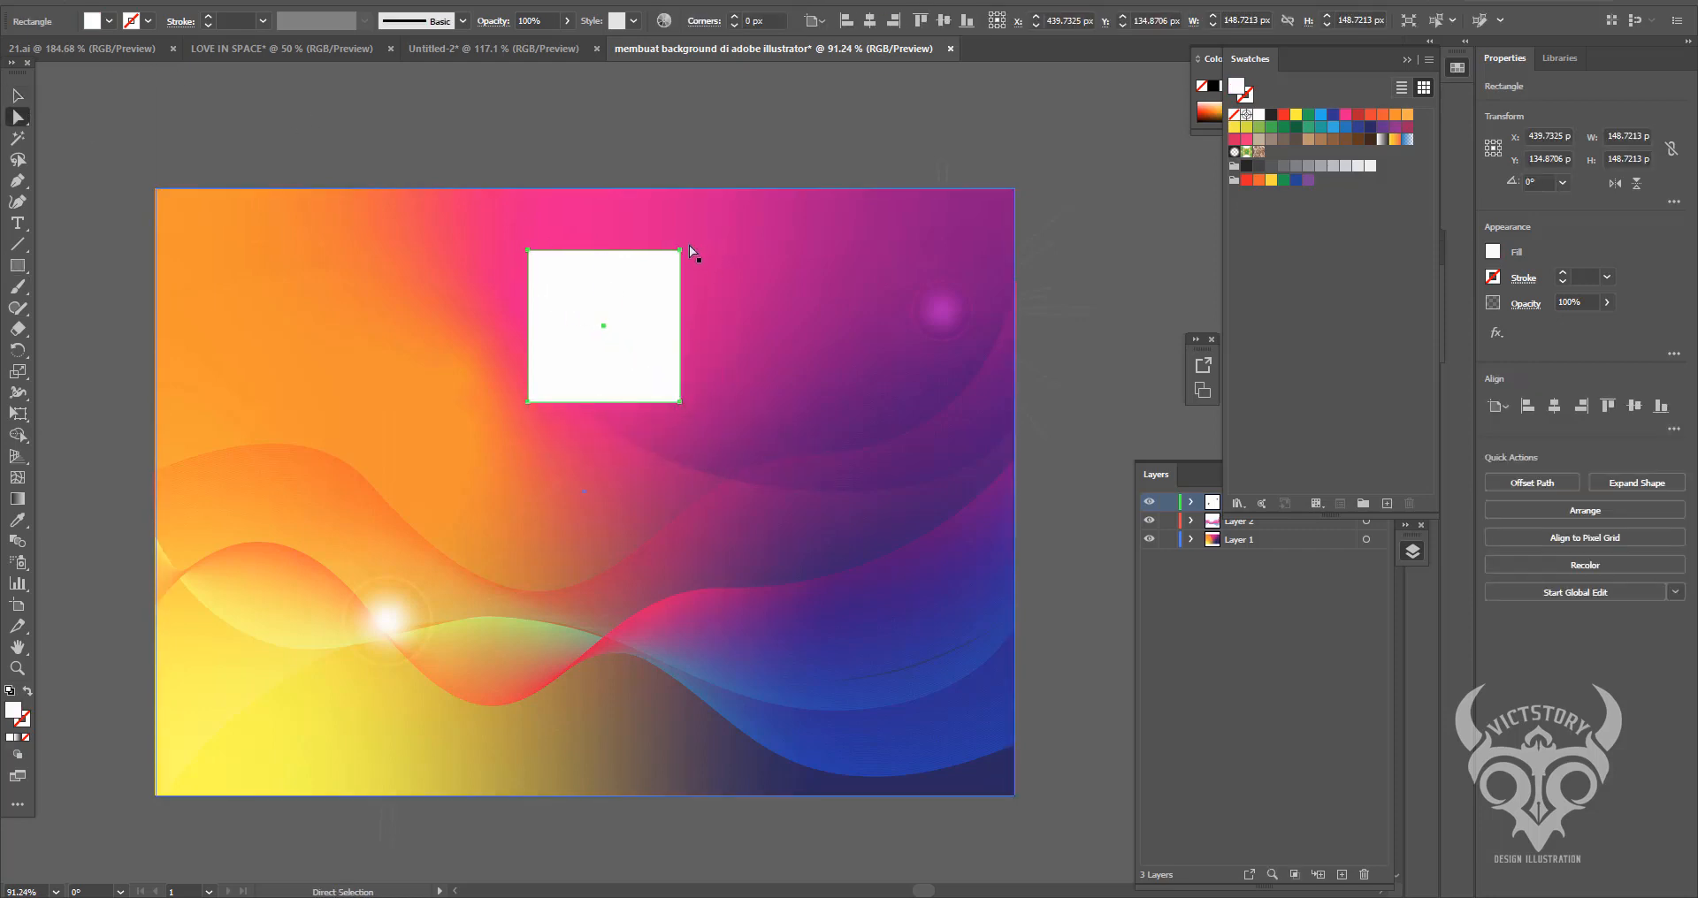
key("v")
left_click_drag(693, 257, 674, 337)
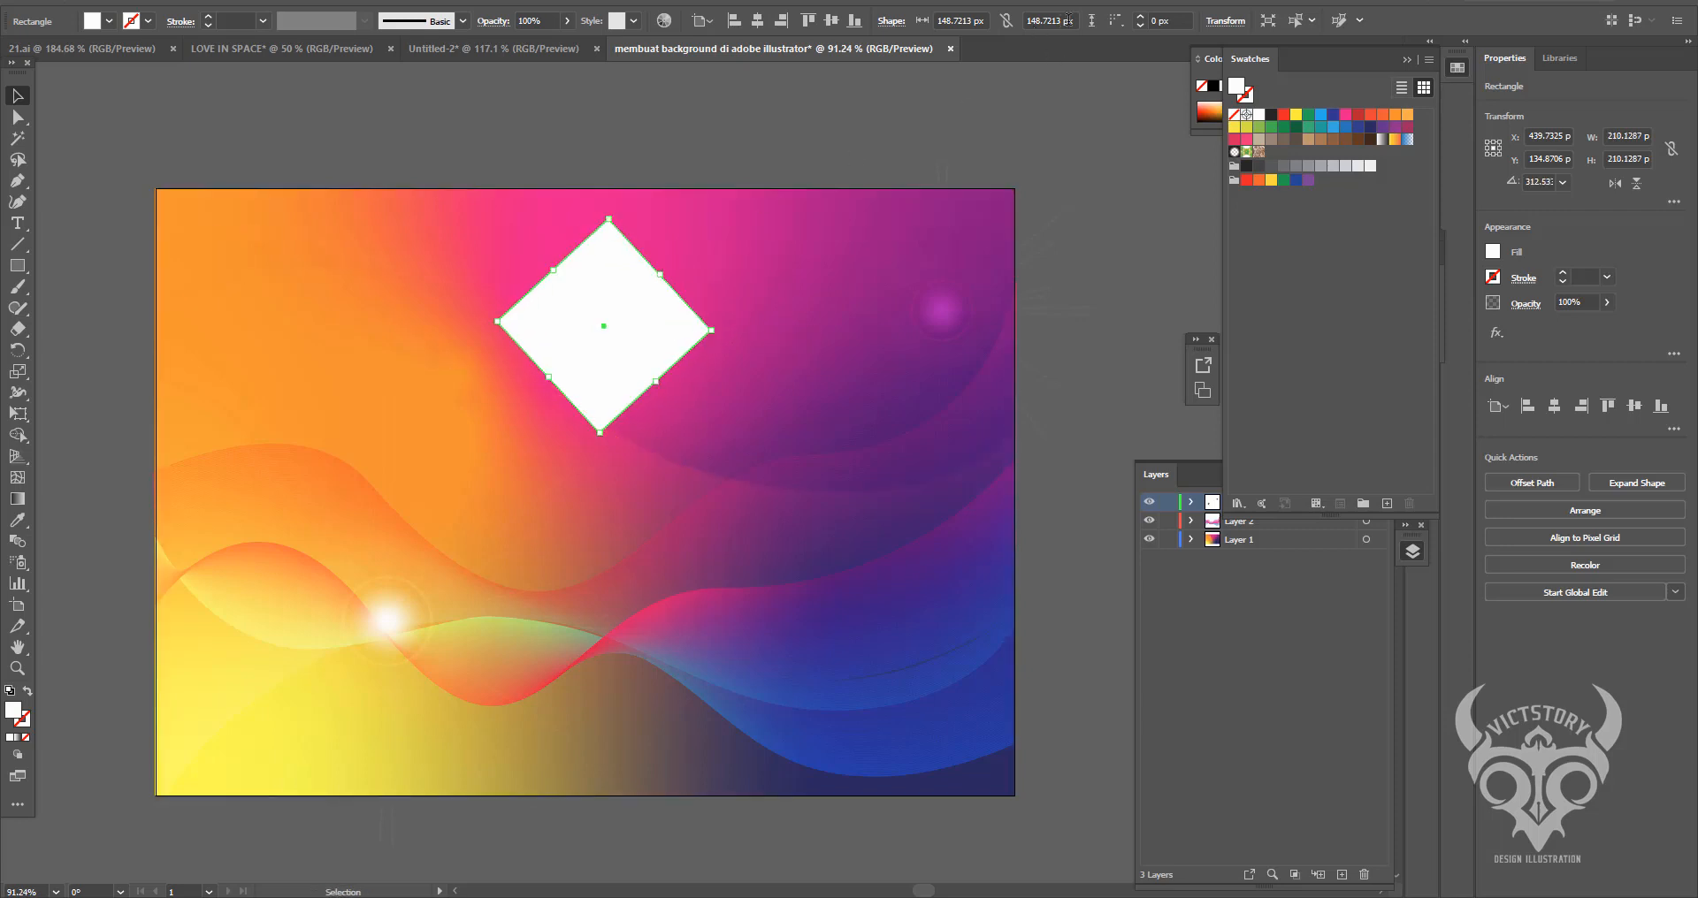
- Shrink the diamond to about 71 px per side and give it the gradient fill sampled from the background rectangle
left_click_drag(712, 330, 757, 487)
left_click_drag(672, 745, 666, 800)
left_click(751, 491)
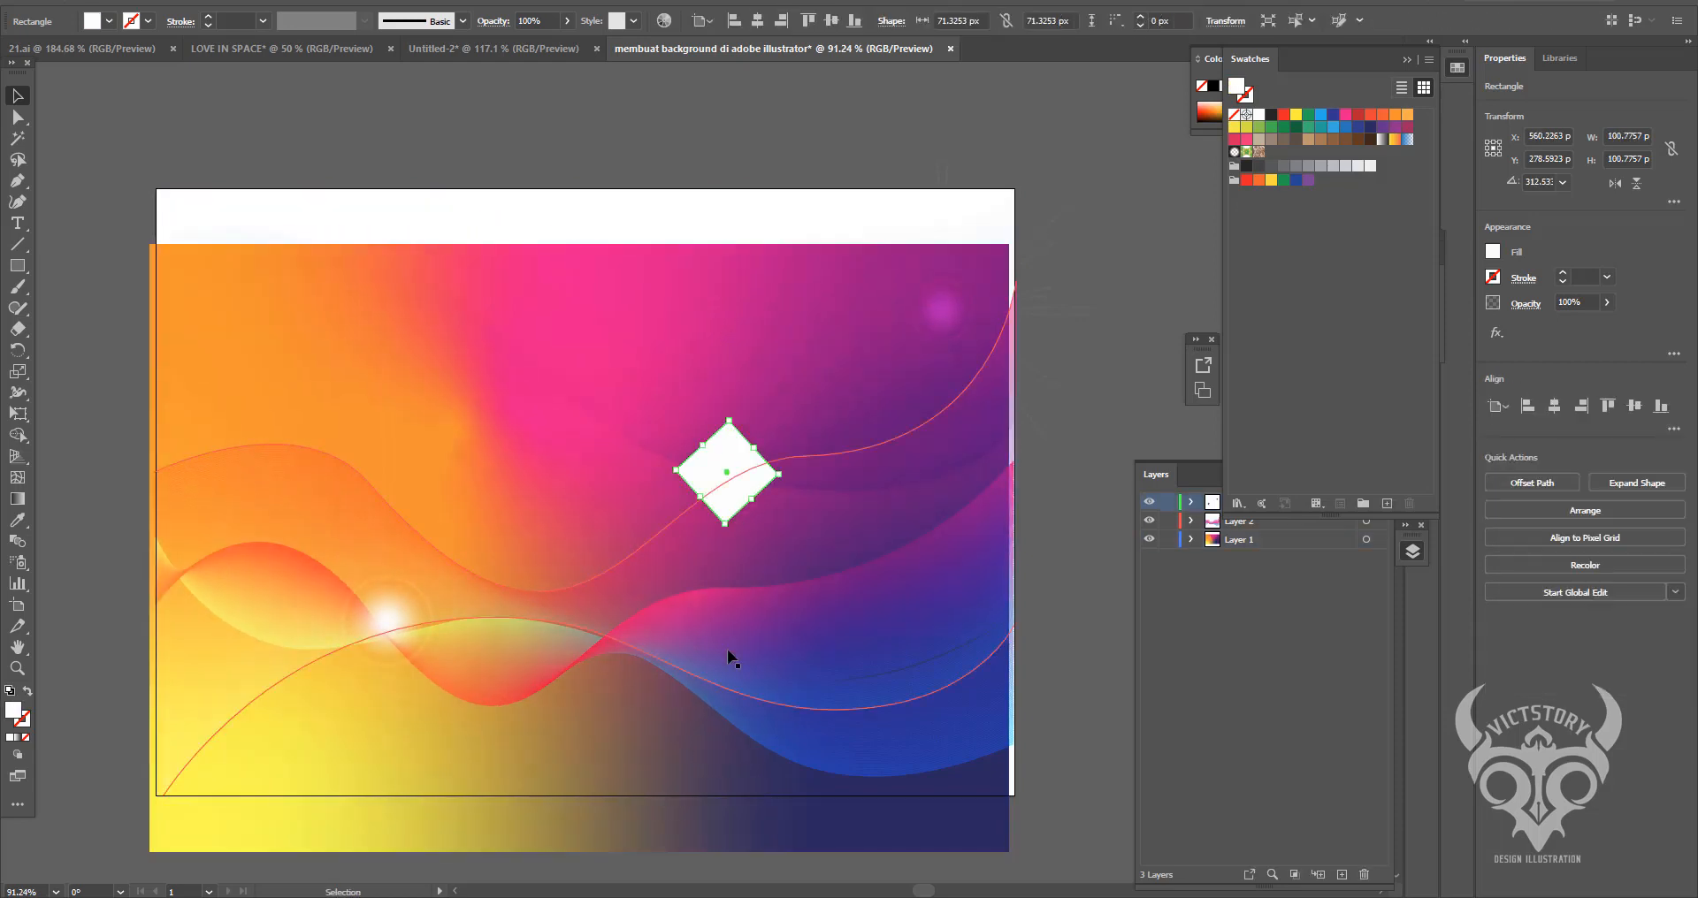
key("i")
left_click(747, 768)
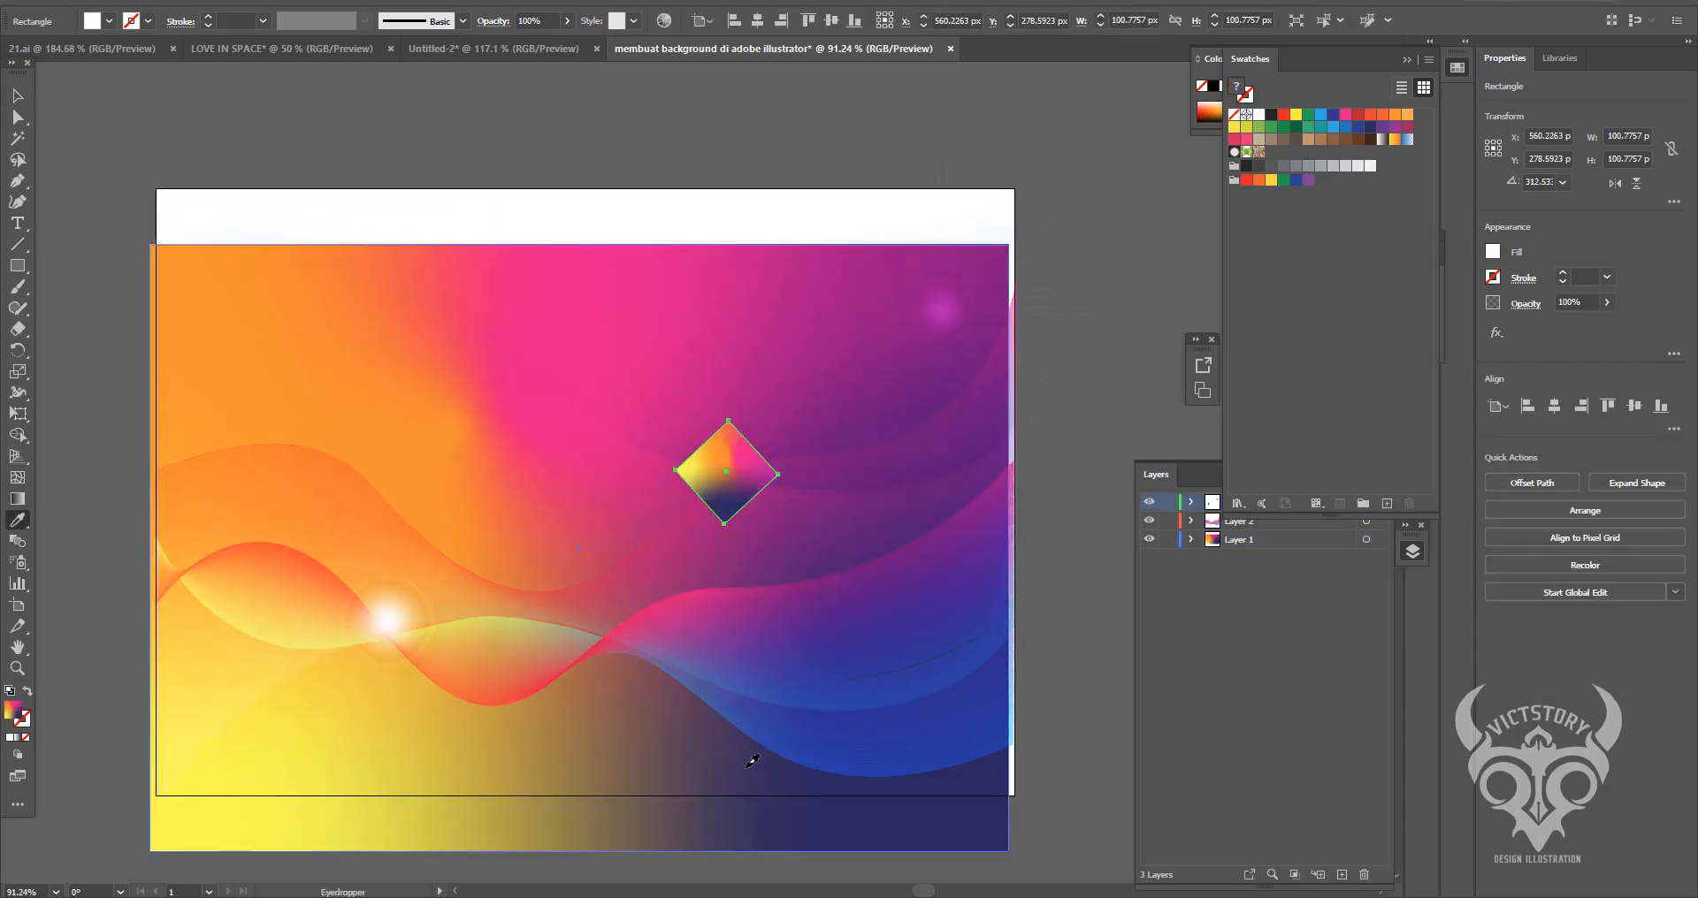
- Realign the shifted background rectangle to the artboard's horizontal and vertical centre
left_click(18, 96)
left_click(676, 782)
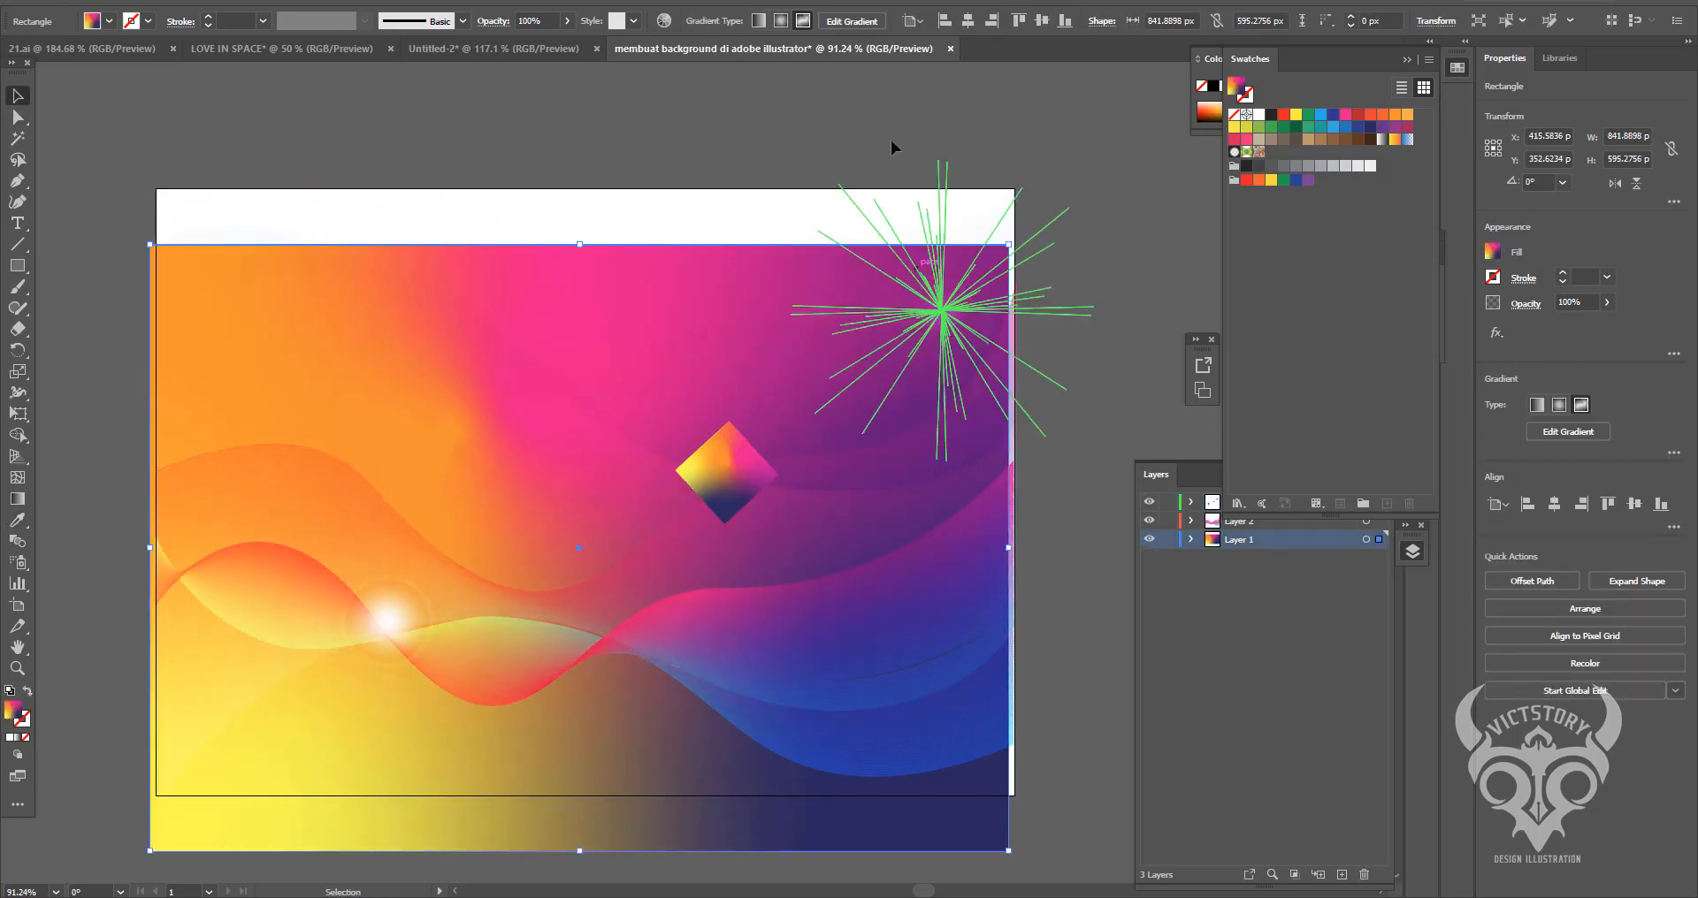
left_click(968, 22)
left_click(1042, 21)
left_click(1017, 155)
- Move the gradient diamond to the artboard's upper-right area and try the Multiply, Soft Light and Overlay blending modes on it
left_click_drag(736, 485, 835, 279)
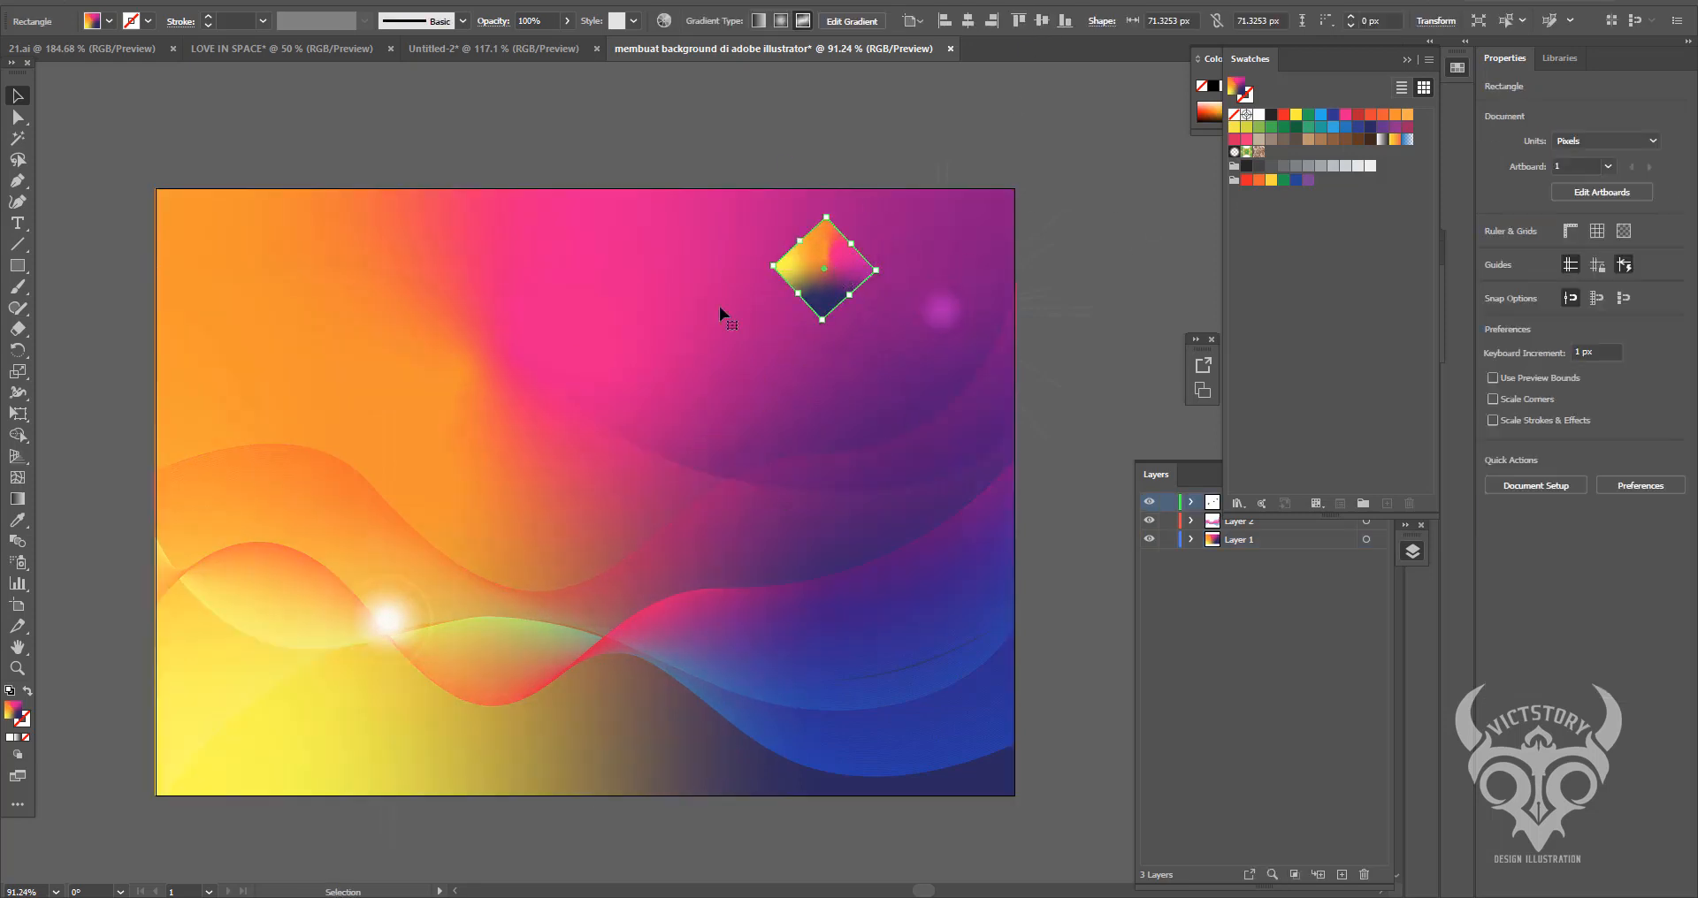
left_click(1527, 304)
left_click(1386, 335)
left_click(1379, 397)
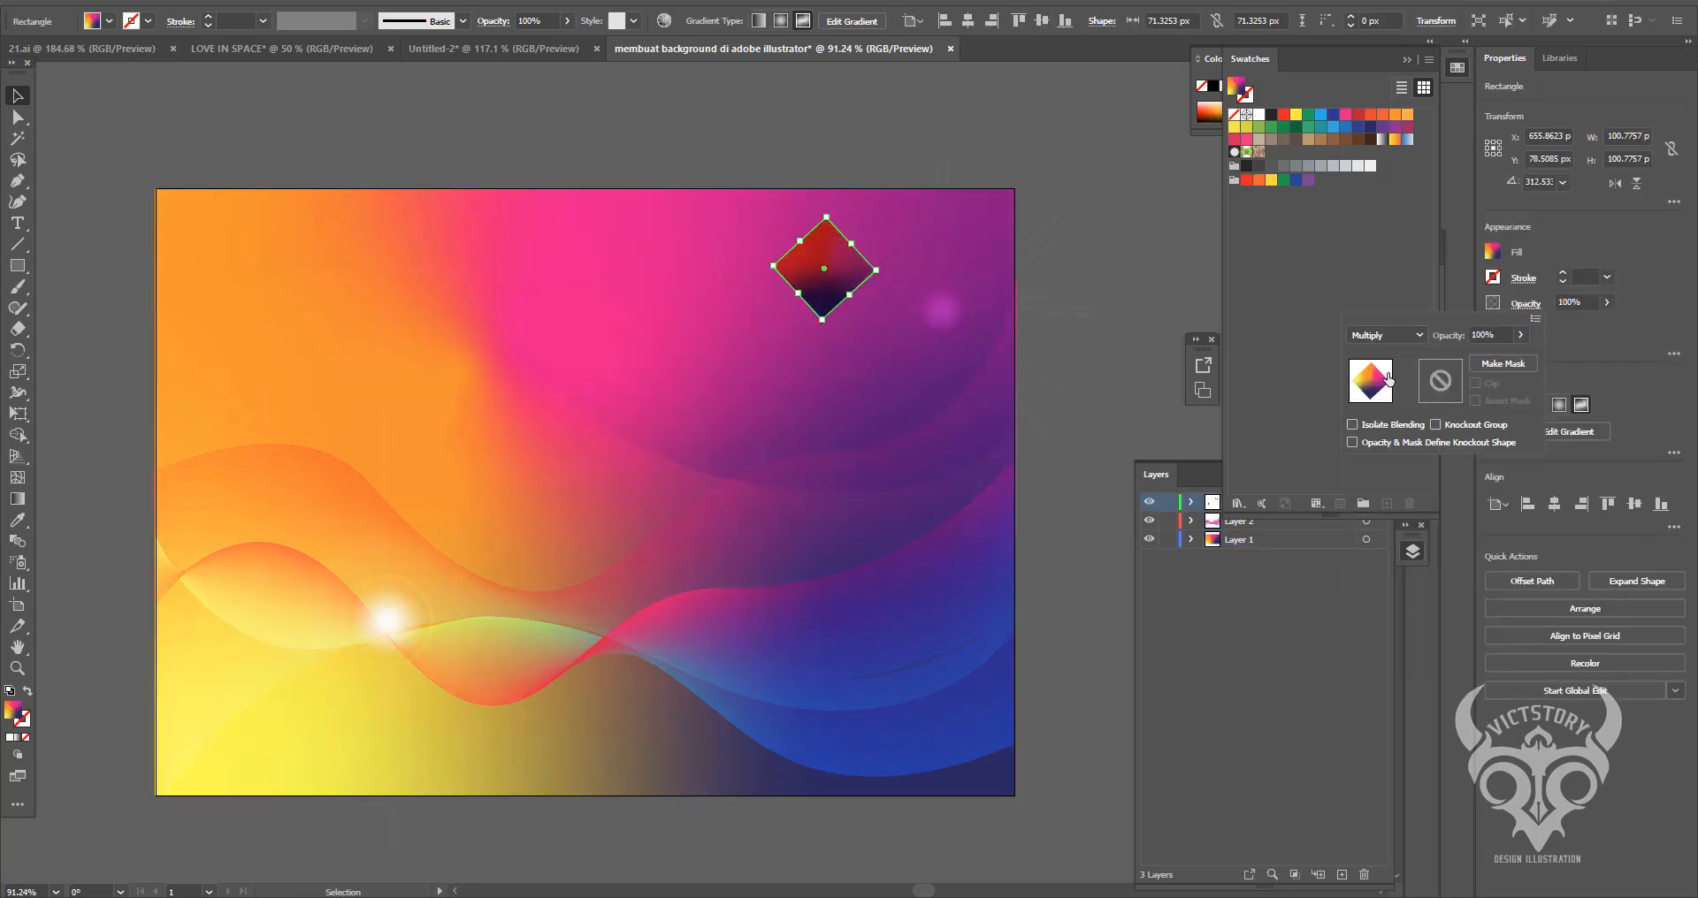
left_click(1386, 335)
left_click(1381, 525)
left_click(1408, 338)
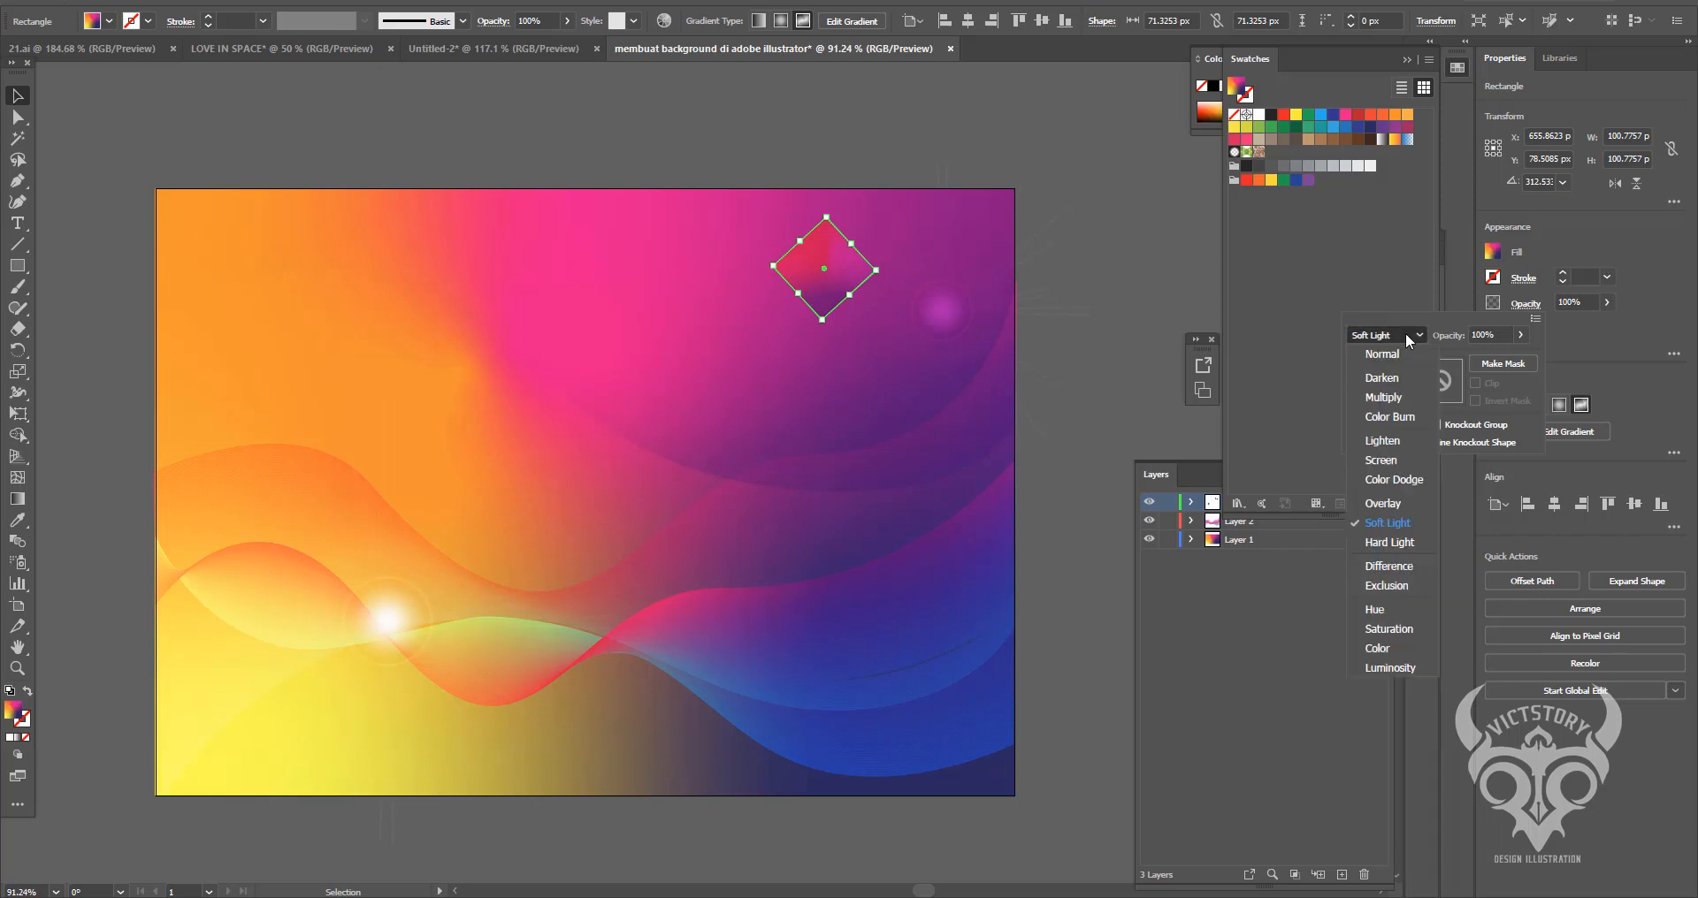
left_click(1390, 503)
- Set the gradient diamond to Soft Light at 69% opacity and place an overlapping copy just to its right
left_click(1412, 336)
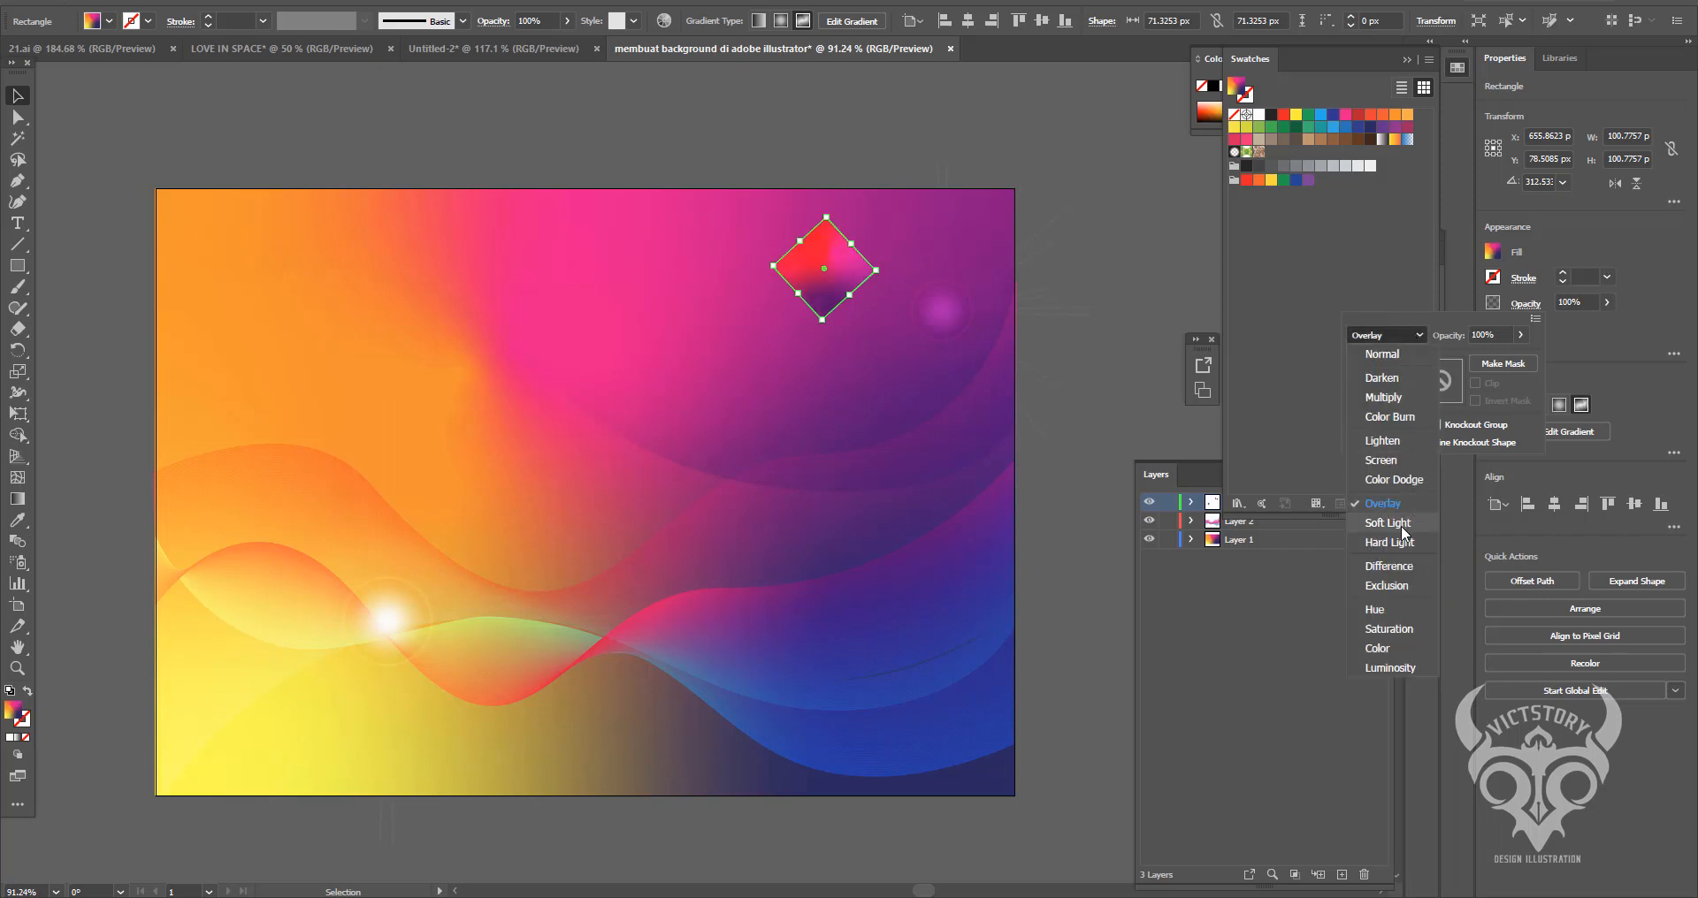
left_click(1389, 522)
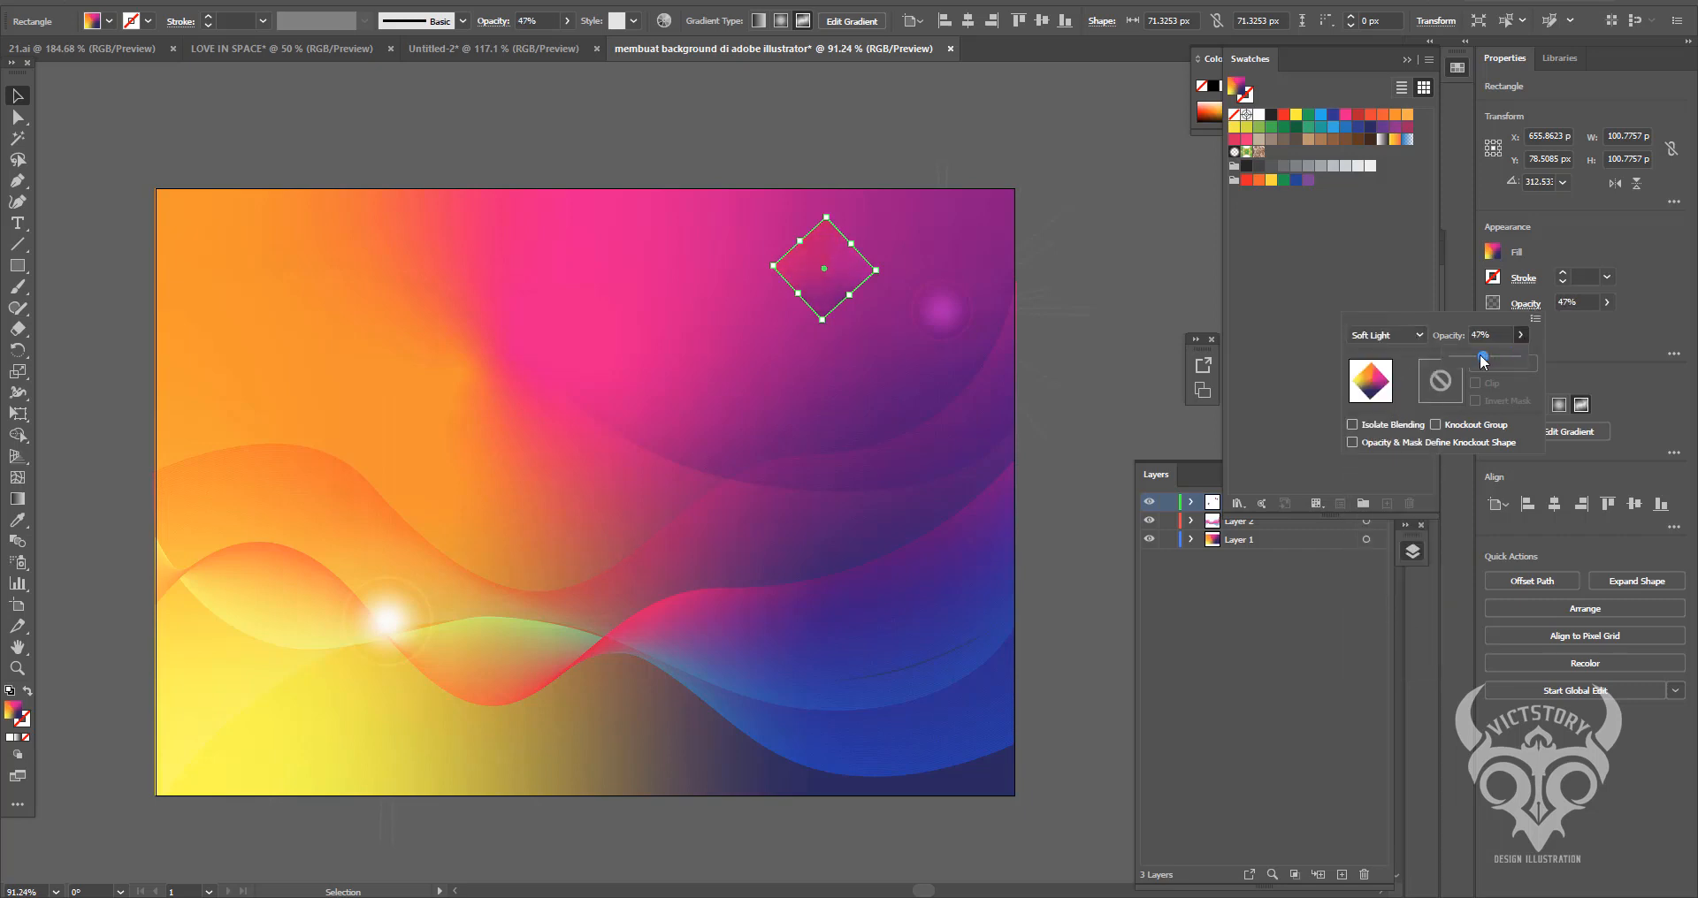
left_click_drag(829, 273, 882, 267)
- Set the smaller flare's blending mode to Normal and move it onto the lower part of the two overlapping diamonds
left_click(942, 308)
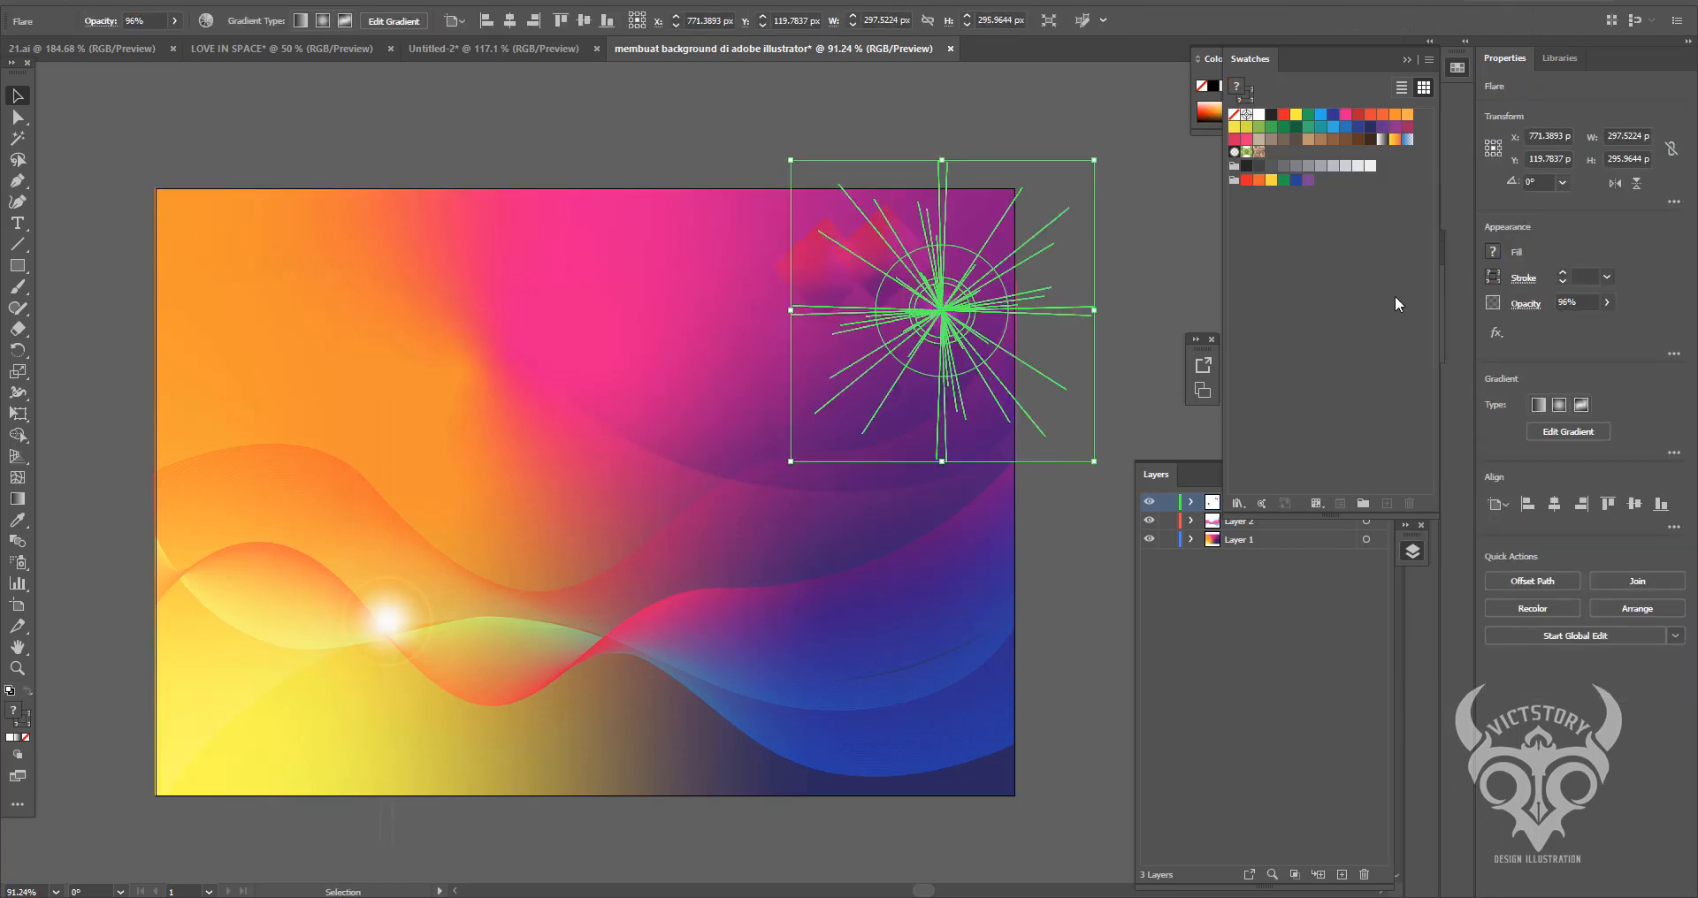
left_click(1525, 304)
left_click(1398, 335)
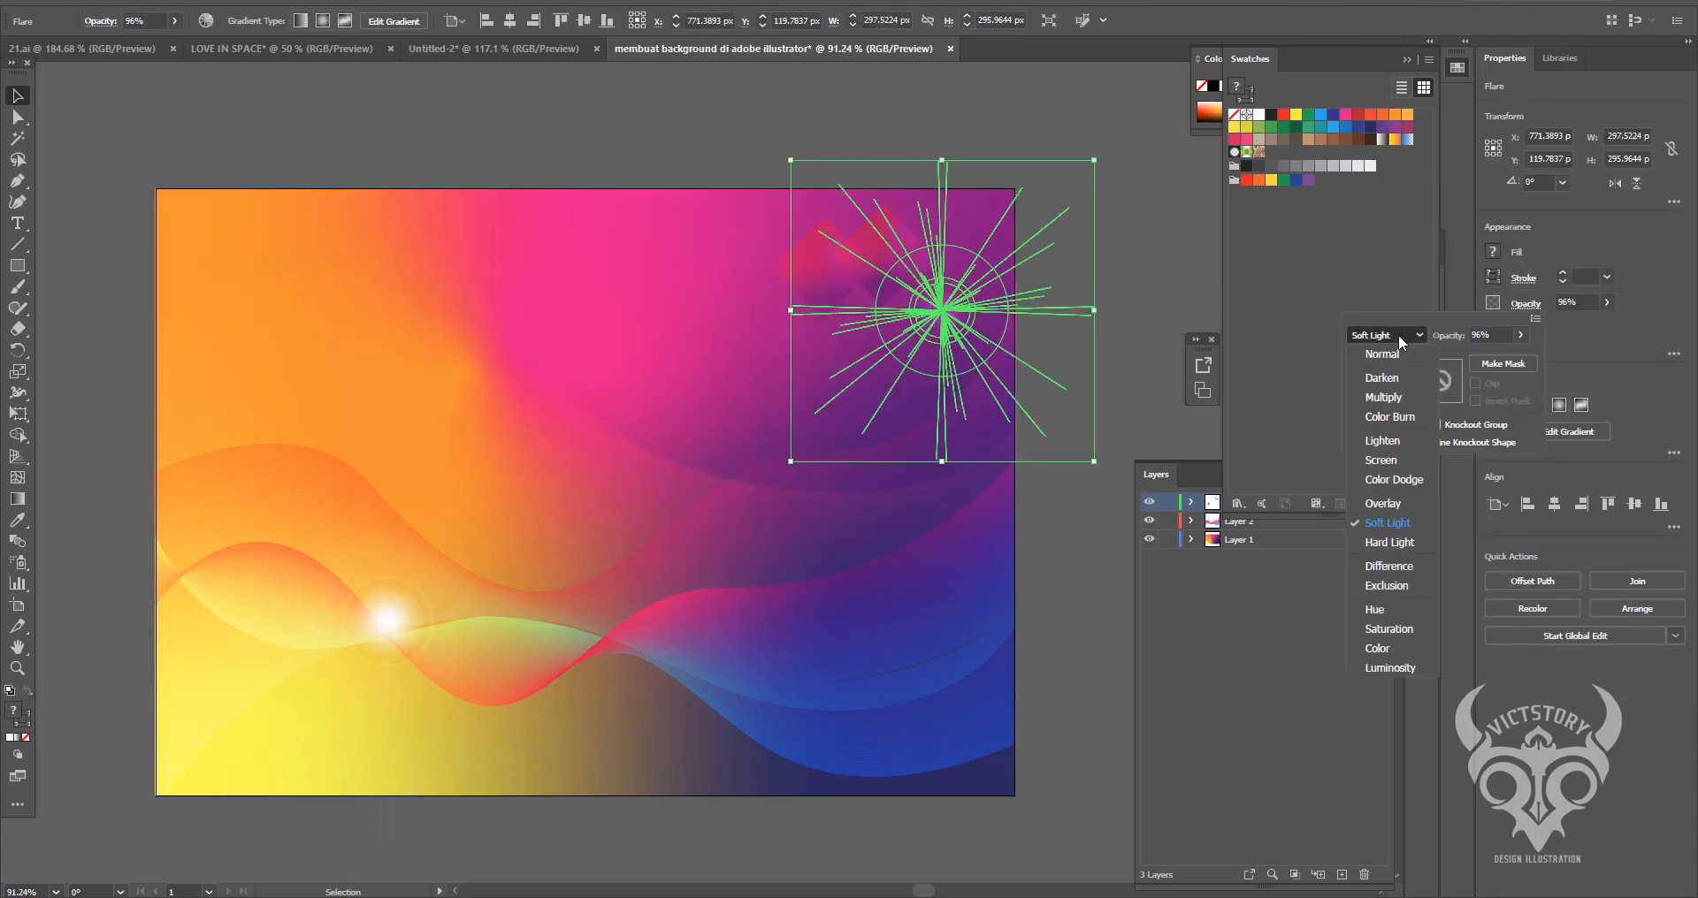
left_click(1386, 353)
left_click(1140, 243)
left_click(1126, 241)
- Place a third diamond copy near the artboard's upper-right edge and fill it with white
mouse_move(968, 311)
left_mouse_down()
mouse_move(879, 296)
mouse_move(919, 336)
mouse_move(951, 283)
left_mouse_up()
left_click(1121, 231)
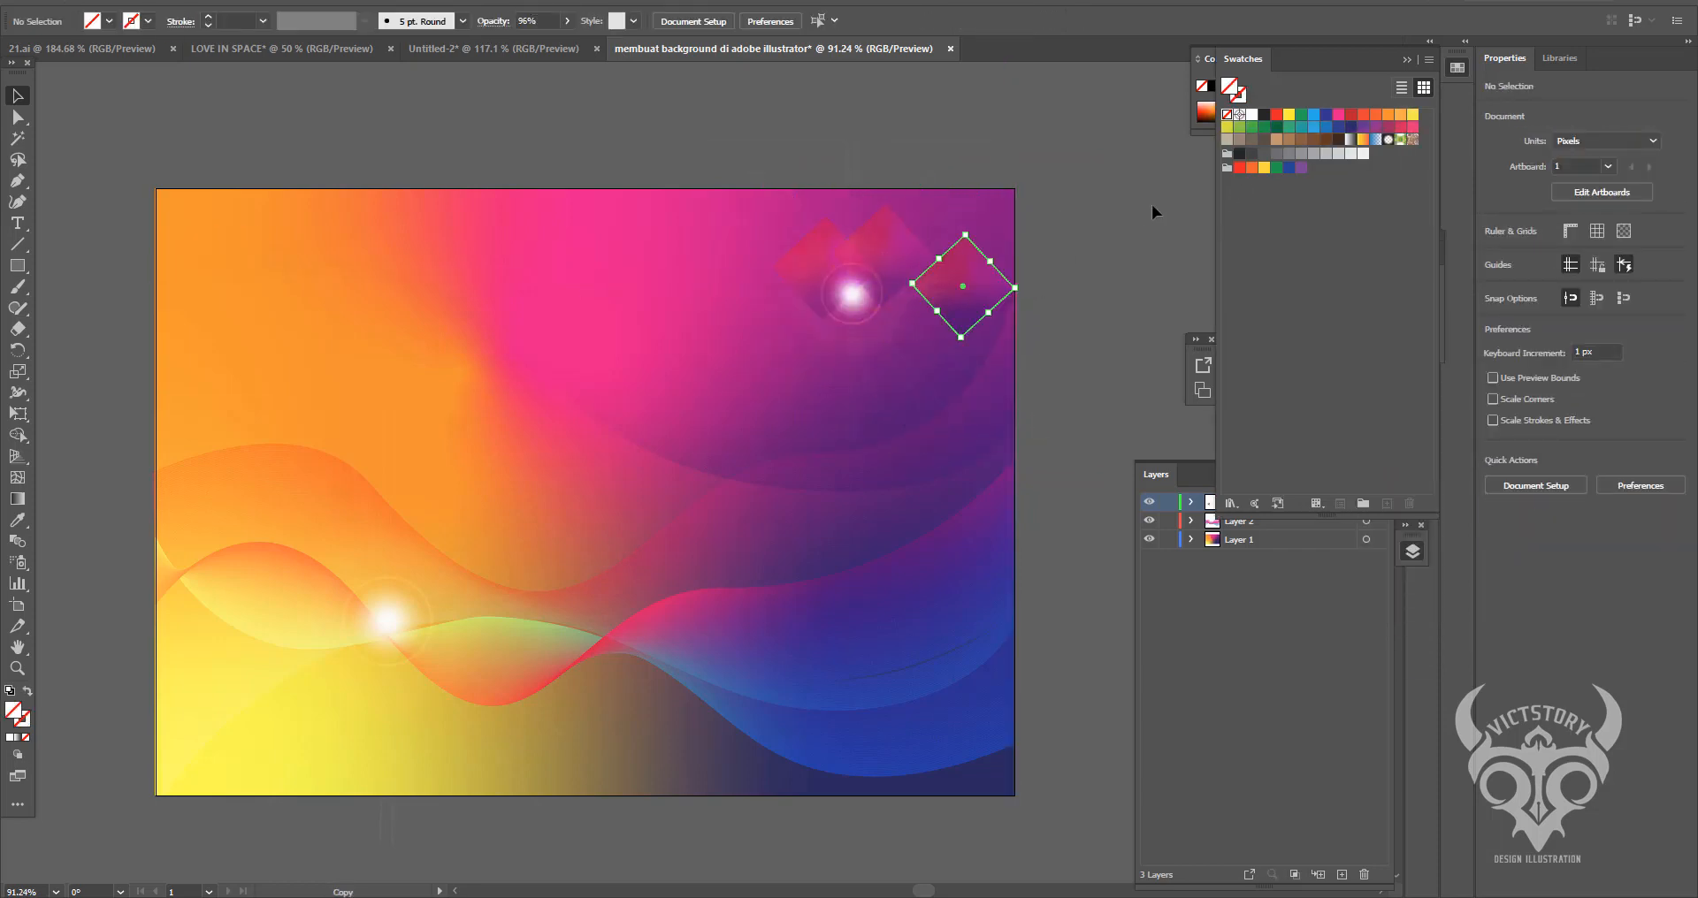
key("ctrl+z")
left_click(1014, 171)
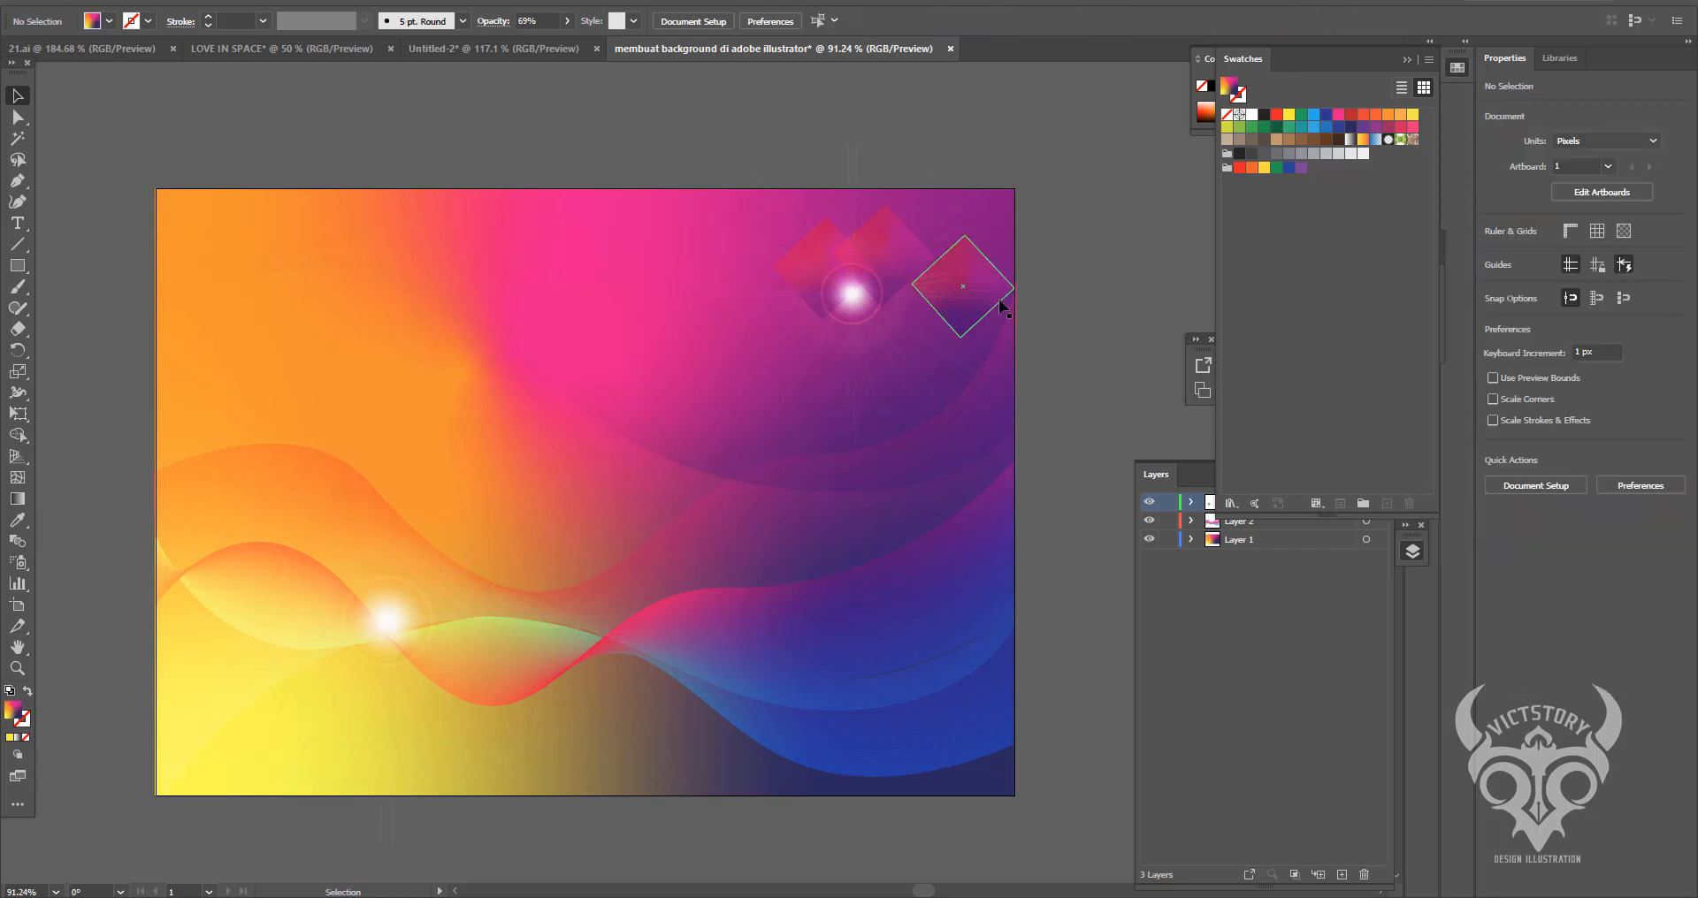
left_click(992, 294)
left_click(1250, 115)
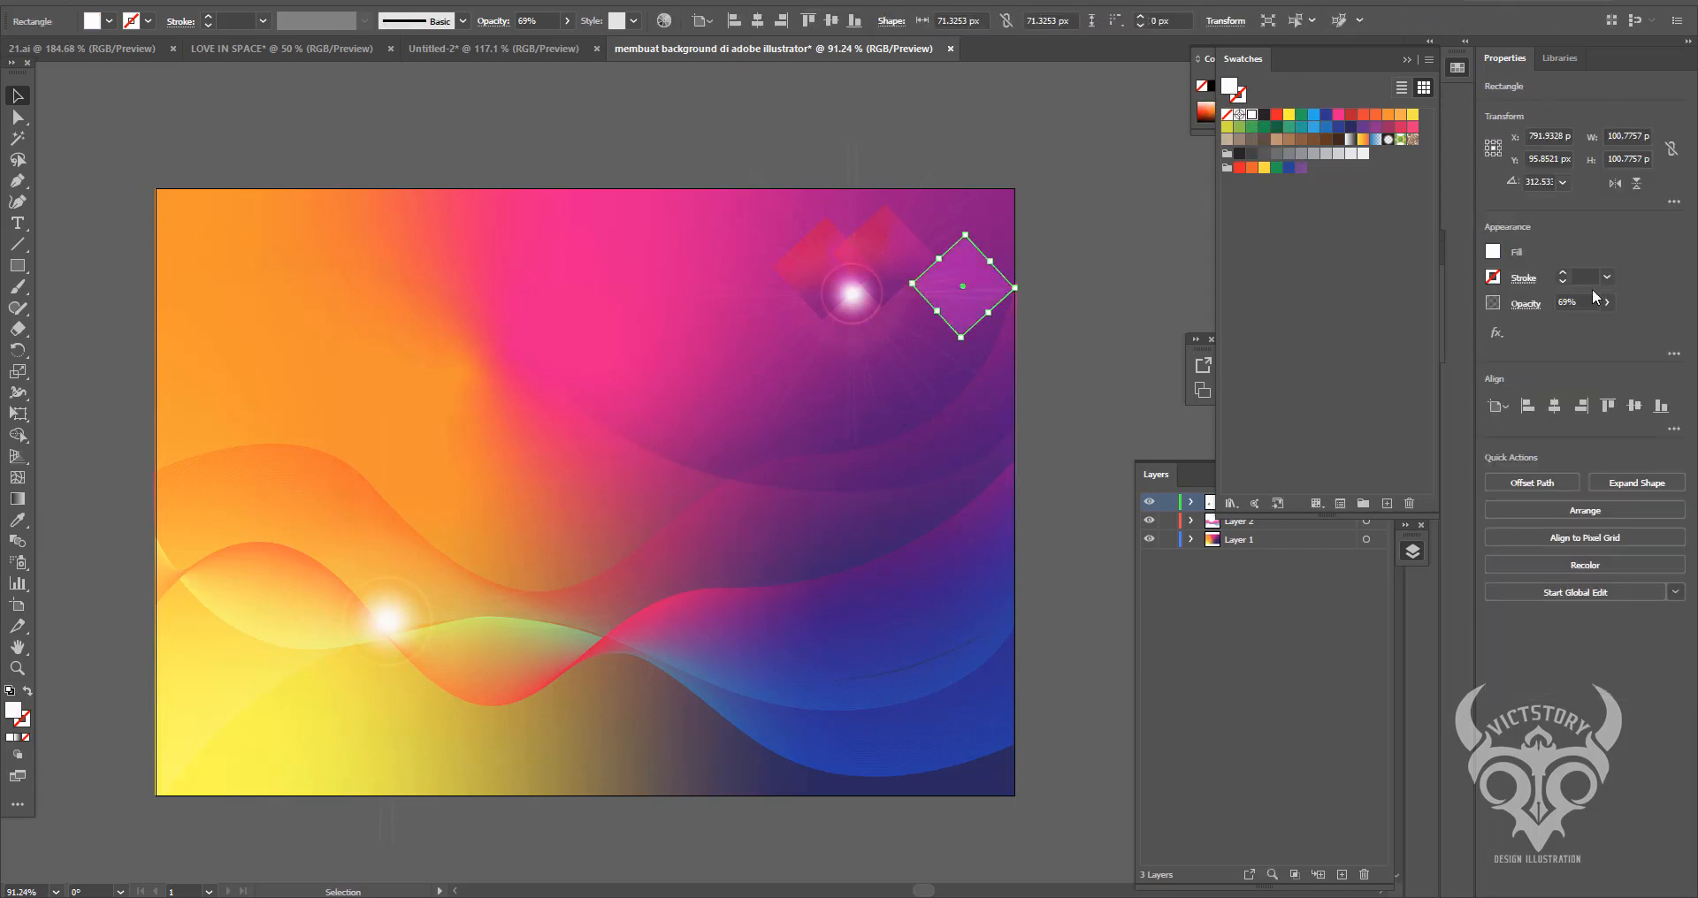
- Set the white diamond's blending mode to Screen and its opacity to 8%
left_click_drag(1582, 323, 1554, 325)
left_click(1526, 303)
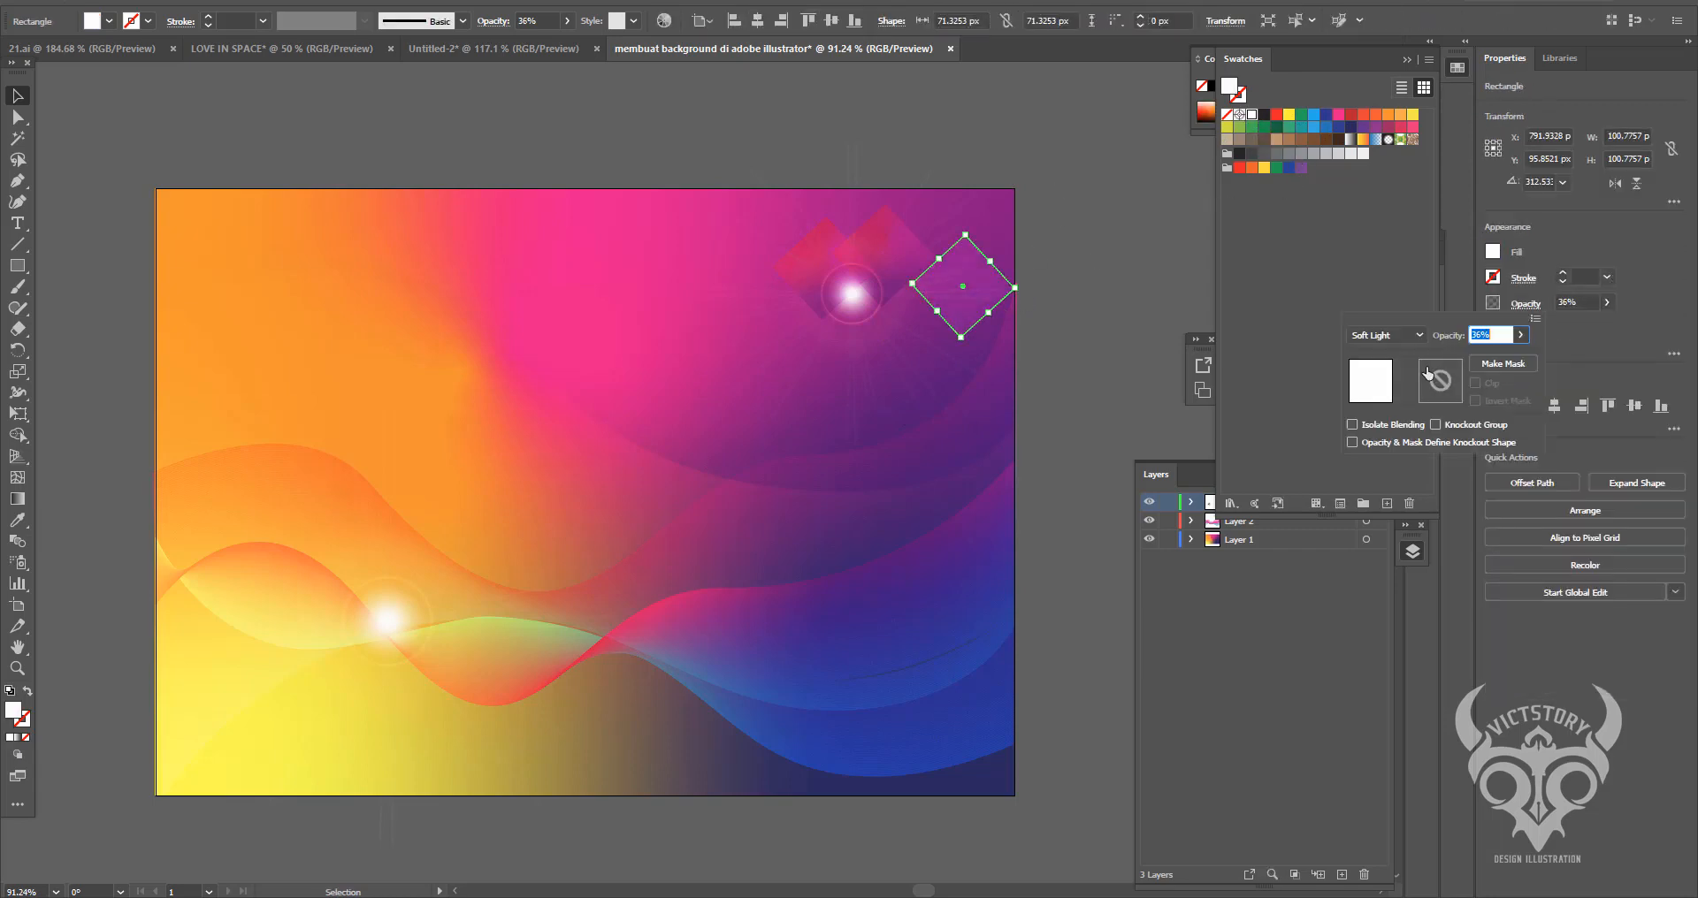
left_click(1388, 336)
left_click(1403, 463)
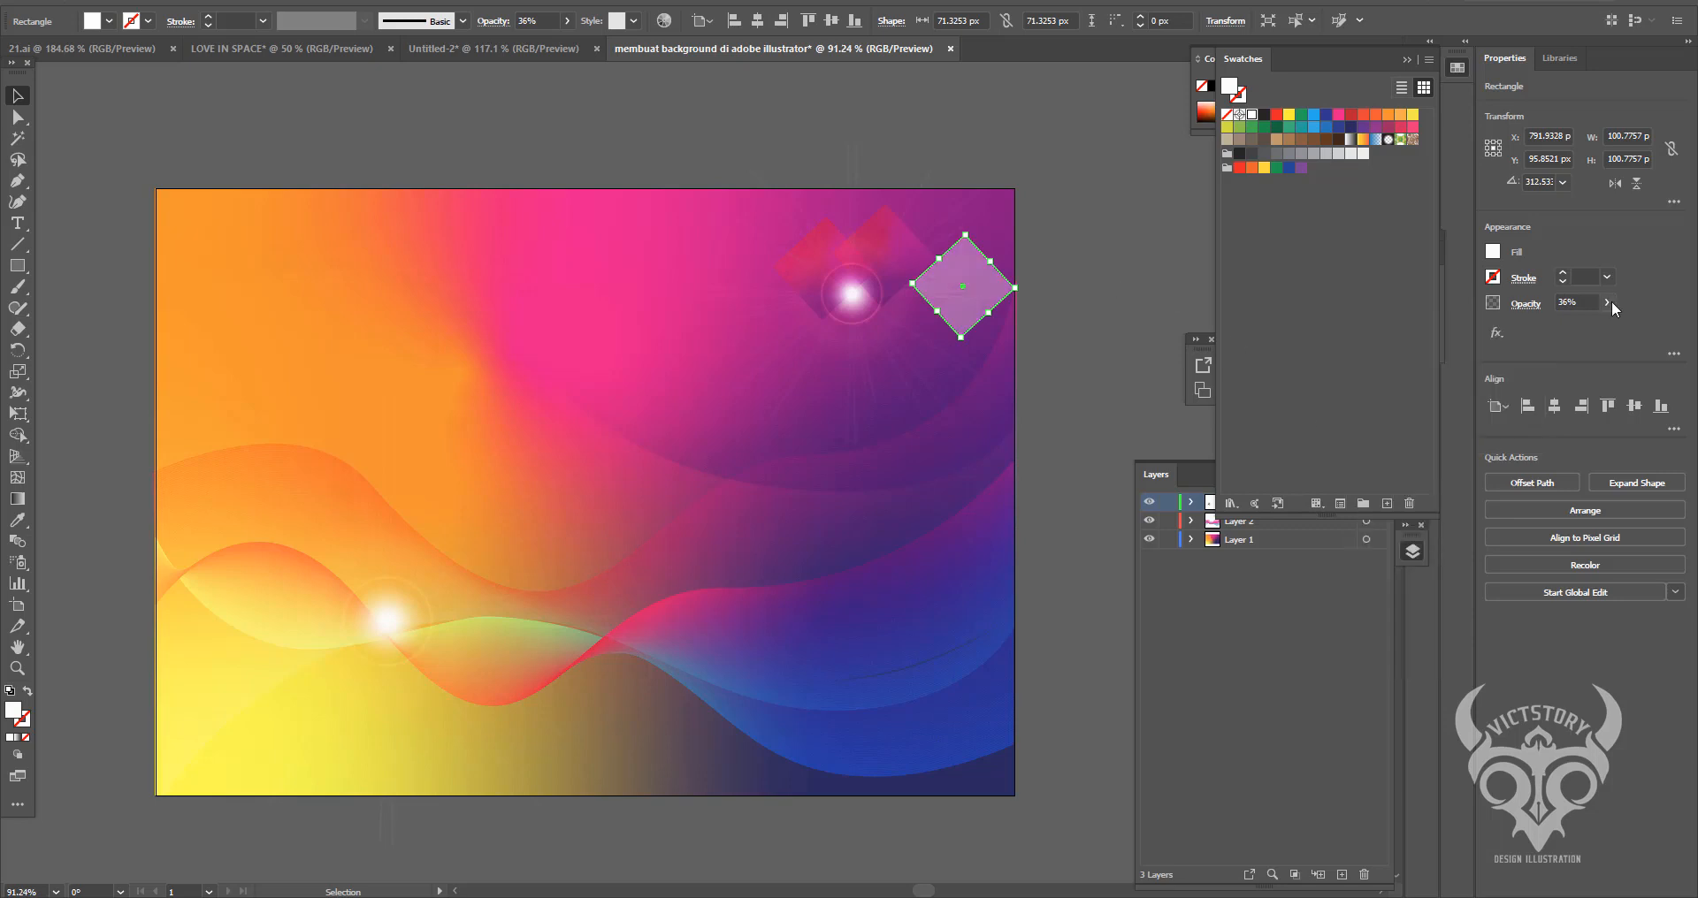
left_click_drag(1546, 322, 1436, 330)
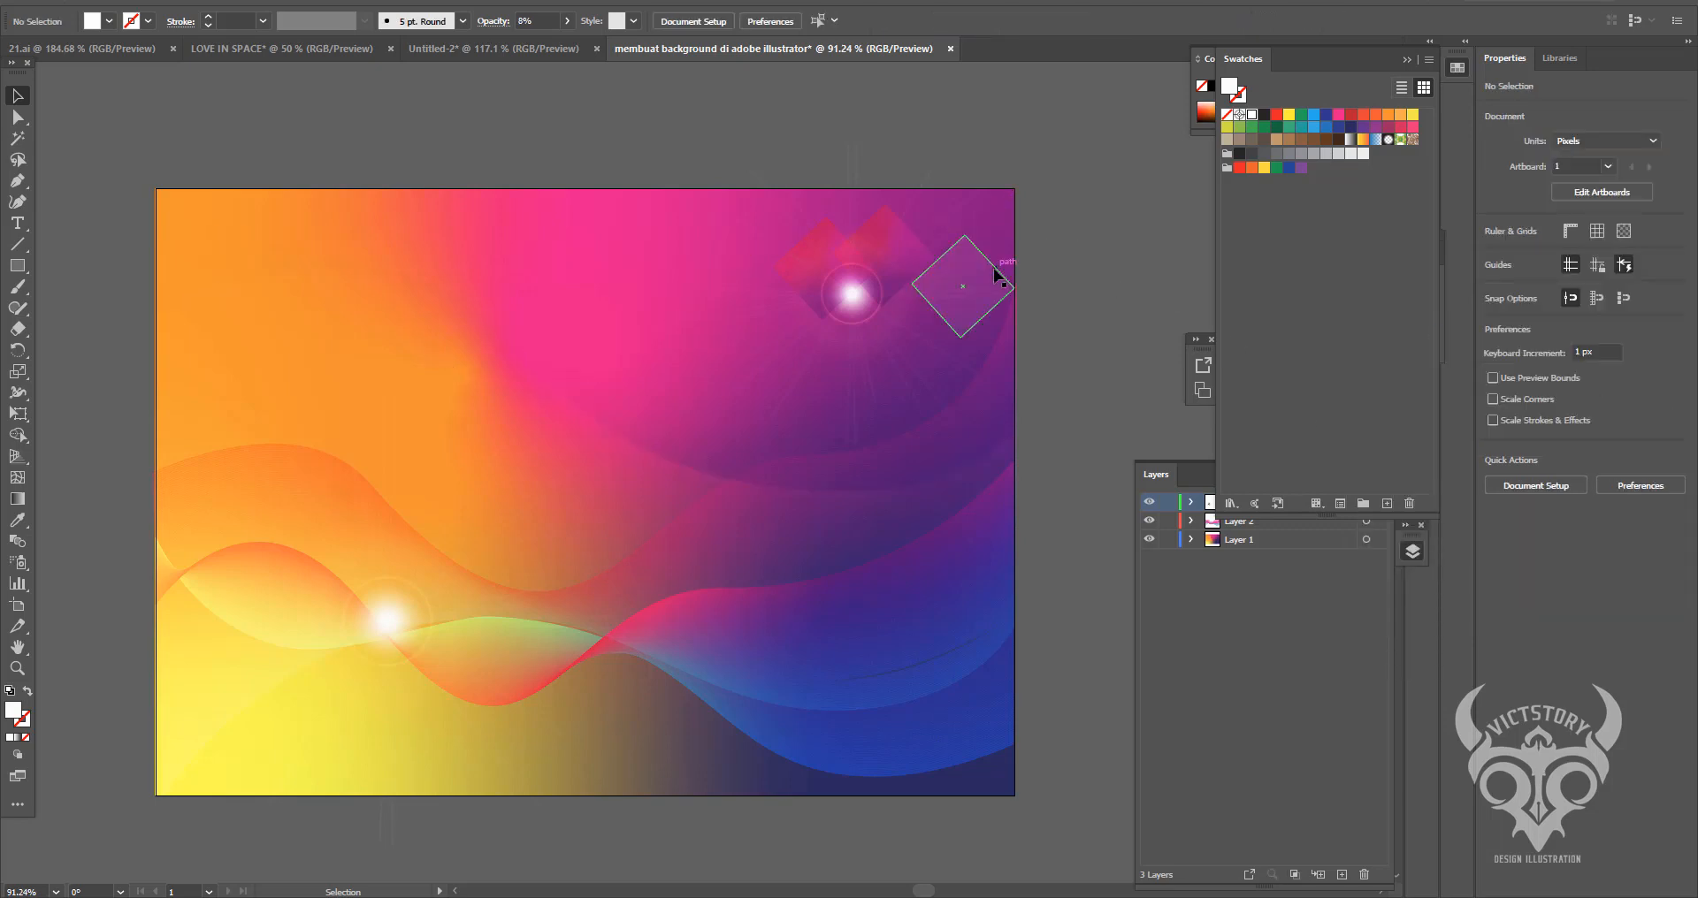
- Try an enlarged copy of the white diamond over the blue waves in the lower-right area, then delete it
left_click_drag(987, 283, 1111, 448)
left_click(1110, 447)
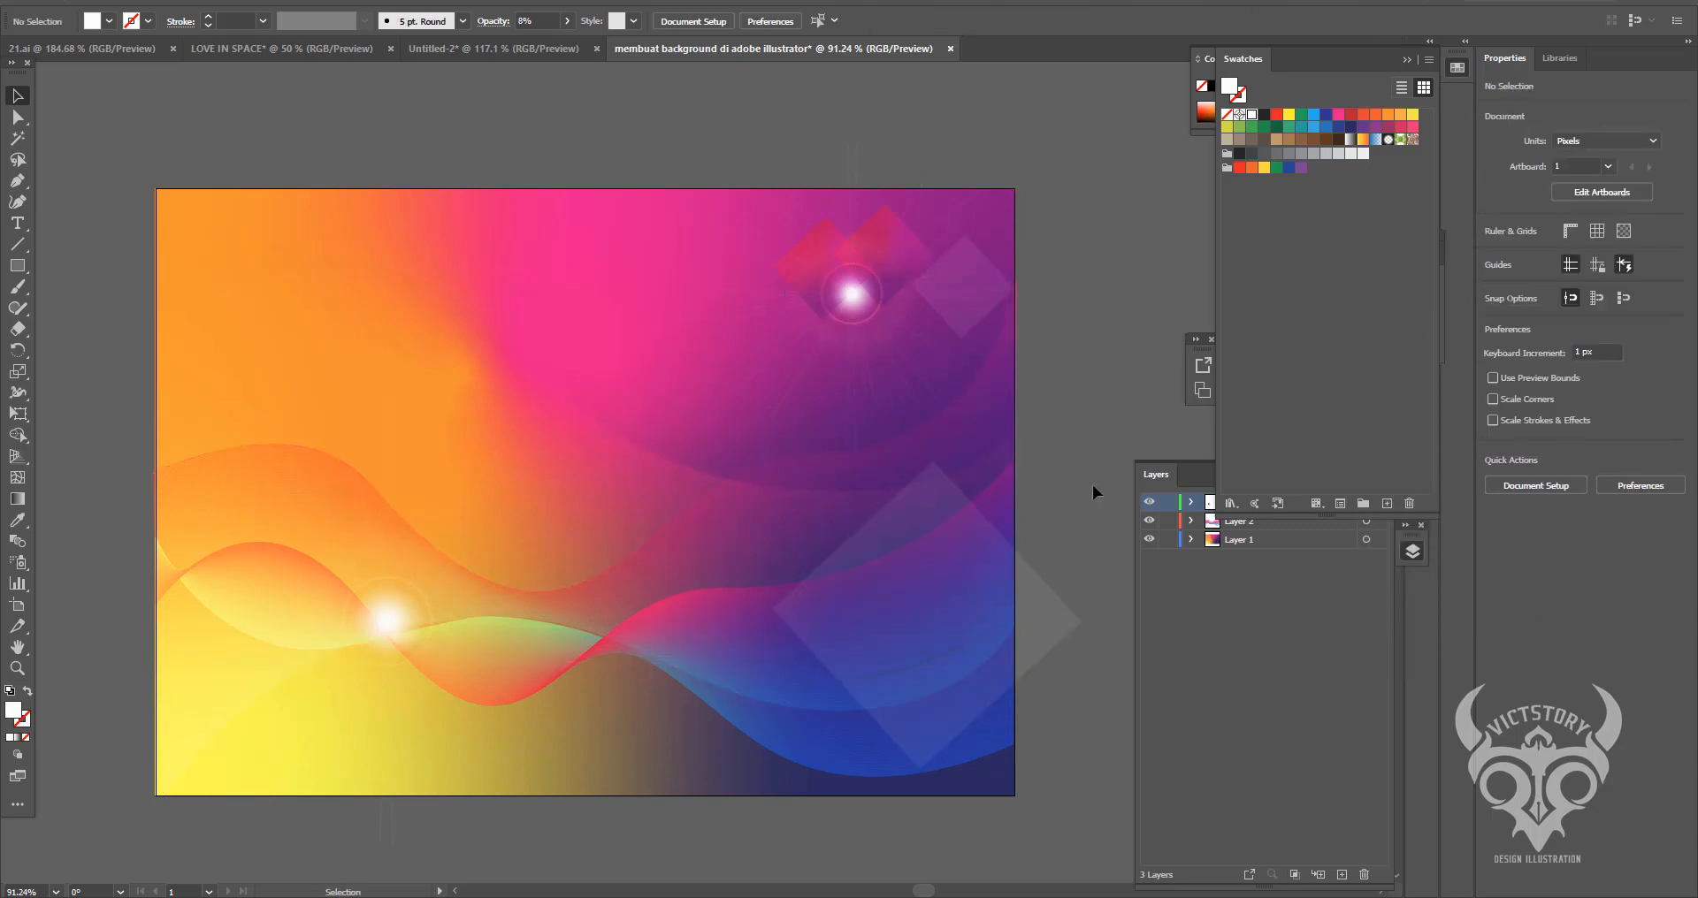
left_click(999, 645)
key("Delete")
- Move the white diamond and one gradient diamond to the artboard's upper-left corner, shrinking the gradient one
left_click_drag(1002, 287, 256, 240)
left_click(500, 170)
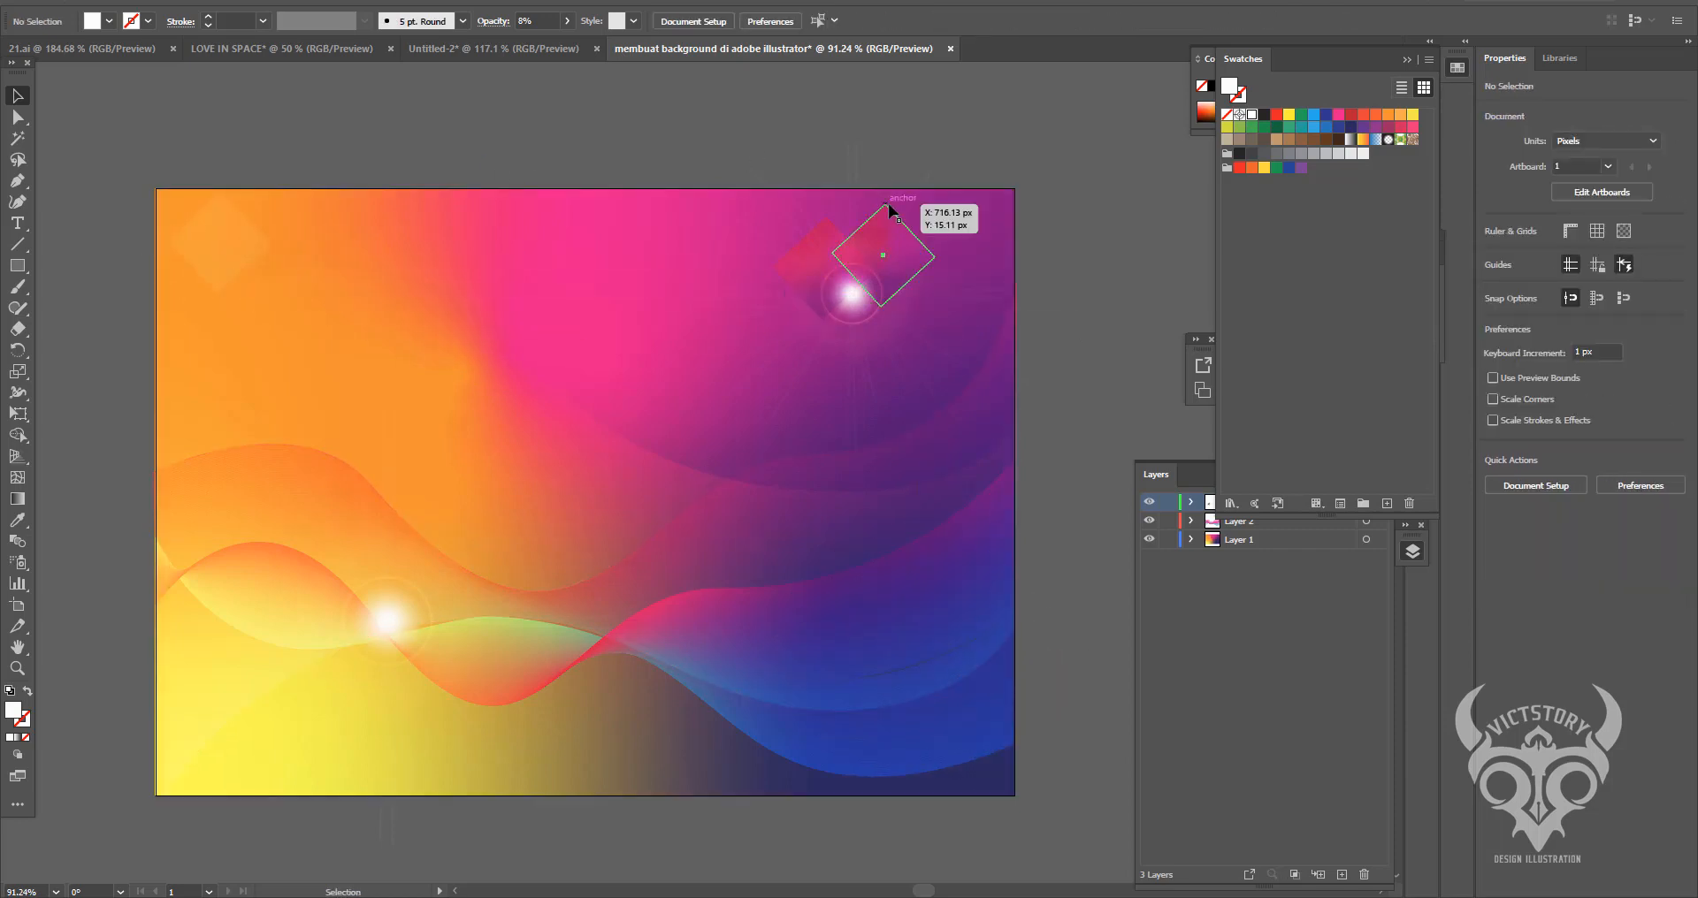
left_click_drag(890, 210, 271, 205)
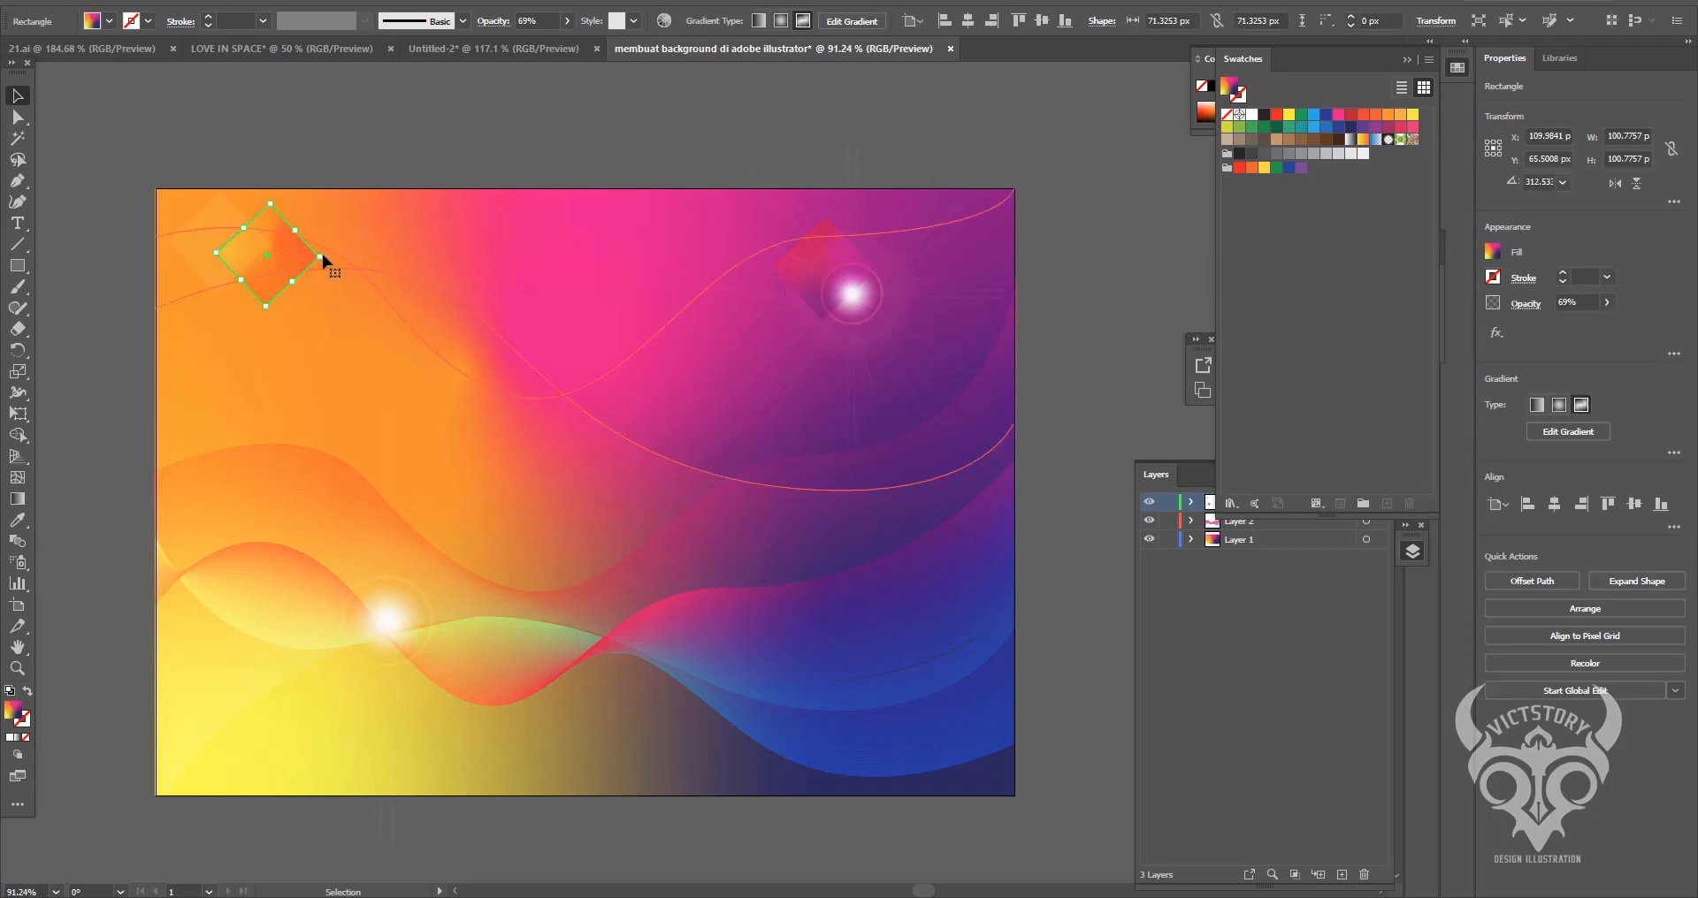
left_click_drag(322, 256, 374, 380)
left_click(305, 153)
left_click(530, 50)
key("ctrl+z")
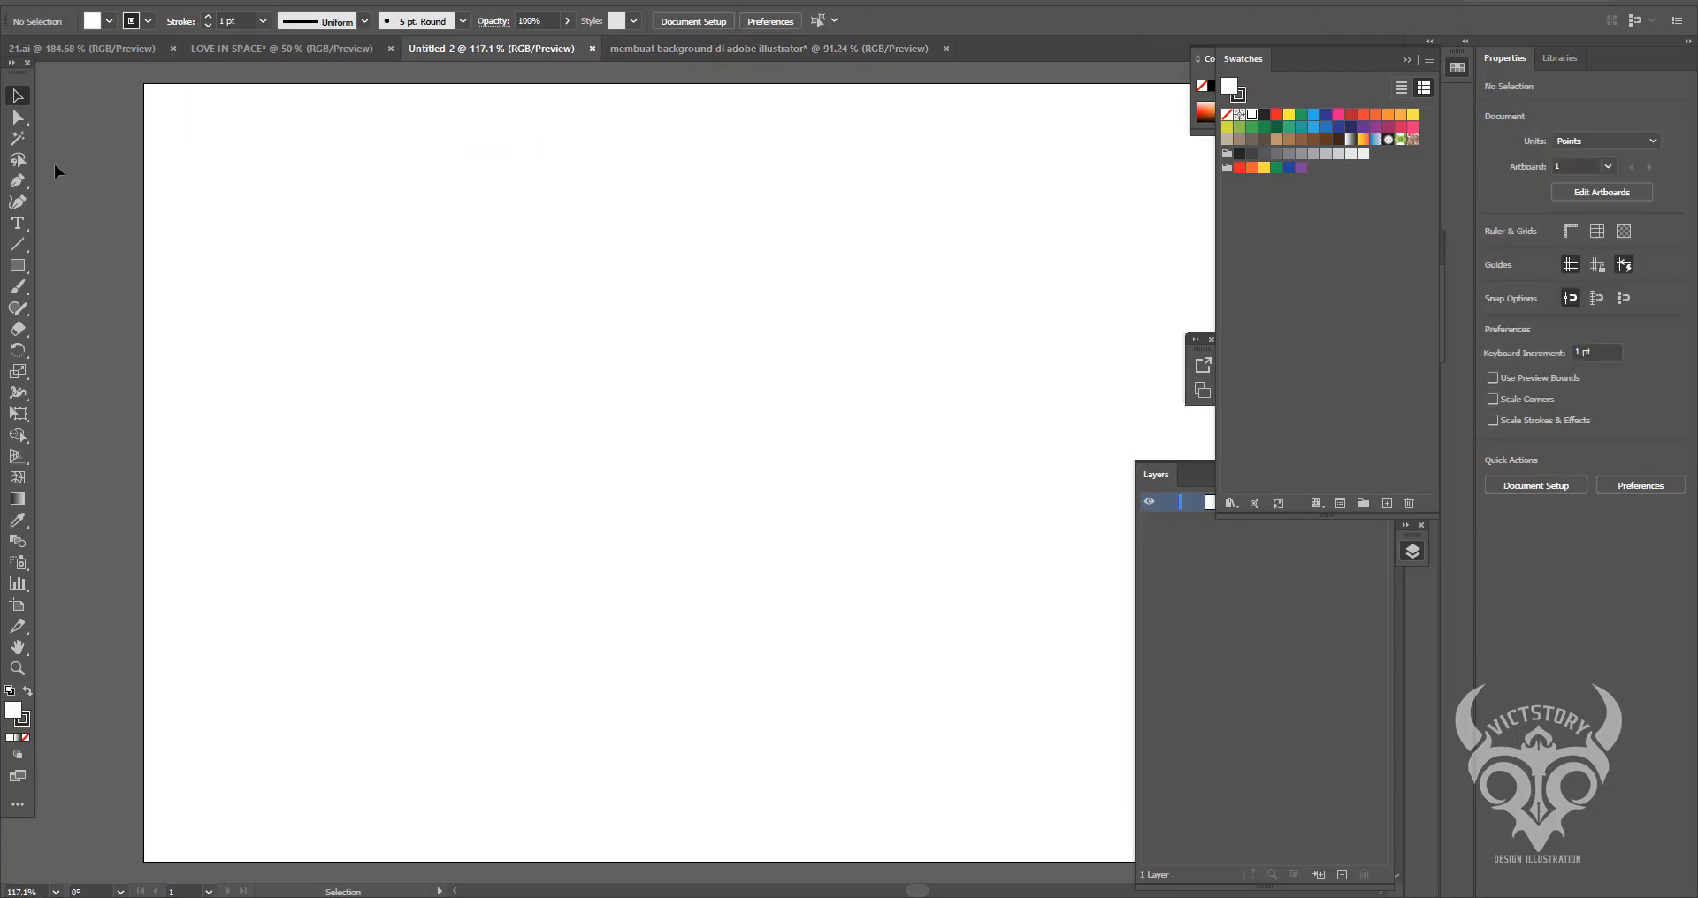
left_click(780, 49)
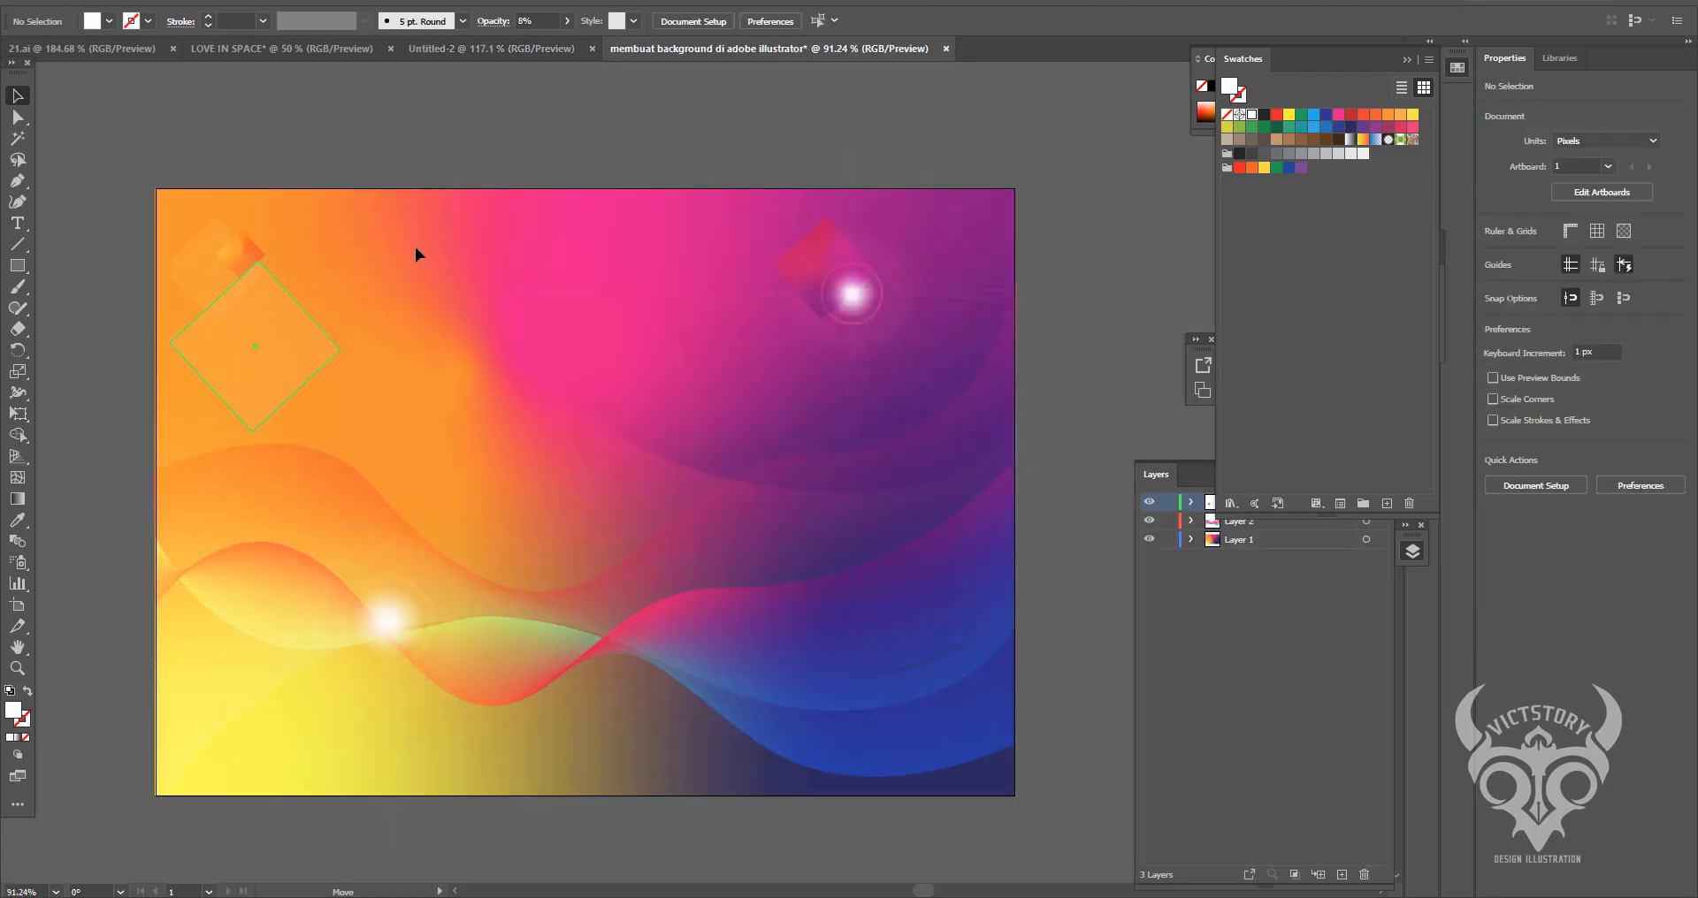
- Spread copies of the enlarged white diamond, about 168 px wide, along the artboard's top edge and past its upper-left corner
left_click_drag(284, 351, 667, 151)
left_click(669, 137)
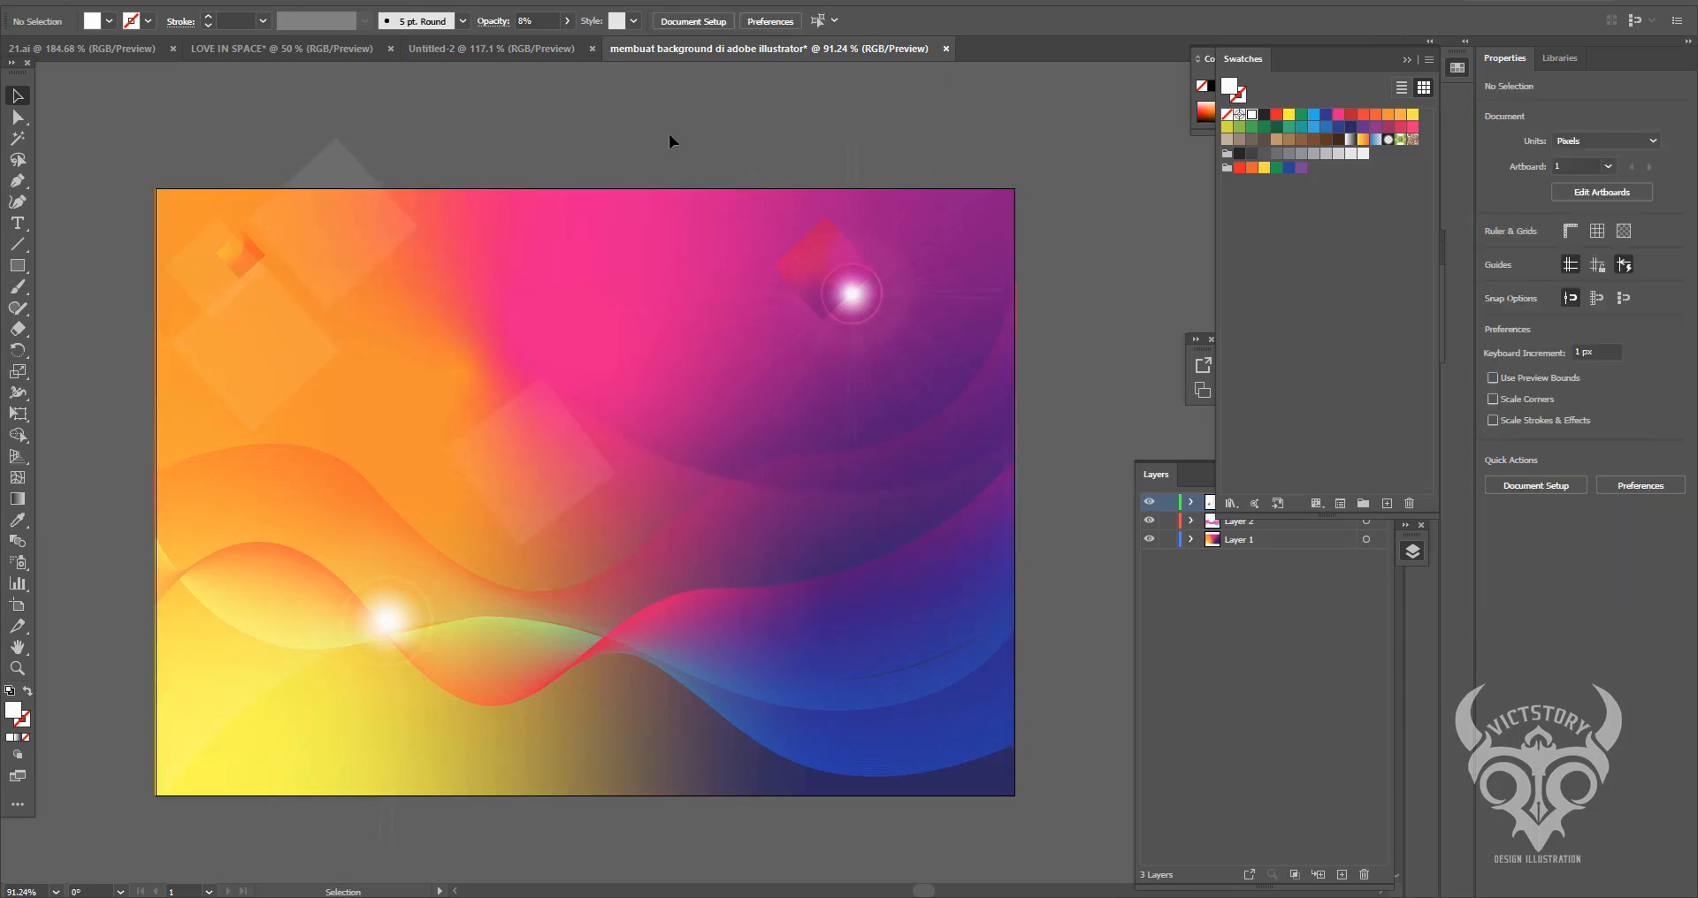
left_click_drag(549, 478, 590, 191)
left_click(597, 140)
left_click_drag(296, 336, 147, 197)
left_click(385, 139)
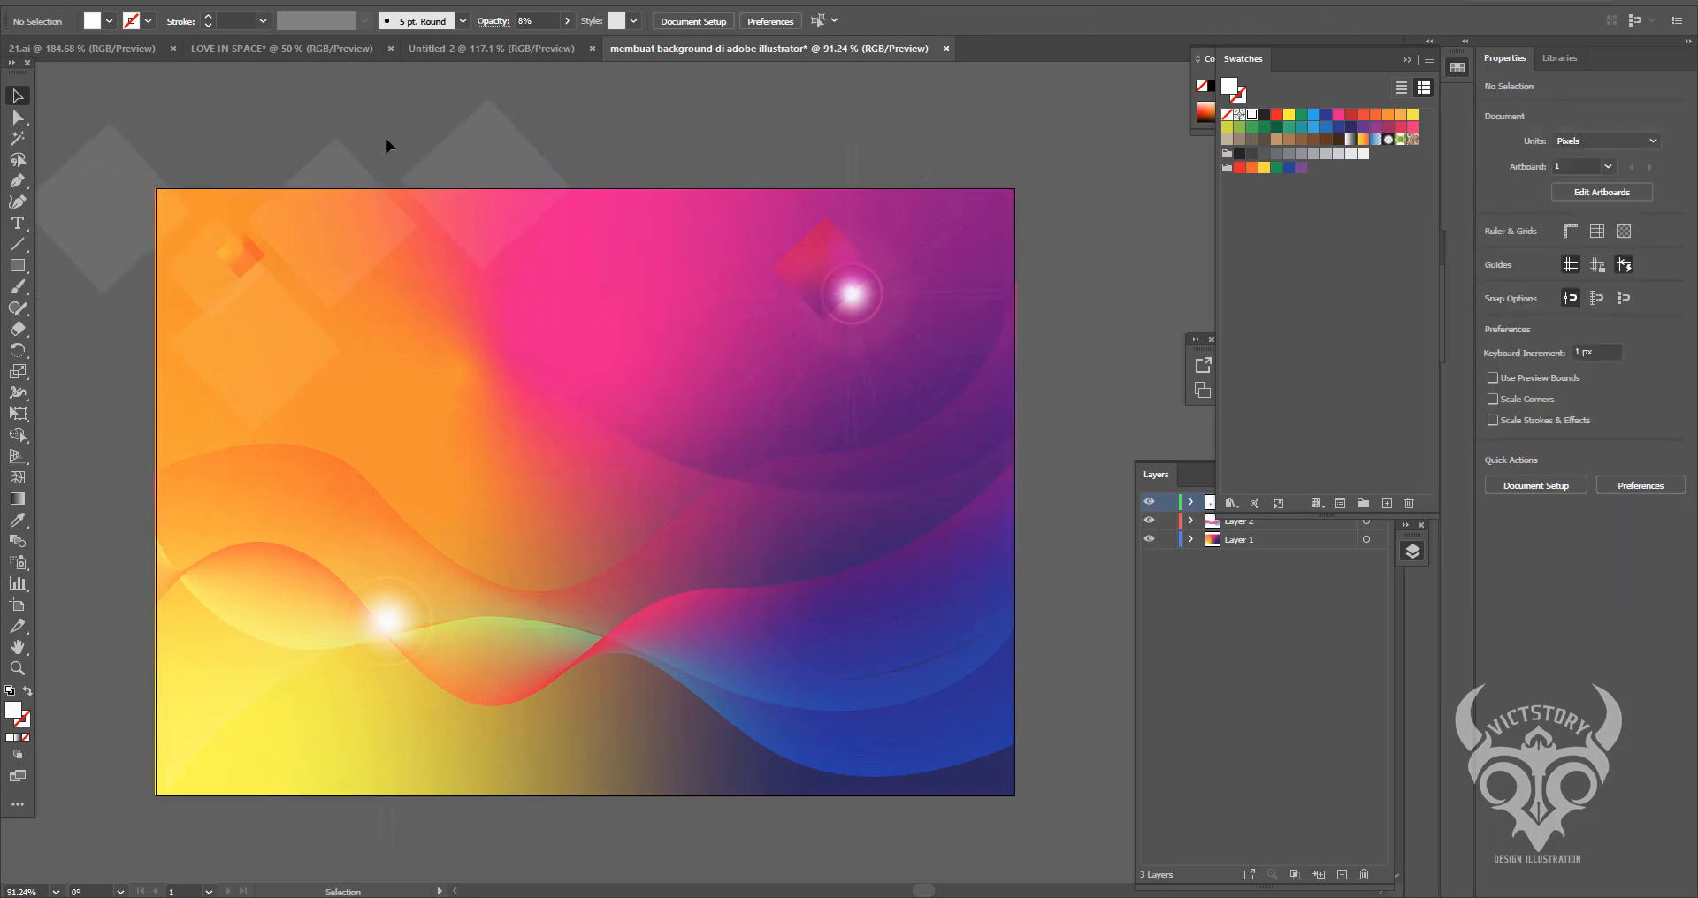
- Give the outer white diamond beyond the upper-left corner the small diamond's gradient and 69% opacity, and move it over the artboard's lower-left corner
left_click(151, 215)
key("i")
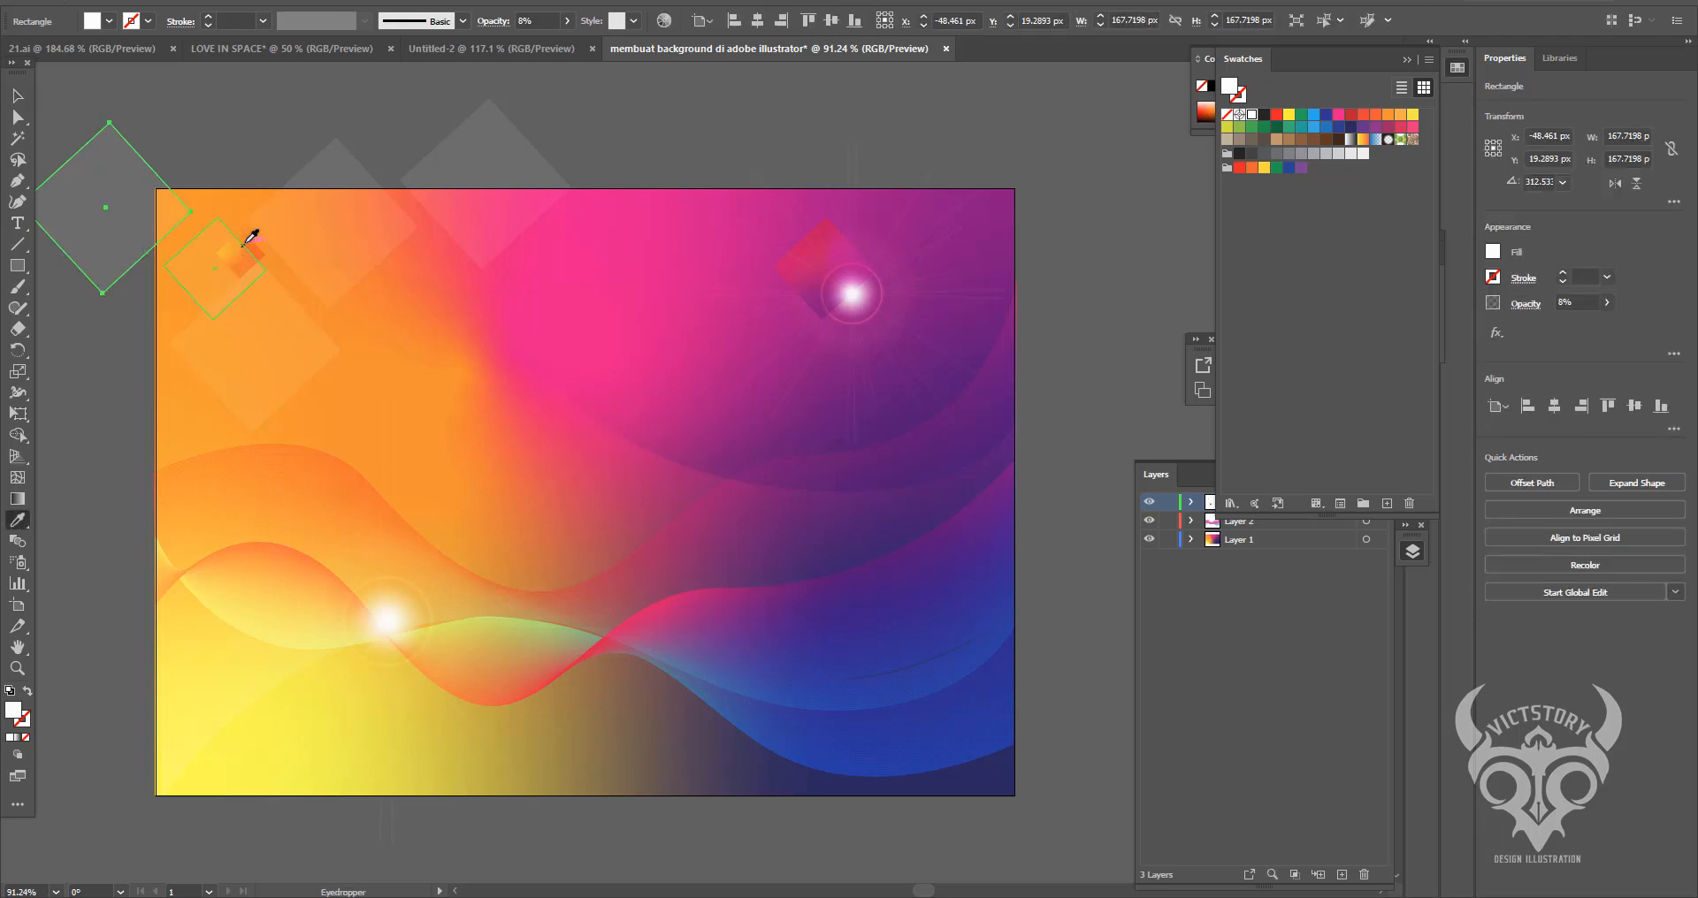
left_click(243, 246)
left_click(13, 95)
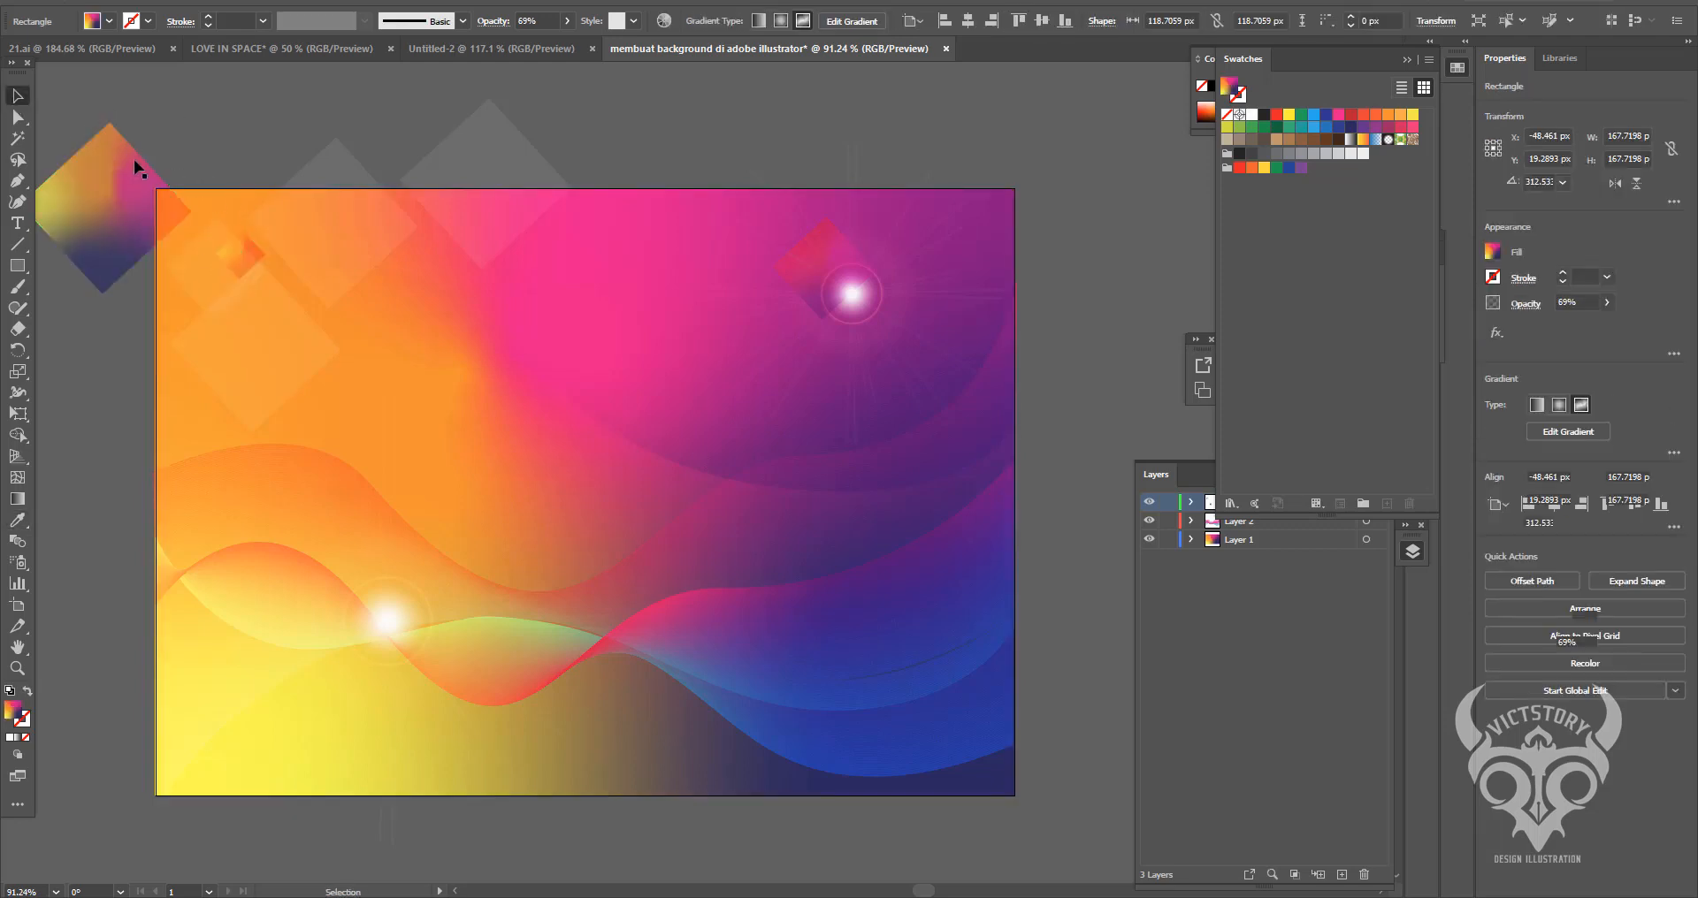
left_click_drag(128, 162, 140, 162)
left_click(953, 178)
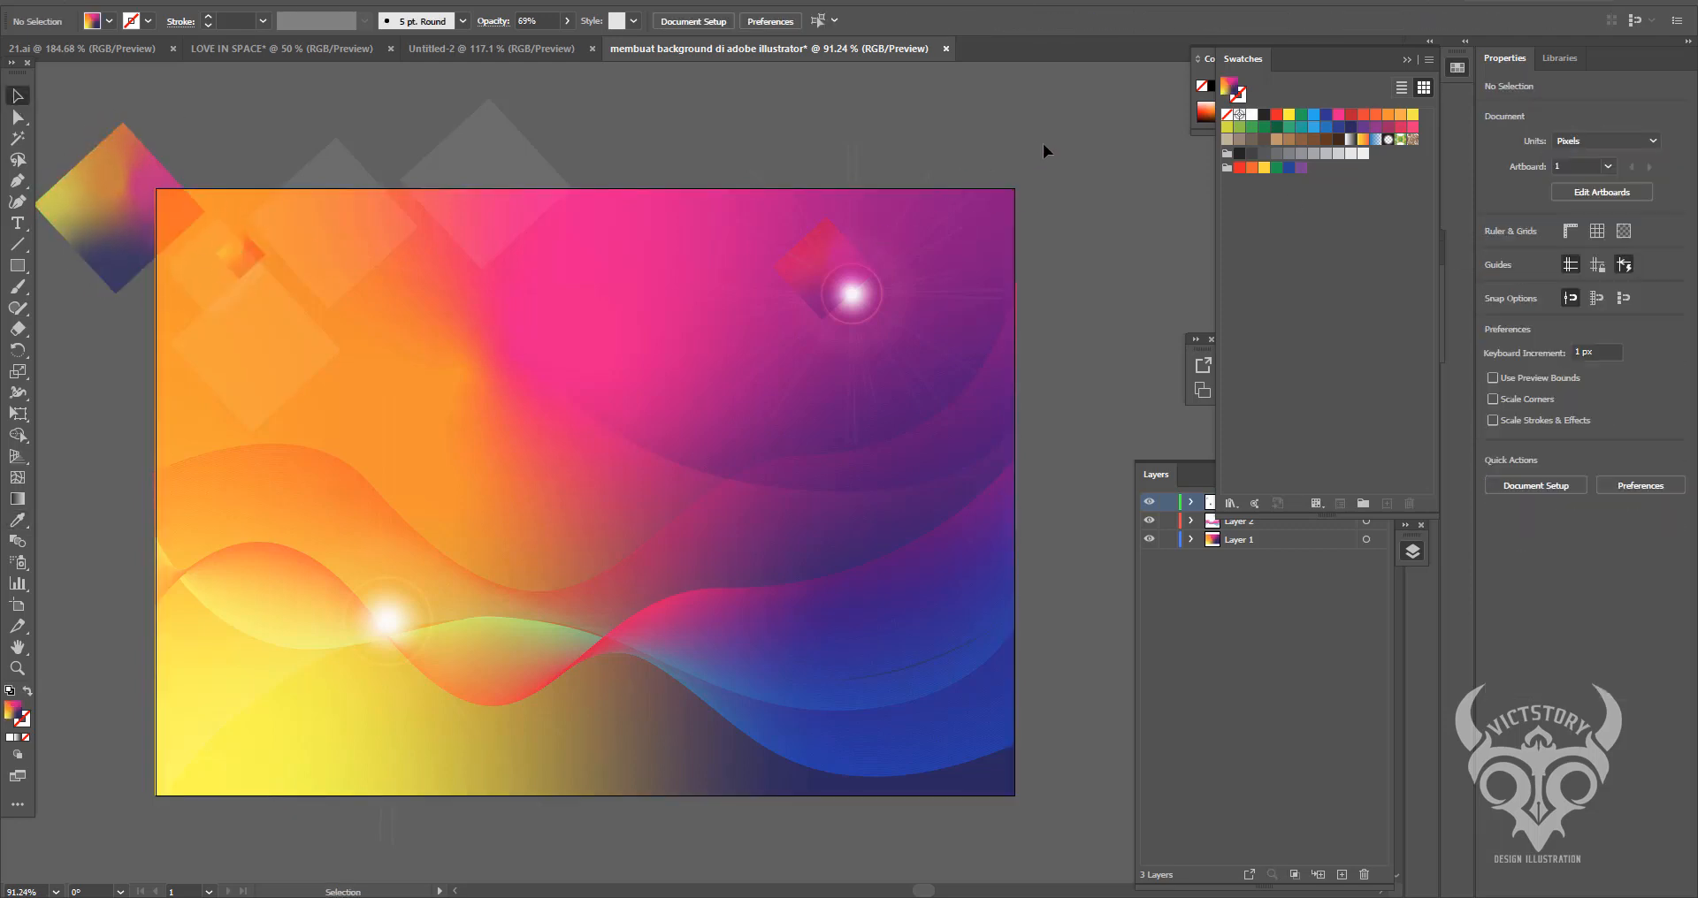
left_click_drag(122, 217, 200, 751)
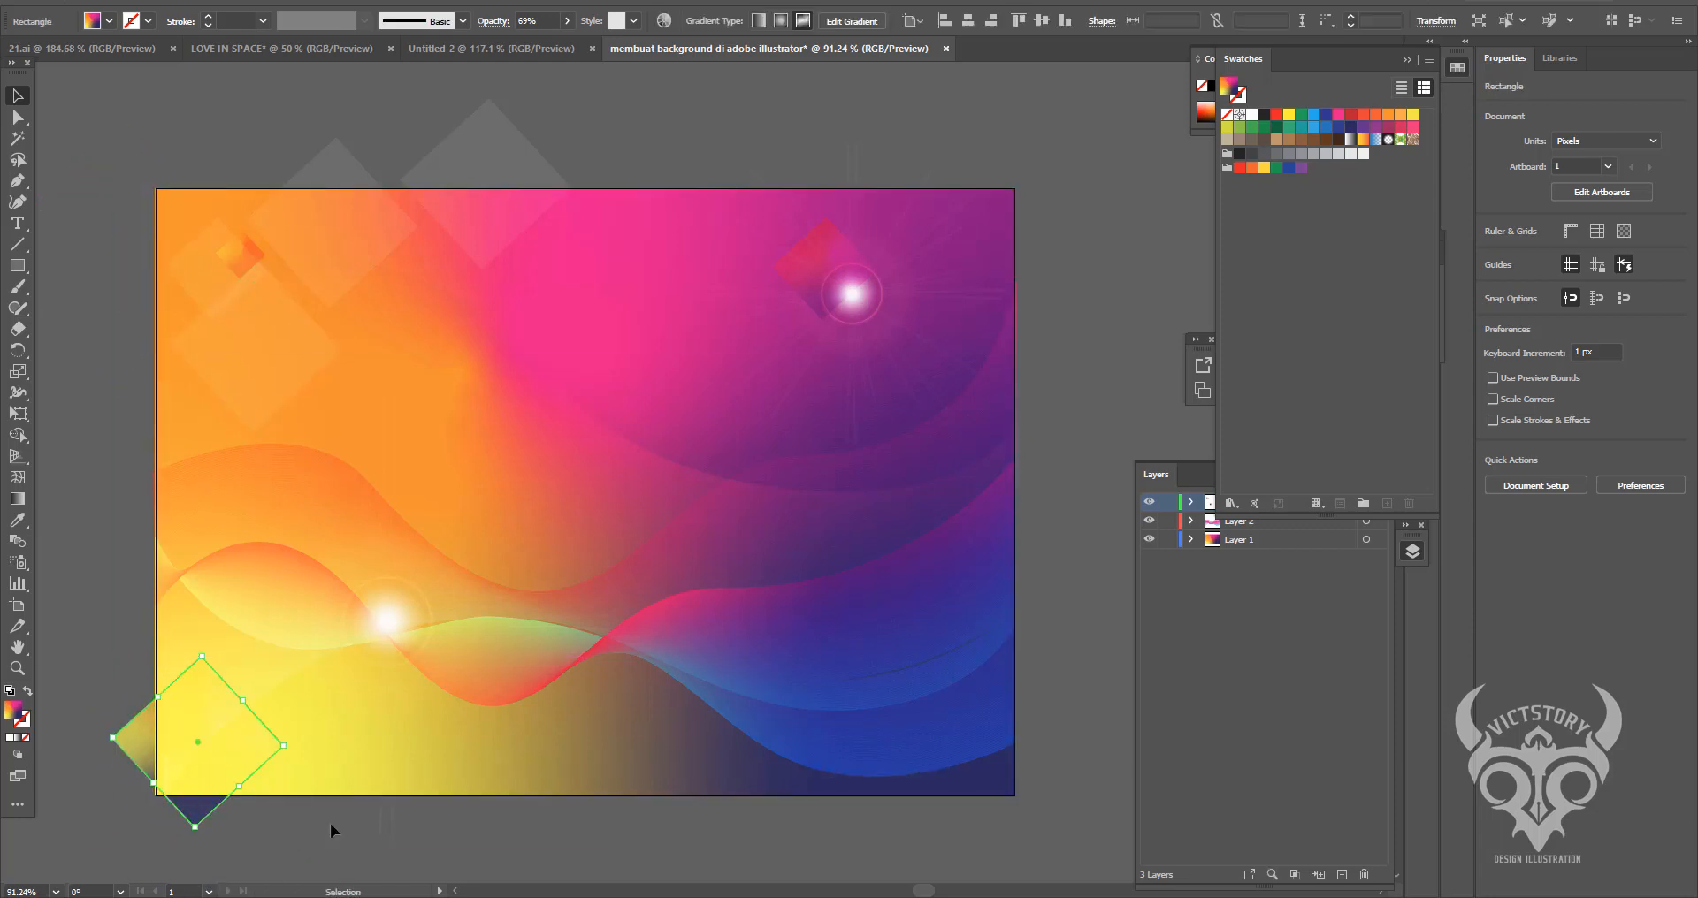
left_click(633, 175)
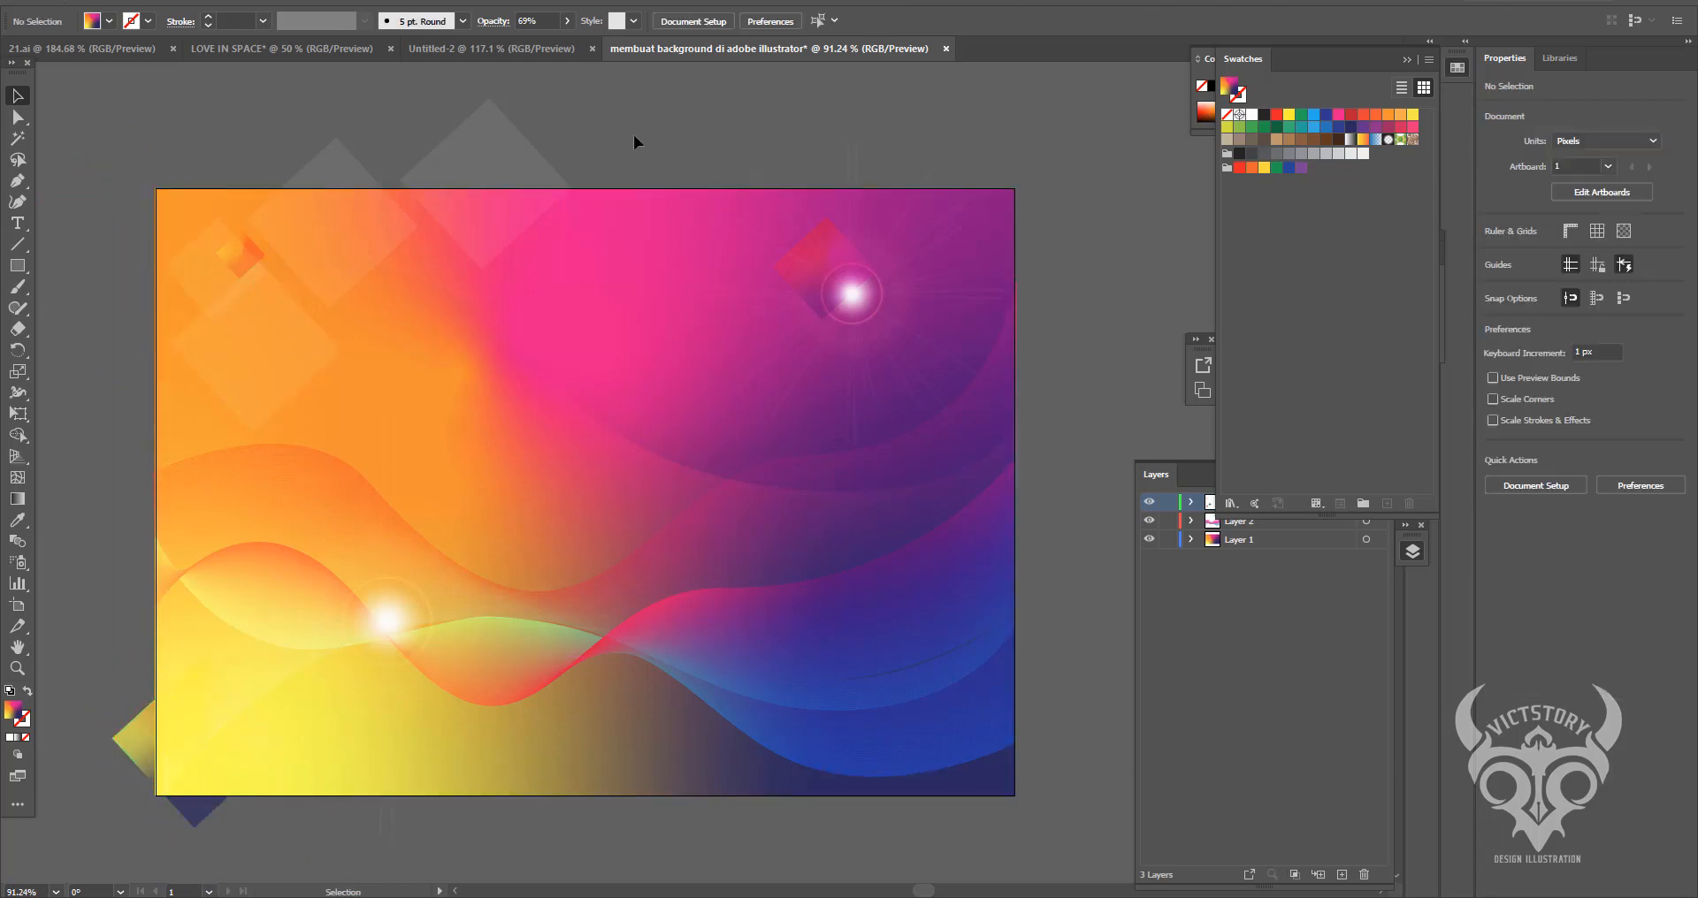
- Delete the gradient diamond beside the upper-right flare and shrink the two white diamonds along the artboard's top edge
left_click(805, 256)
key("Delete")
left_click(544, 167)
left_click_drag(572, 187, 507, 198)
left_click(502, 170)
left_click(352, 190)
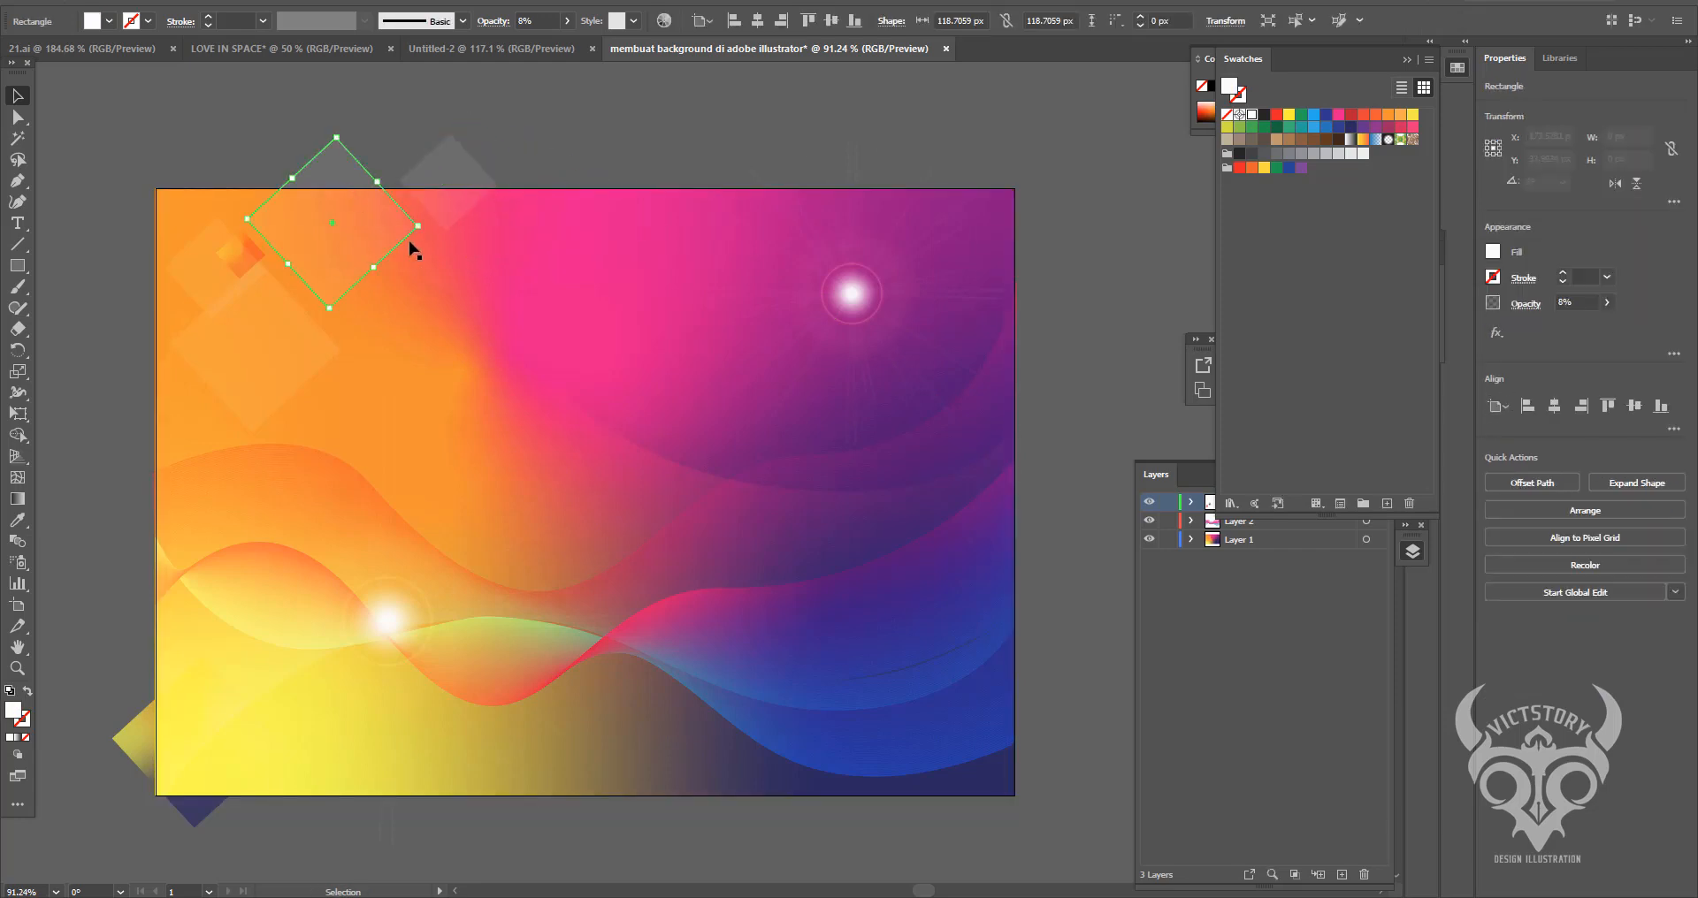
left_click_drag(416, 226, 374, 223)
left_click(398, 157)
- Move the large white diamond partly past the artboard's left edge and shift the lower-left flare slightly down and left
left_click_drag(447, 160, 216, 419)
left_click(554, 154)
left_click_drag(386, 619, 306, 654)
left_click(1059, 513)
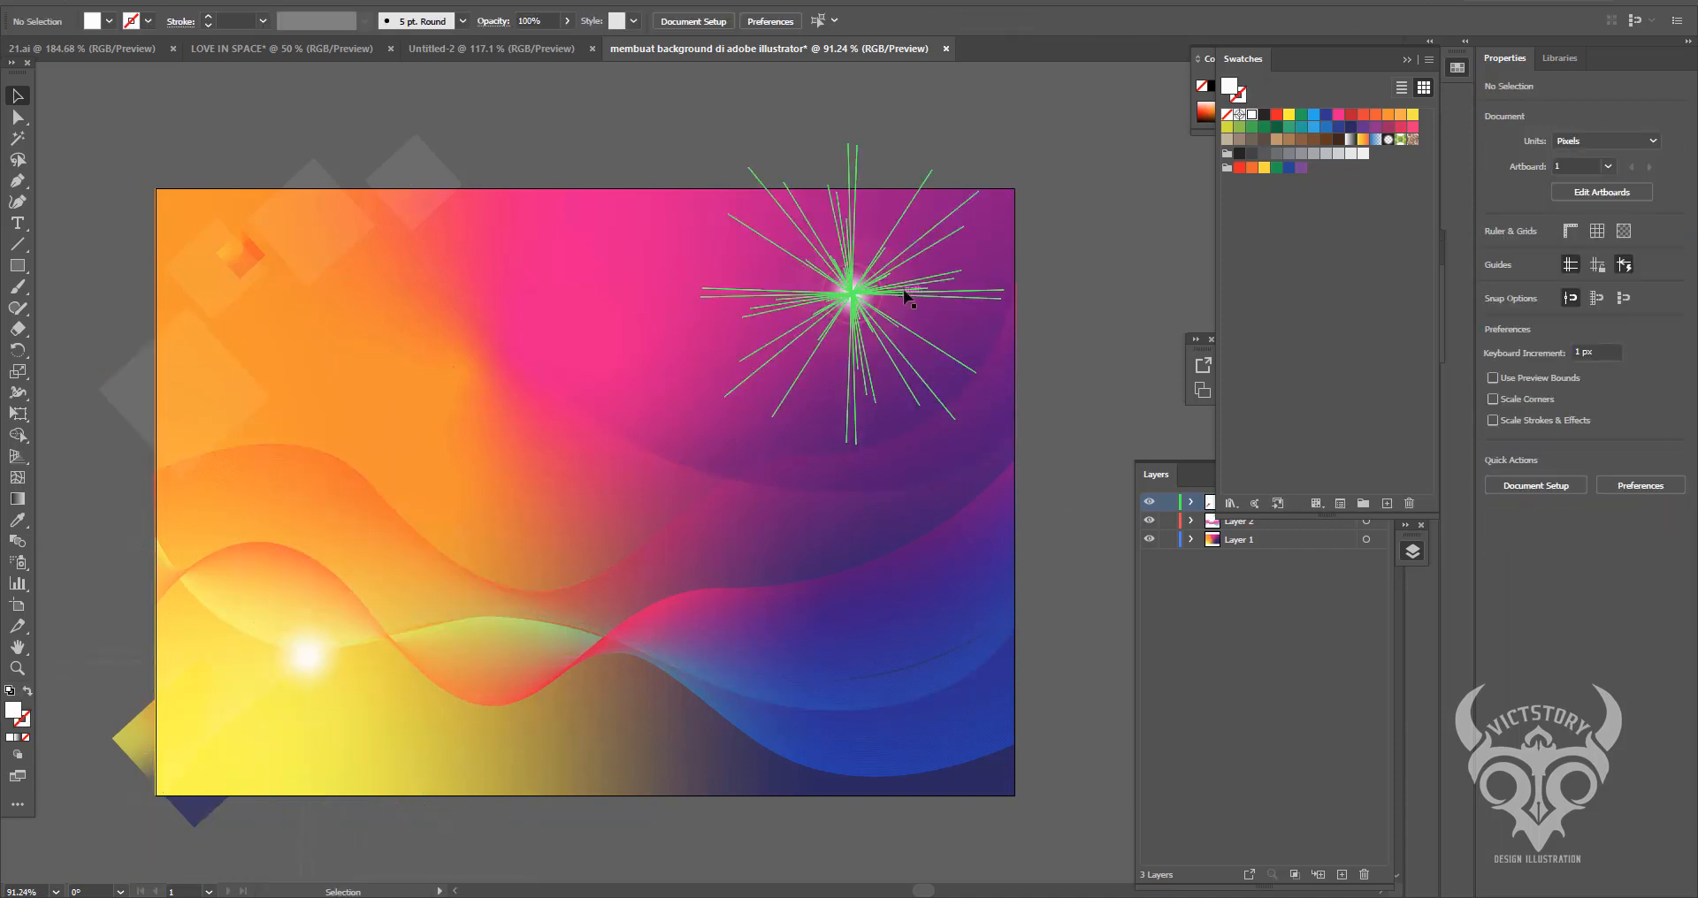
- Draw a white rectangle of about 842 × 595 px covering the whole artboard
key("m")
left_click_drag(153, 184, 1014, 795)
key("v")
left_click(228, 124)
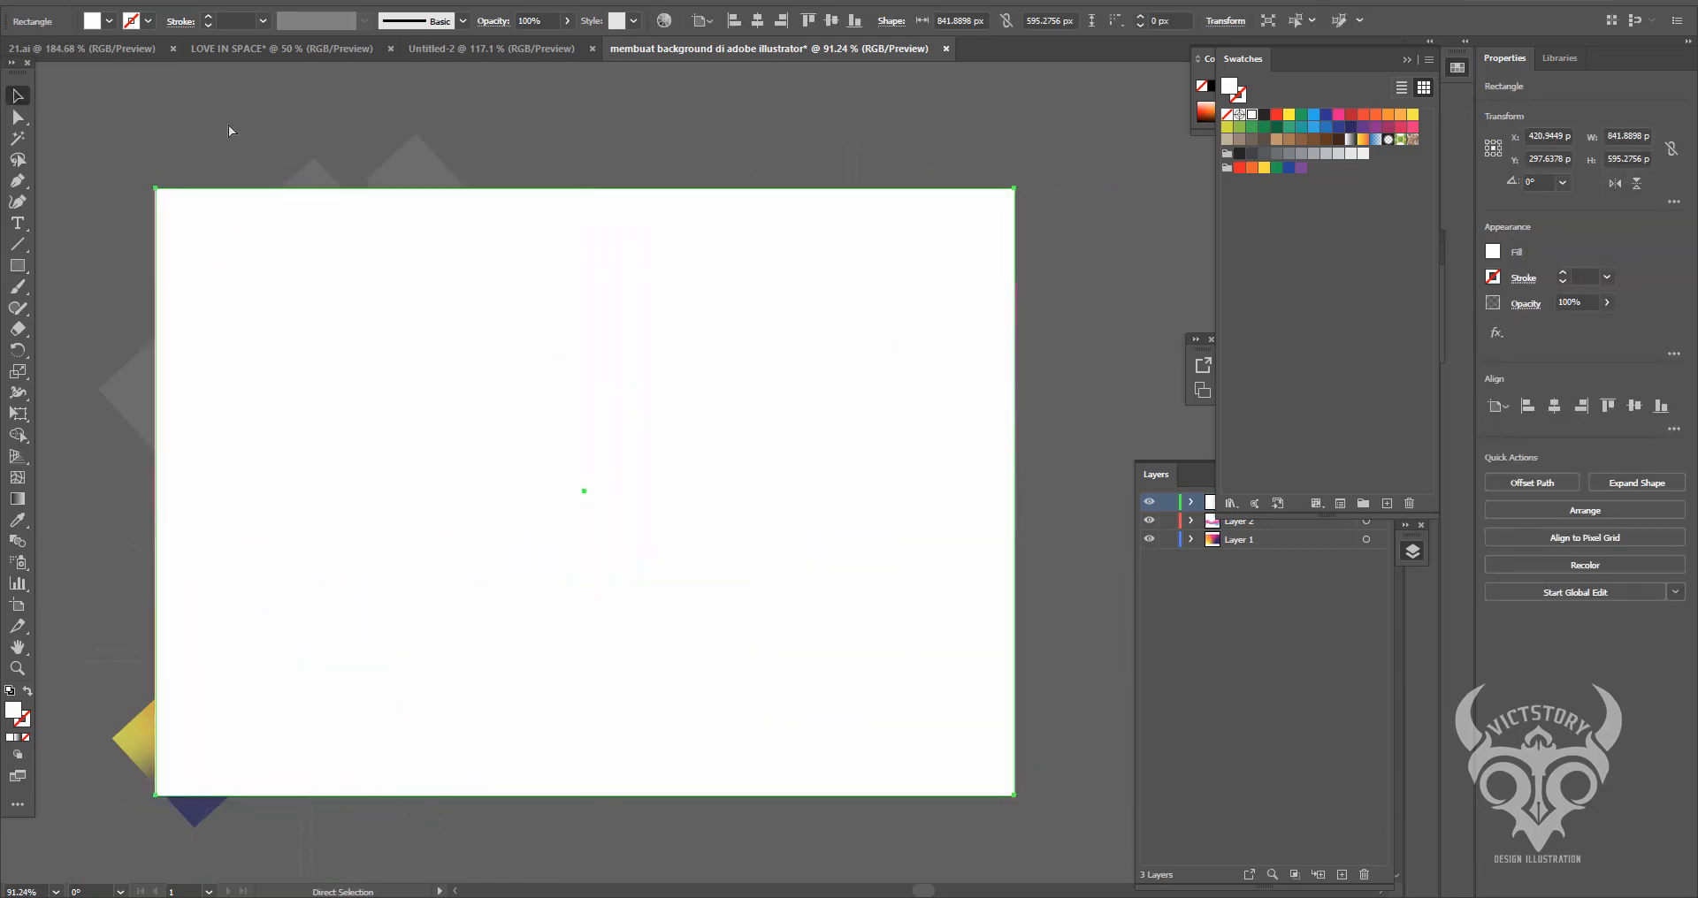
- Make a clipping mask from all artwork, using the artboard-sized white rectangle as the clipping shape
key("ctrl+a")
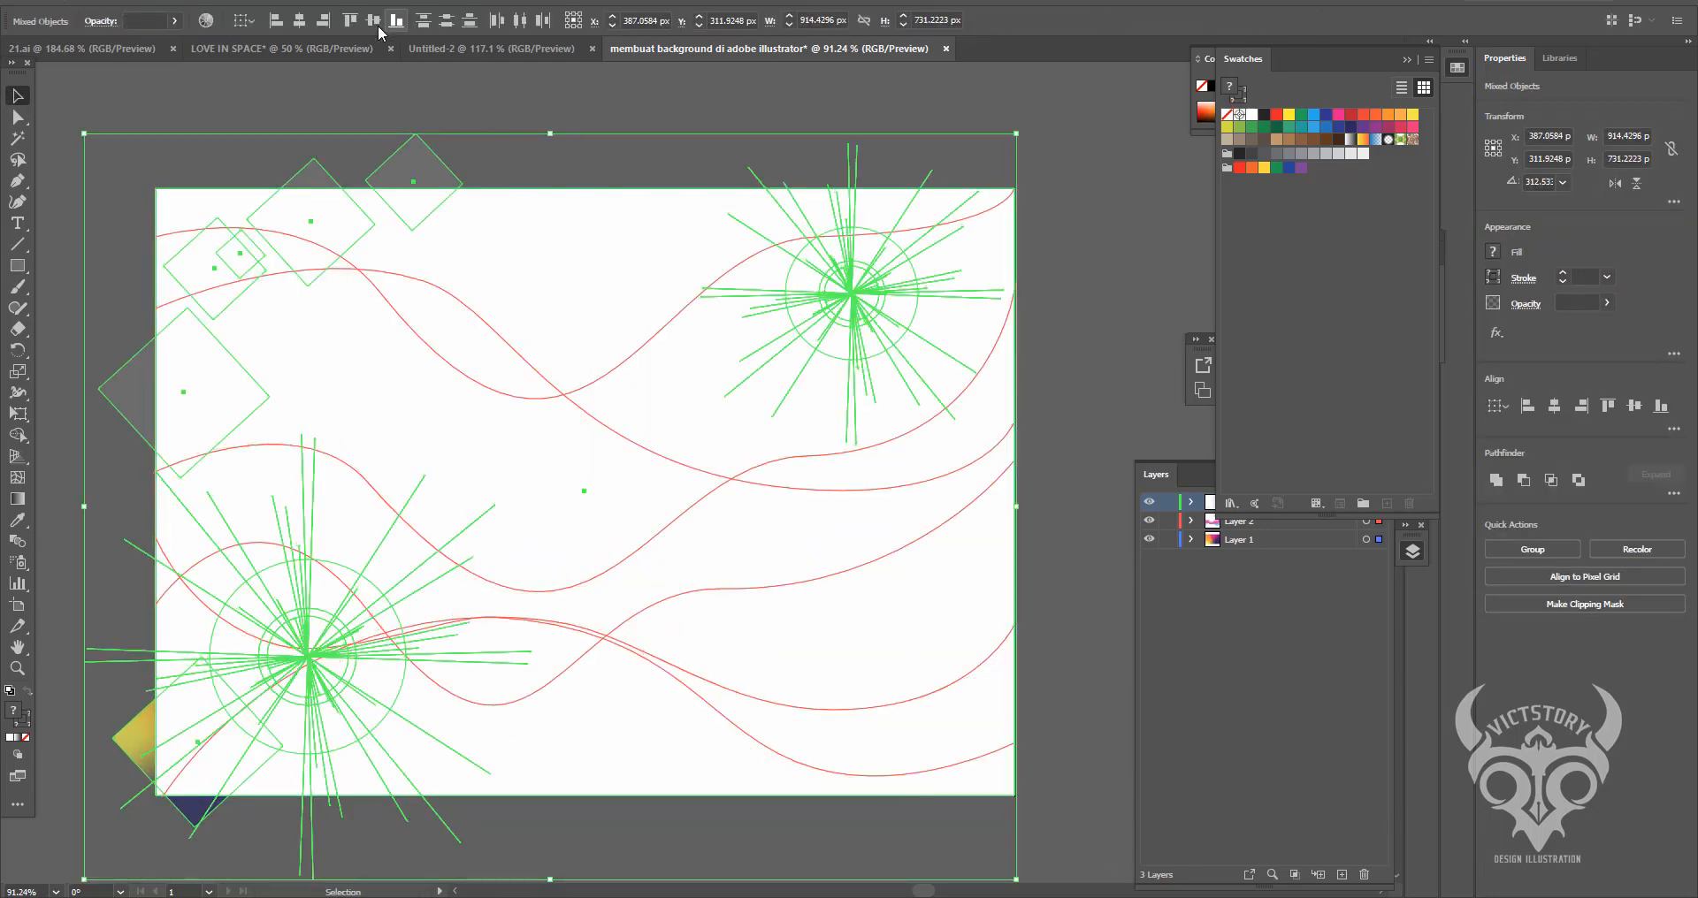
left_click(159, 2)
left_click(412, 614)
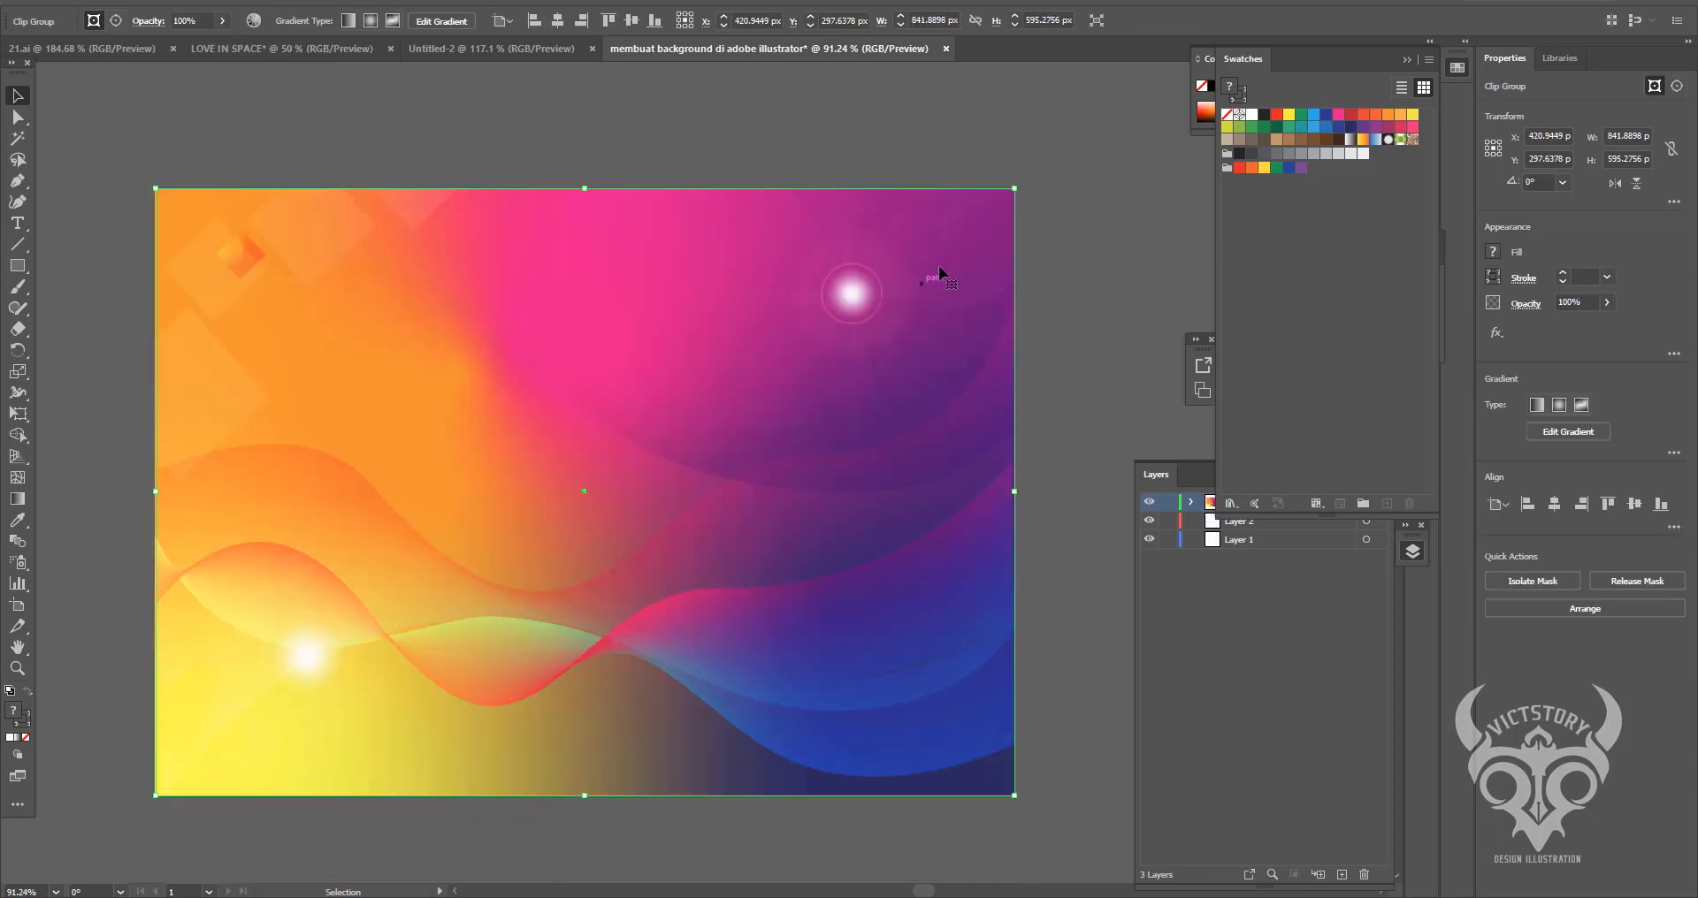
left_click(1116, 386)
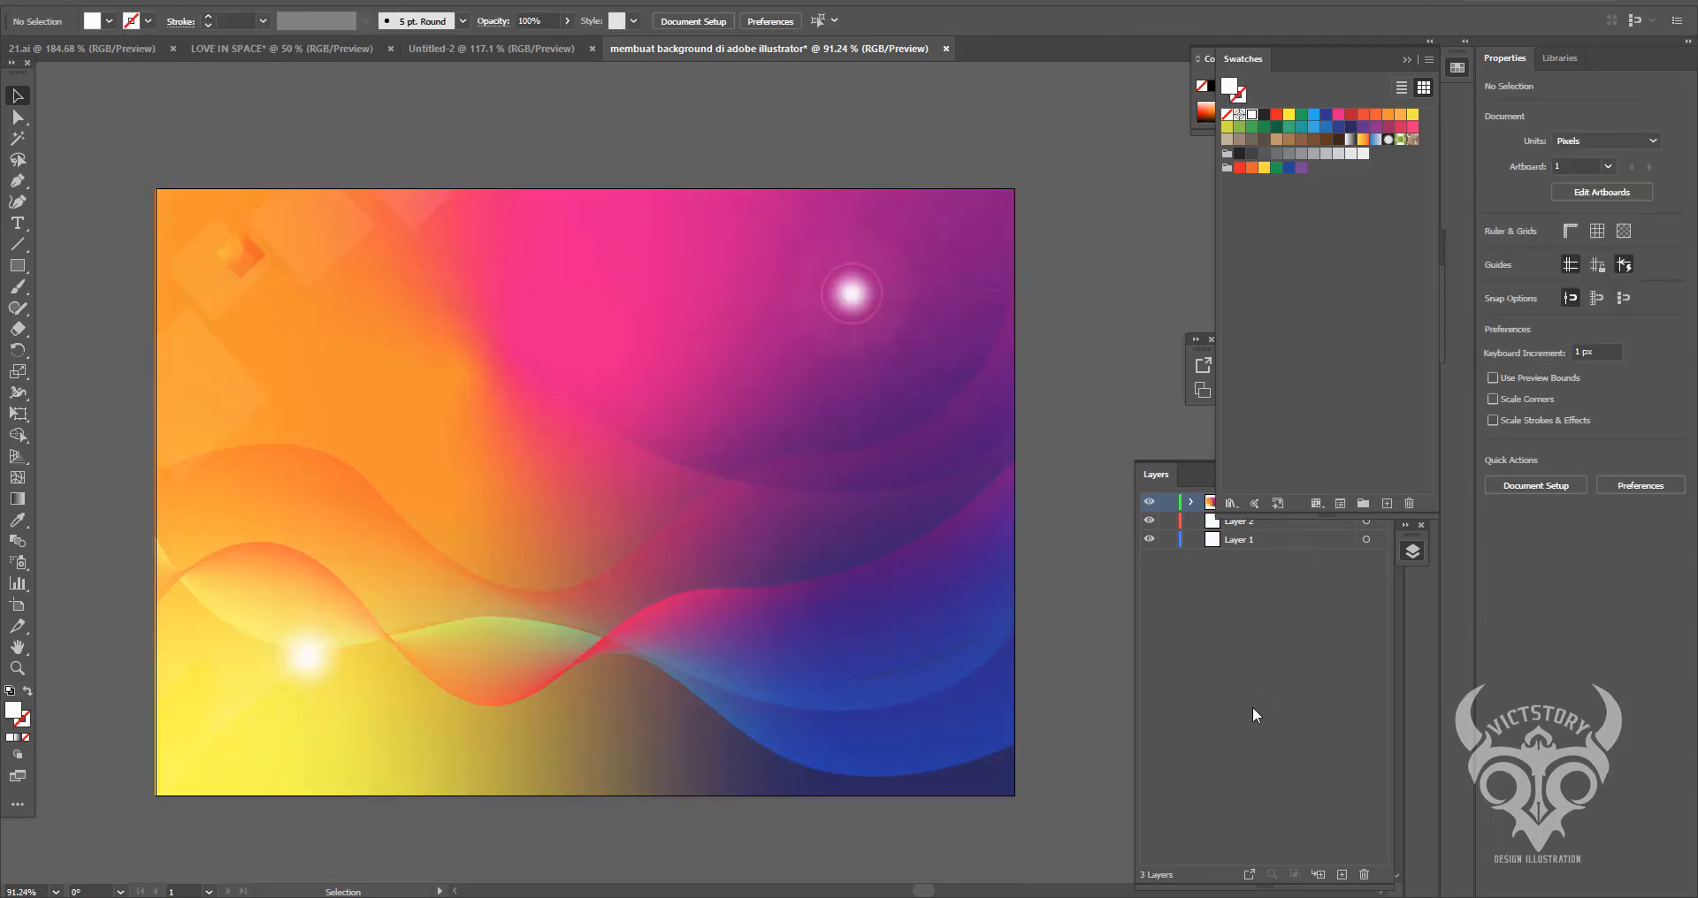
- Add a new layer and place the text "ABSTRACT BACKGROUND" in the upper middle of the artboard
left_click(1342, 875)
key("t")
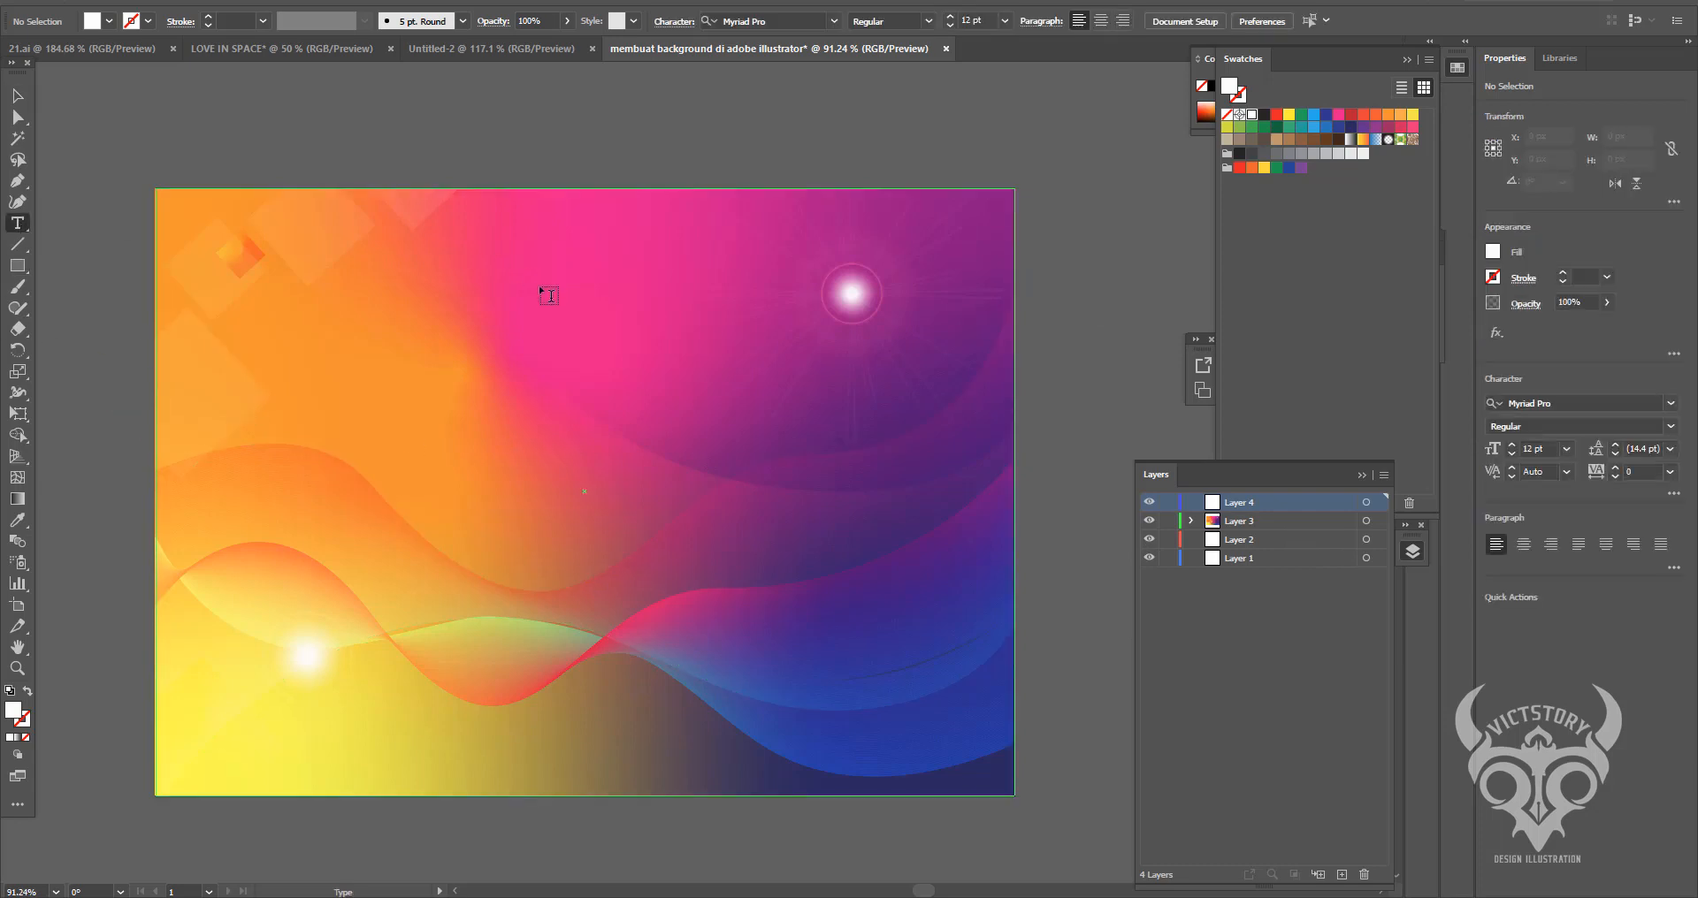
left_click(556, 313)
type("ABSTRACT BACKGROUND")
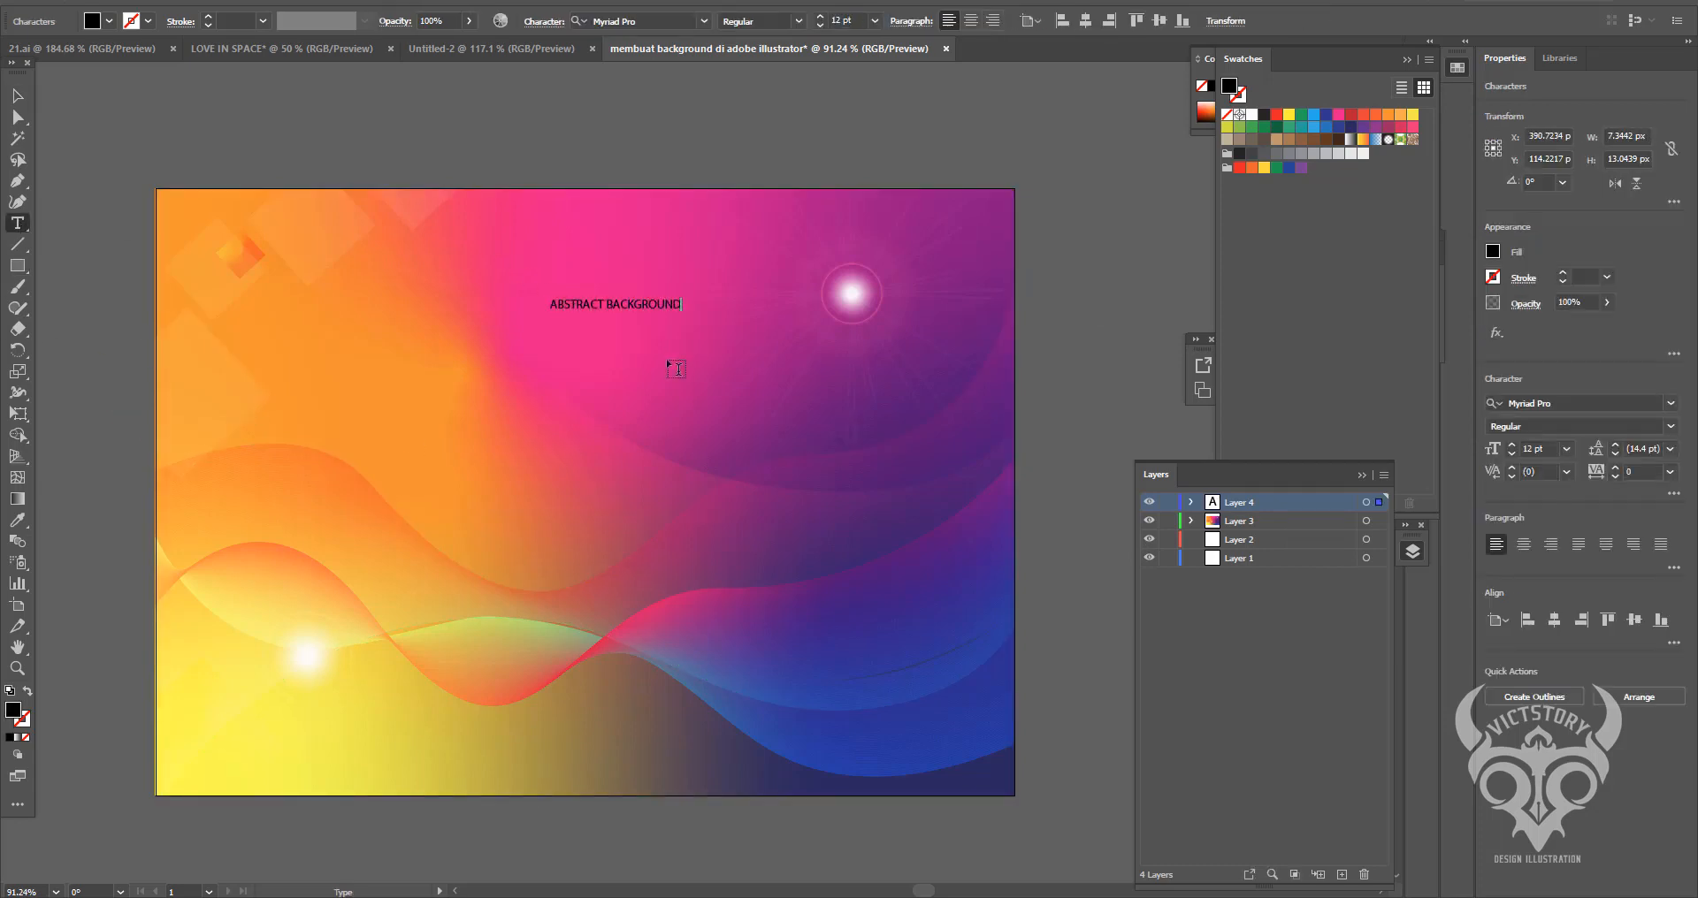
left_click(19, 96)
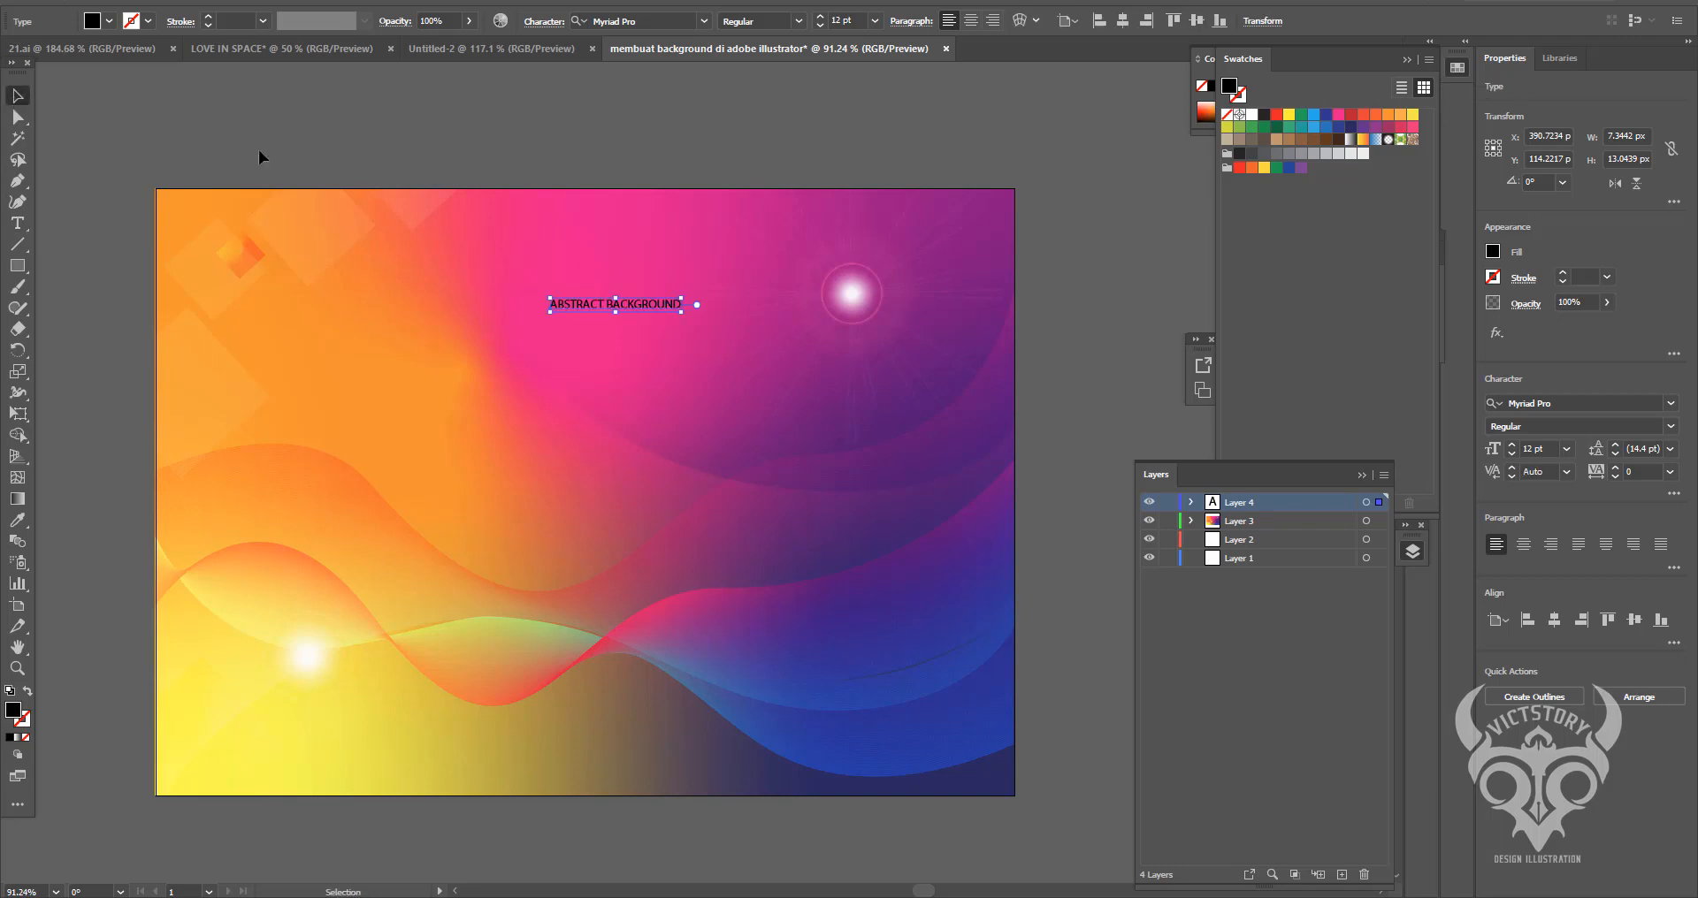
- Enlarge the title to about 37 pt in the artboard's upper-left area and format it in white BEQUIND Heavy
left_click_drag(682, 311, 943, 412)
left_click_drag(831, 345, 575, 301)
left_click(704, 20)
left_click(695, 142)
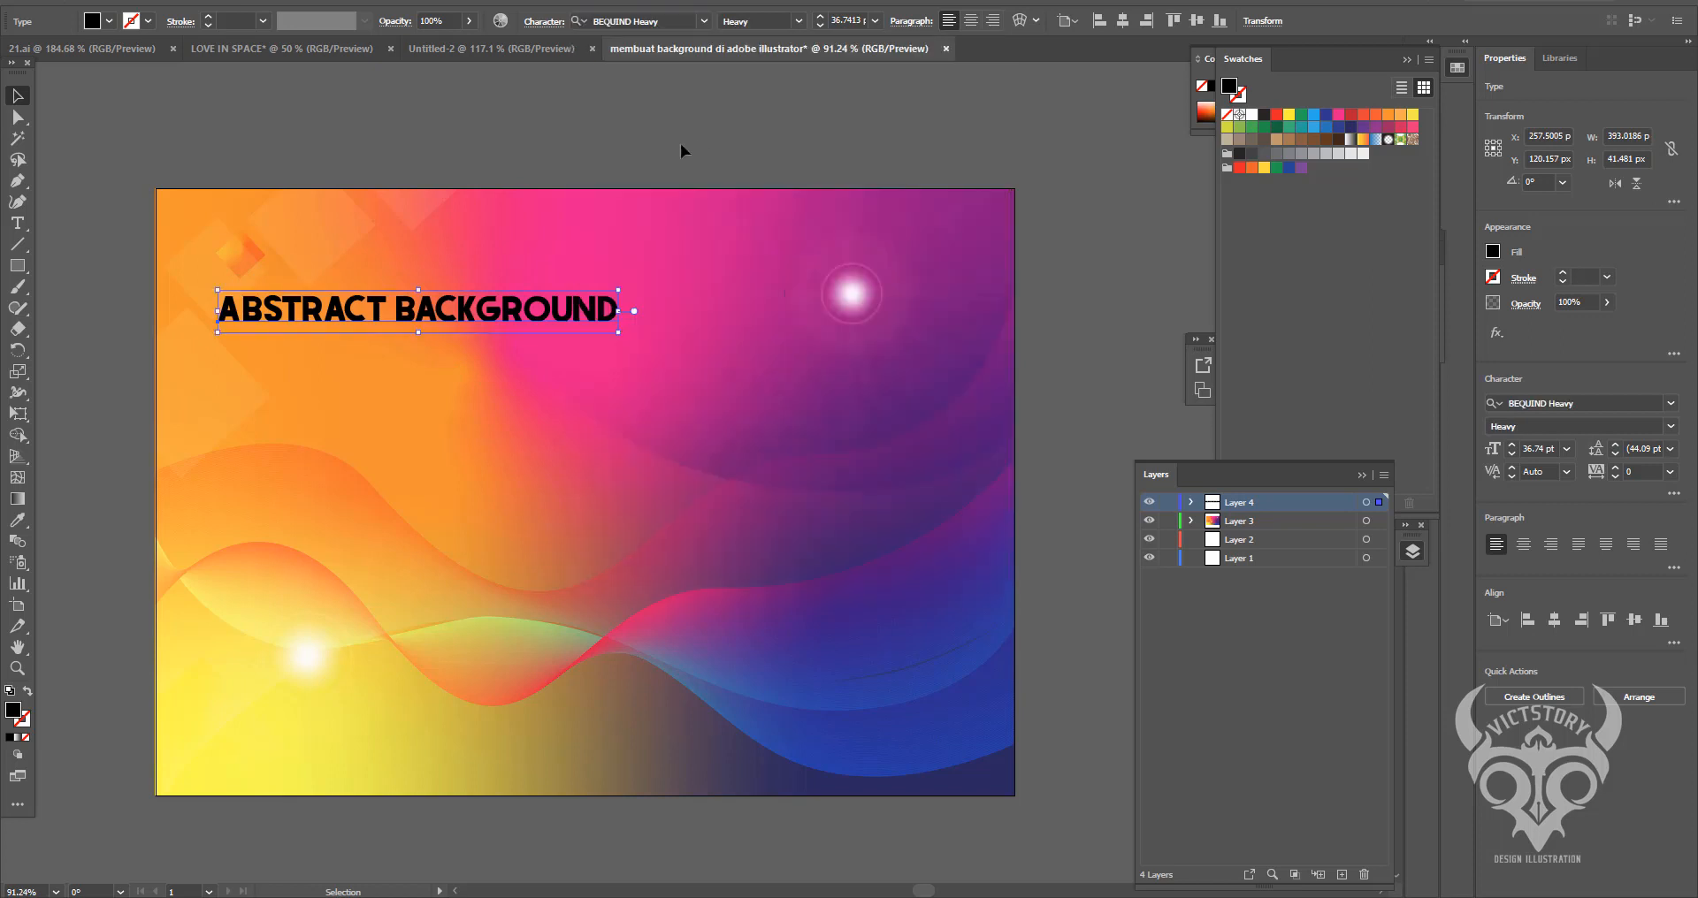
left_click(1251, 116)
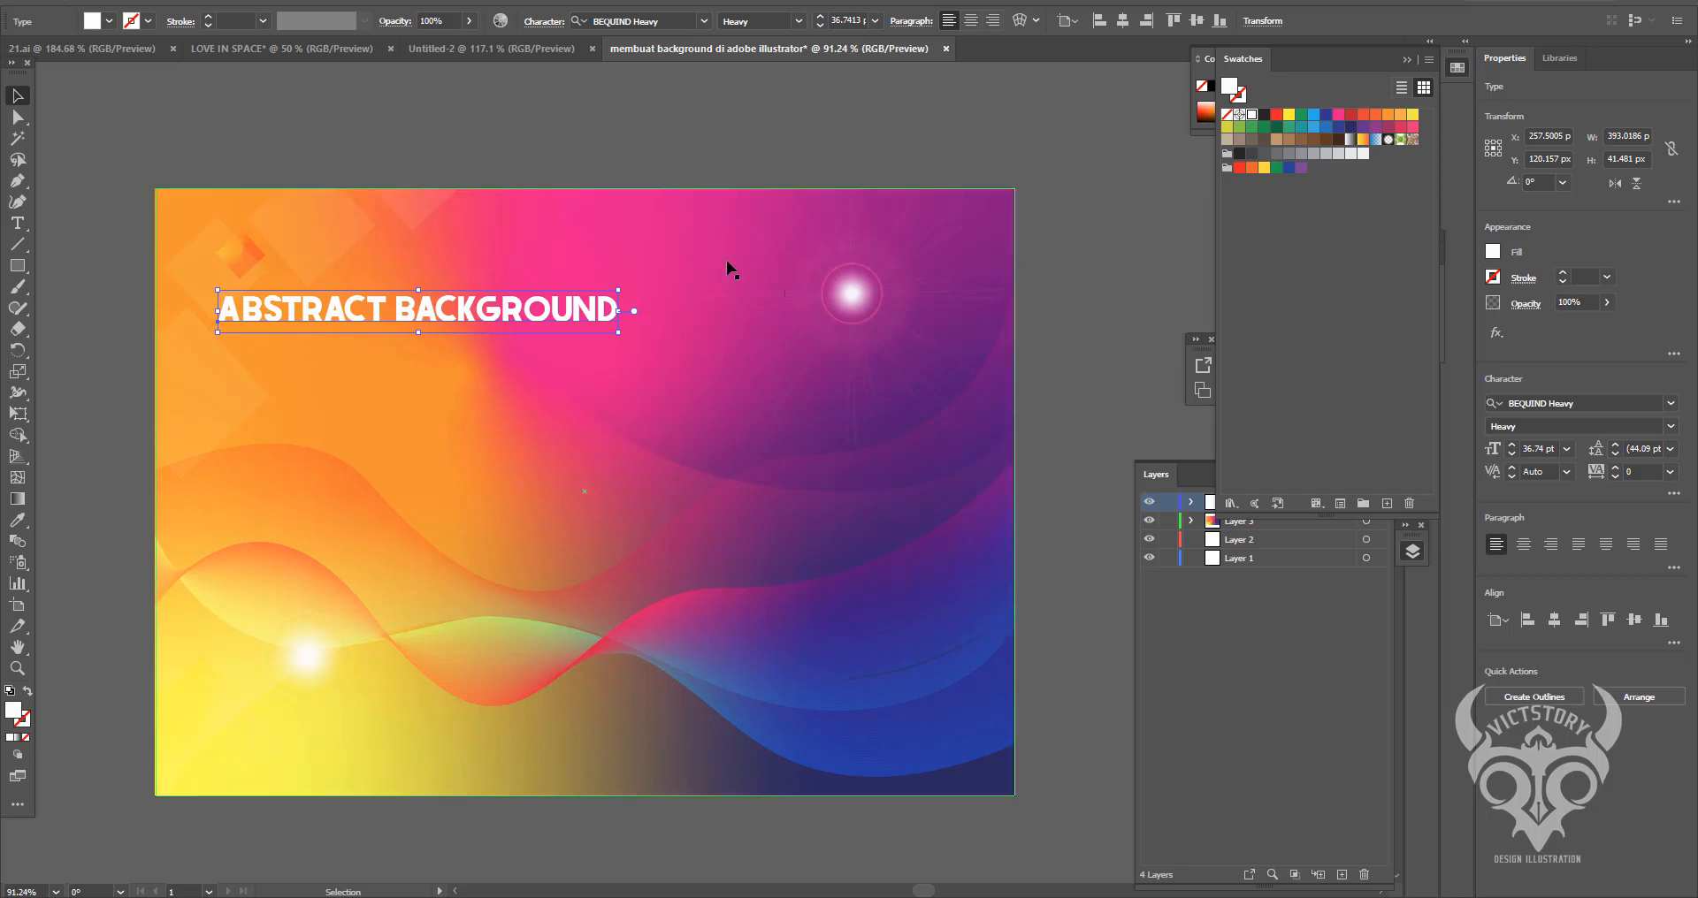
left_click_drag(521, 324, 531, 301)
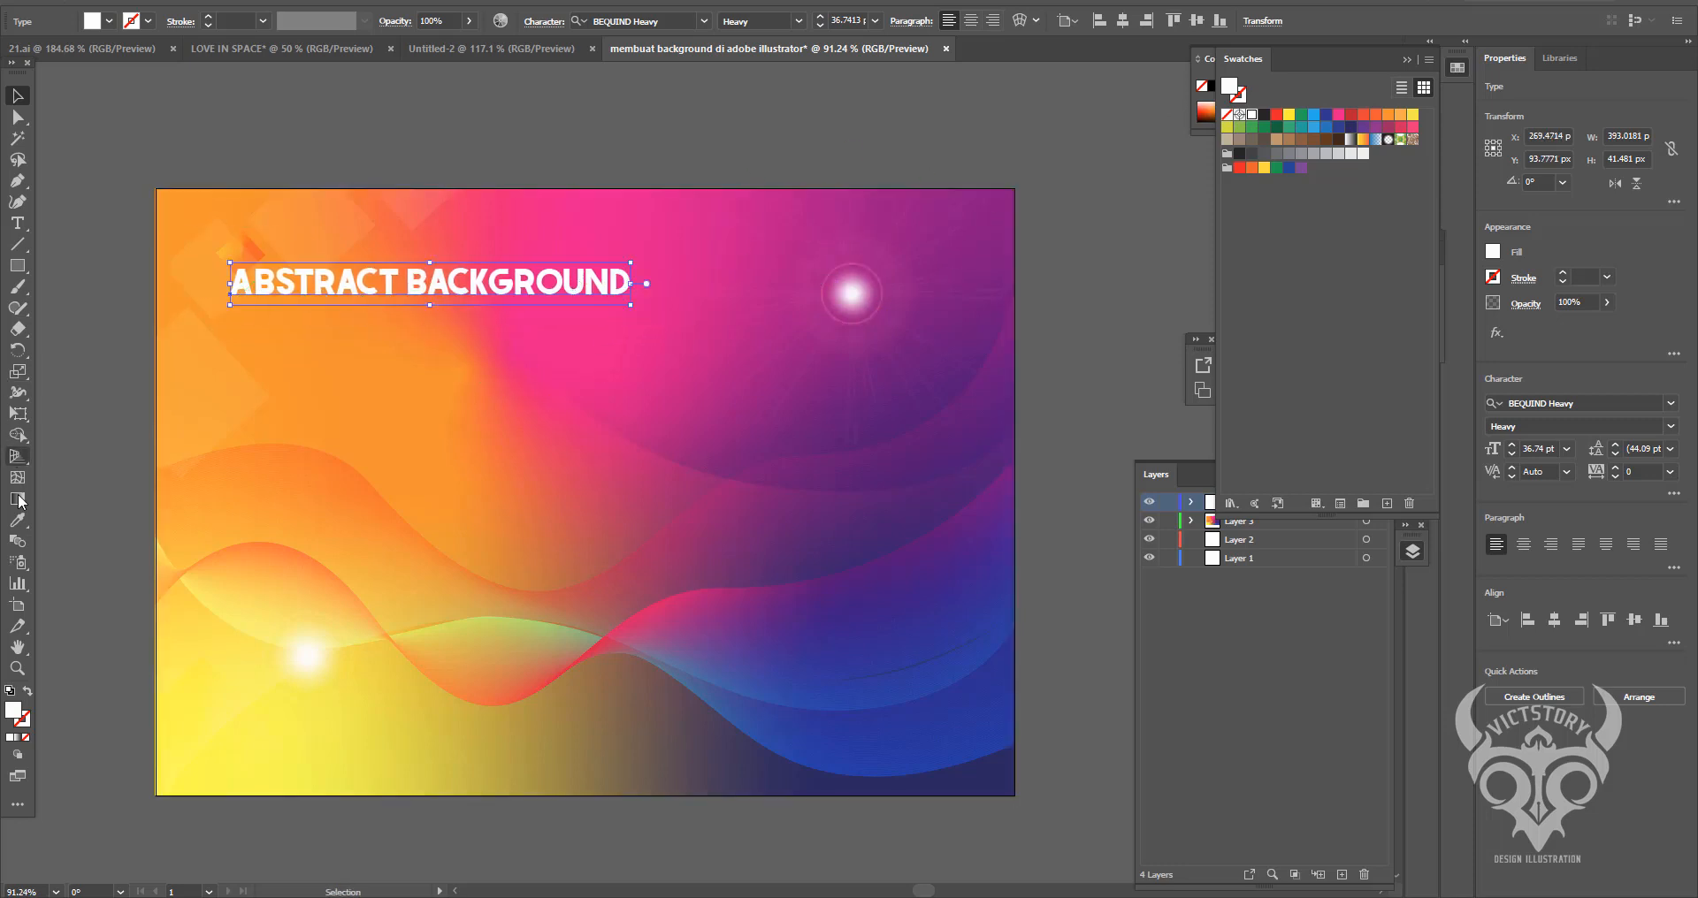
- Break the title into two lines, ABSTRACT above BACKGROUND, without a leading space on the second line
left_click(17, 223)
left_click(396, 281)
key("Return")
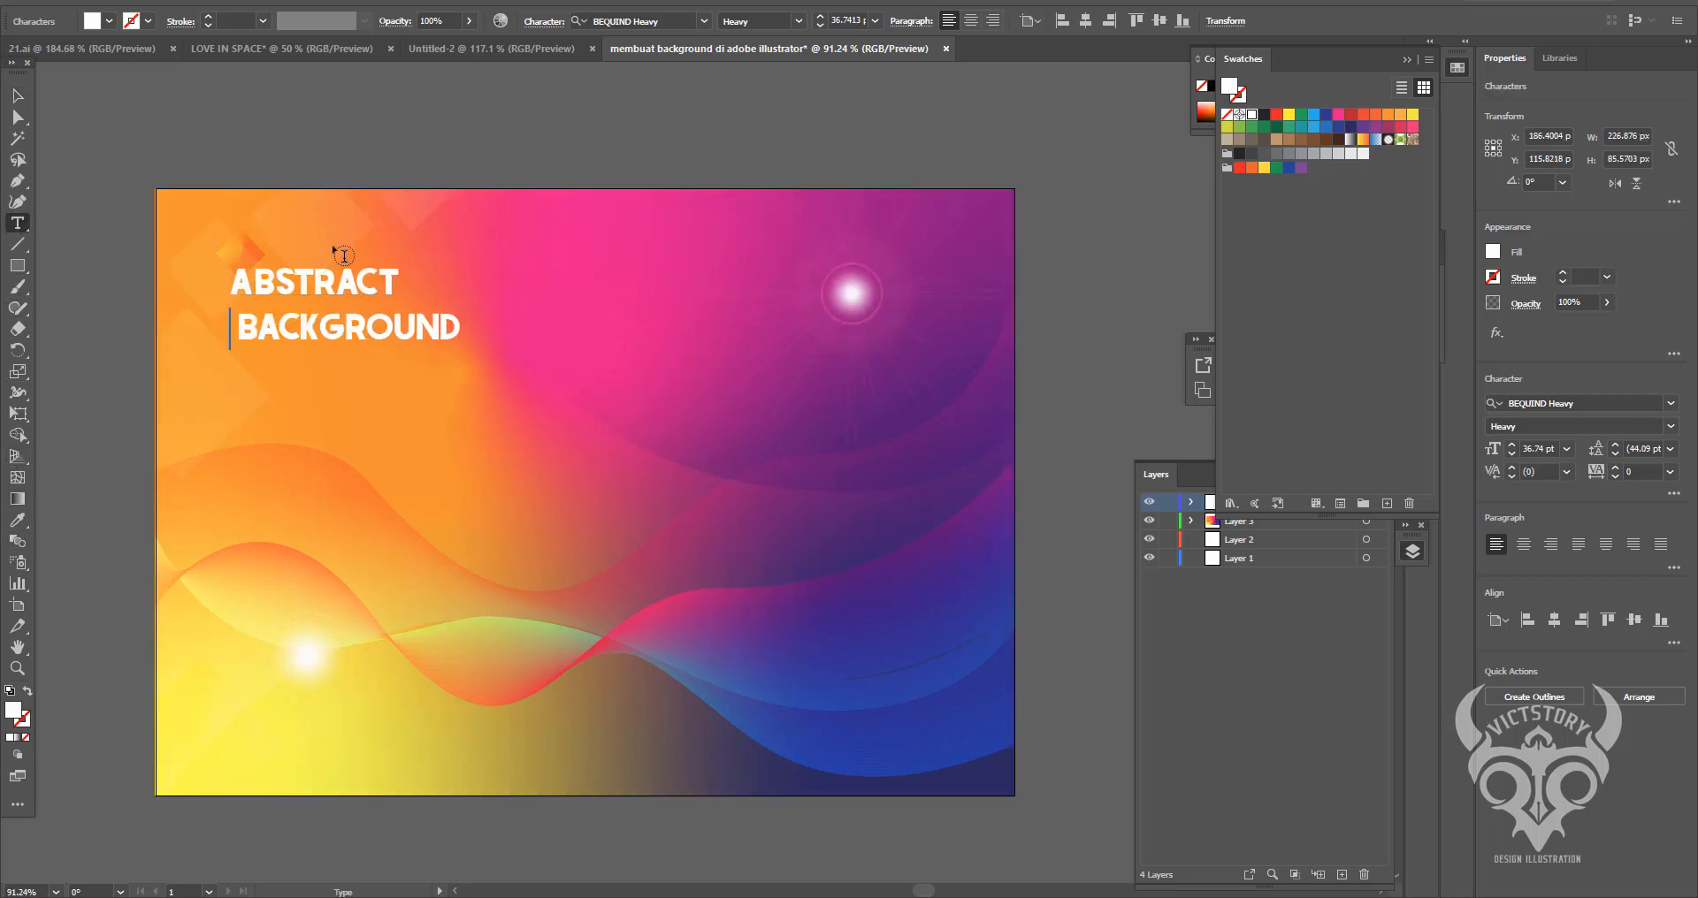
key("Delete")
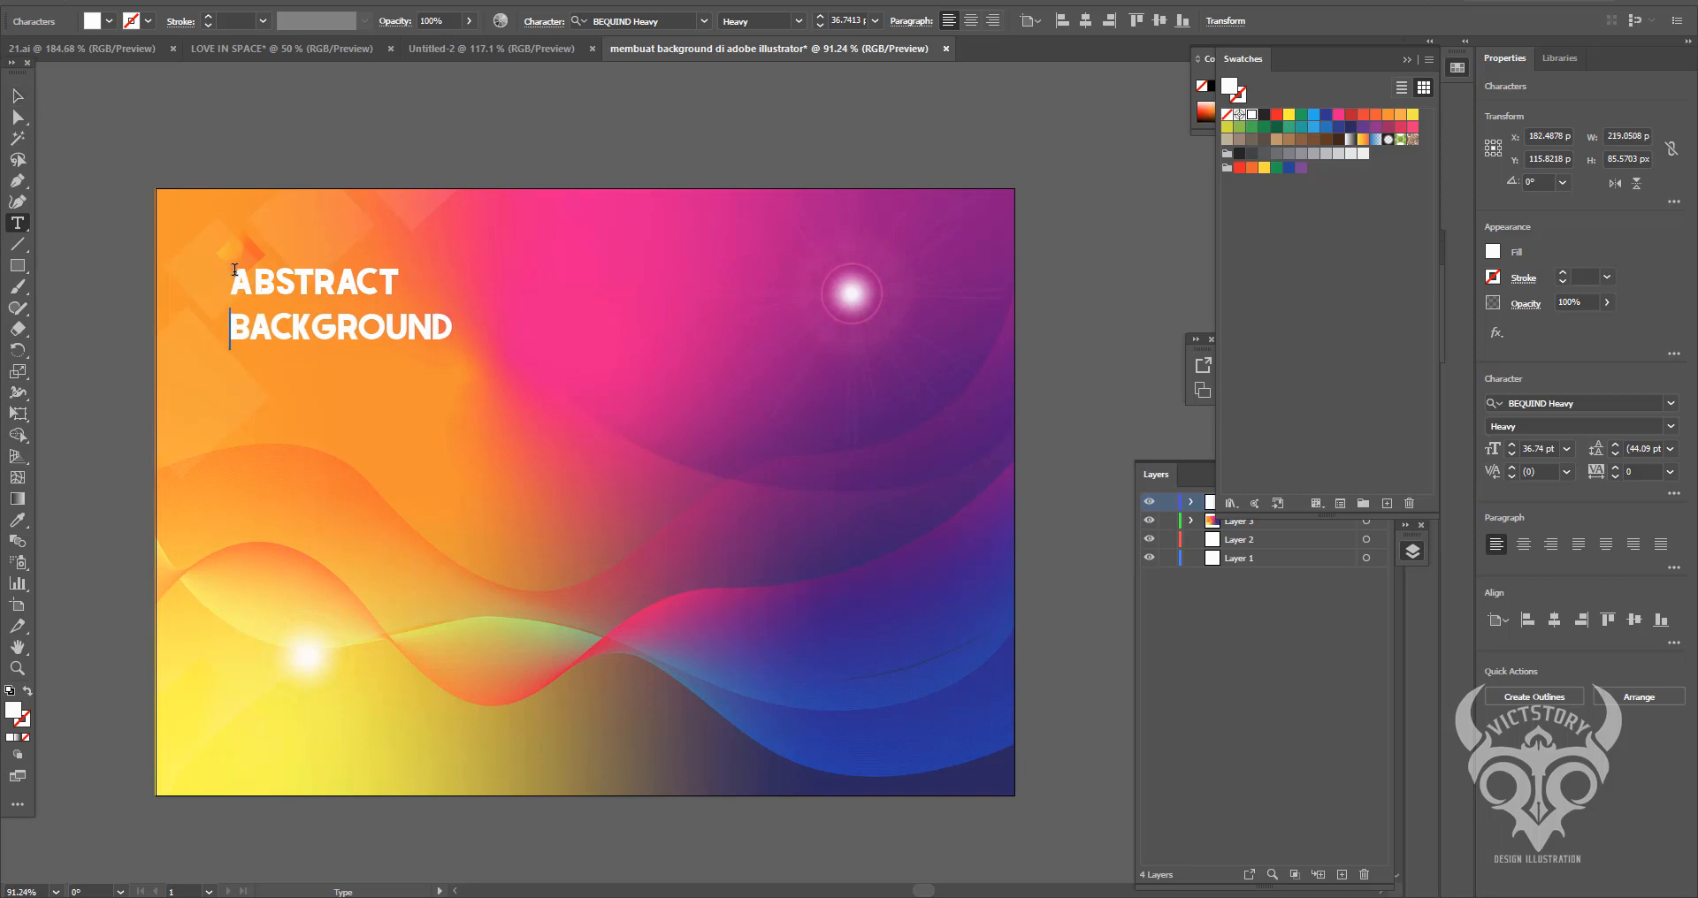
- Set the font size of the word ABSTRACT to 48 pt
left_click_drag(228, 281, 400, 283)
left_click(875, 20)
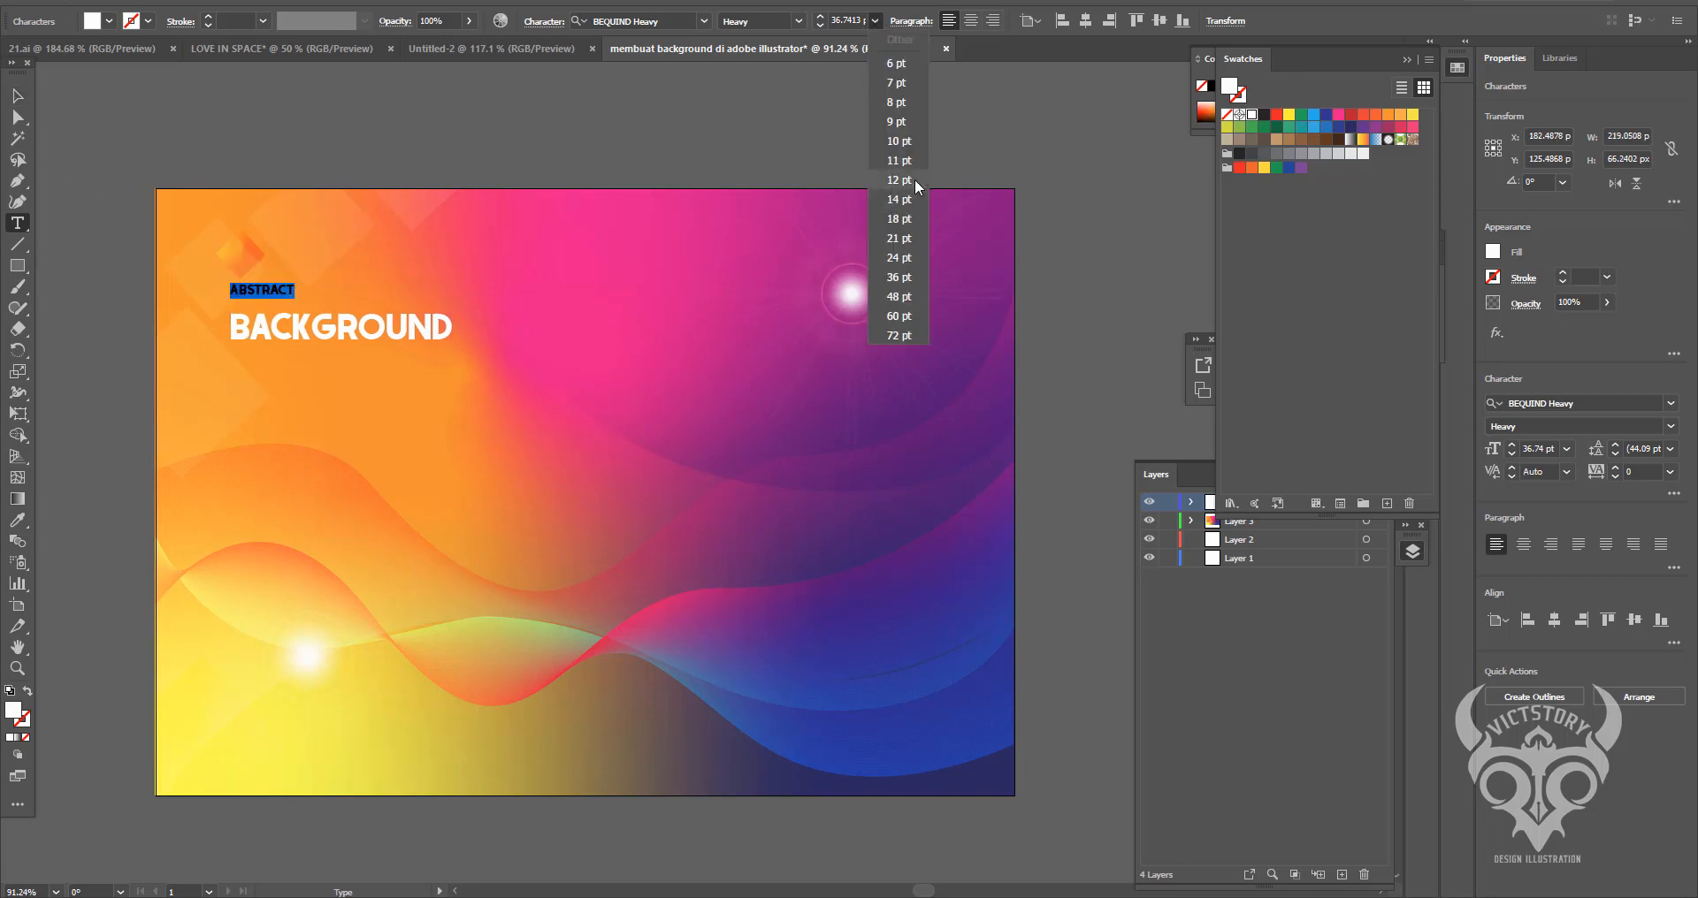
left_click(912, 304)
key("Escape")
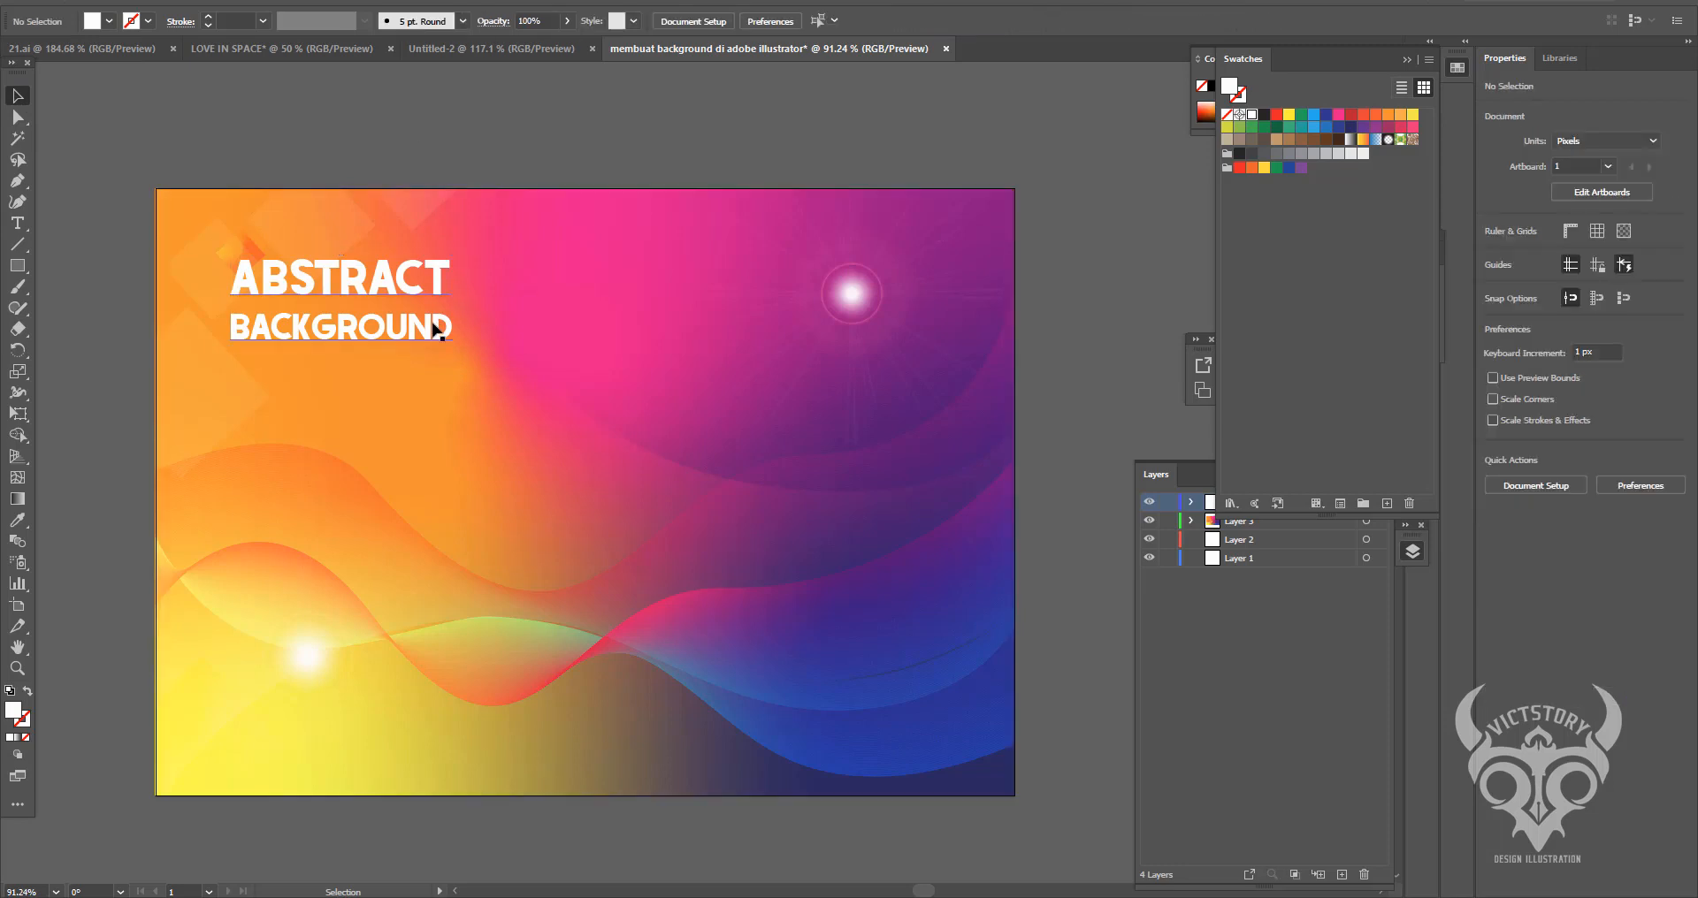
- Change the font of the word BACKGROUND to Bahnschrift Light Condensed
left_click(17, 223)
left_click_drag(232, 327, 453, 331)
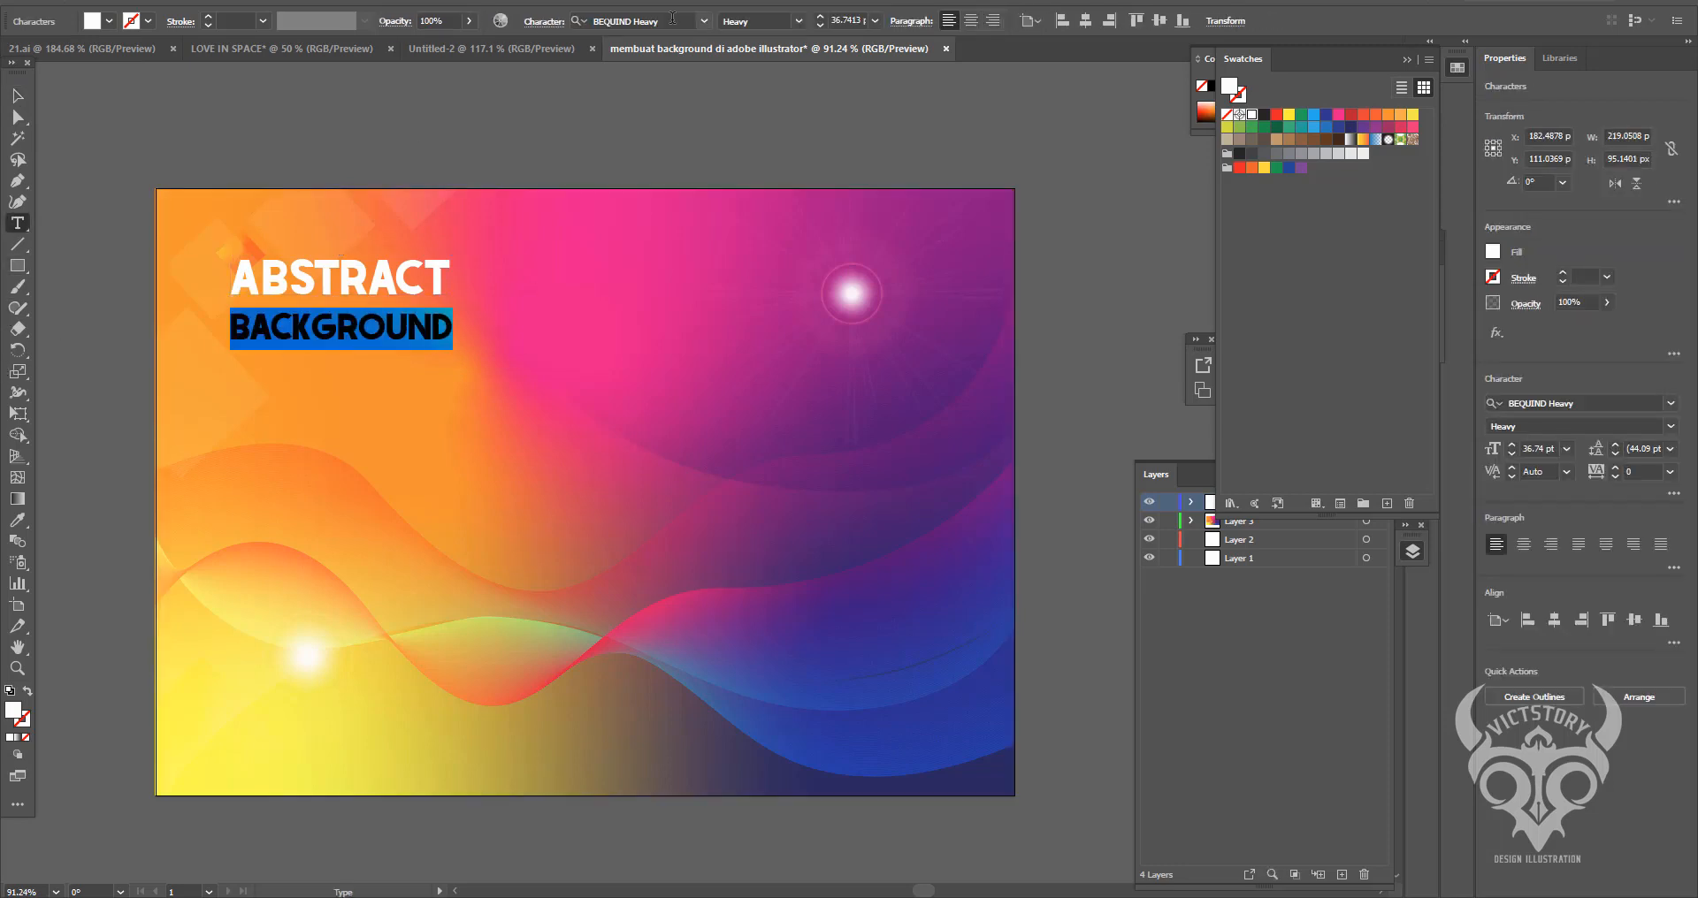
left_click(703, 25)
left_click(703, 25)
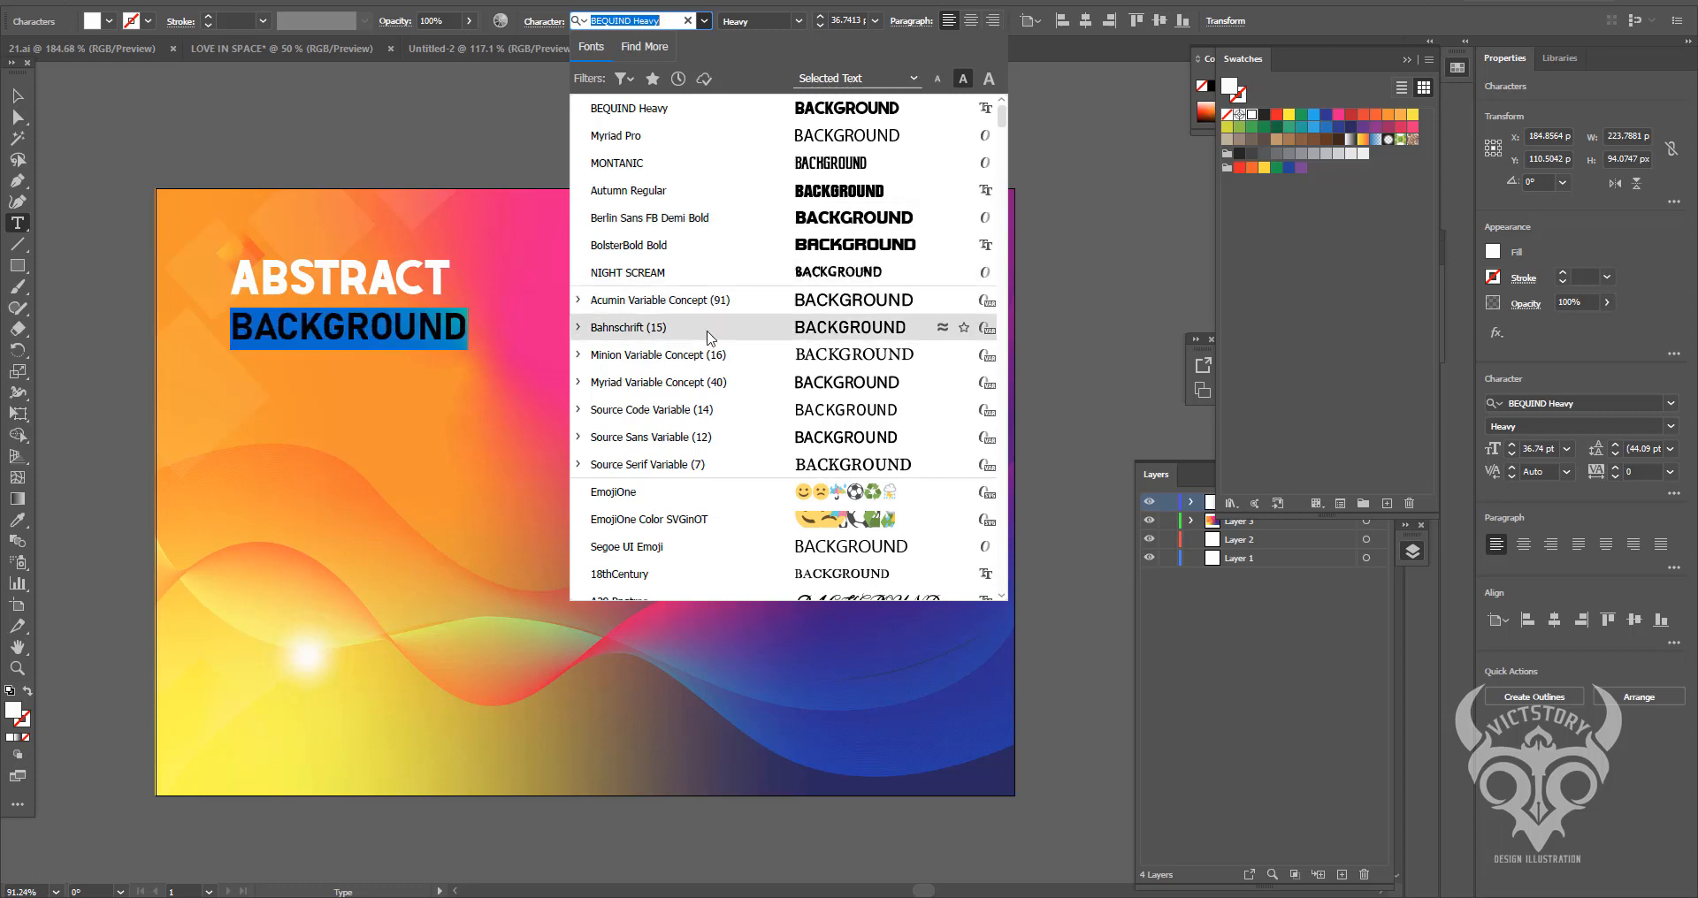
left_click(579, 327)
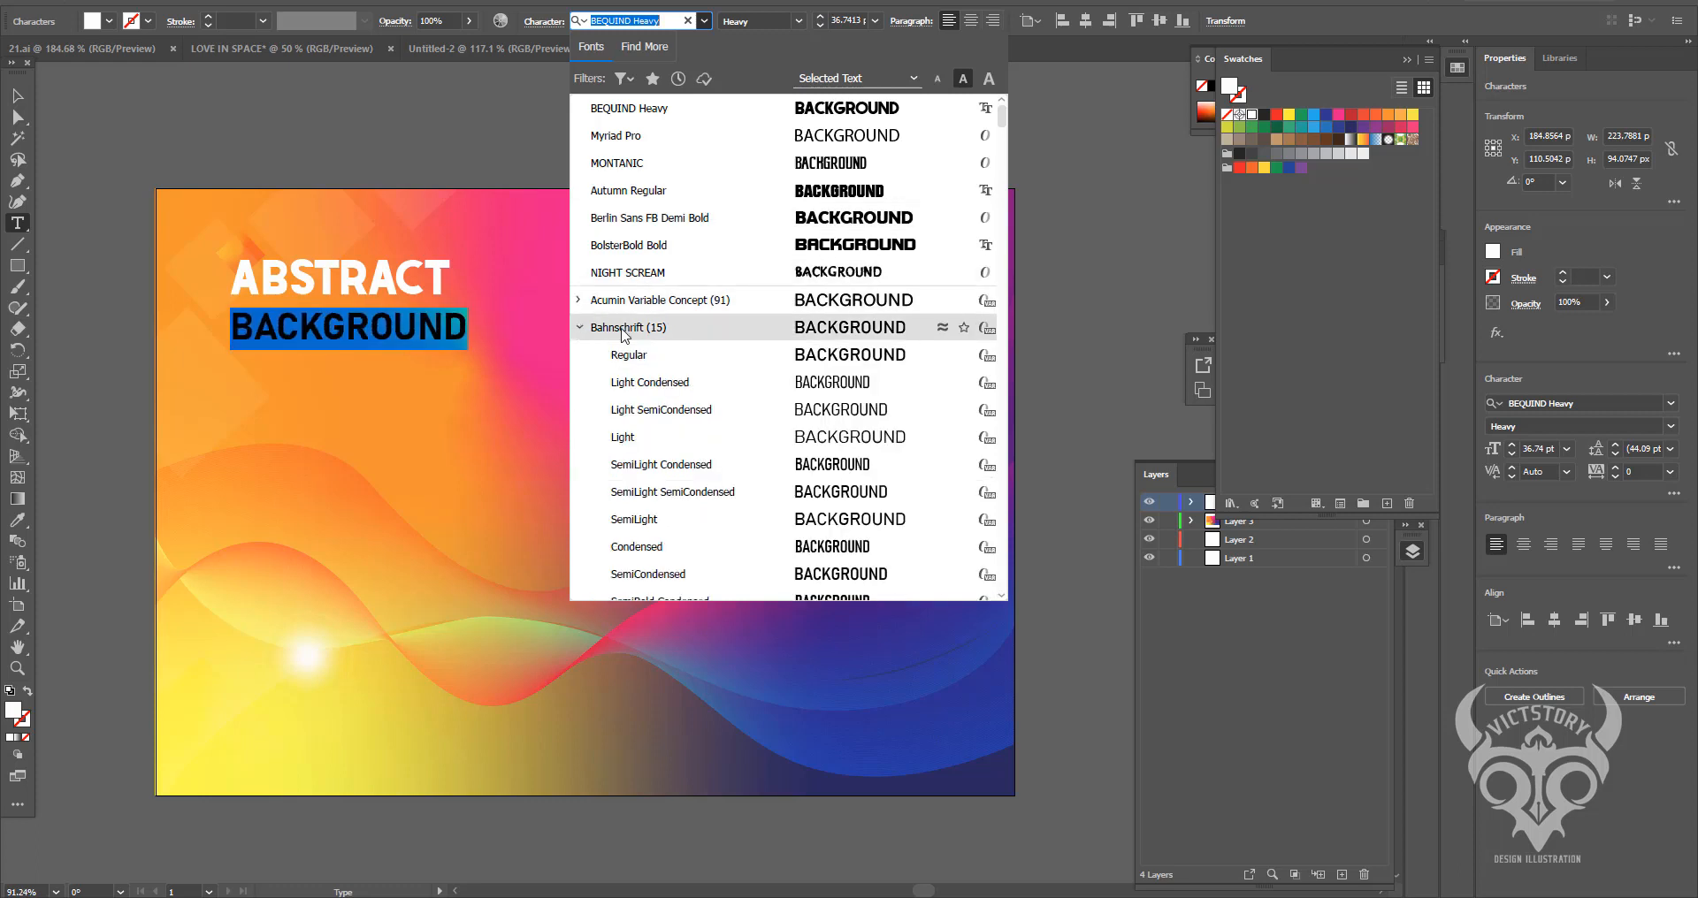
left_click(653, 384)
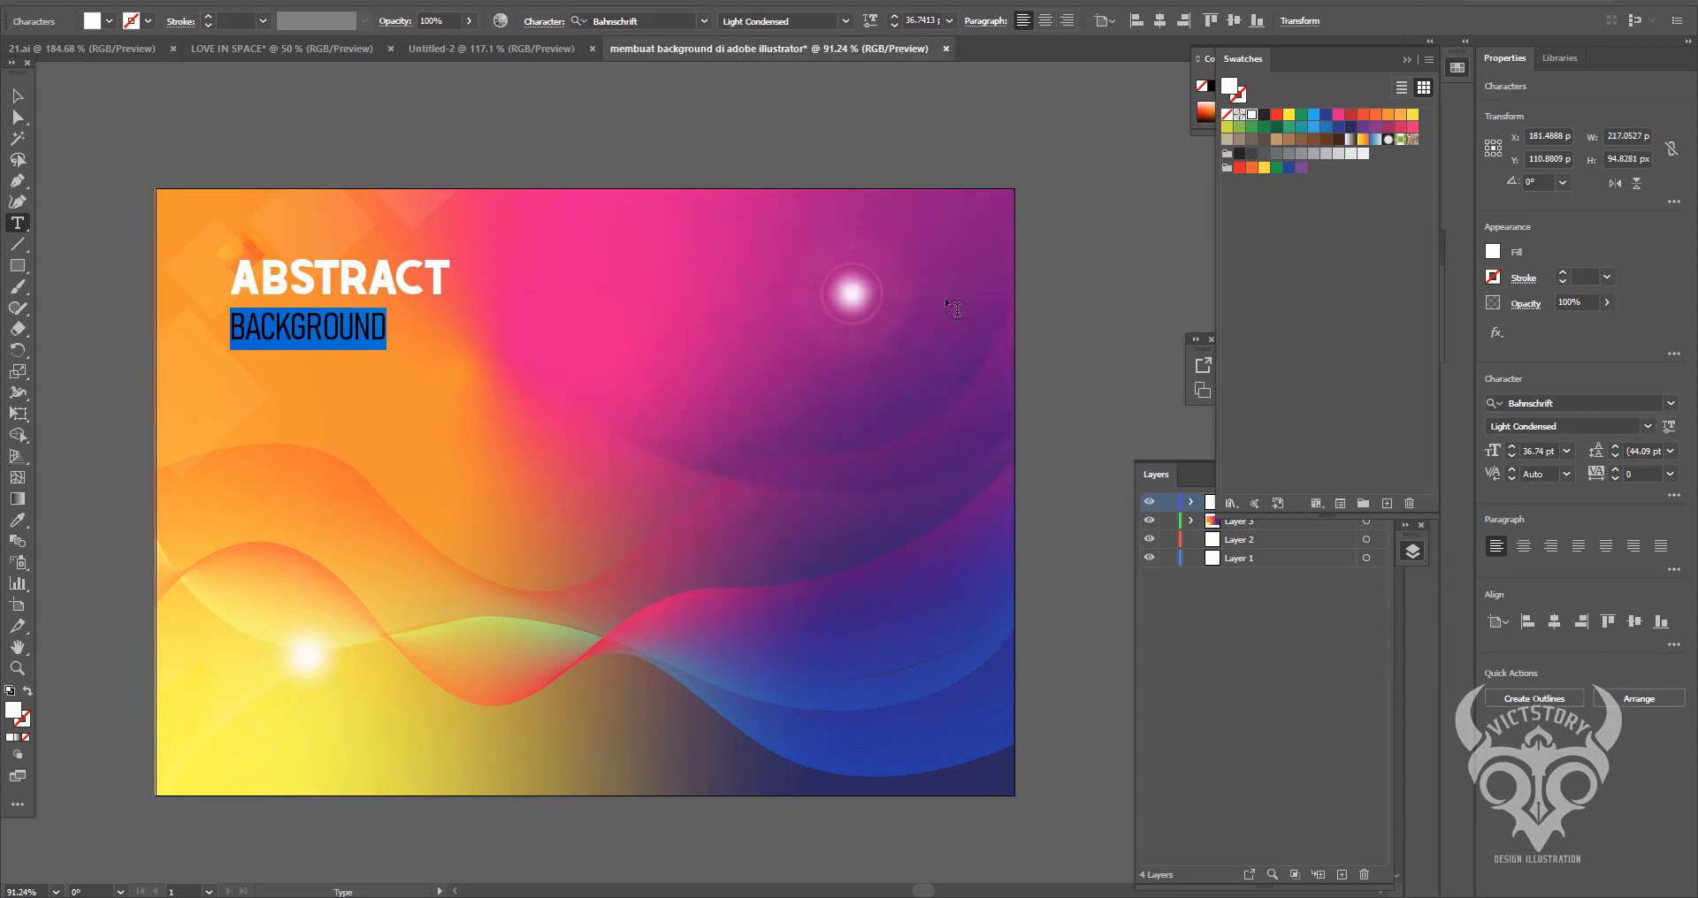
- Set the tracking of the word BACKGROUND to 200 and its font size to 21 pt
left_click(1670, 474)
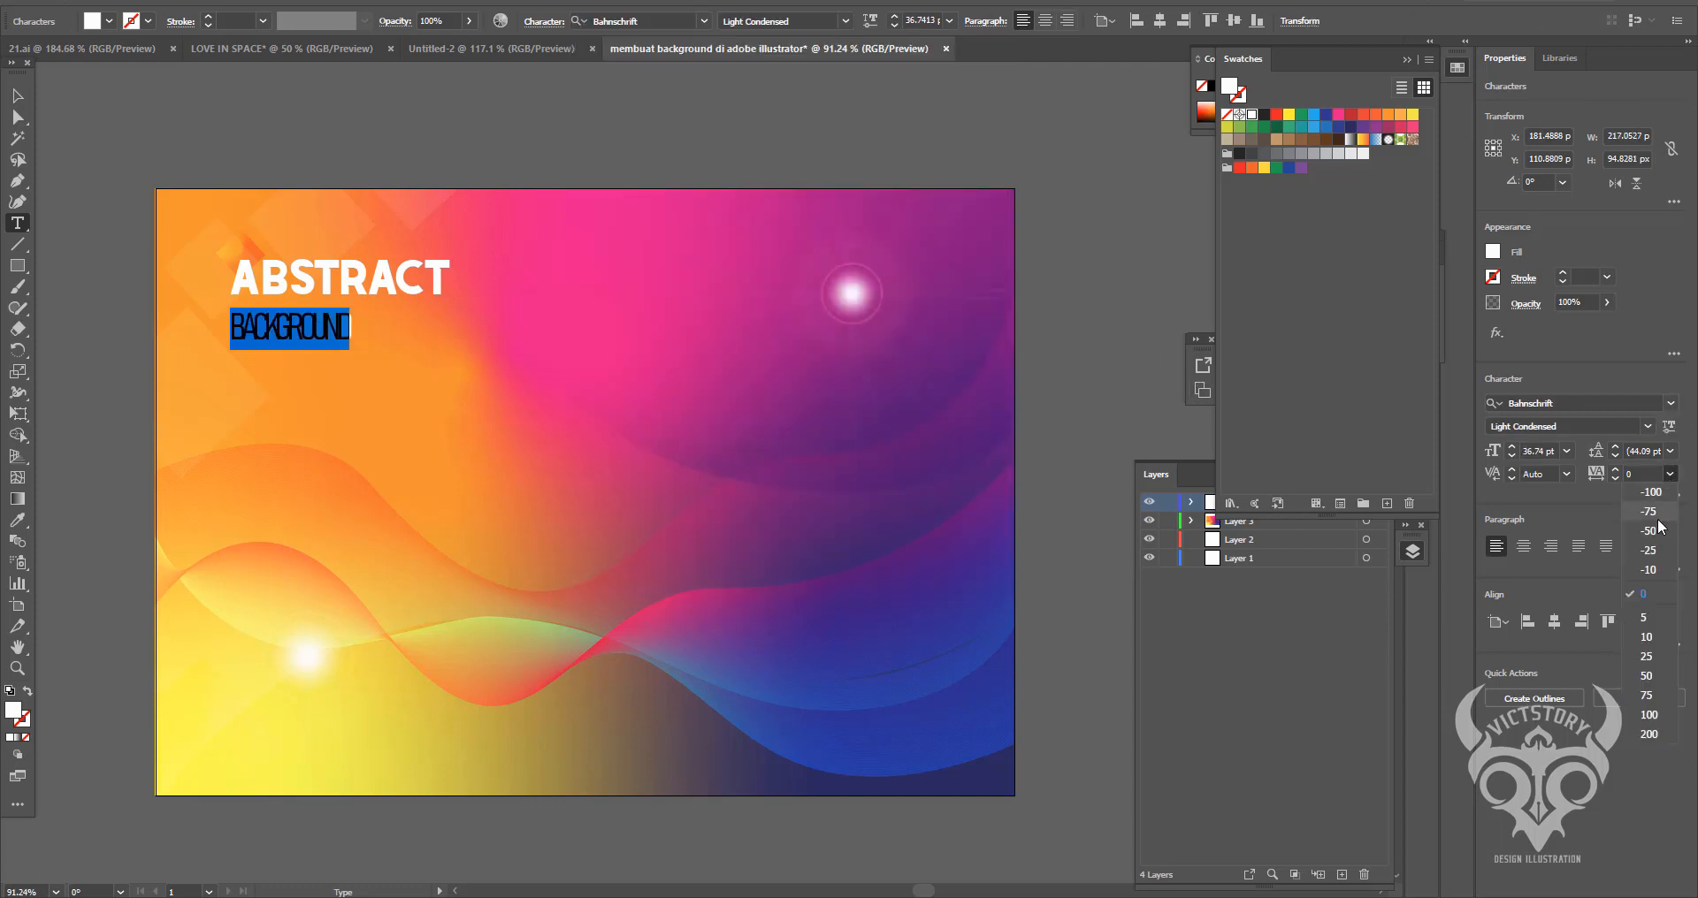
left_click(1650, 735)
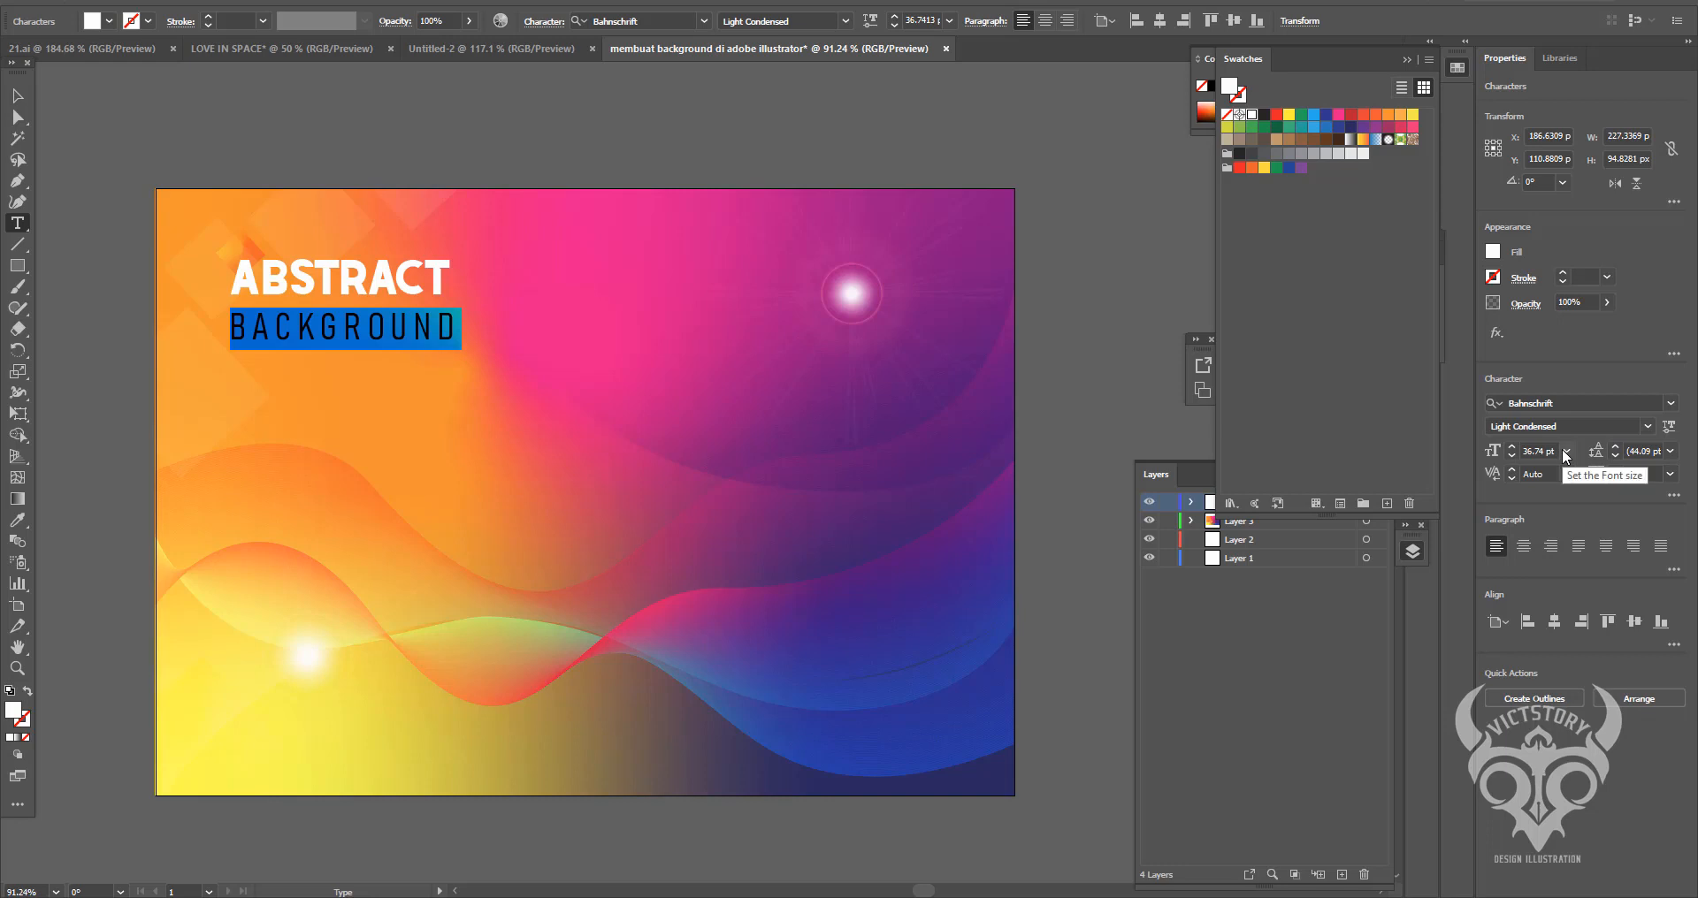
left_click(949, 20)
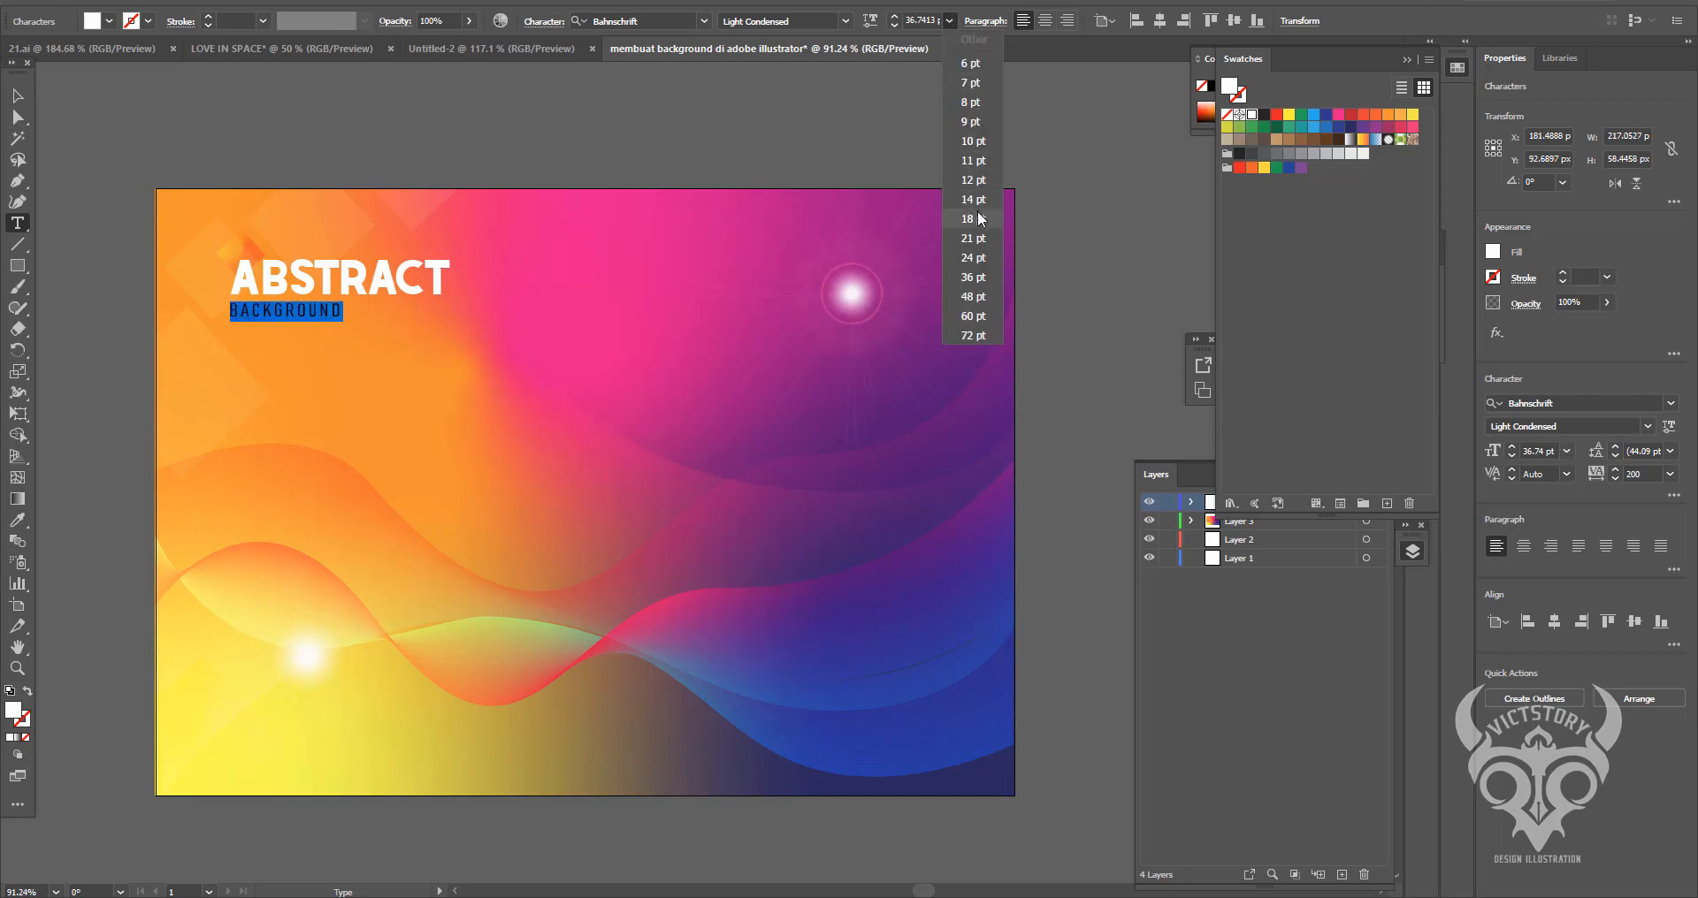
left_click(973, 238)
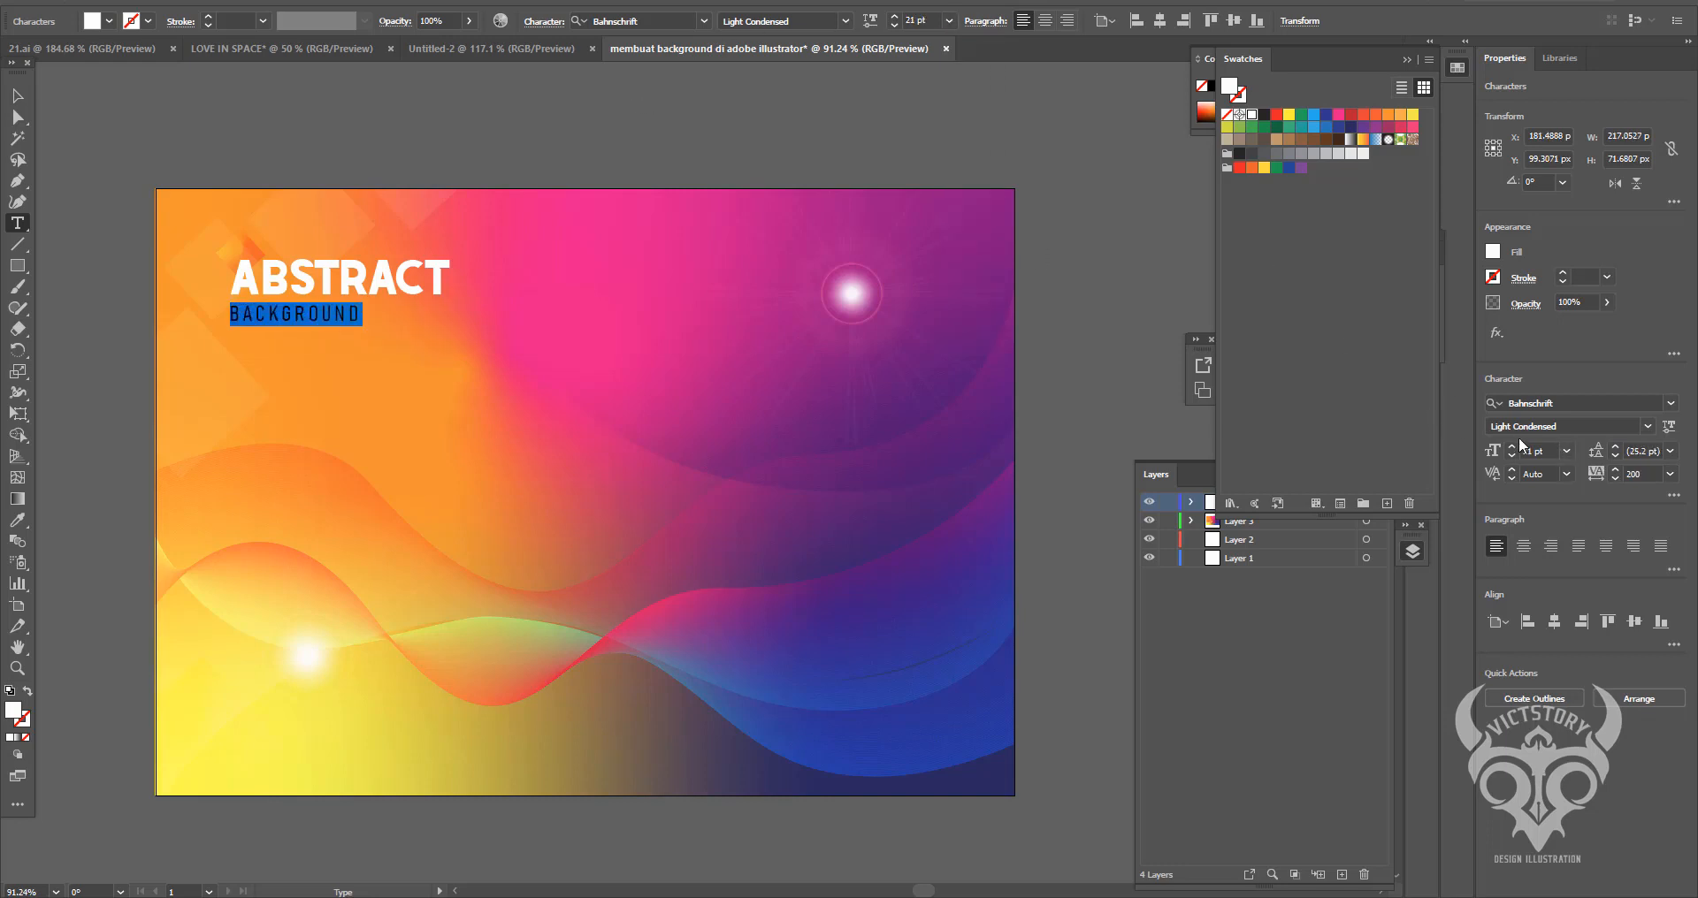
- Increase the tracking of the word BACKGROUND to 400
left_click(1670, 476)
left_click(1651, 735)
key("BackSpace")
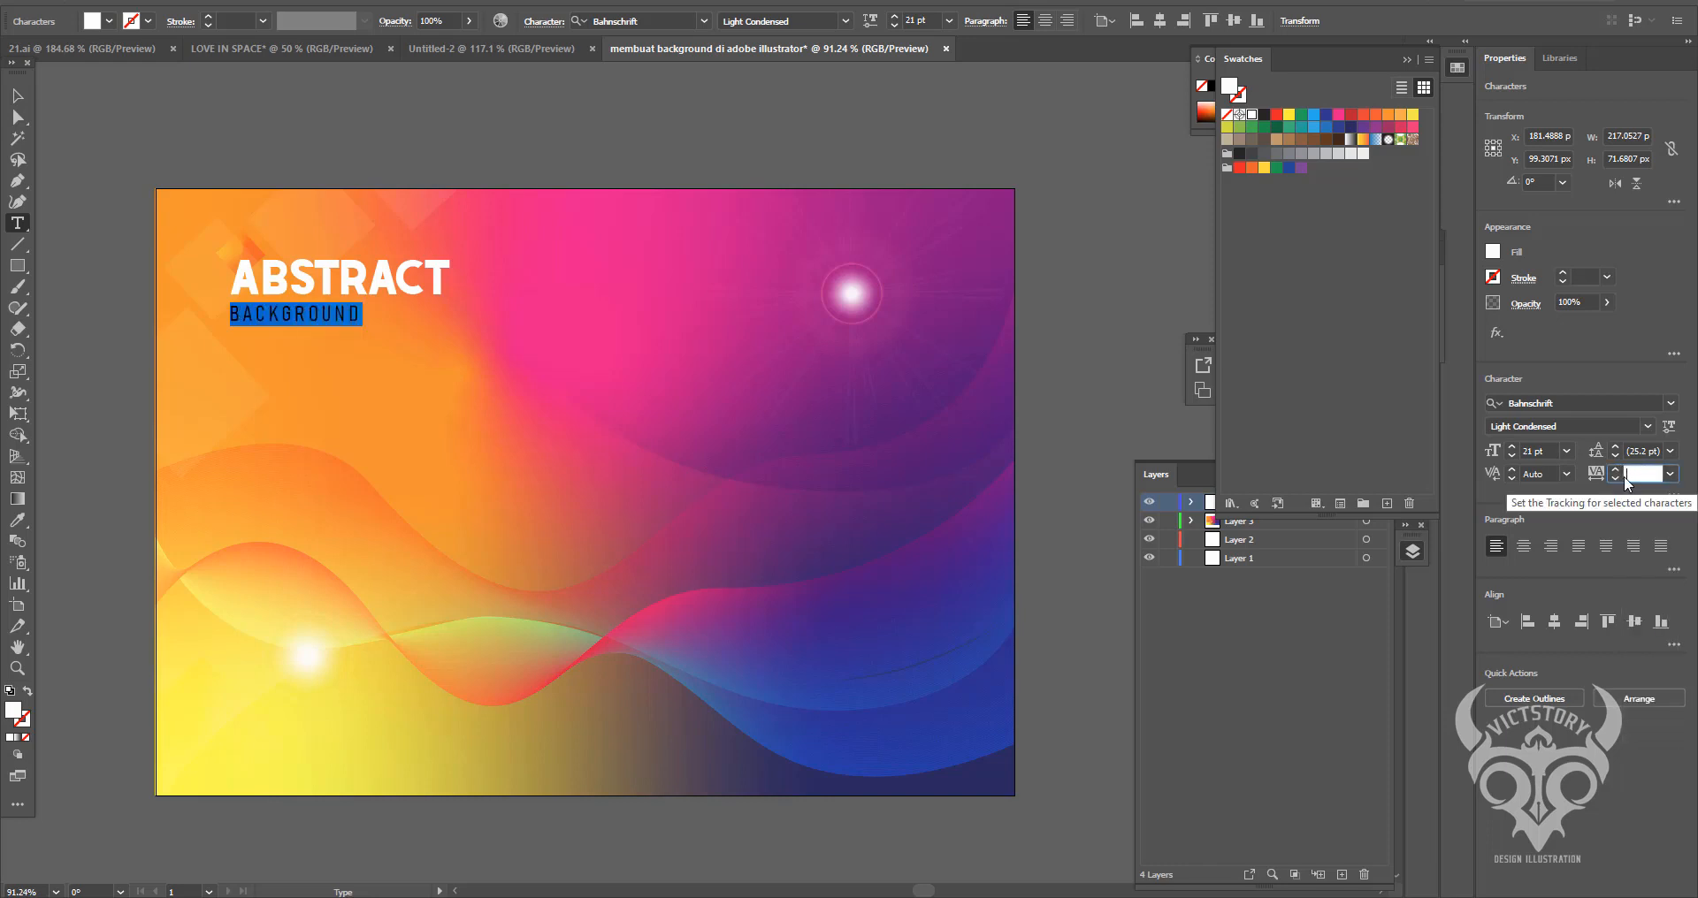
type("4000")
key("BackSpace")
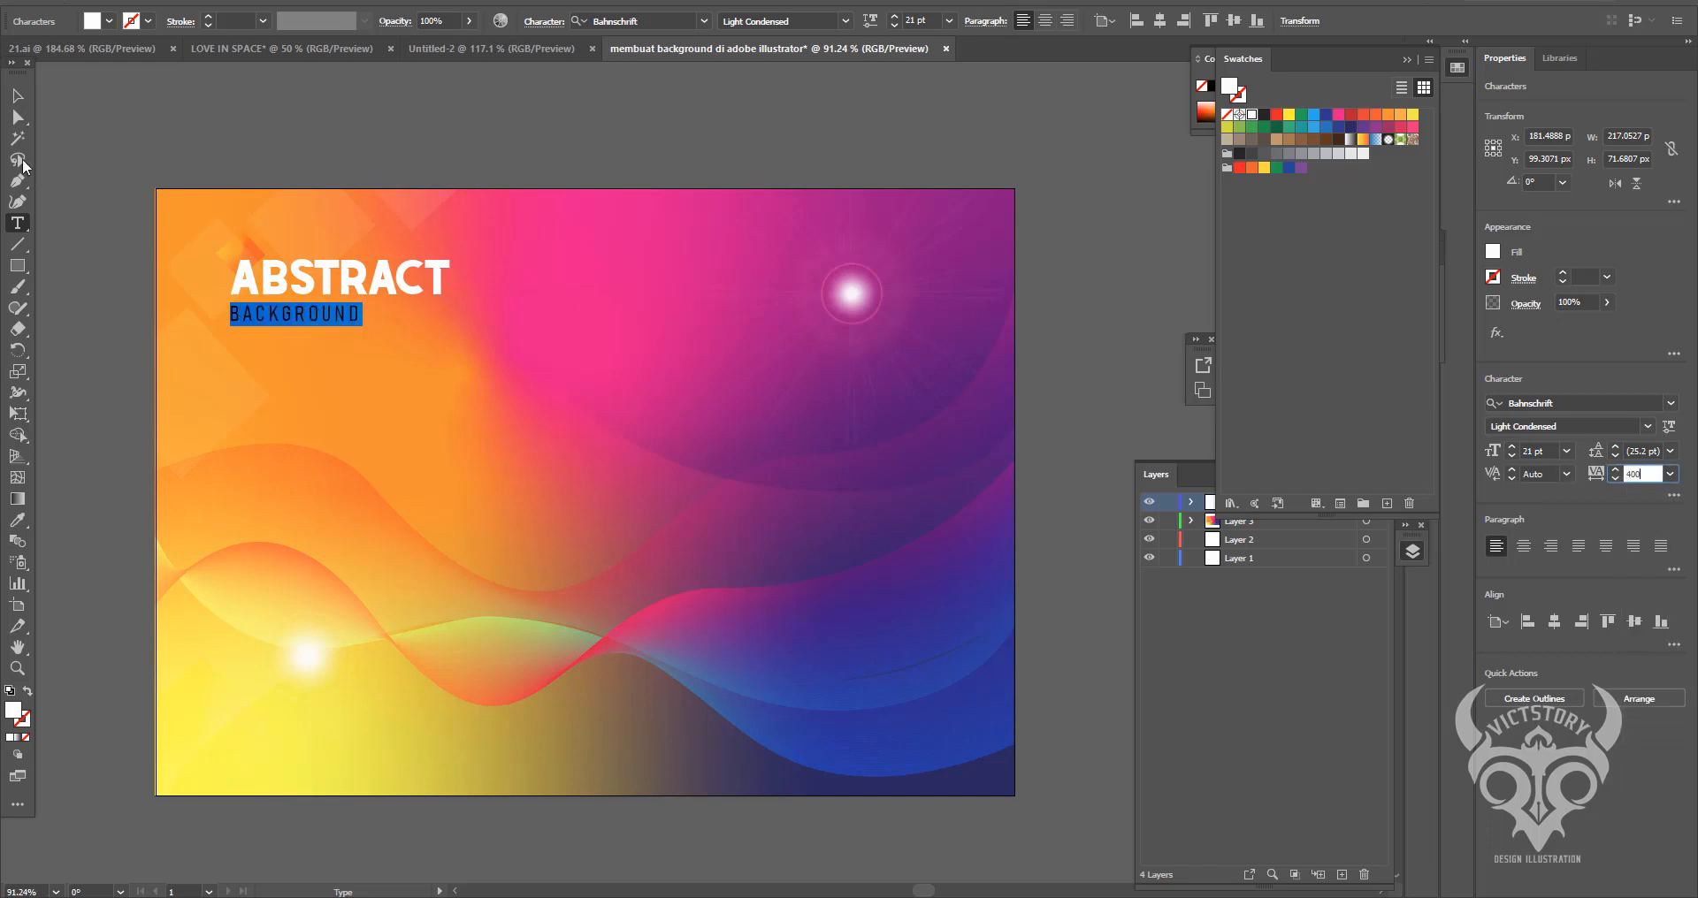
left_click(17, 95)
- Center-align the two title lines and move the title back inside the artboard's upper-left area
left_click(1018, 20)
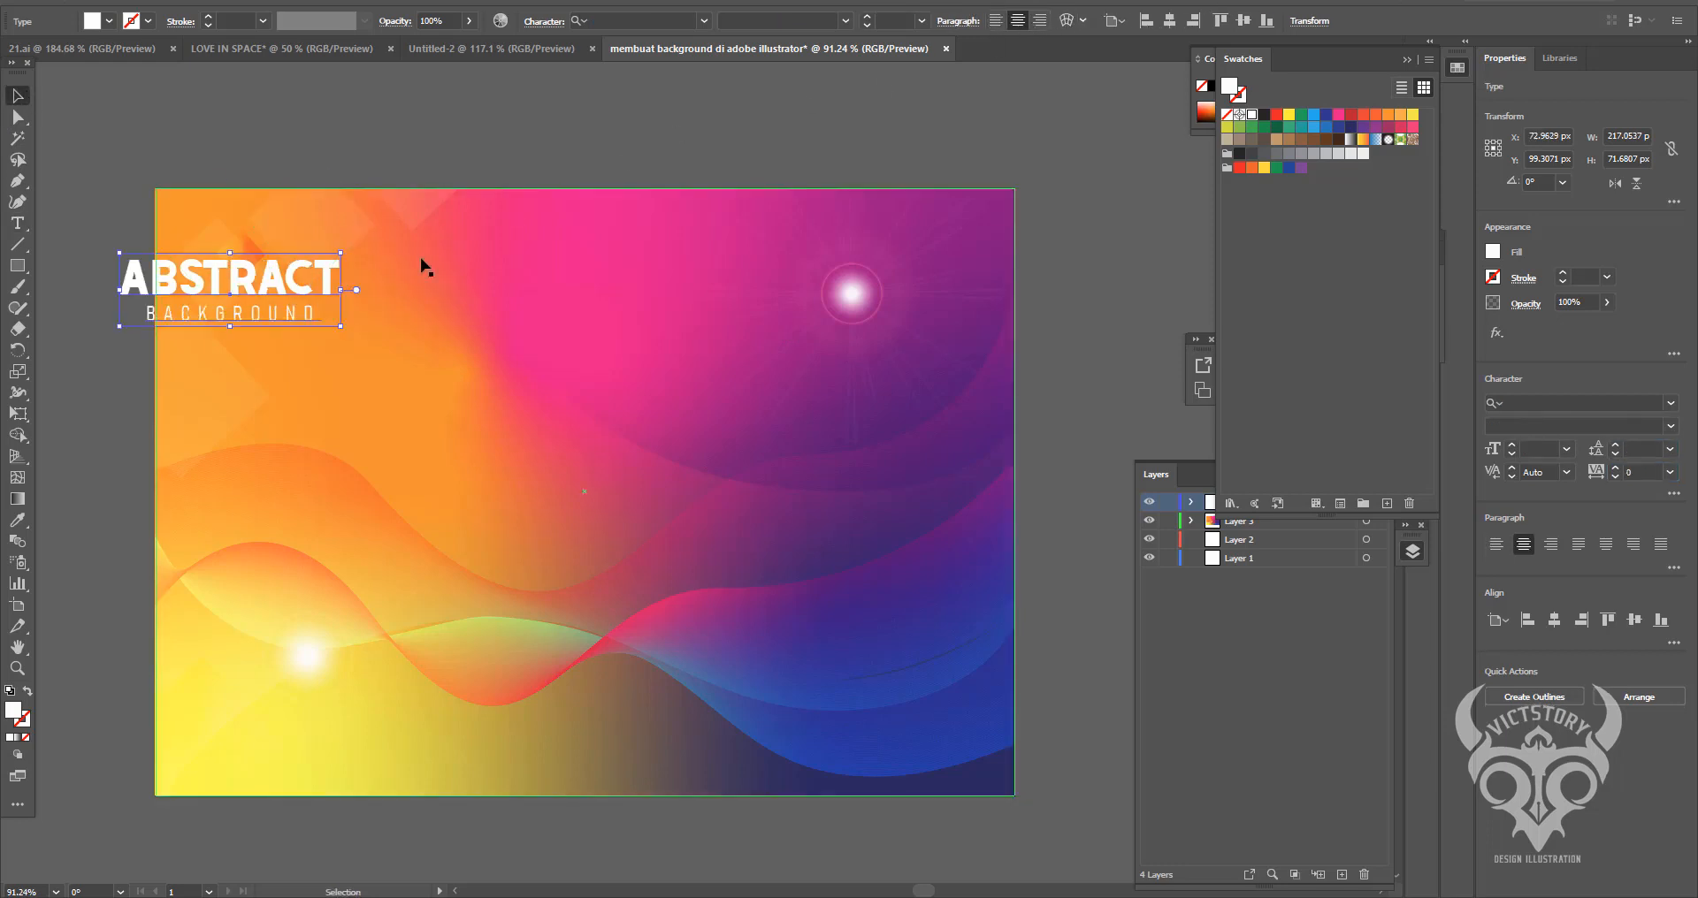
left_click_drag(319, 276, 432, 303)
left_click(541, 158)
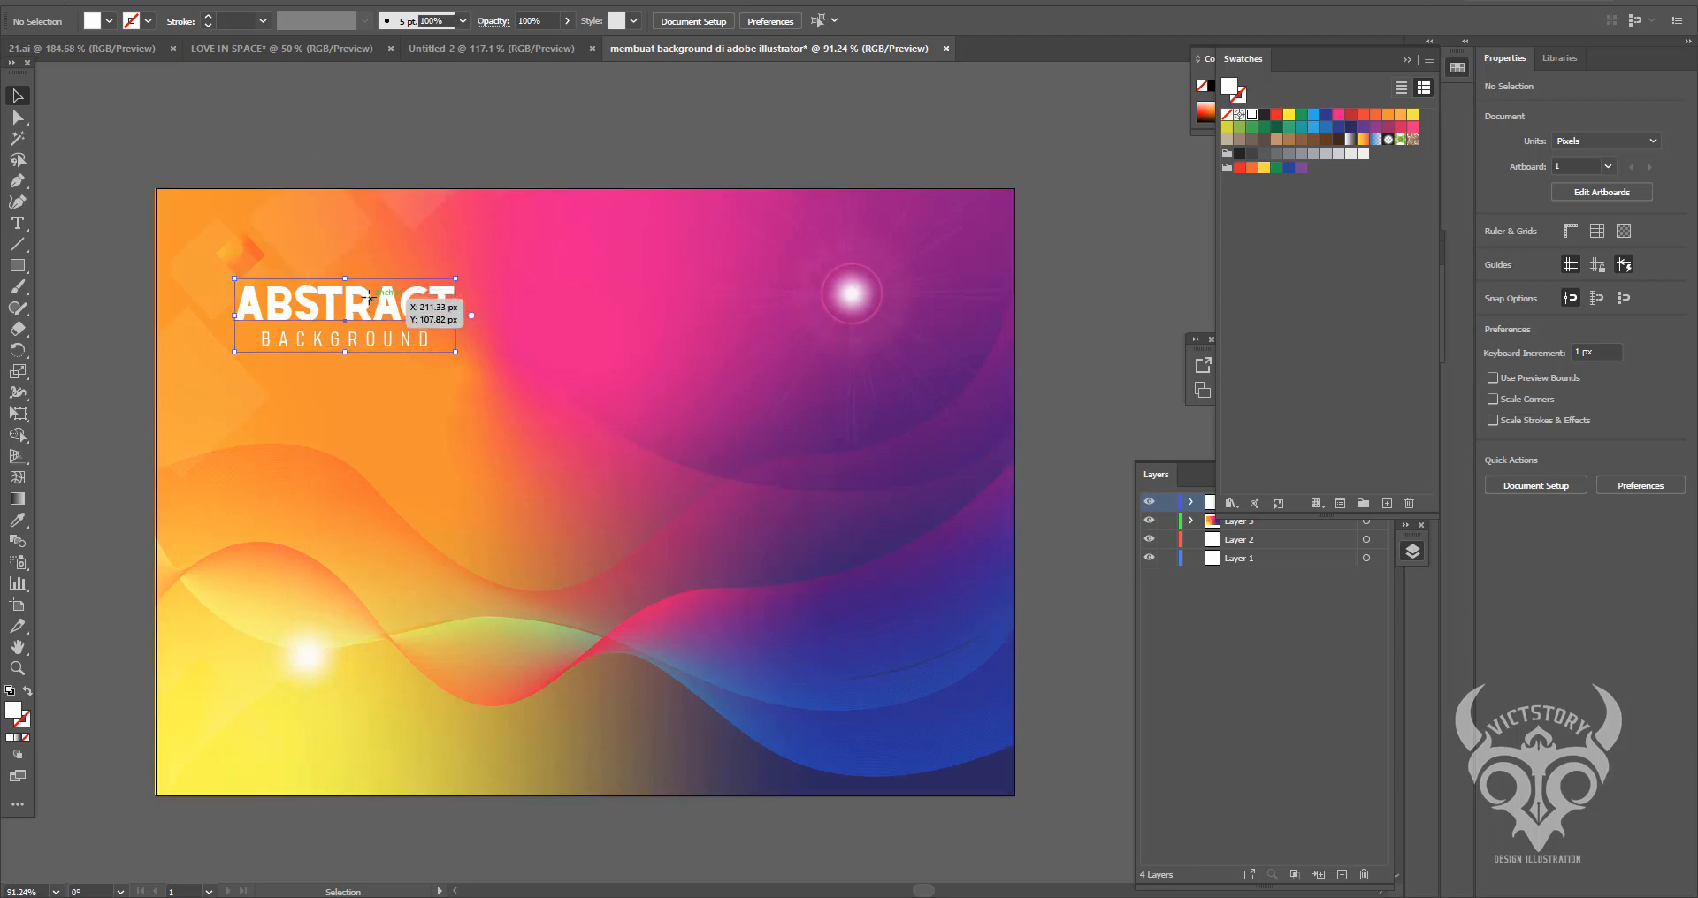
- Enlarge the two-line title to about 287 px wide and nudge it slightly up and left
left_click(446, 302)
left_click_drag(454, 349, 526, 360)
left_click_drag(526, 279, 528, 273)
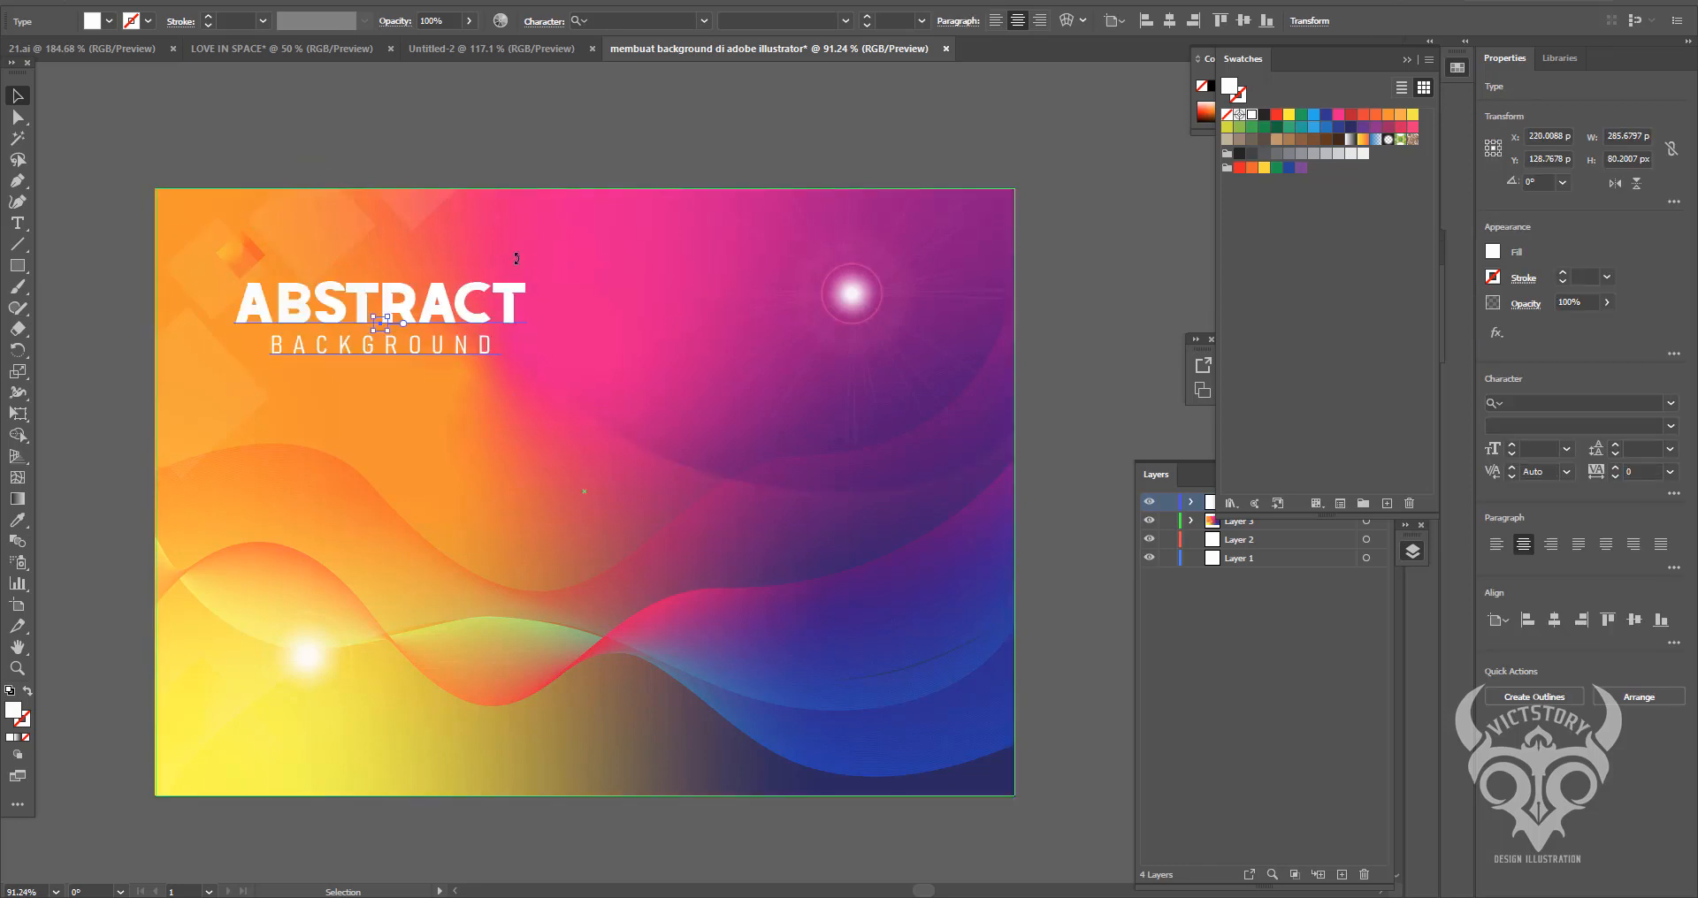
left_click(519, 256)
left_click_drag(455, 317, 449, 307)
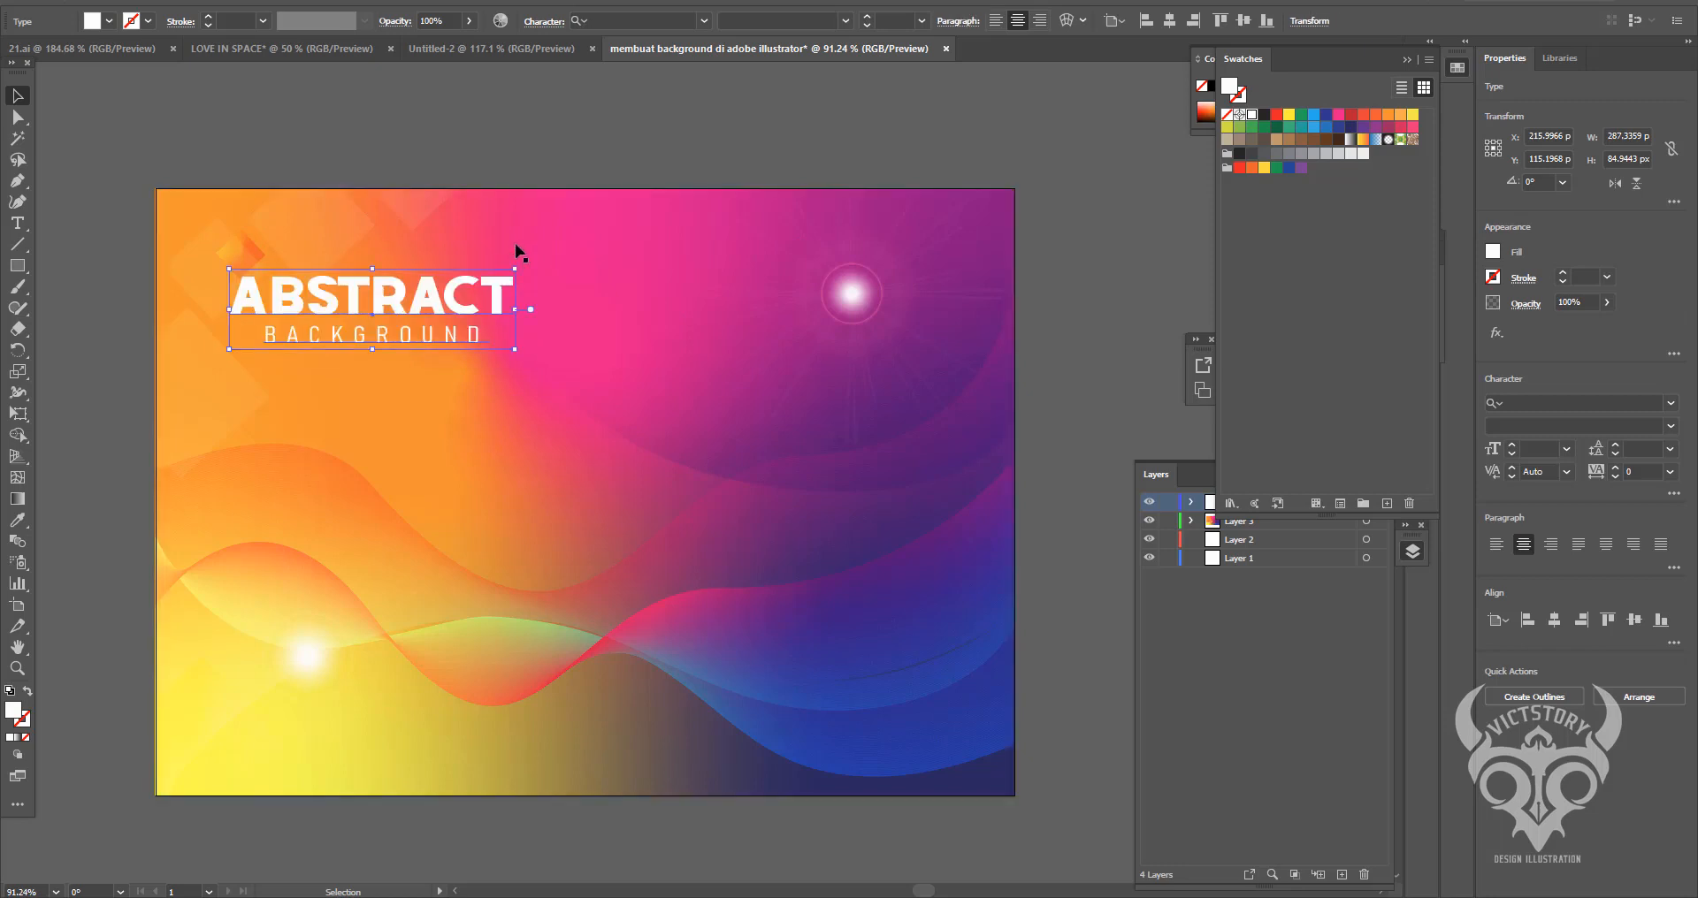
- Start saving the document and browse to the folder 1 FREELANCE > SKETSA > STOCK PRIBADI on the OFFICE (F:) drive
left_click(575, 131)
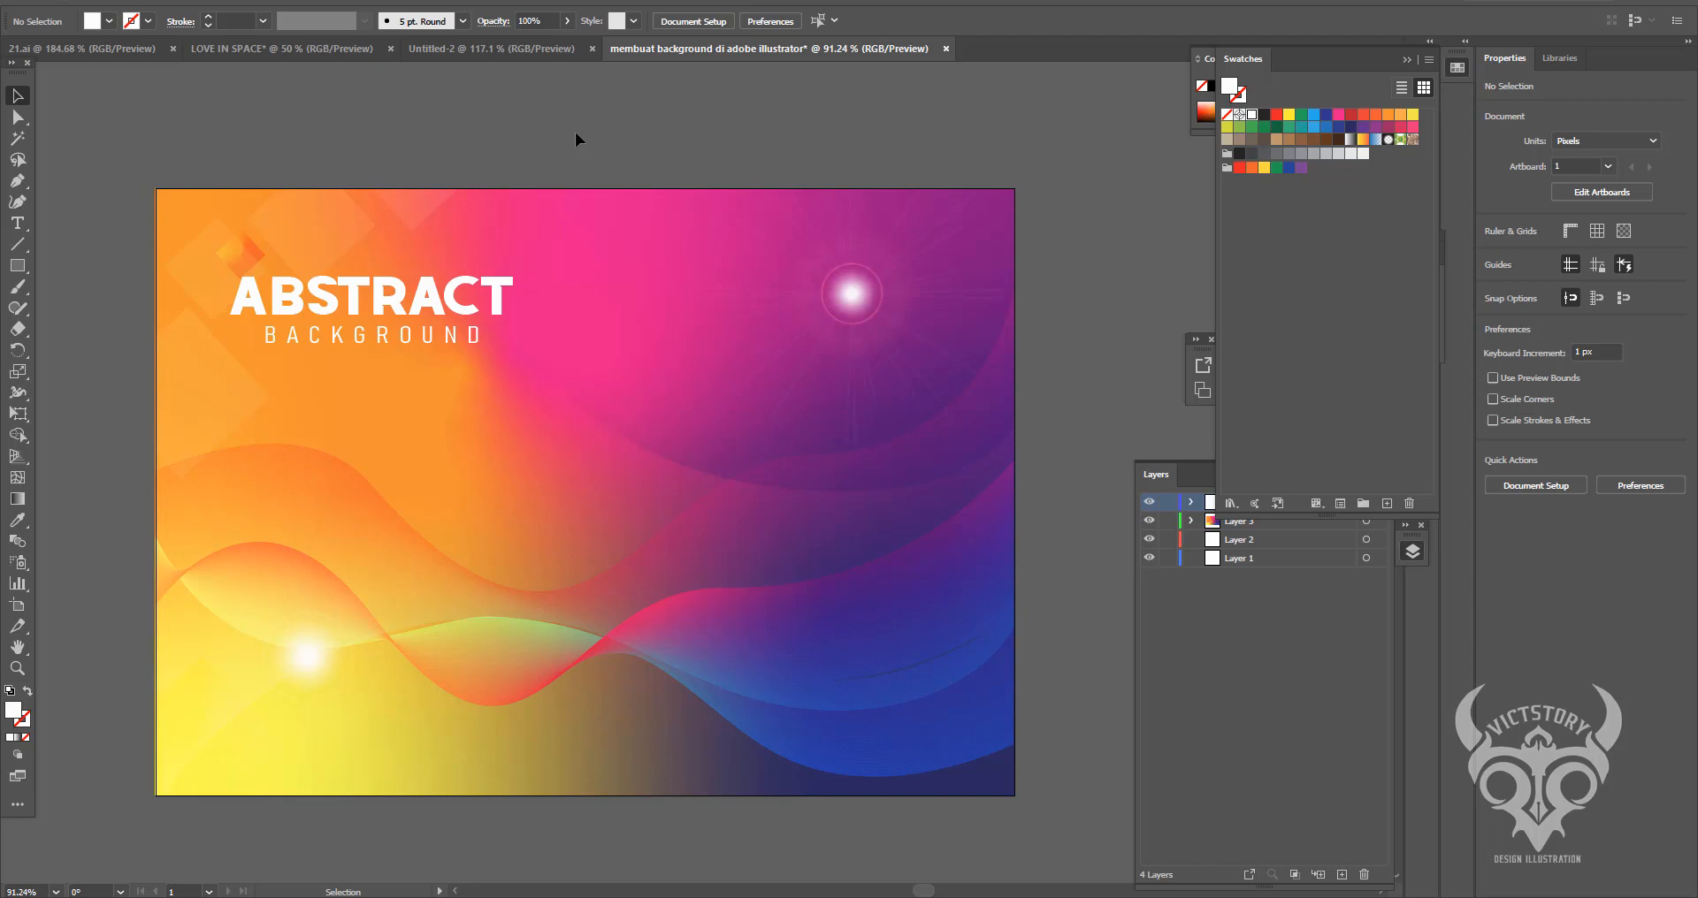
left_click(91, 6)
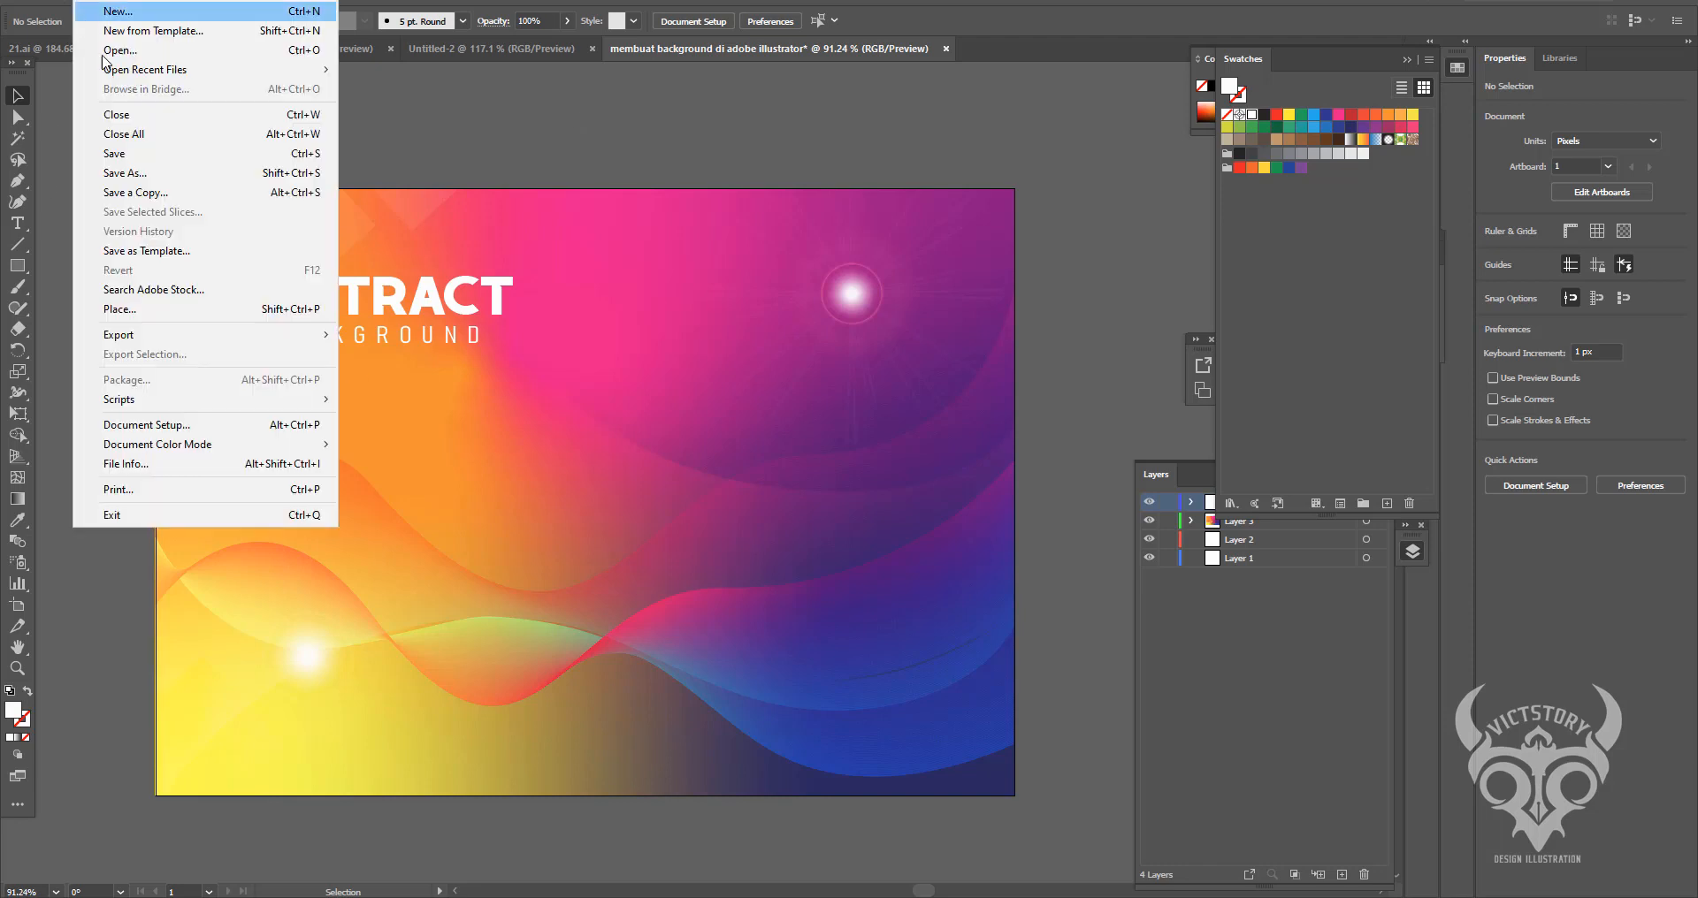
left_click(157, 152)
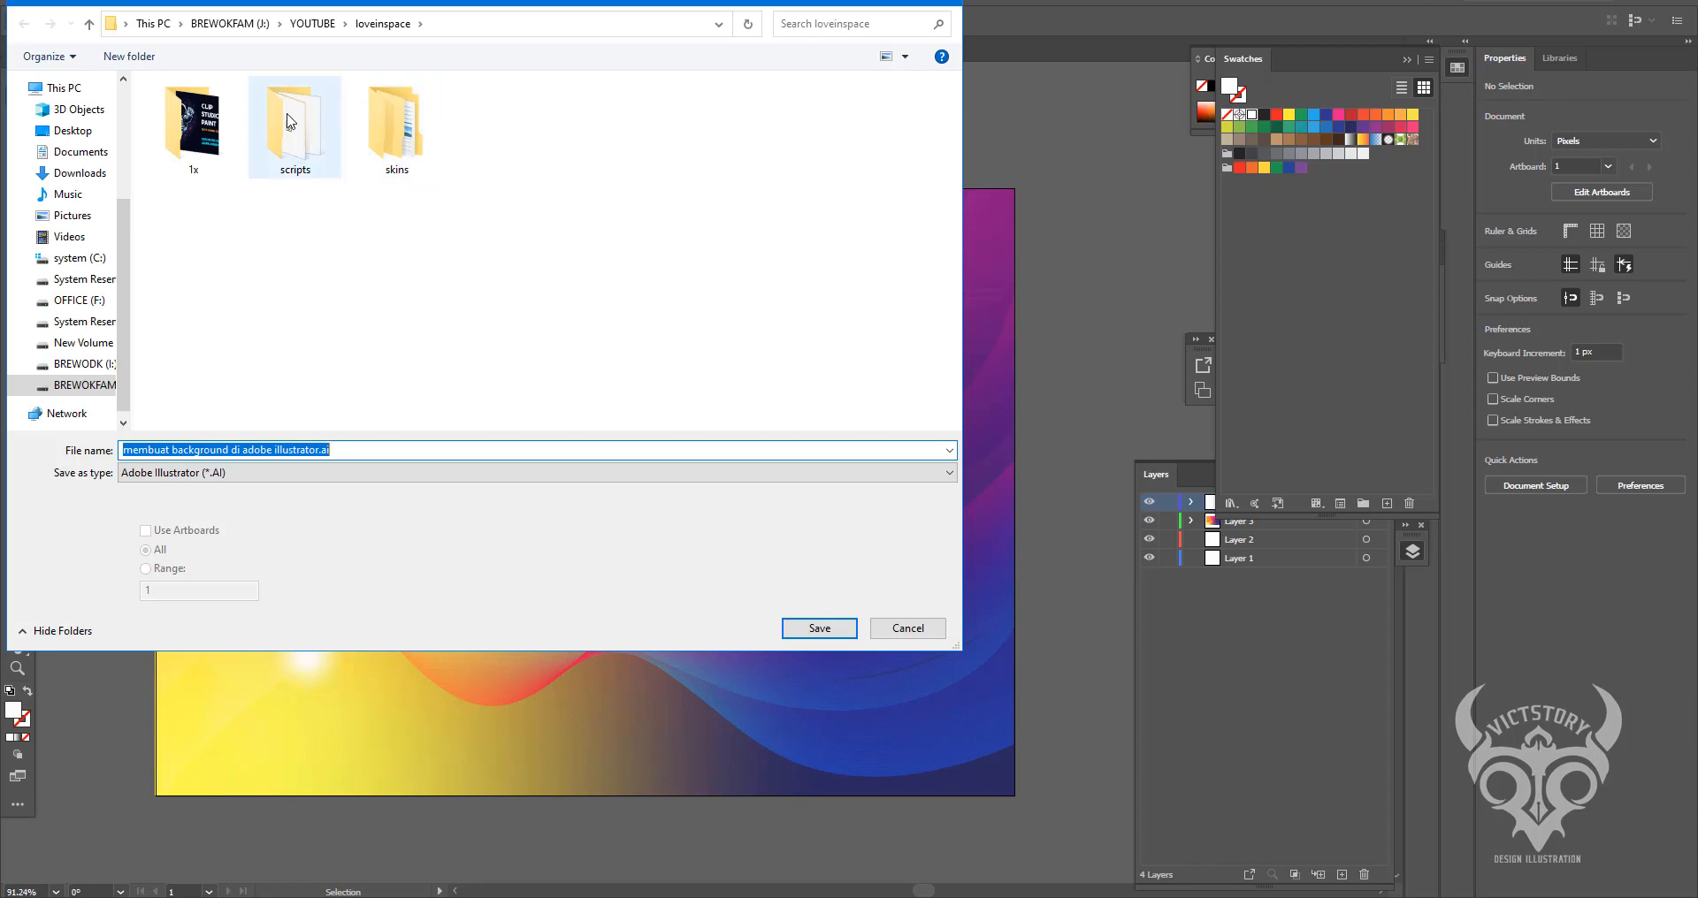
left_click(78, 300)
double_click(690, 132)
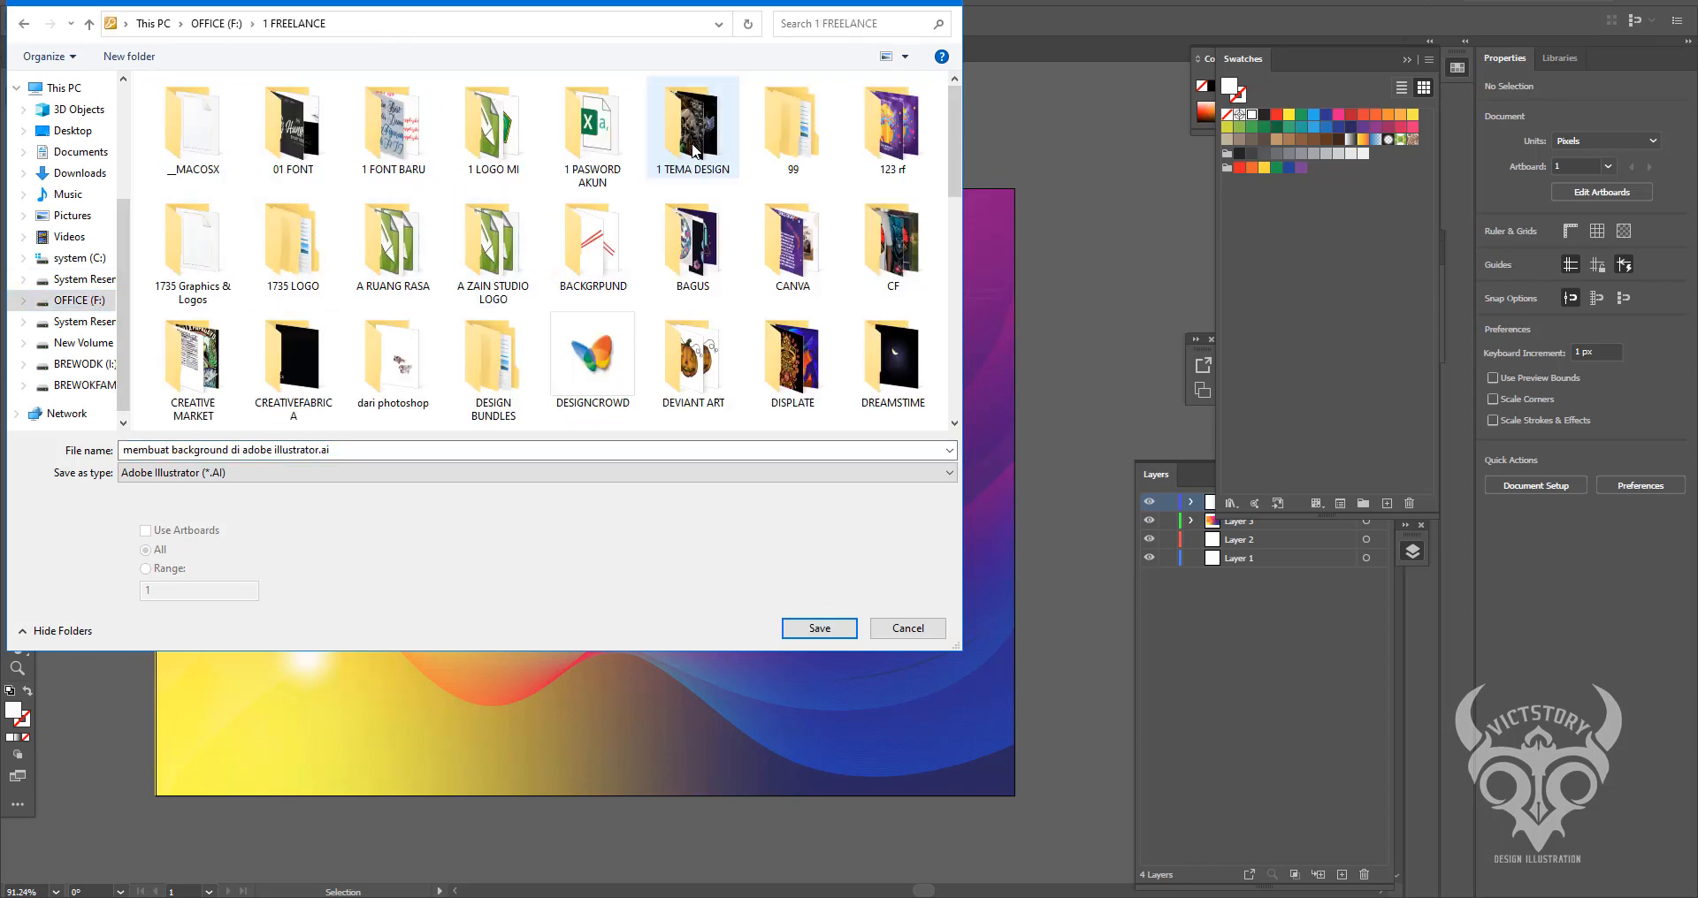
scroll(656, 189, "down", 5)
scroll(656, 189, "down", 2)
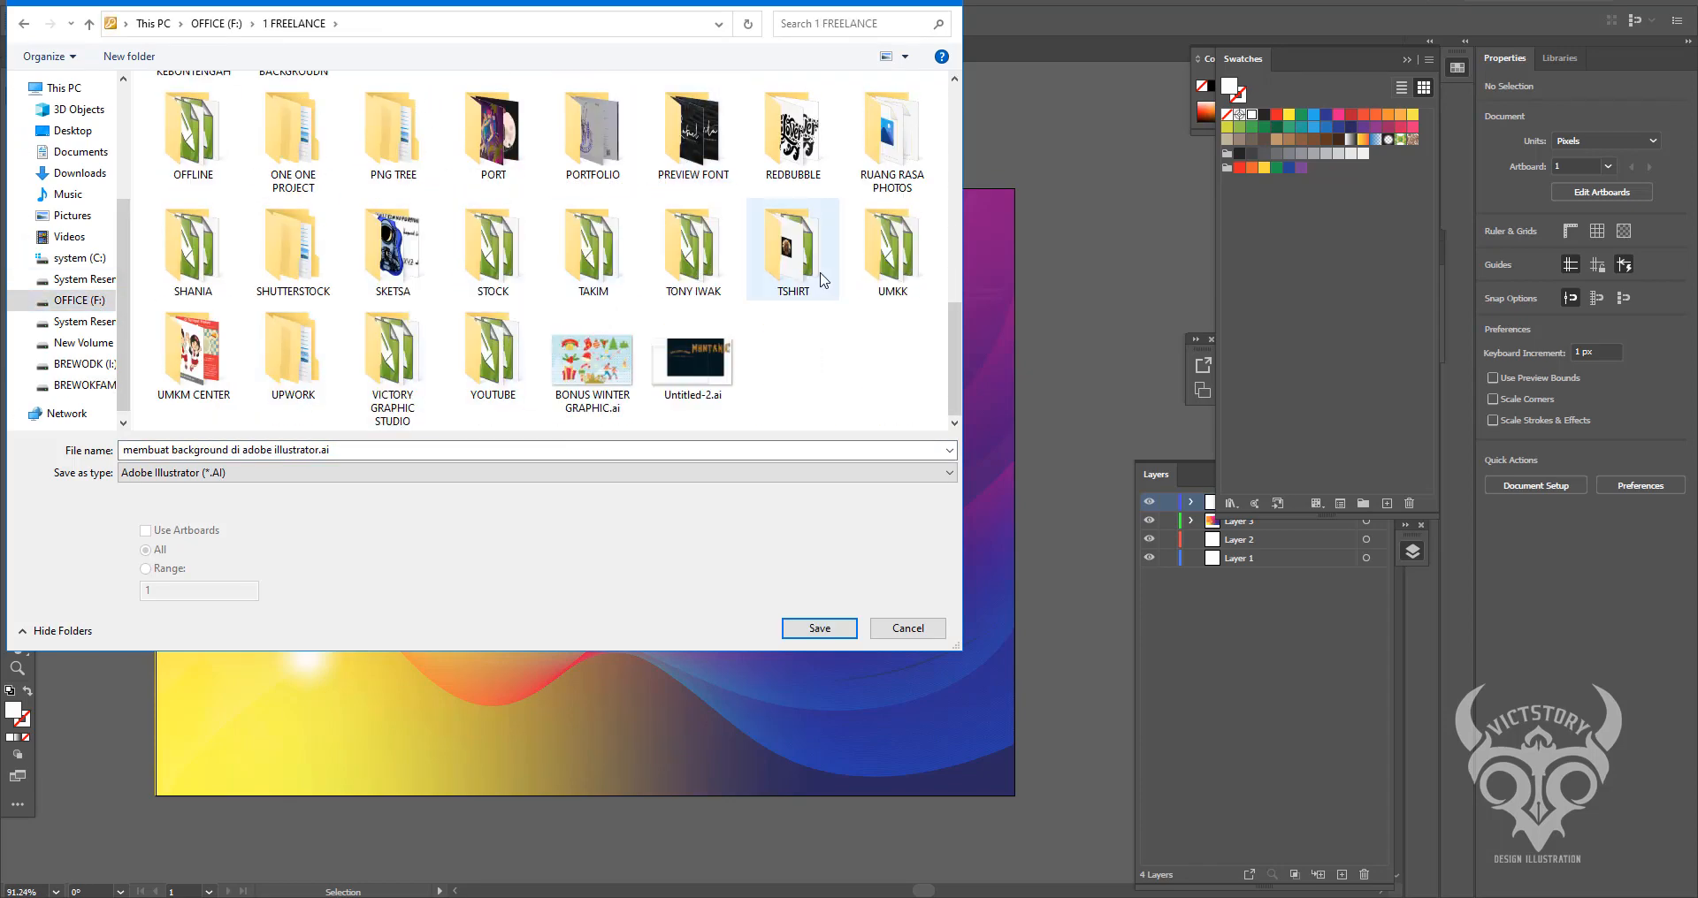
double_click(433, 270)
scroll(473, 119, "down", 3)
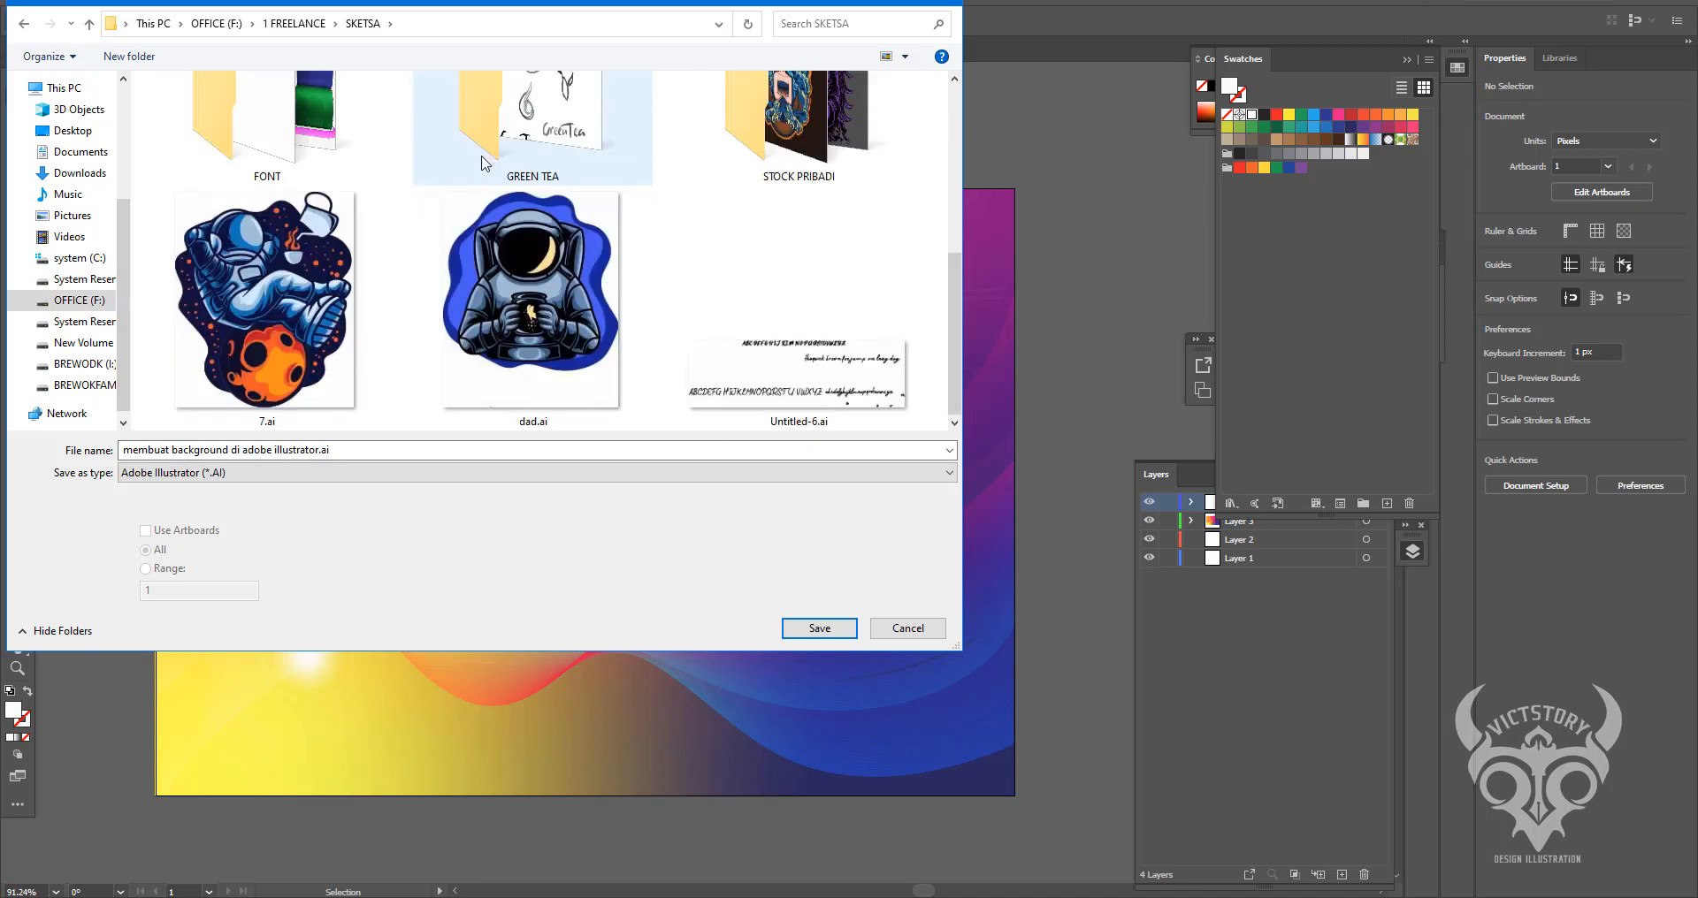
scroll(778, 154, "up", 1)
double_click(778, 159)
- Create a new folder named background inside STOCK PRIBADI
left_click(129, 56)
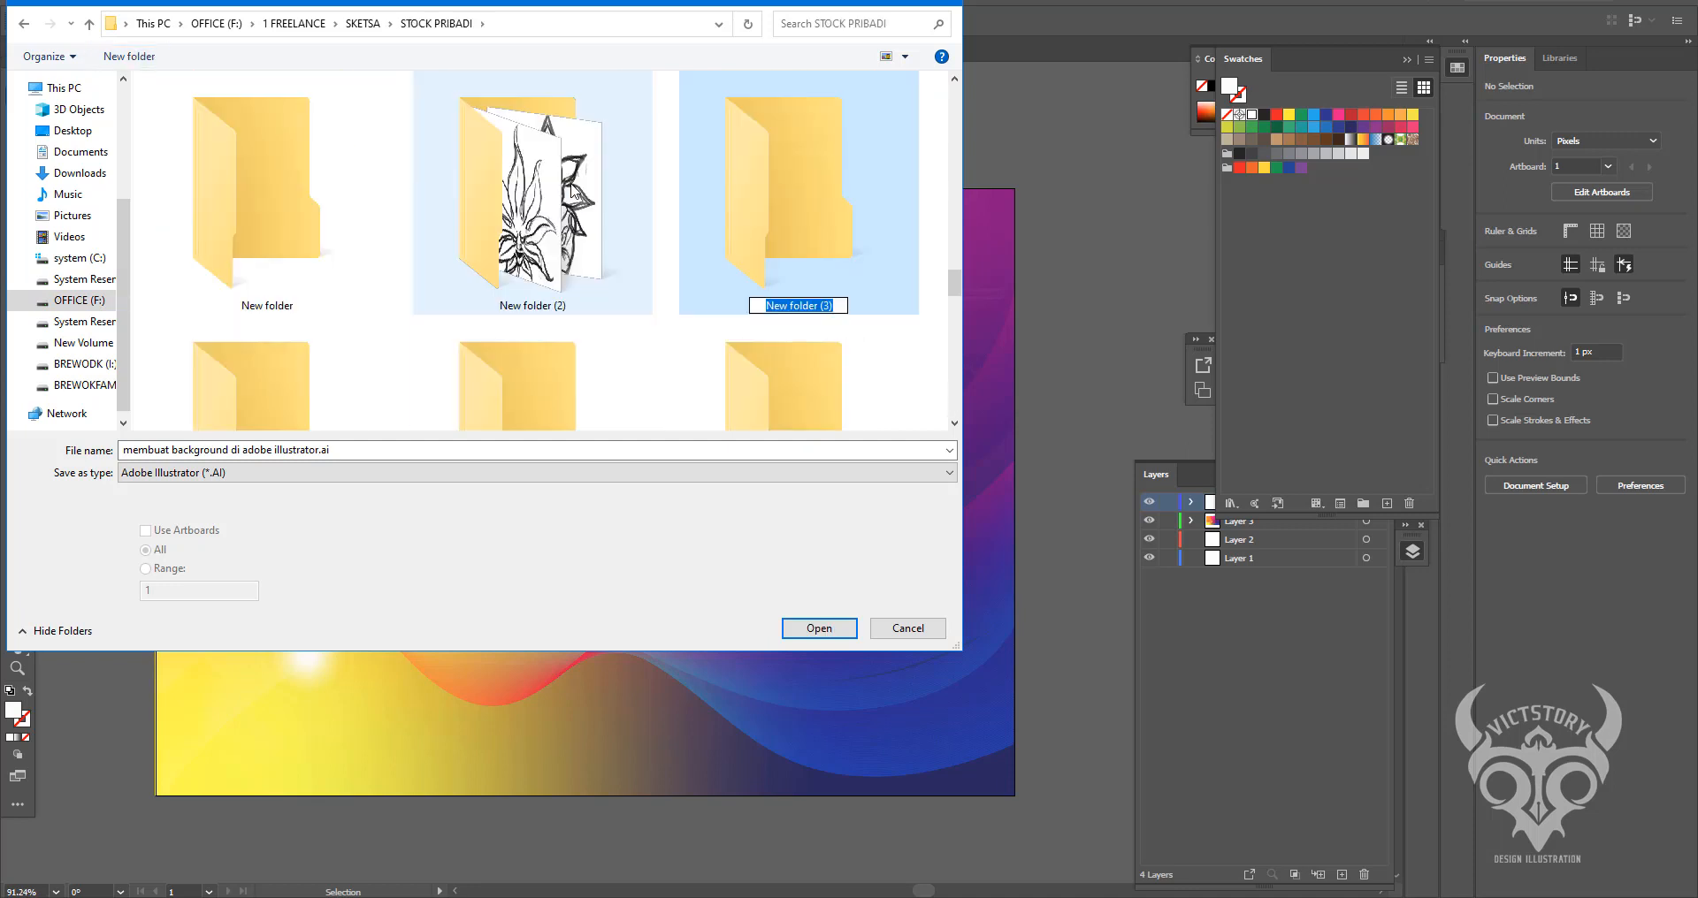
type("background")
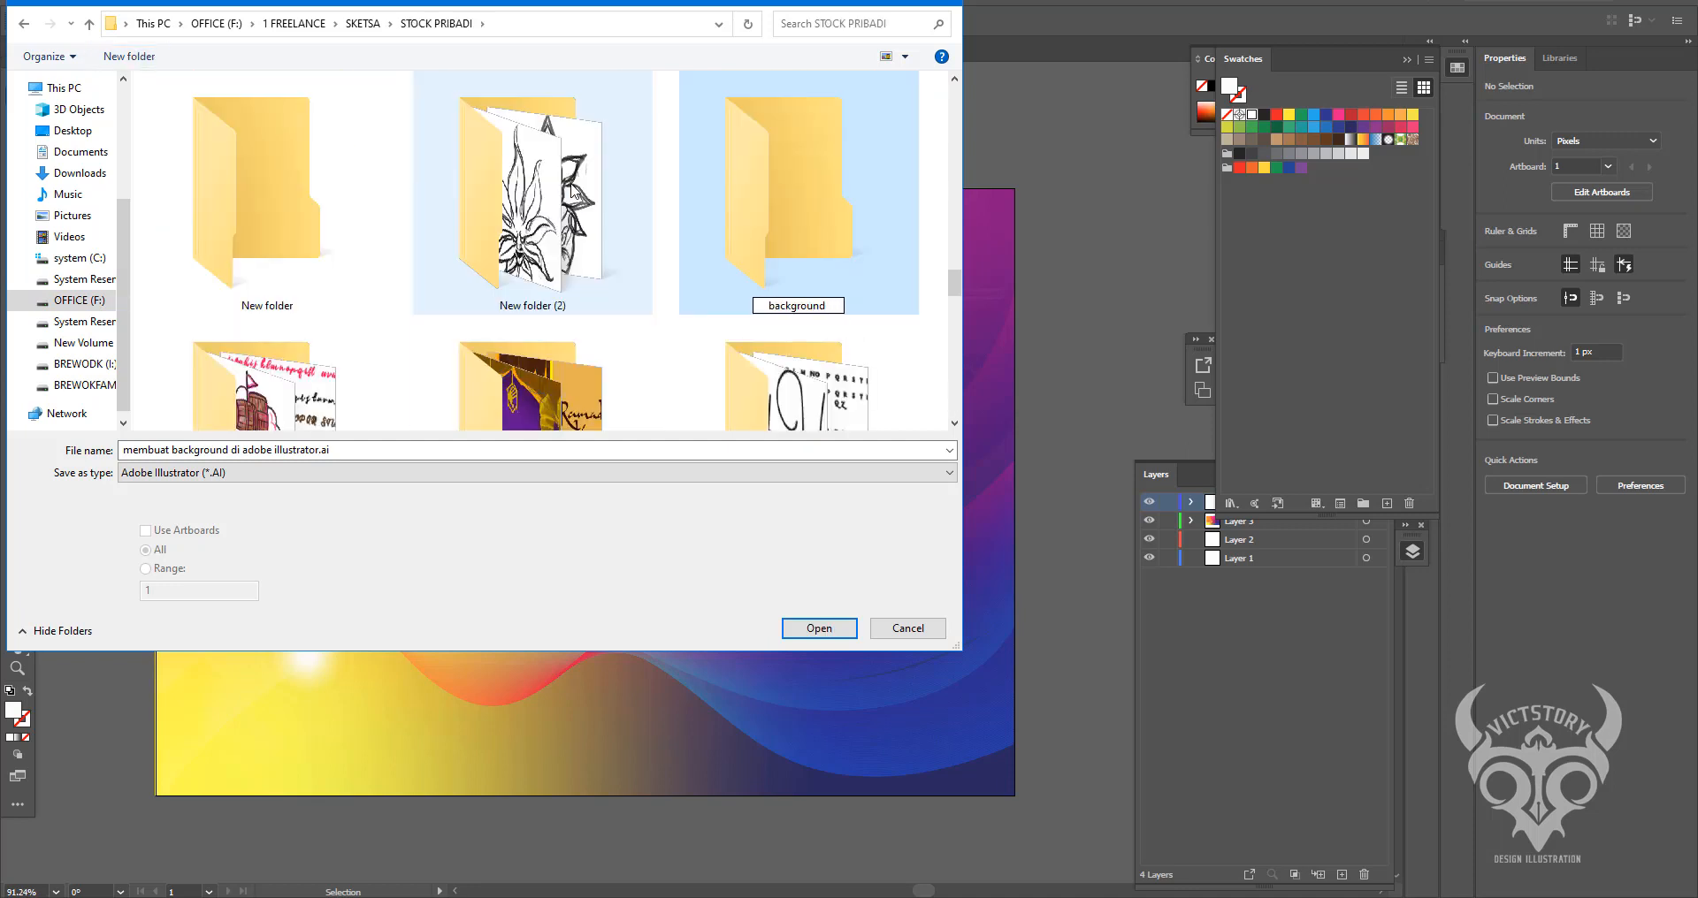
key("Return")
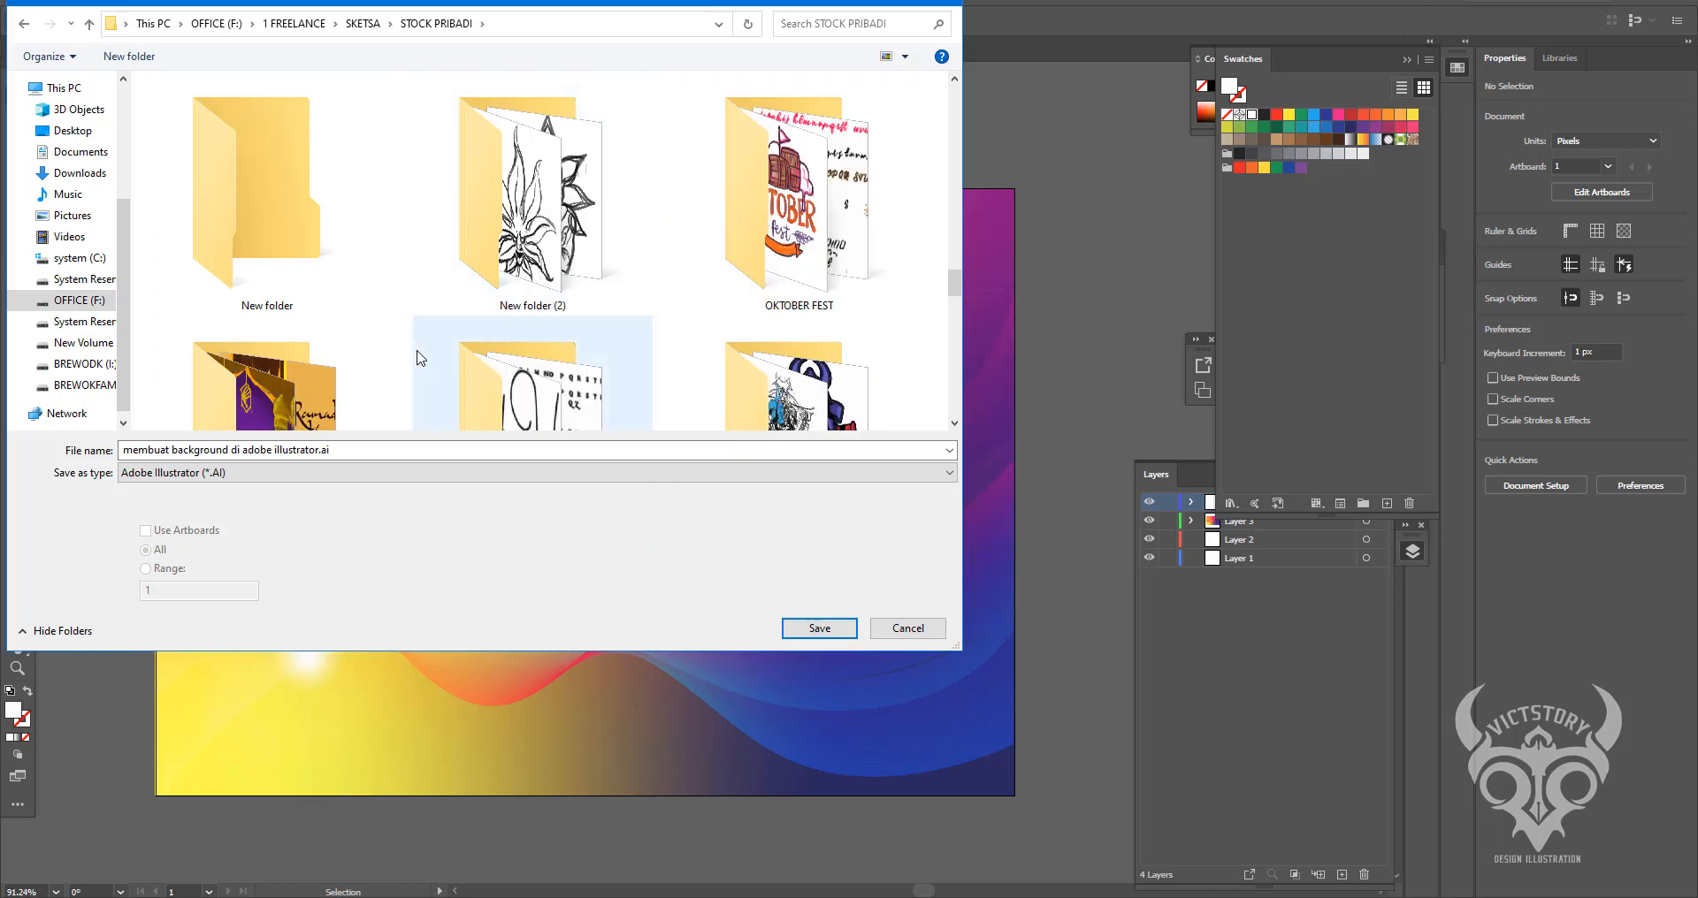
- Create and open a folder named BACKGROUND DESAIN, and save membuat background di adobe illustrator.ai in it as an Adobe Illustrator file
left_click(129, 56)
type("B")
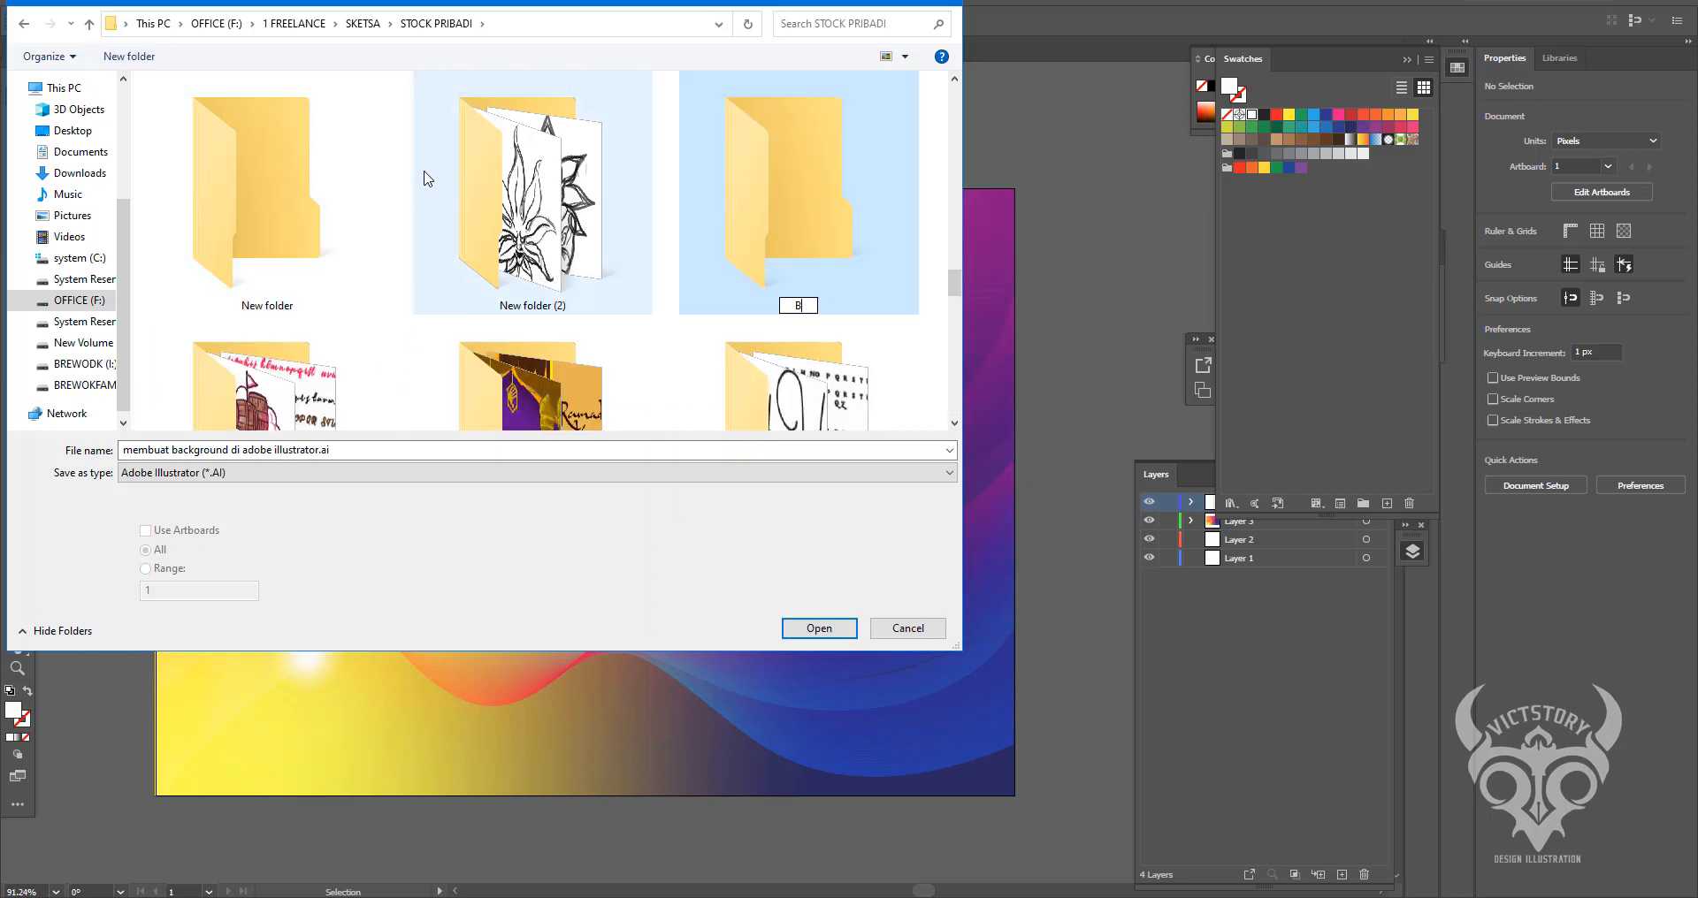
type("ACKGROUND")
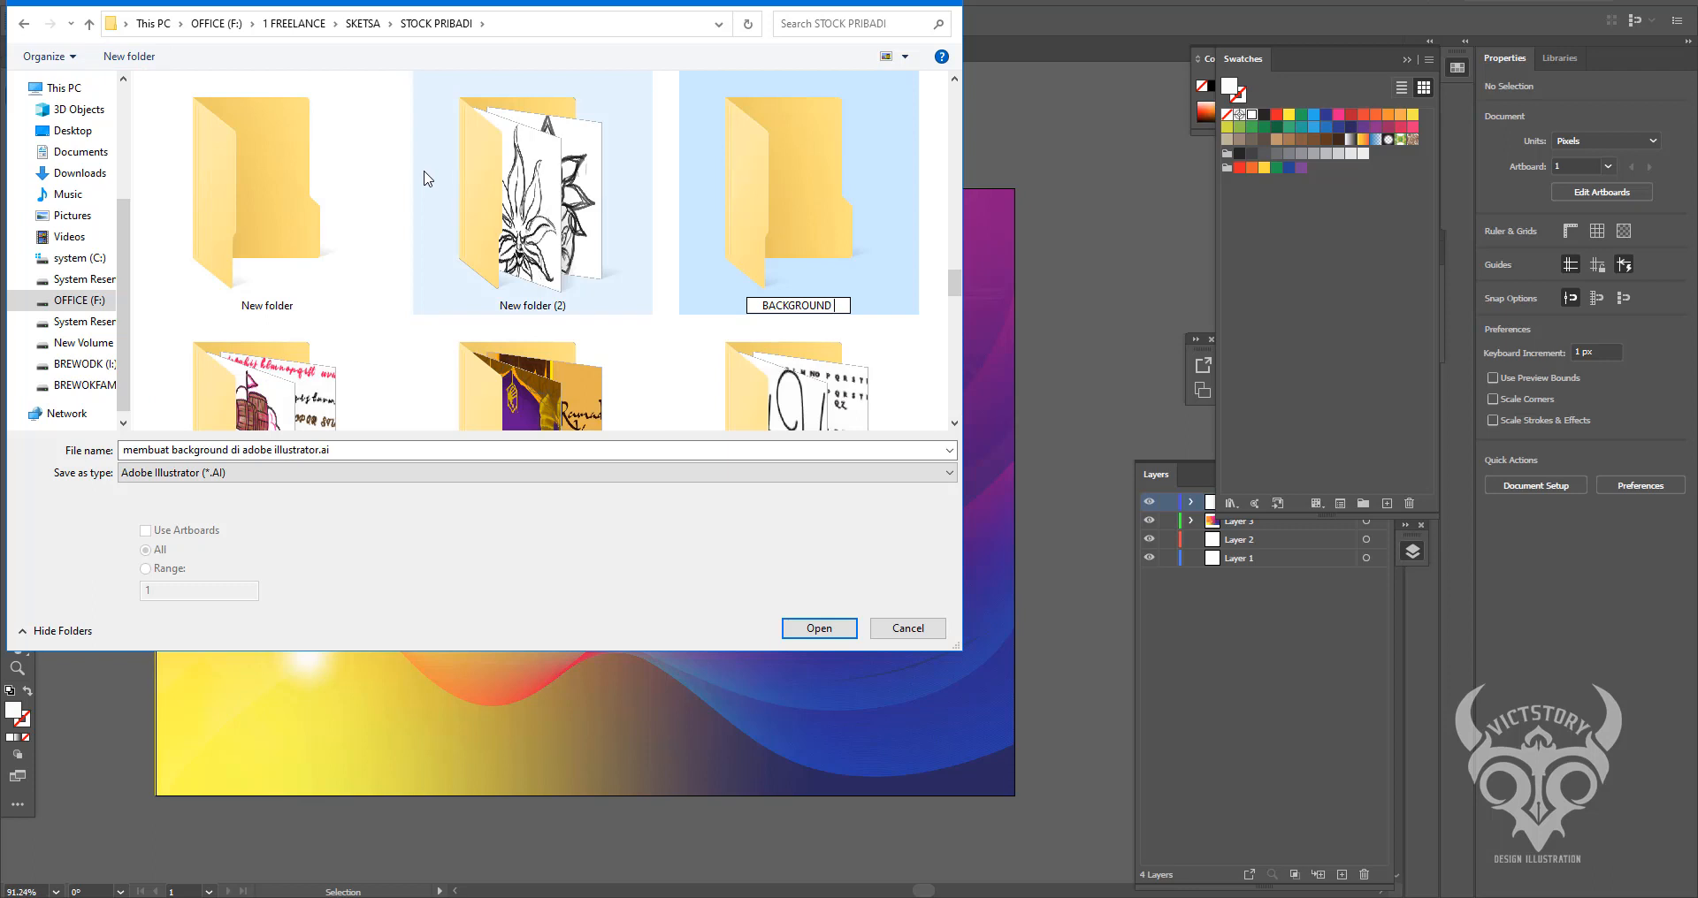
type(" DESIGN")
key("Return")
key("Return")
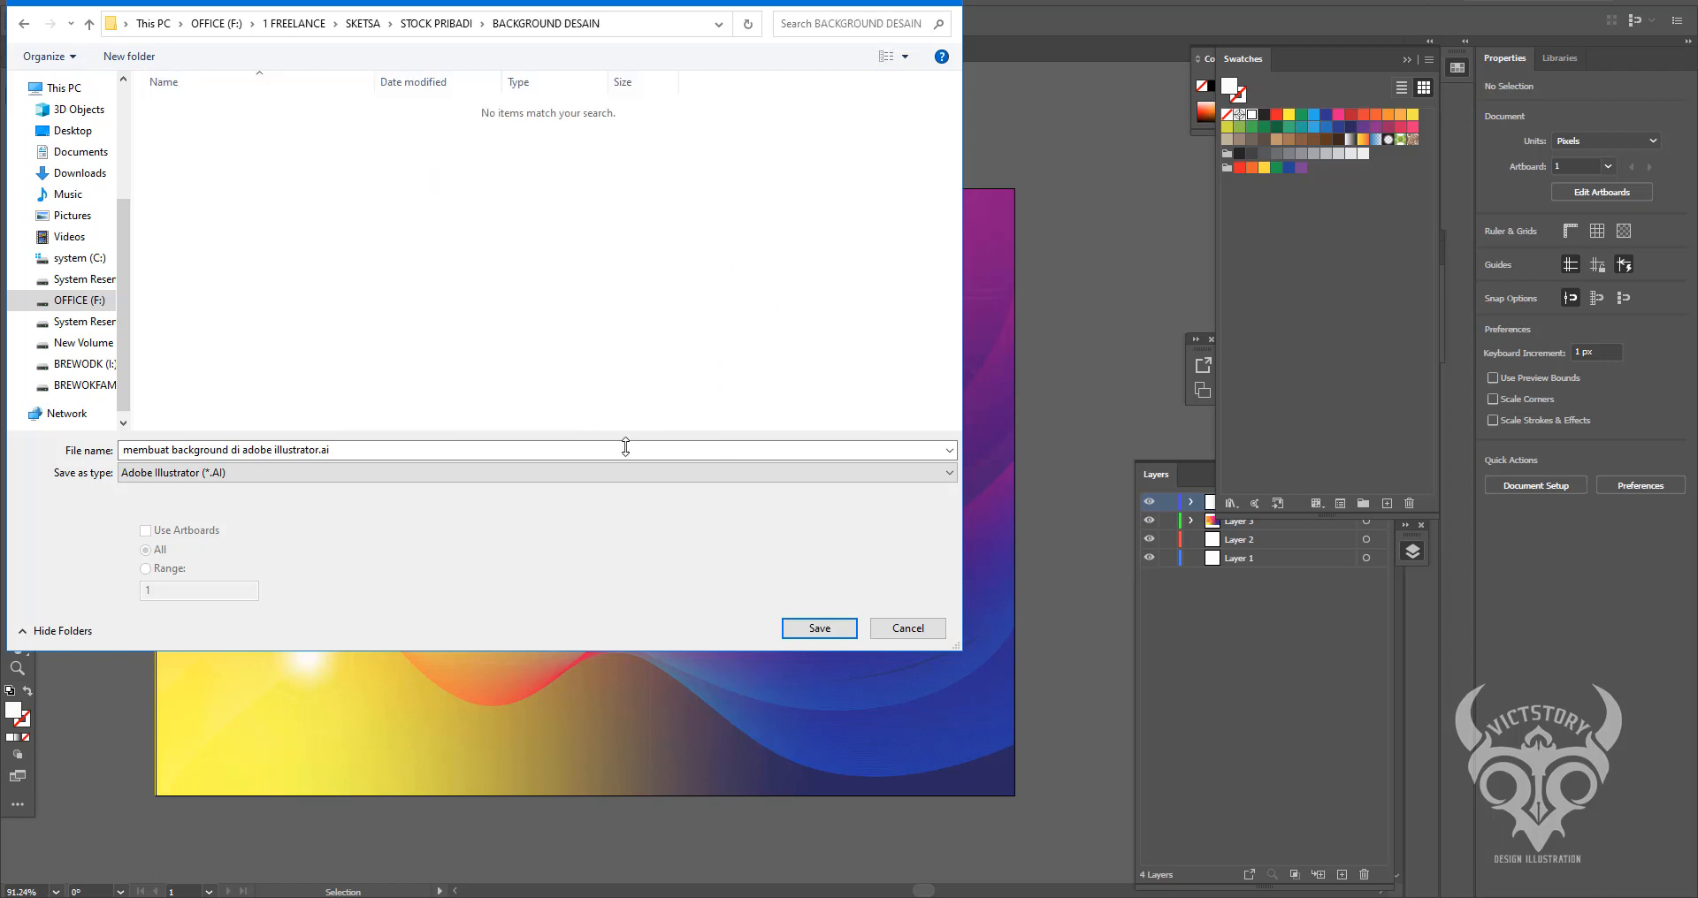
left_click(819, 627)
left_click(917, 693)
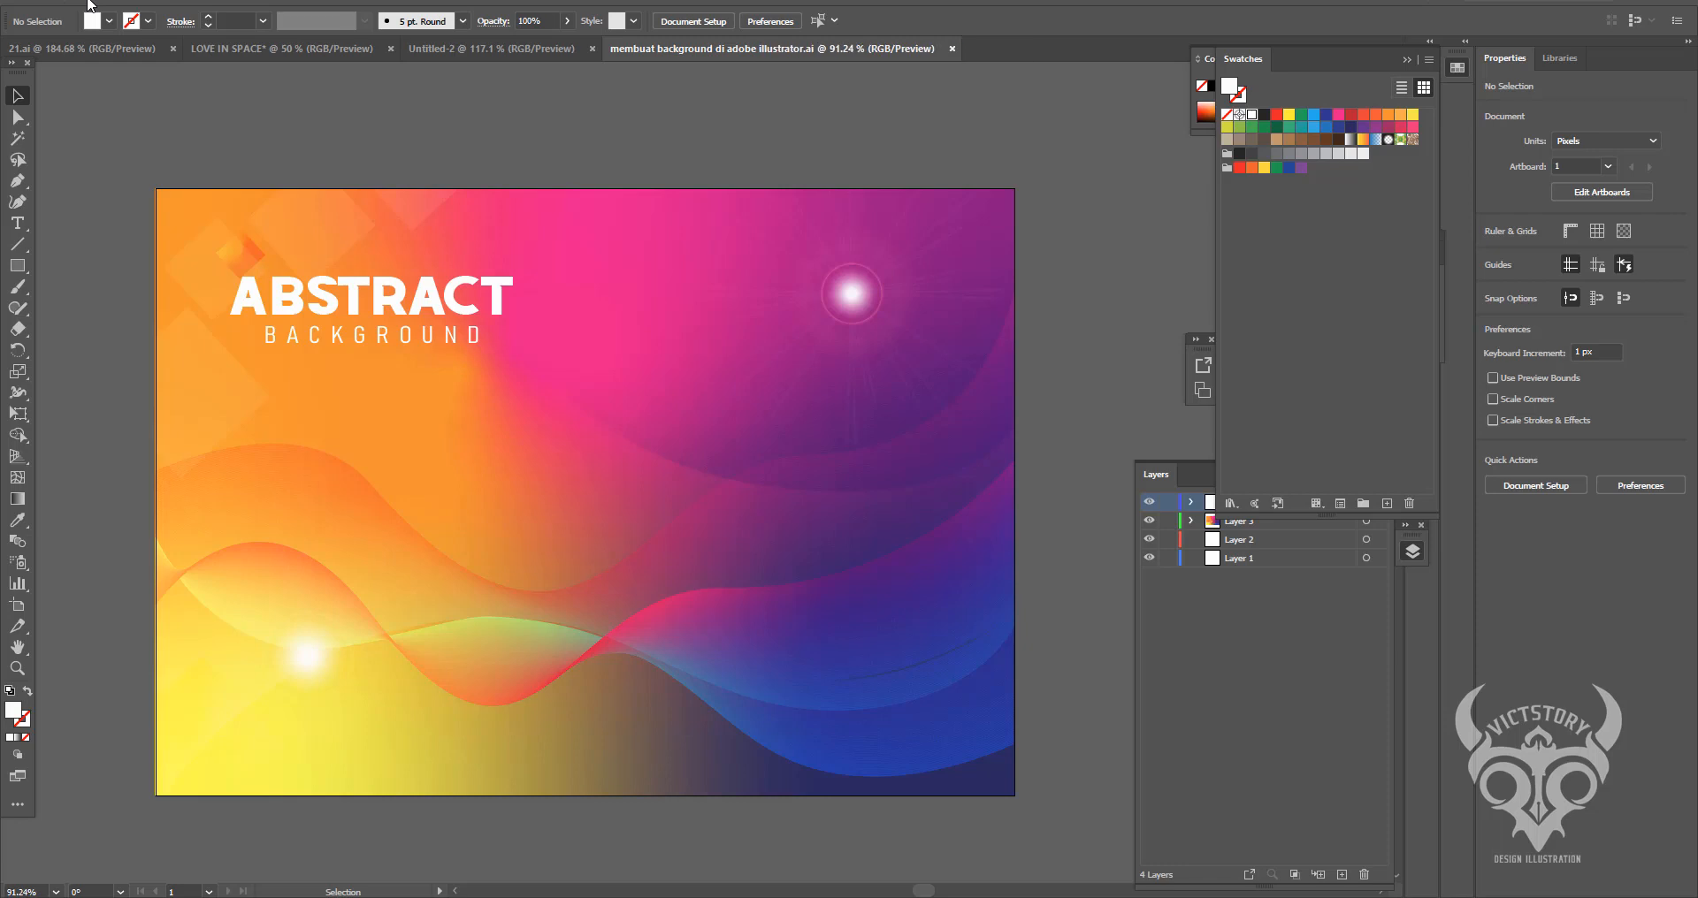
- Set up an Export for Screens of the artboard and rename Artboard 1 as BACKGROUND
left_click(88, 3)
mouse_move(210, 335)
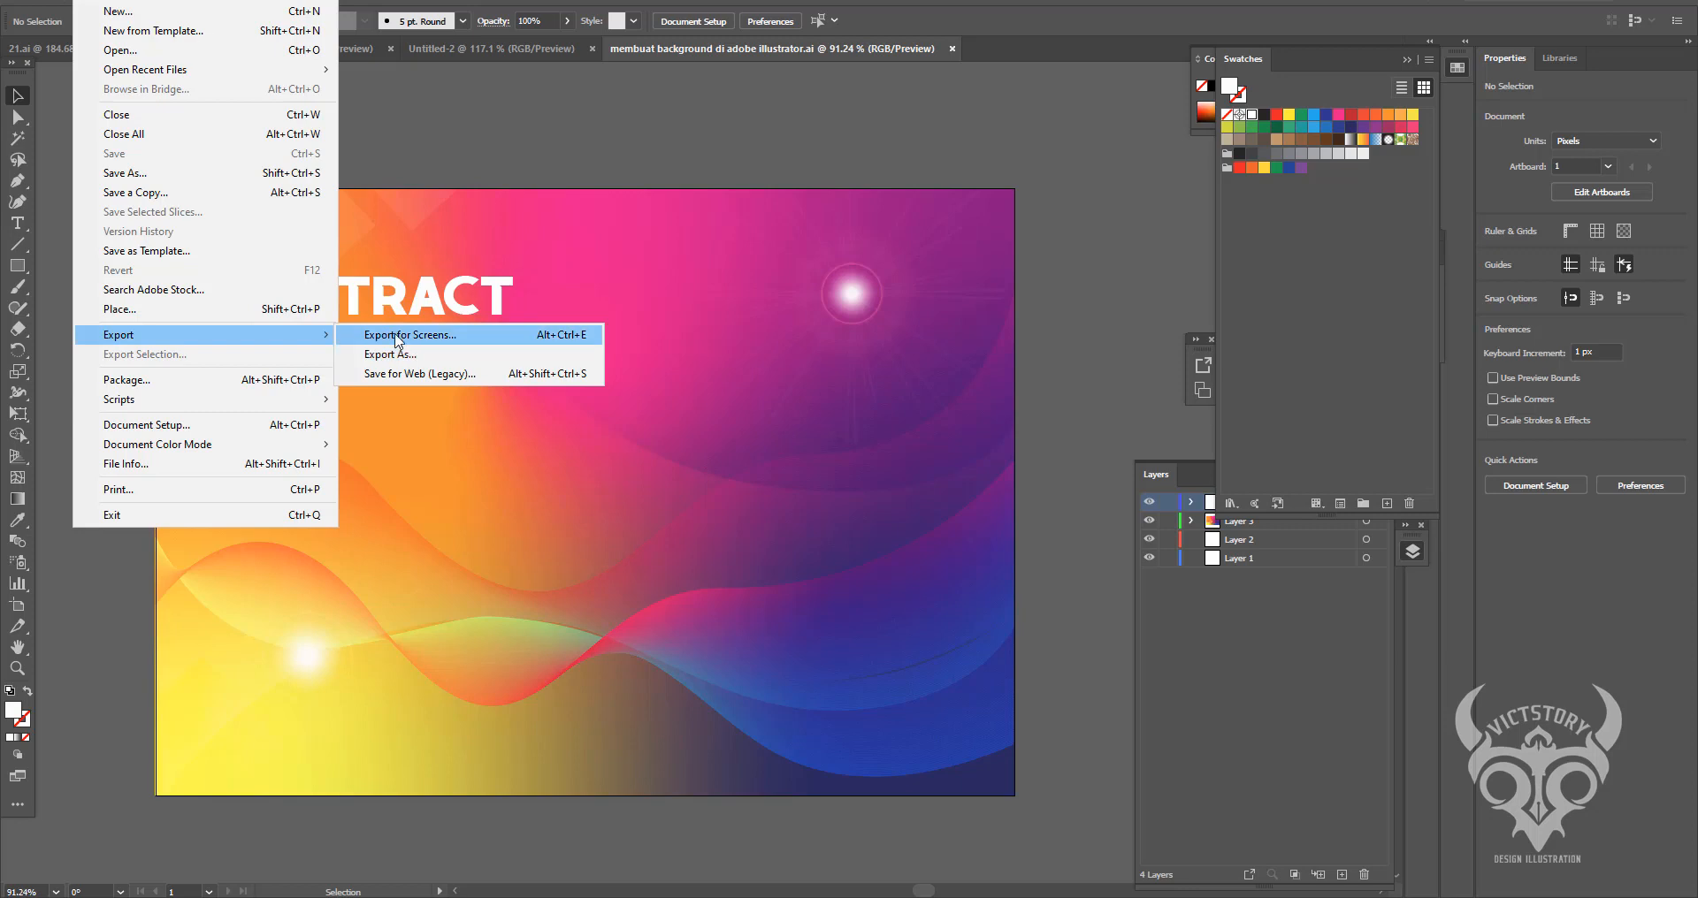
left_click(393, 334)
left_click(679, 233)
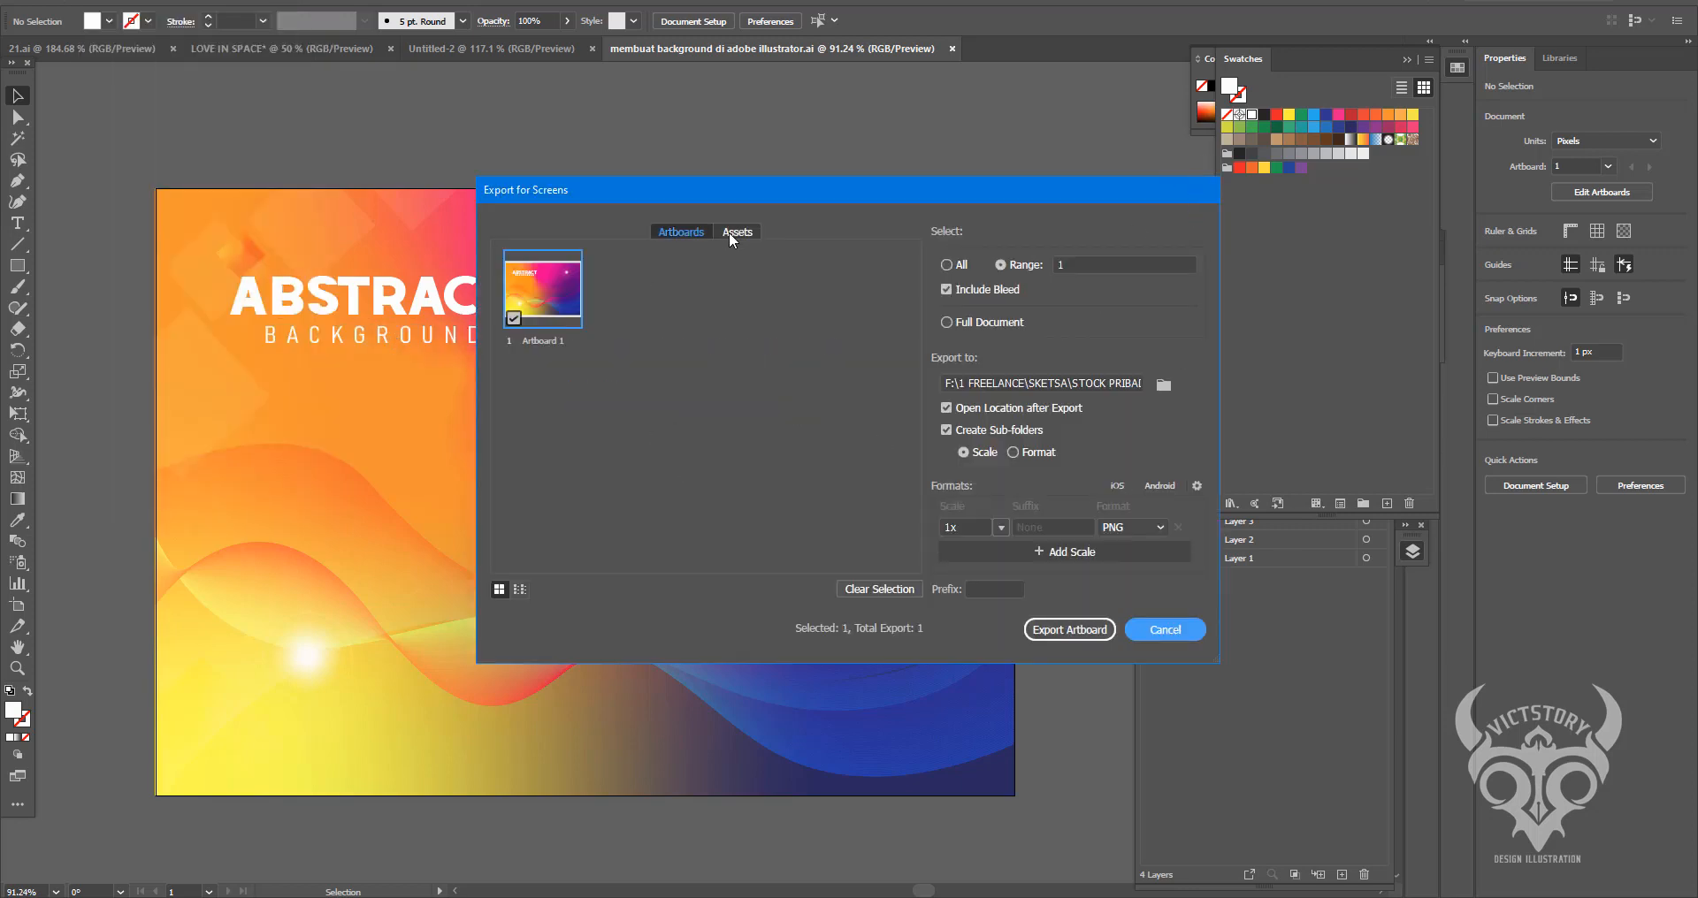
type("GROUND ABSTRACT")
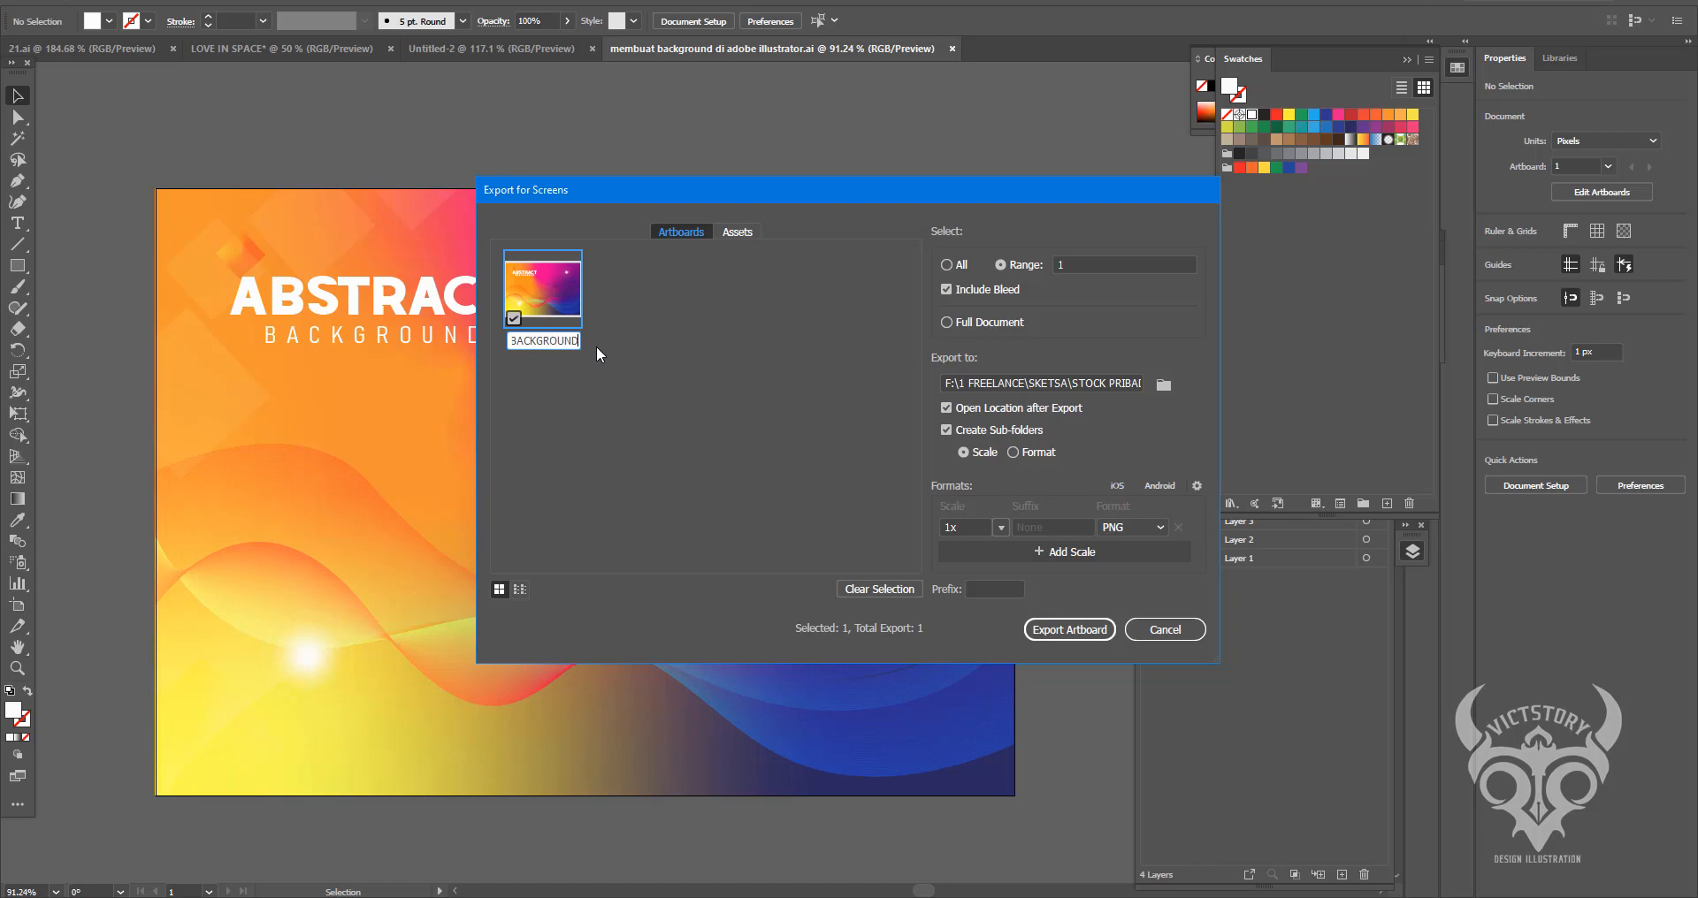
- Set the export location to a new folder named abstract background in J:\YOUTUBE and export the artboard as a 1x PNG
left_click(1163, 384)
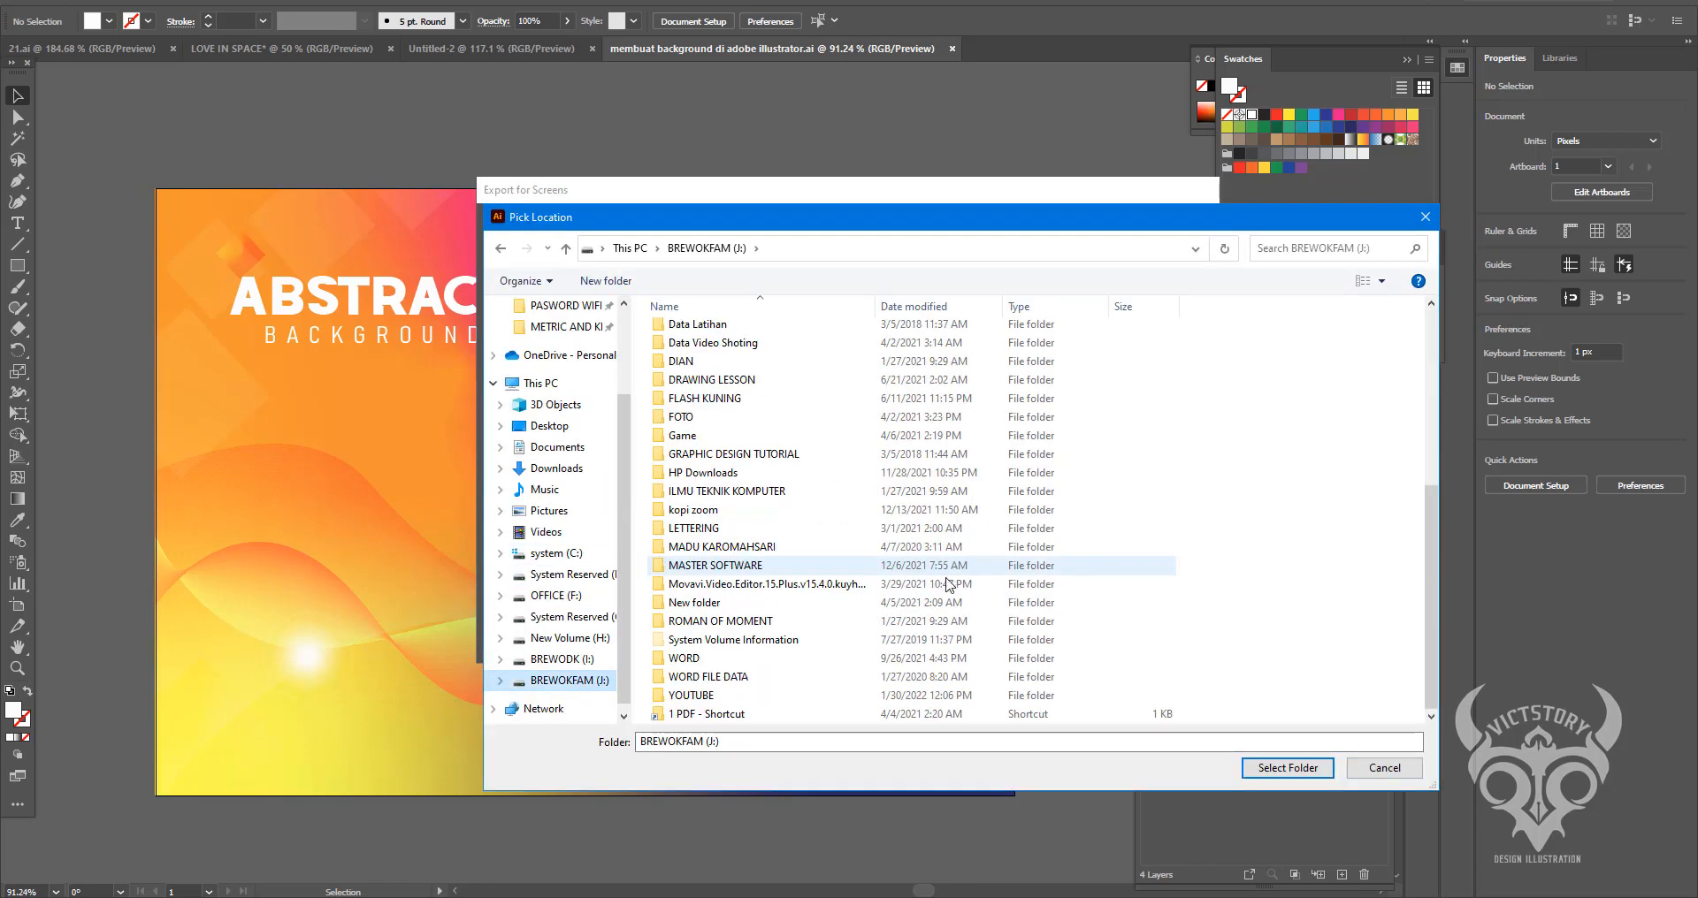
double_click(698, 698)
left_click(606, 280)
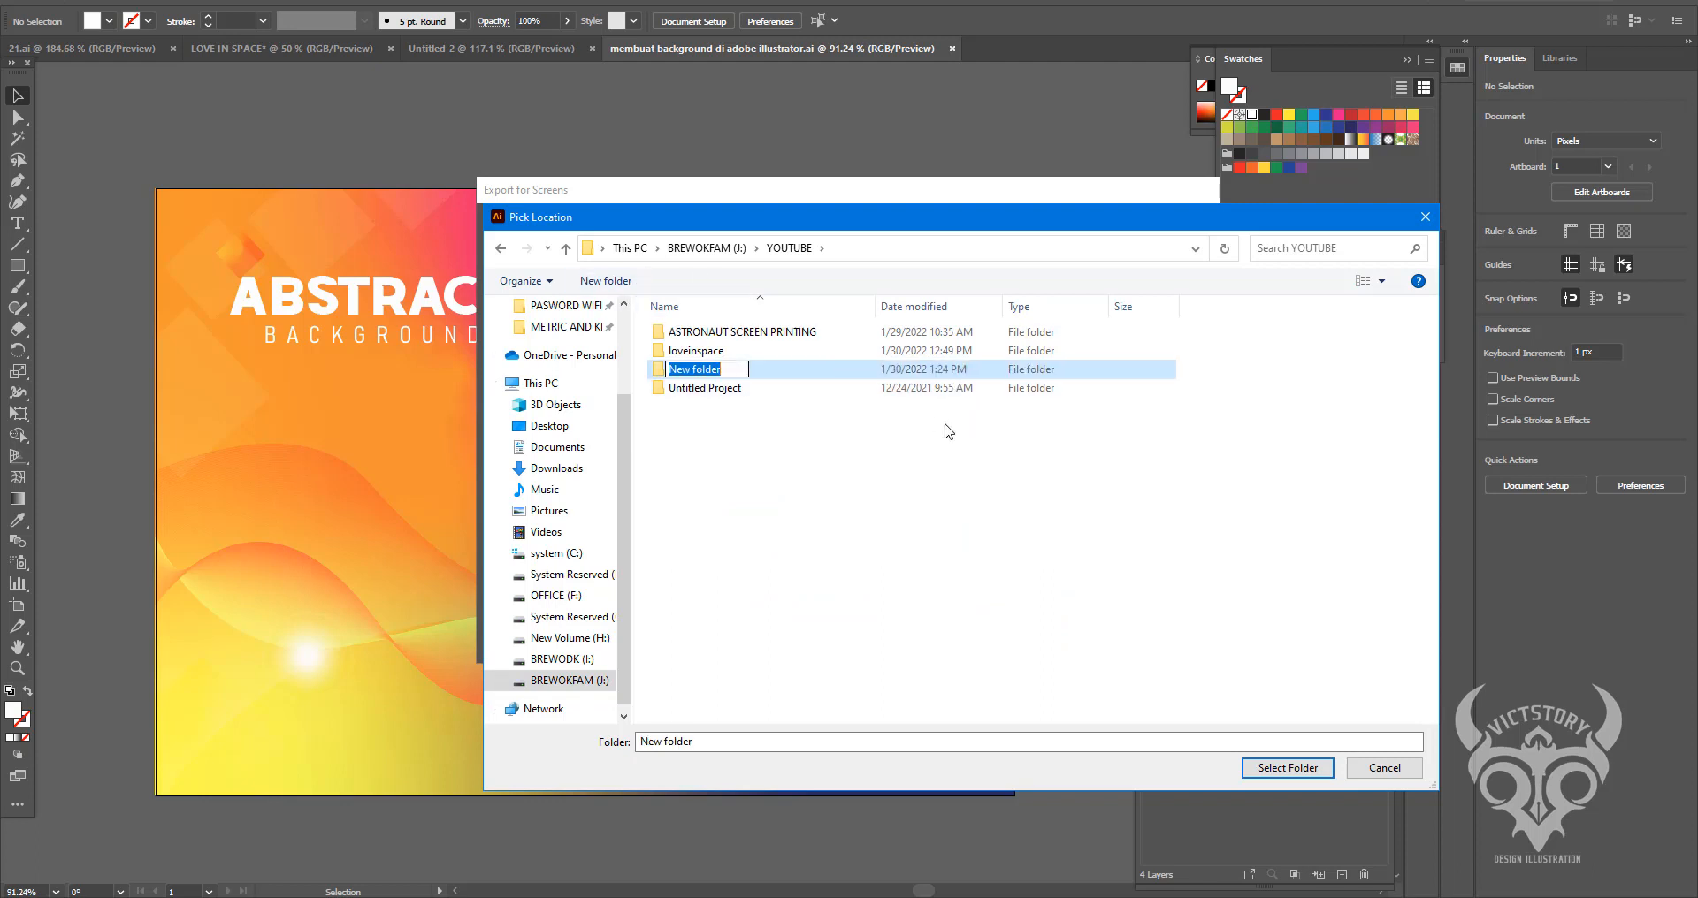
type("abstract backgro")
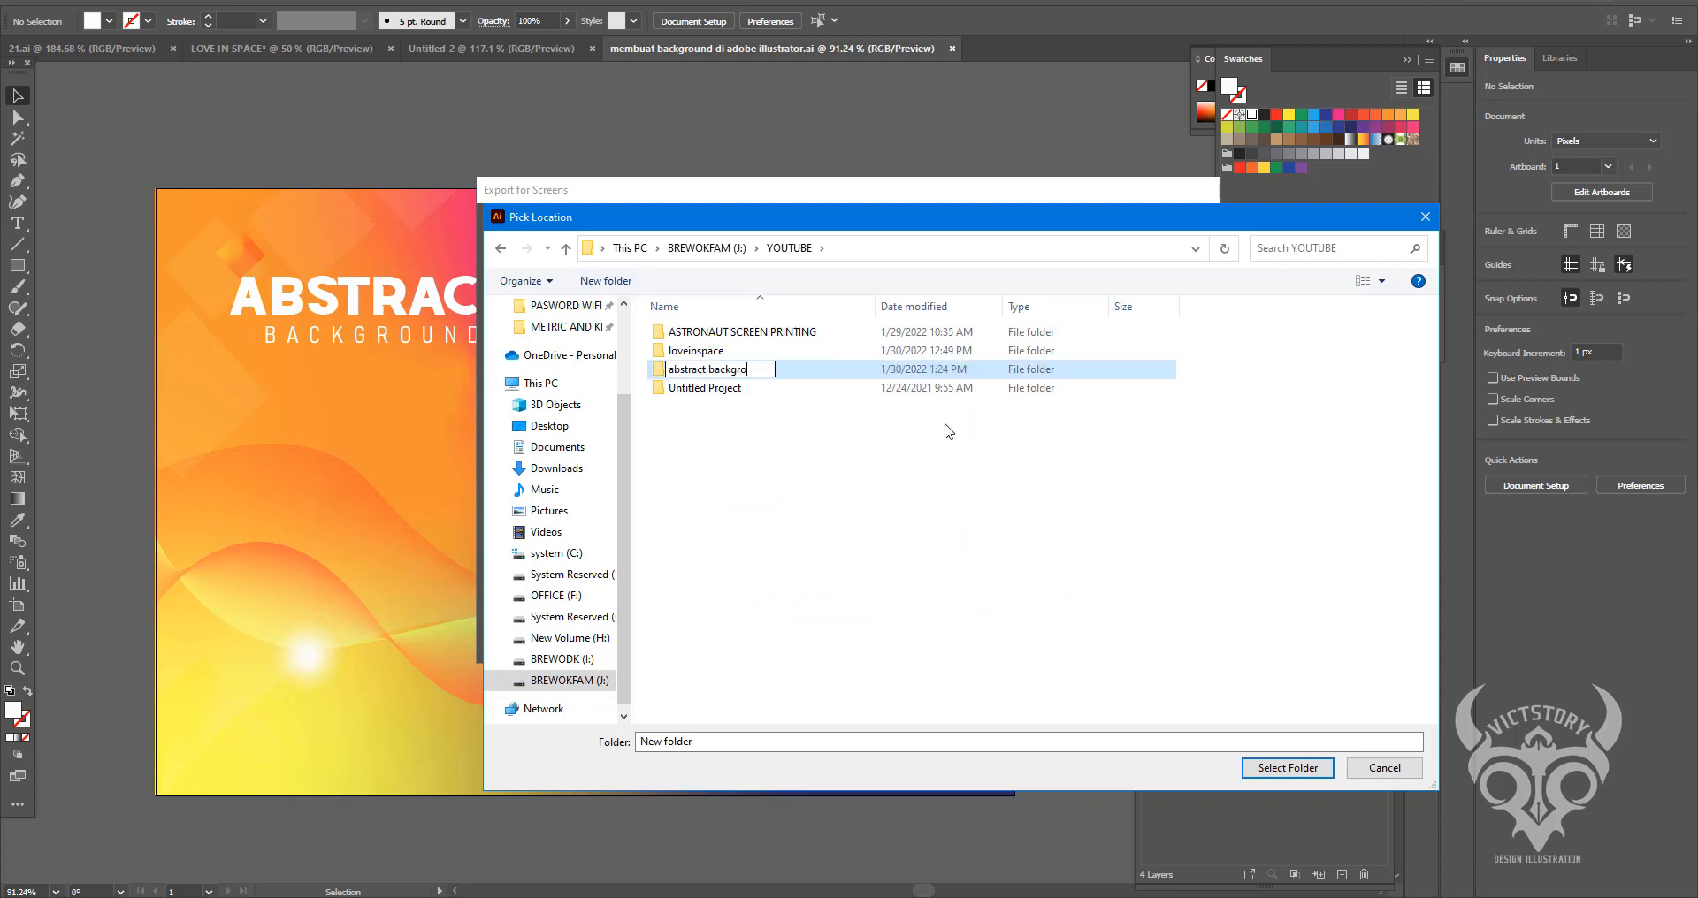
type("und")
key("Return")
key("Return")
key("Return")
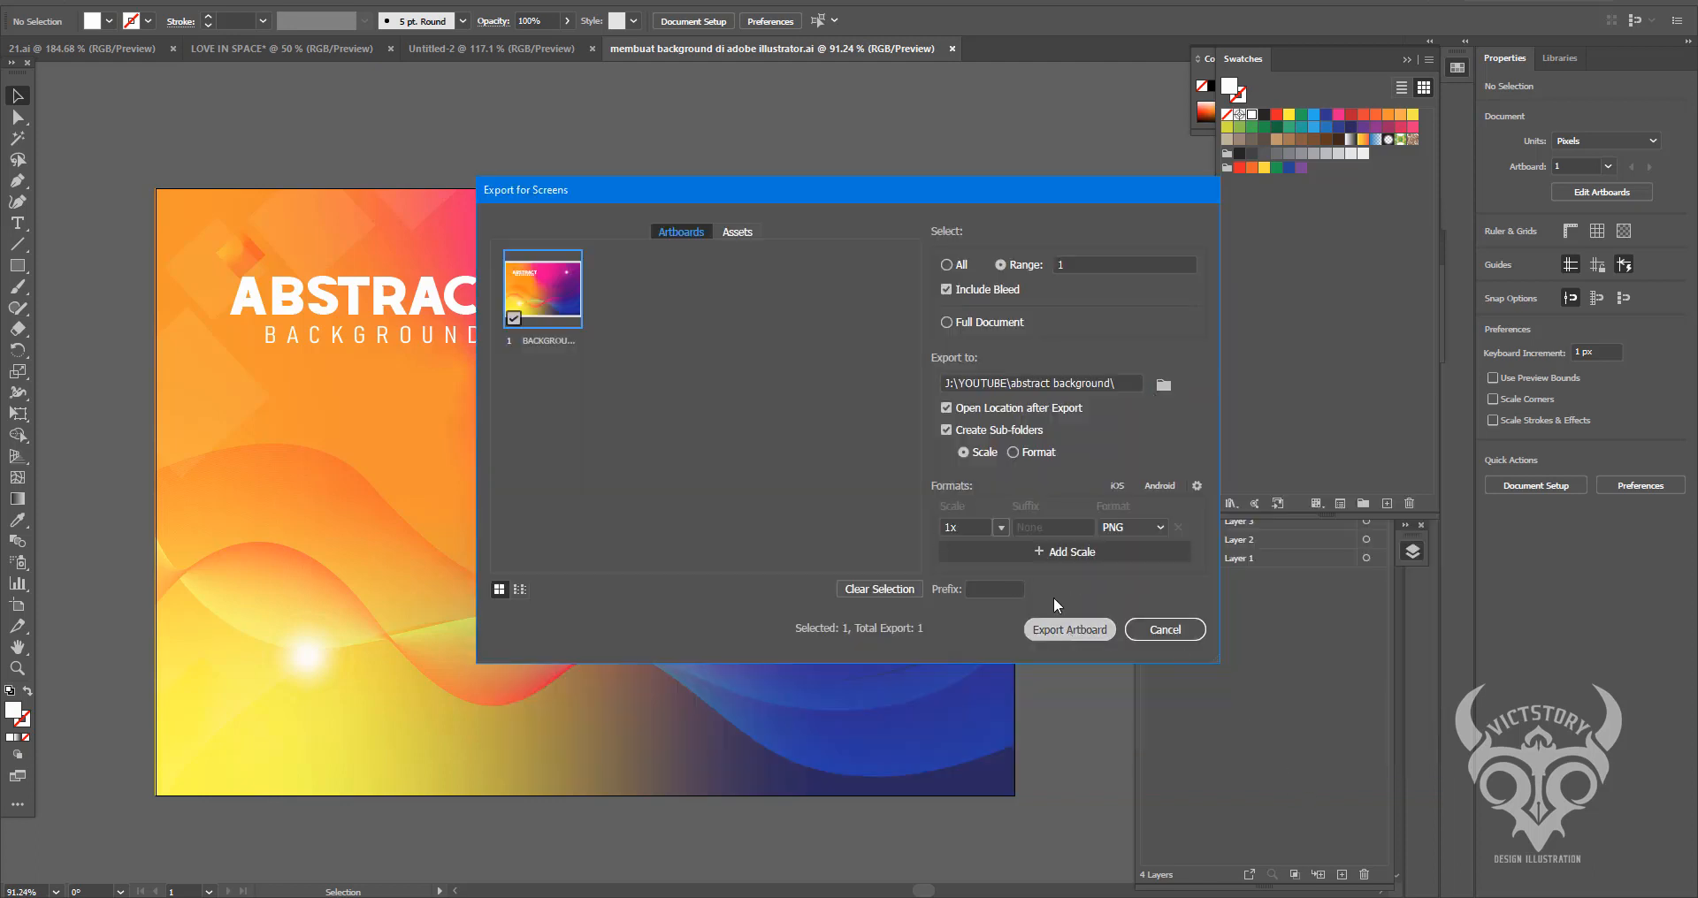
key("Return")
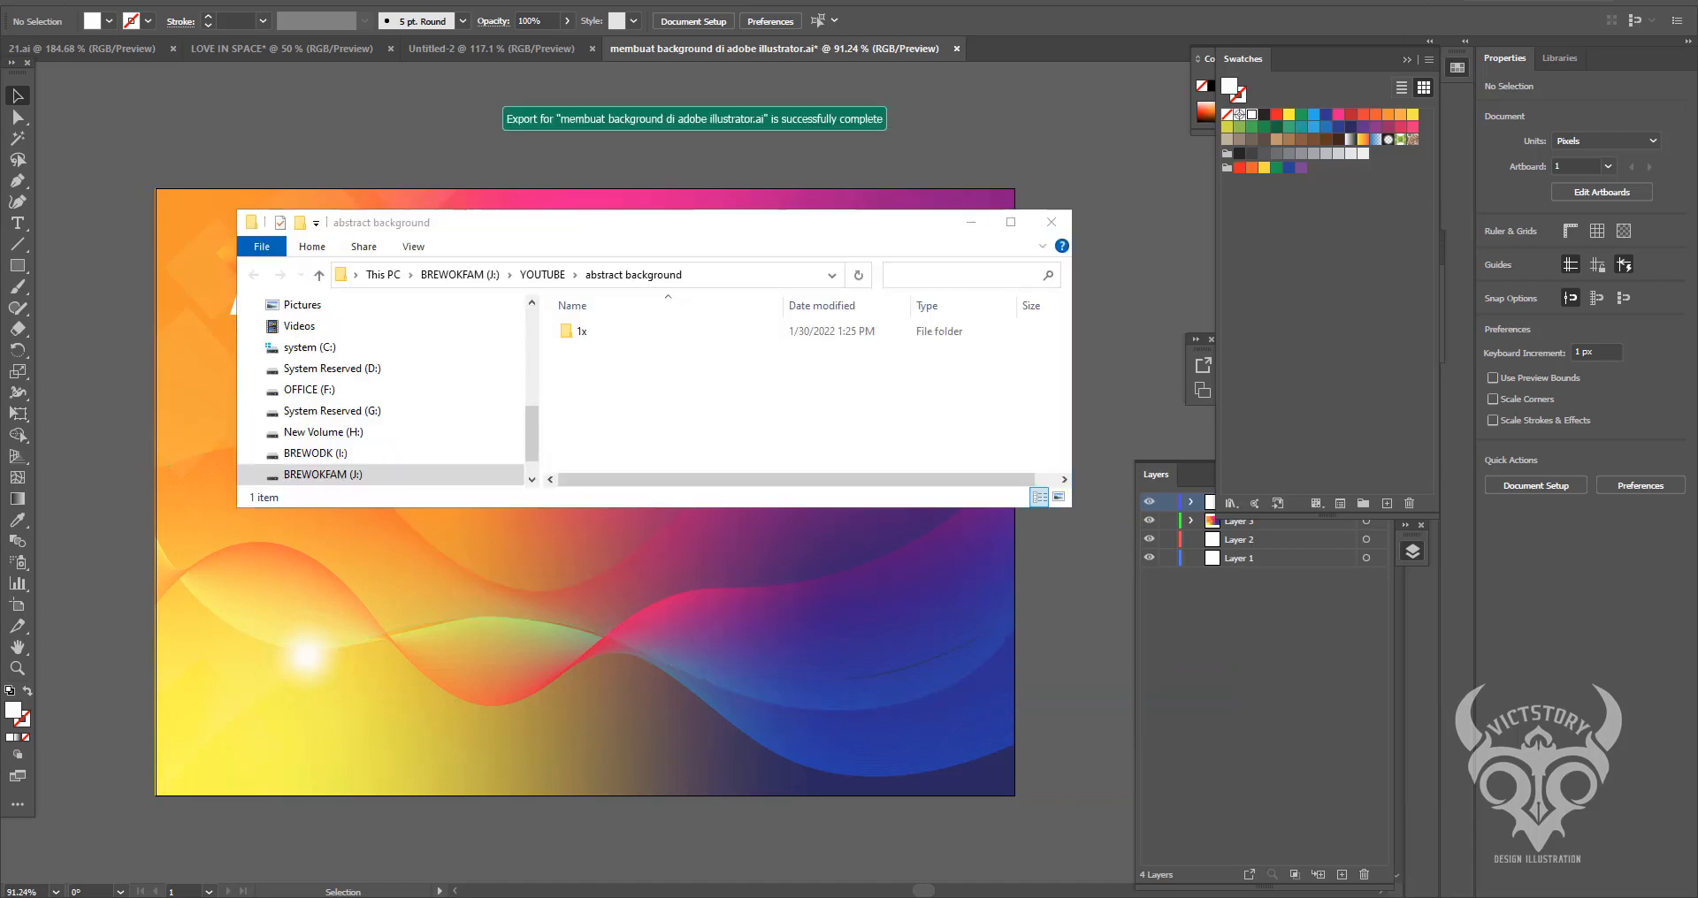